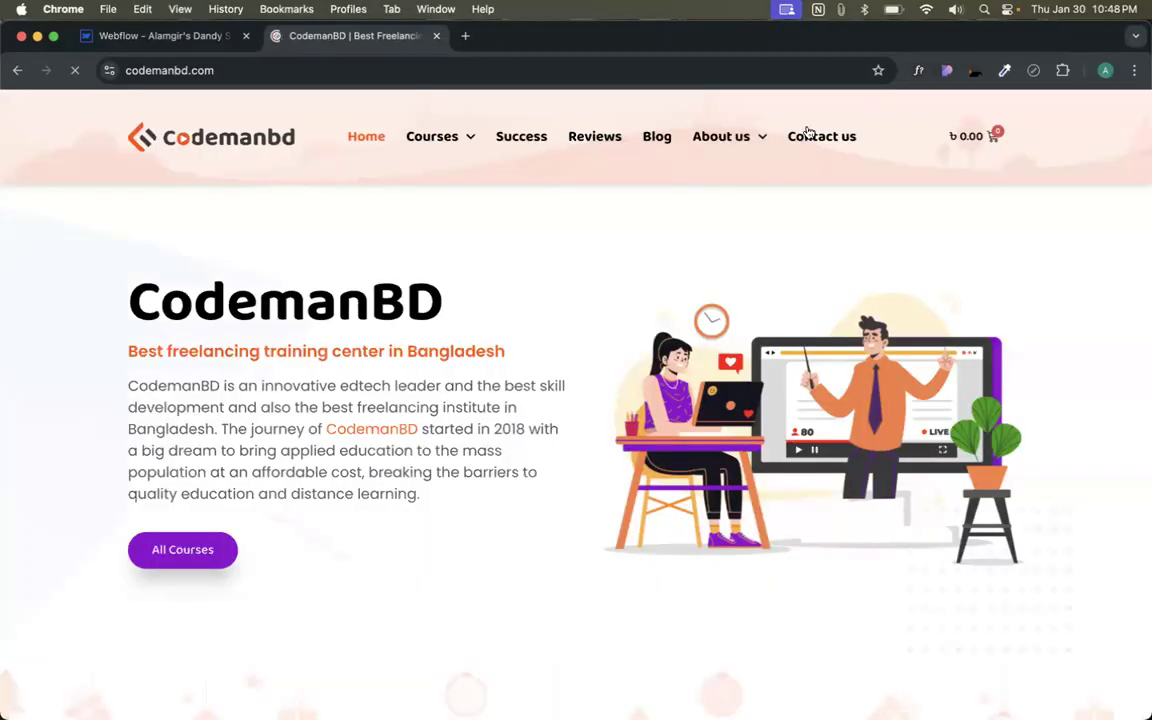
- Open the CodemanBD site's Contact us page and examine its contact details, form fields and image layout
{"action": "left_click", "coordinate": [788, 140]}
{"action": "scroll", "coordinate": [530, 573], "scroll_direction": "down", "scroll_amount": 5}
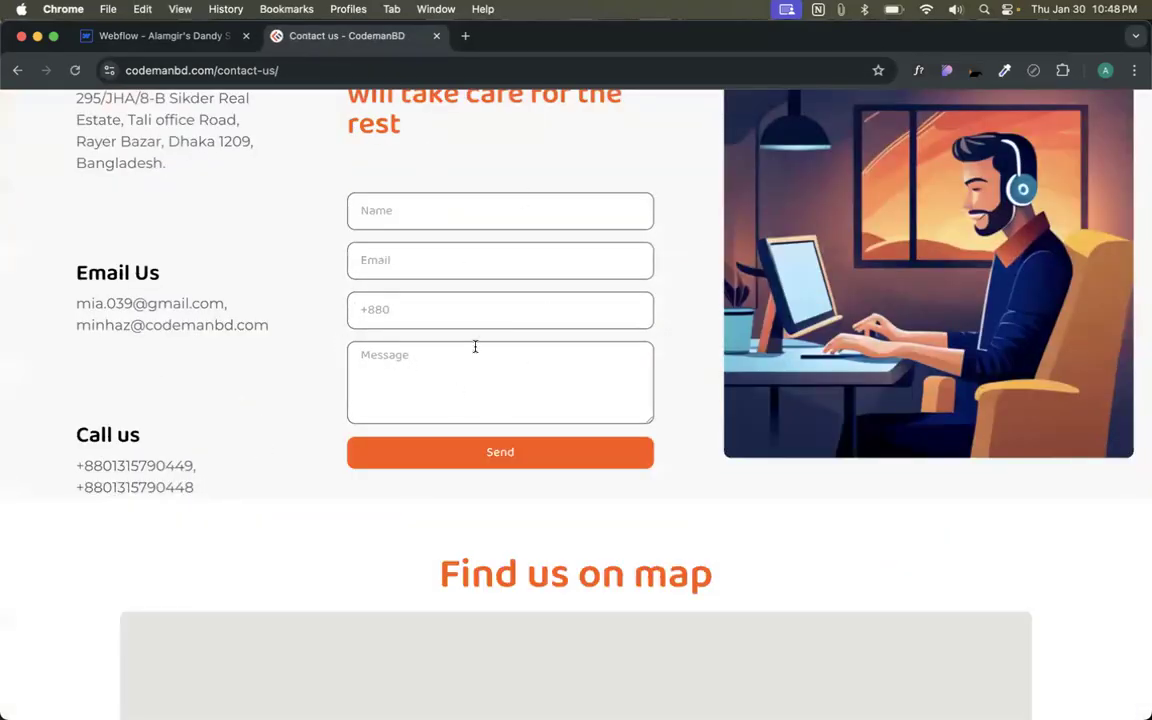
{"action": "left_click", "coordinate": [370, 200]}
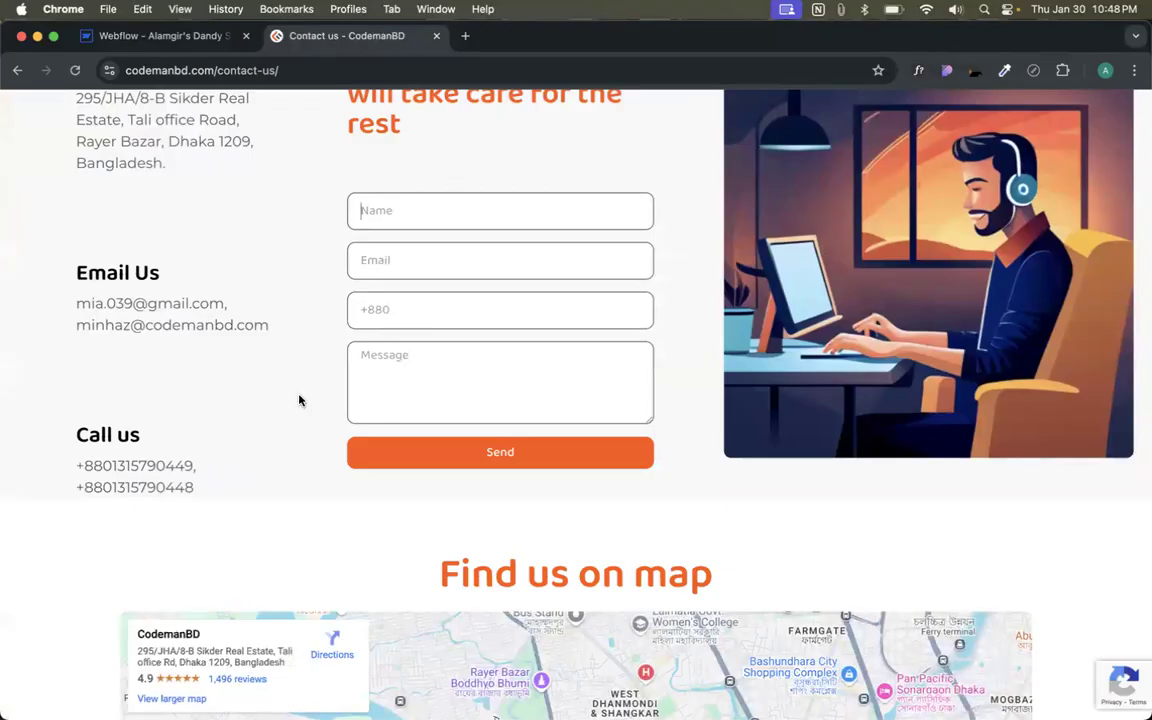
{"action": "scroll", "coordinate": [298, 400], "scroll_direction": "up", "scroll_amount": 5}
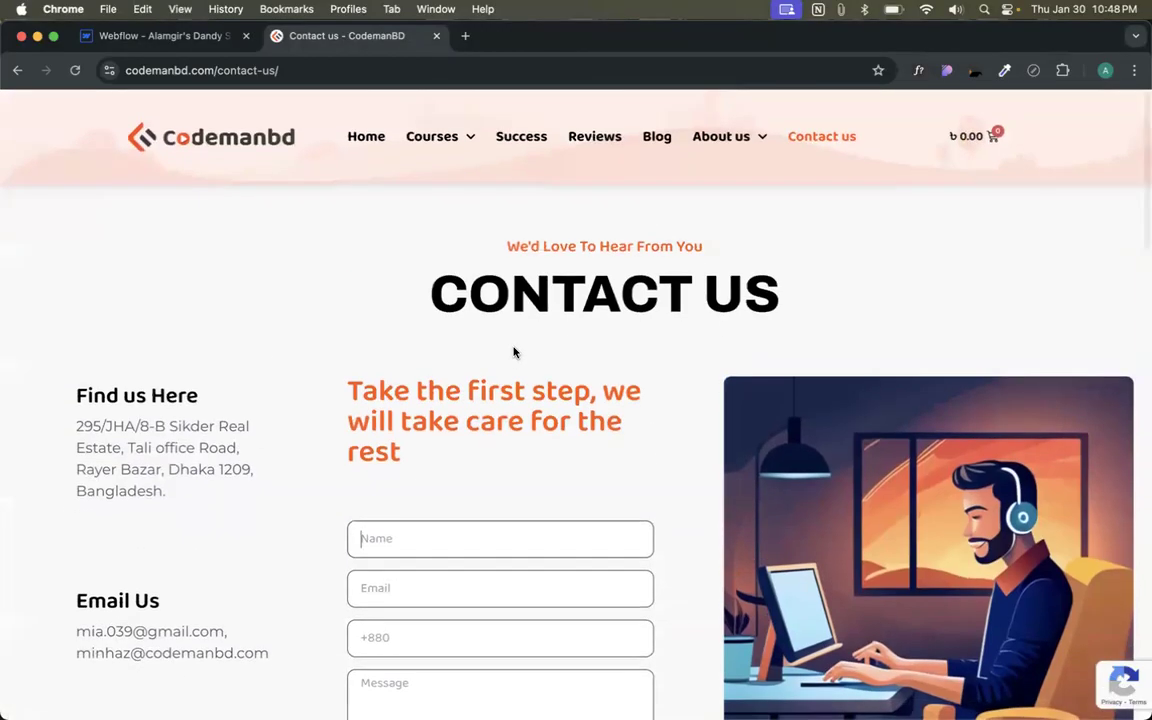
{"action": "left_click", "coordinate": [149, 40]}
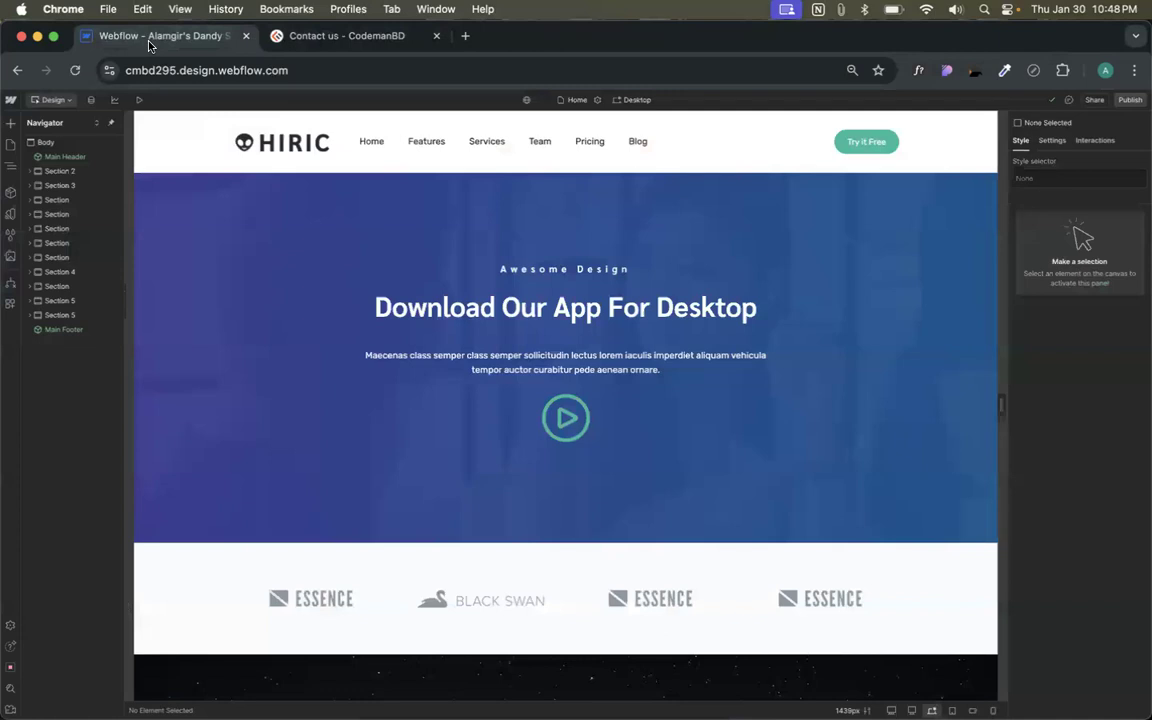
{"action": "left_click", "coordinate": [384, 42]}
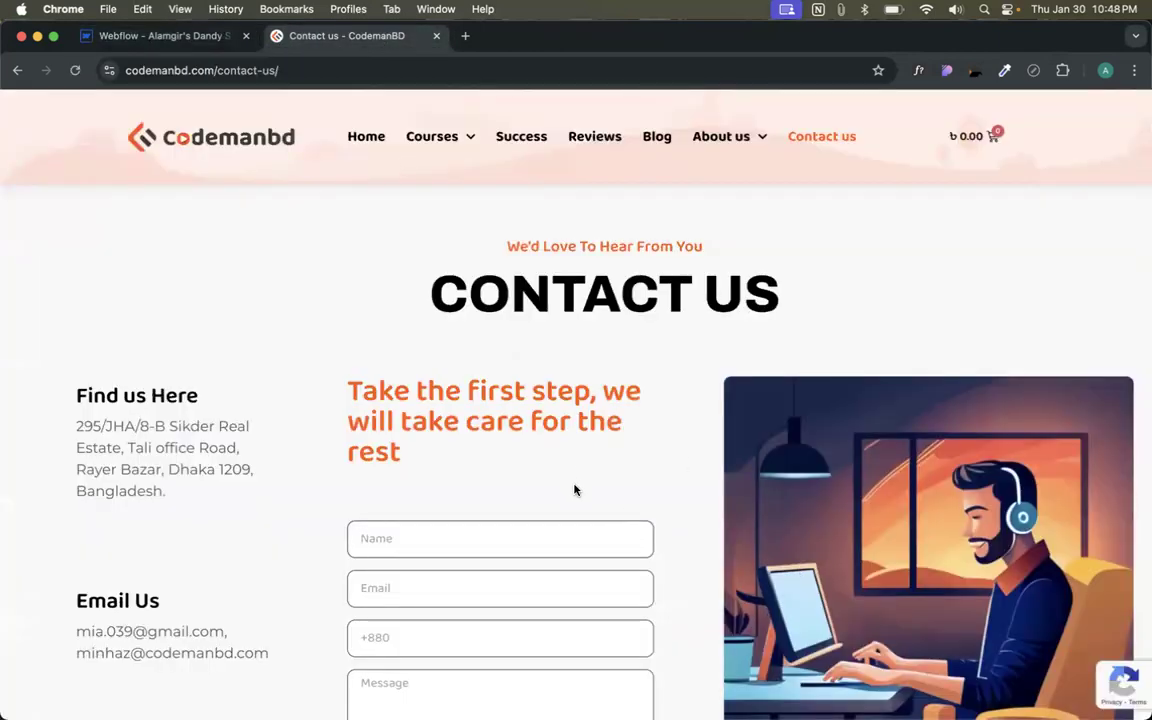
{"action": "scroll", "coordinate": [575, 490], "scroll_direction": "down", "scroll_amount": 3}
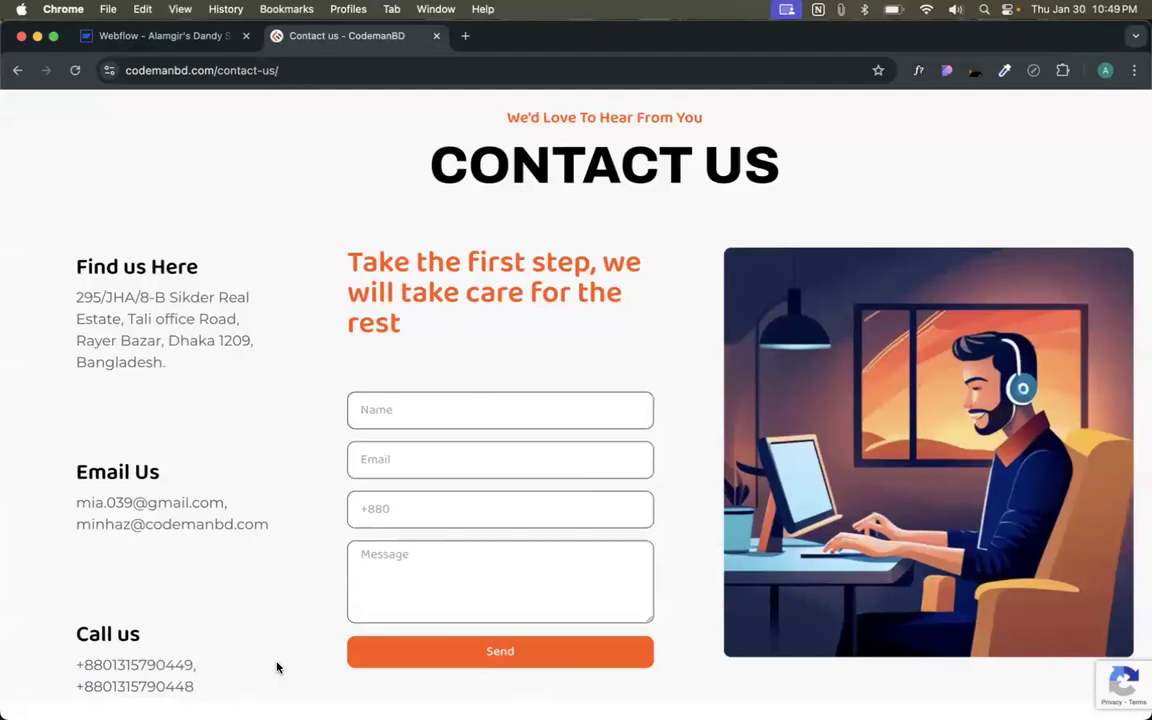
- Switch to the Webflow project and open the static page named New Page for editing
{"action": "left_click", "coordinate": [147, 42]}
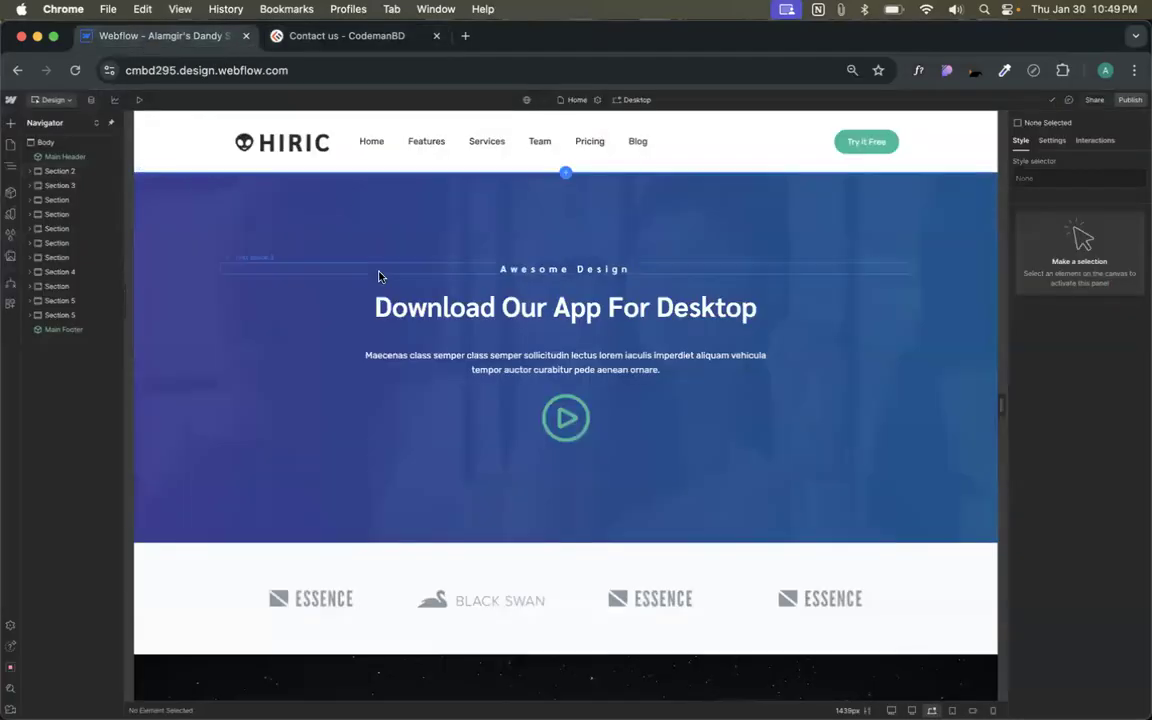
{"action": "scroll", "coordinate": [378, 276], "scroll_direction": "down", "scroll_amount": 10}
{"action": "scroll", "coordinate": [378, 276], "scroll_direction": "down", "scroll_amount": 15}
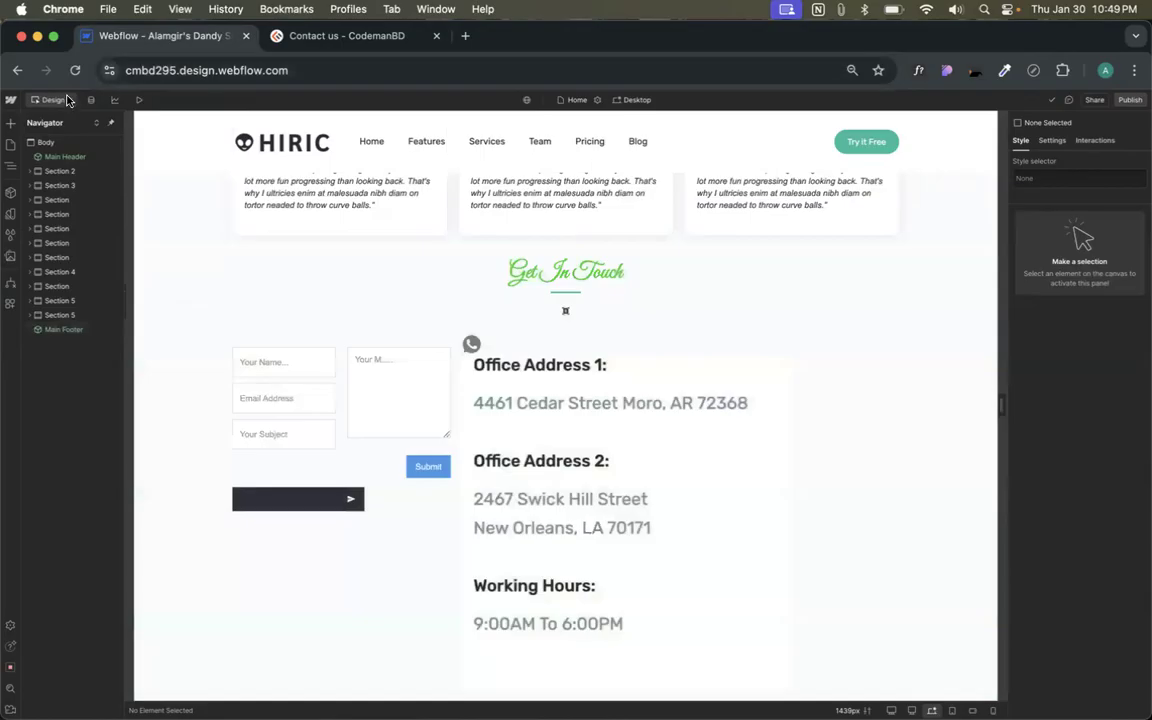
{"action": "left_click", "coordinate": [11, 143]}
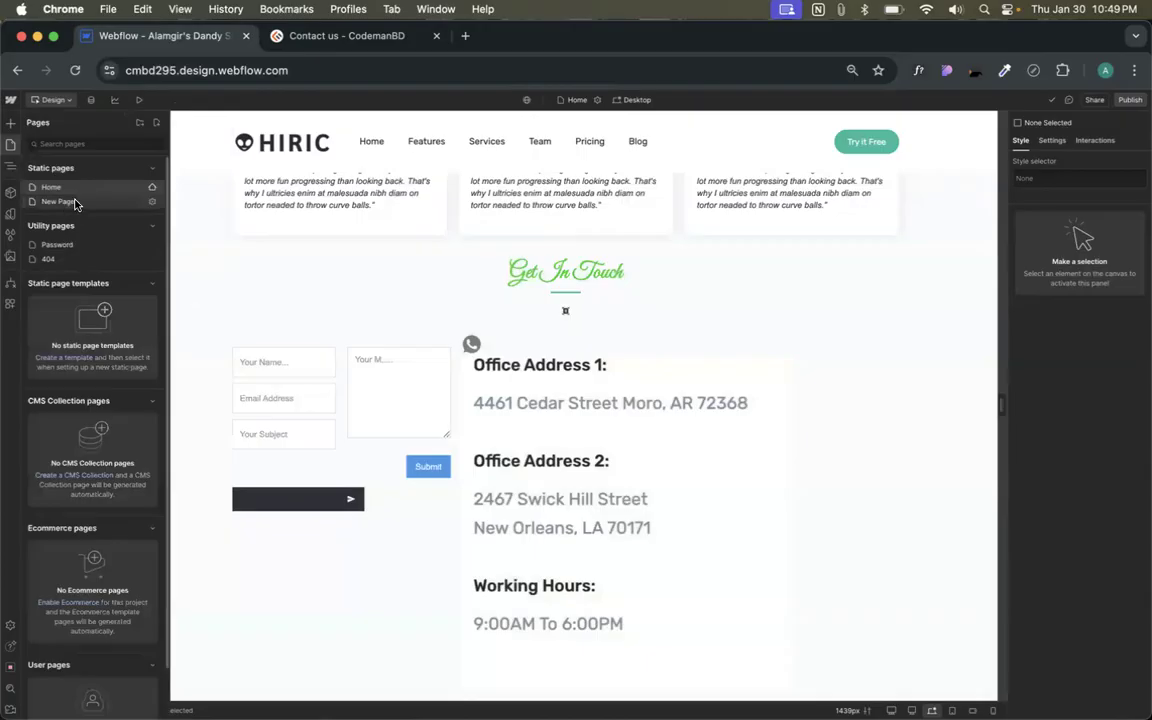
{"action": "left_click", "coordinate": [60, 202]}
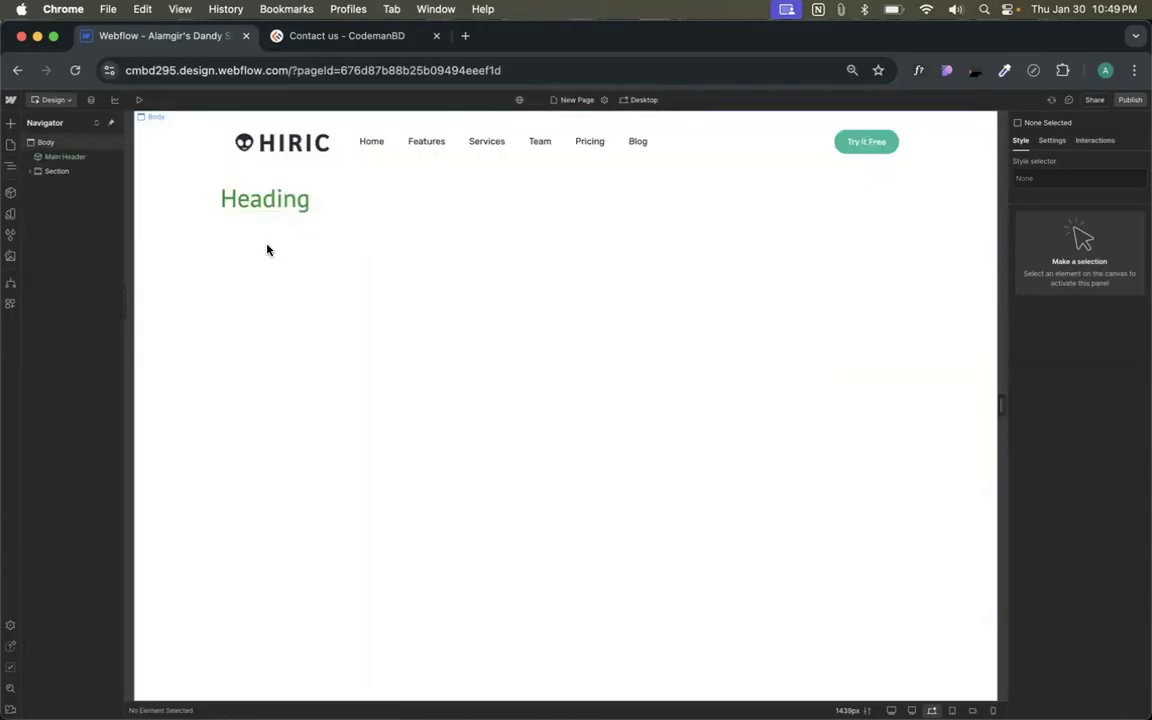
- In the settings of New Page, set the page name to Contact US and the slug to contact-us
{"action": "left_click", "coordinate": [10, 144]}
{"action": "left_click", "coordinate": [151, 203]}
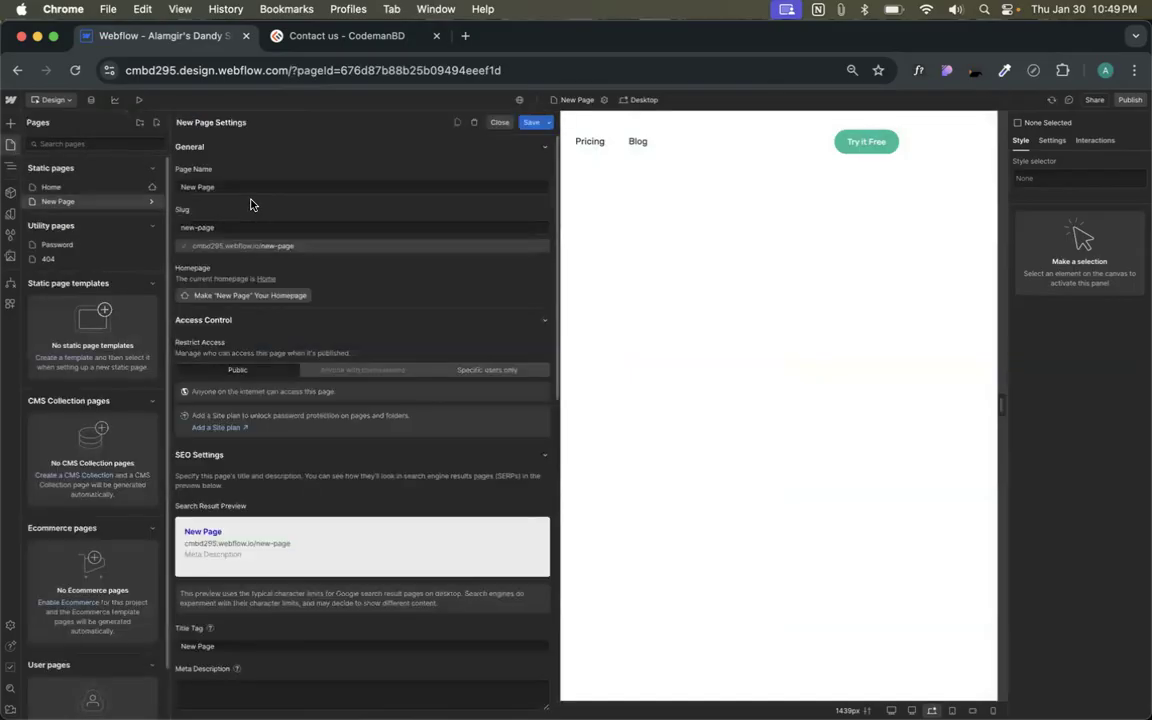
{"action": "triple_click", "coordinate": [197, 185]}
{"action": "type", "text": "Contact"}
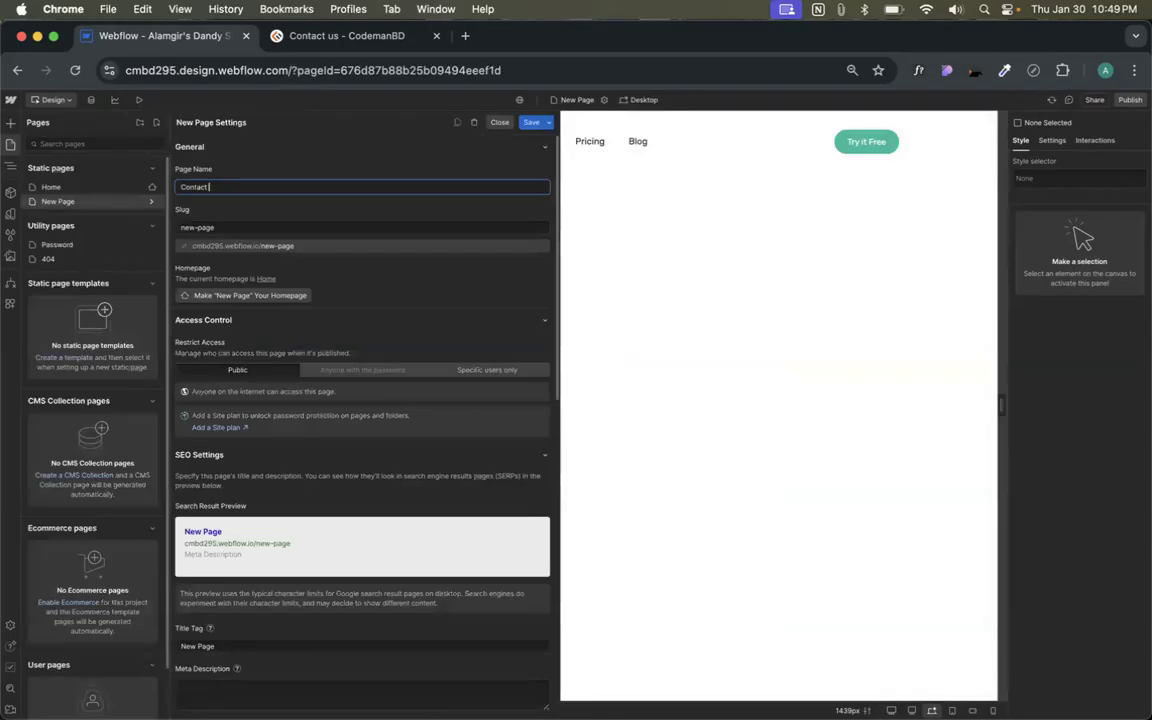
{"action": "triple_click", "coordinate": [215, 185]}
{"action": "key", "text": "super+c"}
{"action": "triple_click", "coordinate": [205, 227]}
{"action": "key", "text": "super+v"}
{"action": "left_click", "coordinate": [256, 203]}
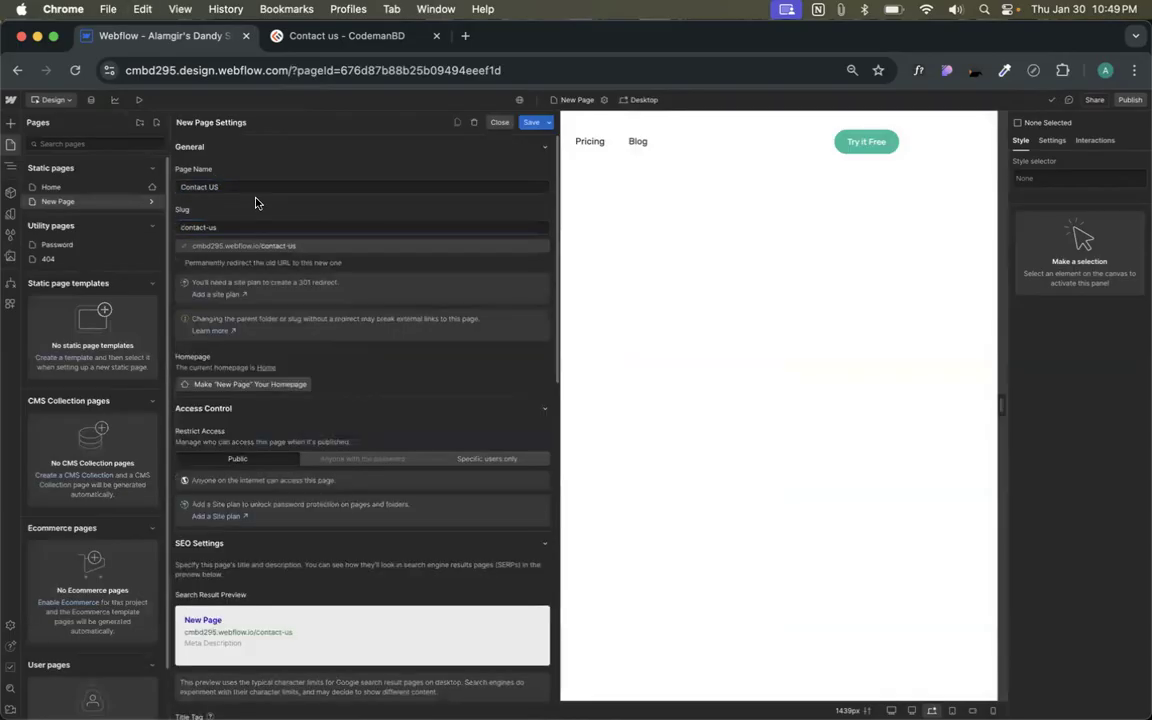
- Review the page name and slug, and save the page settings
{"action": "triple_click", "coordinate": [247, 185]}
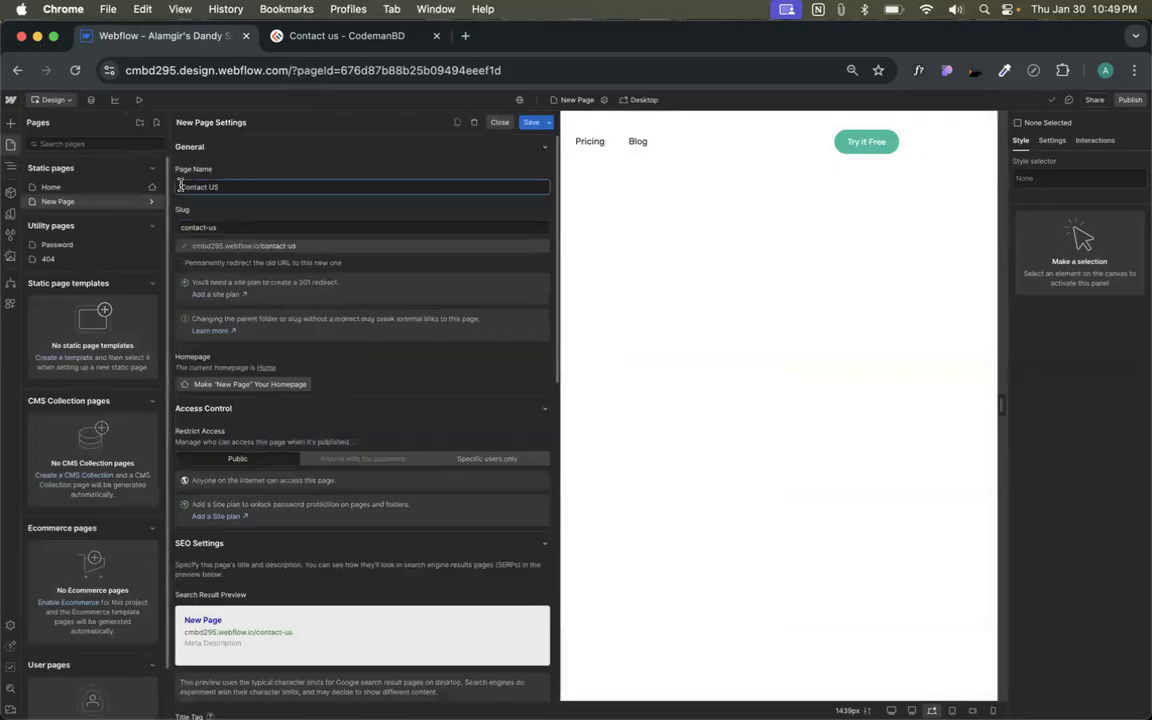
{"action": "triple_click", "coordinate": [199, 227]}
{"action": "left_click", "coordinate": [254, 211]}
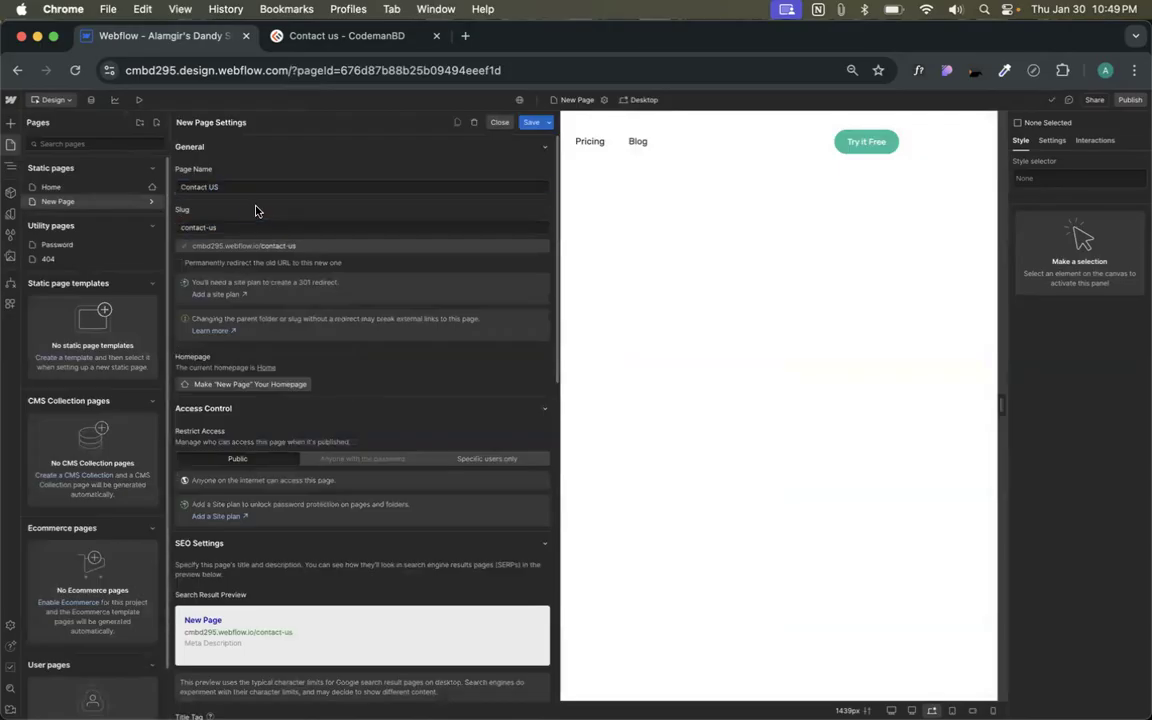
{"action": "left_click", "coordinate": [530, 123]}
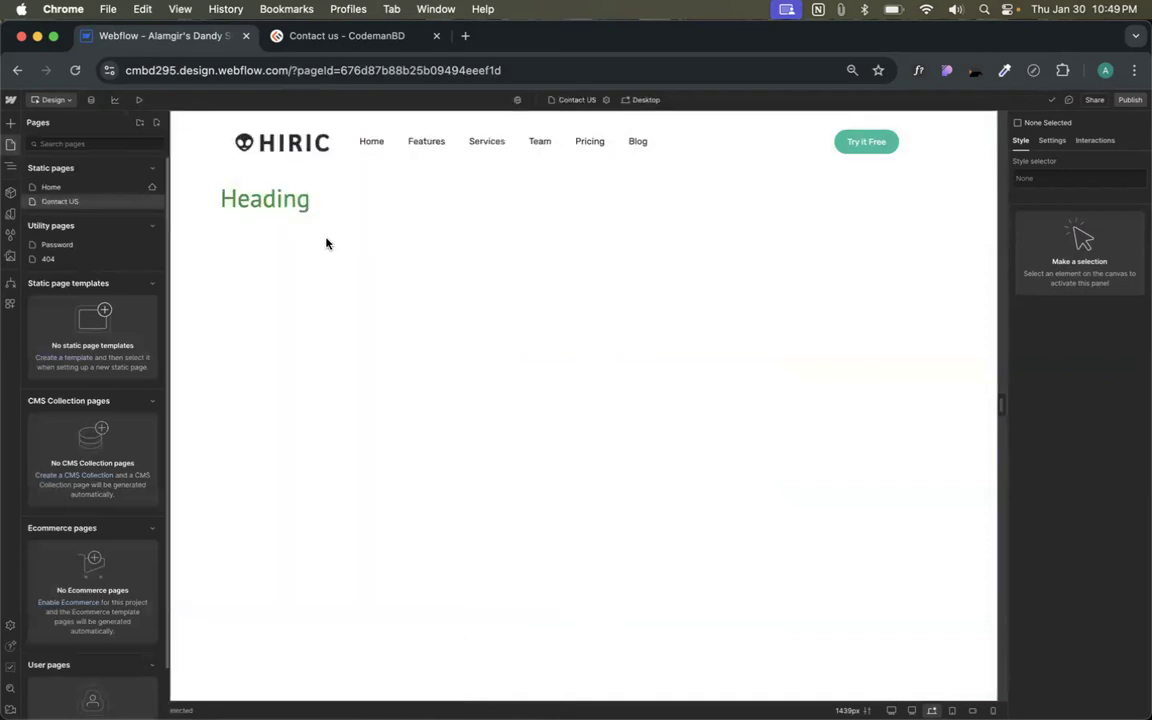
- Delete the existing section containing the green Heading text from the Contact US page
{"action": "left_click", "coordinate": [198, 201]}
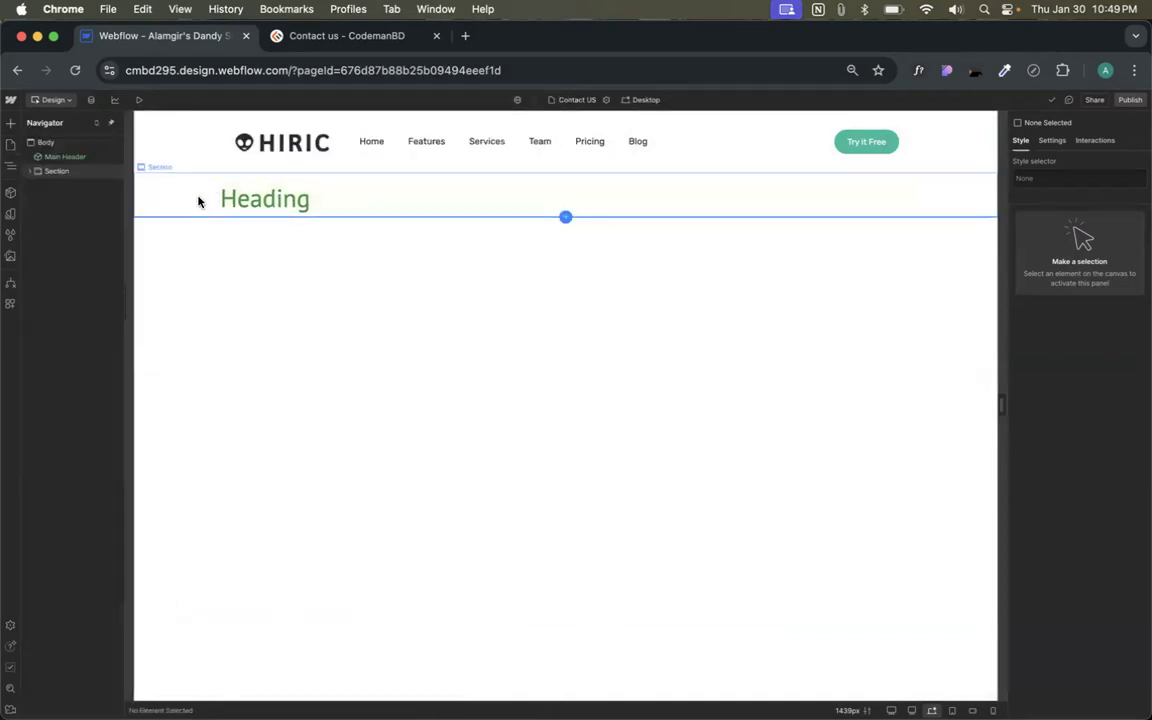
{"action": "left_click", "coordinate": [183, 185]}
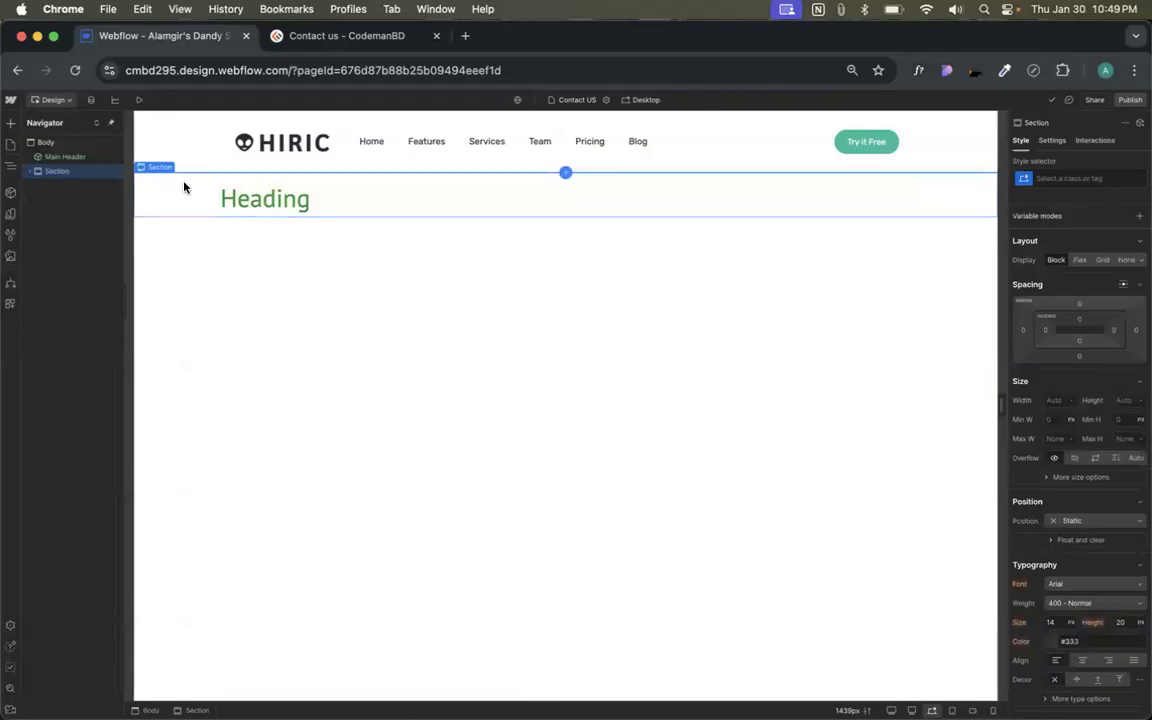
{"action": "key", "text": "Delete"}
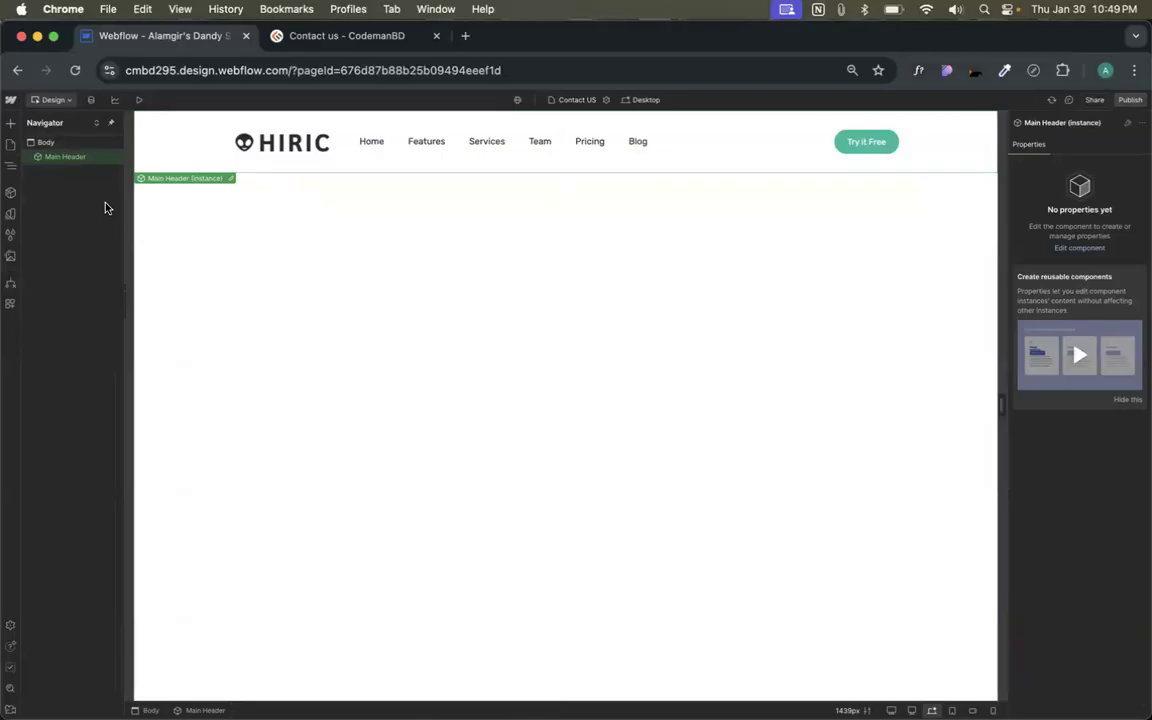
- Add an empty Section element to the page body directly below the Main Header
{"action": "left_click", "coordinate": [15, 124]}
{"action": "left_click", "coordinate": [371, 253]}
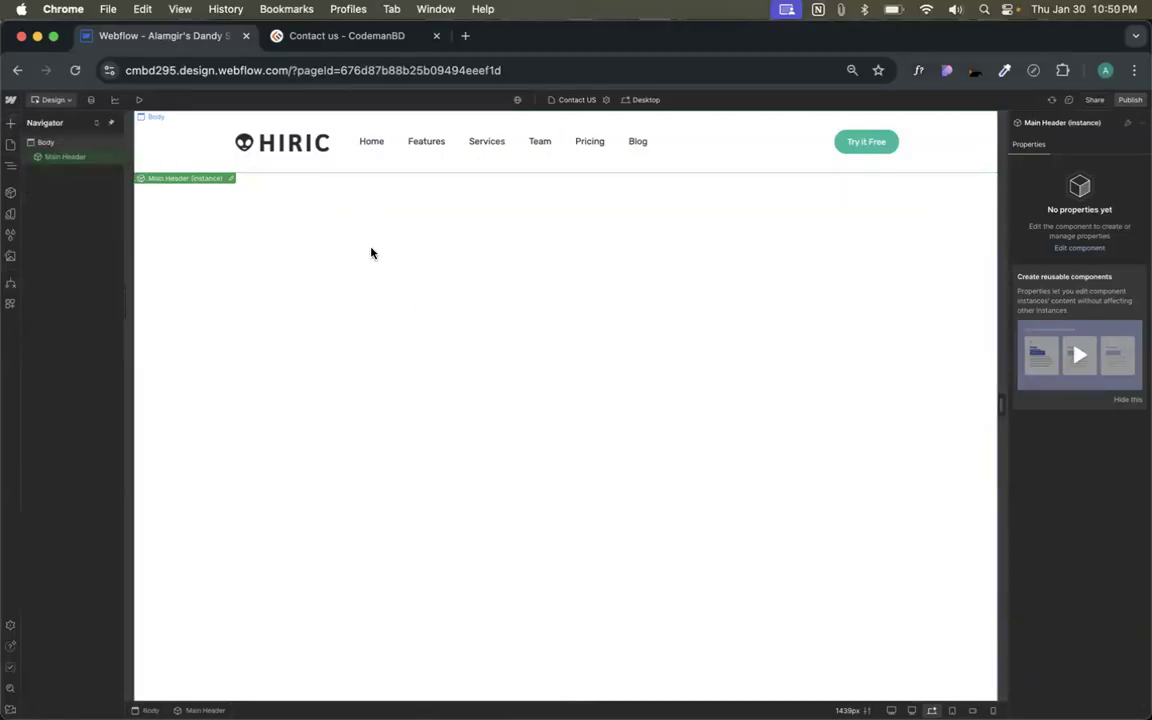
{"action": "left_click", "coordinate": [193, 222]}
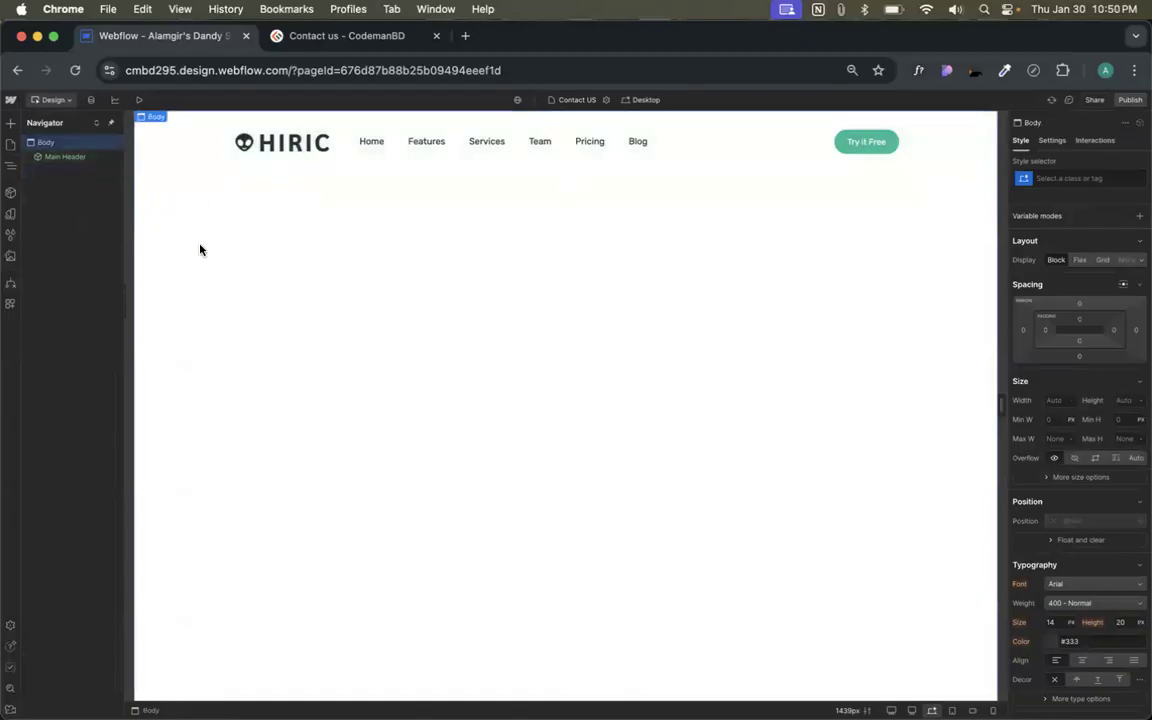
{"action": "left_click", "coordinate": [11, 122]}
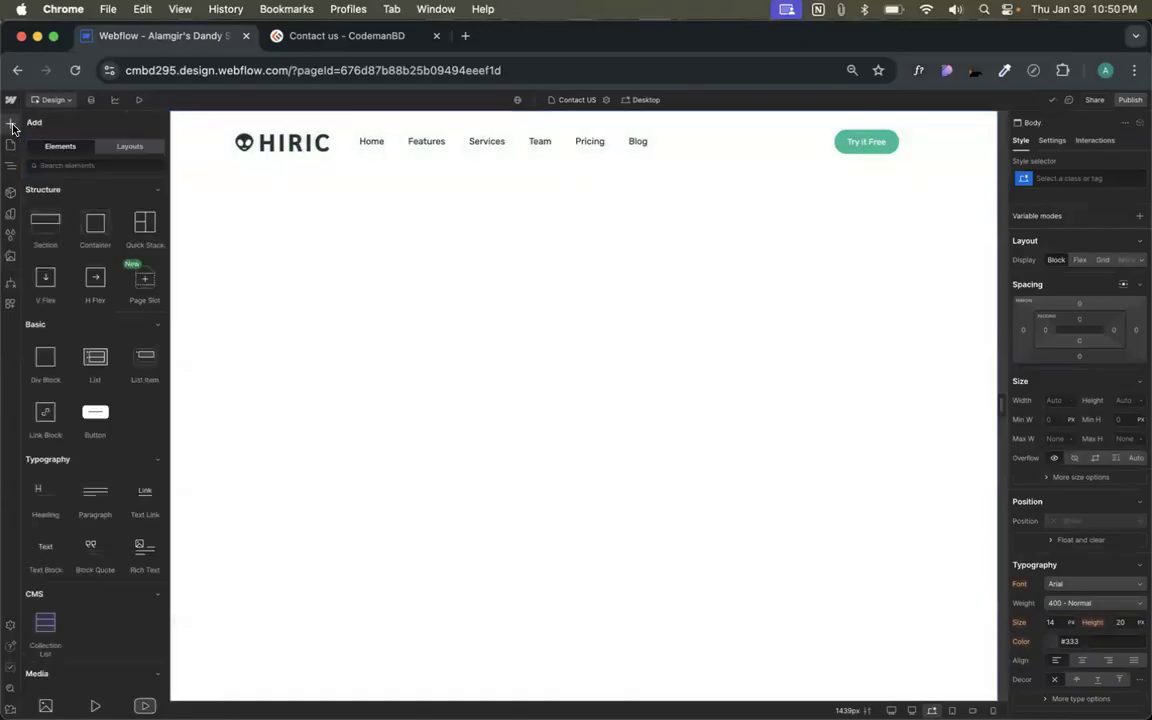
{"action": "left_click", "coordinate": [128, 147]}
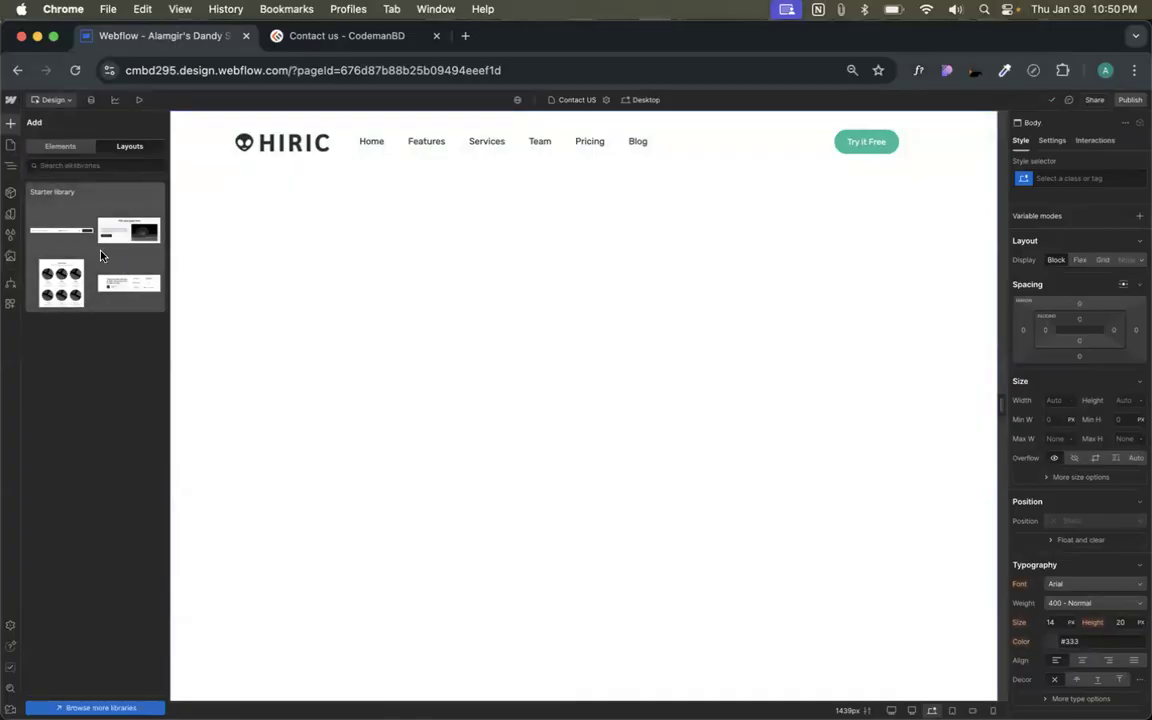
{"action": "left_click", "coordinate": [64, 146]}
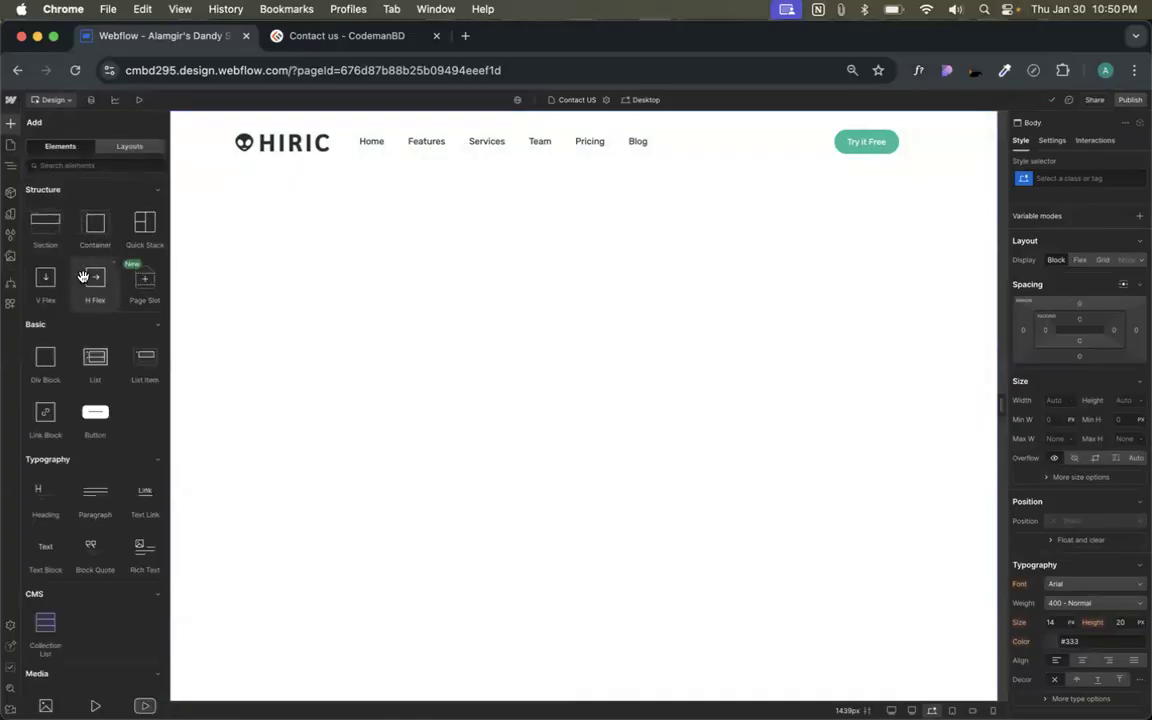
{"action": "left_click_drag", "start_coordinate": [45, 222], "coordinate": [538, 236]}
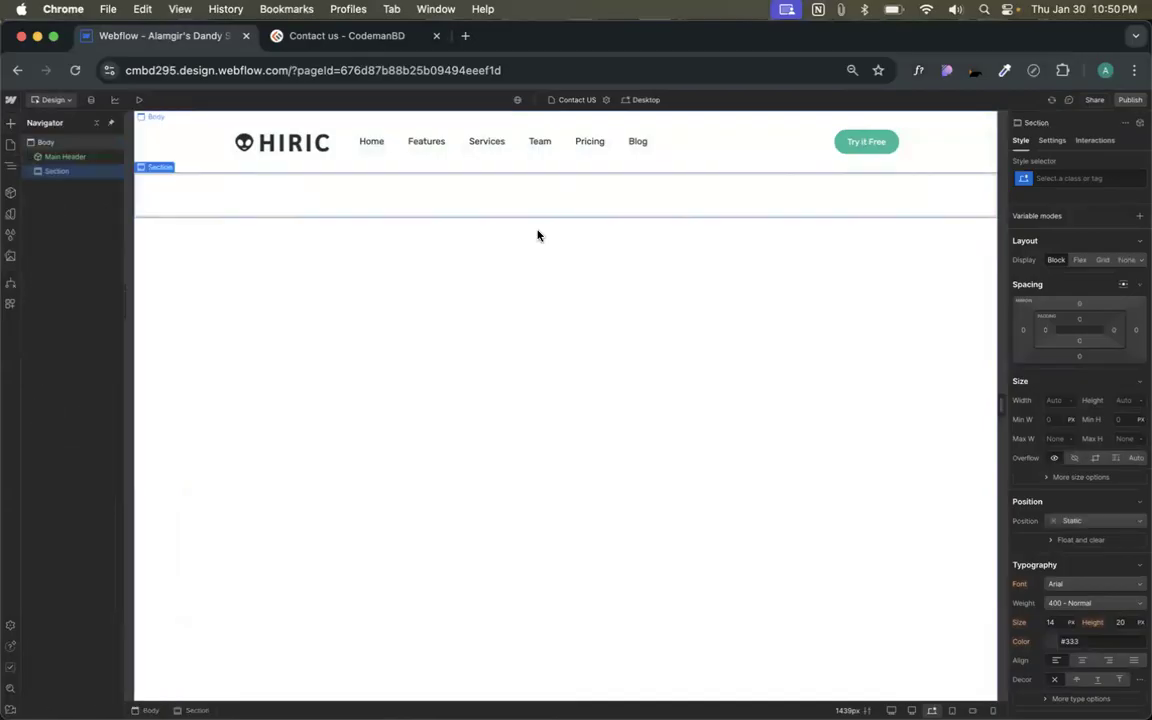
- Add a Container inside the new section and apply the existing class main container to it
{"action": "left_click", "coordinate": [11, 123]}
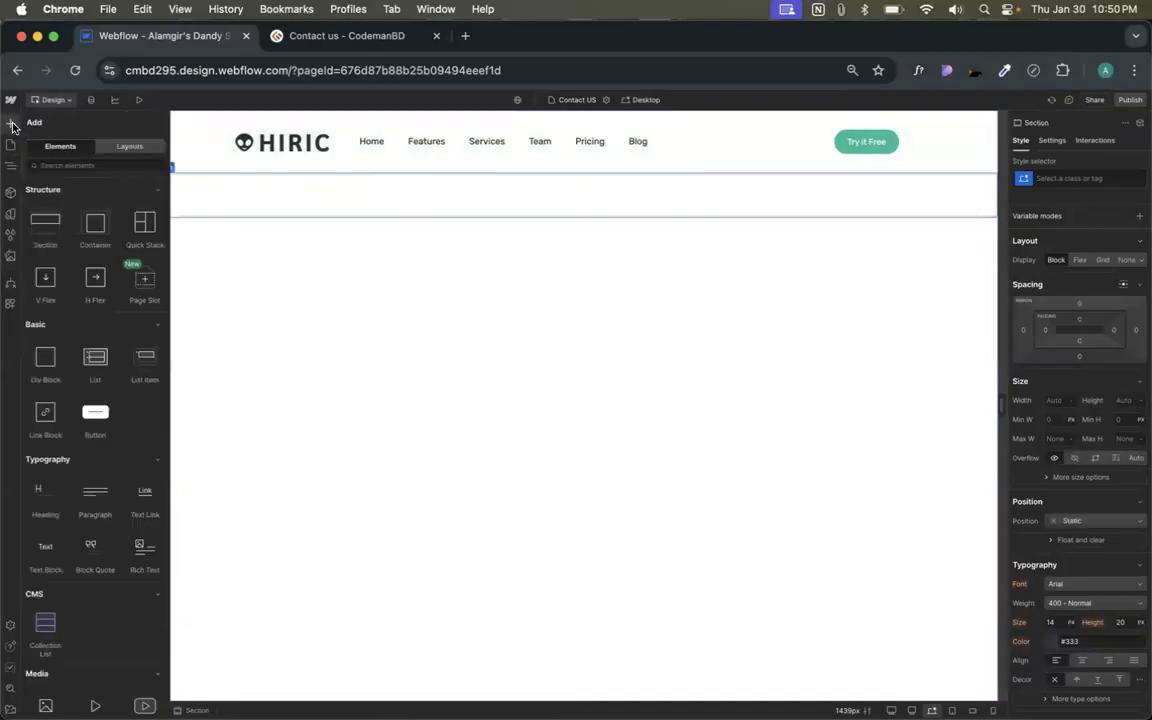
{"action": "left_click_drag", "start_coordinate": [95, 222], "coordinate": [294, 209]}
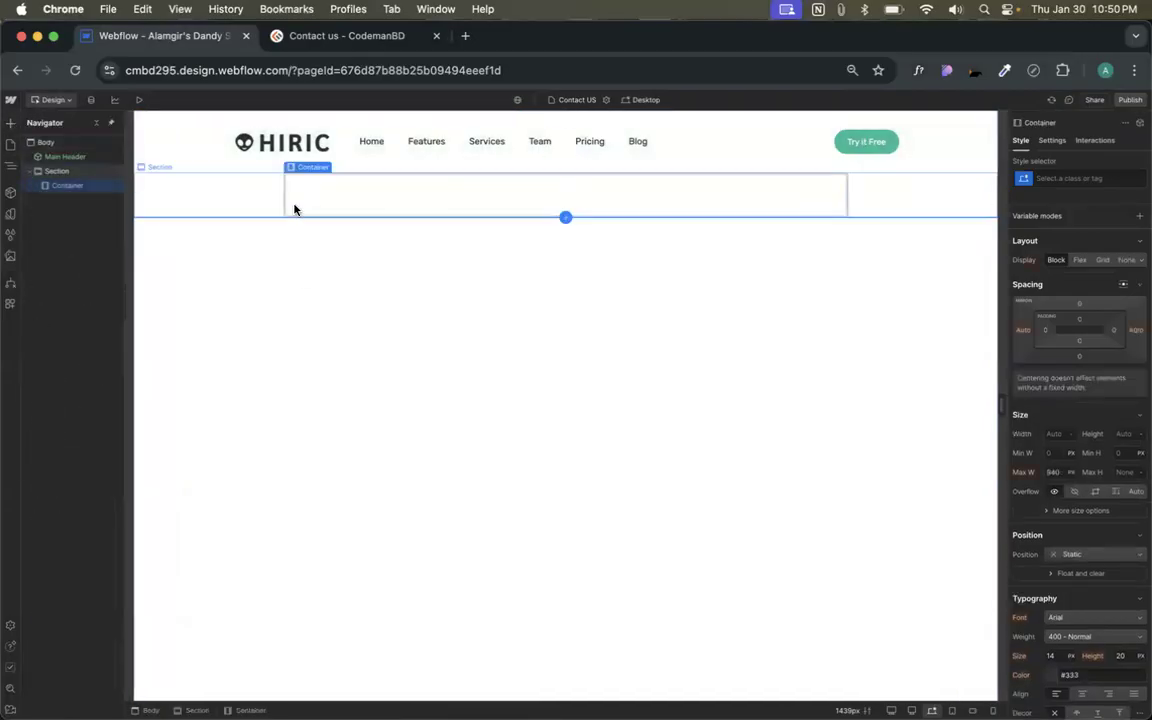
{"action": "left_click", "coordinate": [1068, 179]}
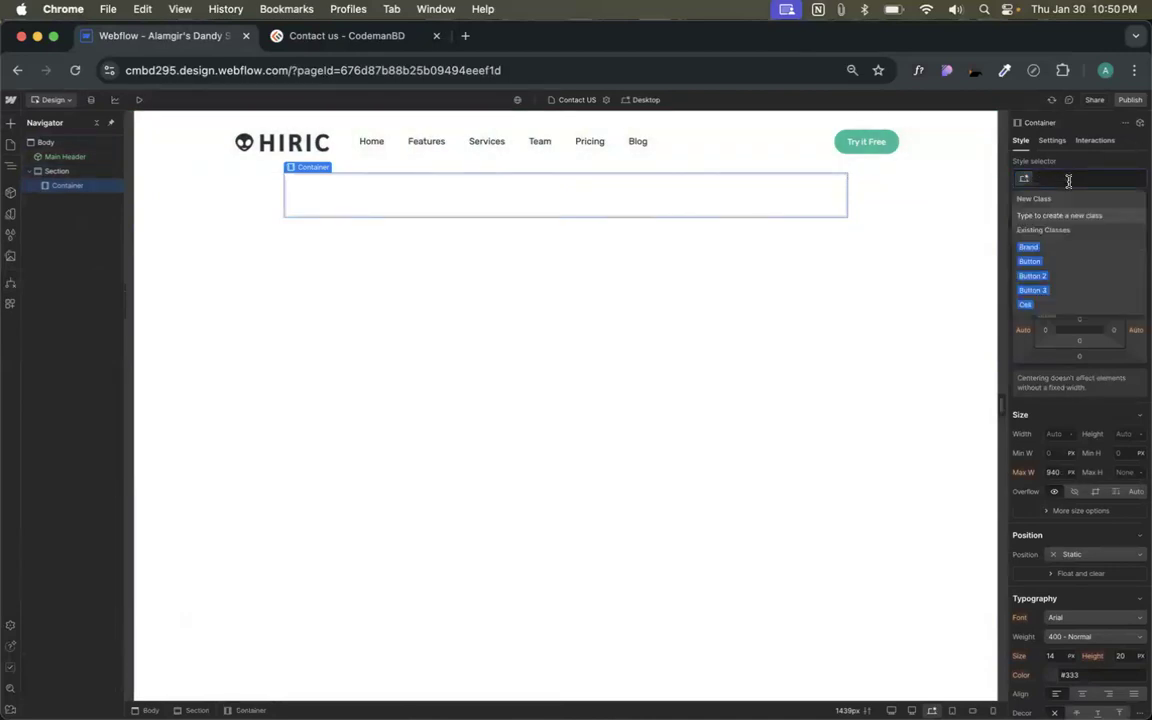
{"action": "key", "text": "F2"}
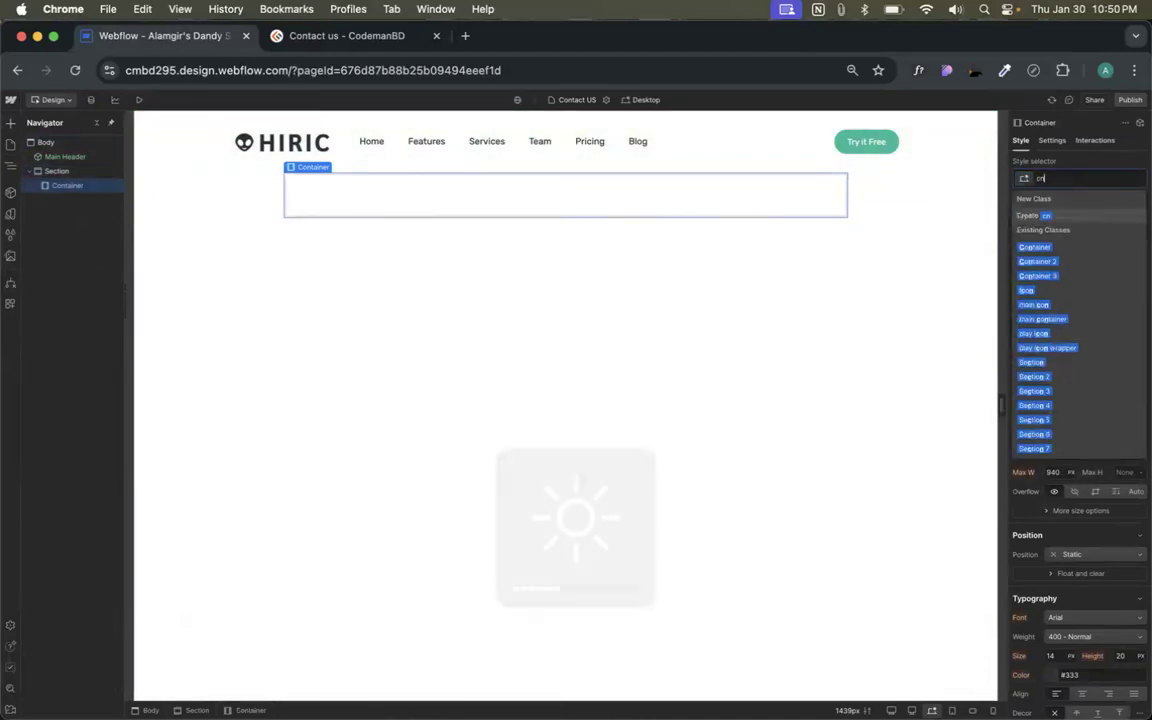
{"action": "type", "text": "con"}
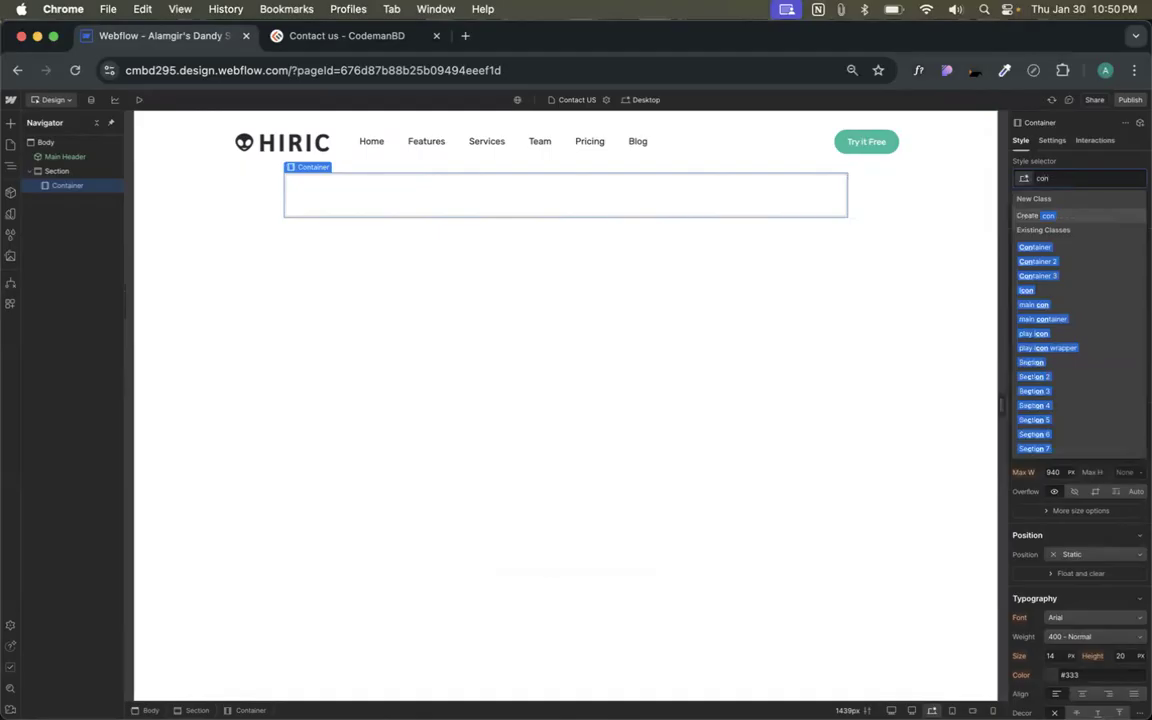
{"action": "key", "text": "Down"}
{"action": "key", "text": "Down"}
{"action": "key", "text": "Down"}
{"action": "key", "text": "Down"}
{"action": "key", "text": "Return"}
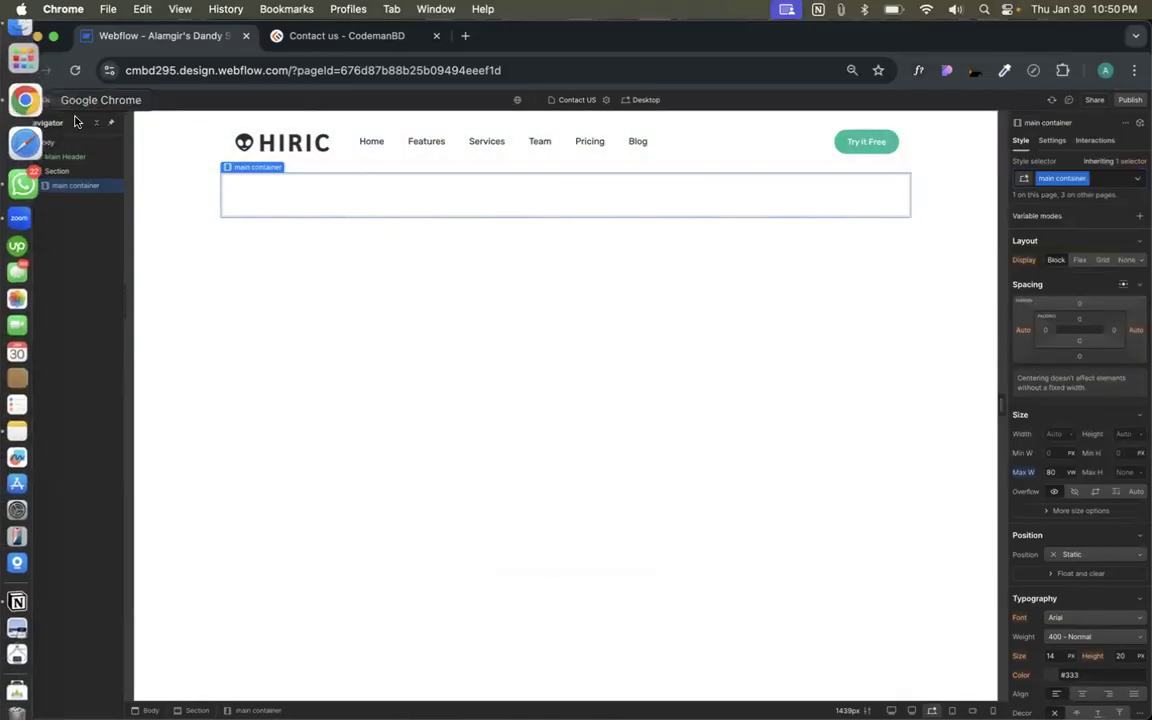
- Show the elements available for adding, and shift and resize the browser window so its tool strip clears the Dock
{"action": "left_click", "coordinate": [10, 122]}
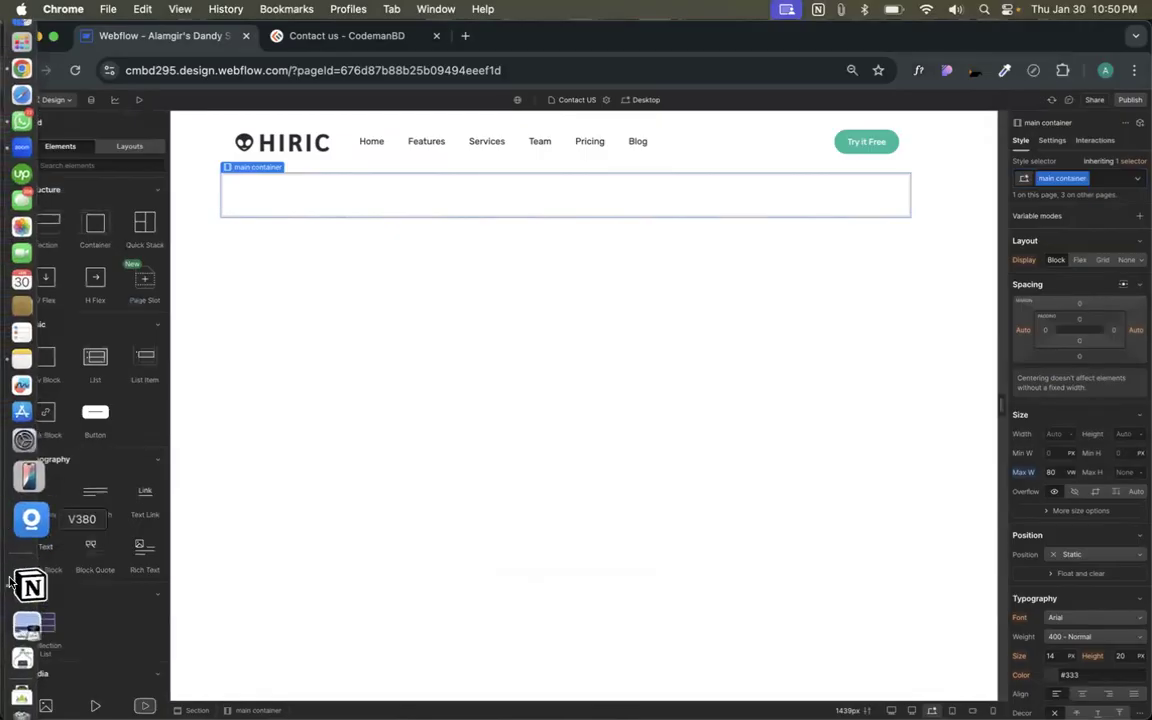
{"action": "left_click_drag", "start_coordinate": [666, 44], "coordinate": [694, 41]}
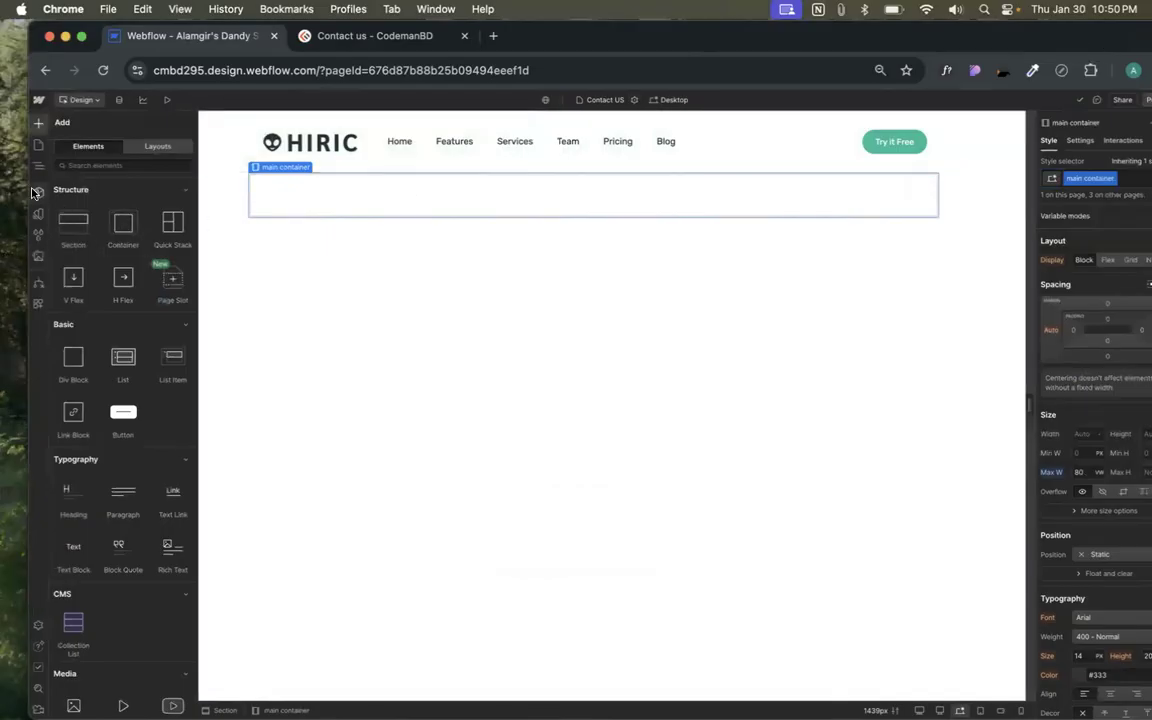
{"action": "left_click_drag", "start_coordinate": [49, 187], "coordinate": [54, 187]}
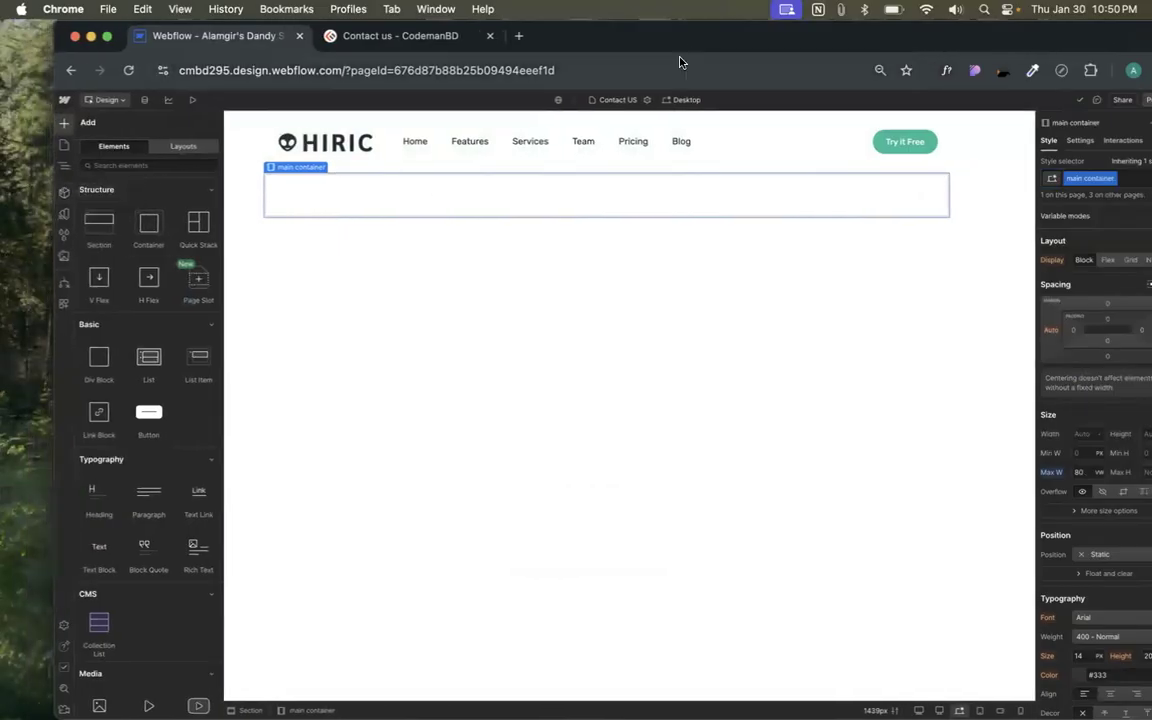
{"action": "left_click_drag", "start_coordinate": [699, 39], "coordinate": [671, 40]}
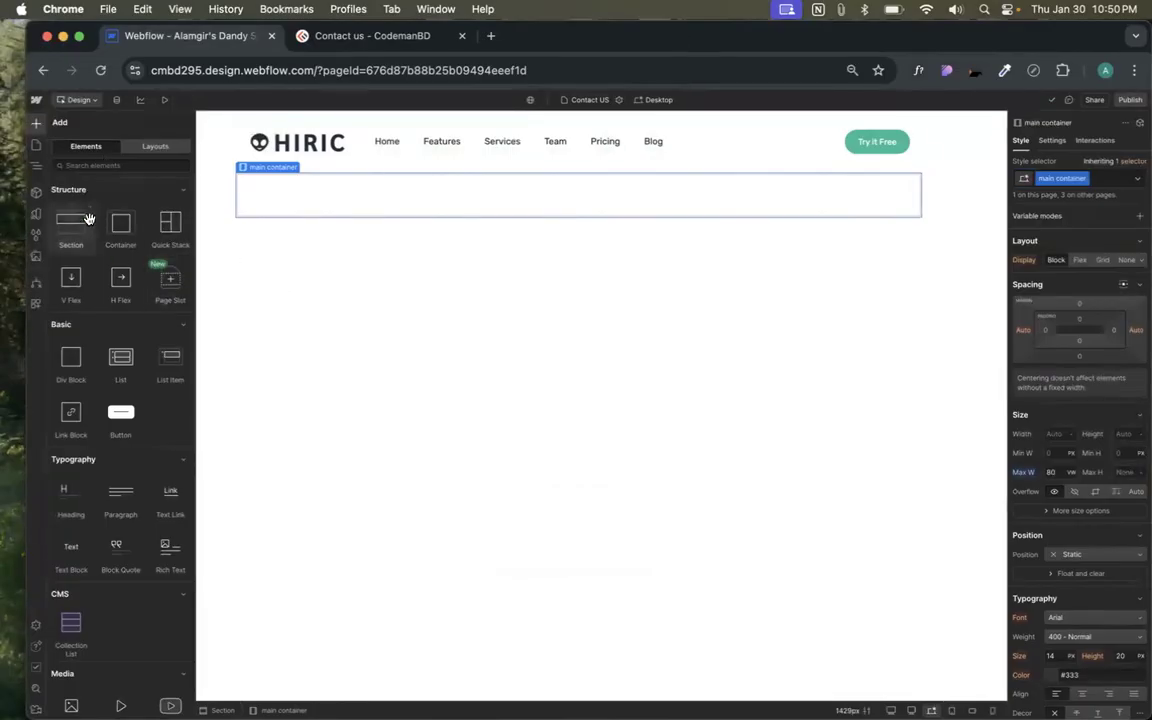
- Add a two-column Quick Stack inside the main container and place an Image element in its first cell
{"action": "left_click_drag", "start_coordinate": [156, 205], "coordinate": [326, 204]}
{"action": "left_click", "coordinate": [333, 202]}
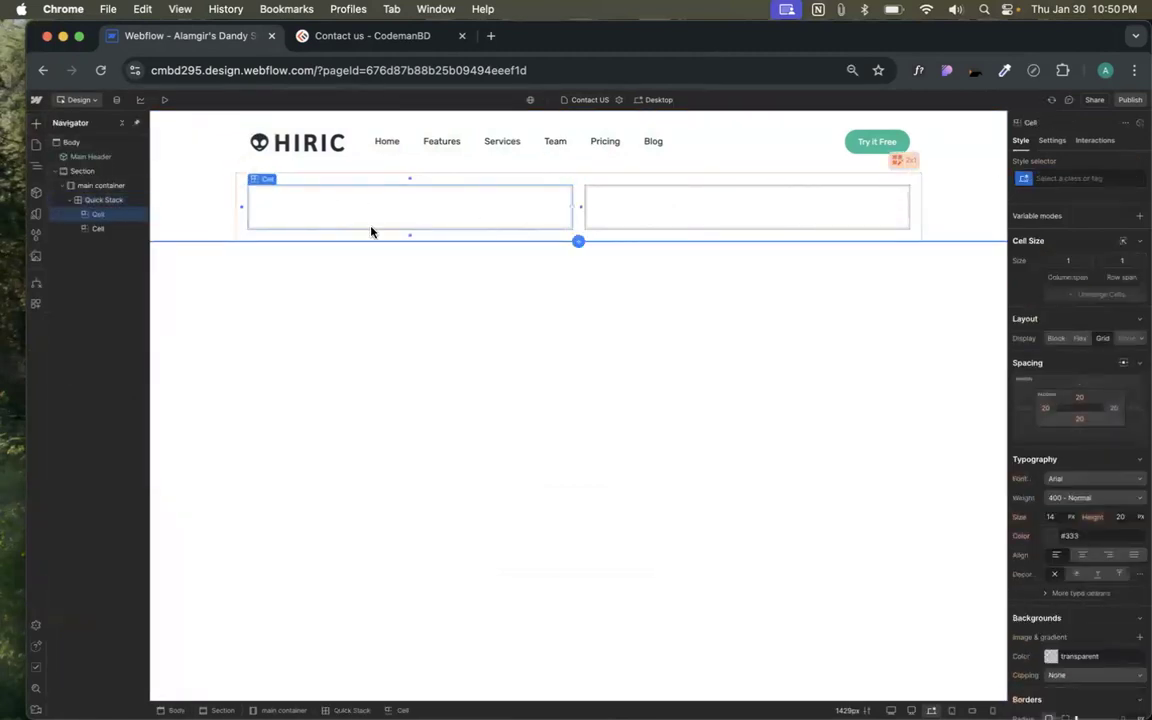
{"action": "left_click", "coordinate": [37, 124]}
{"action": "scroll", "coordinate": [116, 300], "scroll_direction": "down", "scroll_amount": 6}
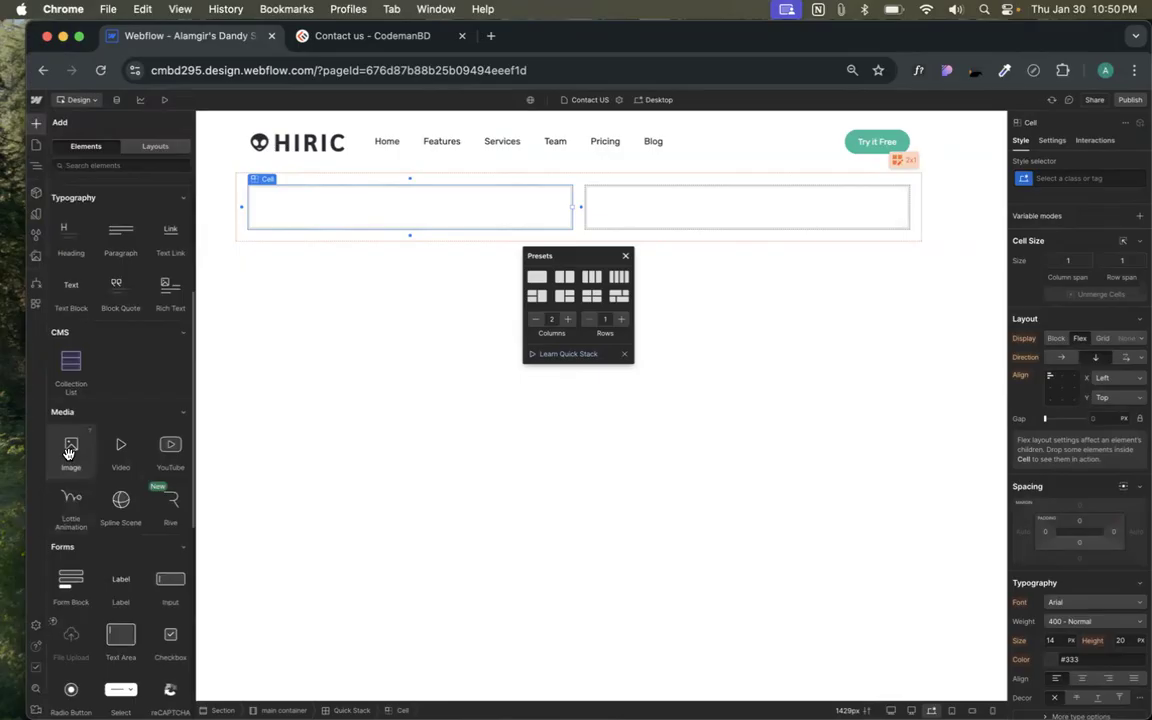
{"action": "left_click", "coordinate": [69, 453]}
{"action": "left_click", "coordinate": [730, 203]}
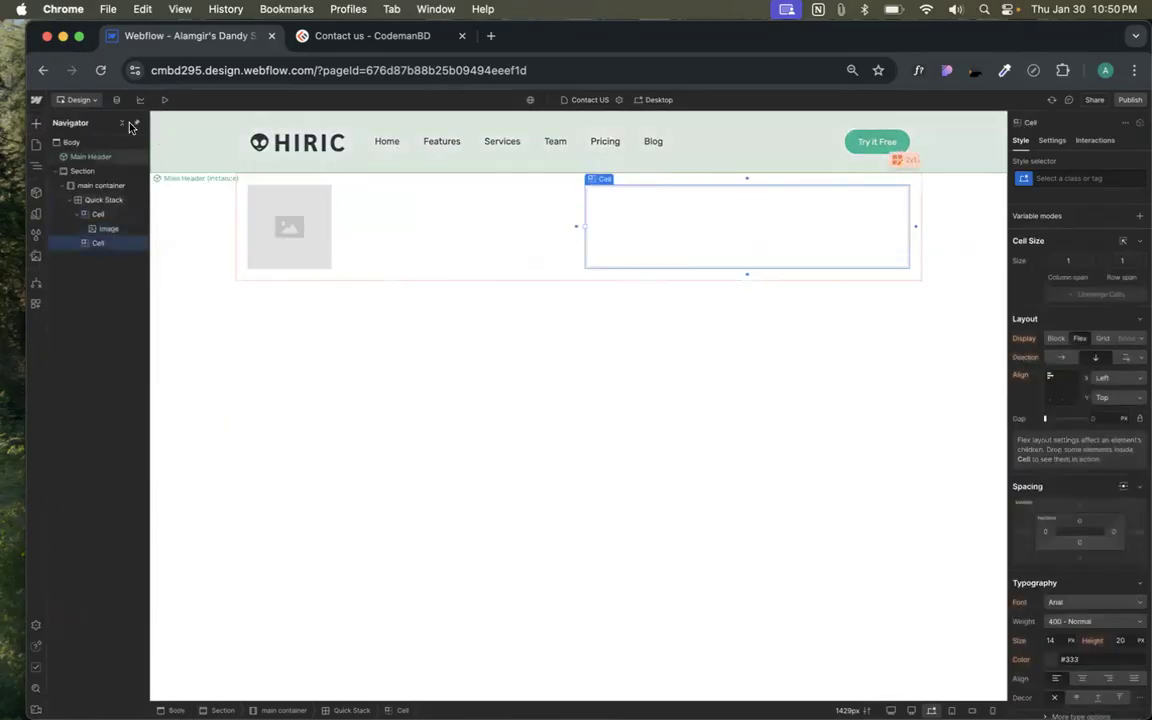
{"action": "left_click", "coordinate": [37, 123]}
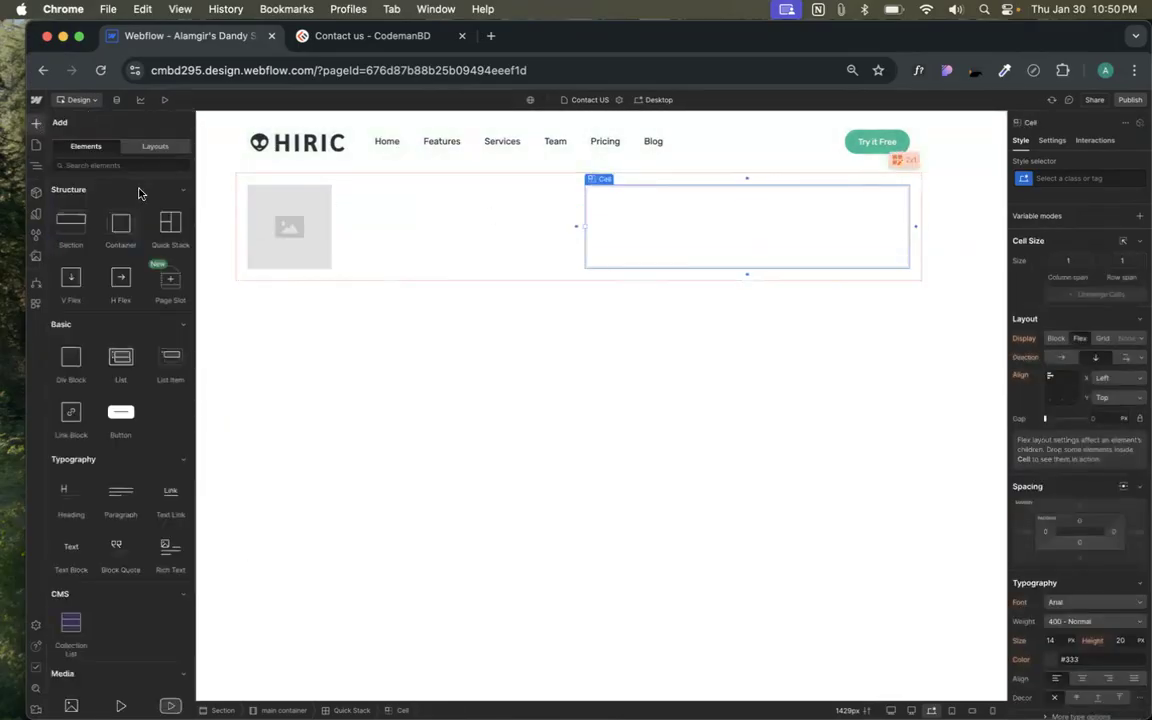
- Open the undraw.co illustrations gallery in a new browser tab and check the illustration on the CodemanBD contact page for reference
{"action": "left_click", "coordinate": [489, 34]}
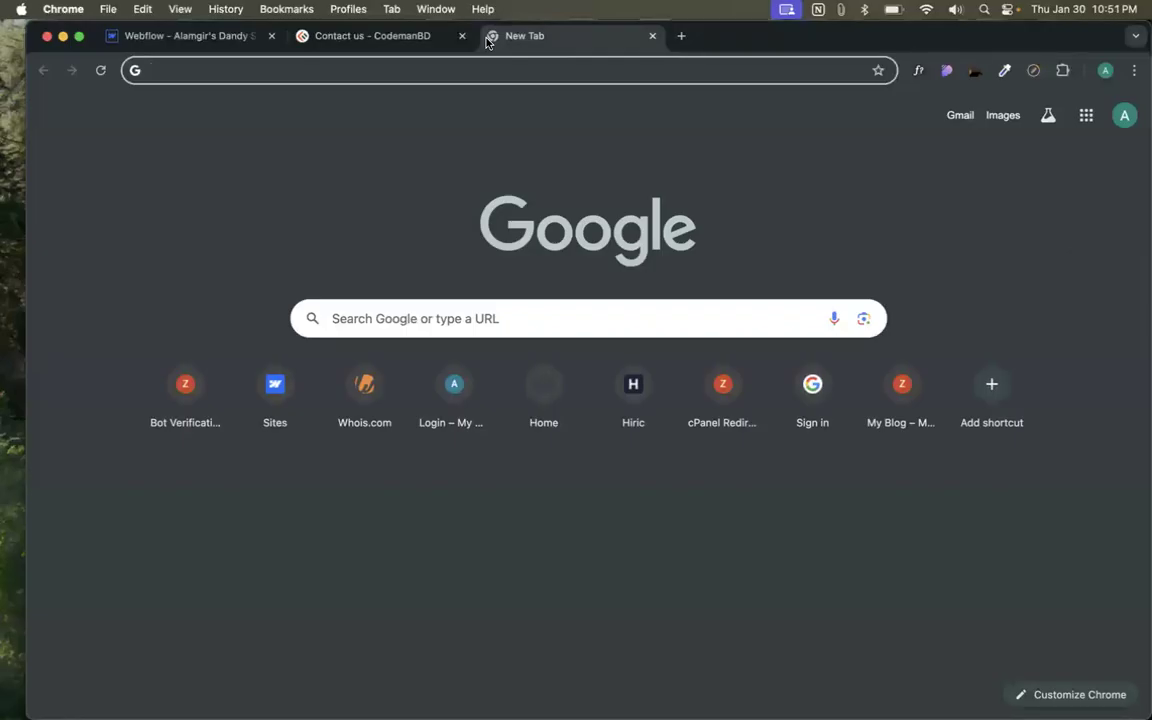
{"action": "type", "text": "undraw.co"}
{"action": "key", "text": "Return"}
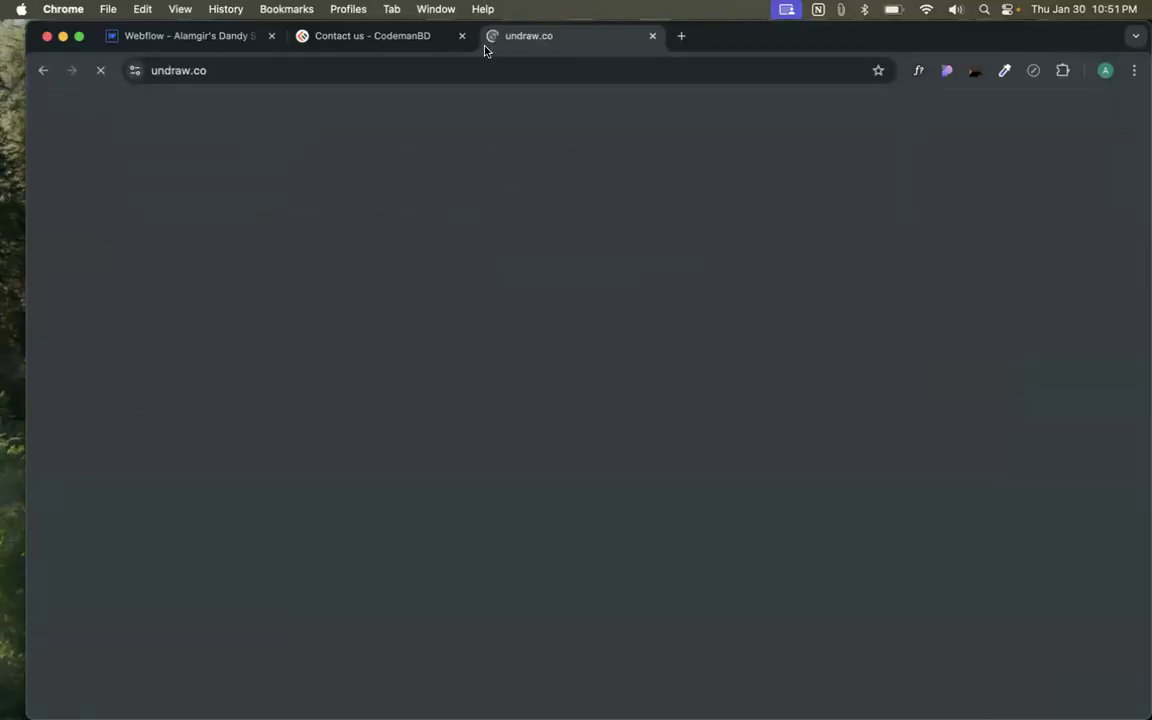
{"action": "left_click", "coordinate": [625, 369]}
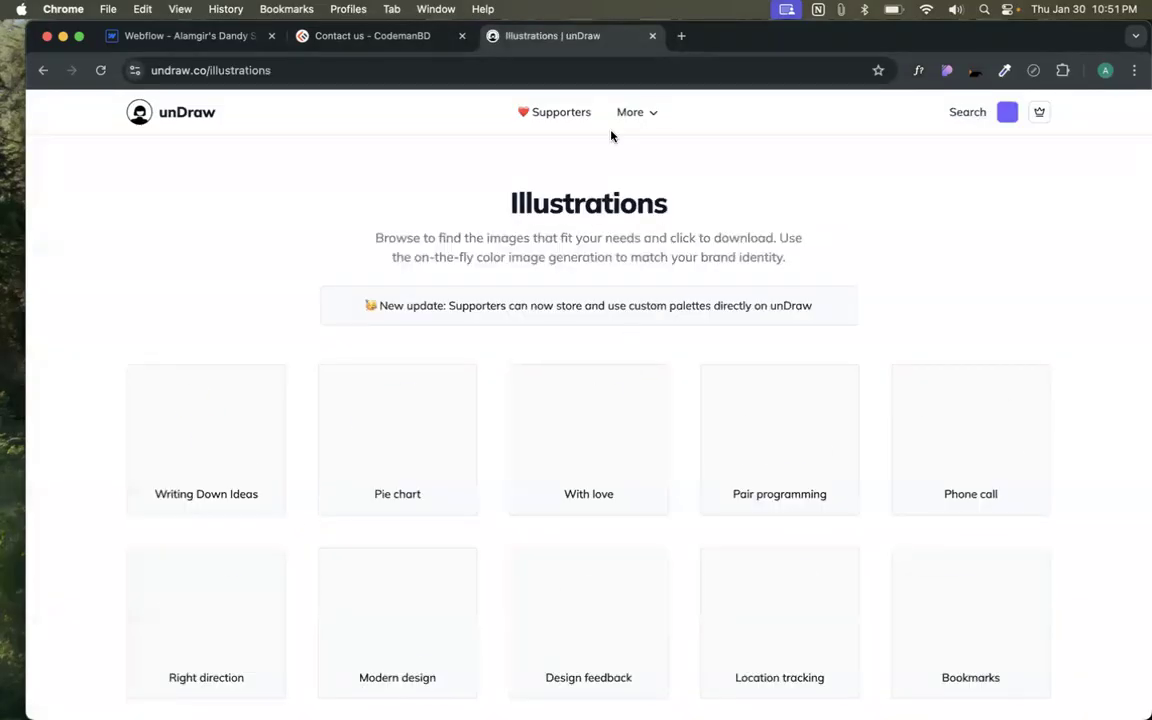
{"action": "left_click", "coordinate": [386, 45]}
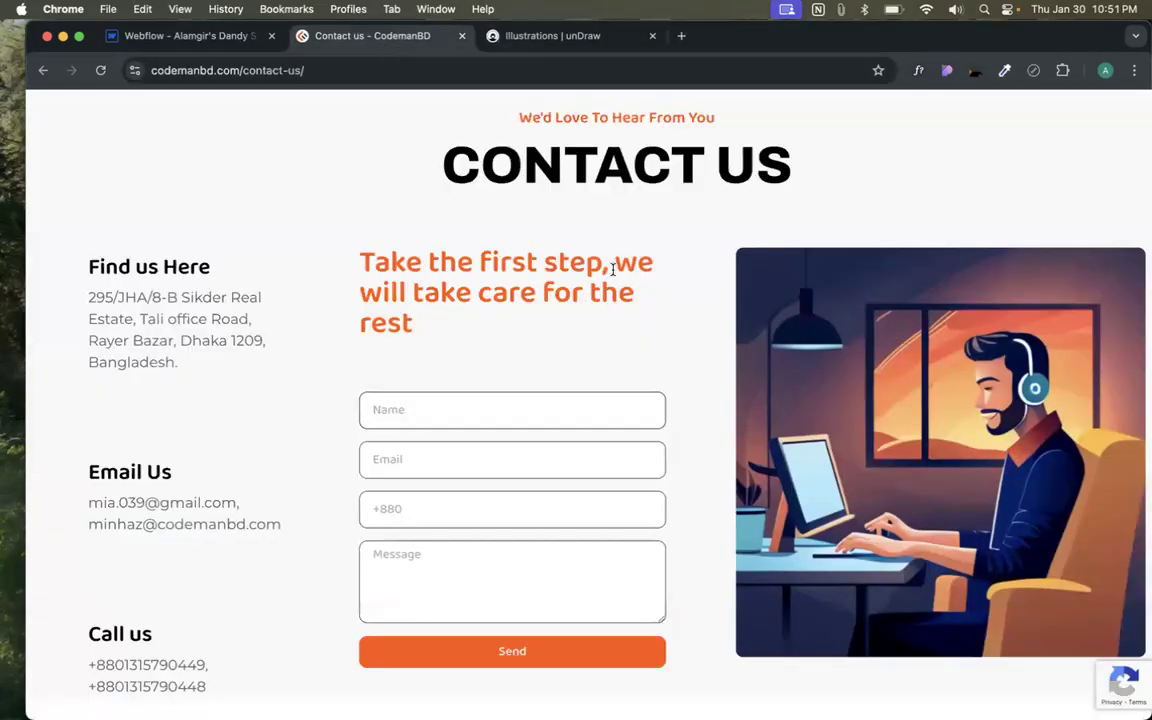
{"action": "left_click", "coordinate": [203, 45]}
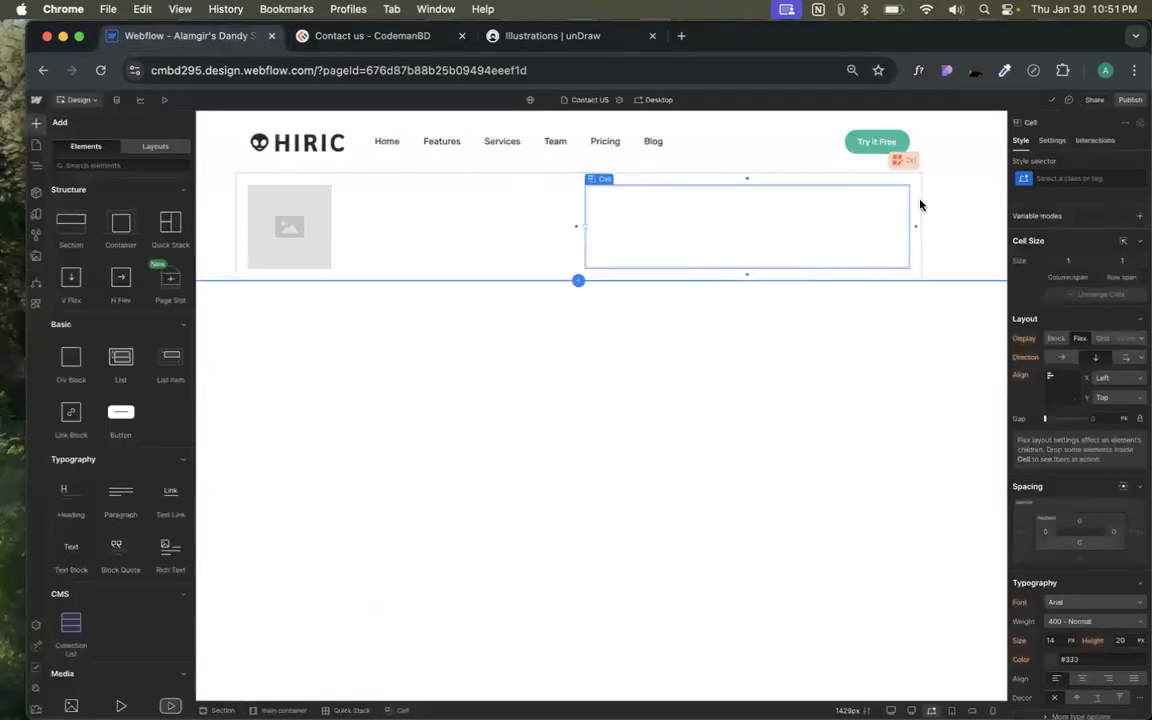
{"action": "left_click", "coordinate": [1003, 71]}
{"action": "left_click", "coordinate": [962, 96]}
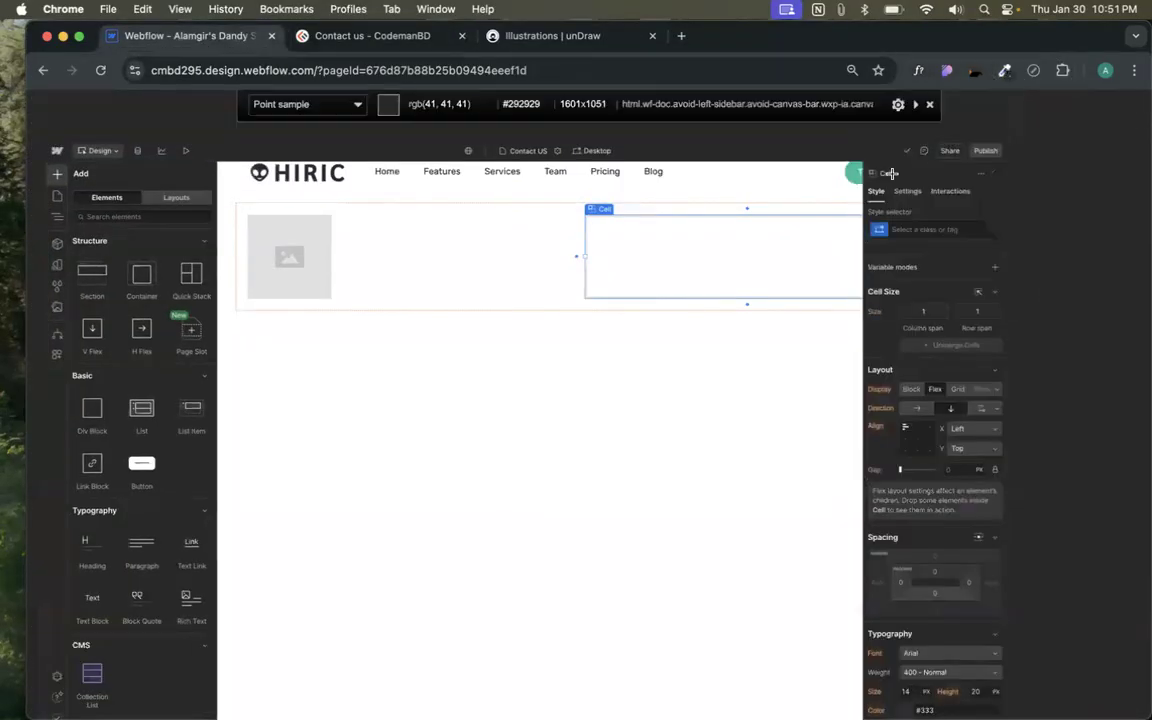
{"action": "left_click", "coordinate": [855, 176]}
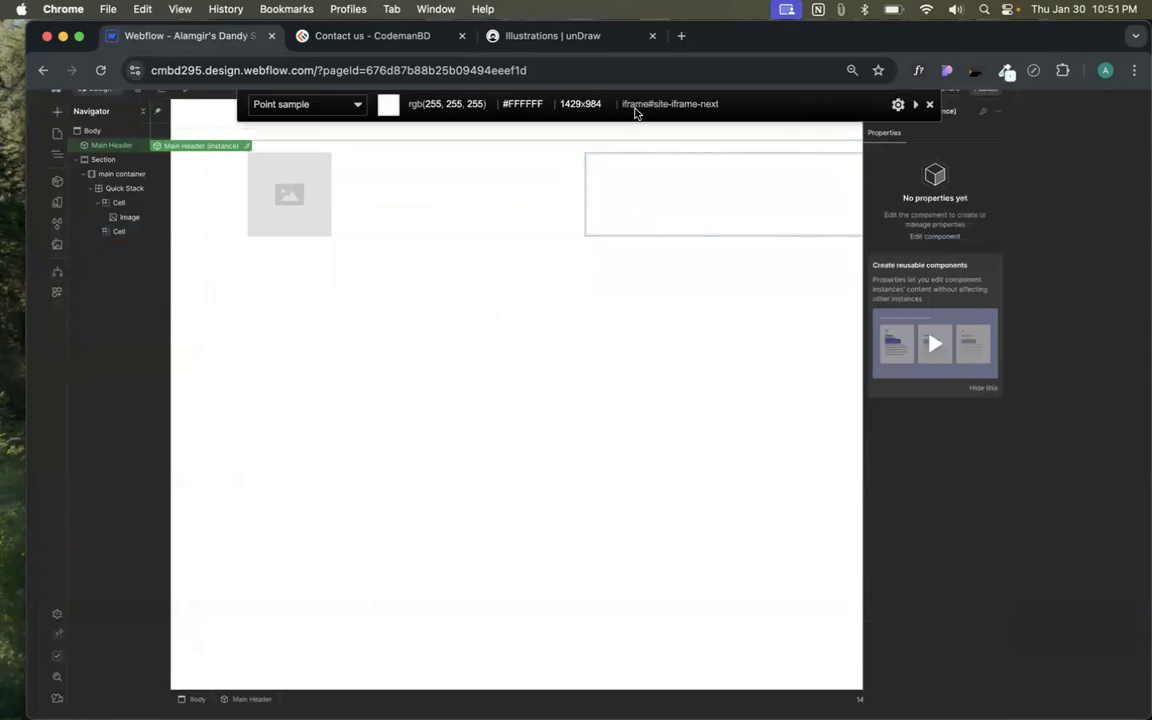
{"action": "left_click", "coordinate": [929, 104]}
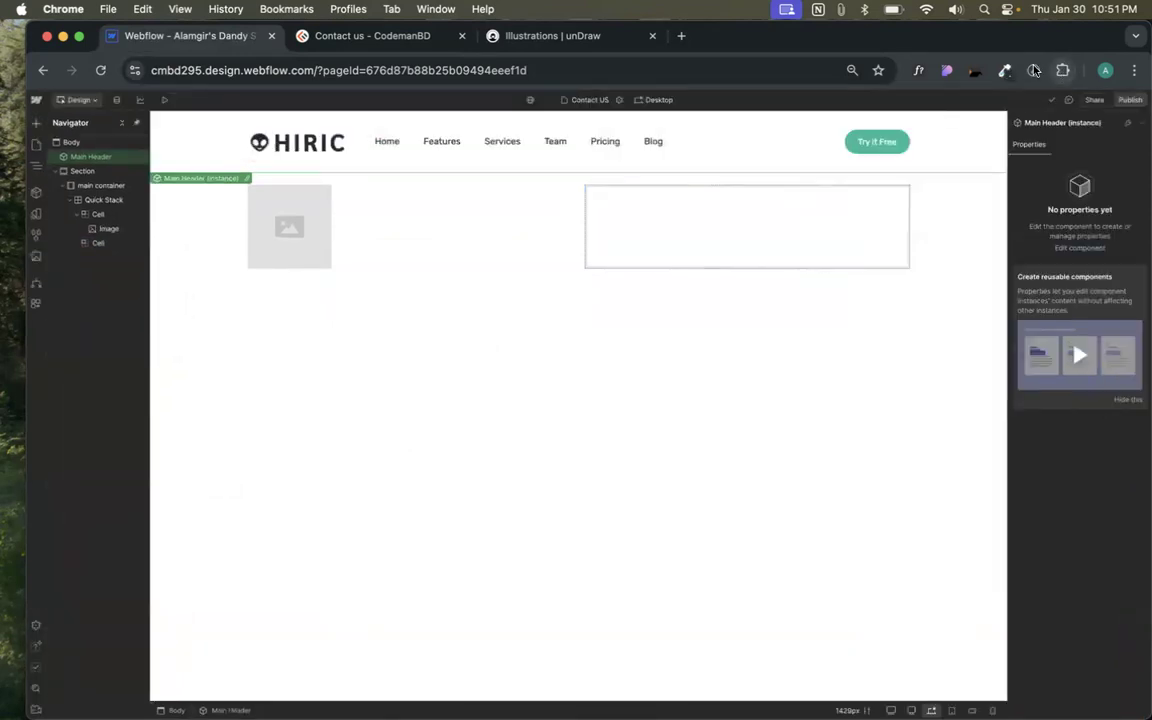
{"action": "left_click", "coordinate": [1006, 70]}
{"action": "left_click", "coordinate": [920, 93]}
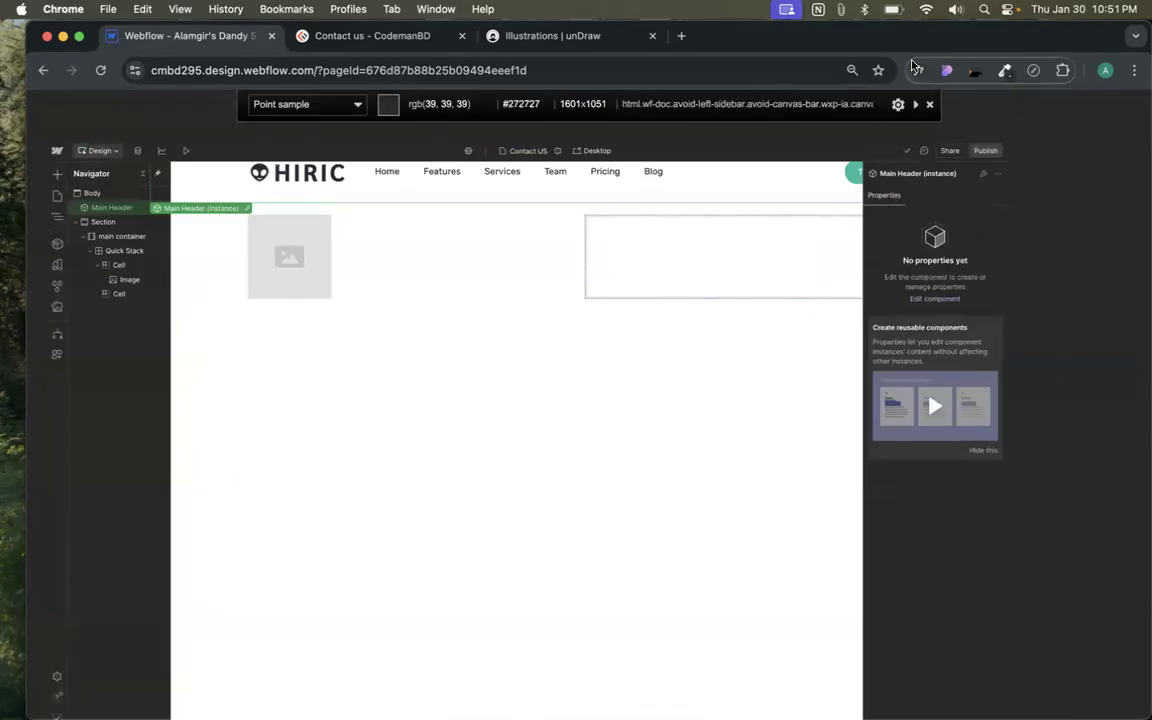
{"action": "left_click", "coordinate": [931, 106]}
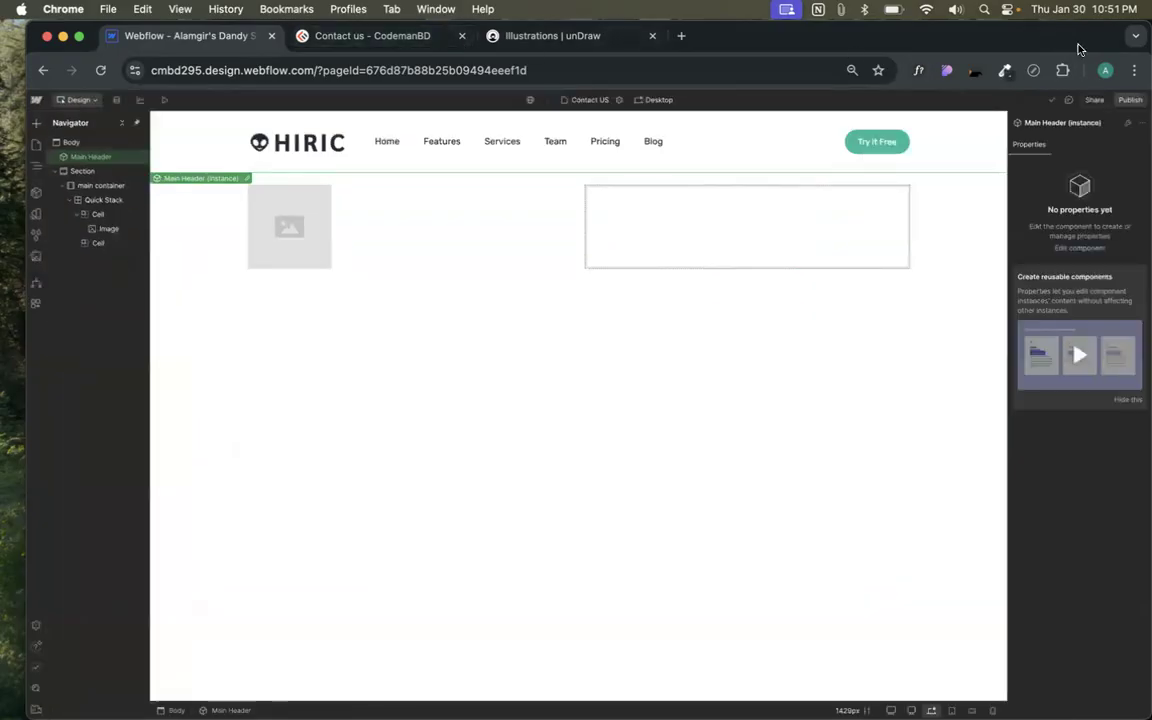
- Publish the site to the staging domain cmbd295.webflow.io and reload its live contact-us page
{"action": "left_click", "coordinate": [1130, 100]}
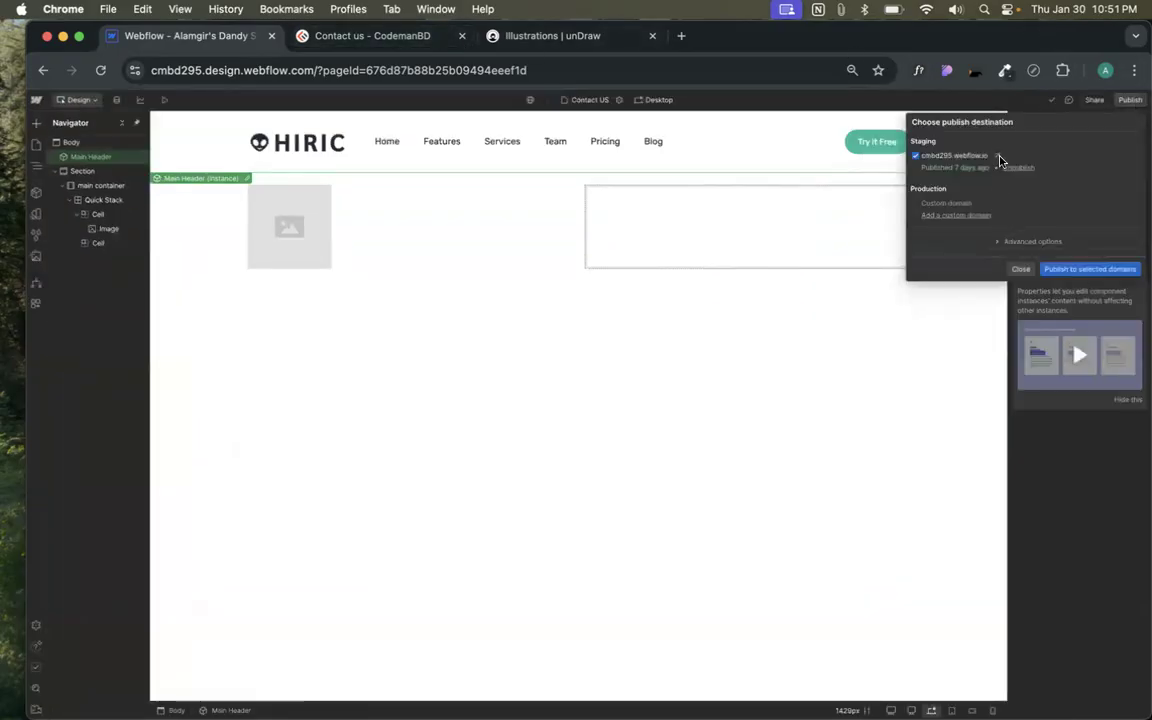
{"action": "left_click", "coordinate": [1000, 159]}
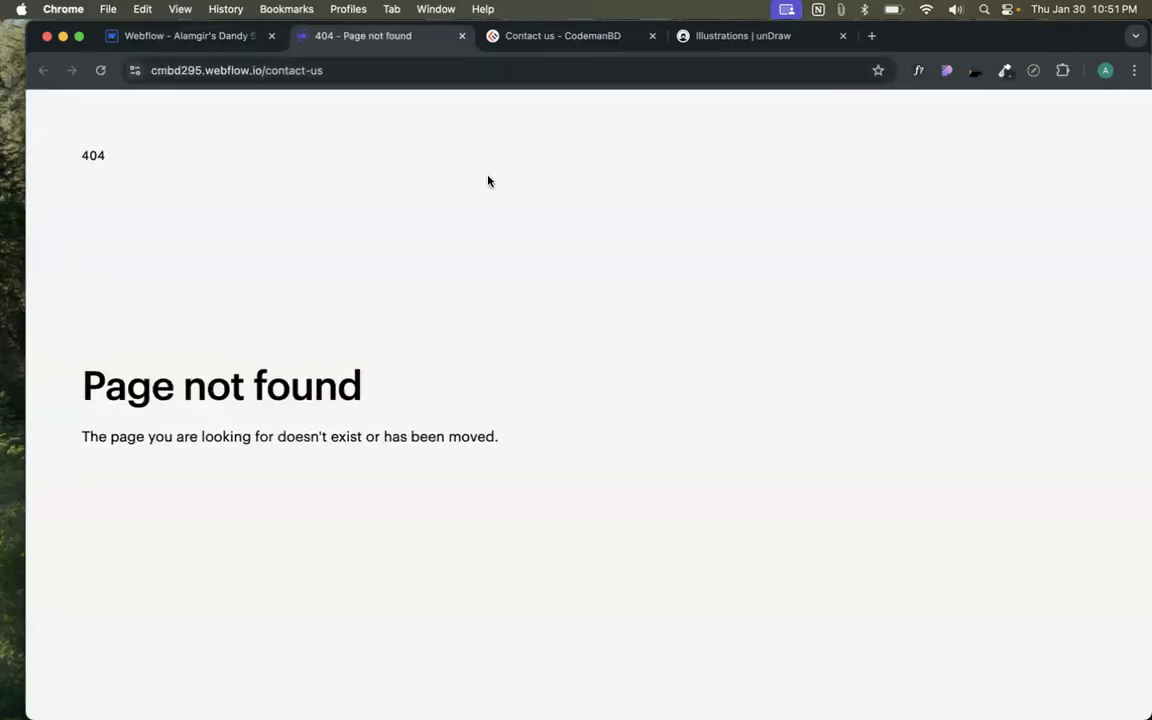
{"action": "left_click", "coordinate": [235, 36]}
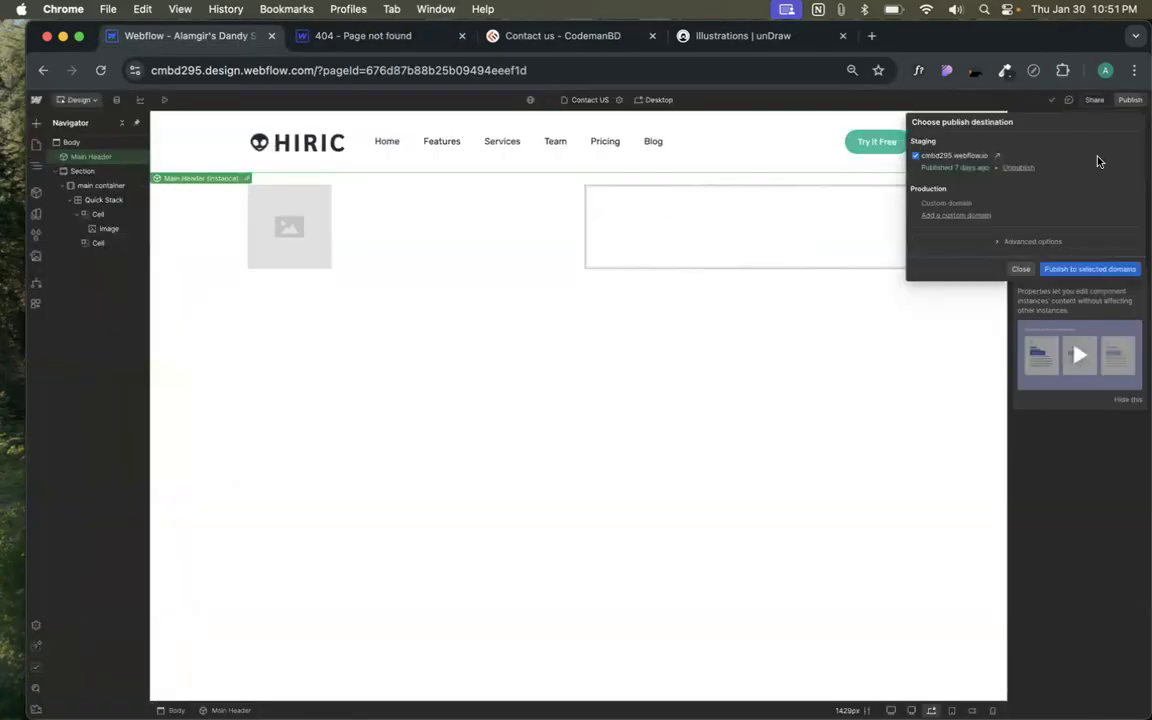
{"action": "left_click", "coordinate": [1069, 267]}
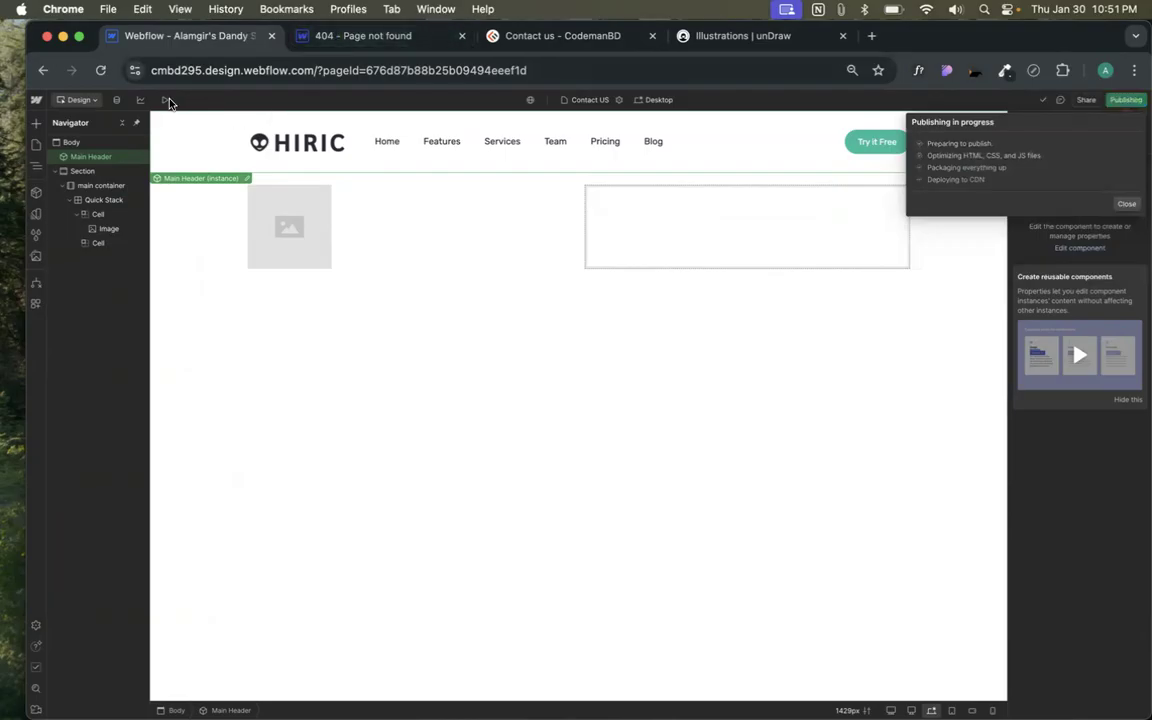
{"action": "left_click", "coordinate": [300, 38]}
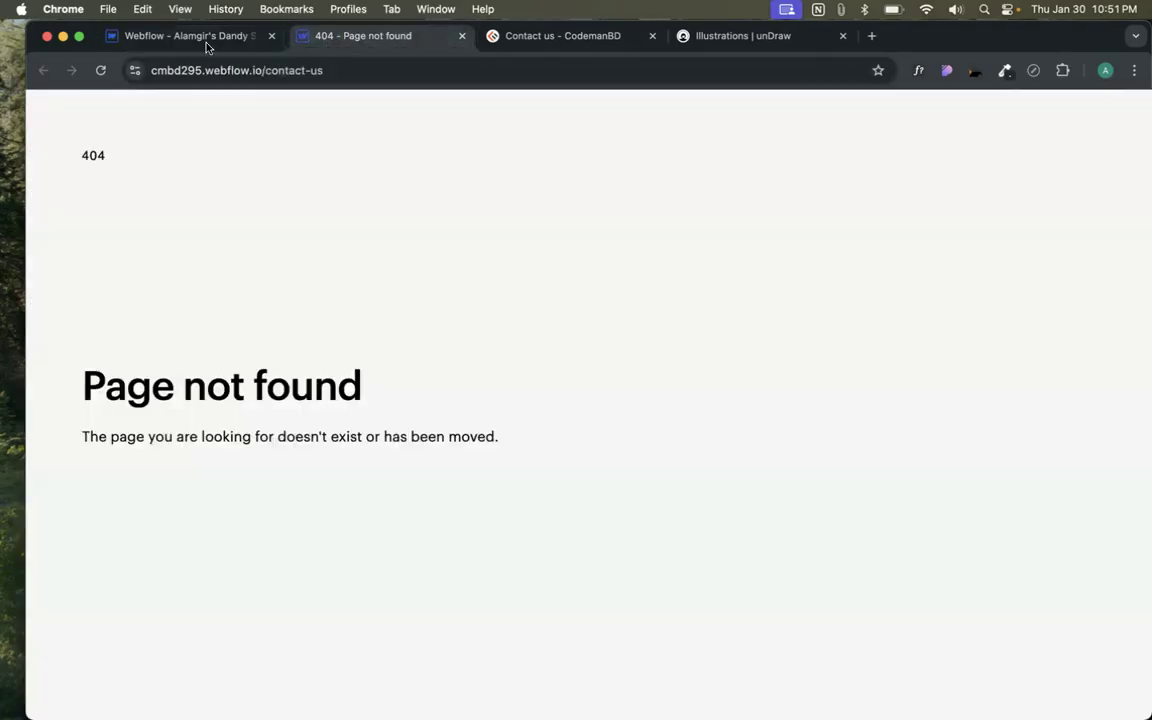
{"action": "left_click", "coordinate": [101, 71]}
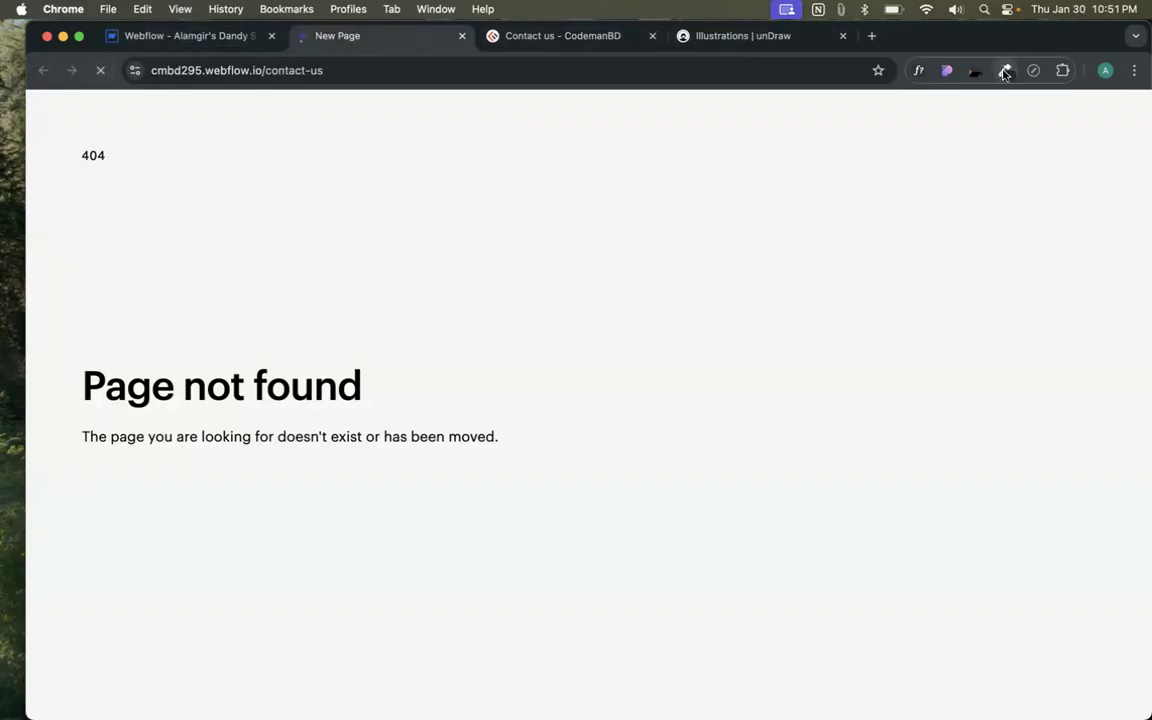
- Sample the green #19BC9C of the Try It Free button on the live page with the color picker
{"action": "left_click", "coordinate": [1005, 70]}
{"action": "left_click", "coordinate": [951, 98]}
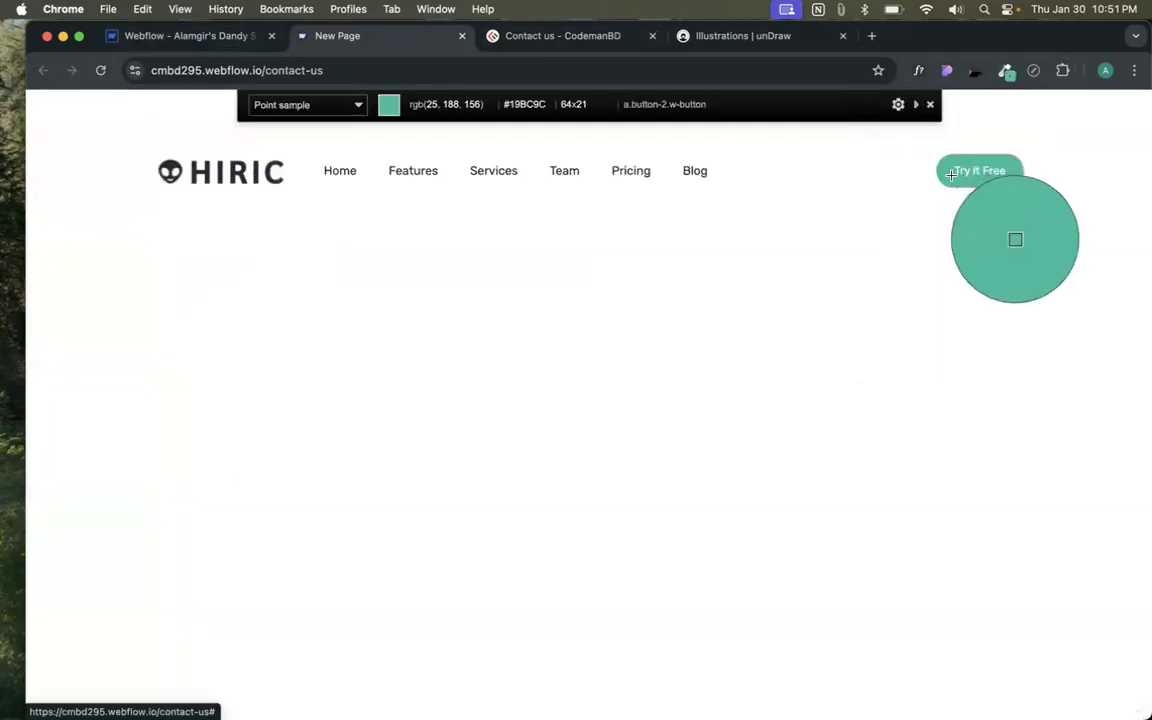
{"action": "left_click", "coordinate": [949, 174]}
- Switch to unDraw and set its illustration color to the sampled green #19BC9C
{"action": "left_click", "coordinate": [743, 35]}
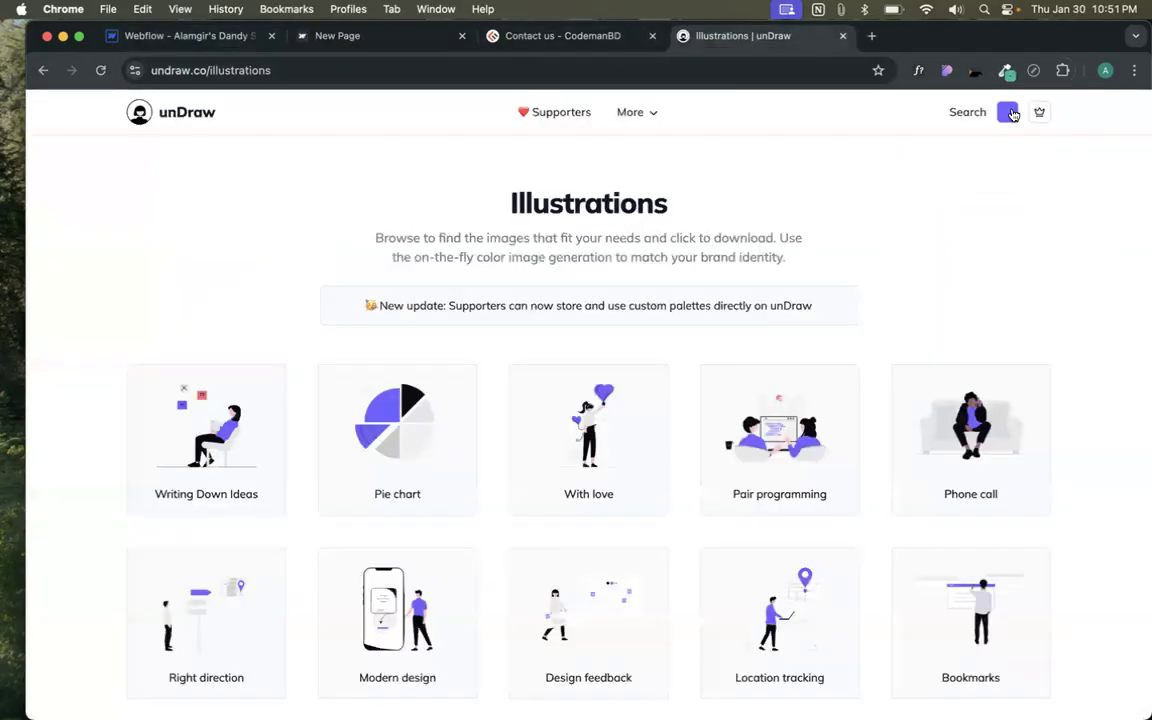
{"action": "left_click", "coordinate": [1007, 112]}
{"action": "left_click", "coordinate": [995, 272]}
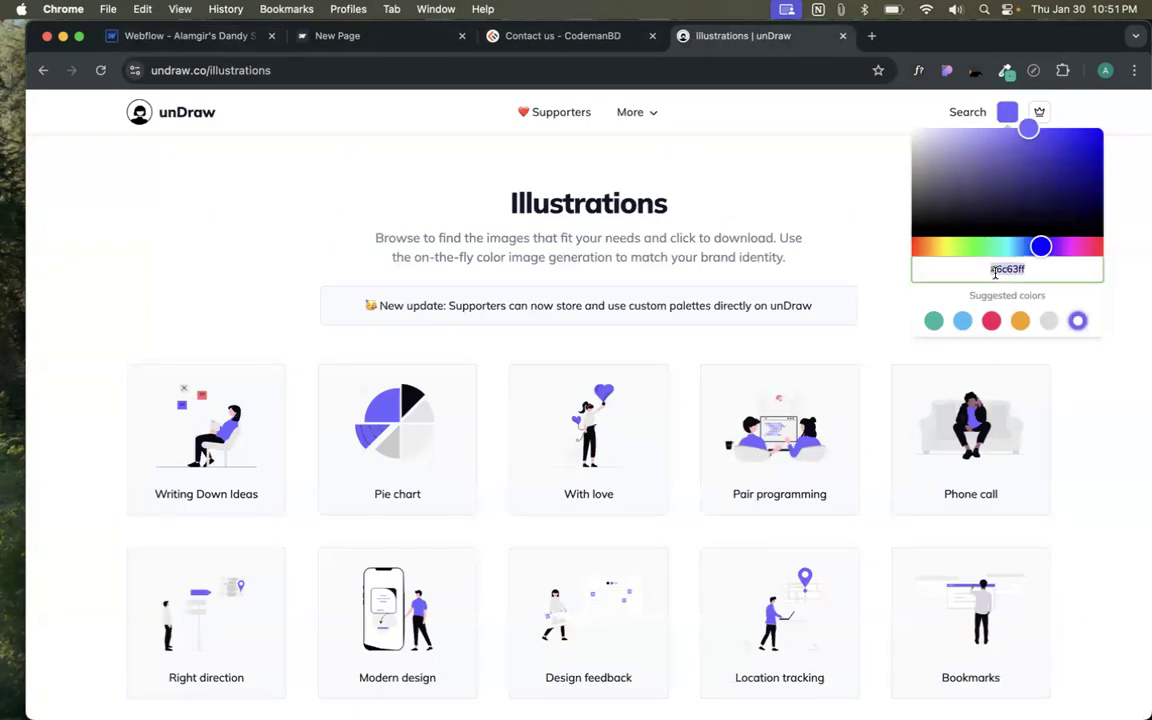
{"action": "key", "text": "super+v"}
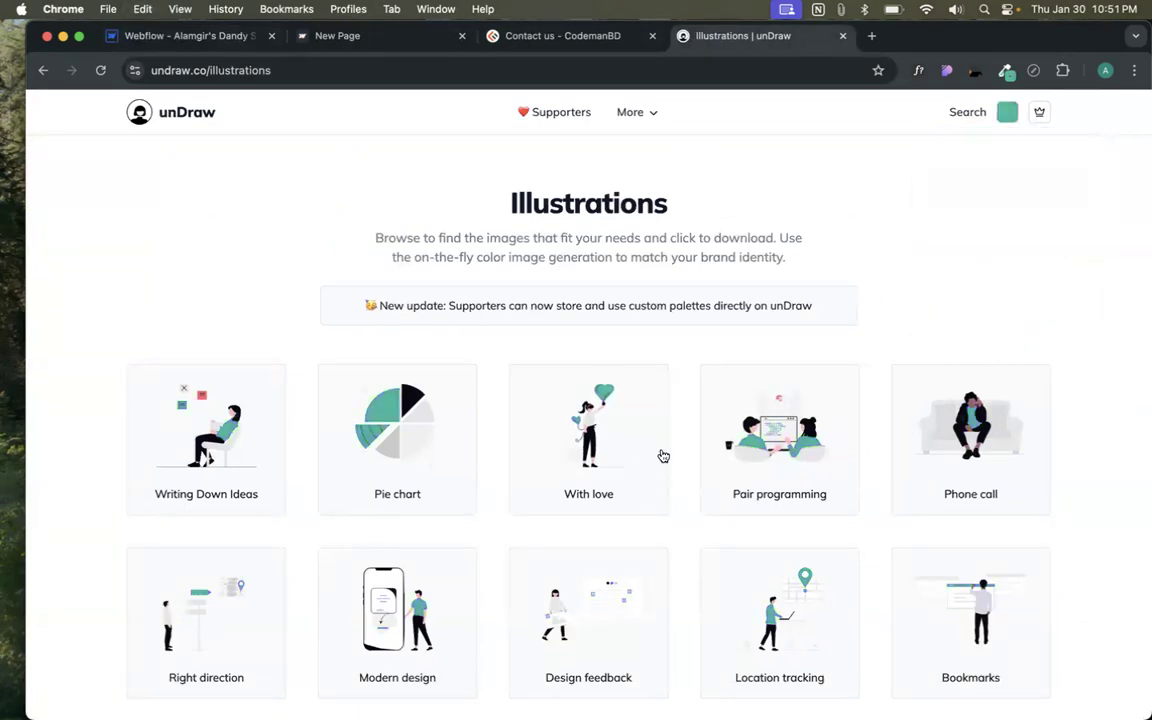
- Look through the first page of recolored illustrations and search unDraw for "contact"
{"action": "scroll", "coordinate": [668, 465], "scroll_direction": "down", "scroll_amount": 10}
{"action": "scroll", "coordinate": [670, 464], "scroll_direction": "down", "scroll_amount": 2}
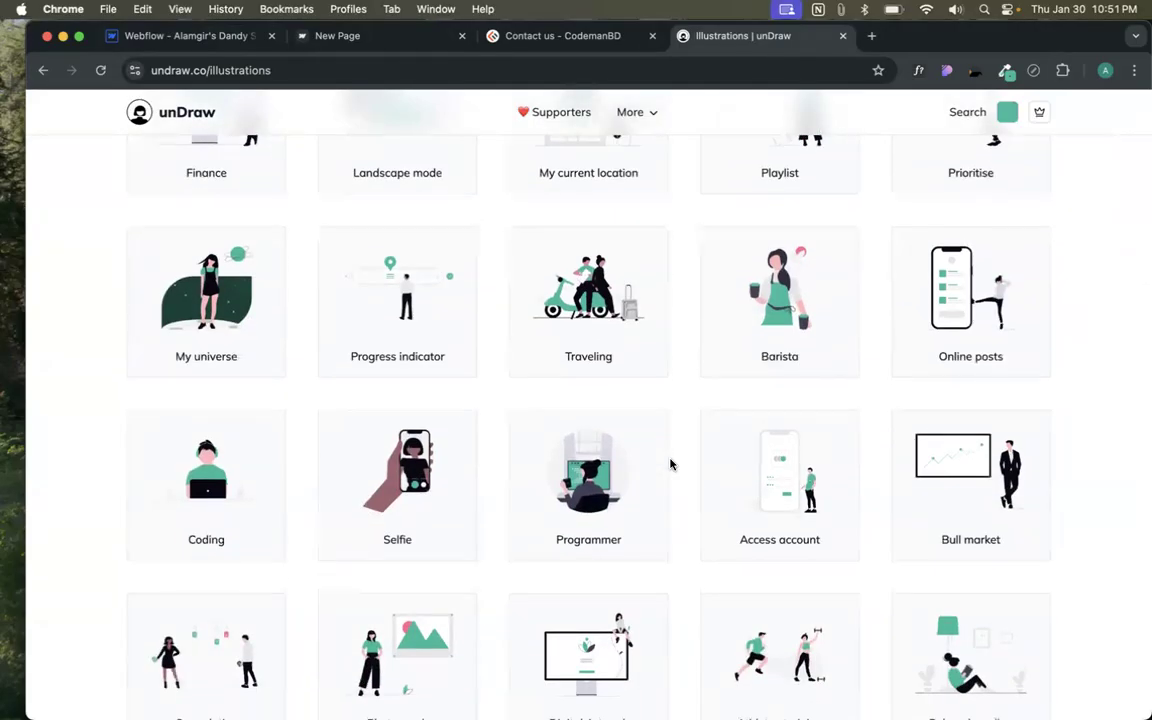
{"action": "scroll", "coordinate": [670, 464], "scroll_direction": "down", "scroll_amount": 4}
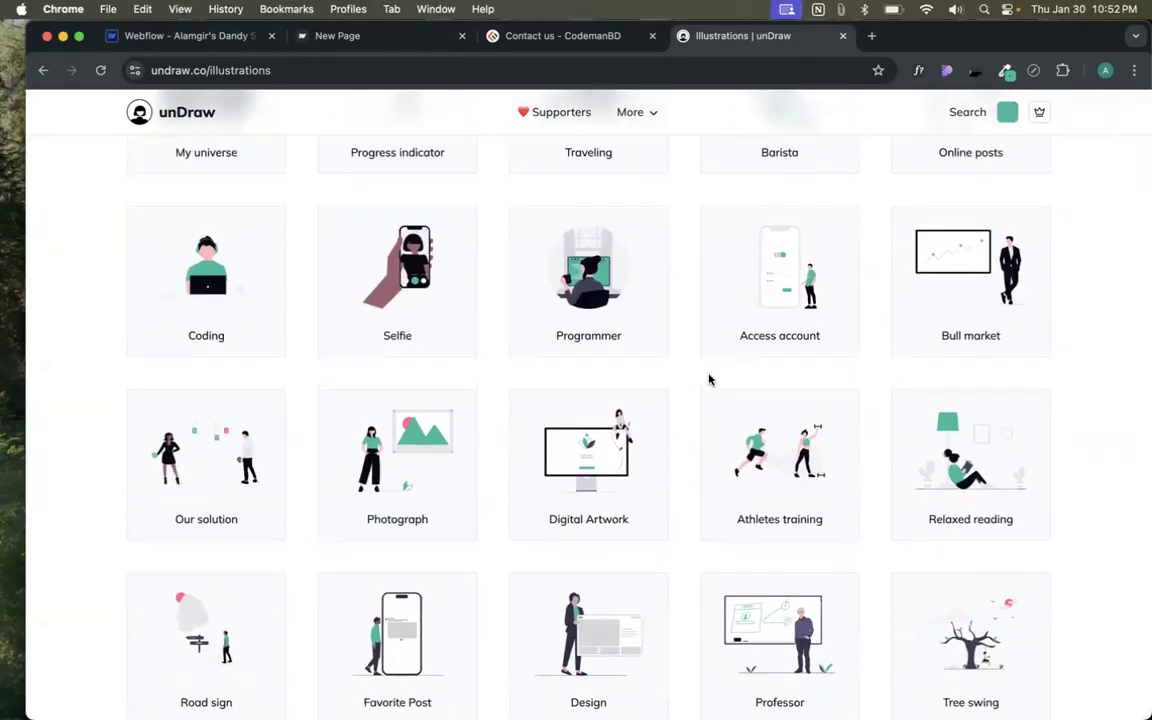
{"action": "scroll", "coordinate": [708, 391], "scroll_direction": "down", "scroll_amount": 1}
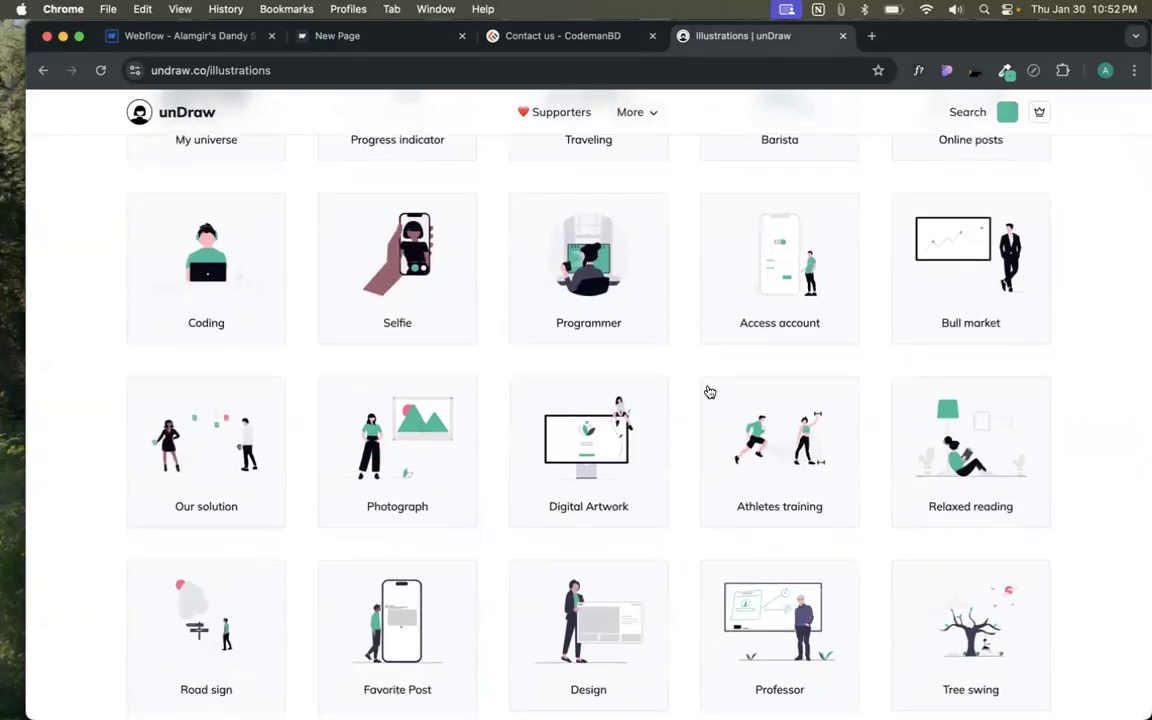
{"action": "scroll", "coordinate": [709, 391], "scroll_direction": "down", "scroll_amount": 6}
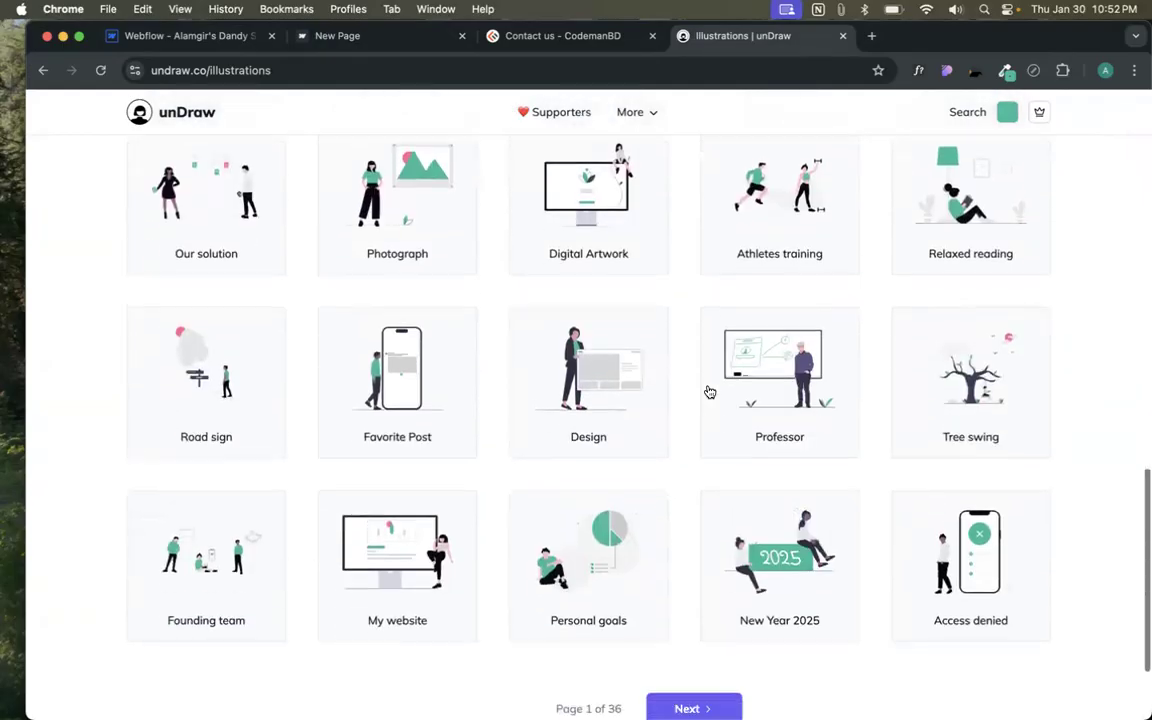
{"action": "scroll", "coordinate": [707, 391], "scroll_direction": "up", "scroll_amount": 15}
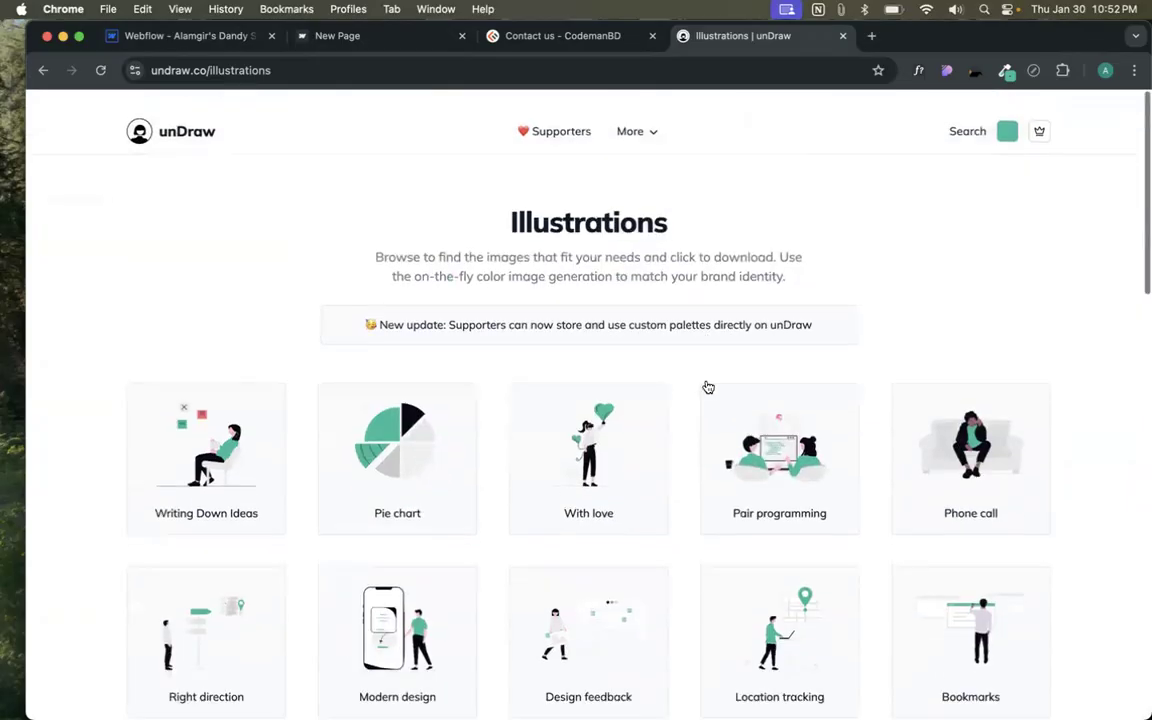
{"action": "left_click", "coordinate": [957, 117]}
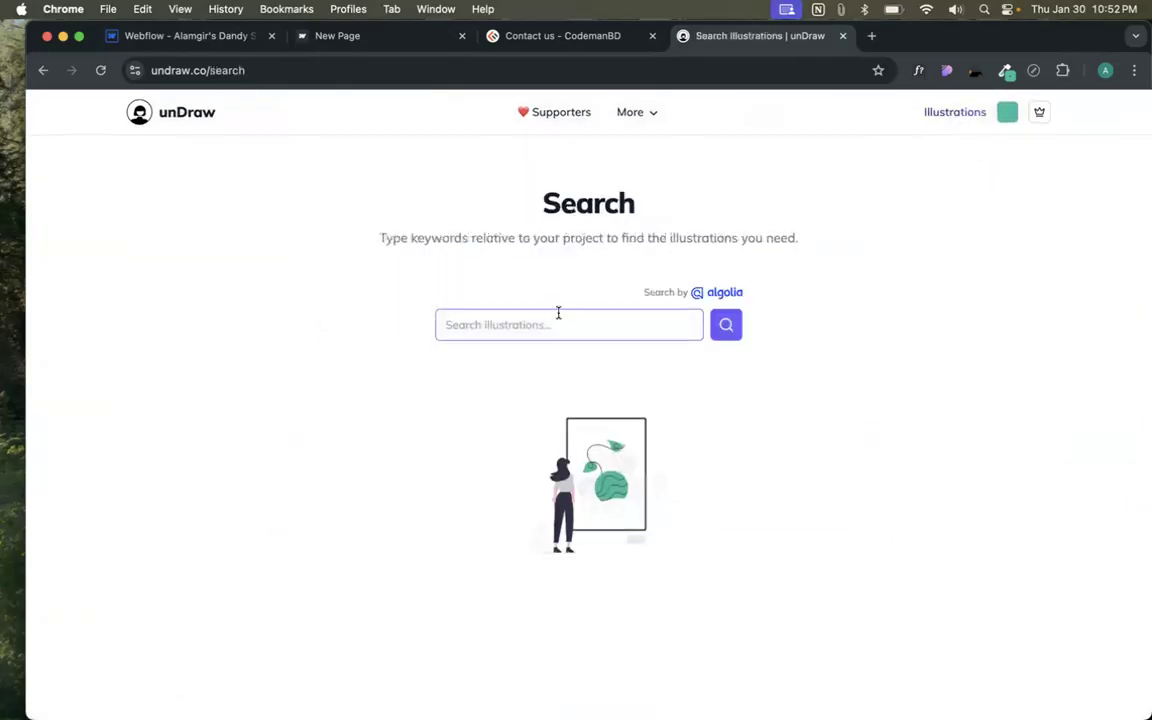
{"action": "type", "text": "contact"}
{"action": "key", "text": "Return"}
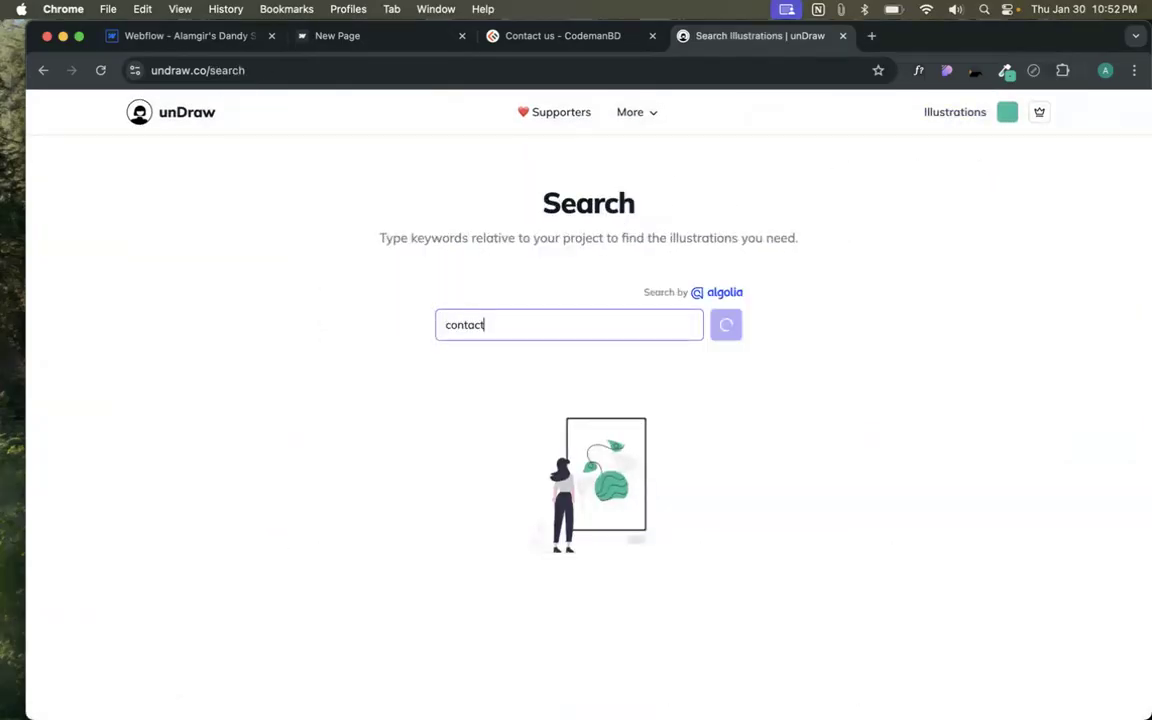
- Download the Contact us illustration from the search results
{"action": "scroll", "coordinate": [567, 380], "scroll_direction": "down", "scroll_amount": 3}
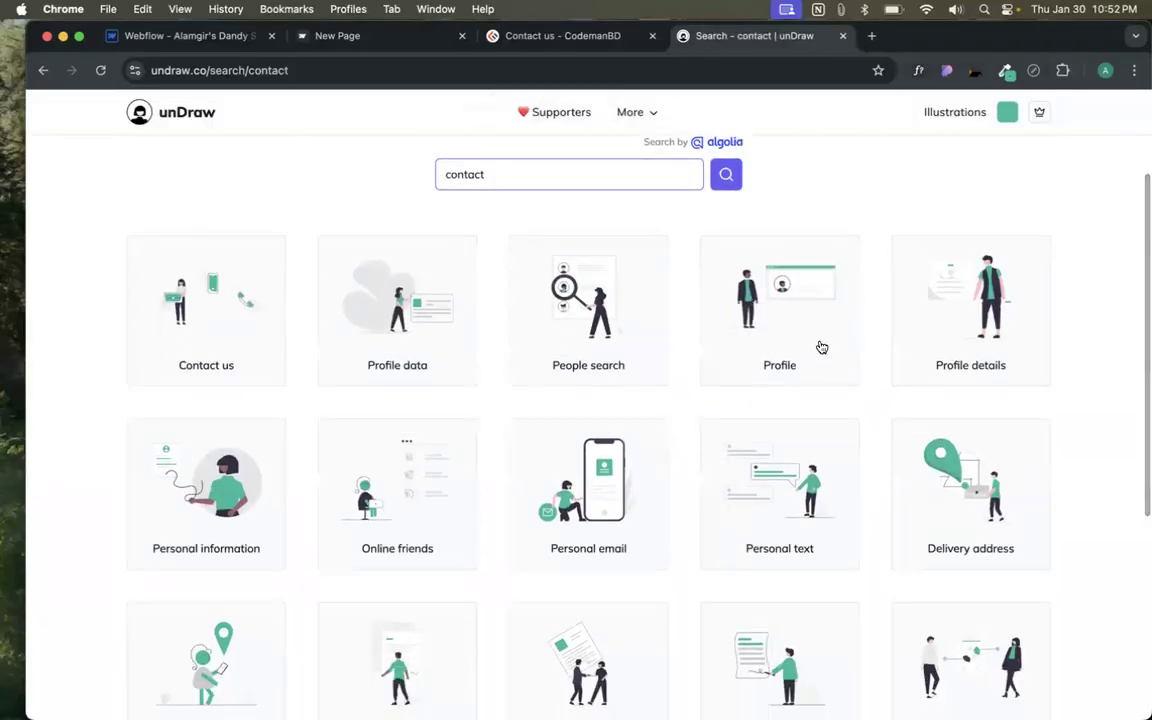
{"action": "scroll", "coordinate": [669, 414], "scroll_direction": "down", "scroll_amount": 1}
{"action": "scroll", "coordinate": [669, 414], "scroll_direction": "down", "scroll_amount": 1}
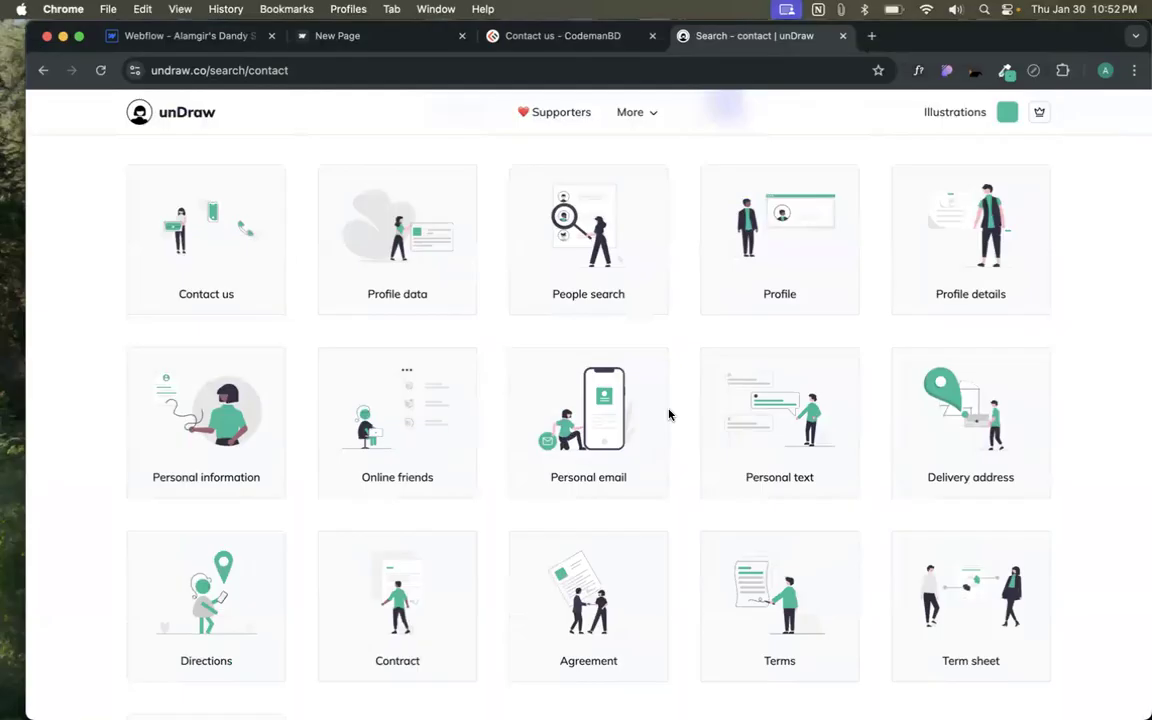
{"action": "scroll", "coordinate": [638, 408], "scroll_direction": "up", "scroll_amount": 2}
{"action": "left_click", "coordinate": [185, 305]}
{"action": "left_click", "coordinate": [550, 350]}
- Switch back to the Webflow designer and dismiss the publish destination dialog
{"action": "left_click", "coordinate": [226, 42]}
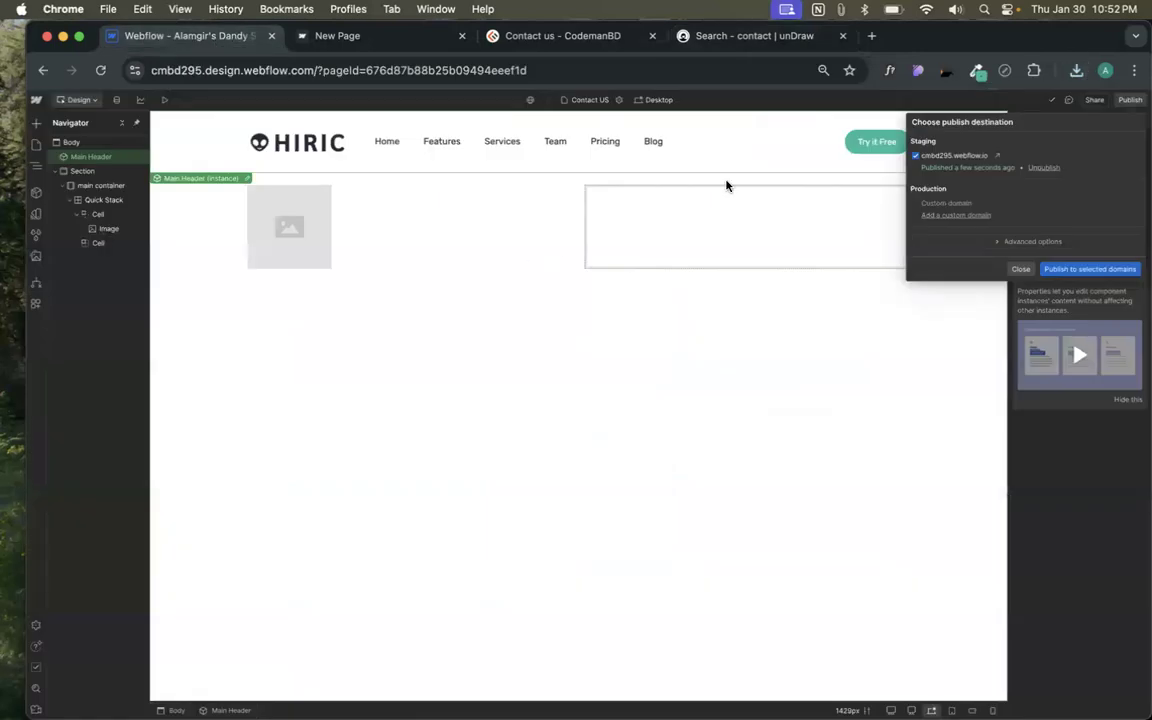
{"action": "left_click", "coordinate": [307, 243]}
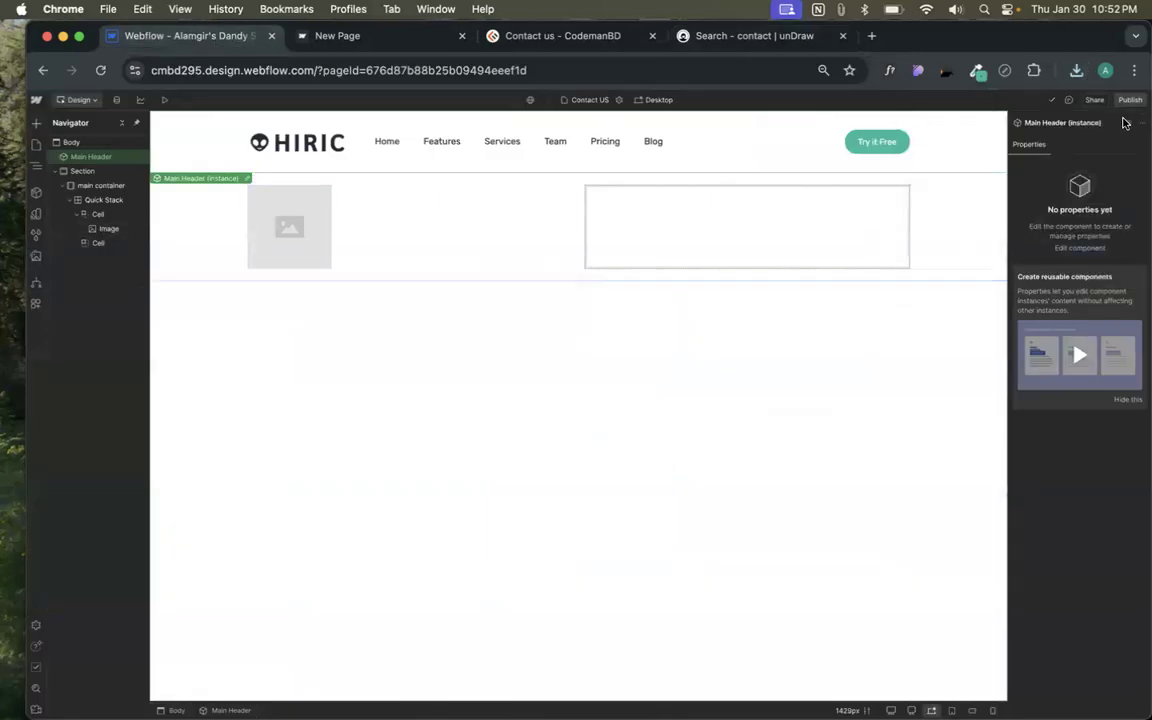
- Insert the downloaded unDraw contact illustration into the first Quick Stack cell and delete the empty placeholder image
{"action": "left_click", "coordinate": [1076, 70]}
{"action": "left_click_drag", "start_coordinate": [917, 137], "coordinate": [104, 231]}
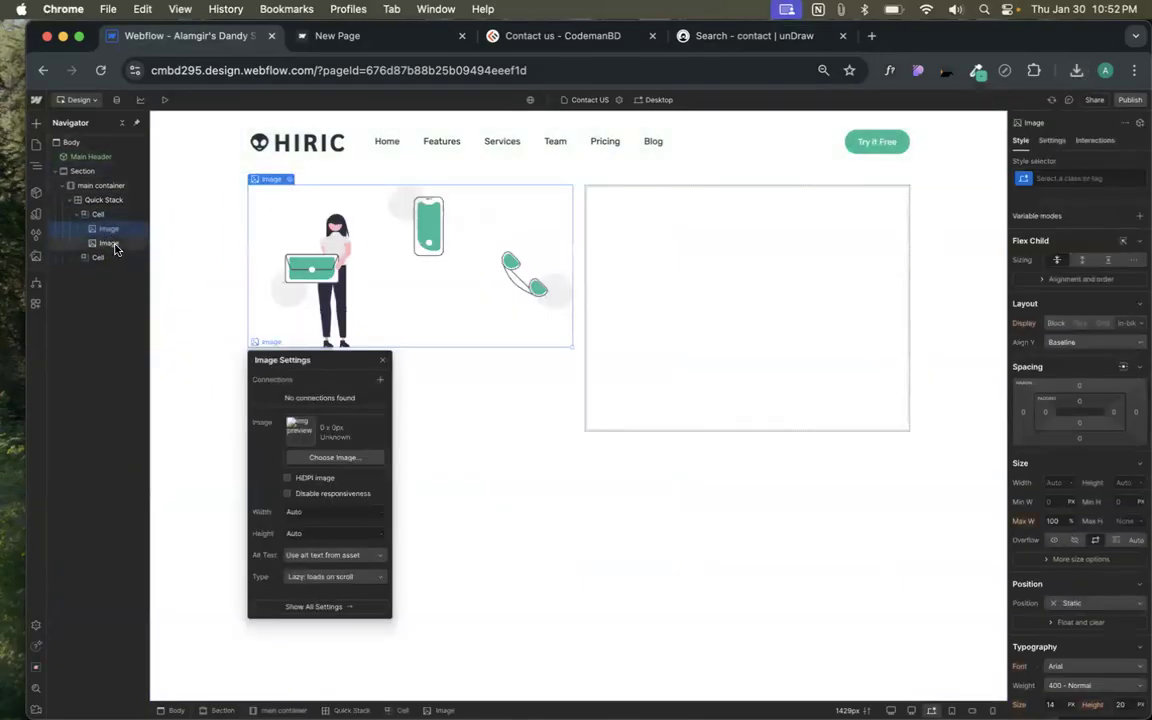
{"action": "left_click", "coordinate": [113, 245]}
{"action": "key", "text": "BackSpace"}
- Try to place a form Label element directly in the empty second Quick Stack cell
{"action": "left_click", "coordinate": [699, 229]}
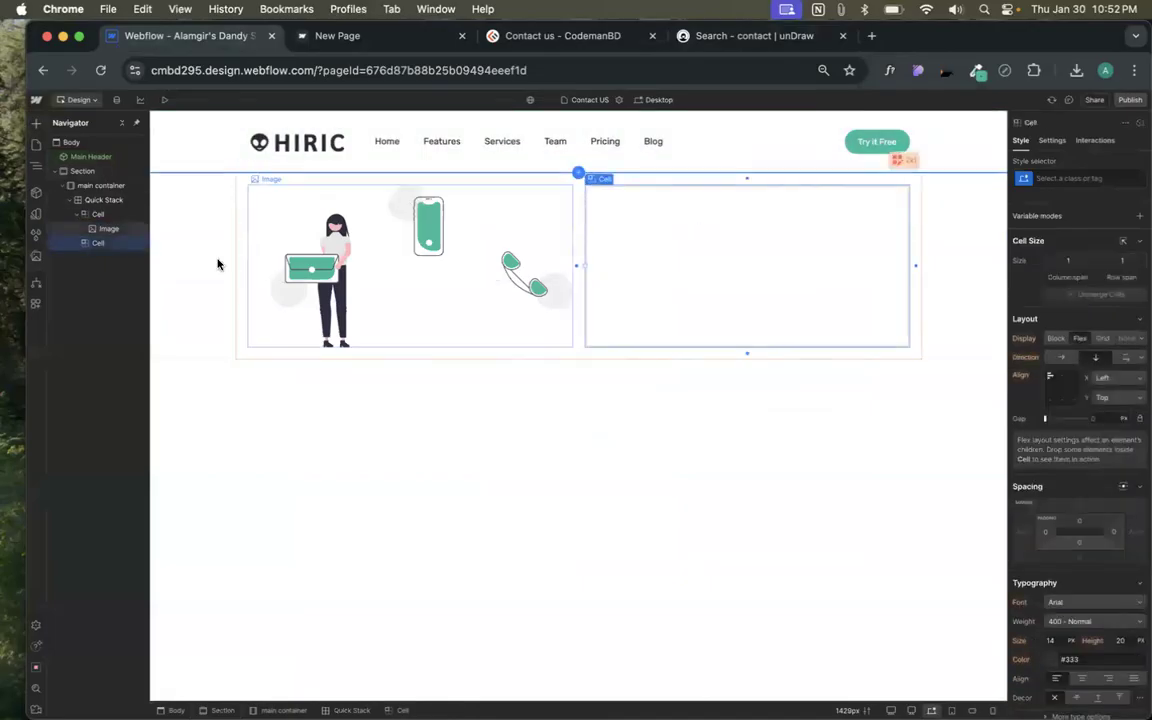
{"action": "left_click", "coordinate": [36, 122]}
{"action": "scroll", "coordinate": [110, 400], "scroll_direction": "down", "scroll_amount": 10}
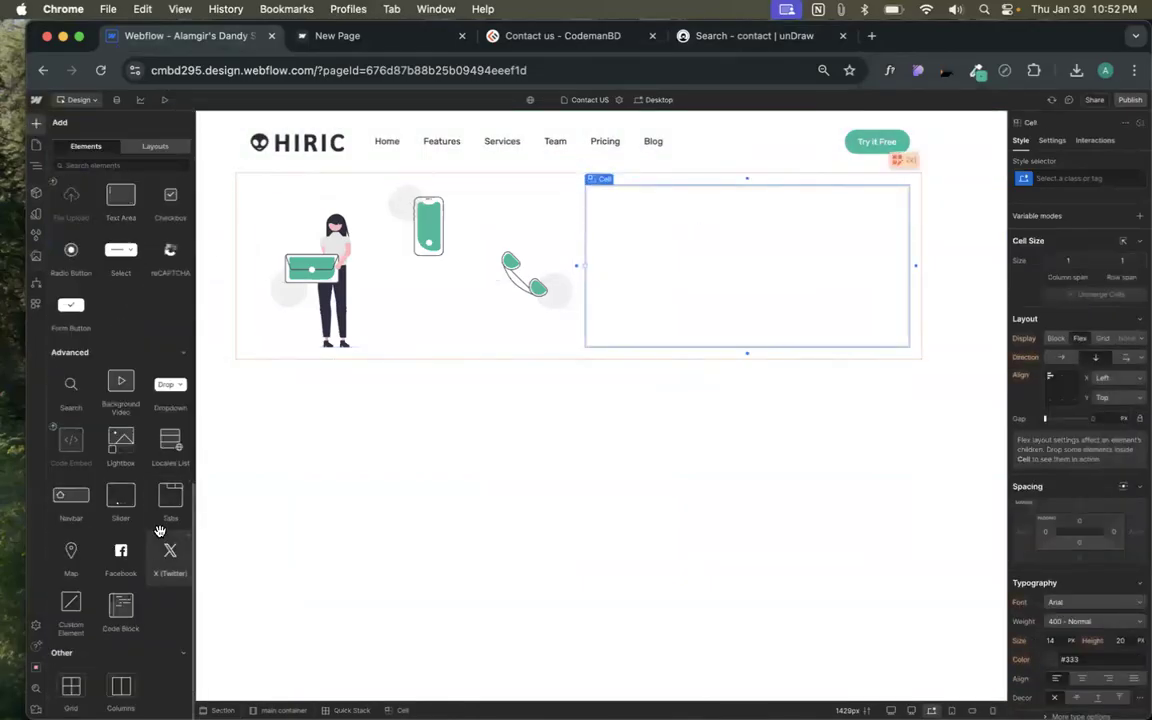
{"action": "scroll", "coordinate": [108, 303], "scroll_direction": "up", "scroll_amount": 4}
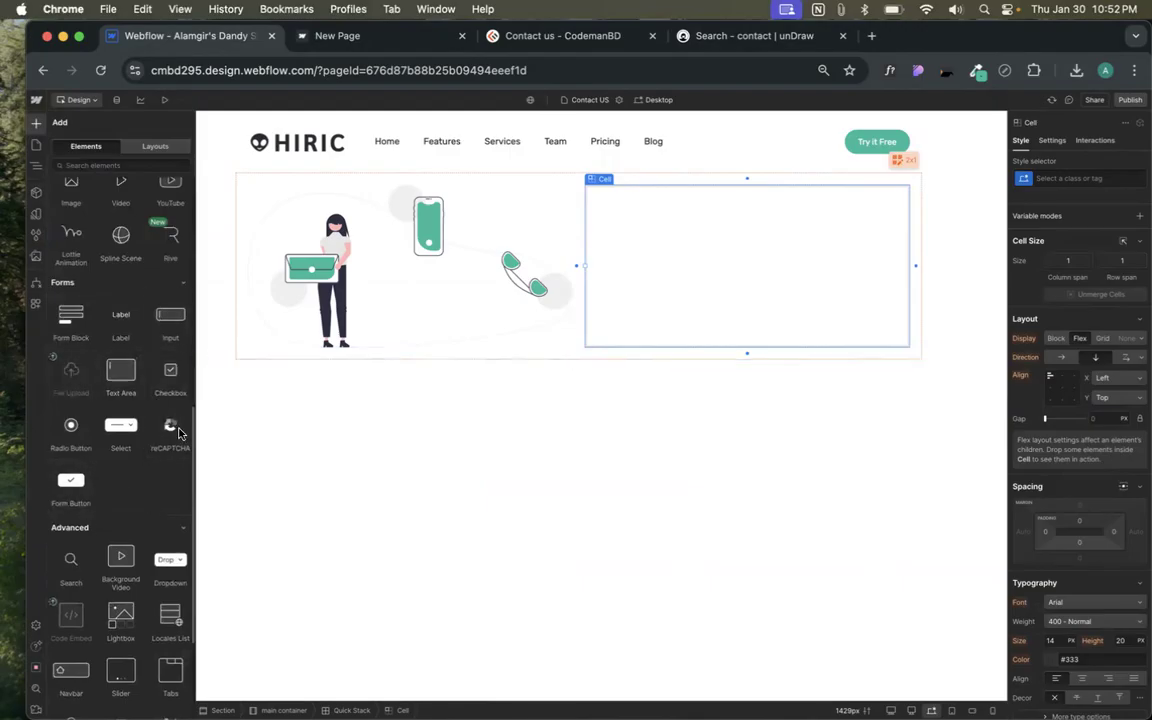
{"action": "left_click_drag", "start_coordinate": [120, 318], "coordinate": [664, 279]}
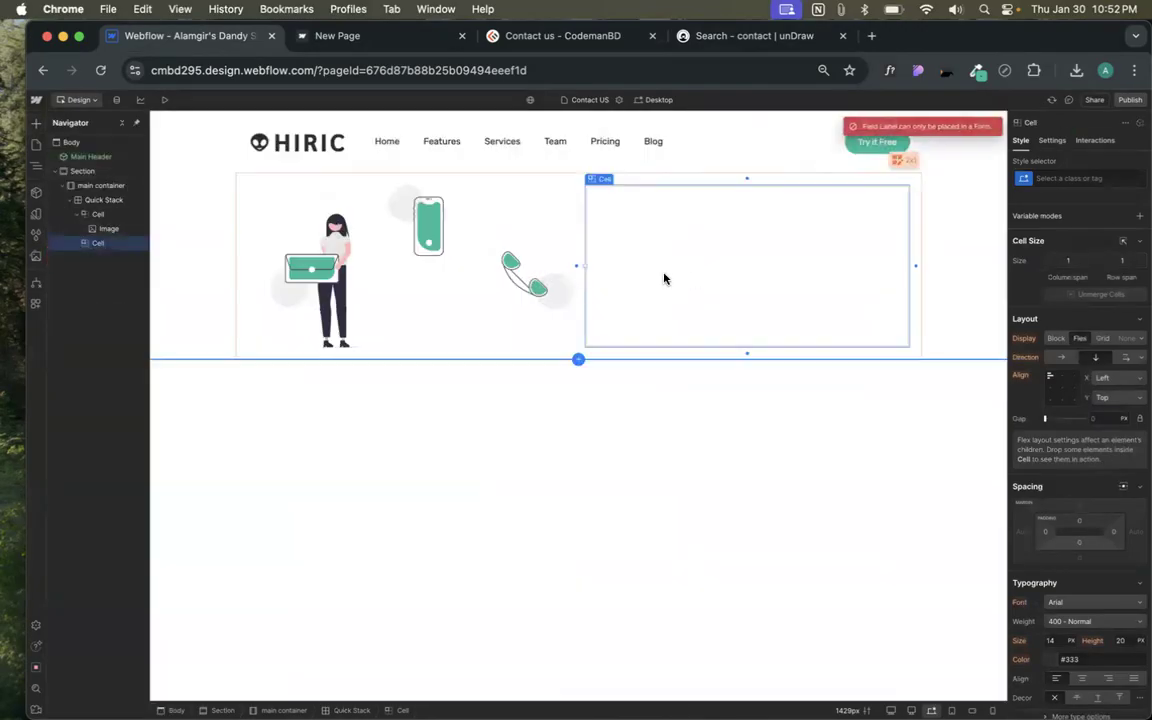
- Collapse the Basic, Typography, CMS and Media groups in the elements list to reach the Forms elements
{"action": "left_click", "coordinate": [36, 122]}
{"action": "scroll", "coordinate": [130, 357], "scroll_direction": "down", "scroll_amount": 10}
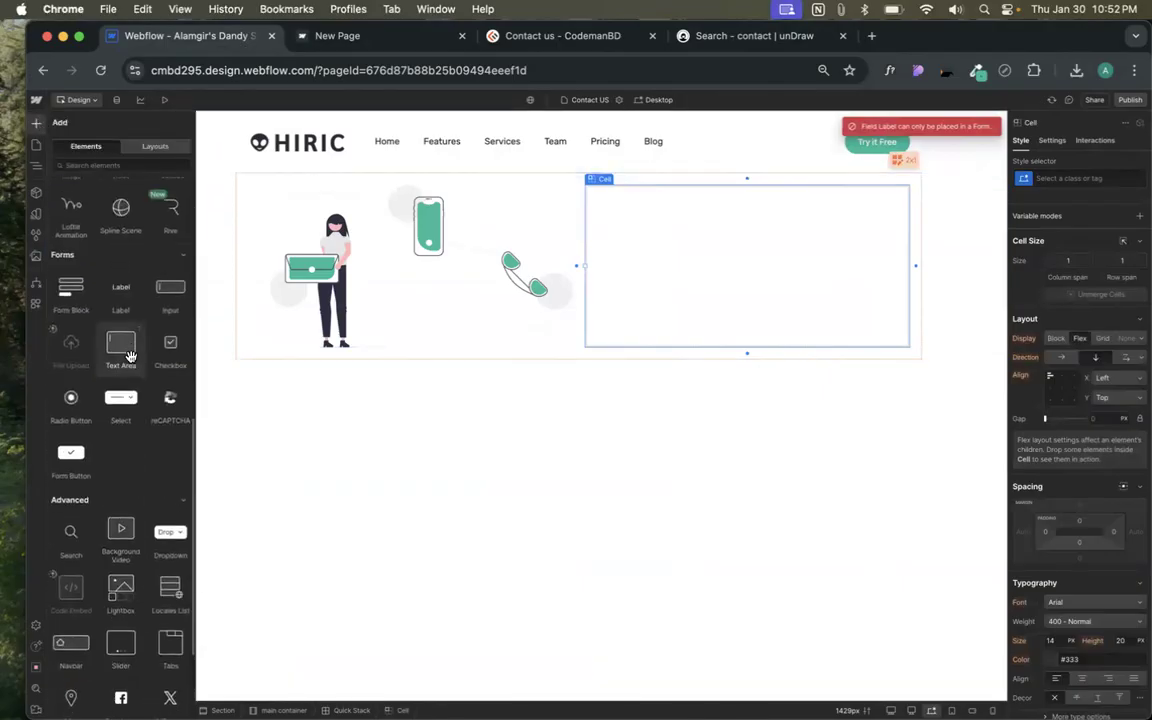
{"action": "scroll", "coordinate": [150, 260], "scroll_direction": "up", "scroll_amount": 10}
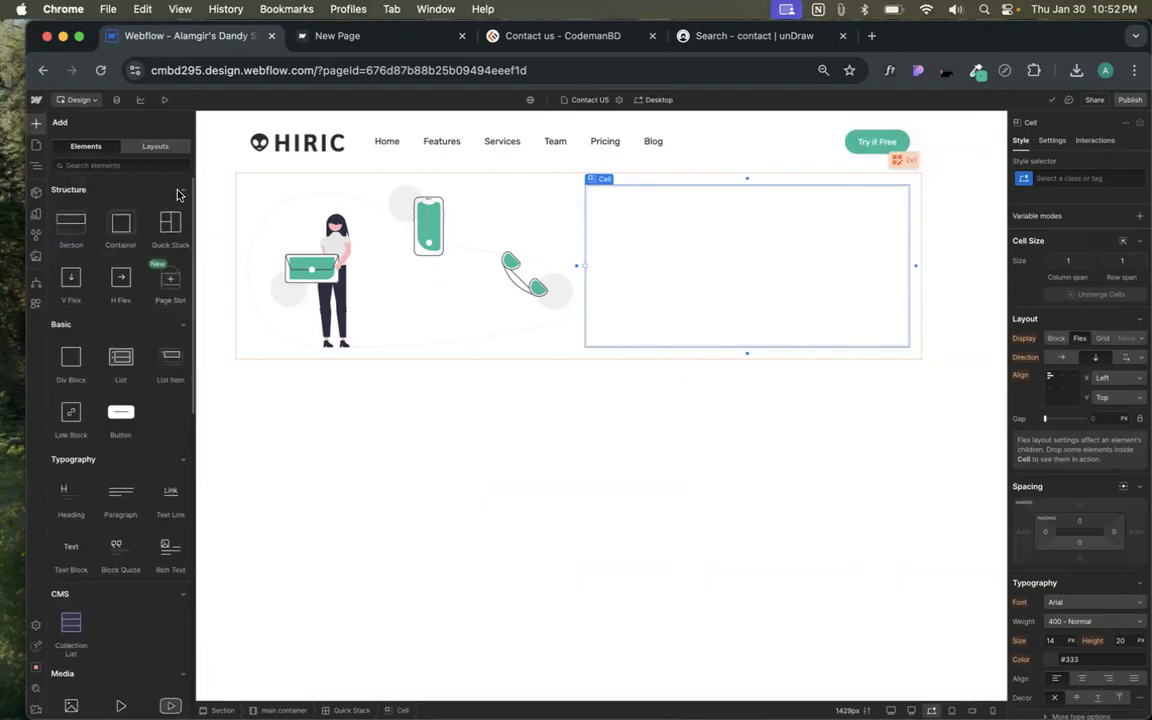
{"action": "left_click", "coordinate": [172, 324]}
{"action": "left_click", "coordinate": [180, 349]}
{"action": "scroll", "coordinate": [176, 358], "scroll_direction": "down", "scroll_amount": 1}
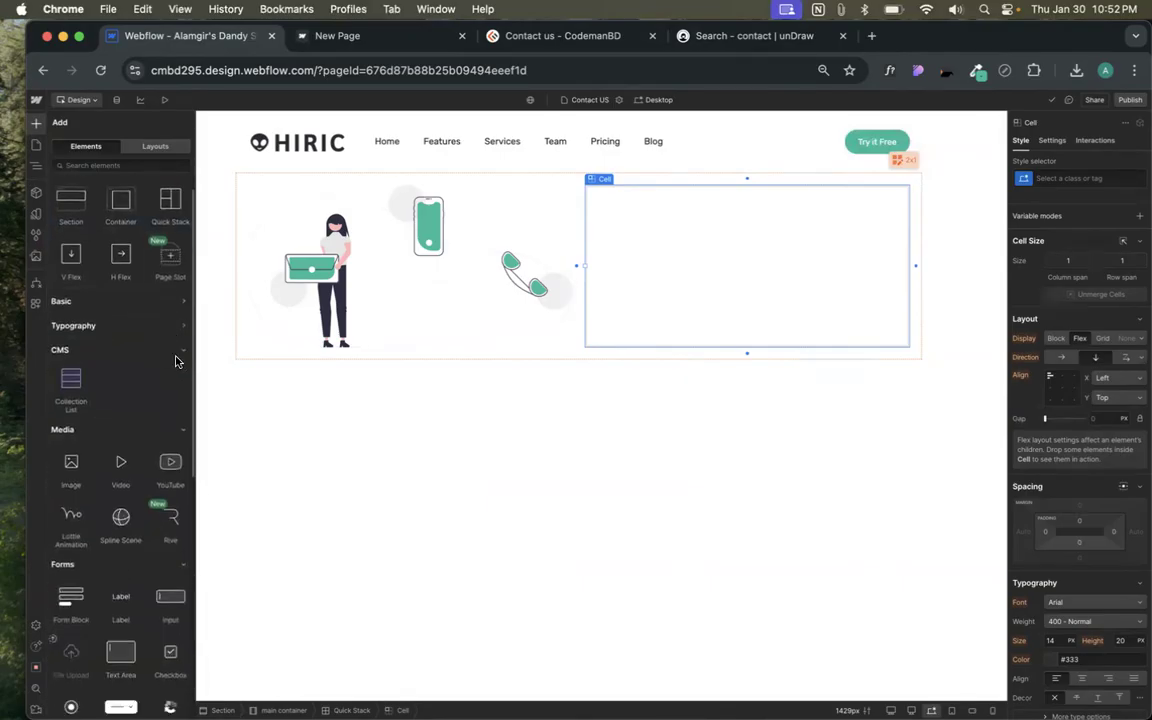
{"action": "left_click", "coordinate": [178, 351]}
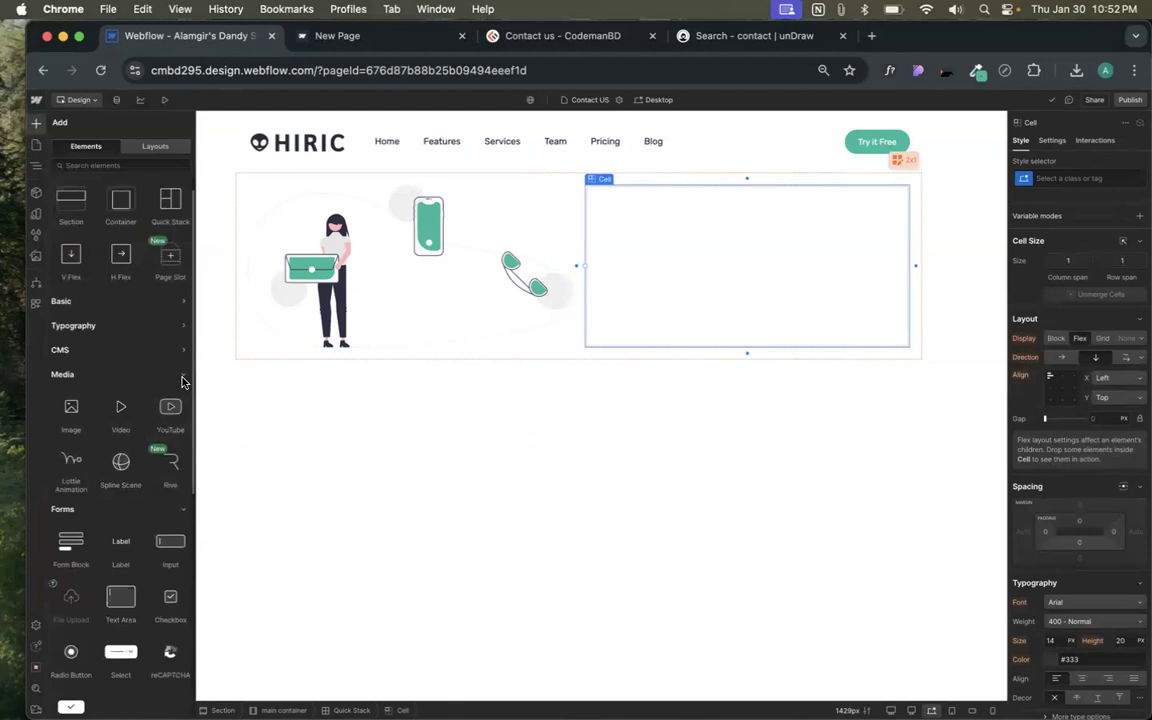
{"action": "left_click", "coordinate": [181, 375]}
{"action": "scroll", "coordinate": [182, 380], "scroll_direction": "down", "scroll_amount": 3}
{"action": "scroll", "coordinate": [182, 380], "scroll_direction": "up", "scroll_amount": 3}
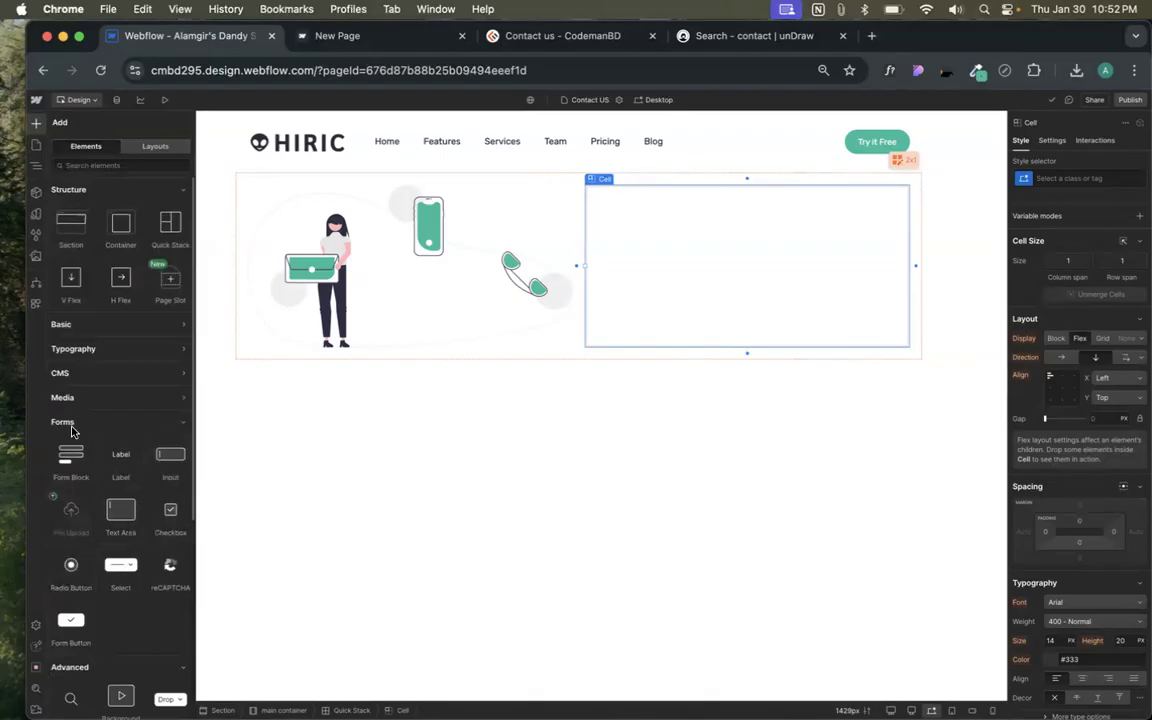
- Add a Form Block to the second Quick Stack cell and set its alignment to stretch
{"action": "left_click_drag", "start_coordinate": [68, 457], "coordinate": [772, 247]}
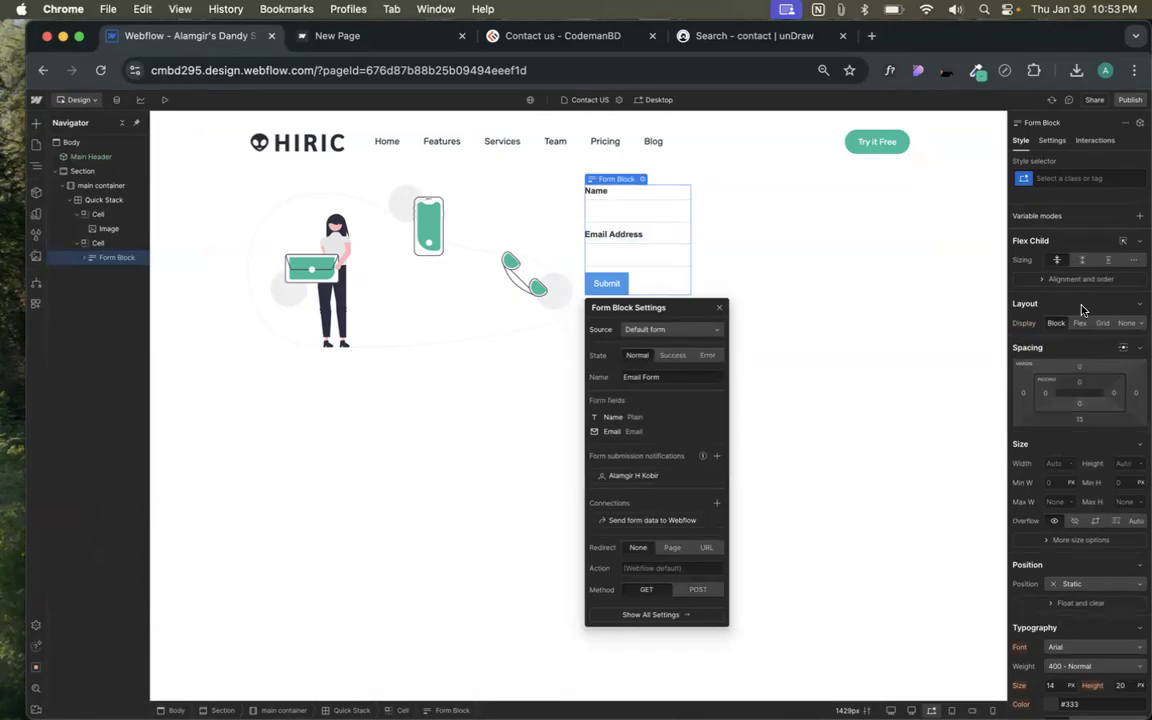
{"action": "left_click", "coordinate": [1055, 280]}
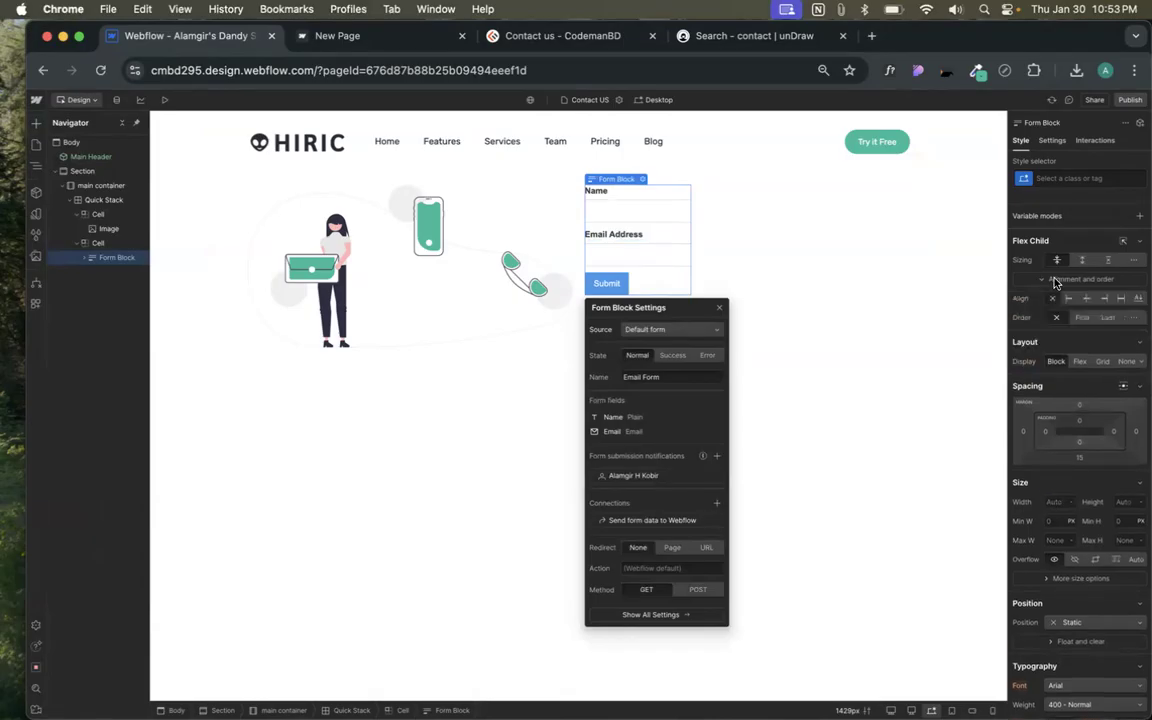
{"action": "left_click", "coordinate": [1122, 298]}
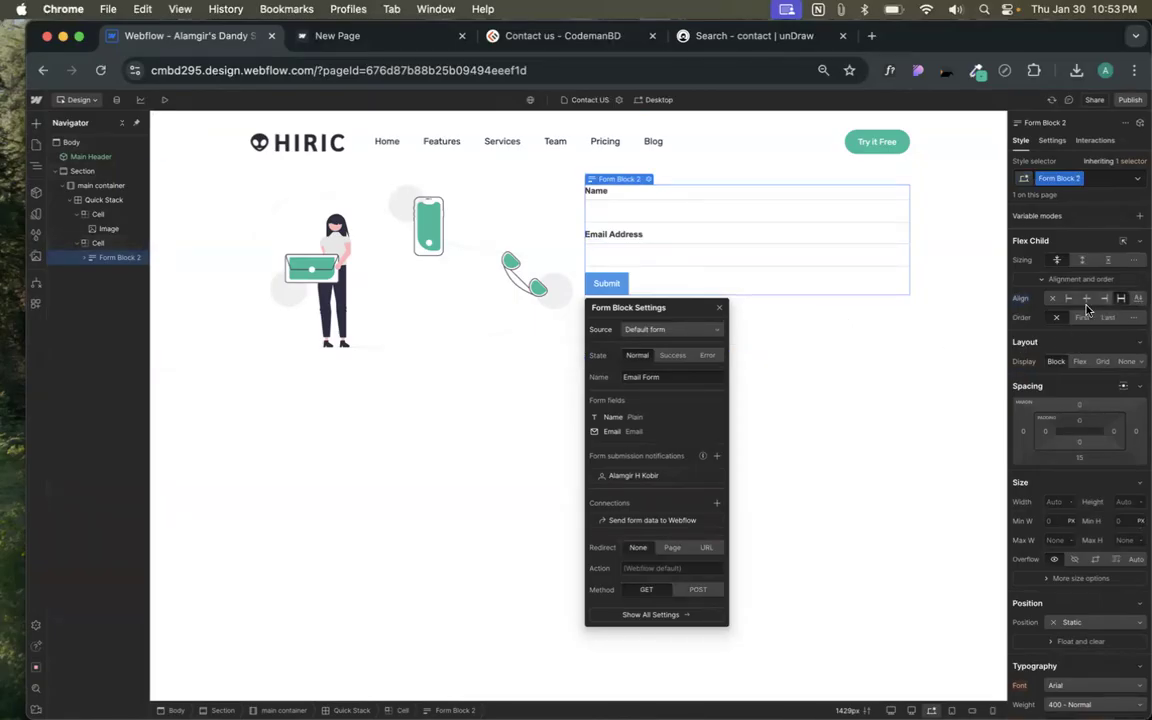
- Inspect the form's Name and Email Address labels and their text fields
{"action": "left_click", "coordinate": [596, 191]}
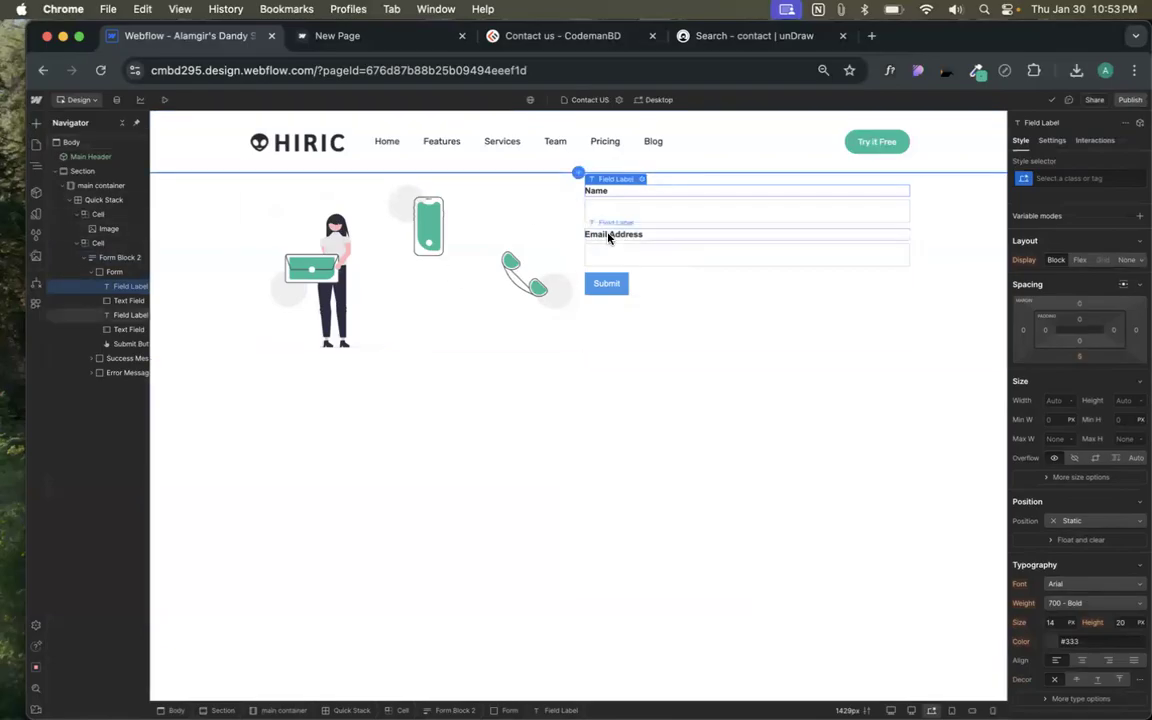
{"action": "left_click", "coordinate": [607, 236]}
{"action": "left_click", "coordinate": [606, 209]}
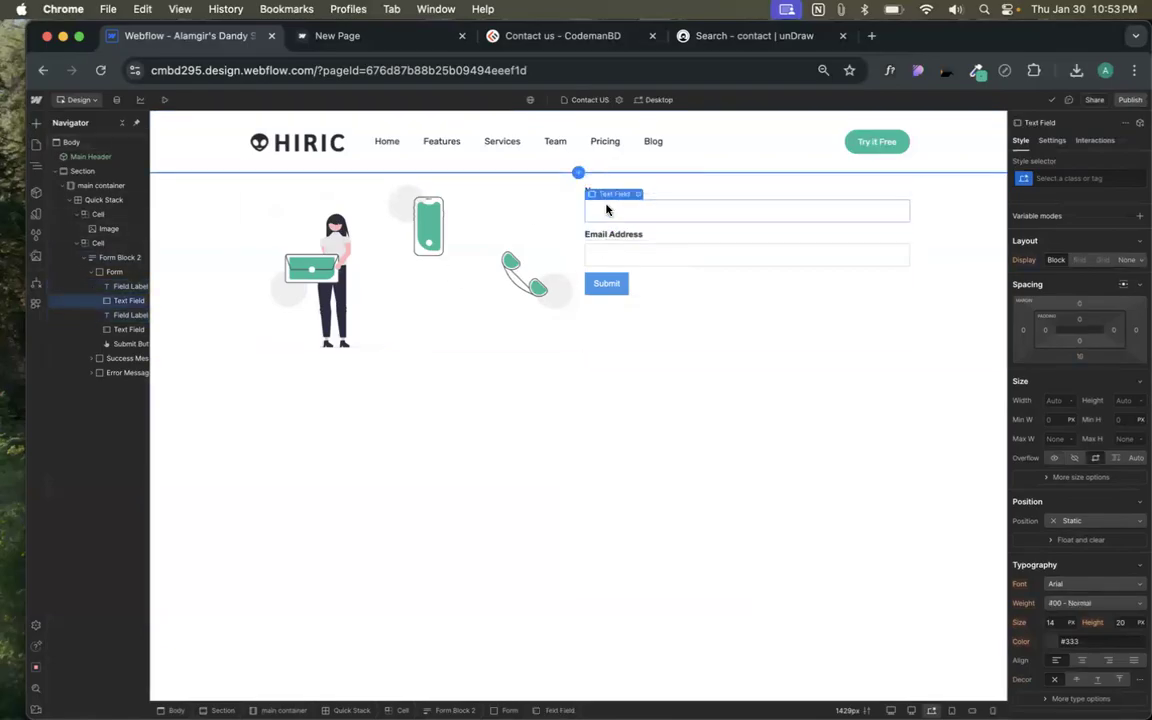
{"action": "left_click", "coordinate": [617, 261]}
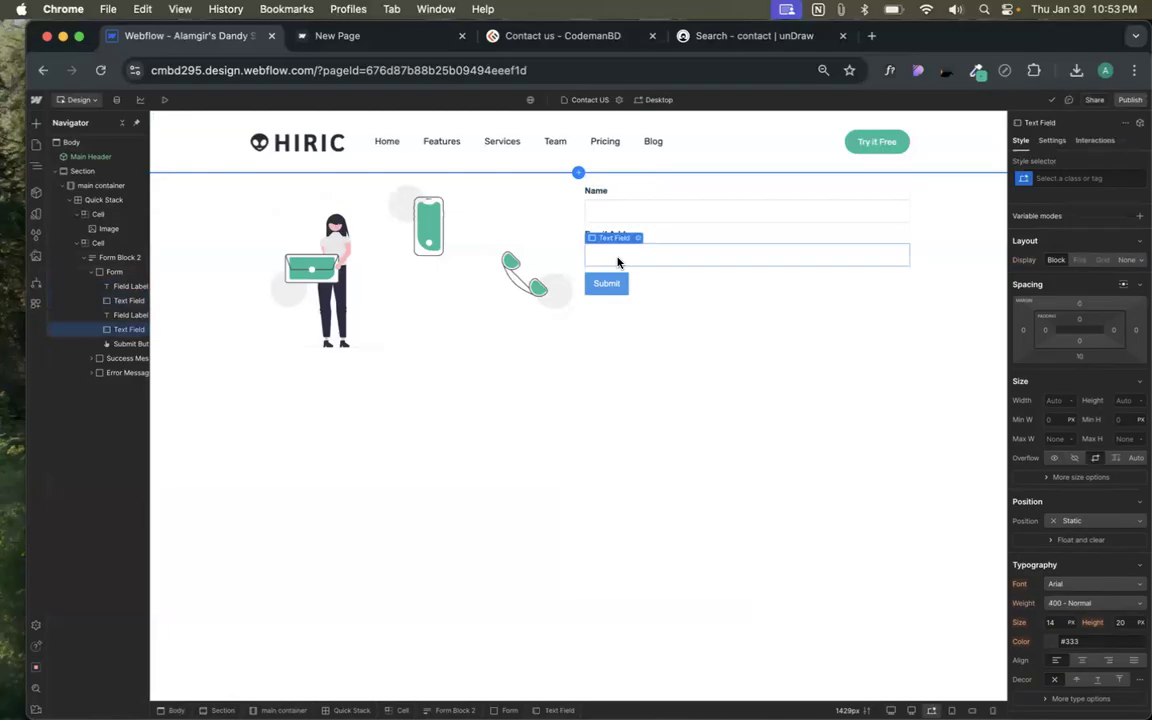
{"action": "left_click", "coordinate": [617, 211]}
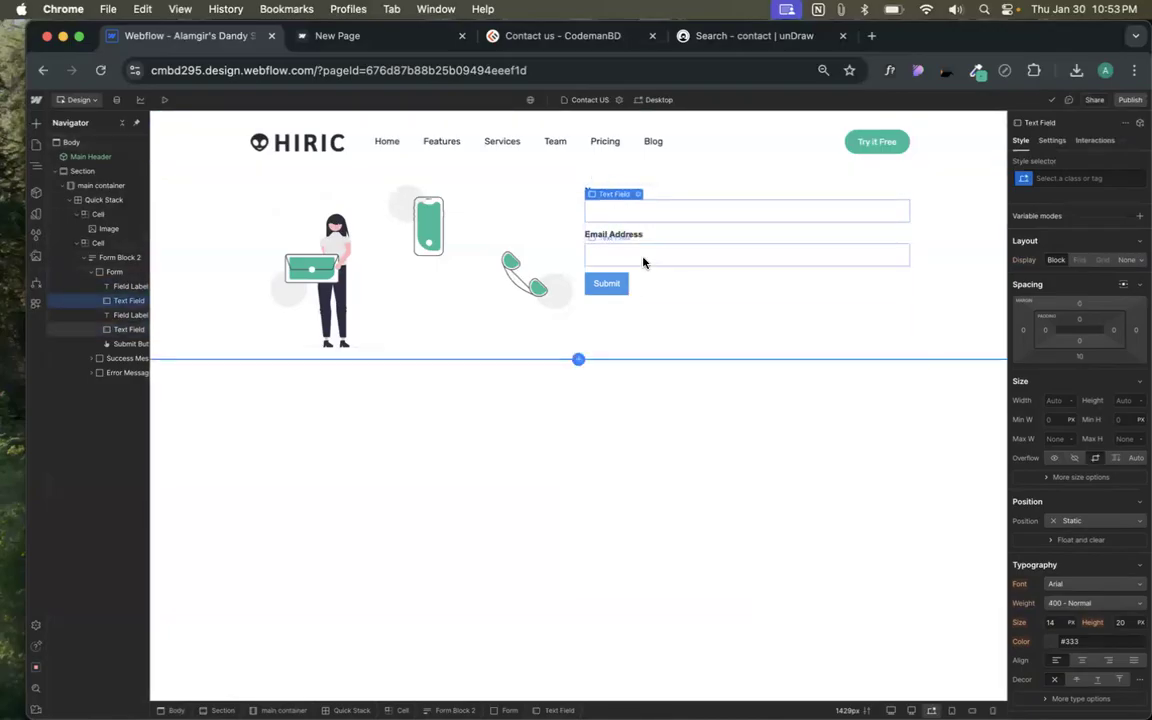
- Set the type of the form's Name text field to Email
{"action": "left_click", "coordinate": [638, 195]}
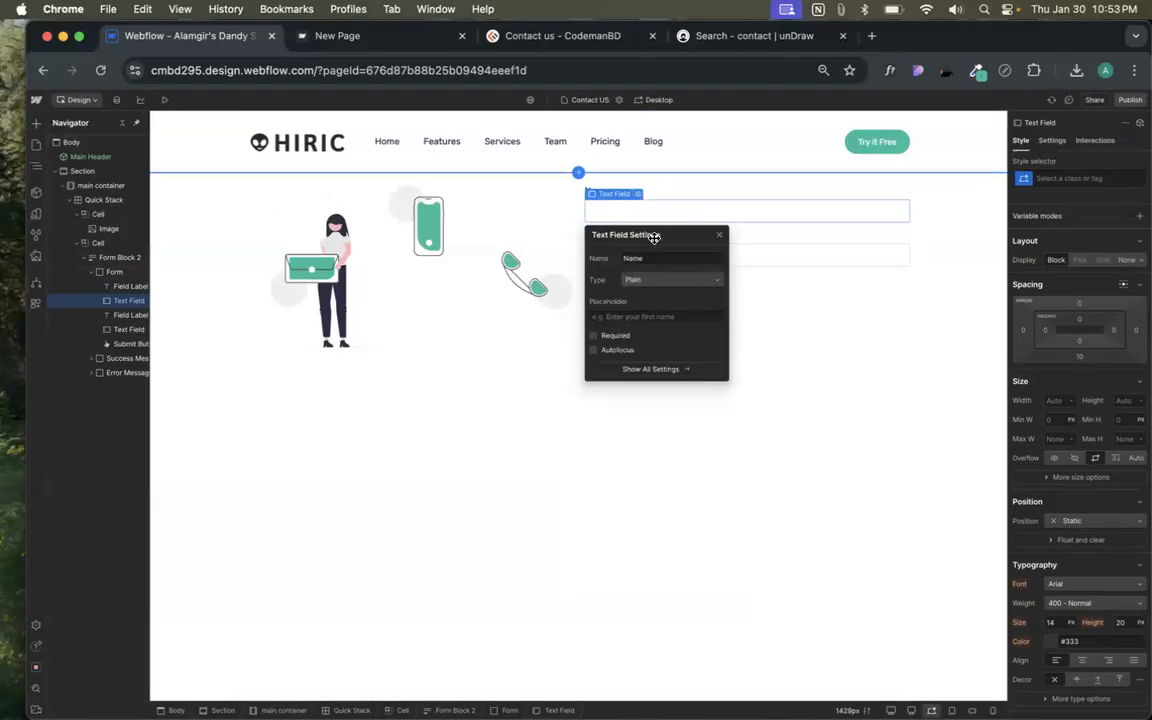
{"action": "left_click_drag", "start_coordinate": [656, 233], "coordinate": [503, 194]}
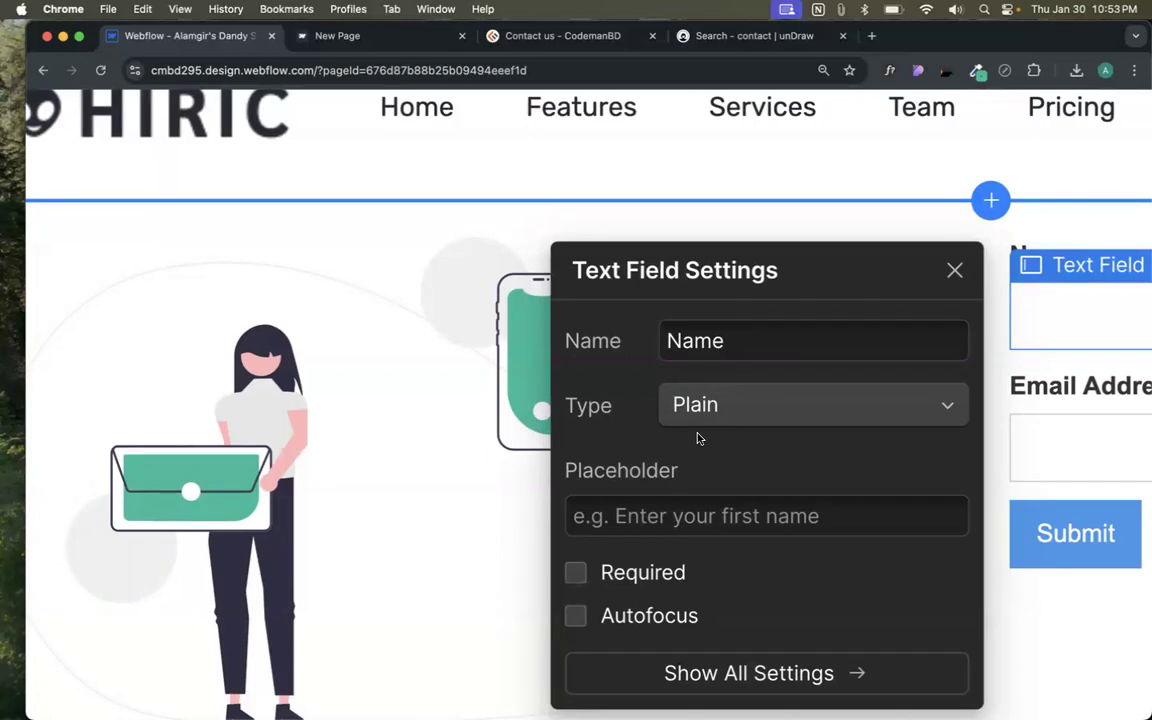
{"action": "right_click", "coordinate": [698, 438]}
{"action": "left_click", "coordinate": [627, 413]}
{"action": "left_click", "coordinate": [695, 414]}
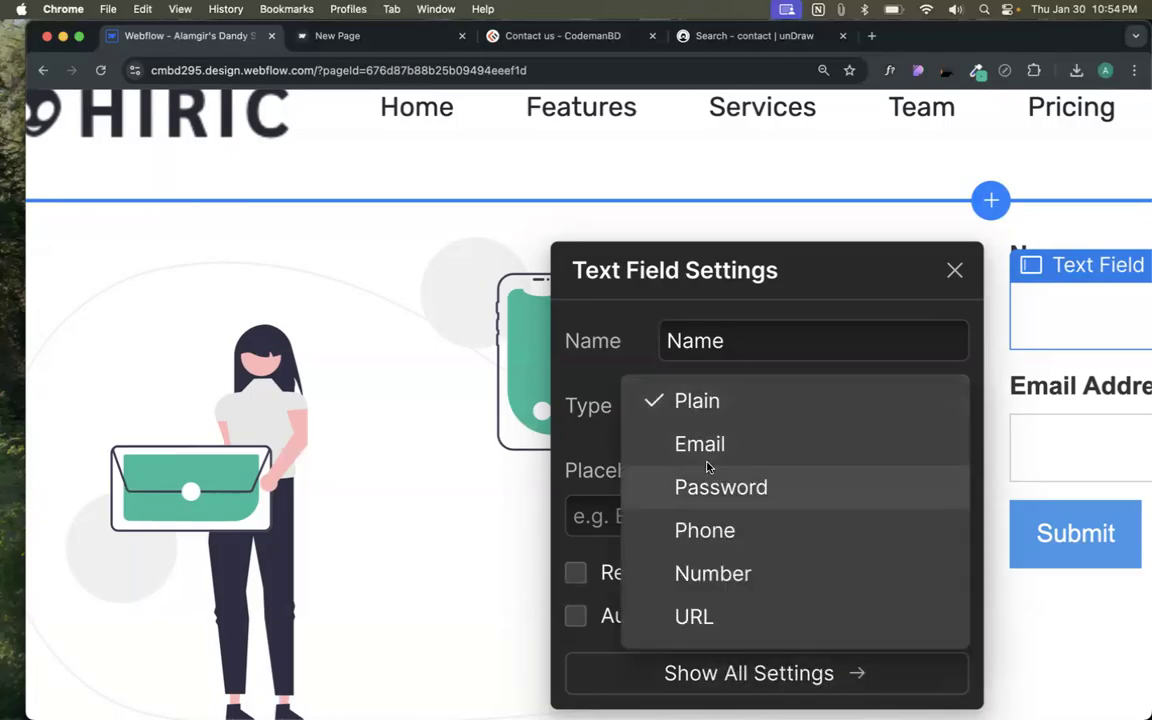
{"action": "left_click", "coordinate": [700, 447]}
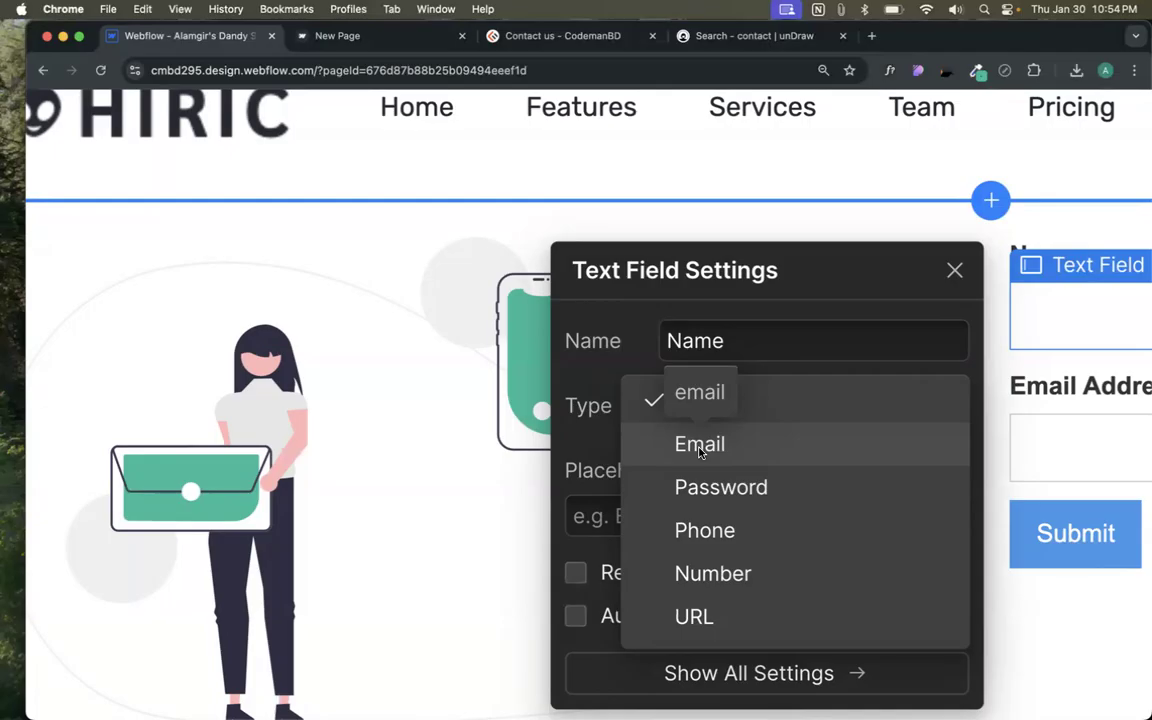
{"action": "left_click", "coordinate": [699, 447]}
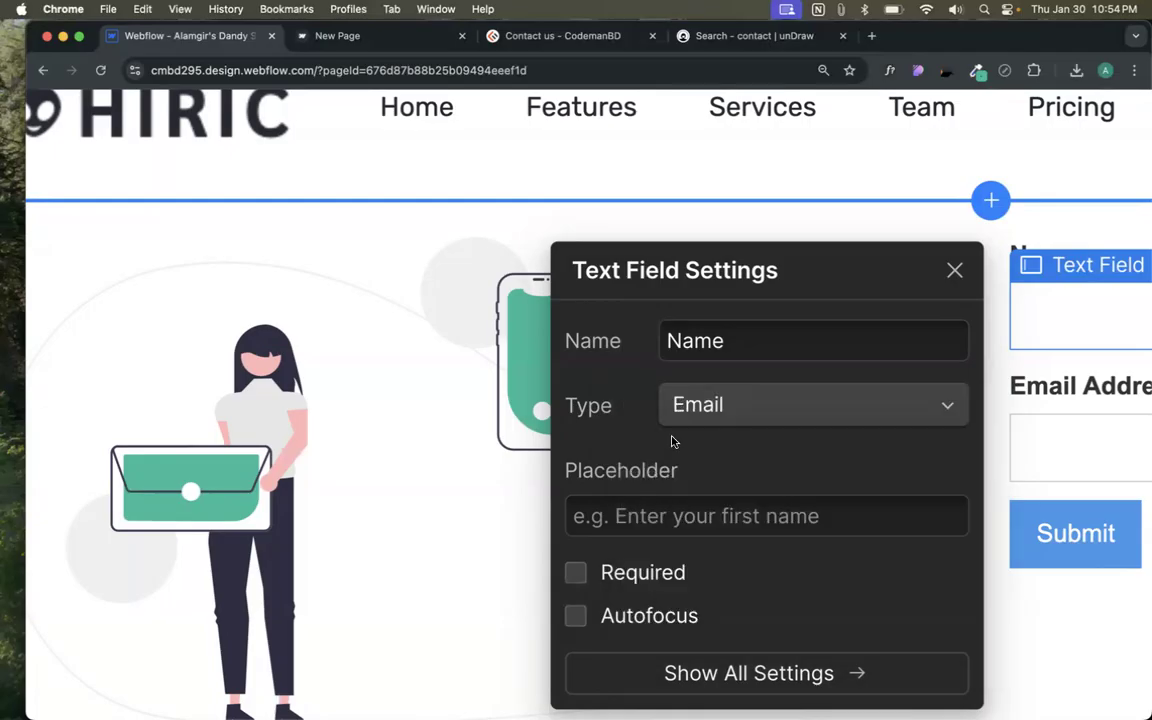
{"action": "scroll", "coordinate": [640, 424], "scroll_direction": "down", "scroll_amount": 5}
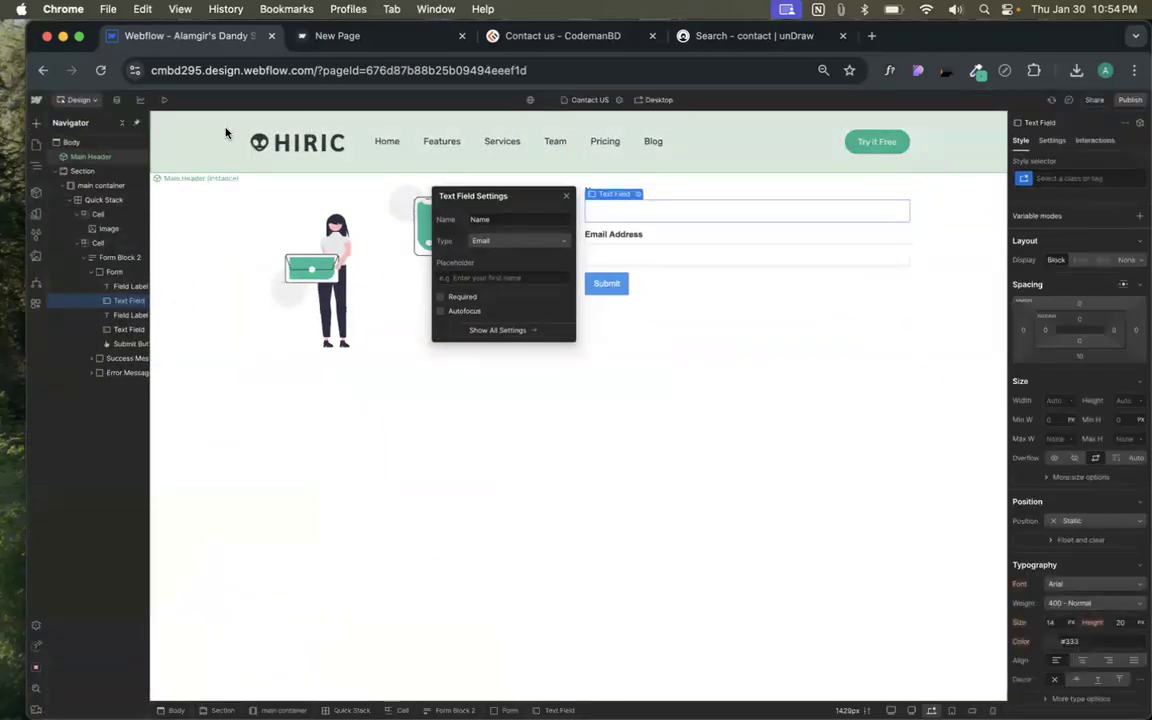
- Test the Name field in preview by submitting "m vjgchr", clear the entry and return to the designer
{"action": "left_click", "coordinate": [163, 100]}
{"action": "left_click", "coordinate": [609, 213]}
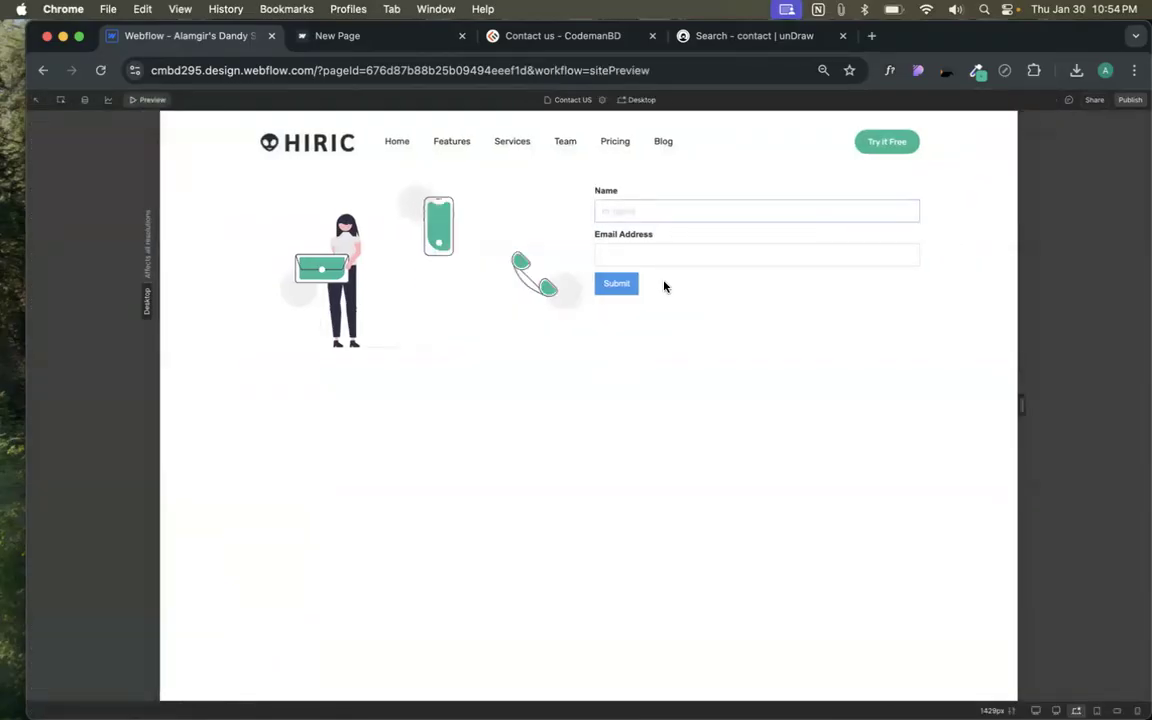
{"action": "left_click", "coordinate": [616, 284]}
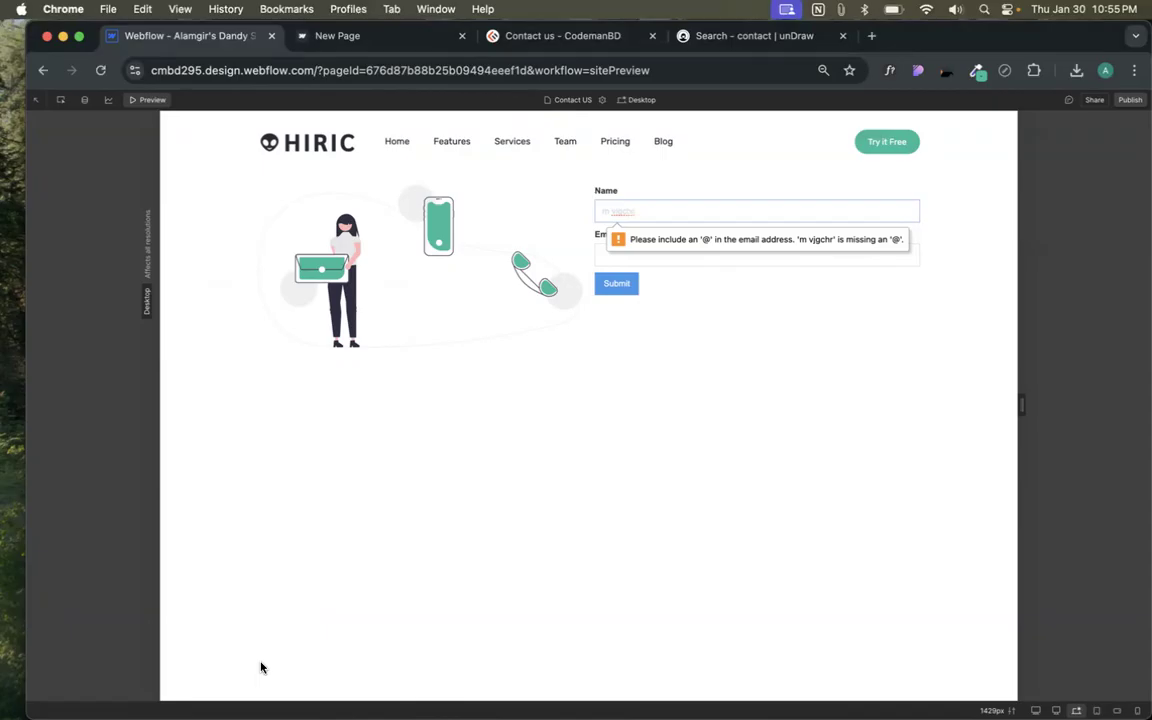
{"action": "triple_click", "coordinate": [608, 214]}
{"action": "key", "text": "BackSpace"}
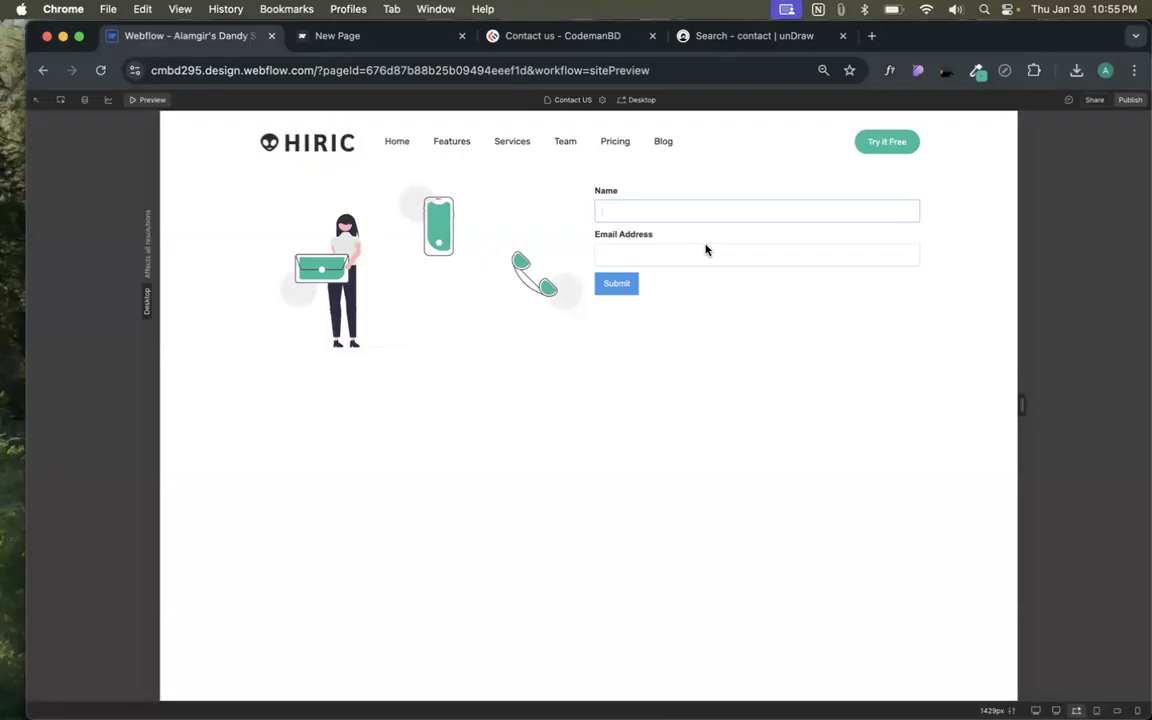
{"action": "left_click", "coordinate": [132, 100]}
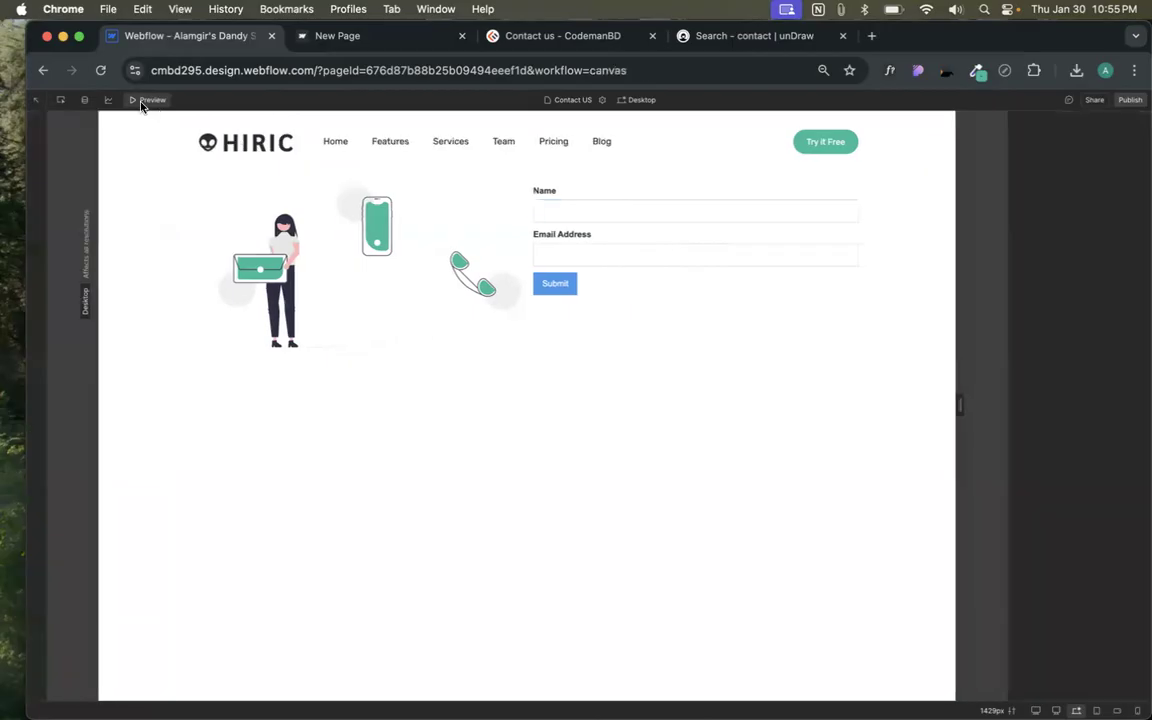
- Set the Name text field's type to URL and preview the page with that field active
{"action": "left_click", "coordinate": [666, 280]}
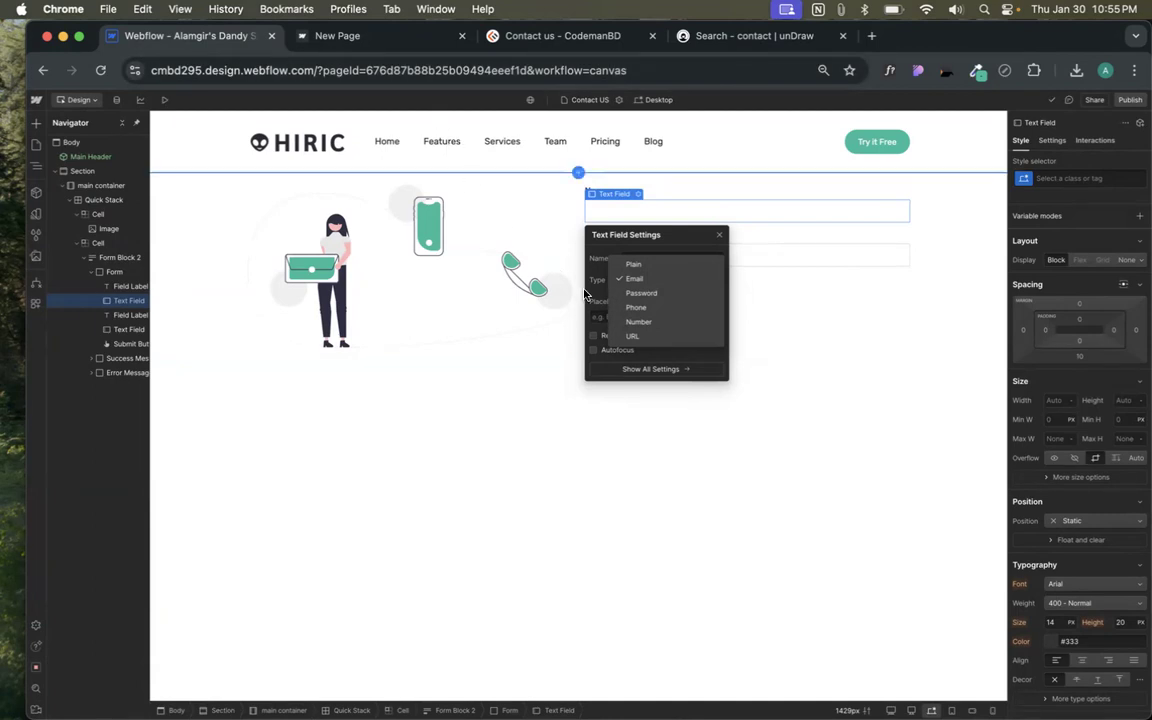
{"action": "left_click", "coordinate": [606, 246]}
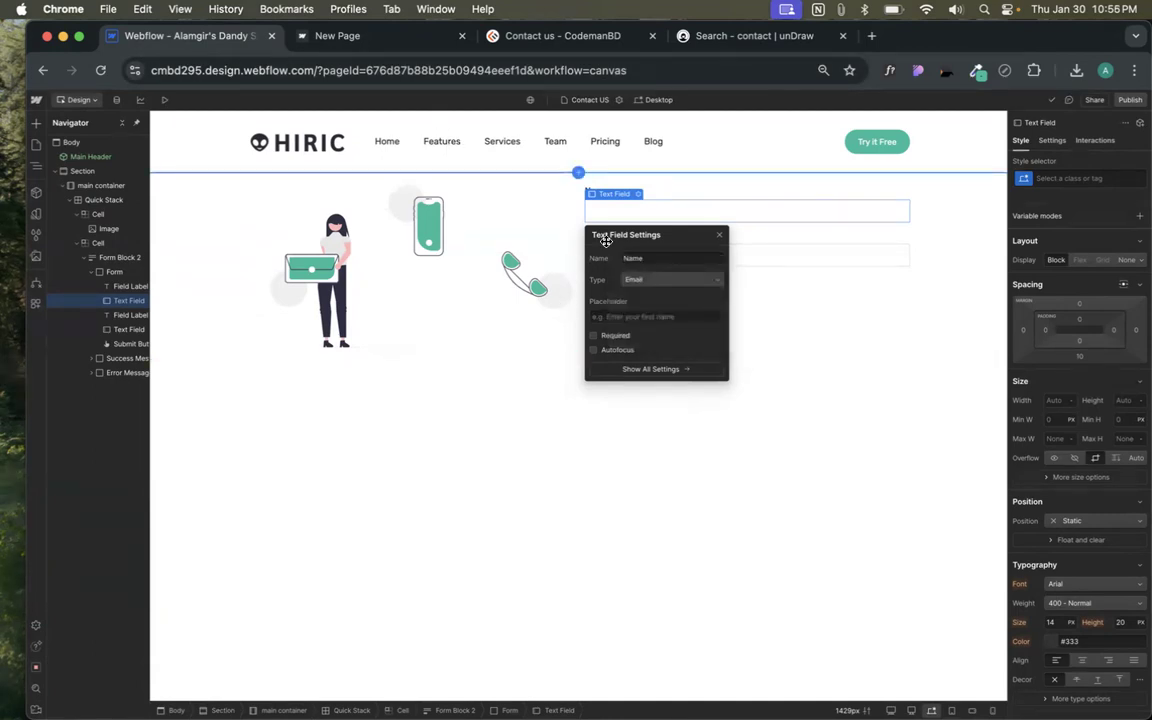
{"action": "left_click", "coordinate": [657, 281]}
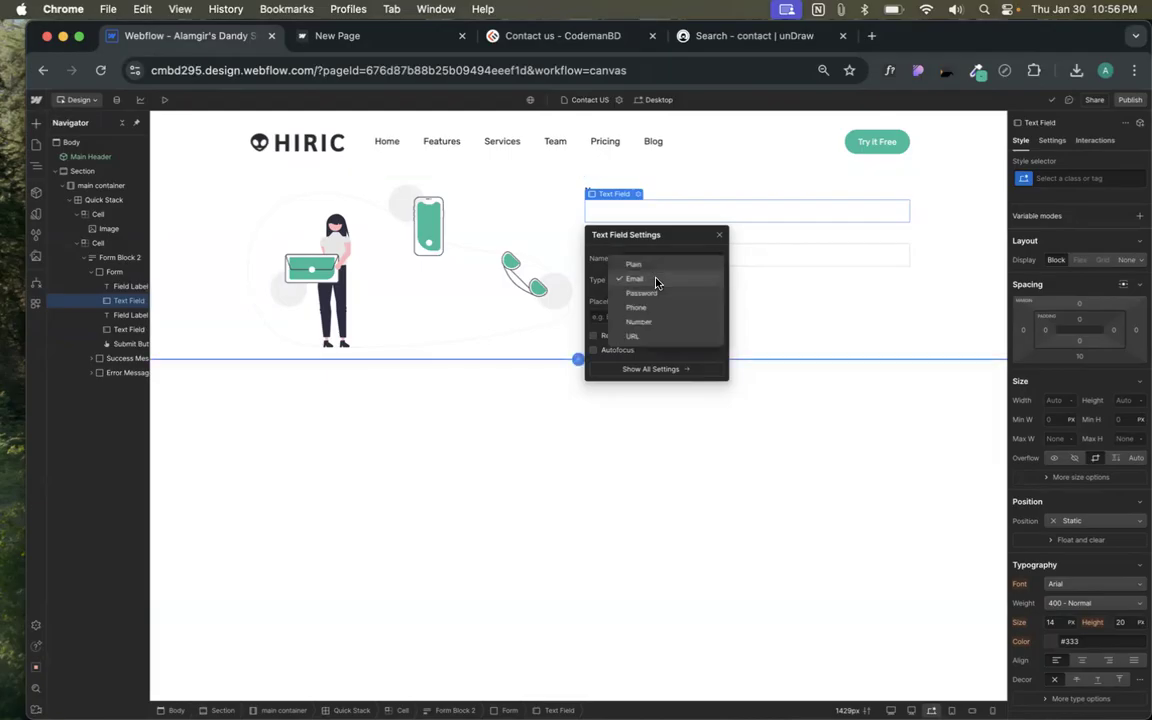
{"action": "left_click", "coordinate": [649, 336]}
{"action": "left_click", "coordinate": [163, 99]}
{"action": "left_click", "coordinate": [633, 204]}
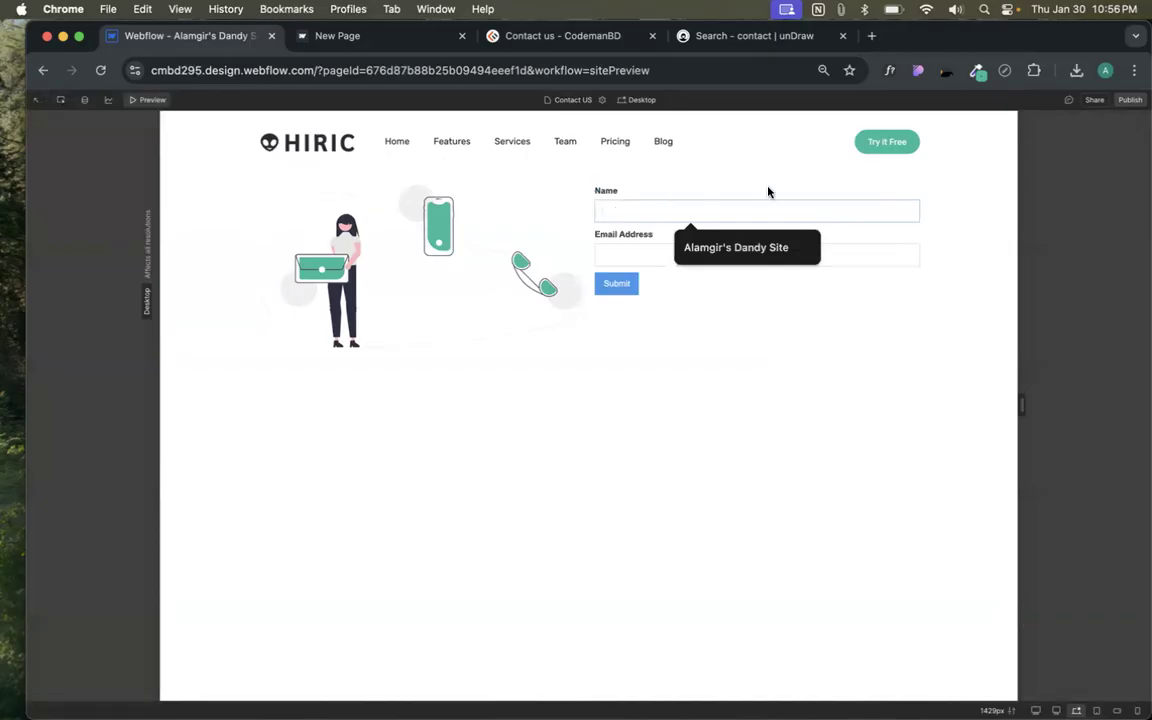
{"action": "left_click", "coordinate": [513, 44]}
{"action": "left_click_drag", "start_coordinate": [342, 70], "coordinate": [149, 70]}
{"action": "left_click", "coordinate": [185, 69]}
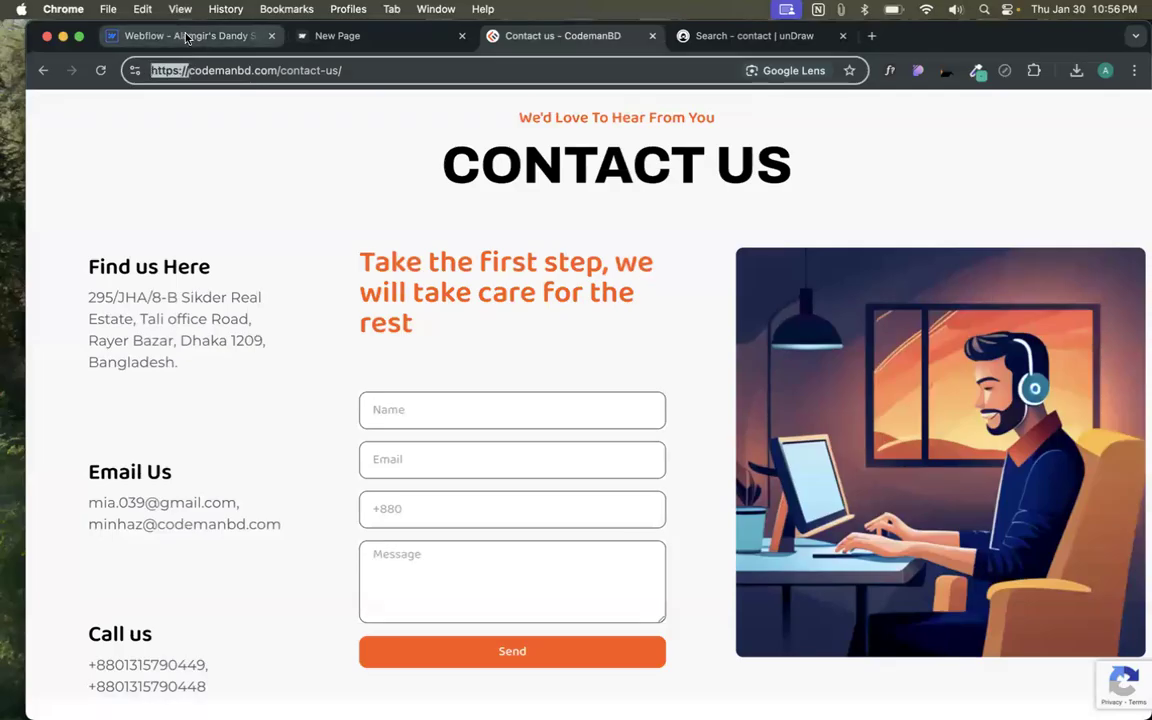
{"action": "left_click", "coordinate": [275, 70]}
{"action": "left_click_drag", "start_coordinate": [275, 70], "coordinate": [138, 66]}
{"action": "key", "text": "super+c"}
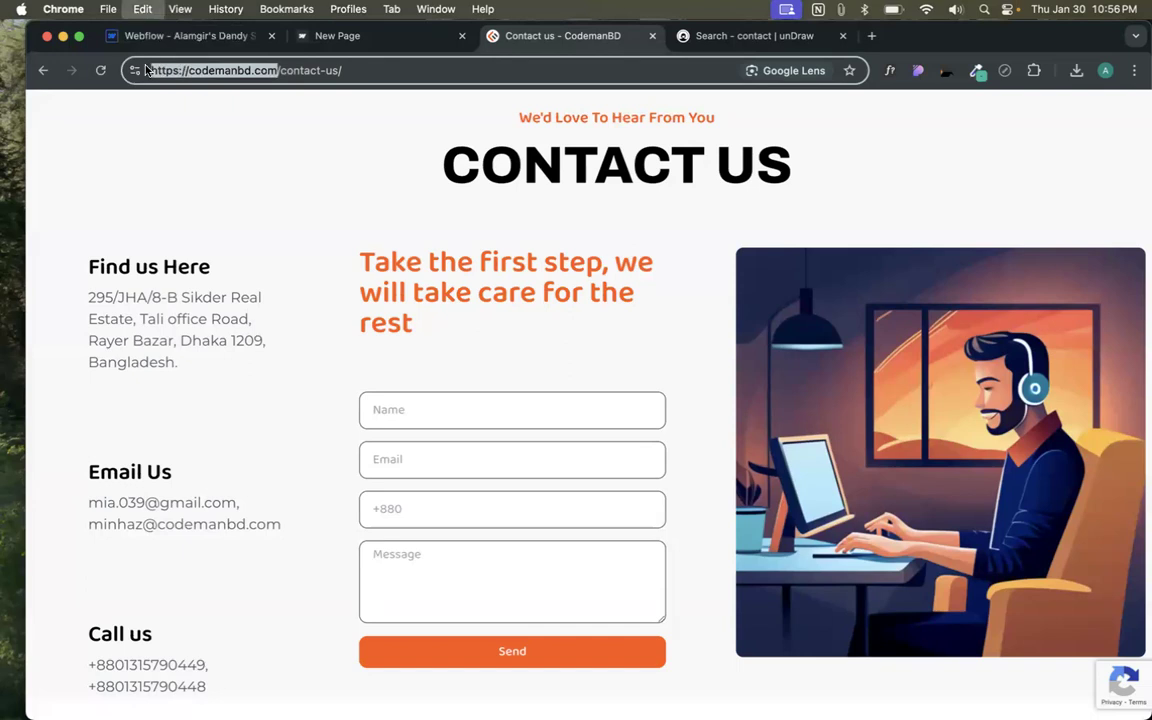
{"action": "left_click", "coordinate": [170, 36]}
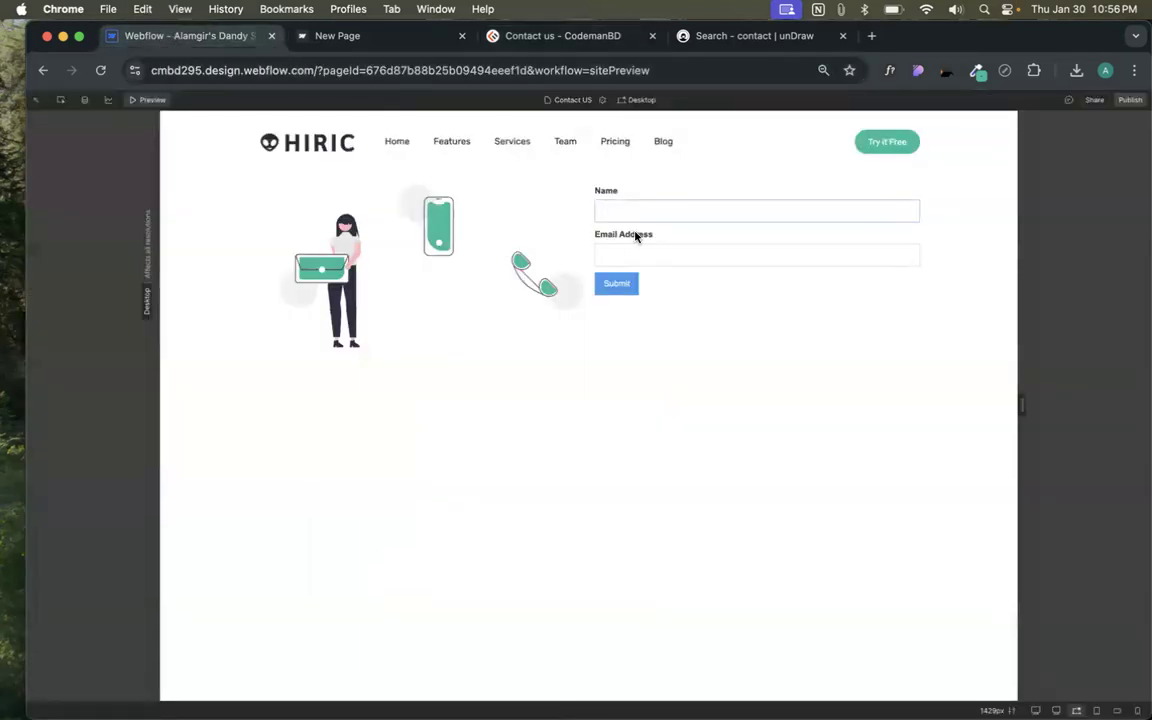
{"action": "key", "text": "super+v"}
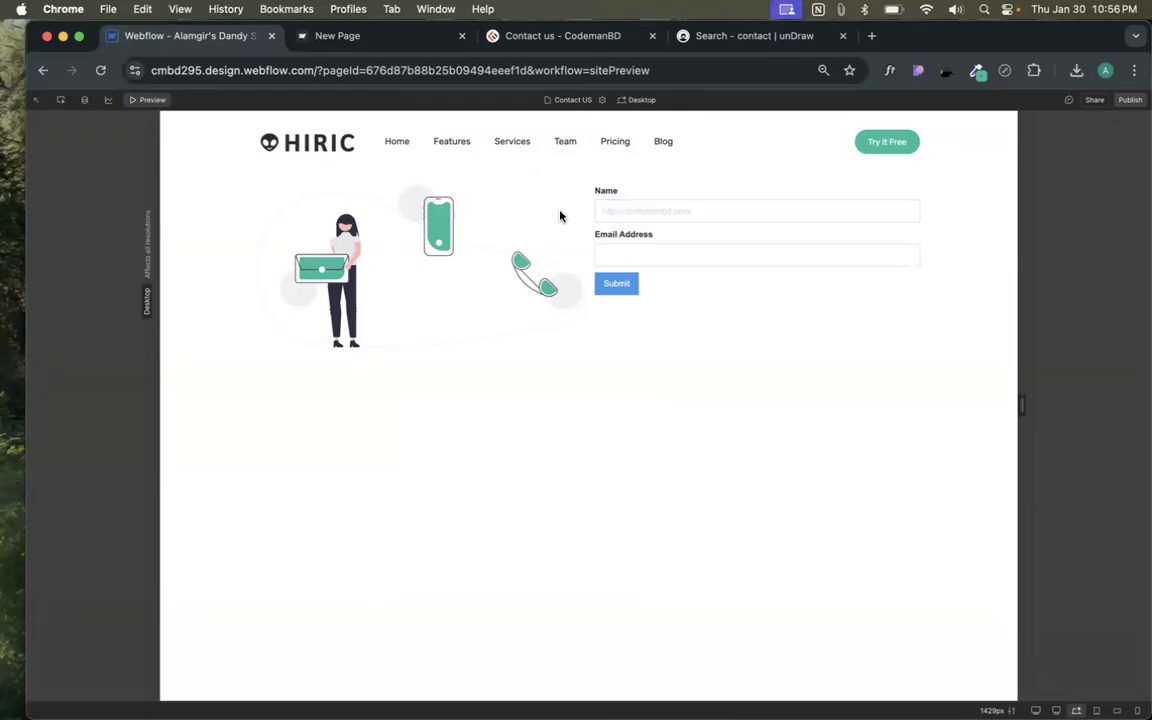
- Leave the preview and delete the Name field label from the contact form
{"action": "left_click", "coordinate": [131, 99]}
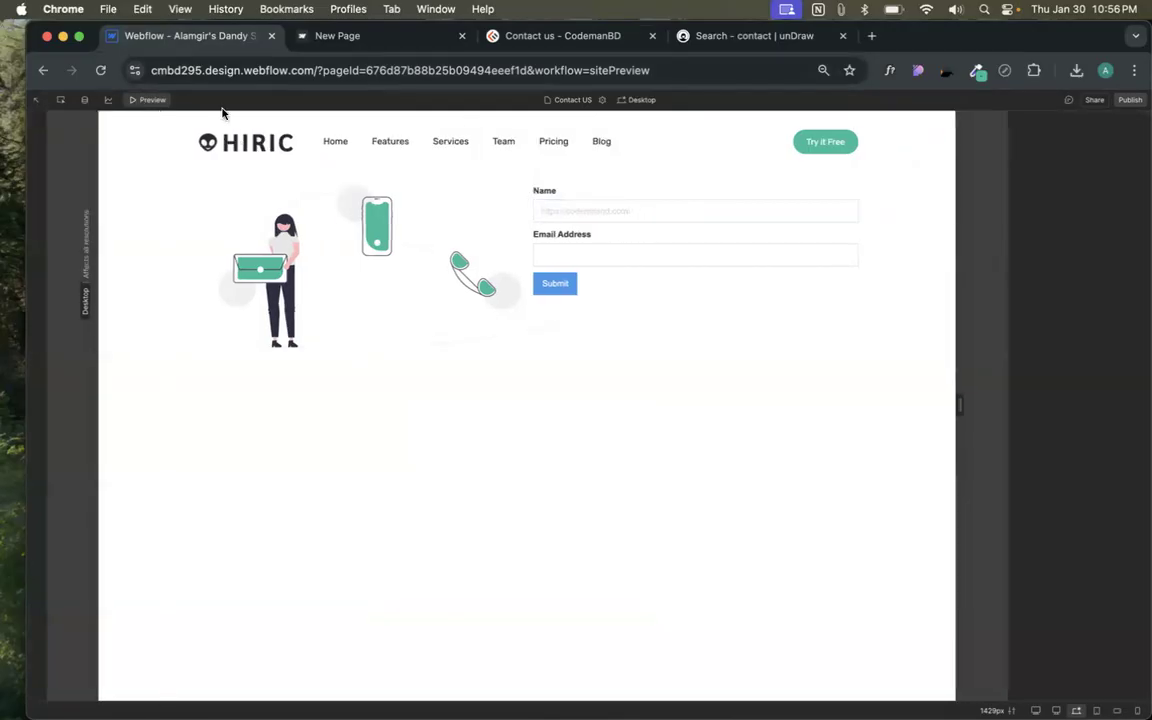
{"action": "left_click", "coordinate": [665, 194]}
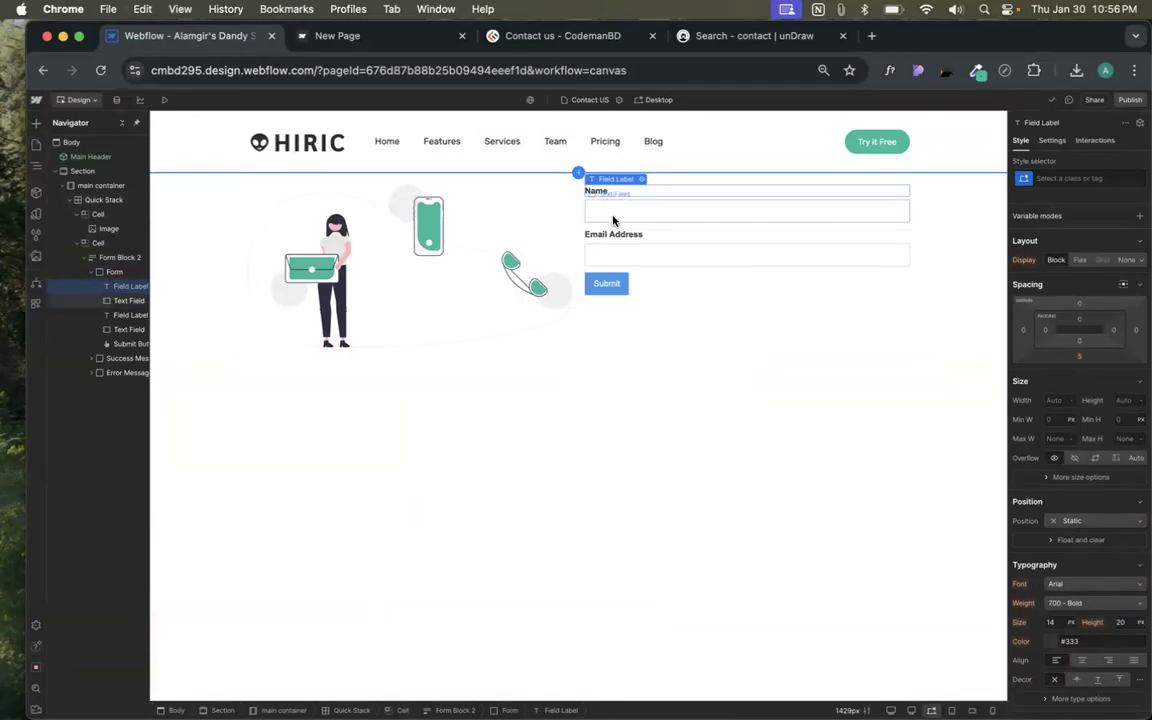
{"action": "left_click", "coordinate": [617, 199]}
{"action": "left_click", "coordinate": [644, 190]}
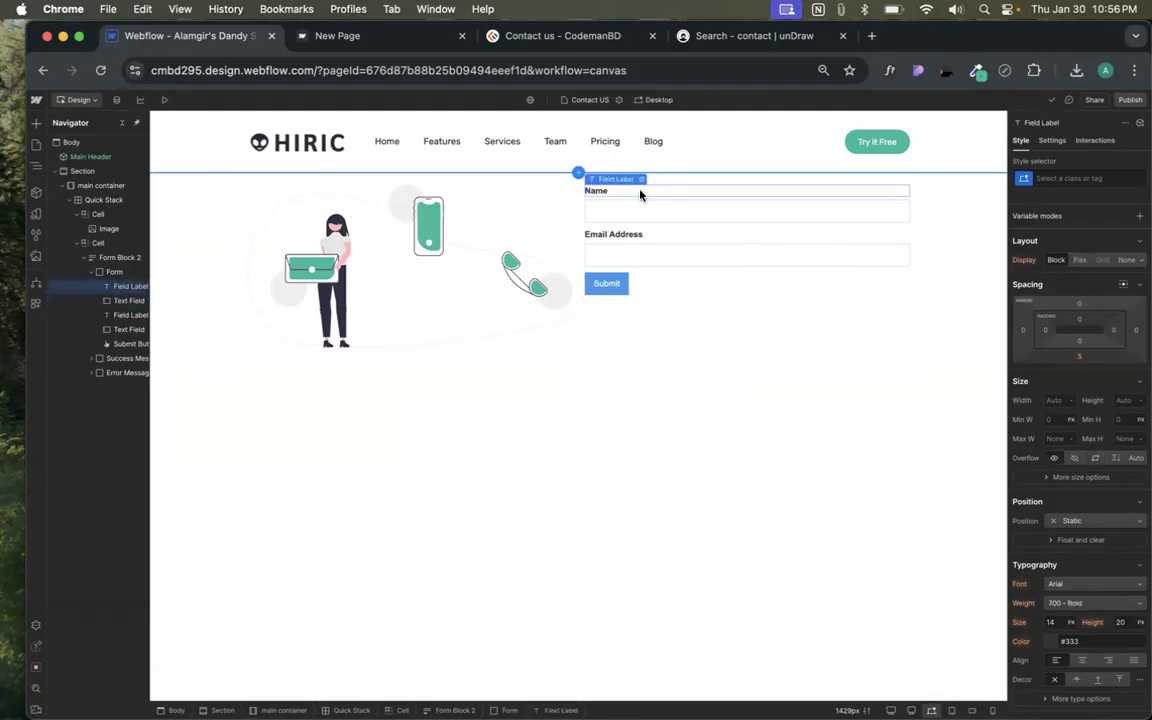
{"action": "key", "text": "Delete"}
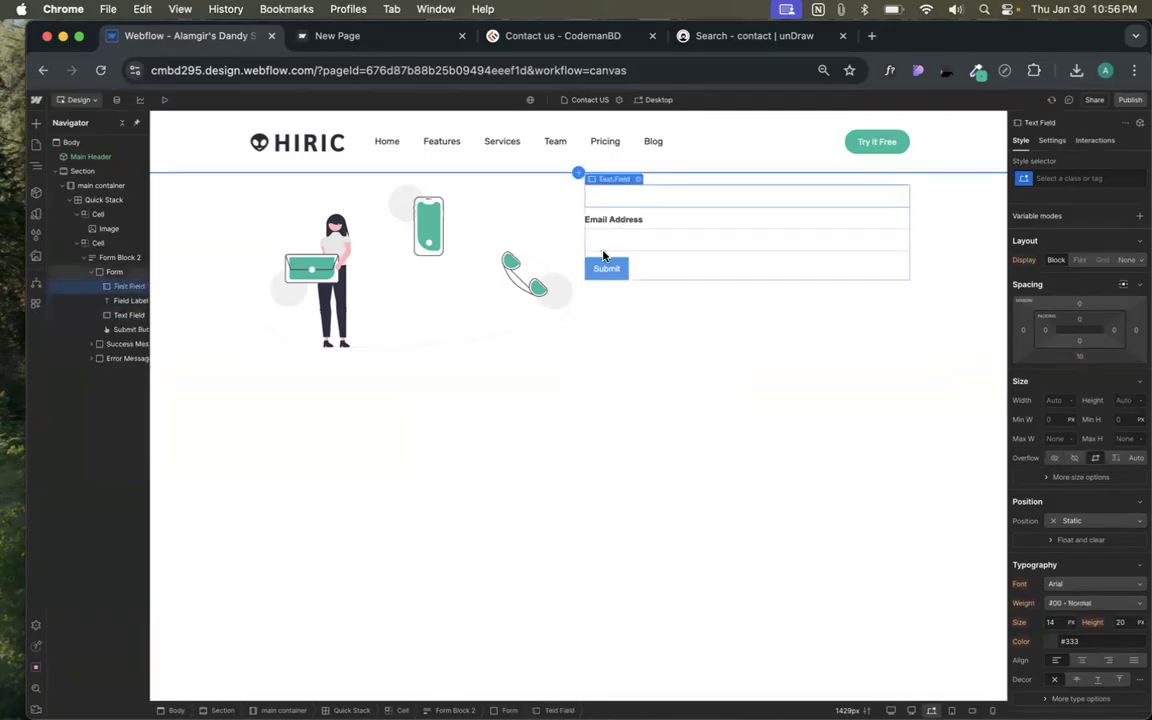
- Set the Name text field's type to Plain and its placeholder to "Type You Name..."
{"action": "left_click", "coordinate": [638, 179]}
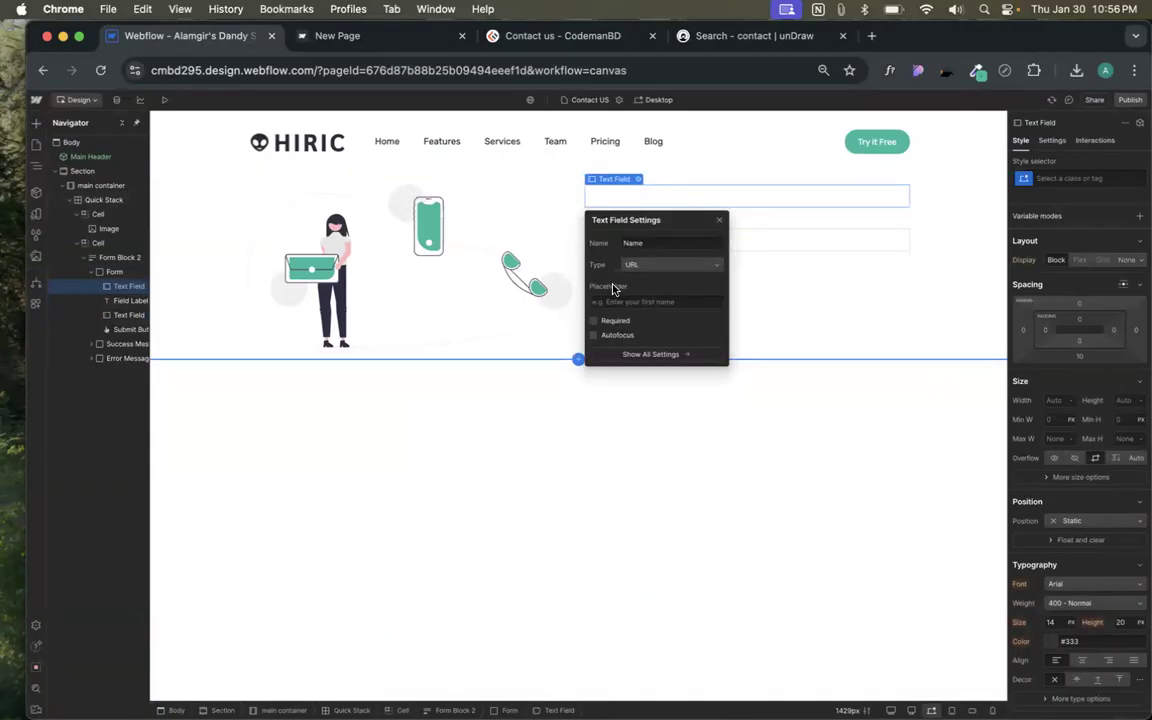
{"action": "left_click", "coordinate": [642, 265]}
{"action": "left_click", "coordinate": [633, 194]}
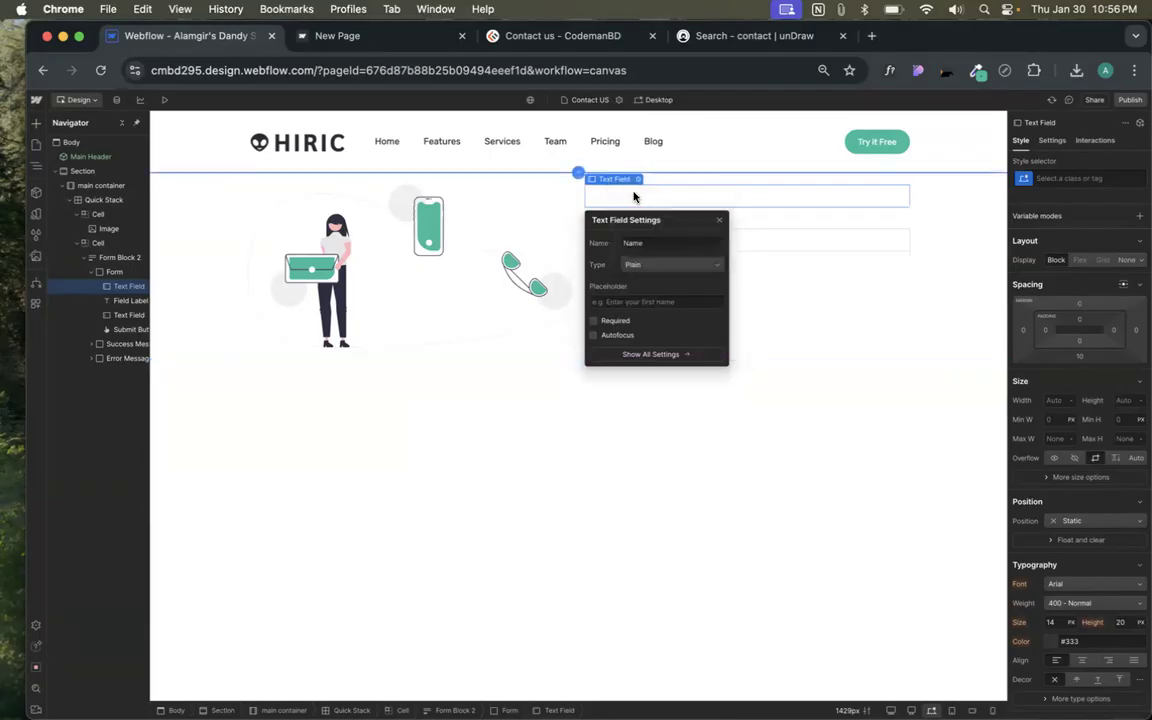
{"action": "left_click", "coordinate": [618, 300]}
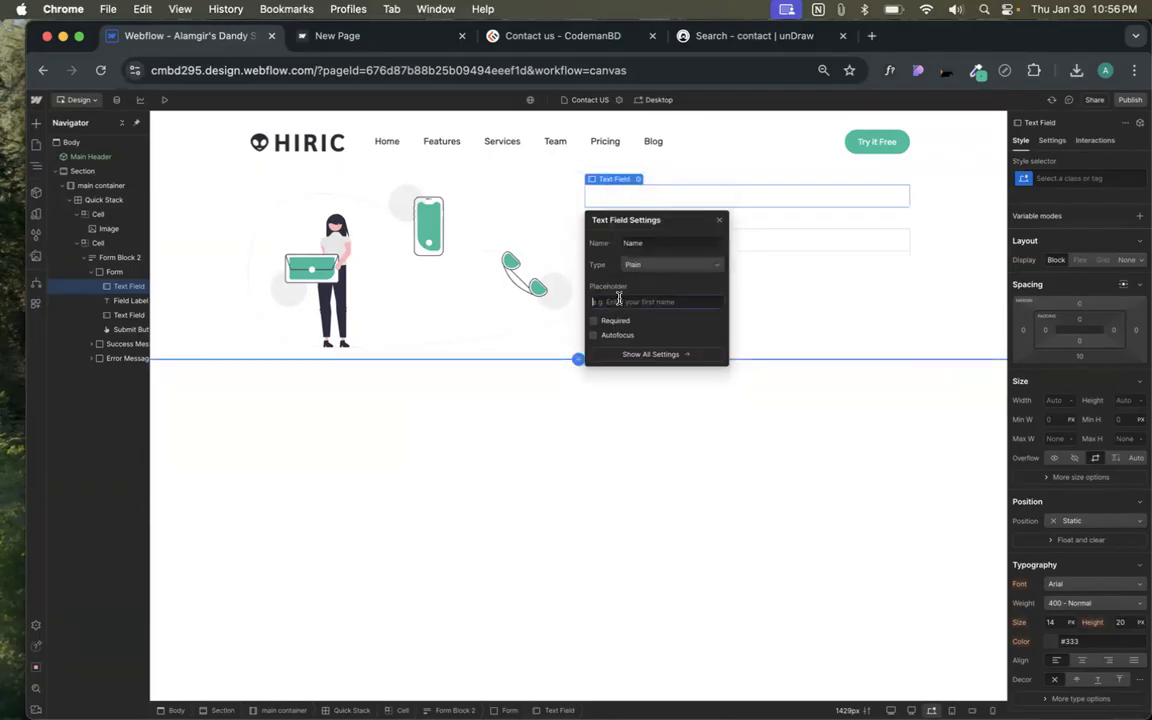
{"action": "type", "text": "Type"}
{"action": "type", "text": " You N"}
{"action": "type", "text": "an"}
{"action": "key", "text": "BackSpace"}
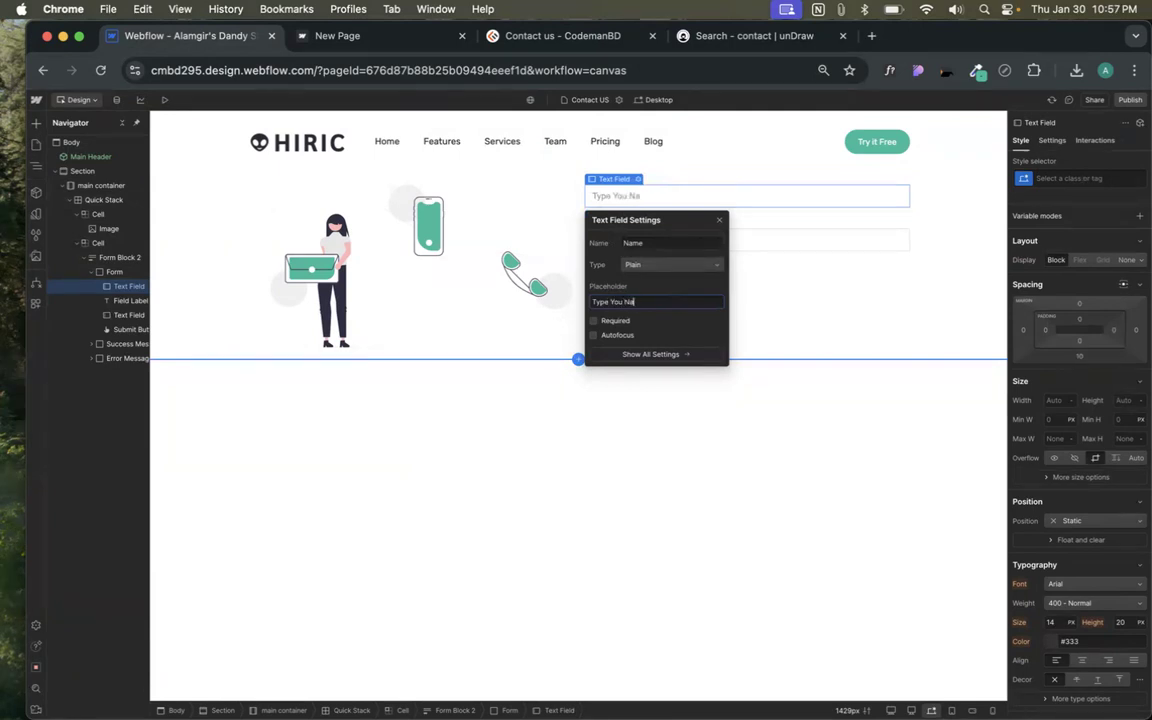
{"action": "type", "text": "me..."}
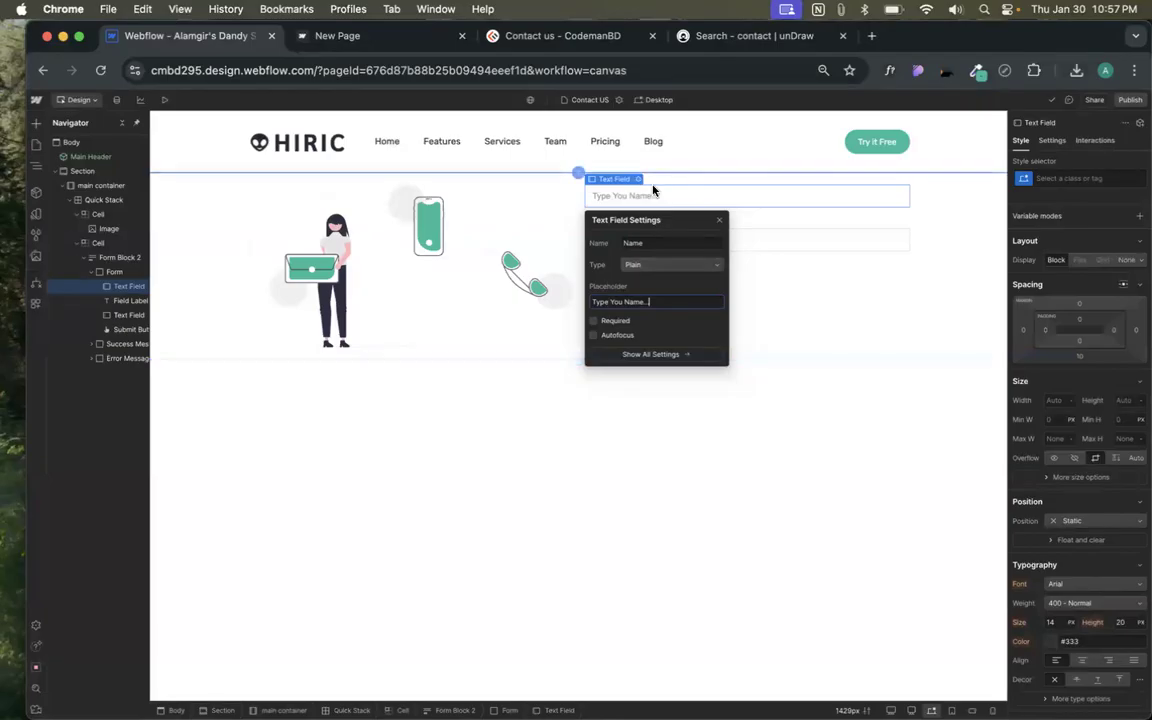
{"action": "left_click_drag", "start_coordinate": [661, 220], "coordinate": [287, 220]}
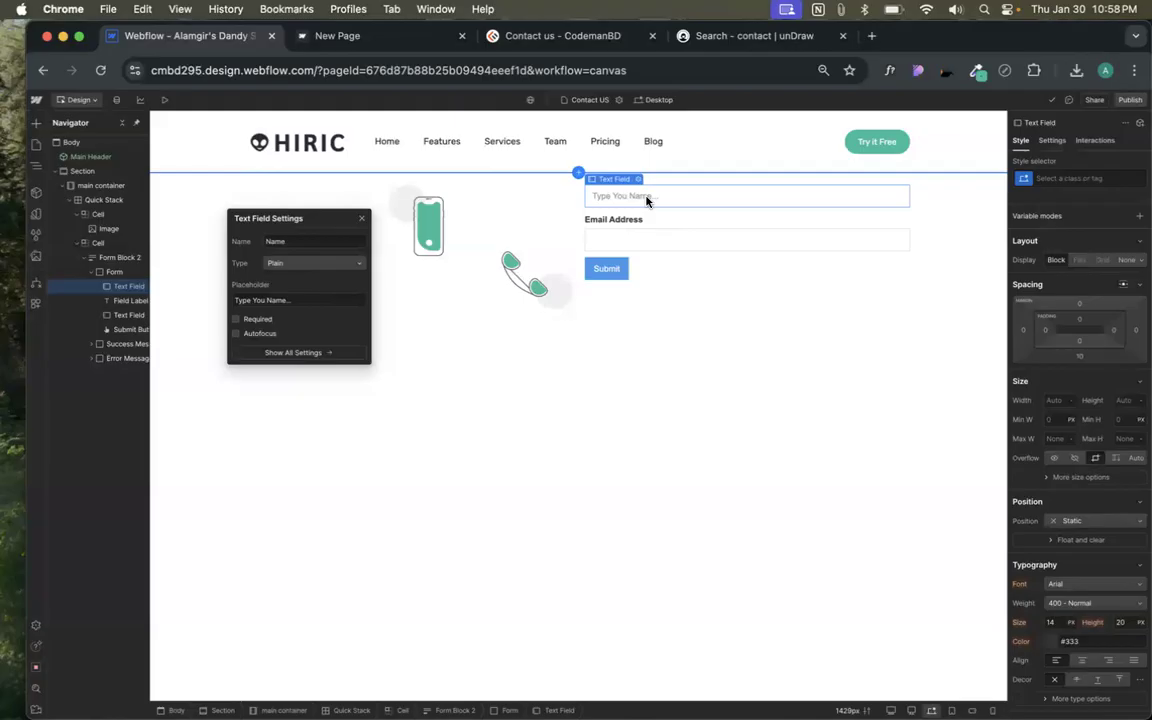
- Add a Text Area from the form elements between the email text field and the Submit button
{"action": "left_click", "coordinate": [36, 121]}
{"action": "scroll", "coordinate": [136, 432], "scroll_direction": "down", "scroll_amount": 10}
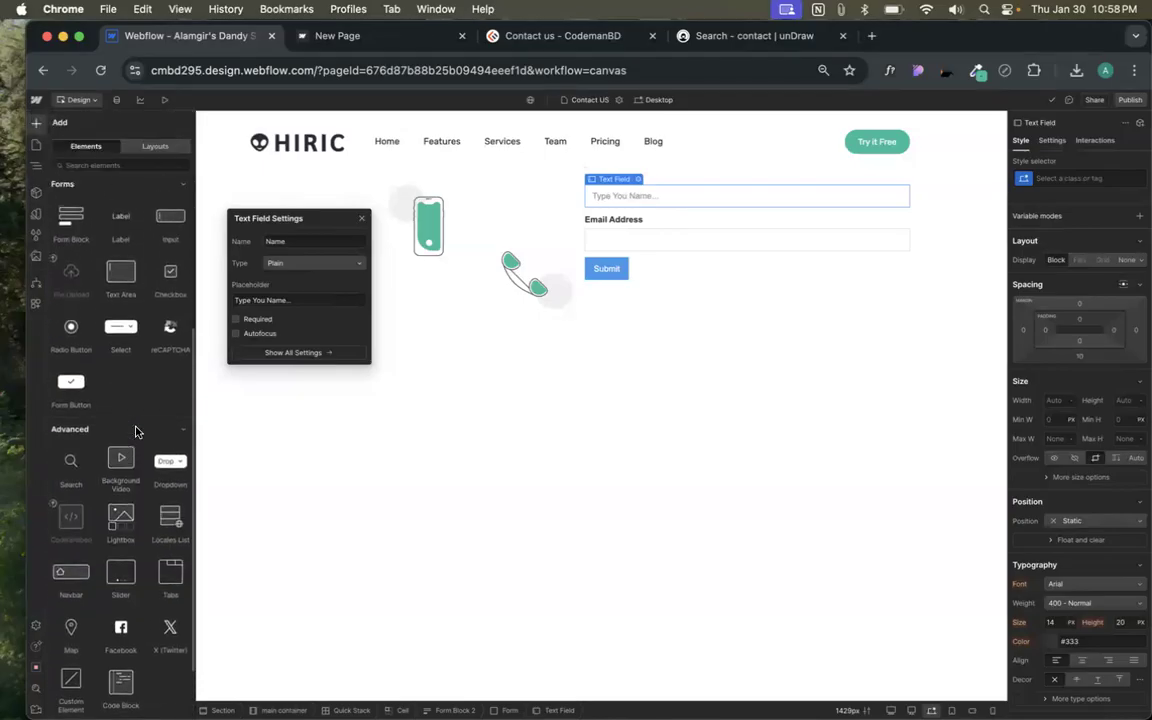
{"action": "scroll", "coordinate": [136, 432], "scroll_direction": "up", "scroll_amount": 4}
{"action": "left_click_drag", "start_coordinate": [148, 392], "coordinate": [613, 224]}
{"action": "left_click", "coordinate": [612, 238]}
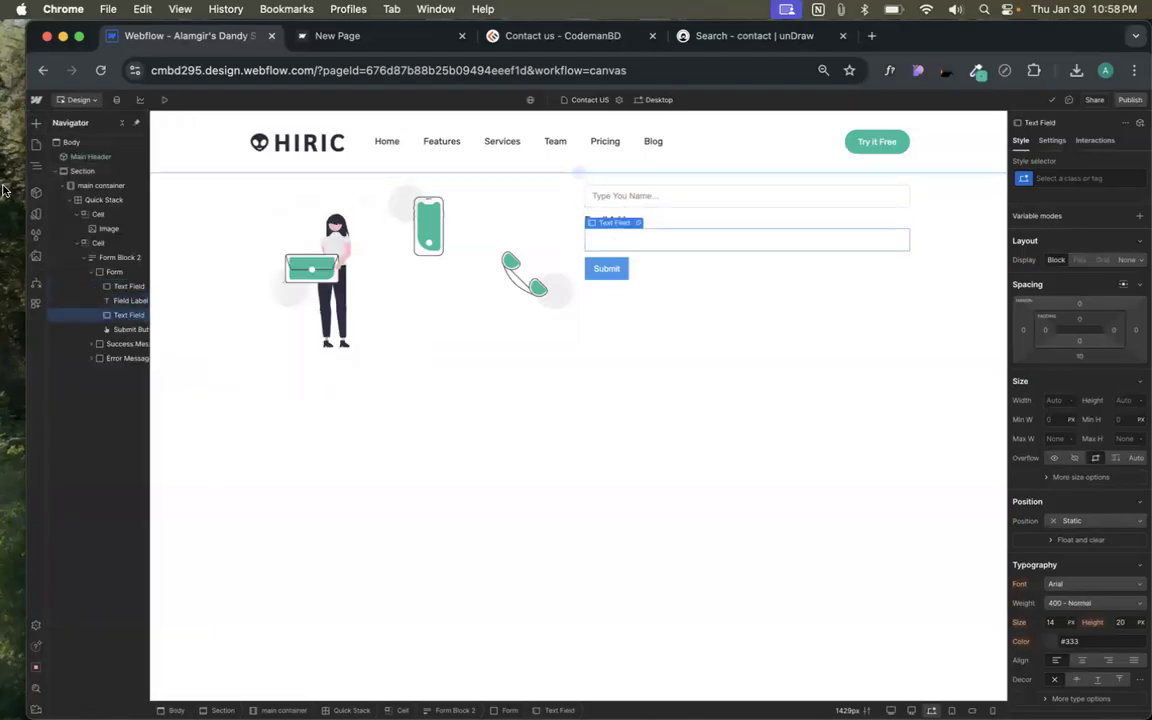
{"action": "left_click", "coordinate": [36, 122]}
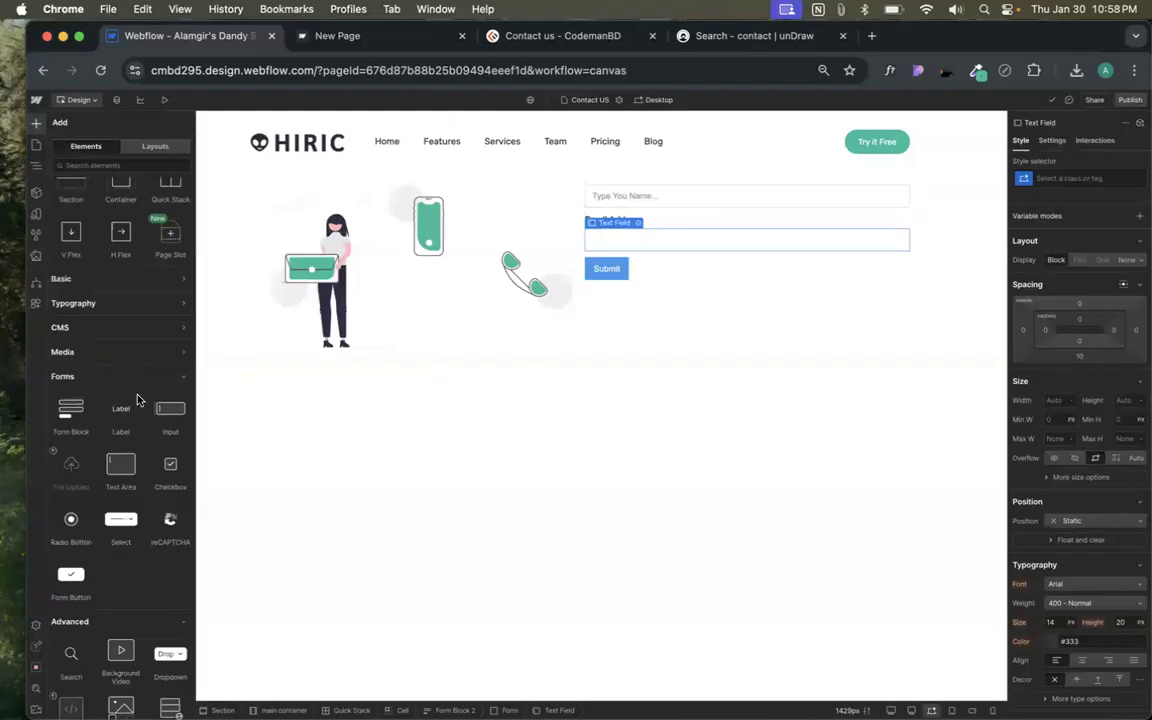
{"action": "scroll", "coordinate": [128, 370], "scroll_direction": "down", "scroll_amount": 3}
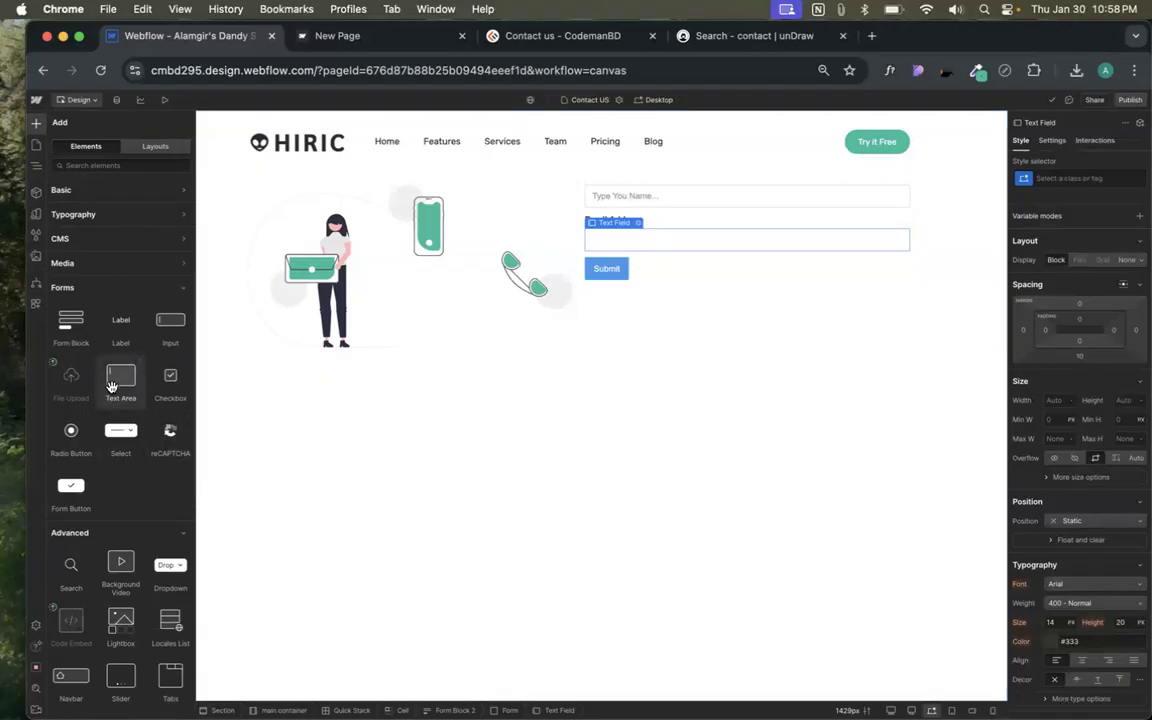
{"action": "left_click_drag", "start_coordinate": [114, 379], "coordinate": [610, 230]}
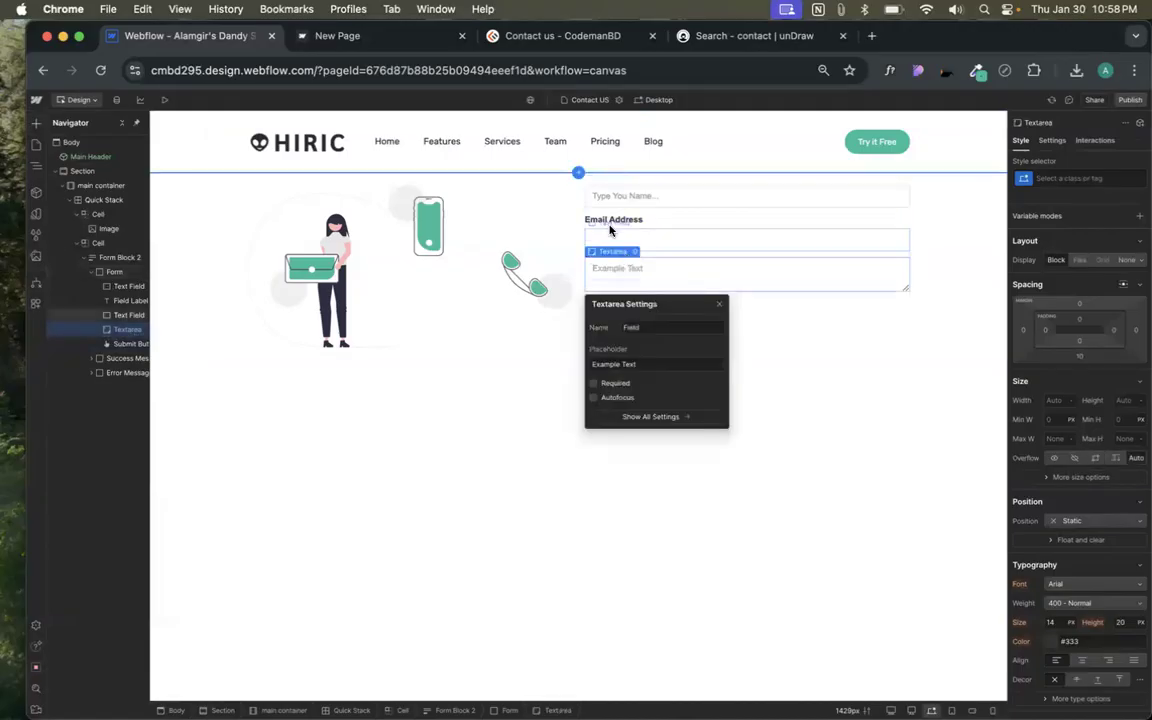
- Examine the Message field in the CodemanBD contact page's form and return to the Webflow designer
{"action": "left_click", "coordinate": [530, 36]}
{"action": "scroll", "coordinate": [584, 600], "scroll_direction": "down", "scroll_amount": 3}
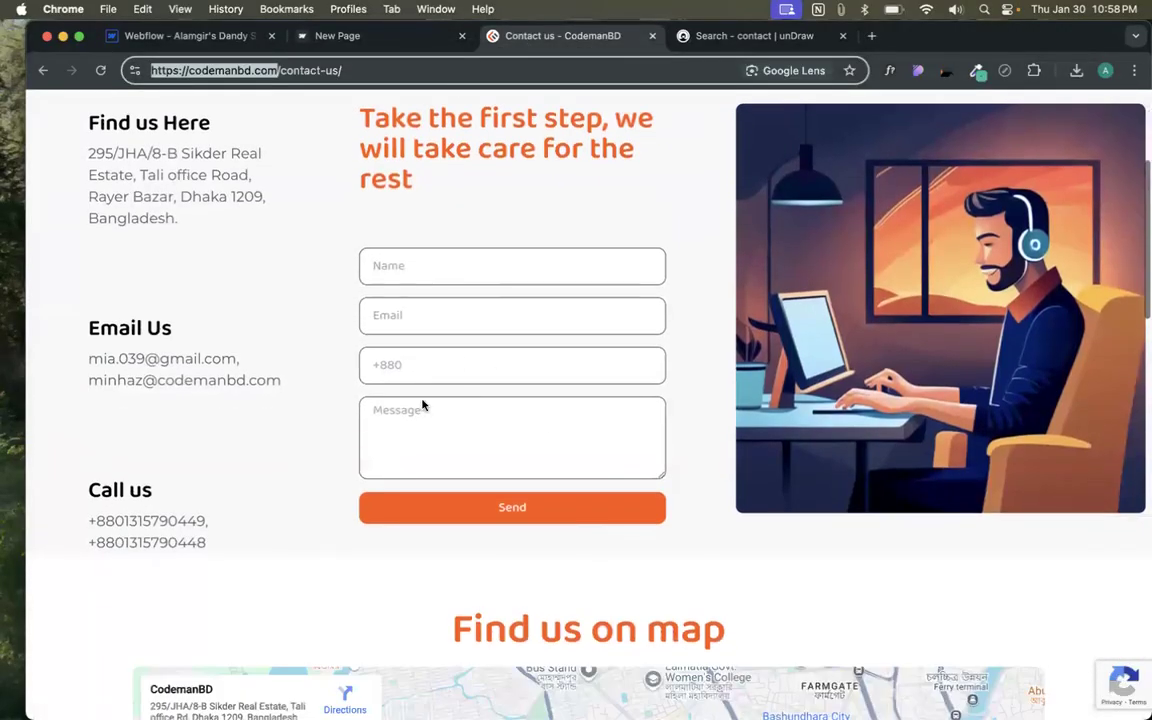
{"action": "left_click", "coordinate": [213, 37]}
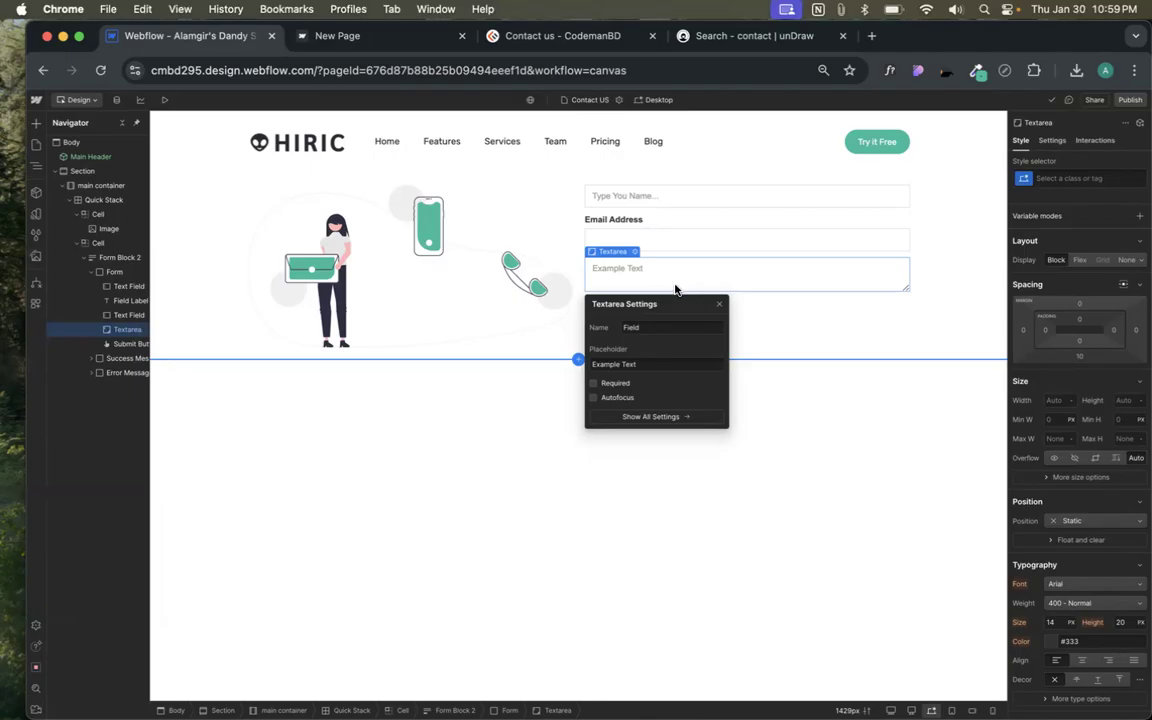
- Review the text area's name, placeholder, required and autofocus settings alongside the available form elements
{"action": "left_click_drag", "start_coordinate": [671, 303], "coordinate": [425, 286]}
{"action": "double_click", "coordinate": [419, 308]}
{"action": "triple_click", "coordinate": [383, 346]}
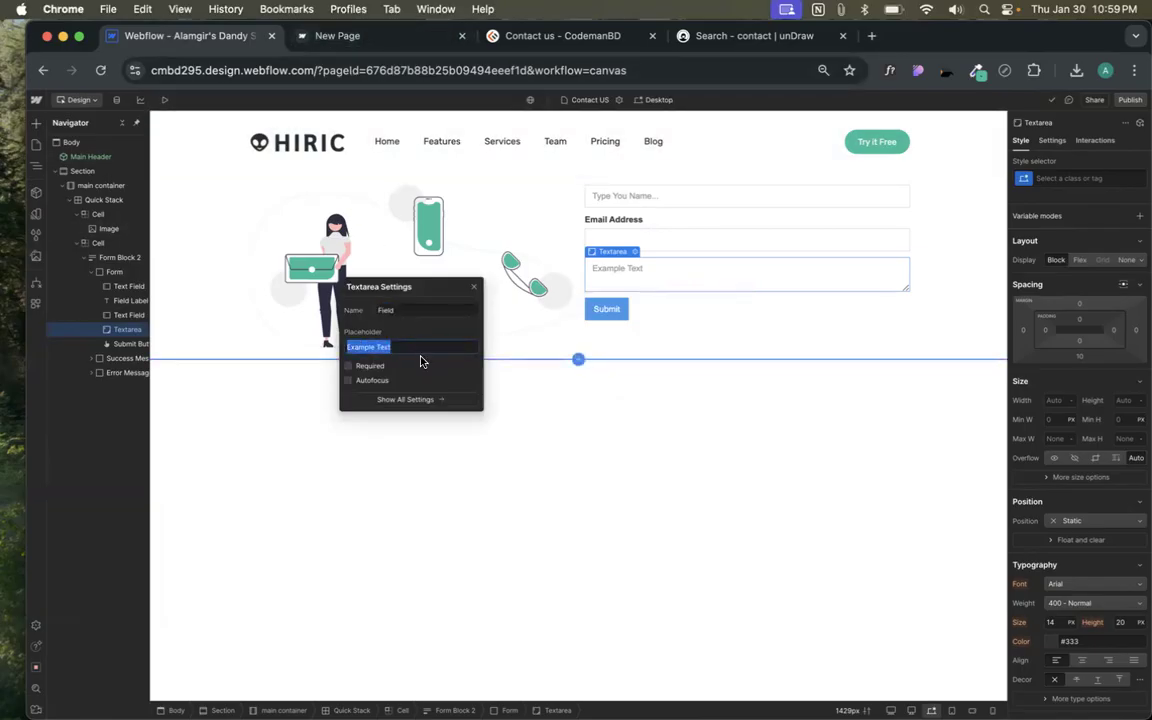
{"action": "left_click", "coordinate": [475, 287]}
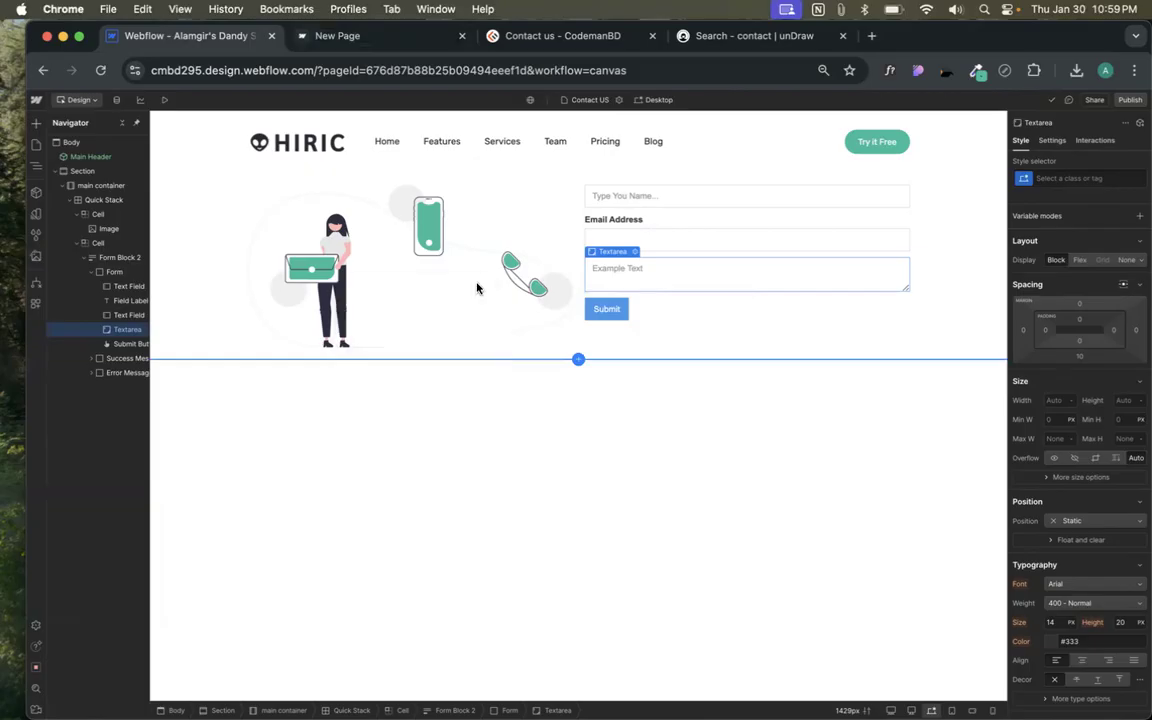
{"action": "left_click", "coordinate": [36, 124]}
{"action": "scroll", "coordinate": [106, 335], "scroll_direction": "down", "scroll_amount": 5}
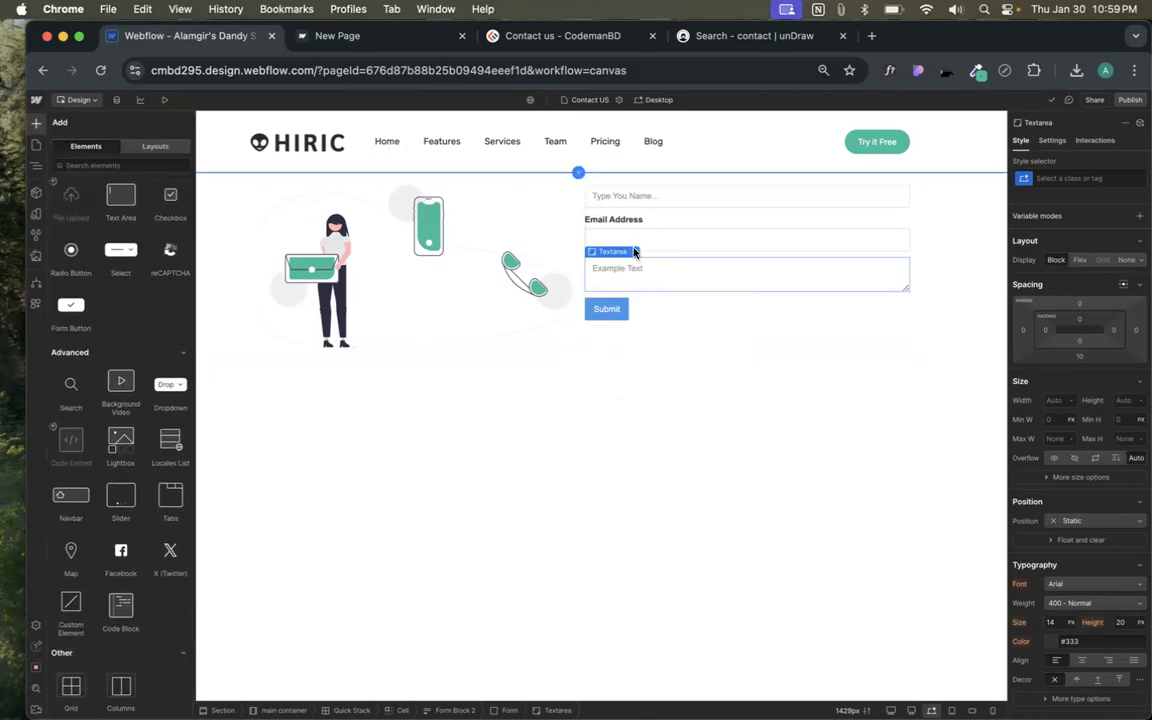
{"action": "double_click", "coordinate": [670, 270]}
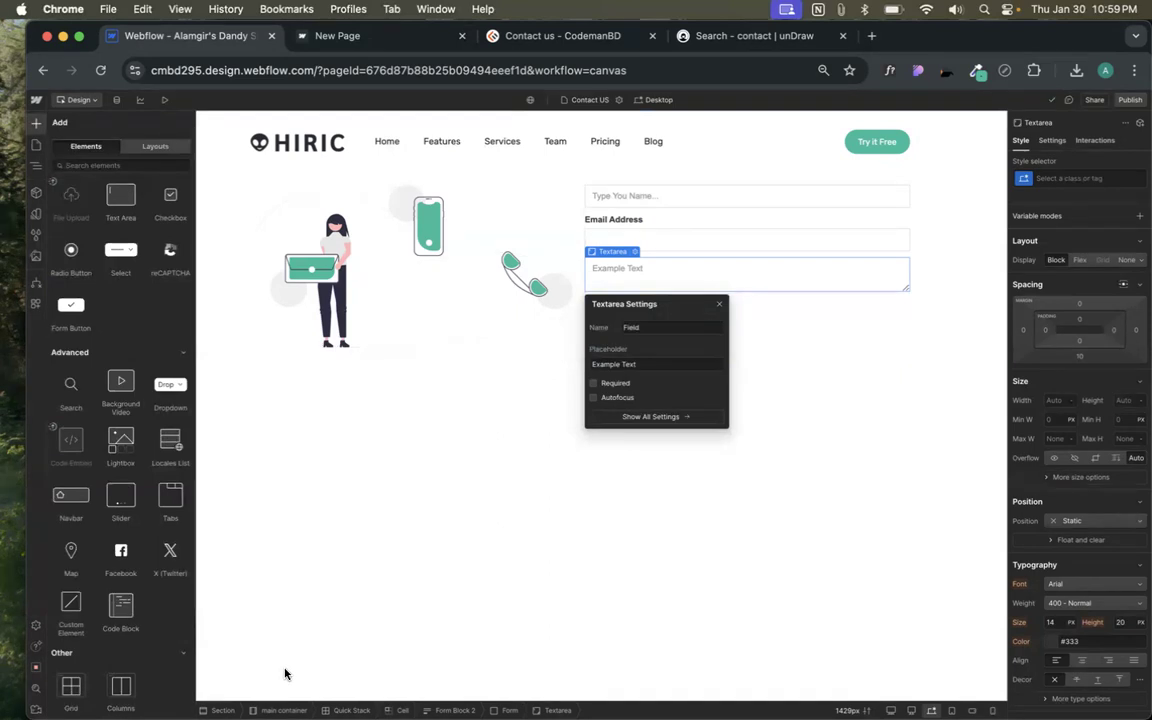
{"action": "left_click_drag", "start_coordinate": [674, 303], "coordinate": [735, 309]}
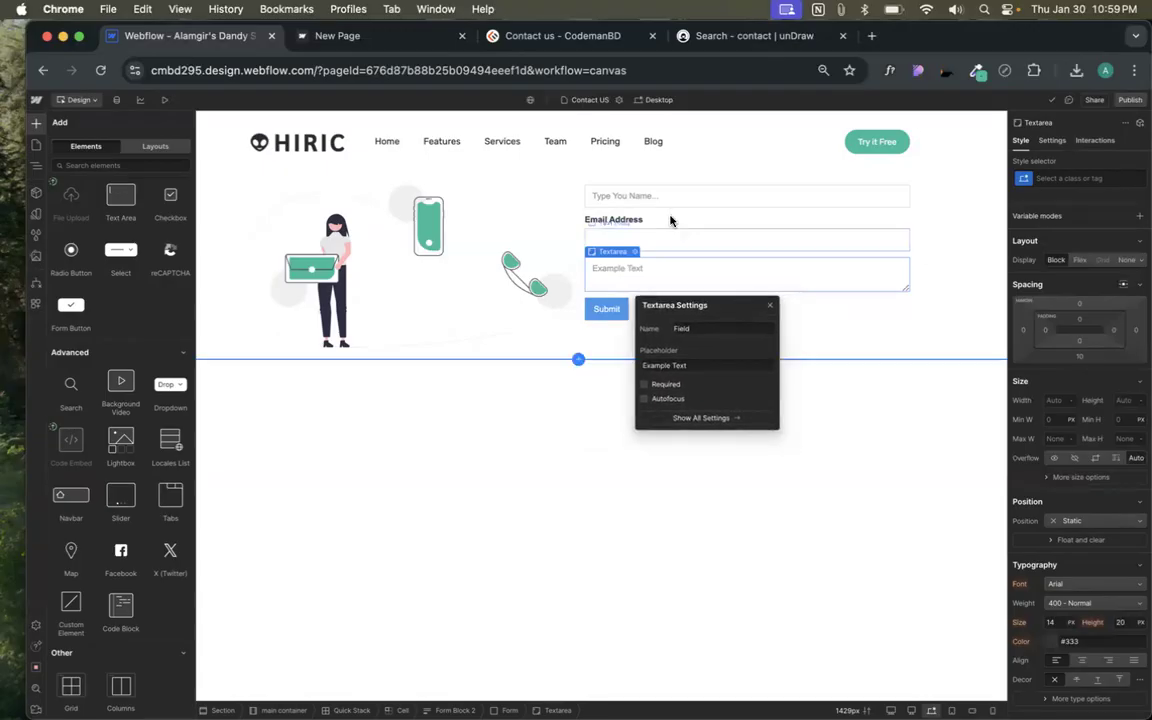
- Compare the Name and Email text fields' settings, including the Required option
{"action": "left_click", "coordinate": [635, 200]}
{"action": "left_click", "coordinate": [638, 179]}
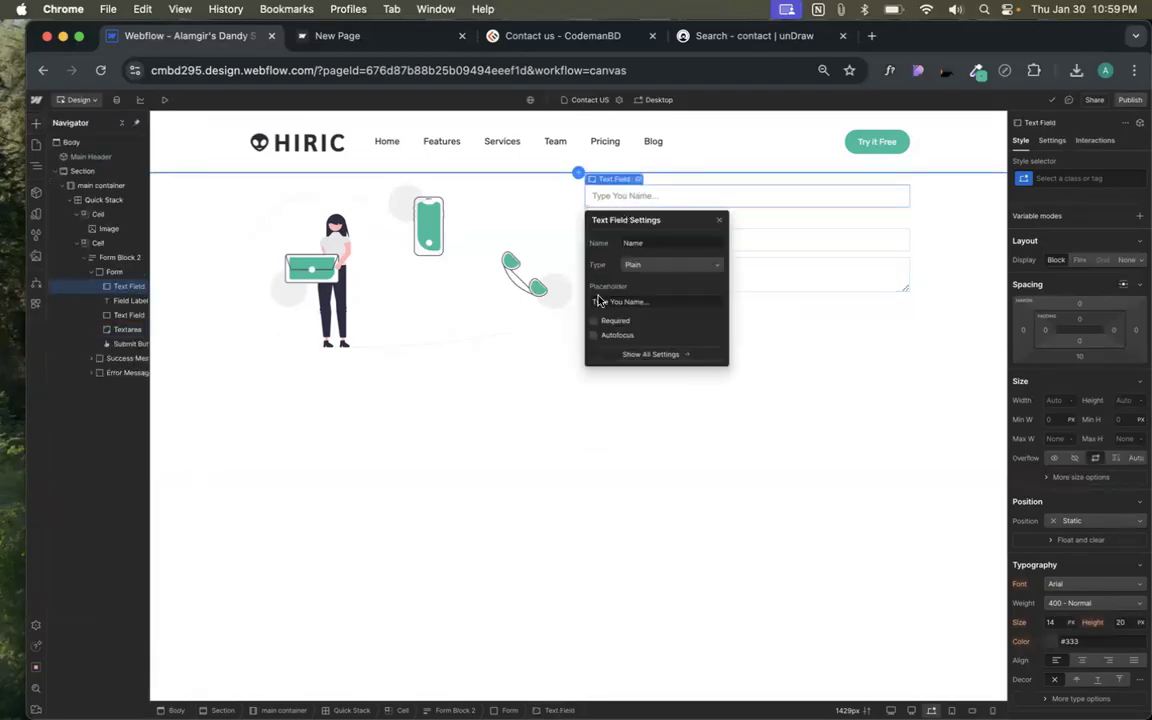
{"action": "left_click_drag", "start_coordinate": [660, 219], "coordinate": [472, 221]}
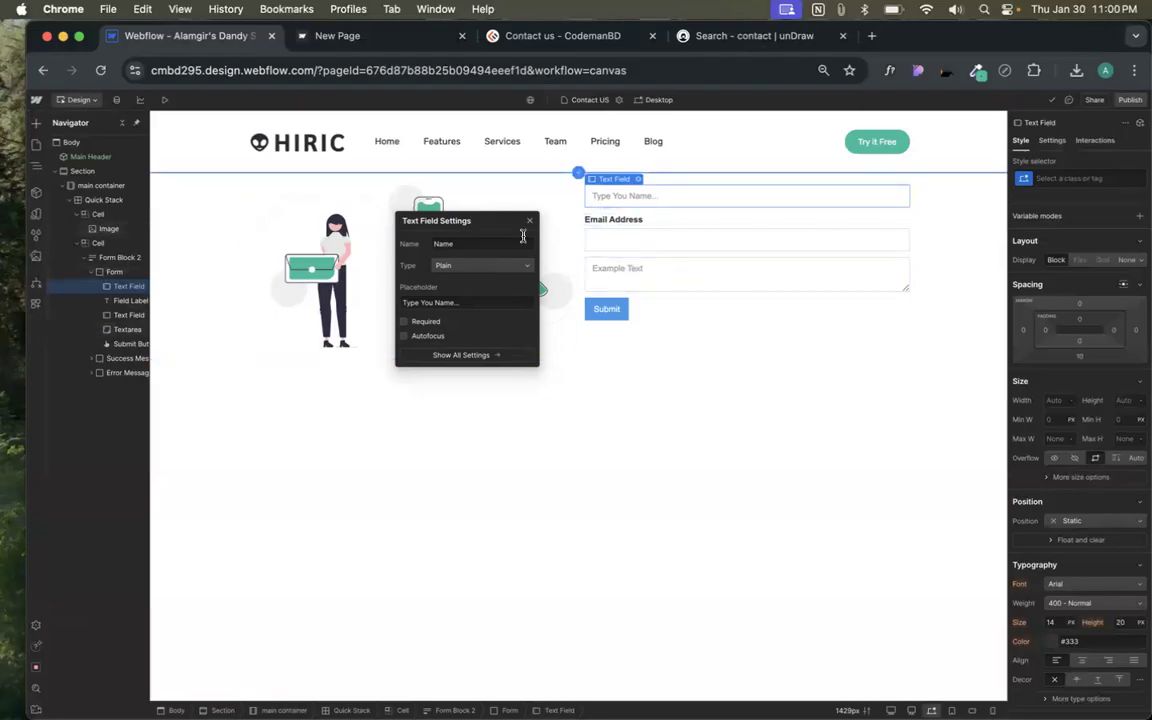
{"action": "left_click", "coordinate": [620, 240]}
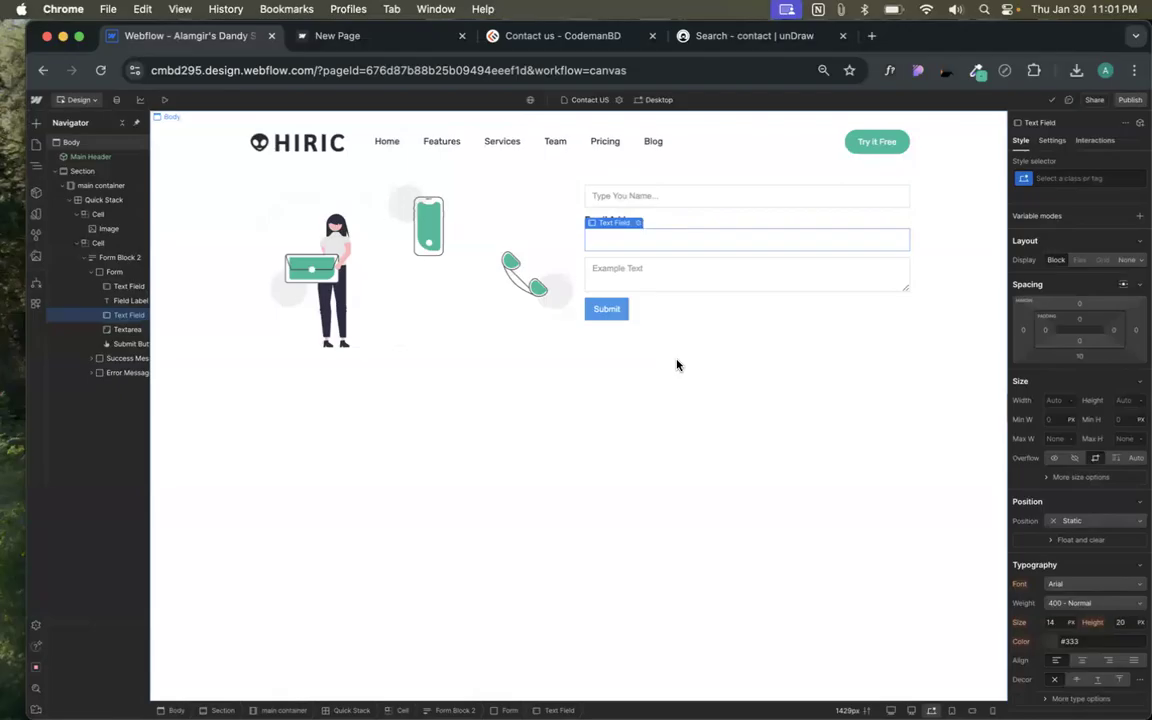
{"action": "left_click", "coordinate": [637, 222]}
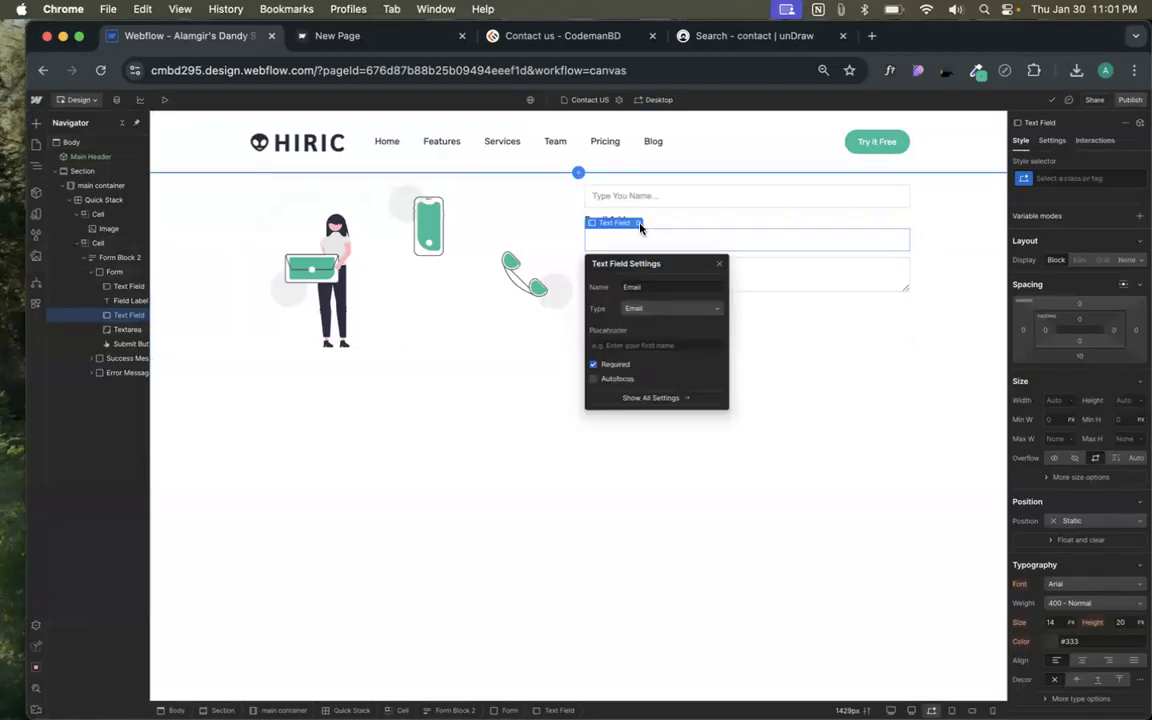
- Make the Name text field required and close its settings
{"action": "left_click", "coordinate": [622, 195]}
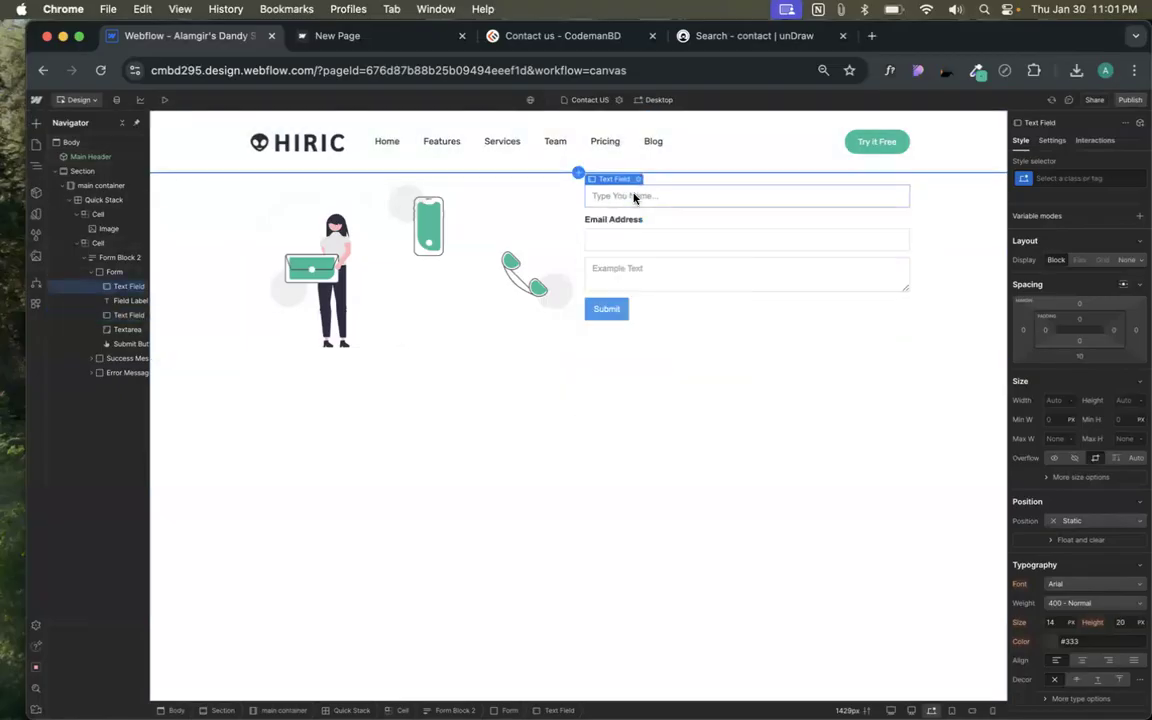
{"action": "left_click", "coordinate": [639, 178]}
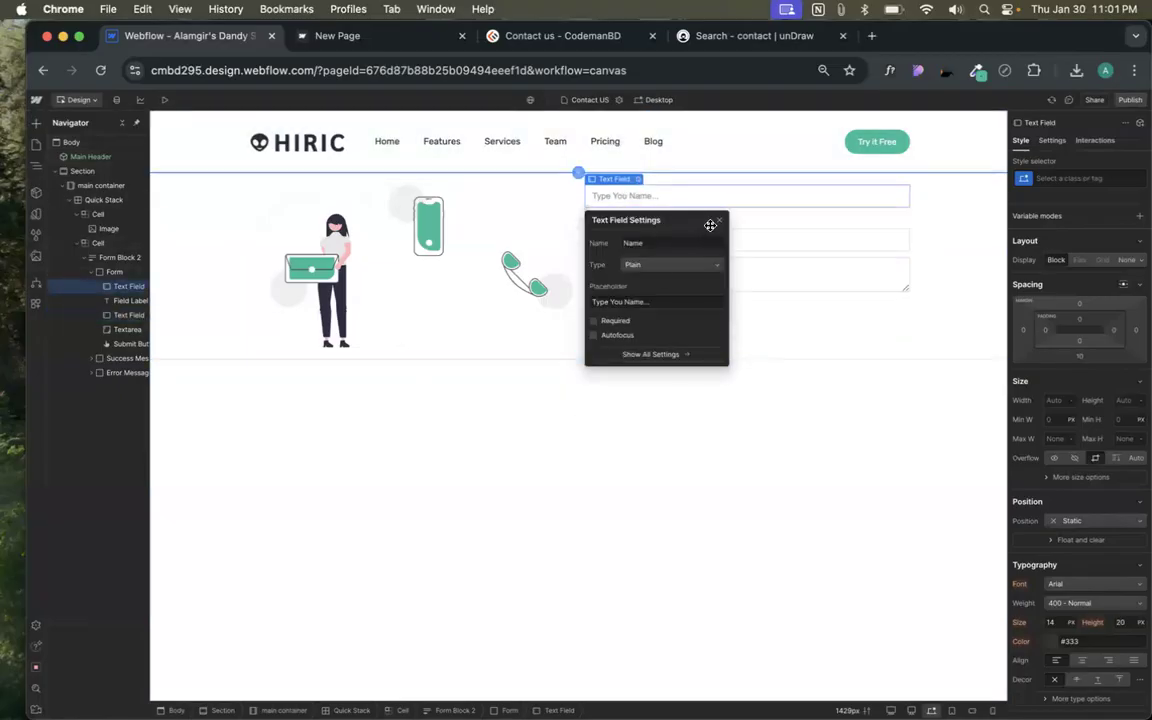
{"action": "left_click", "coordinate": [594, 321]}
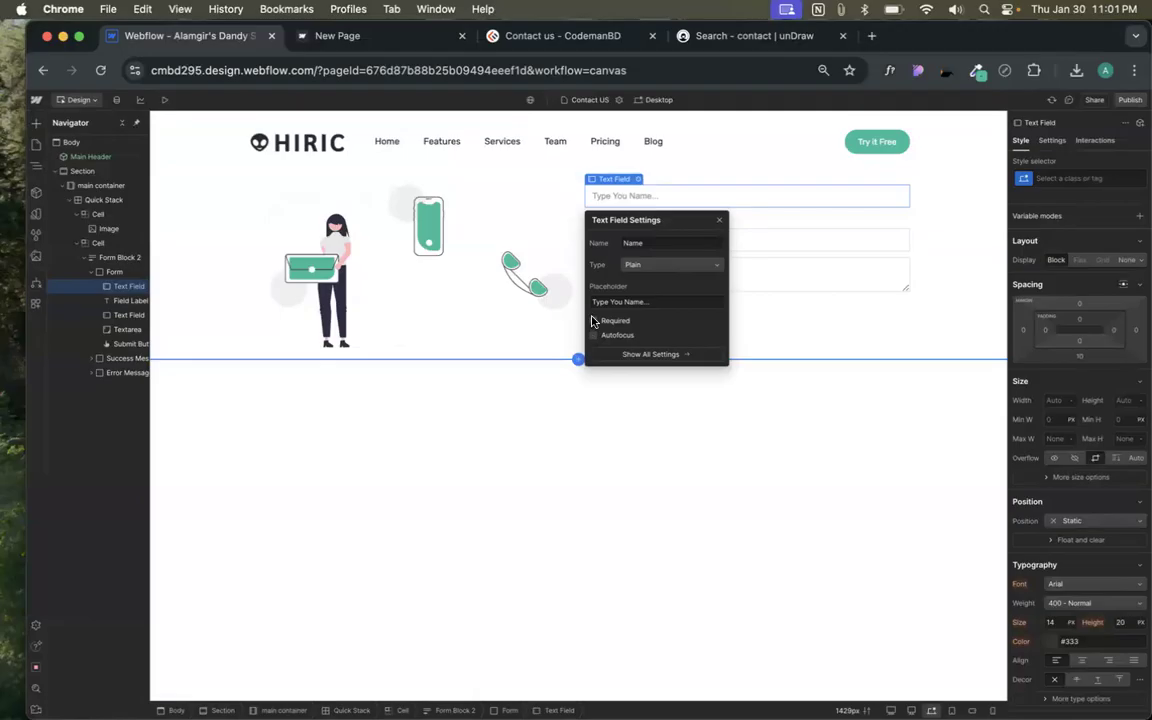
{"action": "left_click", "coordinate": [720, 219]}
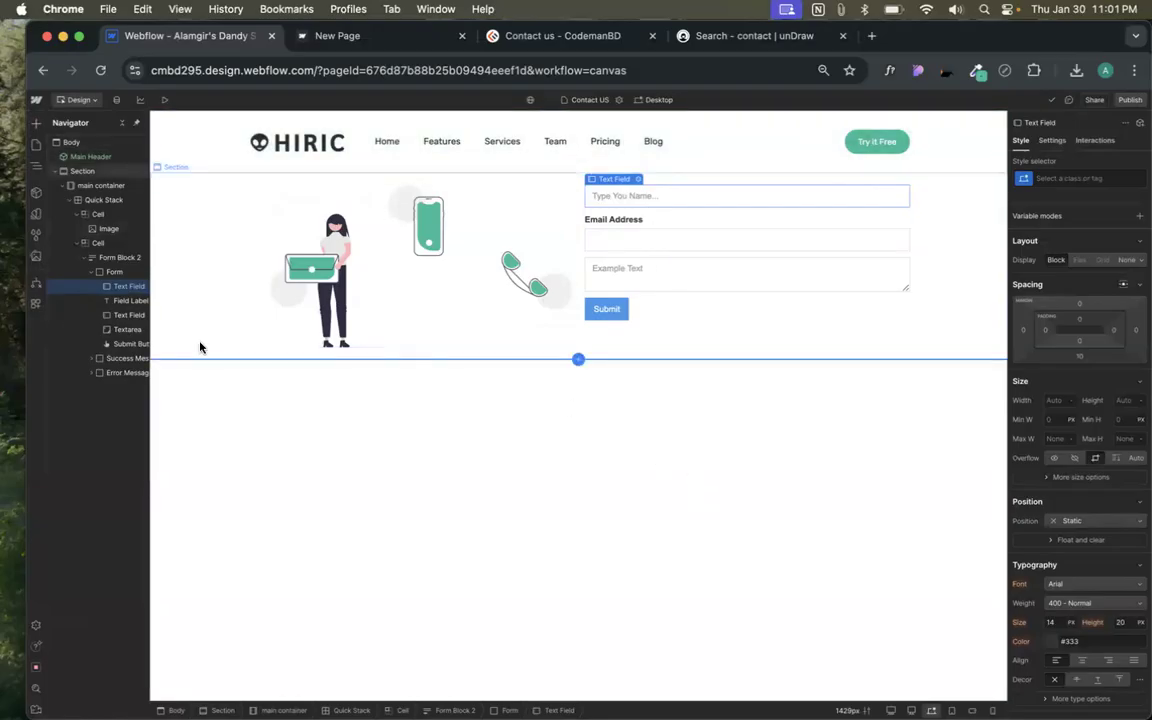
- Add a Checkbox from the form elements between the text area and the Submit button
{"action": "left_click", "coordinate": [36, 122]}
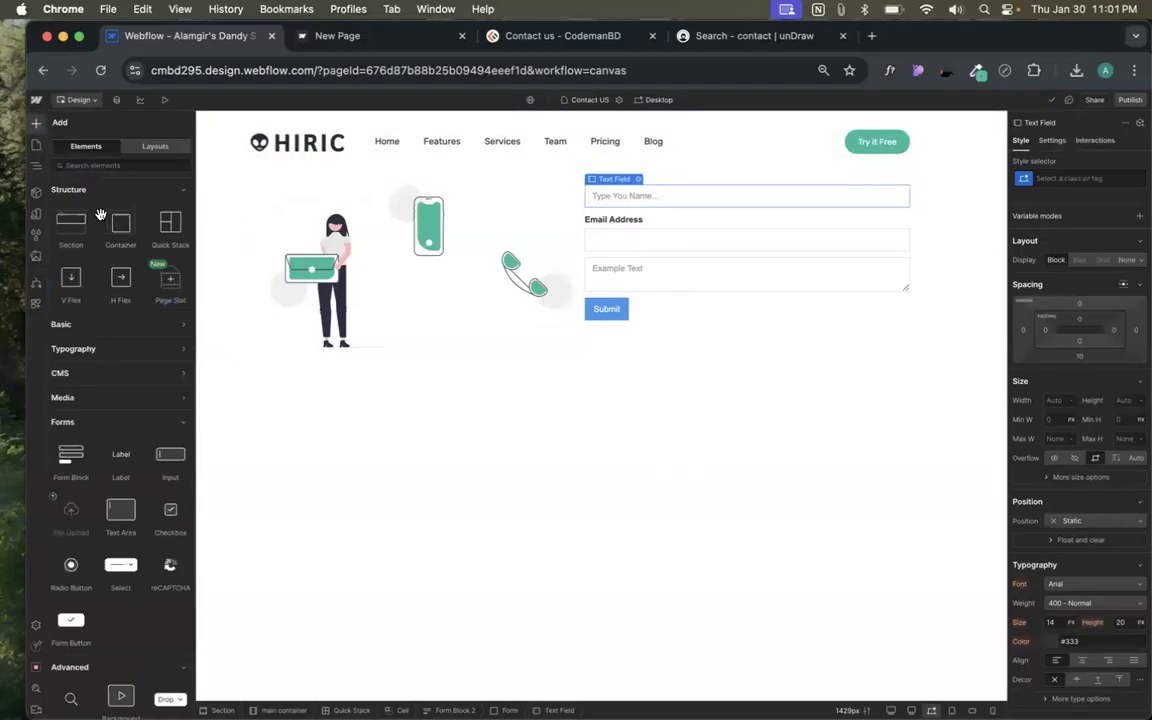
{"action": "scroll", "coordinate": [156, 404], "scroll_direction": "down", "scroll_amount": 4}
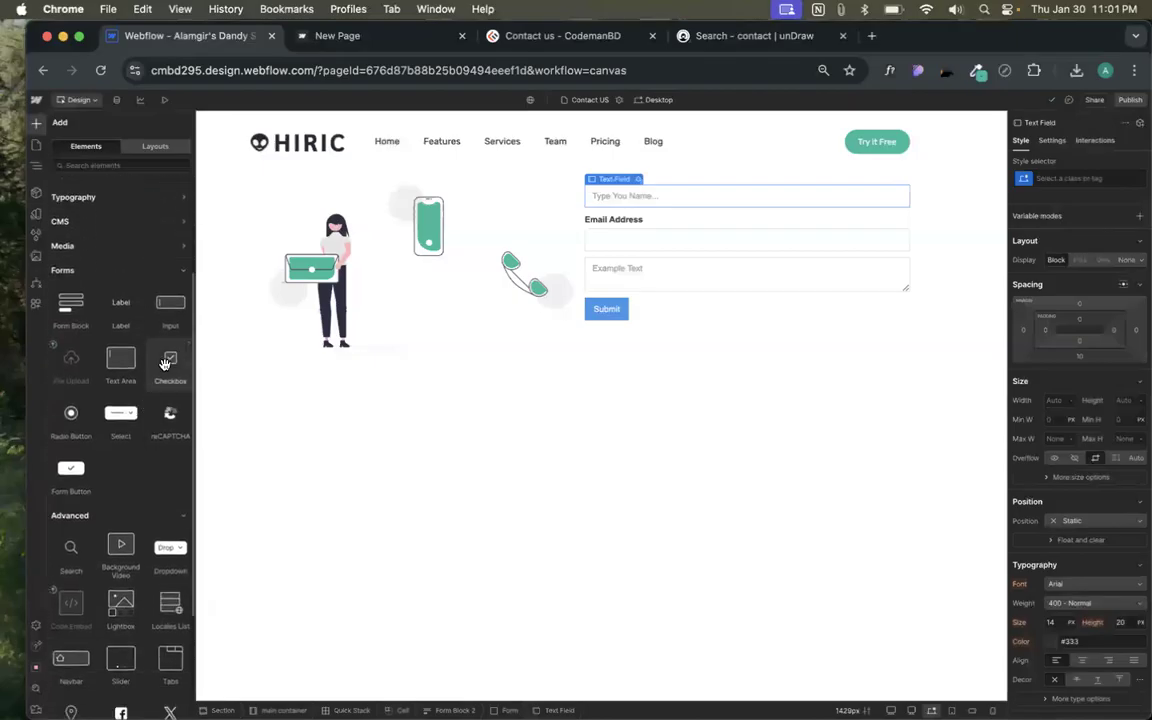
{"action": "left_click_drag", "start_coordinate": [165, 362], "coordinate": [615, 302]}
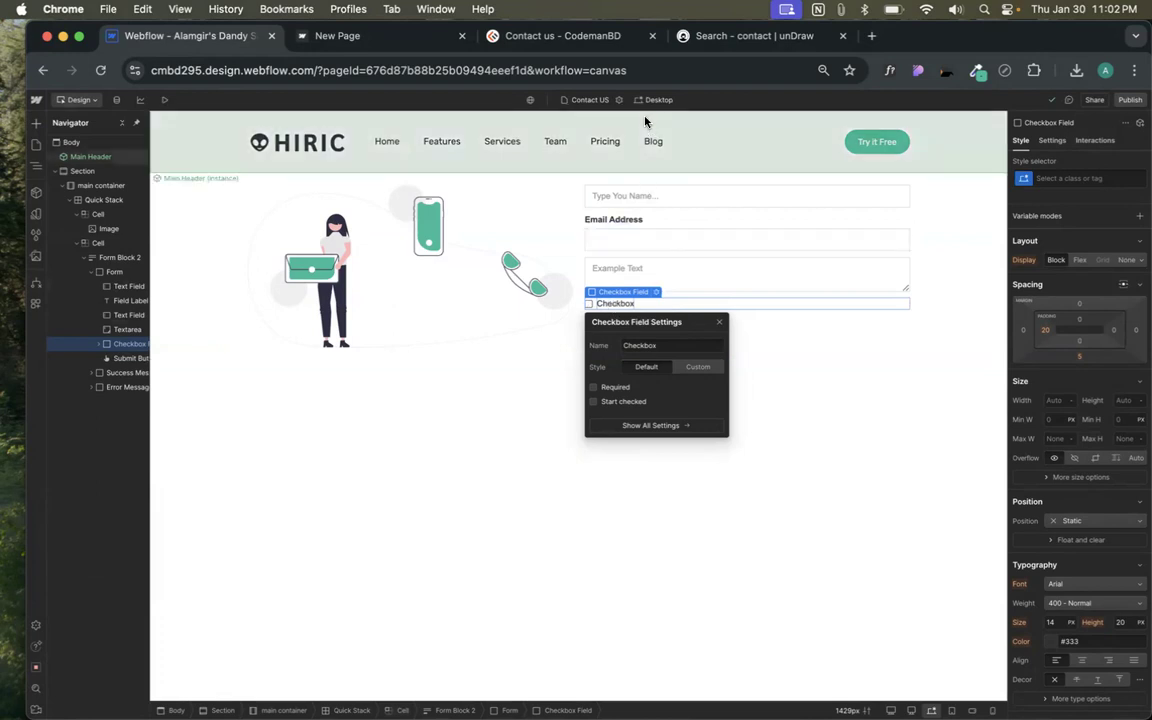
- On the CodemanBD site, open the Elementor & Shopify course and examine the terms agreement checkbox on its checkout page
{"action": "left_click", "coordinate": [519, 32]}
{"action": "scroll", "coordinate": [600, 220], "scroll_direction": "up", "scroll_amount": 3}
{"action": "scroll", "coordinate": [638, 243], "scroll_direction": "down", "scroll_amount": 1}
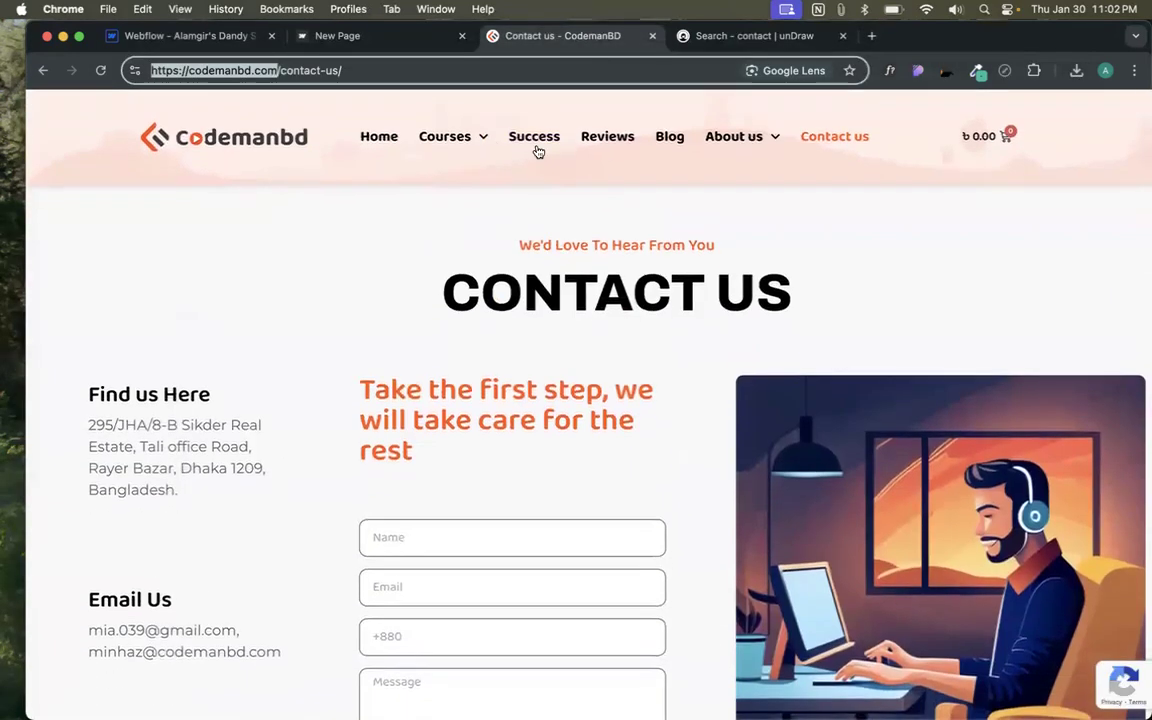
{"action": "mouse_move", "coordinate": [450, 148]}
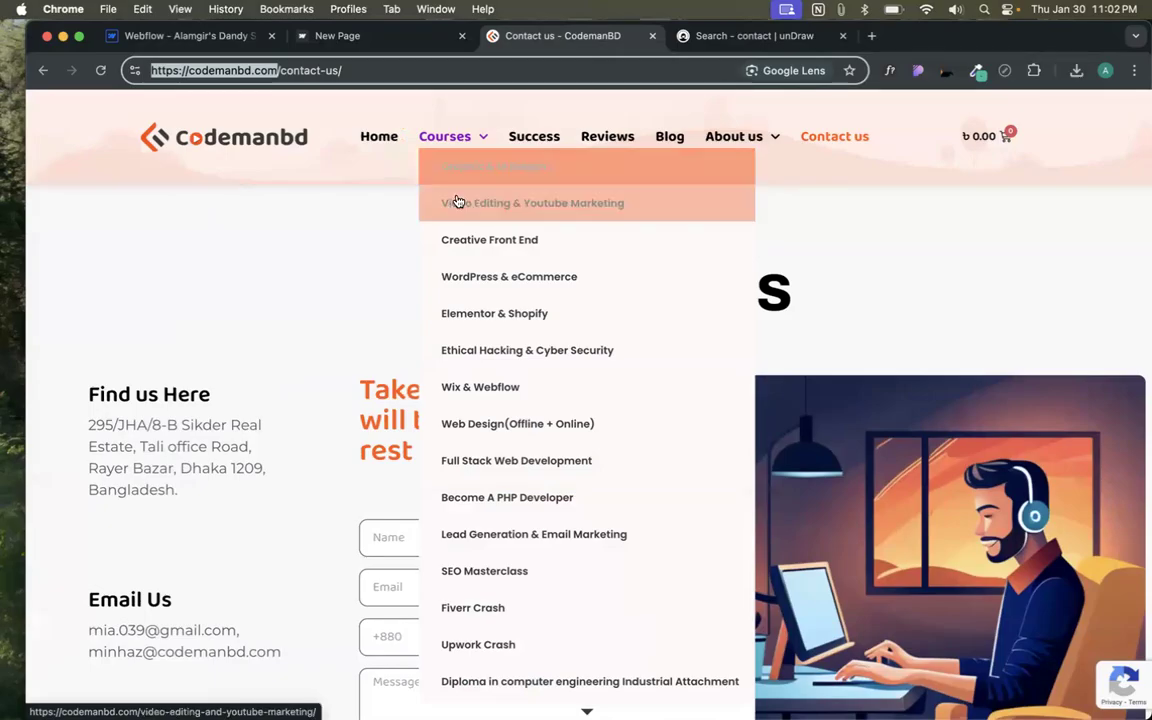
{"action": "left_click", "coordinate": [488, 308]}
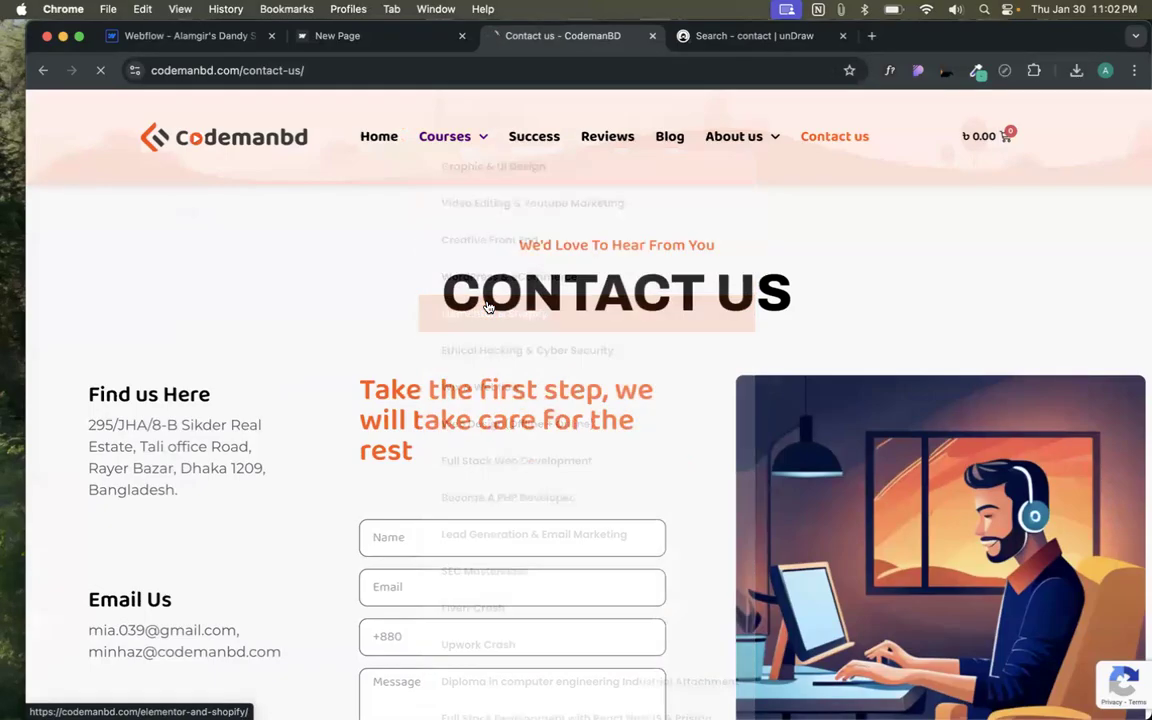
{"action": "scroll", "coordinate": [569, 319], "scroll_direction": "down", "scroll_amount": 10}
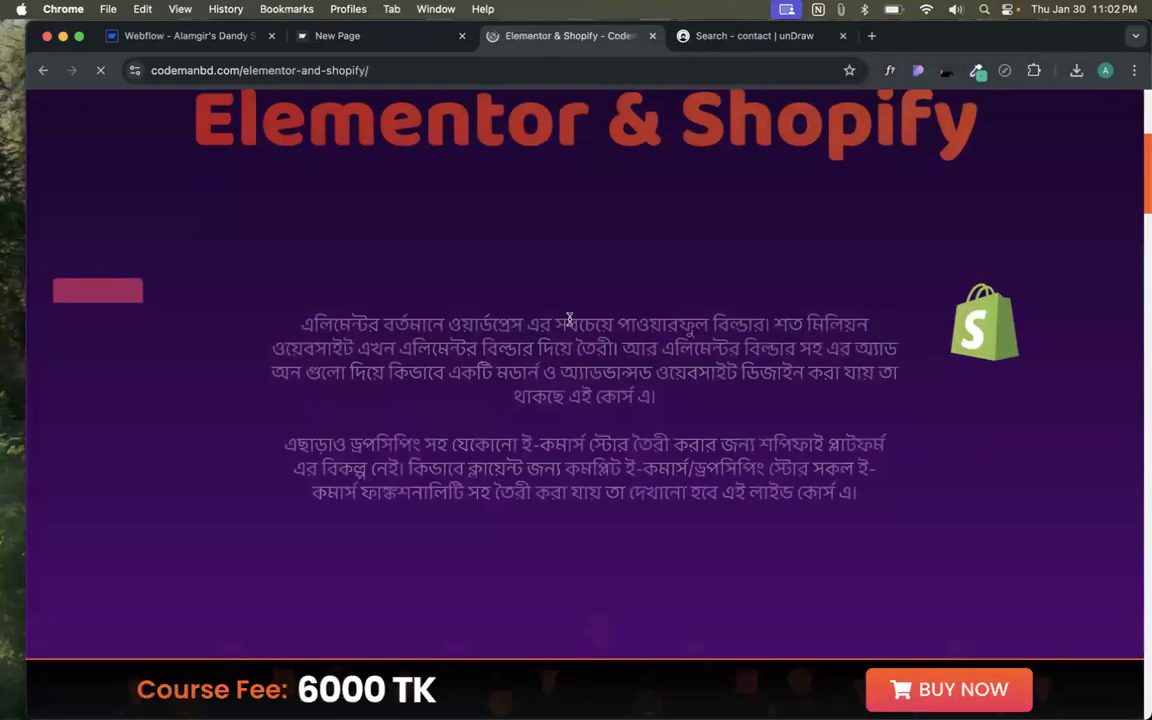
{"action": "scroll", "coordinate": [569, 322], "scroll_direction": "down", "scroll_amount": 10}
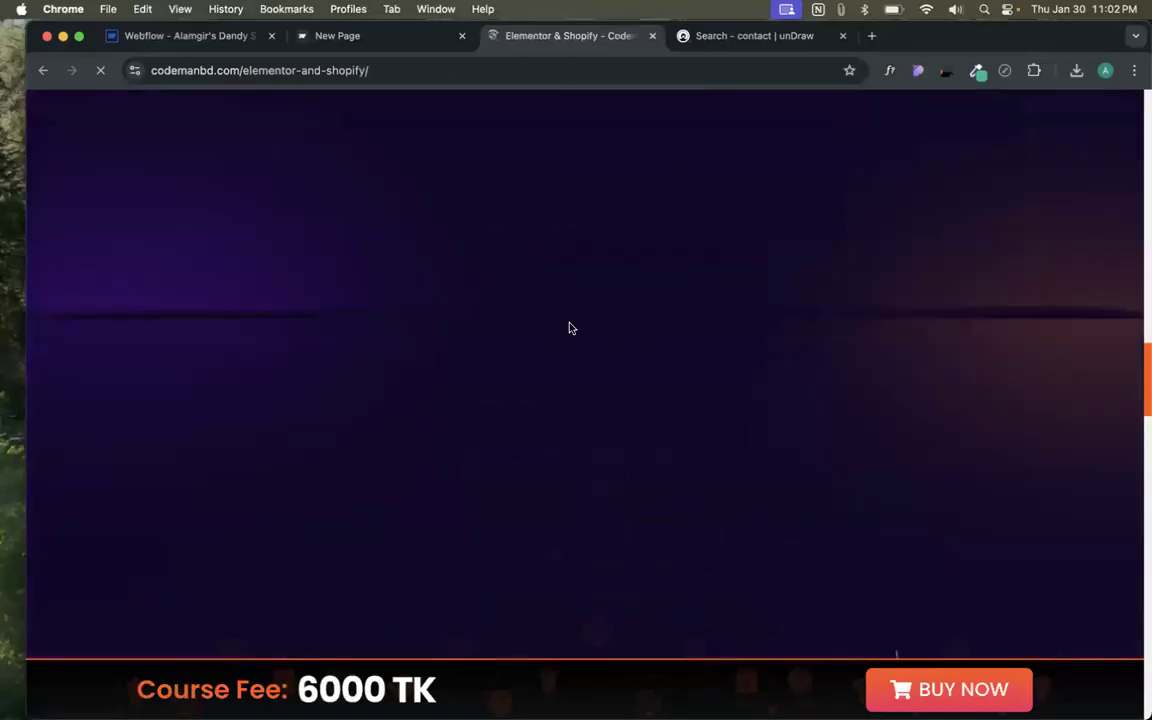
{"action": "scroll", "coordinate": [569, 322], "scroll_direction": "down", "scroll_amount": 15}
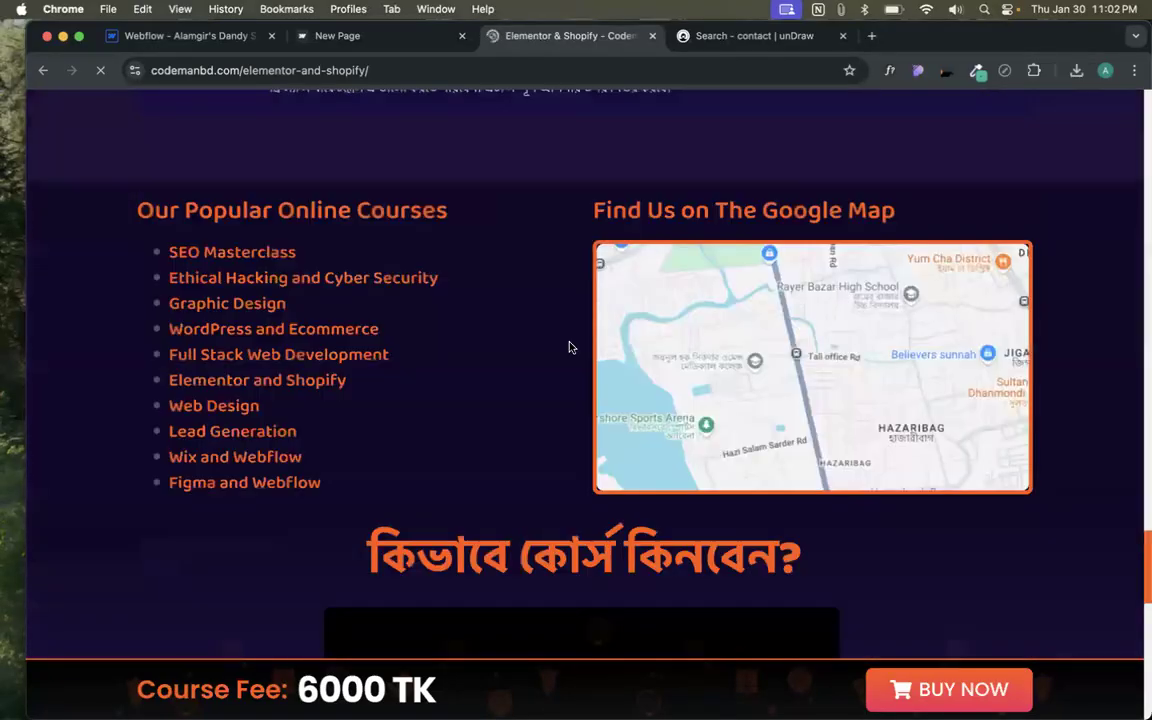
{"action": "scroll", "coordinate": [571, 275], "scroll_direction": "up", "scroll_amount": 5}
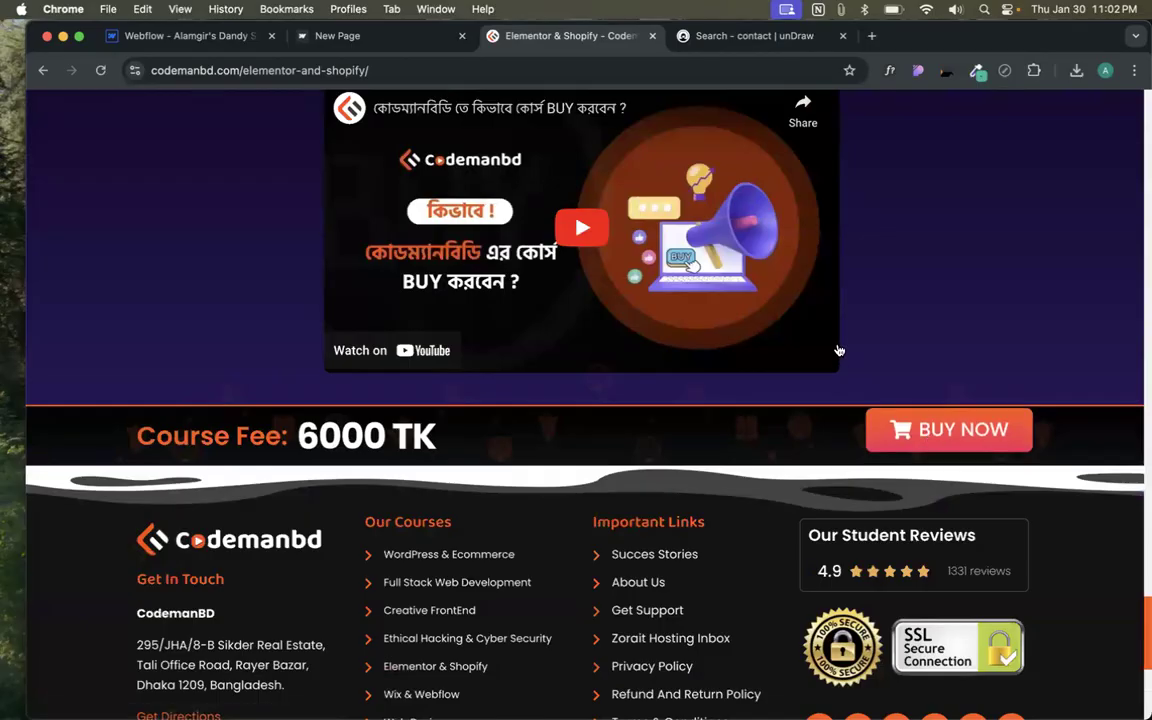
{"action": "scroll", "coordinate": [897, 359], "scroll_direction": "up", "scroll_amount": 15}
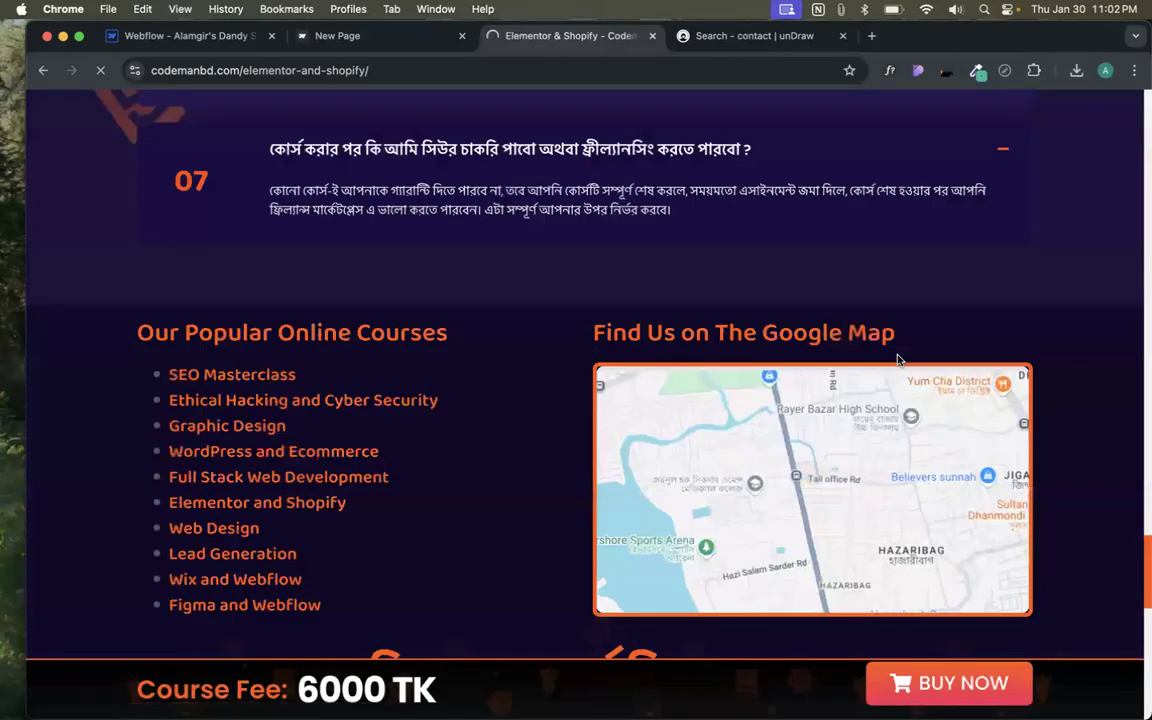
{"action": "scroll", "coordinate": [630, 399], "scroll_direction": "down", "scroll_amount": 10}
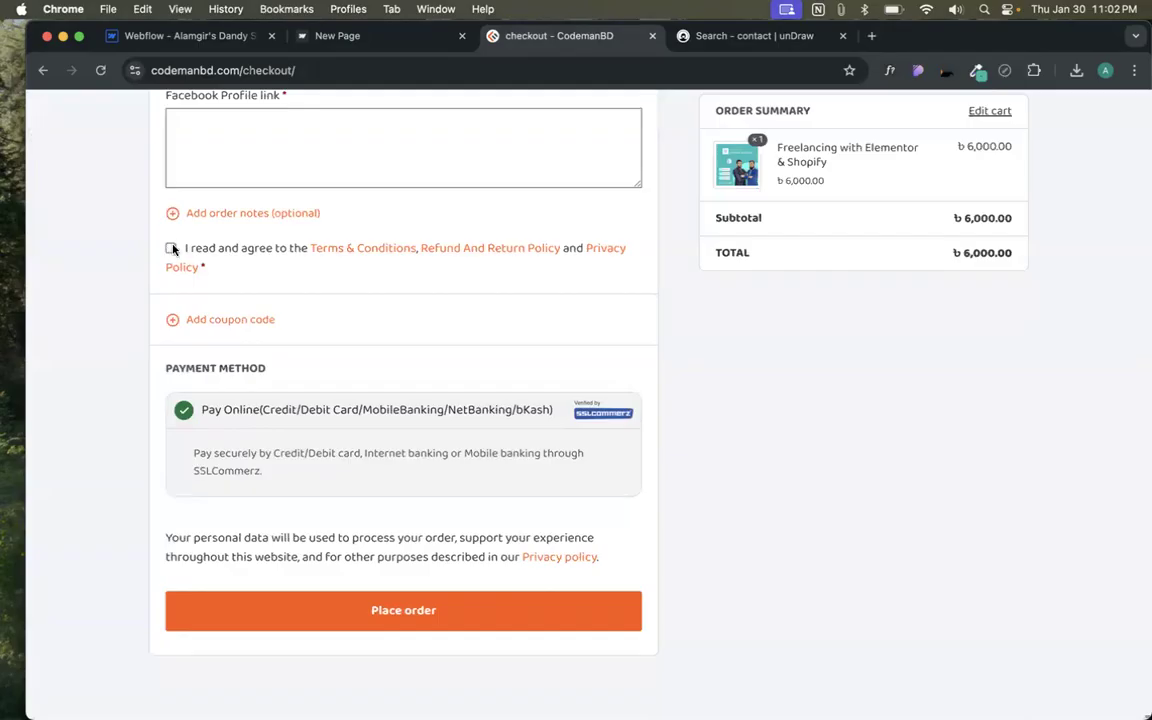
- Return to the Elementor & Shopify course page and look through its introduction, course contents and features
{"action": "left_click", "coordinate": [43, 71]}
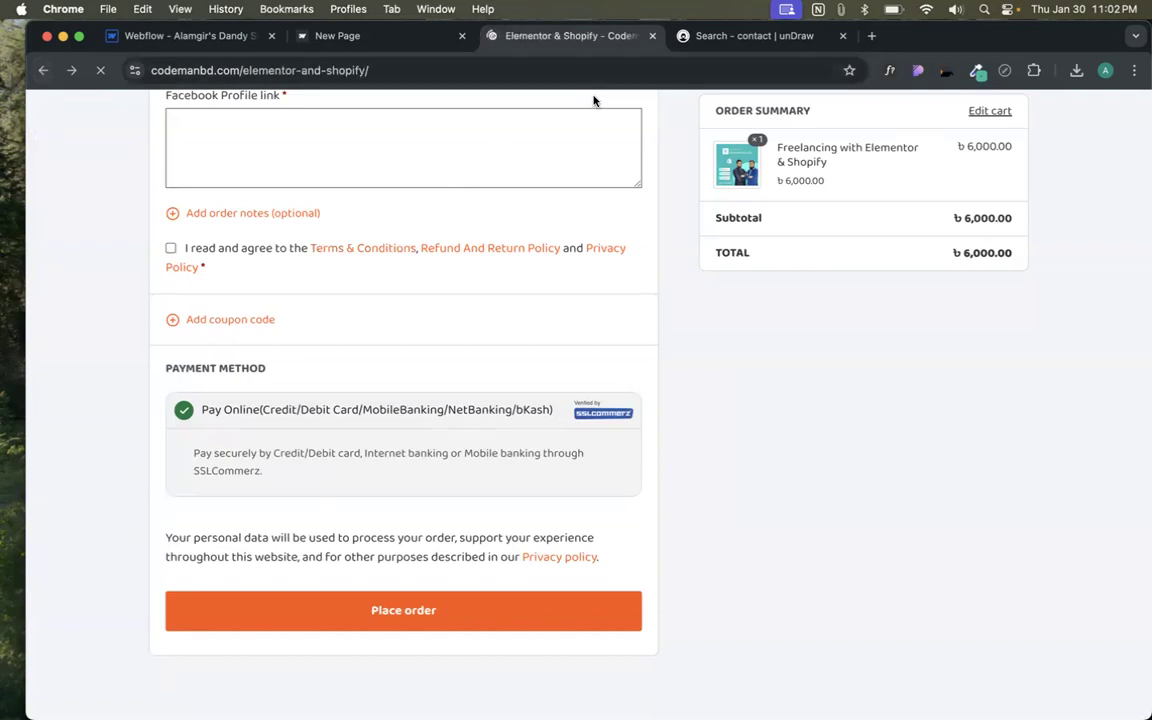
{"action": "scroll", "coordinate": [738, 318], "scroll_direction": "up", "scroll_amount": 20}
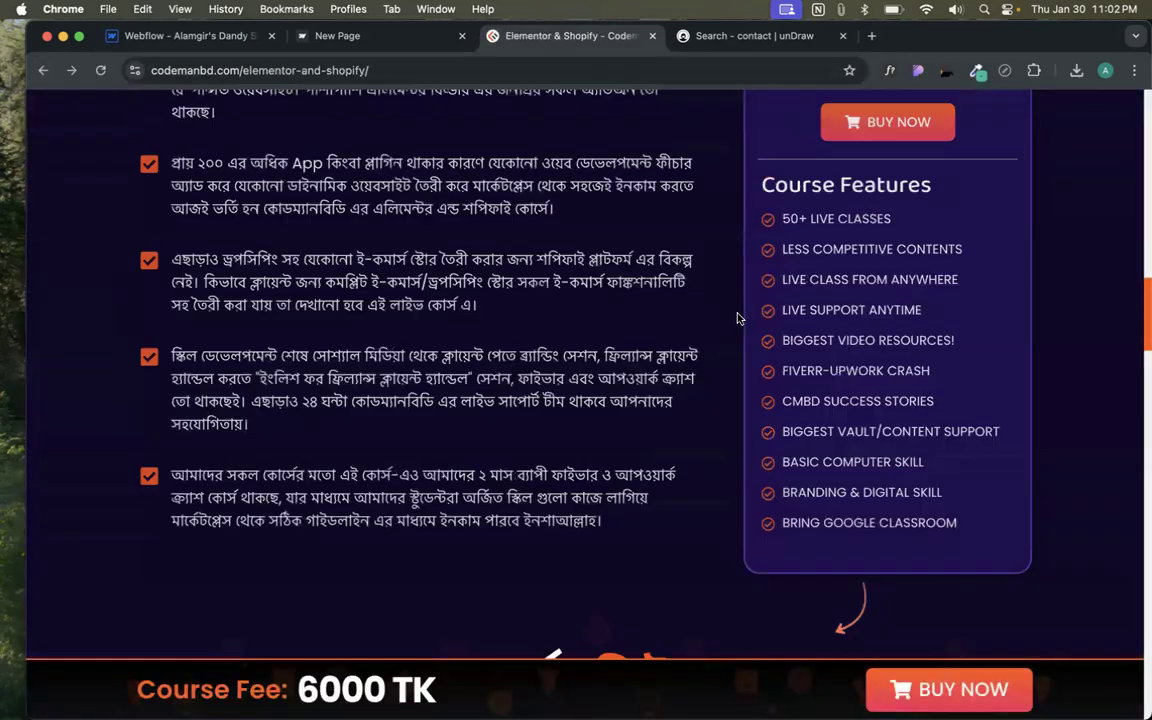
{"action": "scroll", "coordinate": [738, 318], "scroll_direction": "down", "scroll_amount": 9}
{"action": "scroll", "coordinate": [738, 318], "scroll_direction": "up", "scroll_amount": 8}
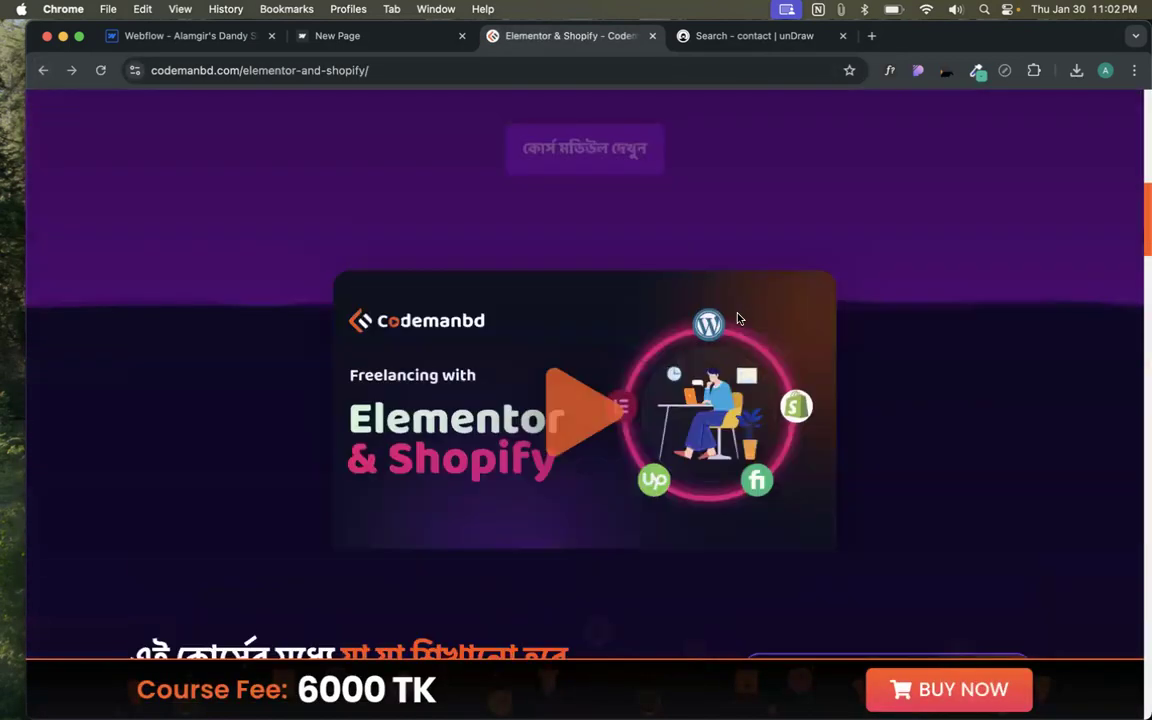
{"action": "scroll", "coordinate": [738, 318], "scroll_direction": "down", "scroll_amount": 3}
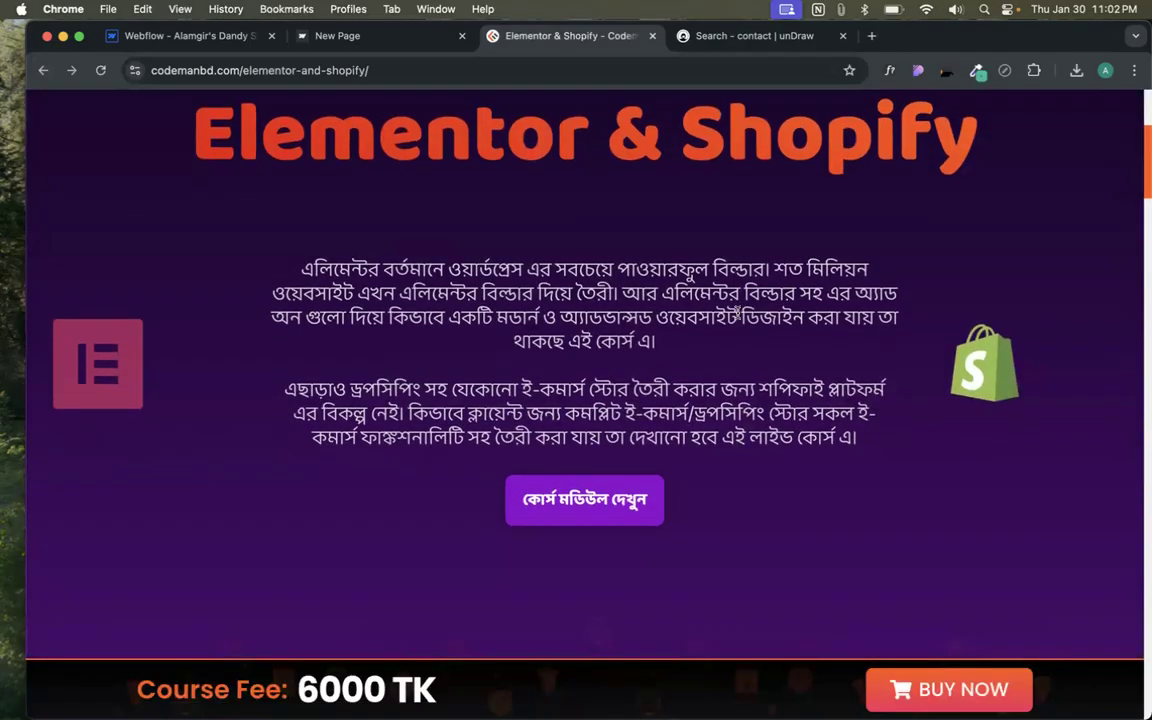
{"action": "scroll", "coordinate": [738, 313], "scroll_direction": "down", "scroll_amount": 12}
{"action": "scroll", "coordinate": [738, 318], "scroll_direction": "up", "scroll_amount": 4}
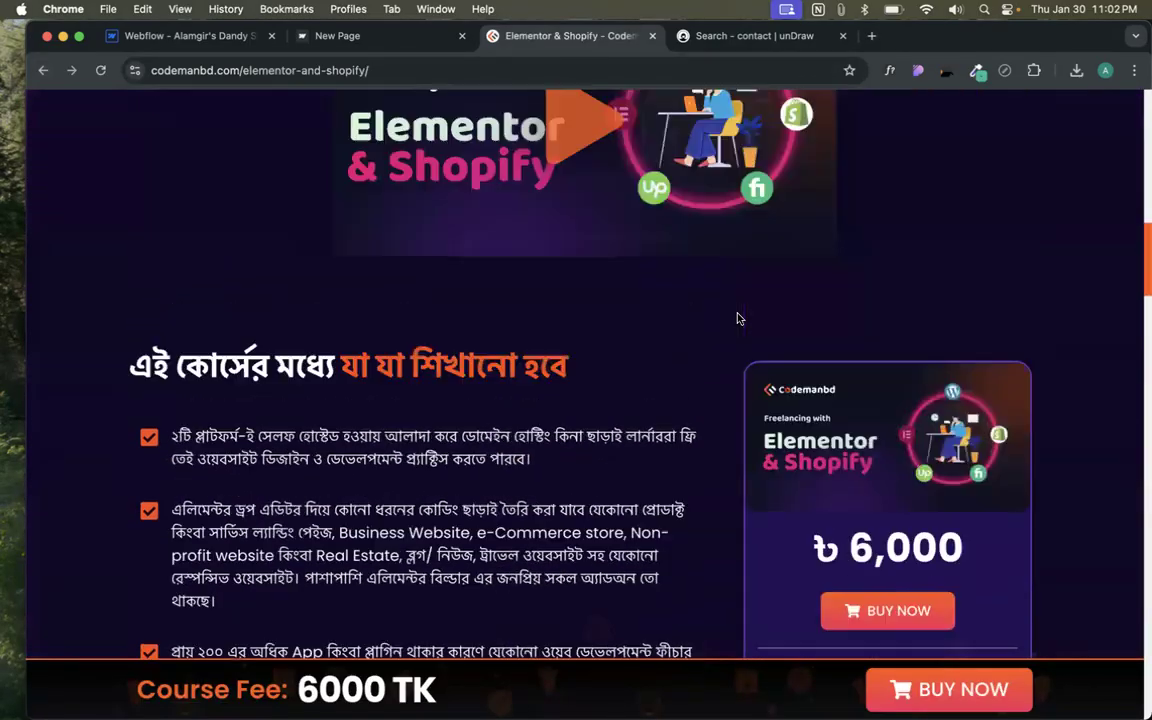
{"action": "scroll", "coordinate": [738, 318], "scroll_direction": "up", "scroll_amount": 8}
- Switch back to the Webflow Designer, make the Checkbox field required and close its settings
{"action": "left_click", "coordinate": [354, 38]}
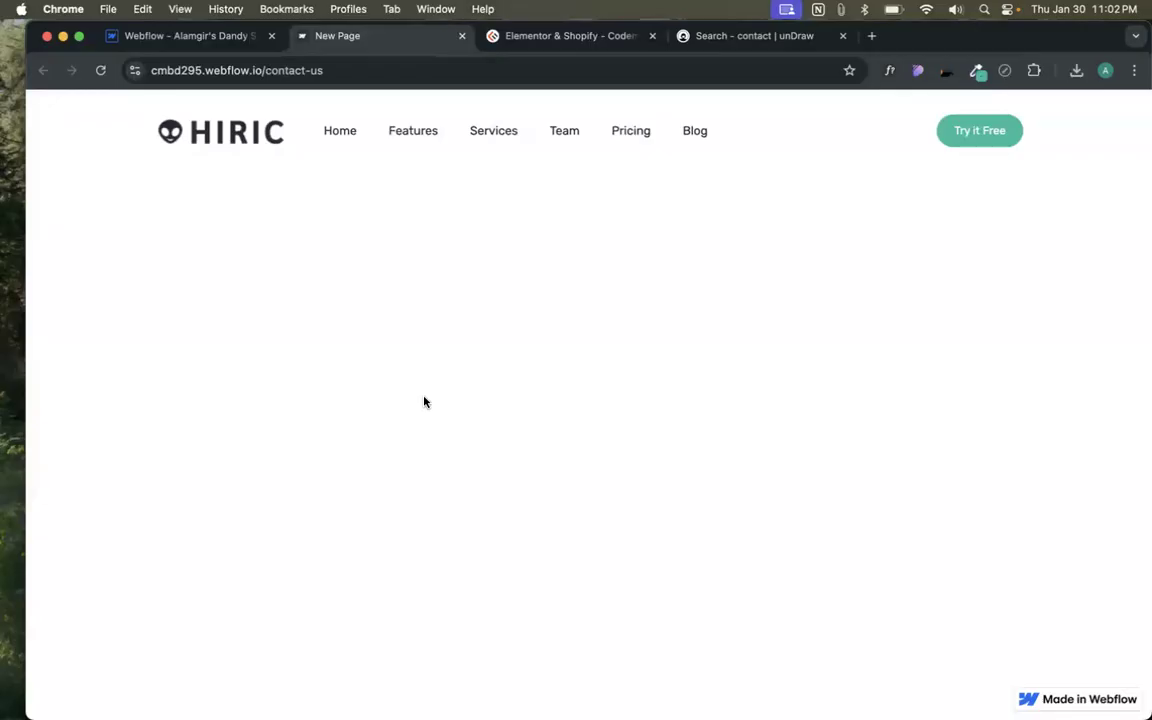
{"action": "left_click", "coordinate": [225, 36]}
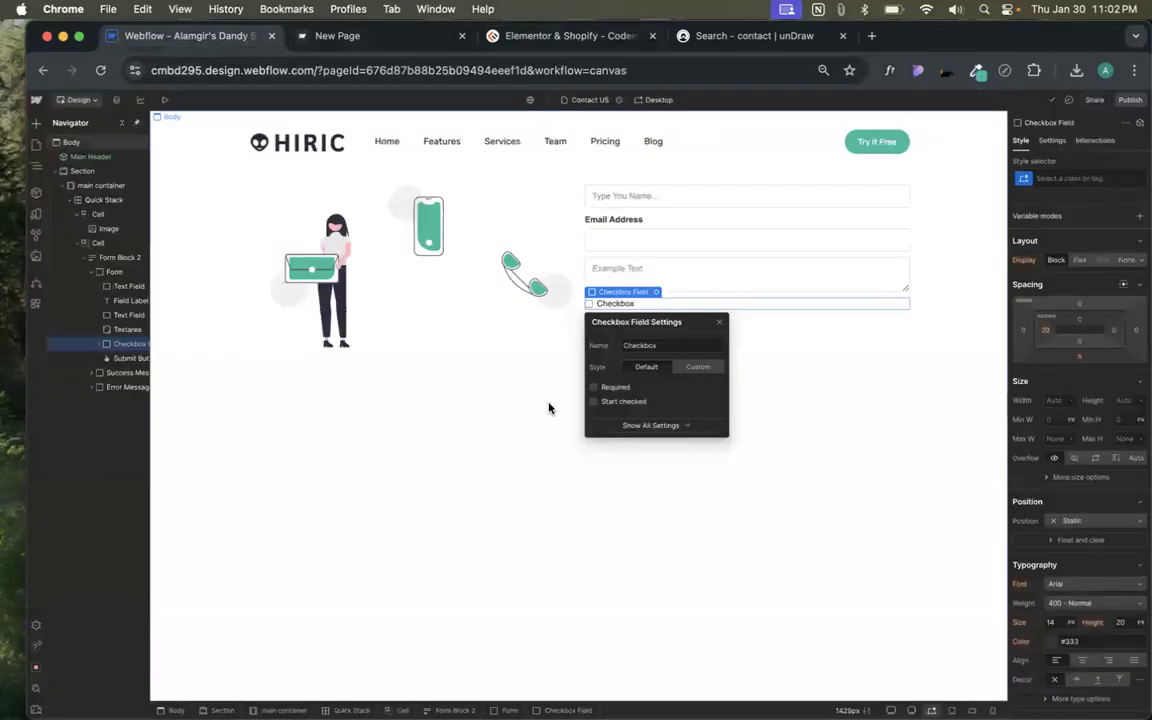
{"action": "double_click", "coordinate": [668, 304]}
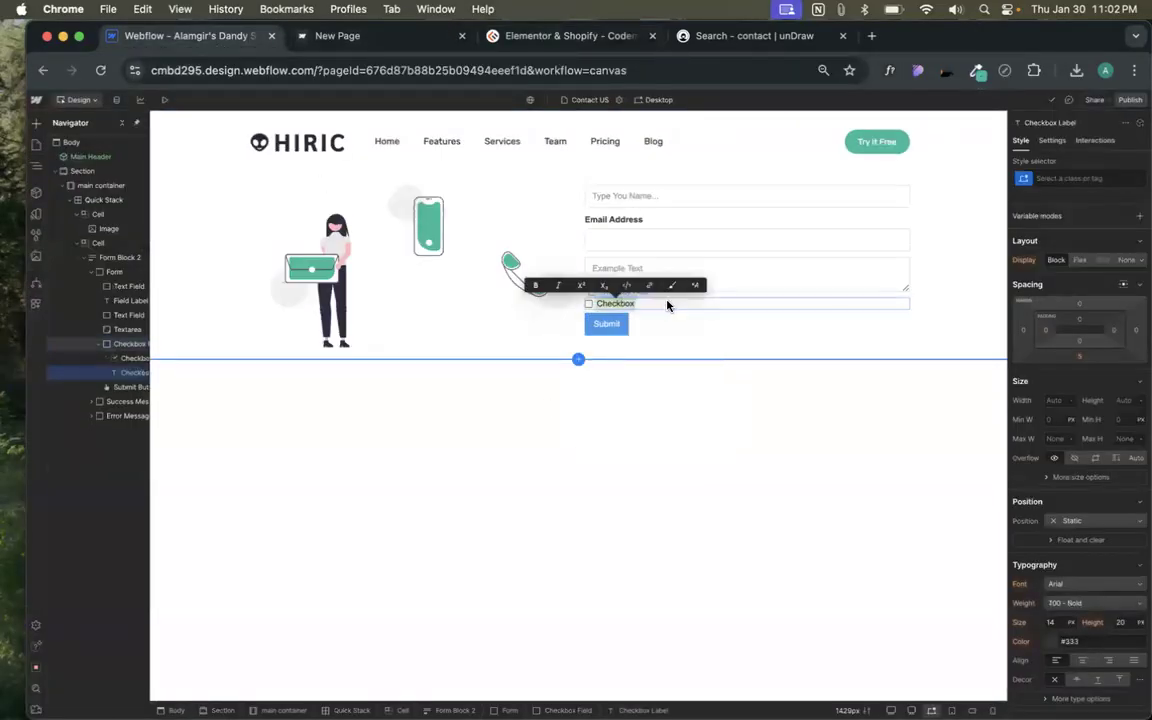
{"action": "left_click", "coordinate": [668, 305]}
{"action": "left_click", "coordinate": [657, 292]}
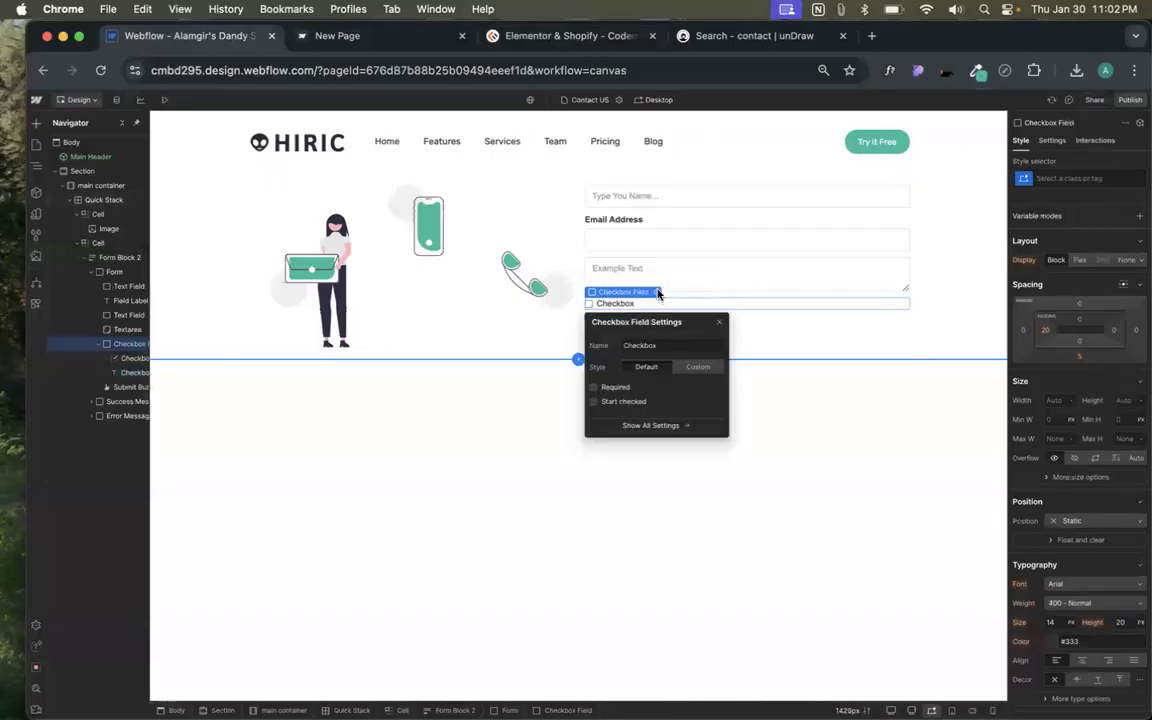
{"action": "left_click", "coordinate": [593, 387]}
{"action": "left_click", "coordinate": [718, 322]}
- Add three Radio Button fields between the email text field and the text area, and close the field settings
{"action": "left_click", "coordinate": [36, 123]}
{"action": "scroll", "coordinate": [134, 391], "scroll_direction": "down", "scroll_amount": 3}
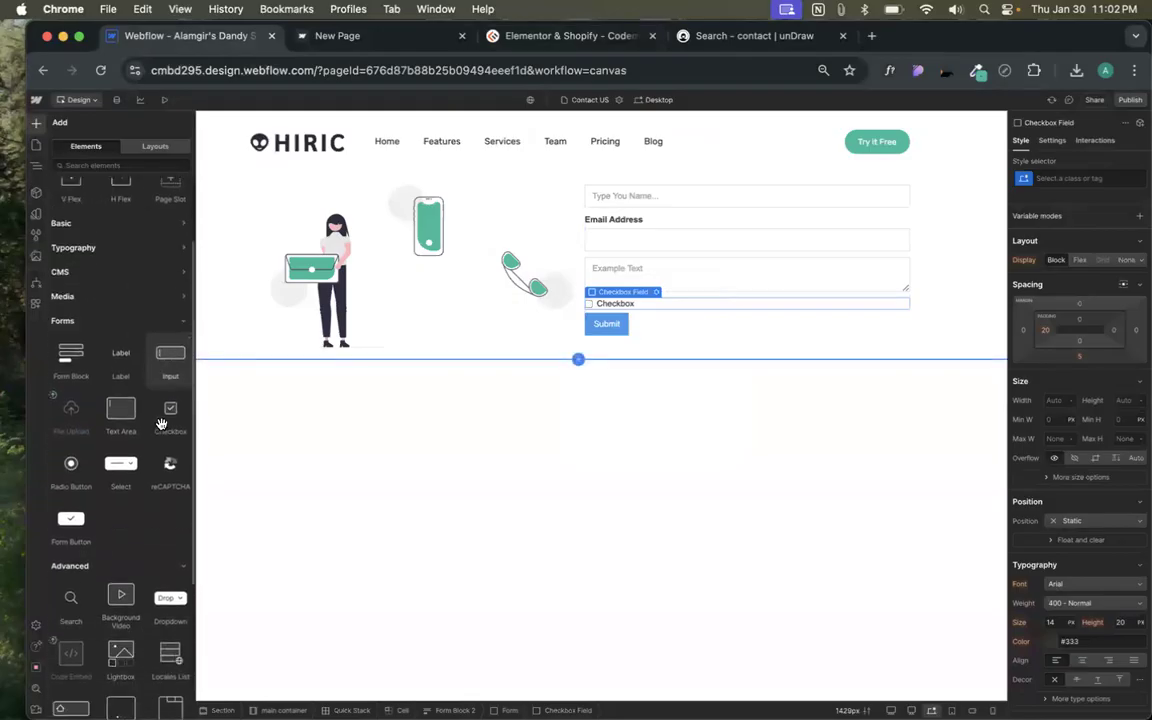
{"action": "scroll", "coordinate": [158, 428], "scroll_direction": "down", "scroll_amount": 1}
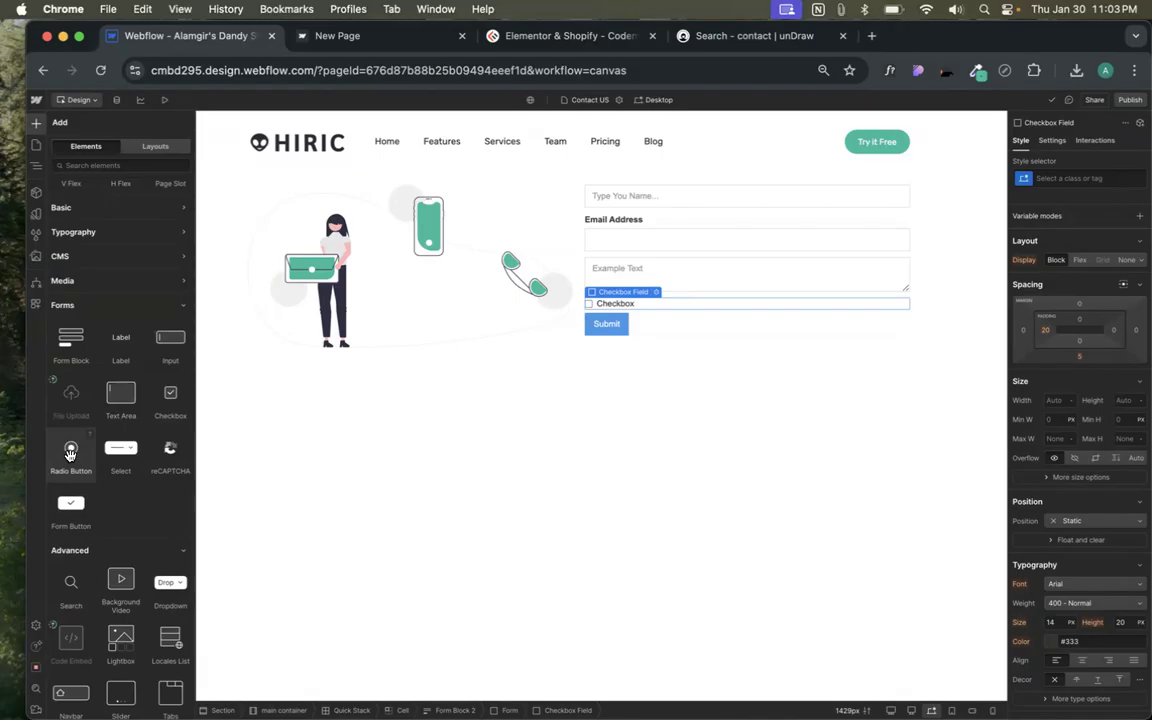
{"action": "left_click_drag", "start_coordinate": [70, 453], "coordinate": [630, 389]}
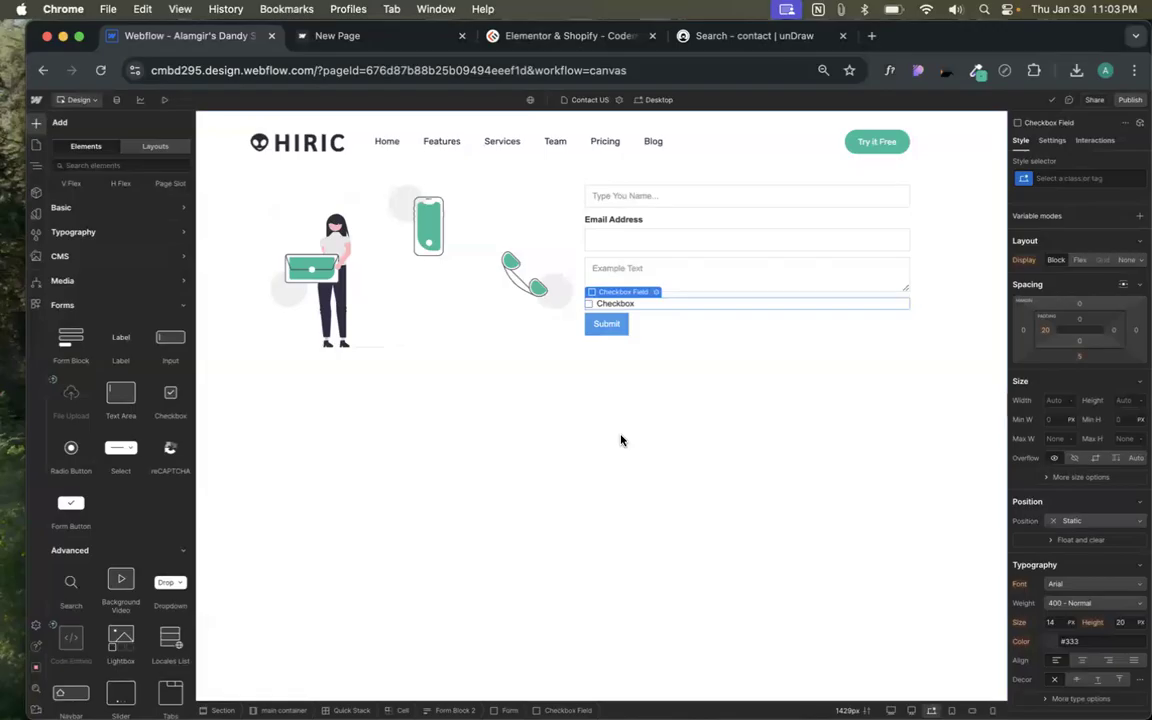
{"action": "left_click_drag", "start_coordinate": [71, 447], "coordinate": [607, 258]}
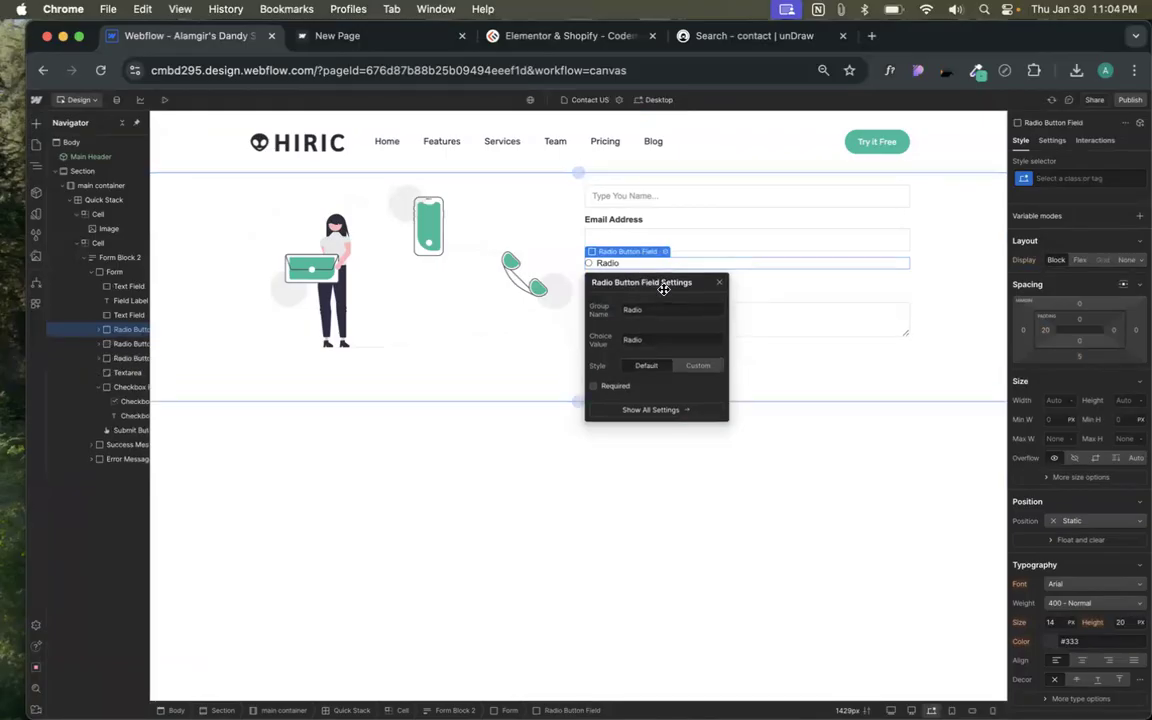
{"action": "left_click_drag", "start_coordinate": [658, 283], "coordinate": [460, 283]}
{"action": "left_click", "coordinate": [519, 285]}
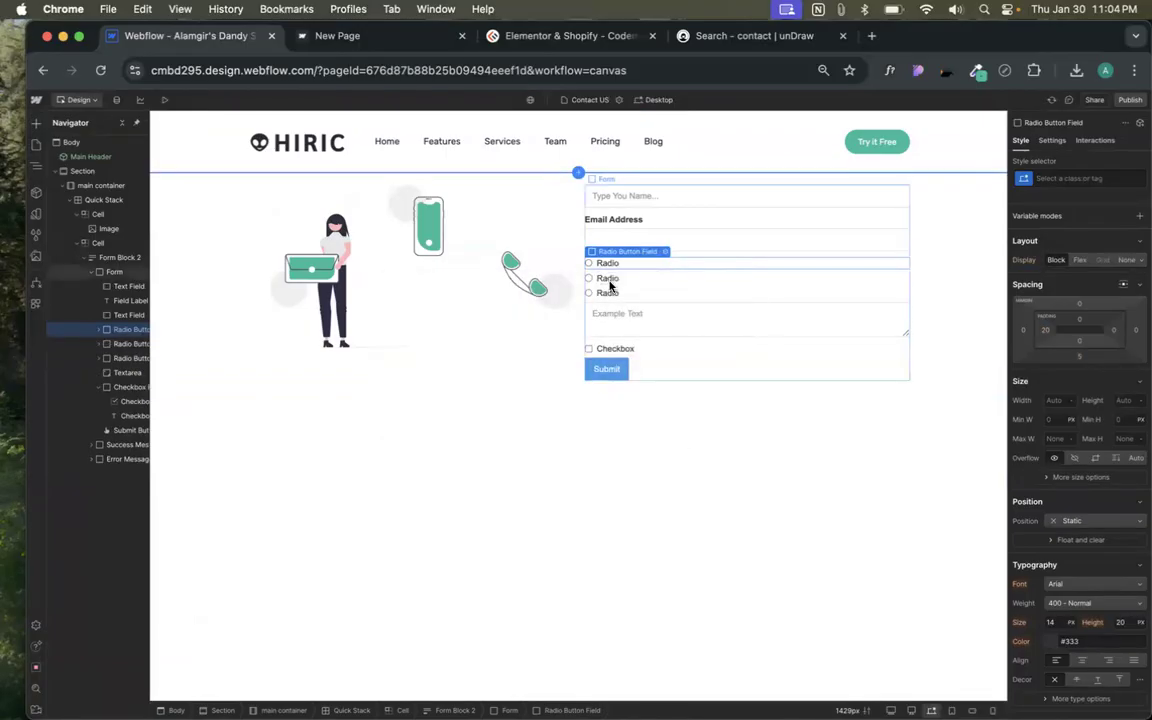
- Change the first radio button's label to "Option 01" and copy the label text
{"action": "double_click", "coordinate": [612, 263]}
{"action": "type", "text": "Op"}
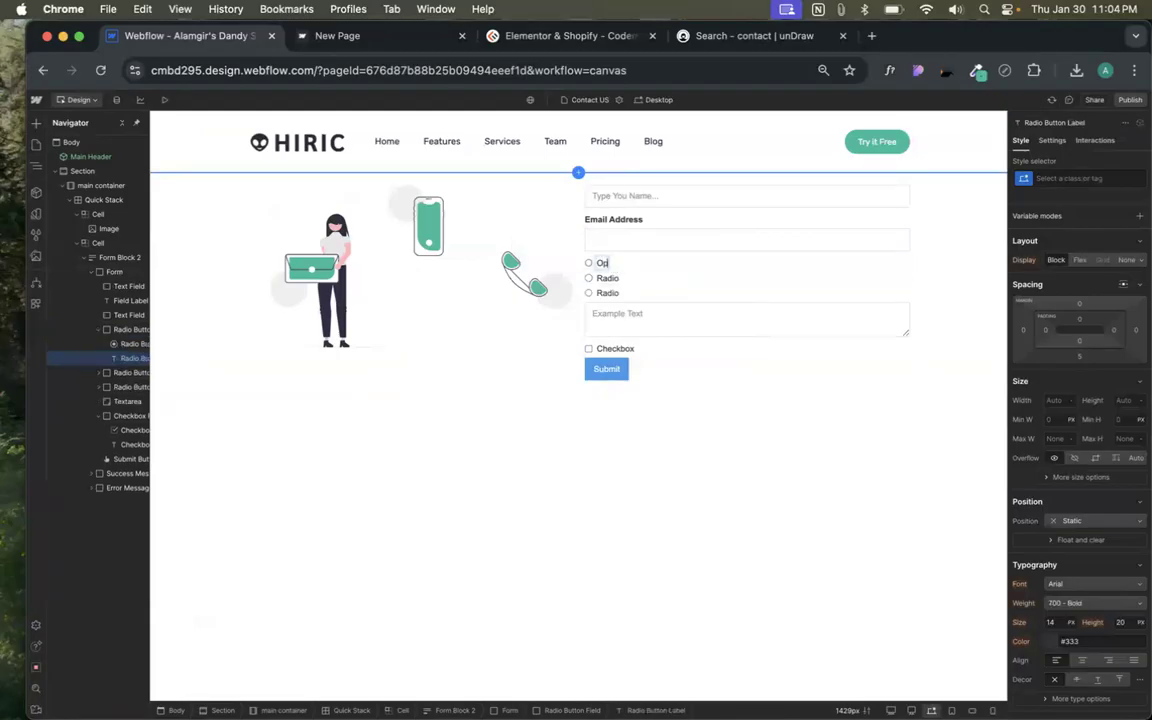
{"action": "type", "text": "tion 01"}
{"action": "key", "text": "super+a"}
{"action": "key", "text": "super+c"}
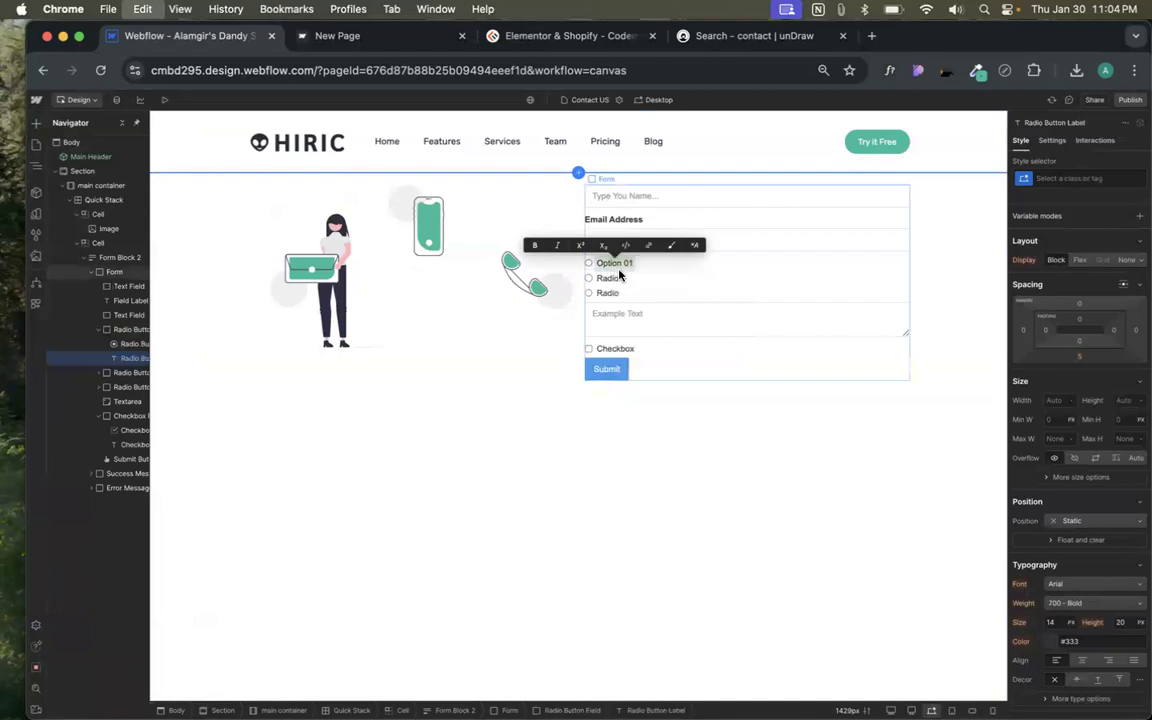
- Reuse the copied label for the other two radio buttons, changing them to "Option 02" and "Option 03"
{"action": "double_click", "coordinate": [610, 278]}
{"action": "key", "text": "super+v"}
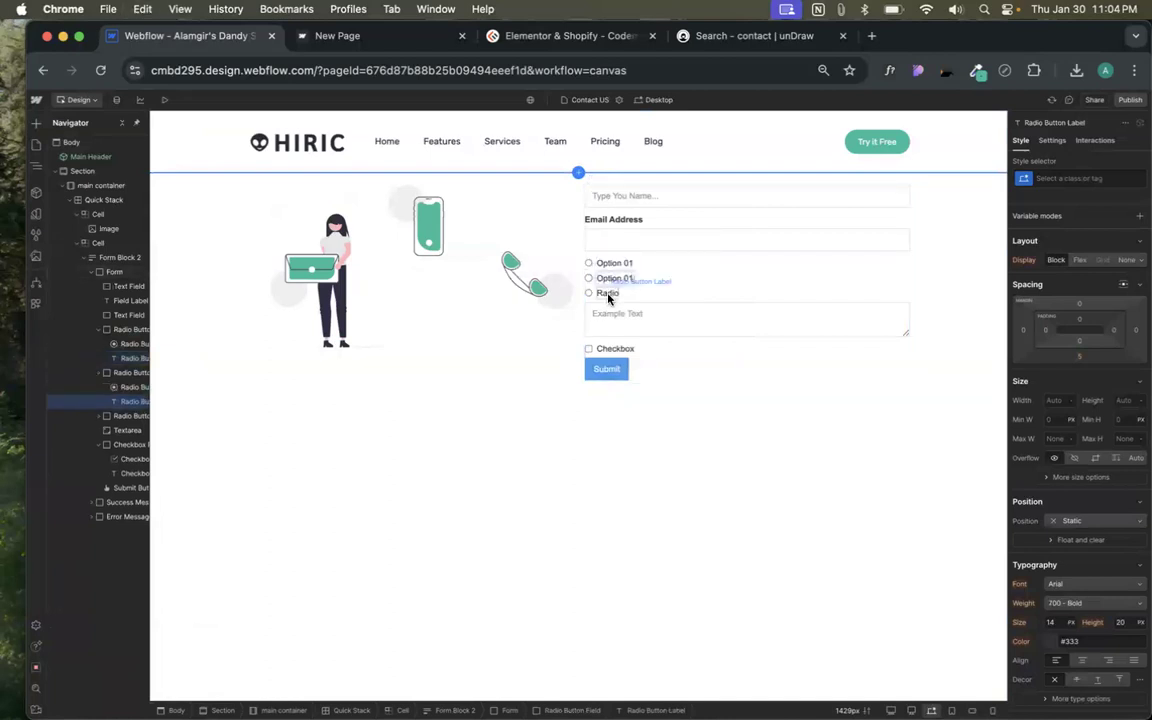
{"action": "double_click", "coordinate": [608, 294]}
{"action": "key", "text": "super+v"}
{"action": "type", "text": "3"}
{"action": "double_click", "coordinate": [612, 278]}
{"action": "key", "text": "BackSpace"}
{"action": "type", "text": "2"}
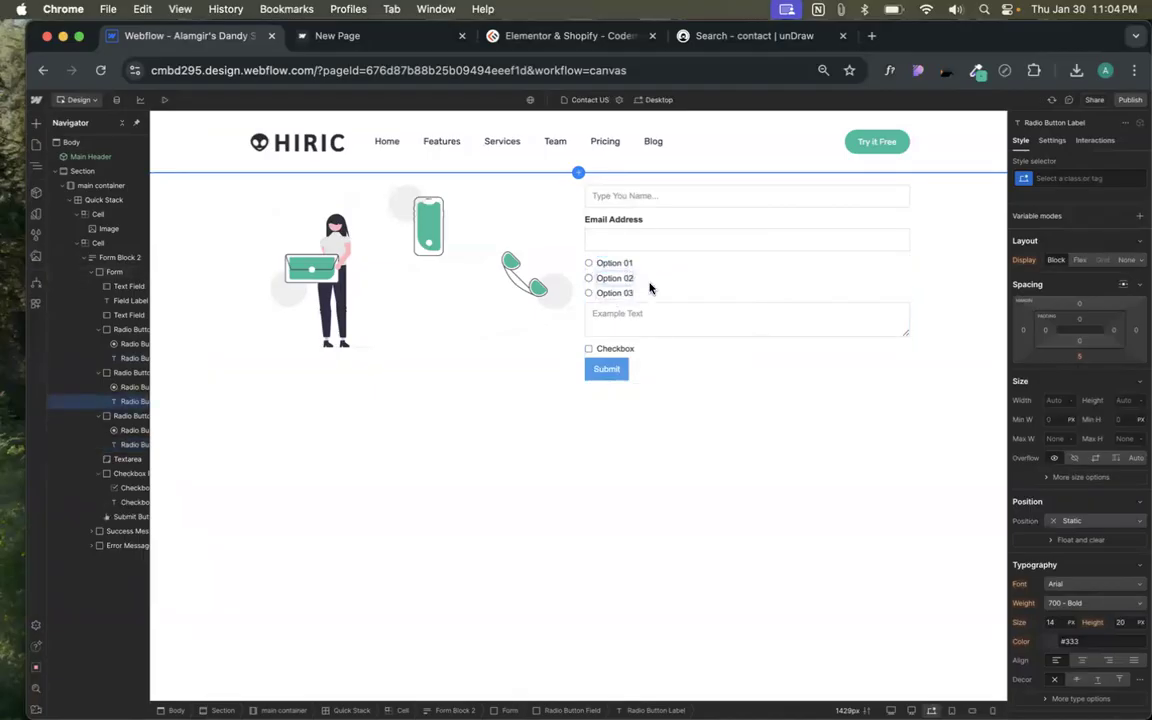
{"action": "left_click", "coordinate": [681, 296]}
{"action": "left_click", "coordinate": [628, 264]}
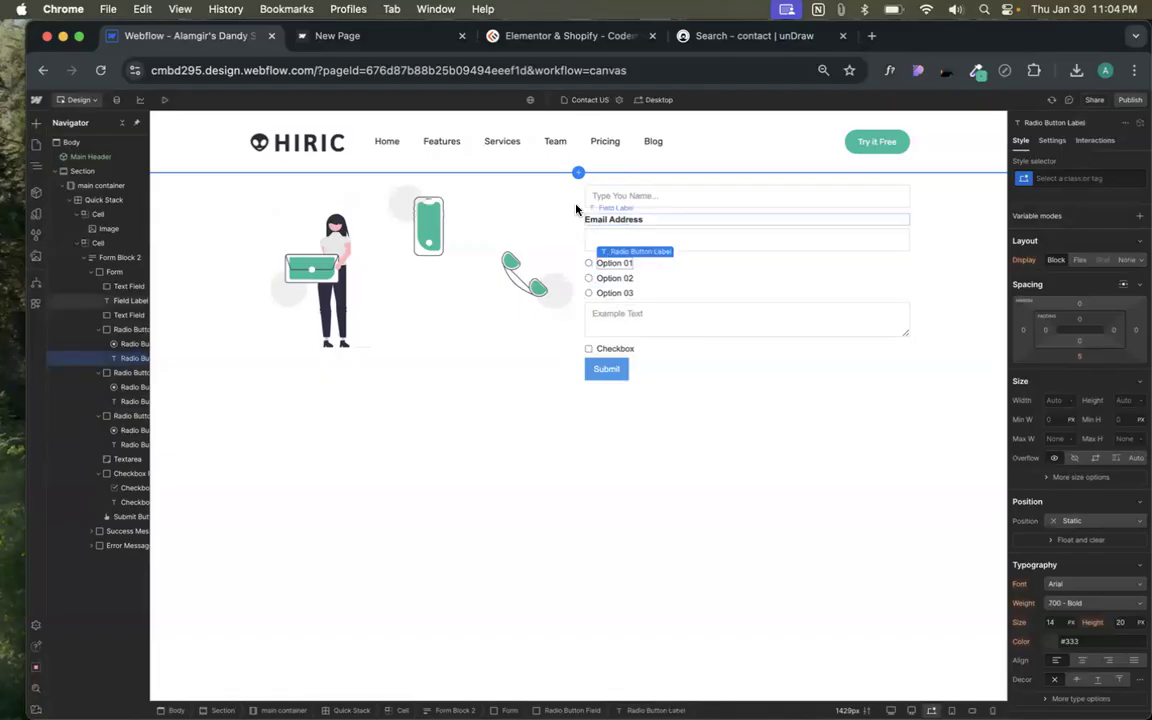
- Preview the Contact US page, return to the canvas and publish the site to the cmbd295.webflow.io staging domain
{"action": "left_click", "coordinate": [166, 101]}
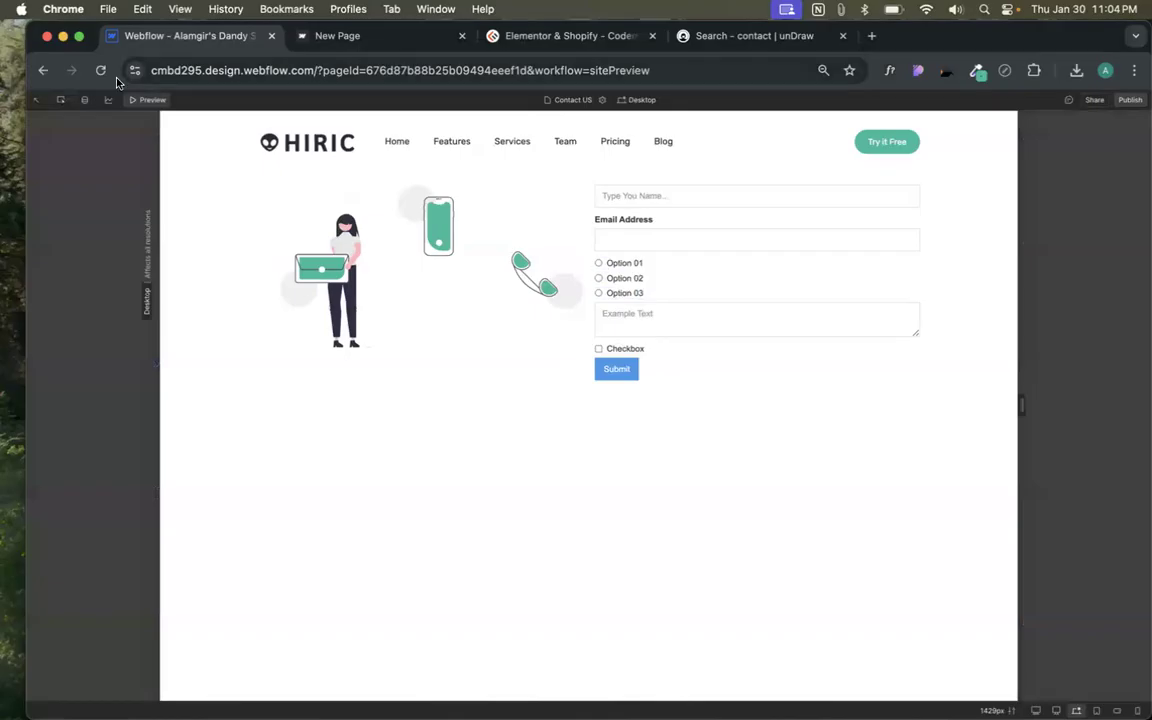
{"action": "left_click", "coordinate": [147, 100]}
{"action": "left_click", "coordinate": [1130, 99]}
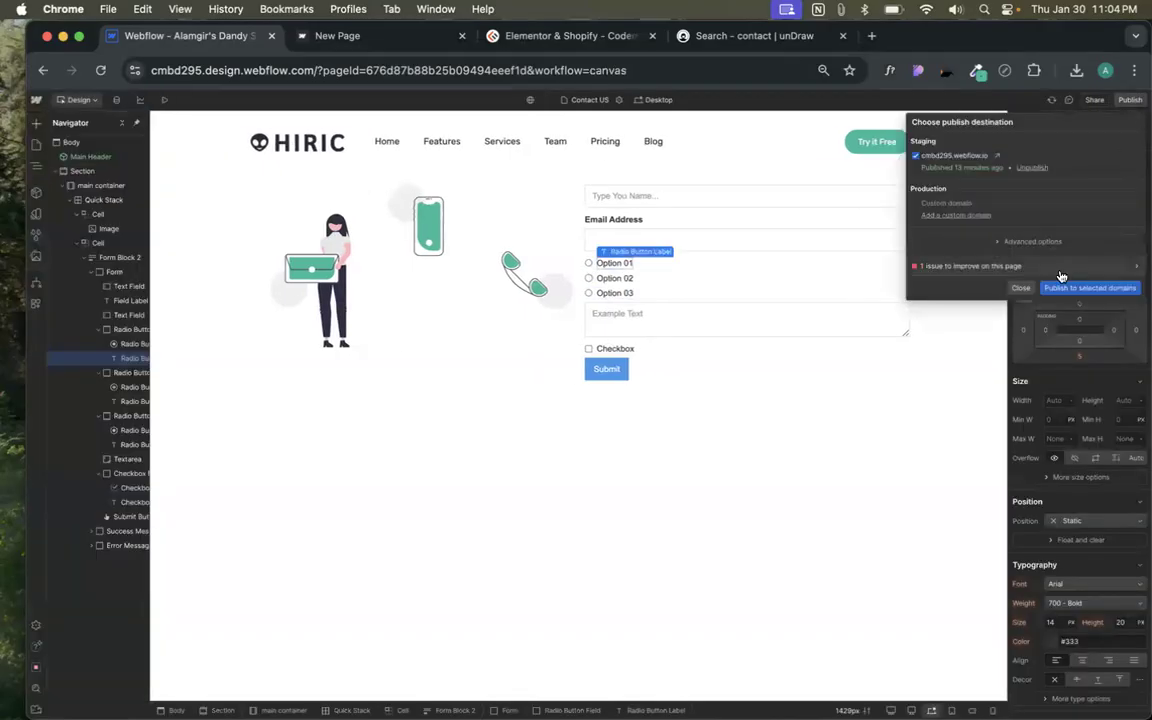
{"action": "left_click", "coordinate": [1062, 287]}
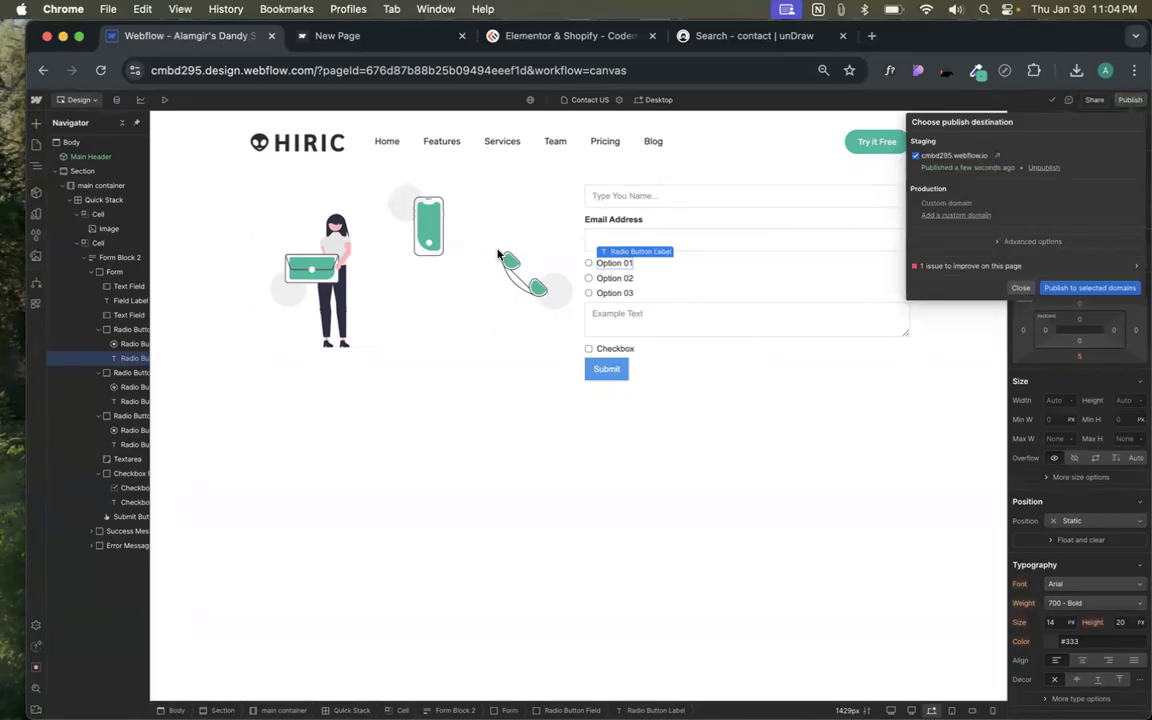
- Reload the published contact page and test selecting Option 01, Option 02 and Option 03 in turn
{"action": "left_click", "coordinate": [335, 35]}
{"action": "left_click", "coordinate": [100, 71]}
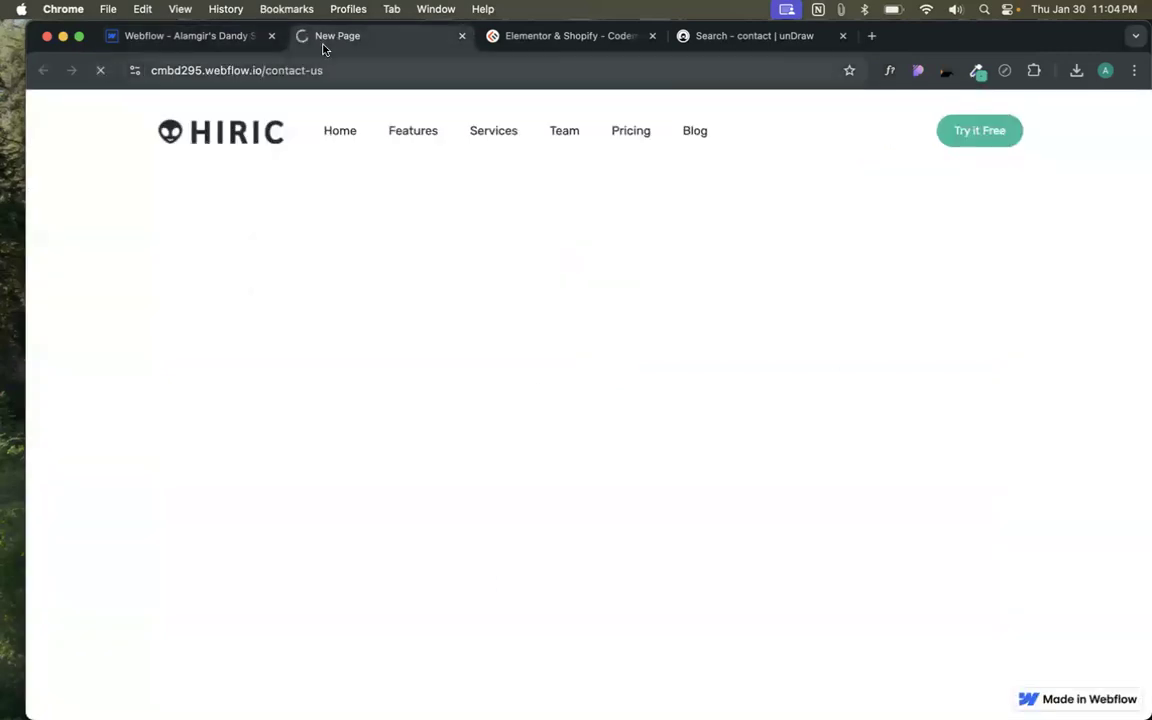
{"action": "left_click", "coordinate": [603, 292]}
{"action": "left_click", "coordinate": [622, 315]}
{"action": "left_click", "coordinate": [631, 332]}
{"action": "left_click", "coordinate": [630, 314]}
{"action": "left_click", "coordinate": [629, 296]}
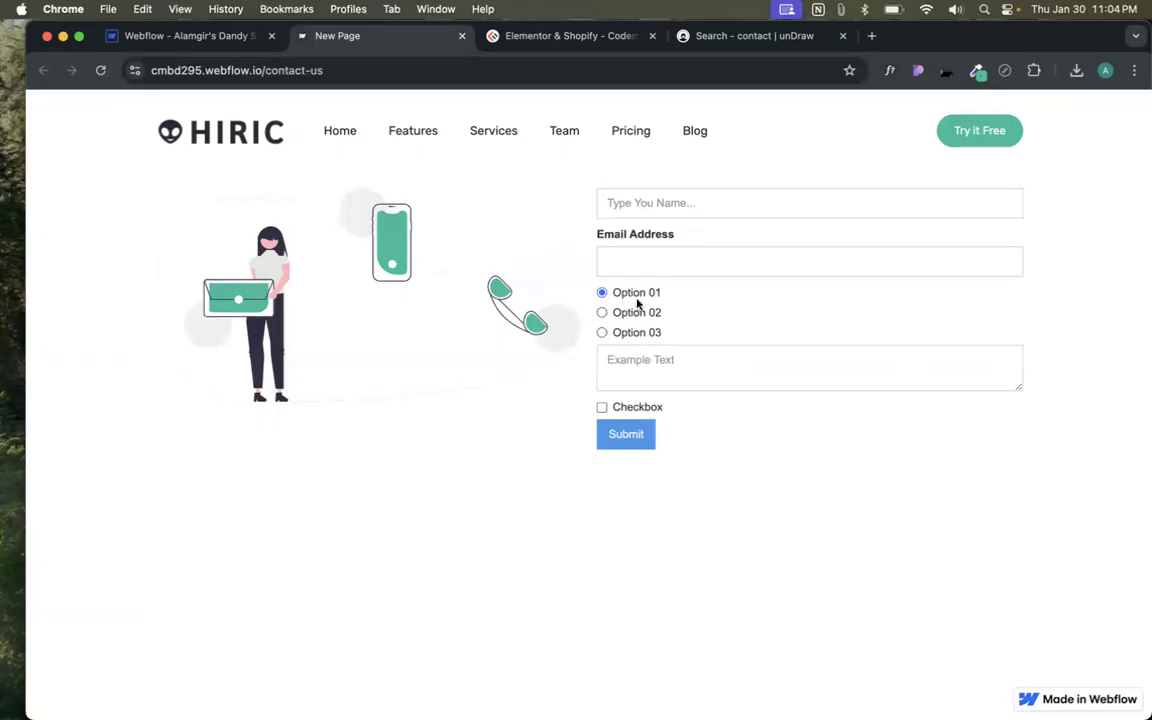
- Switch back to the Webflow designer and set the Option 01 radio button's group name to "cmbd295"
{"action": "left_click", "coordinate": [197, 39]}
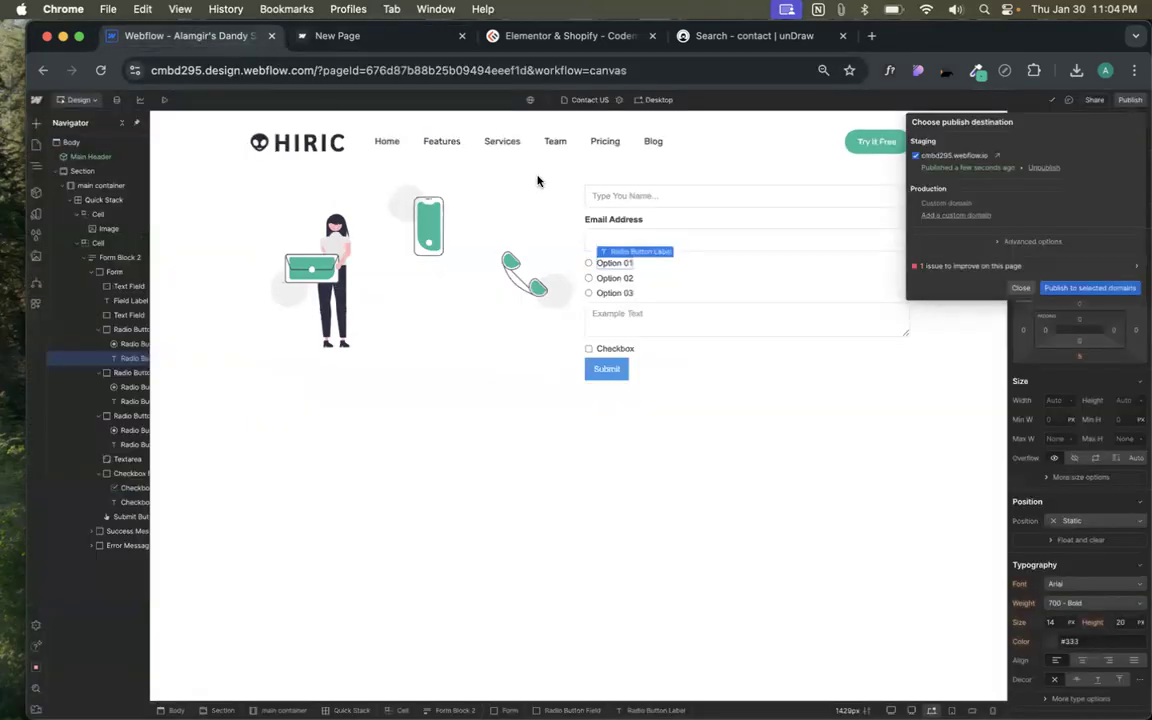
{"action": "left_click", "coordinate": [593, 264]}
{"action": "left_click", "coordinate": [630, 265]}
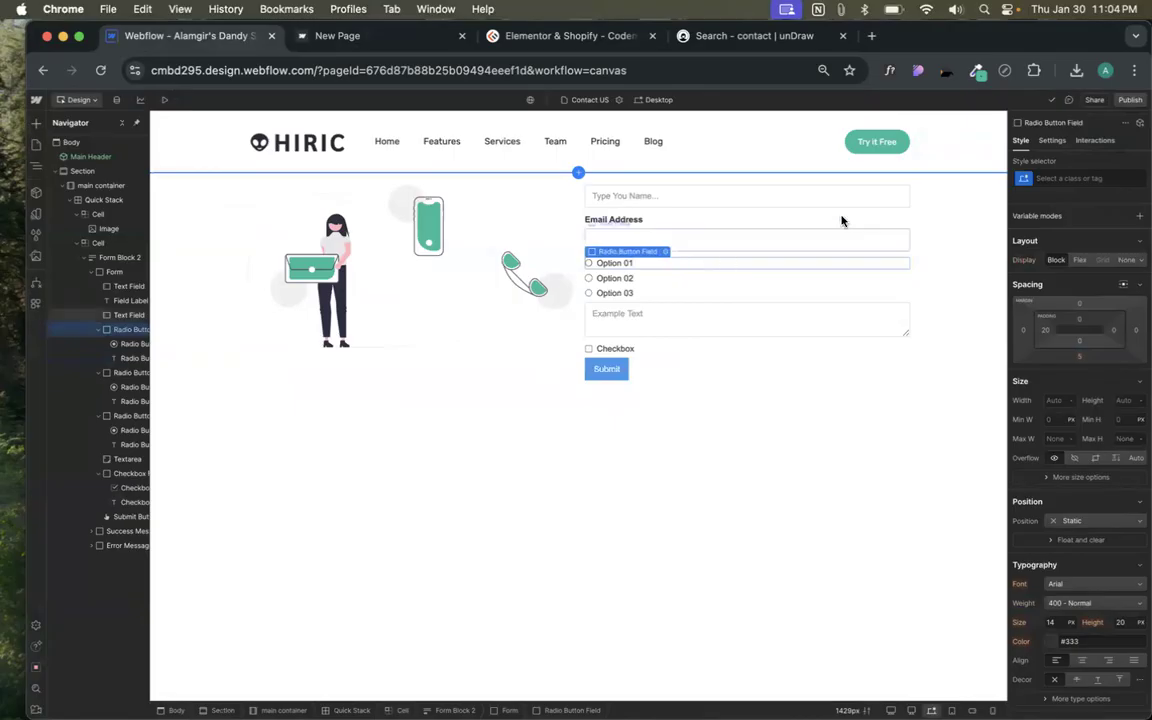
{"action": "left_click", "coordinate": [1048, 141]}
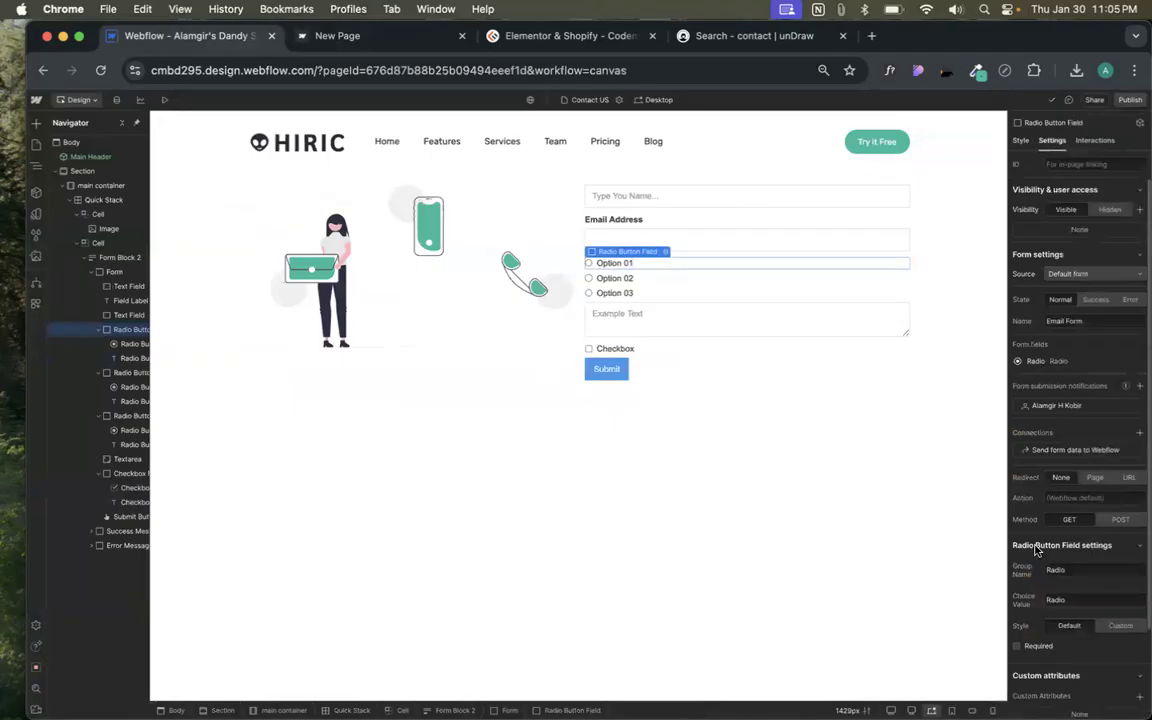
{"action": "scroll", "coordinate": [1011, 569], "scroll_direction": "up", "scroll_amount": 5}
{"action": "left_click_drag", "start_coordinate": [627, 251], "coordinate": [652, 293]}
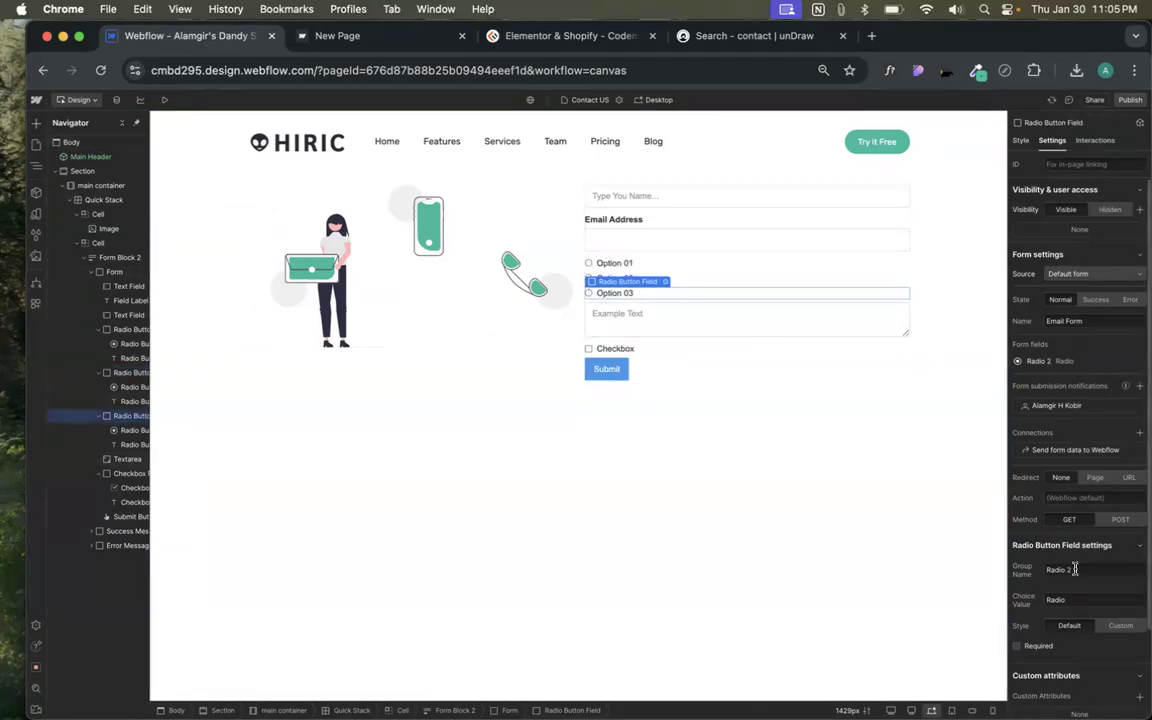
{"action": "left_click", "coordinate": [666, 261]}
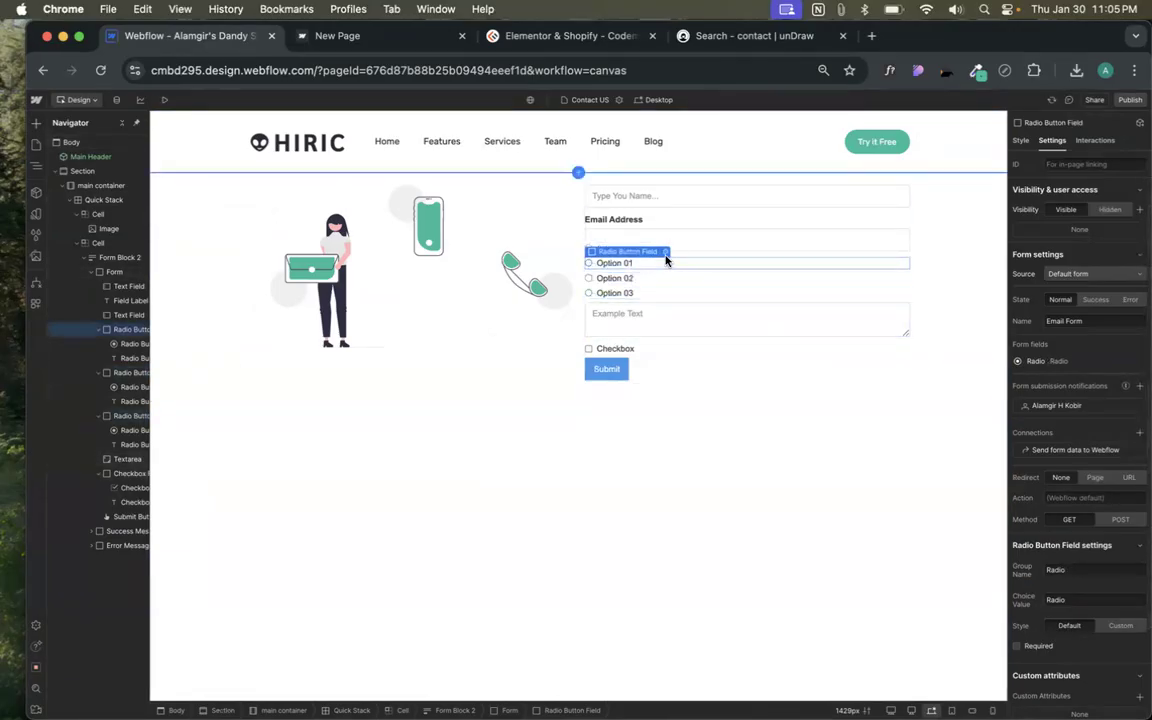
{"action": "double_click", "coordinate": [1057, 570]}
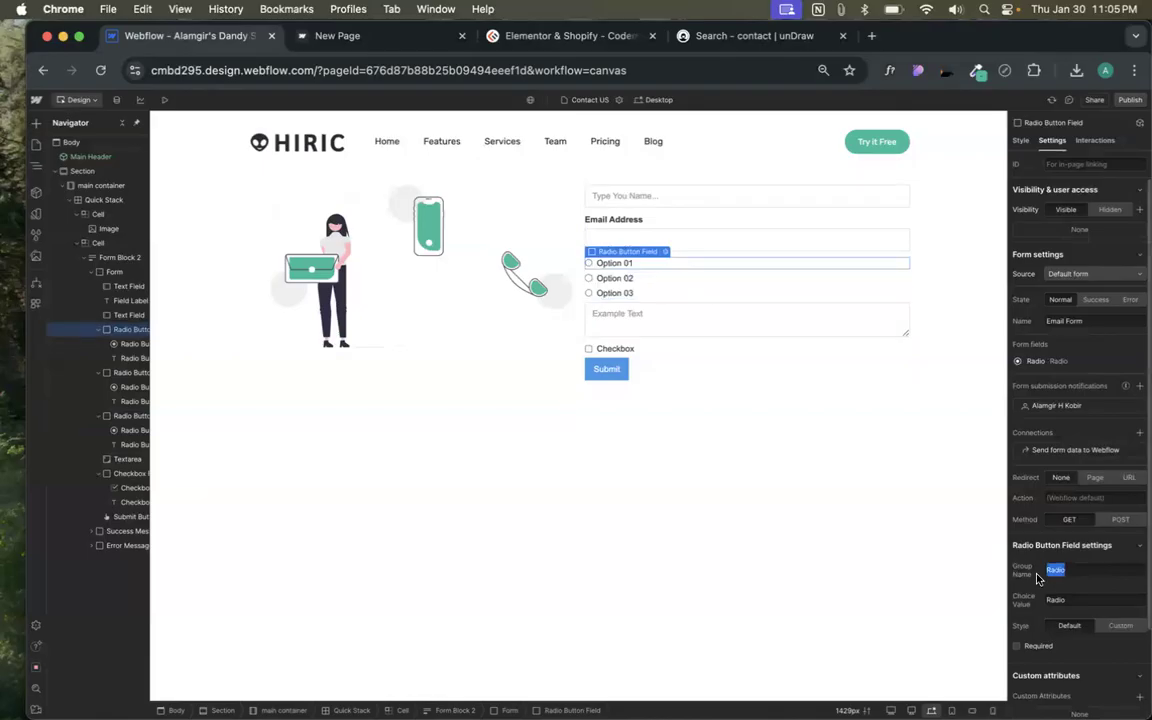
{"action": "type", "text": "cmbd295"}
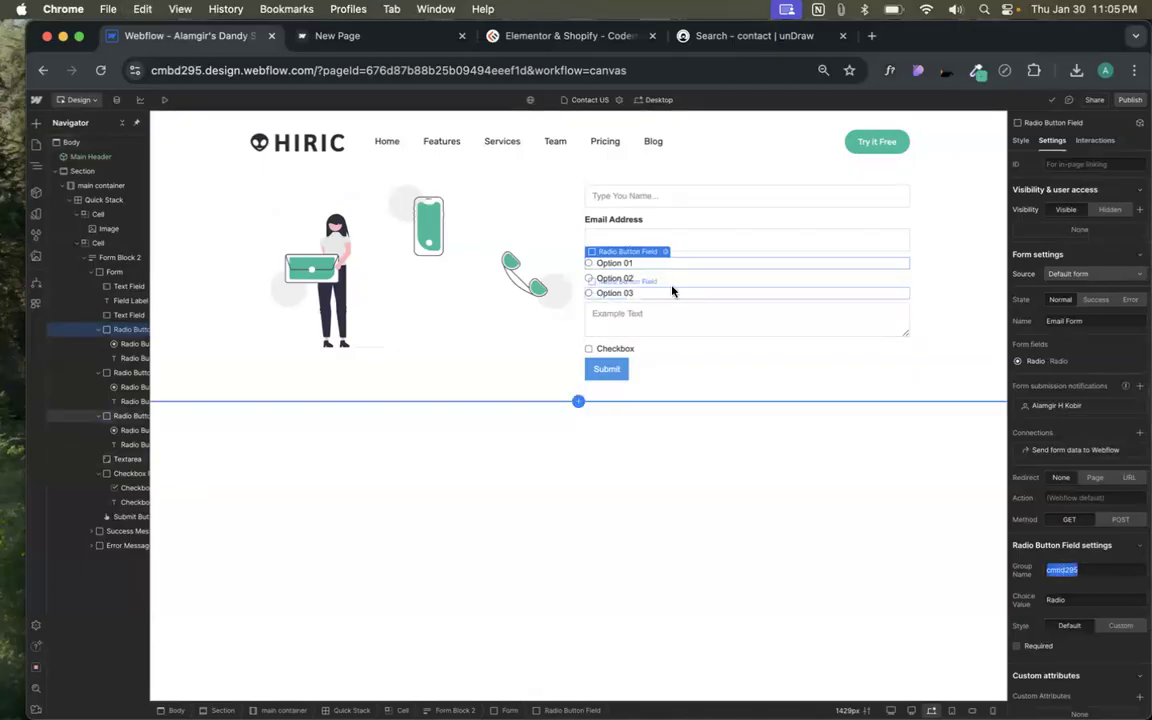
- Give the Option 02 and Option 03 radio buttons the same group name, "cmbd295"
{"action": "left_click", "coordinate": [640, 279]}
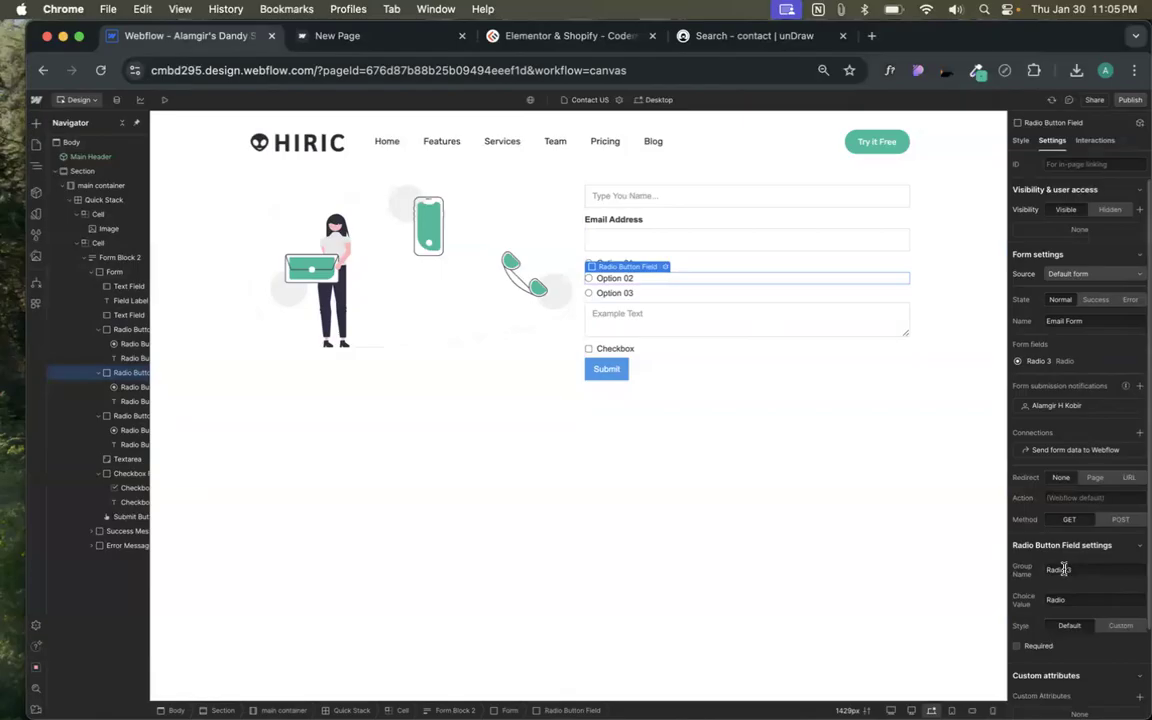
{"action": "left_click", "coordinate": [642, 293]}
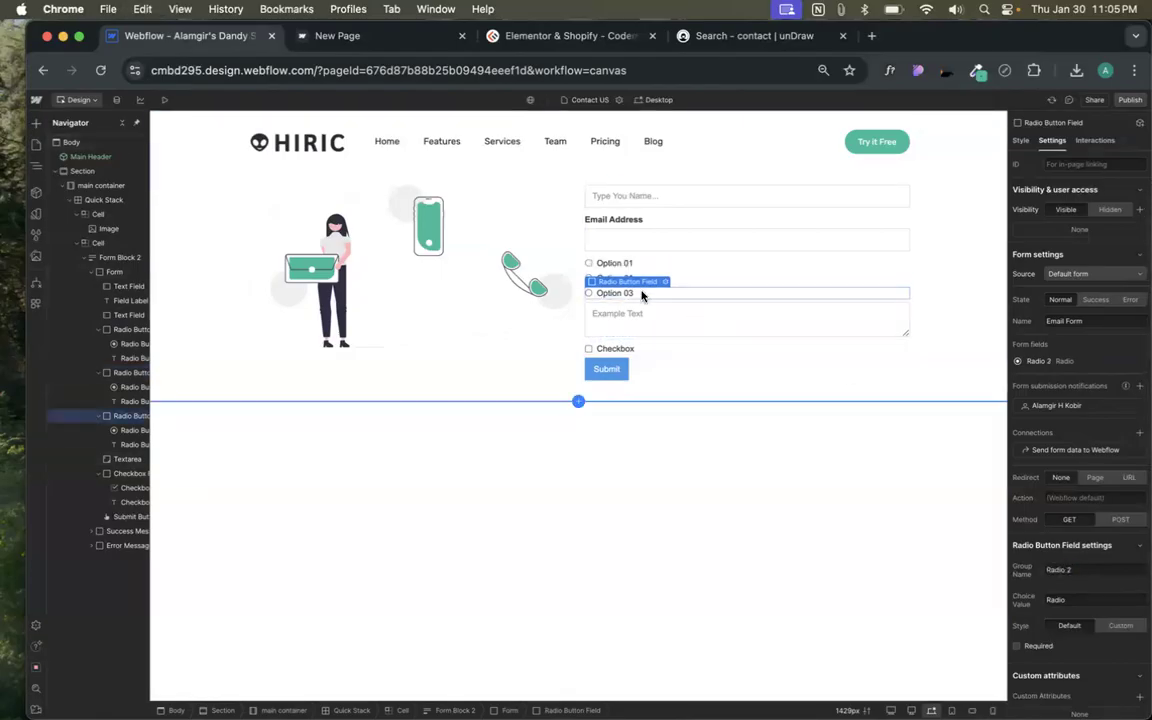
{"action": "triple_click", "coordinate": [1077, 568]}
{"action": "type", "text": "cmbd295"}
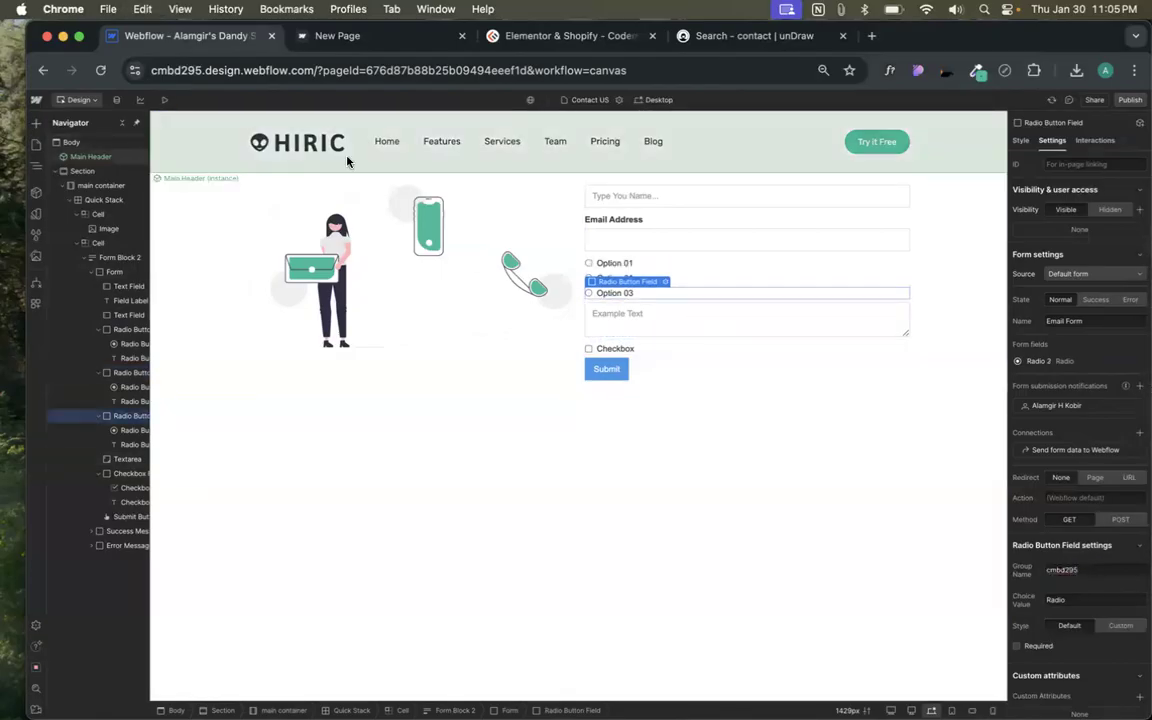
- Publish the site with the shared radio group name to the cmbd295.webflow.io staging domain
{"action": "left_click", "coordinate": [1130, 100]}
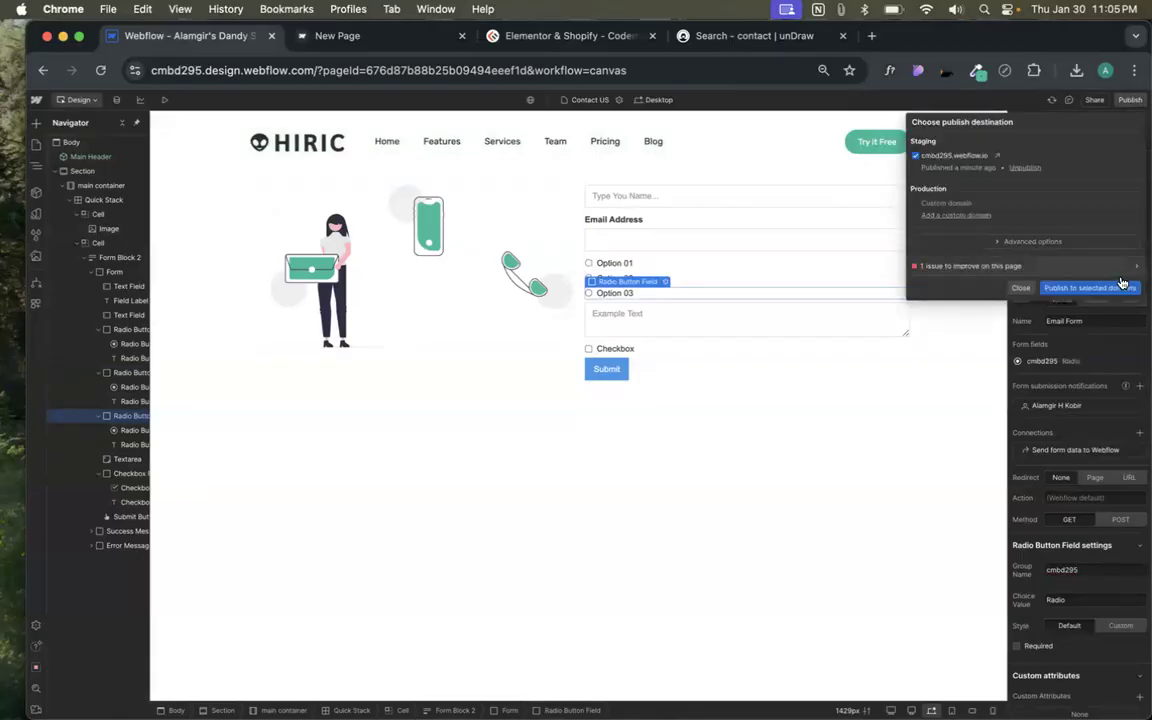
{"action": "left_click", "coordinate": [1090, 288]}
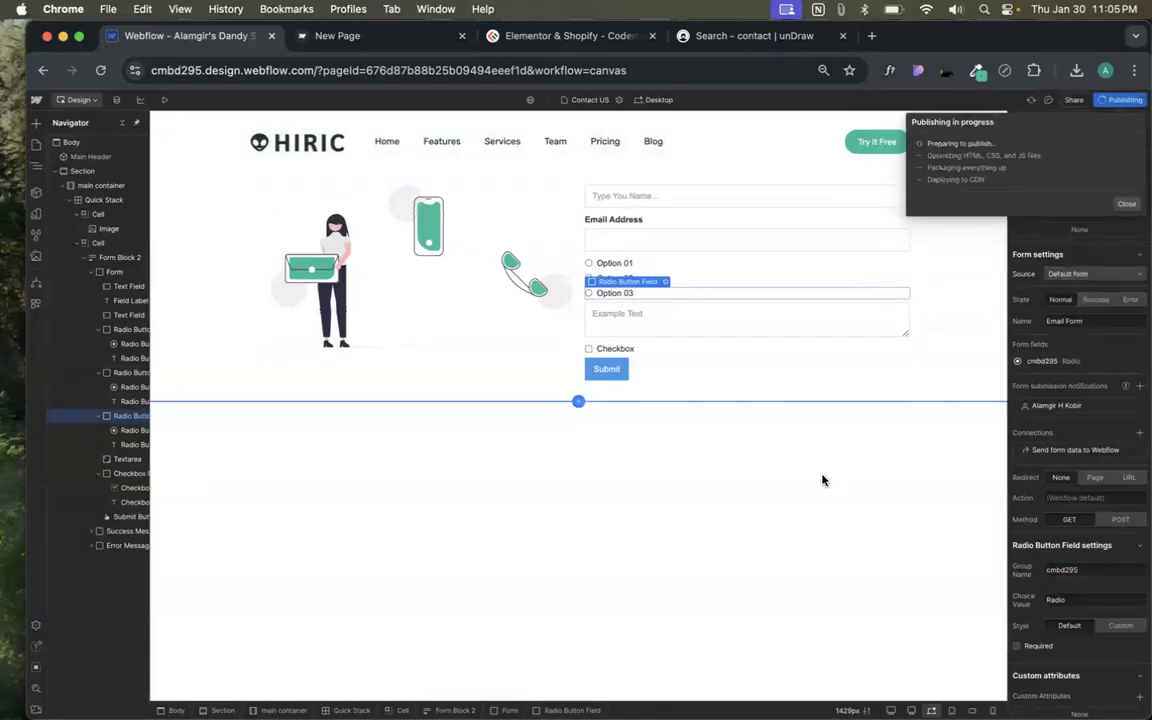
{"action": "left_click", "coordinate": [352, 37]}
{"action": "left_click", "coordinate": [220, 36]}
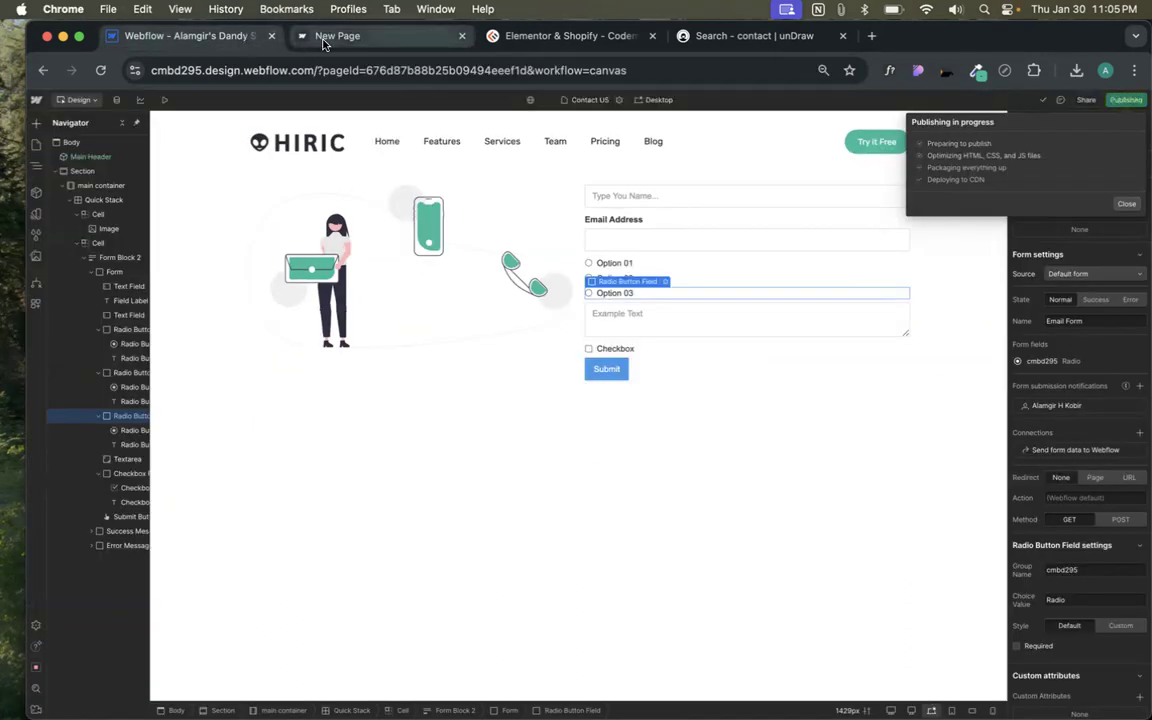
- Reload the published contact page and test switching the selection between Option 01, Option 02 and Option 03
{"action": "left_click", "coordinate": [323, 38]}
{"action": "left_click", "coordinate": [100, 70]}
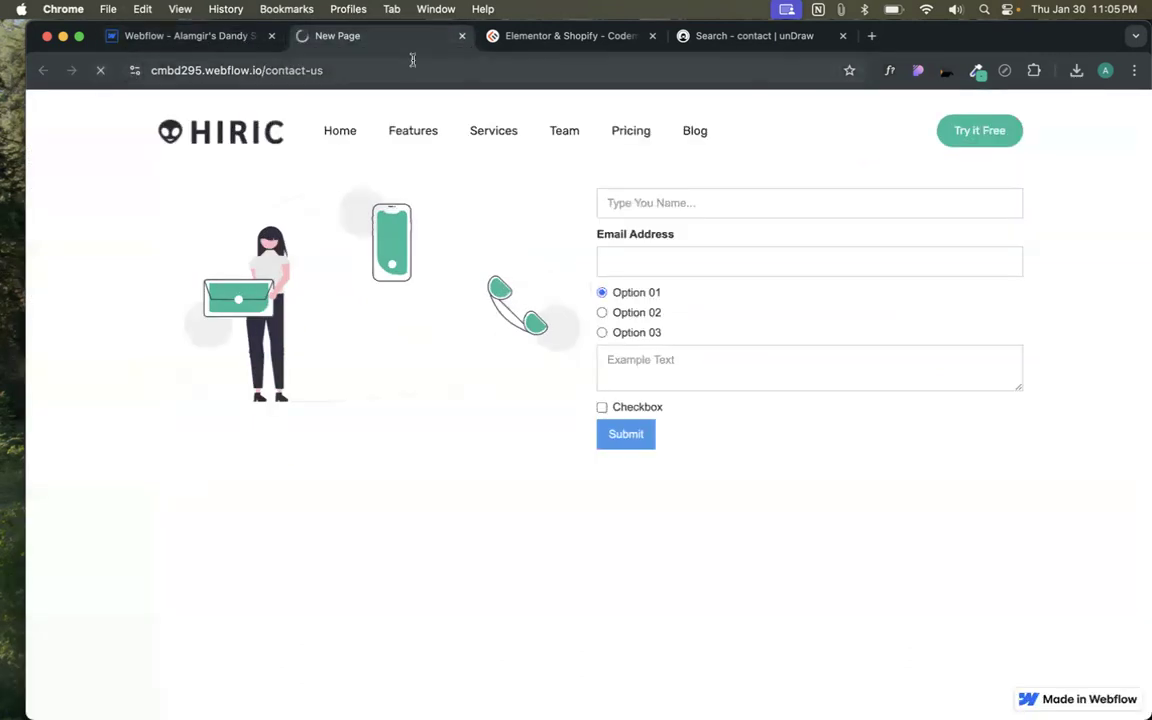
{"action": "left_click", "coordinate": [602, 293]}
{"action": "left_click", "coordinate": [602, 312]}
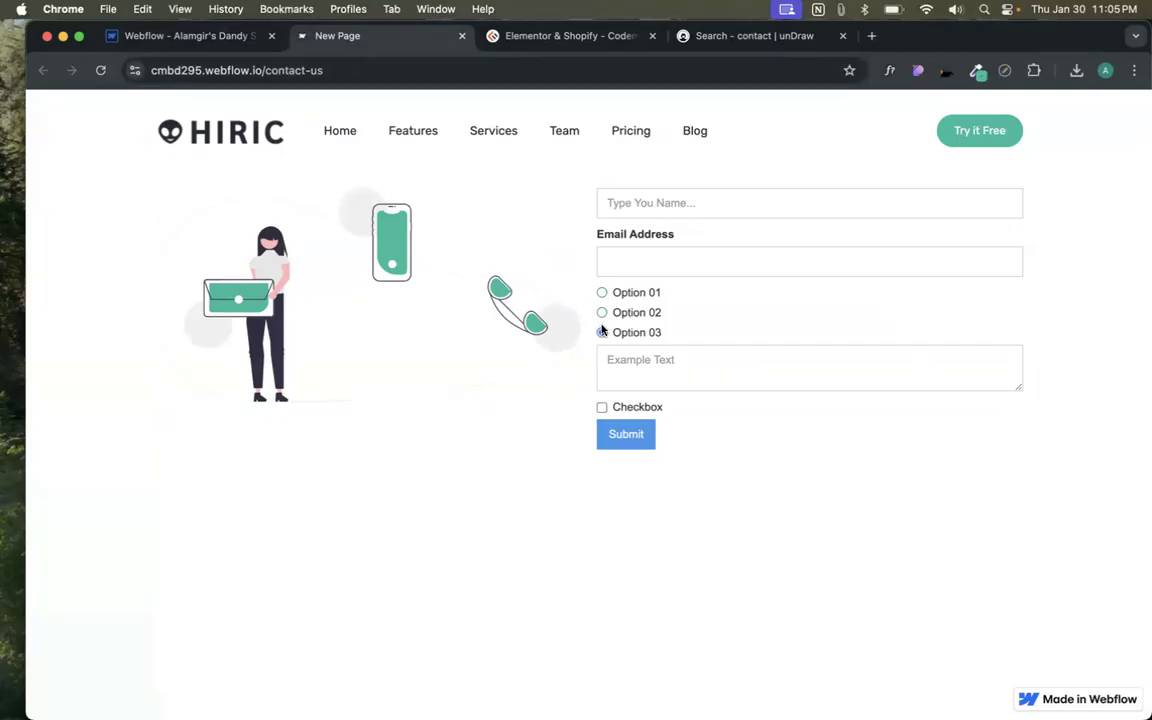
{"action": "left_click", "coordinate": [620, 312]}
{"action": "left_click", "coordinate": [620, 293]}
- In the Webflow designer, set the group name of Option 02 to "cmbd295-2" and of Option 03 to "cmbd295-3"
{"action": "left_click", "coordinate": [221, 37]}
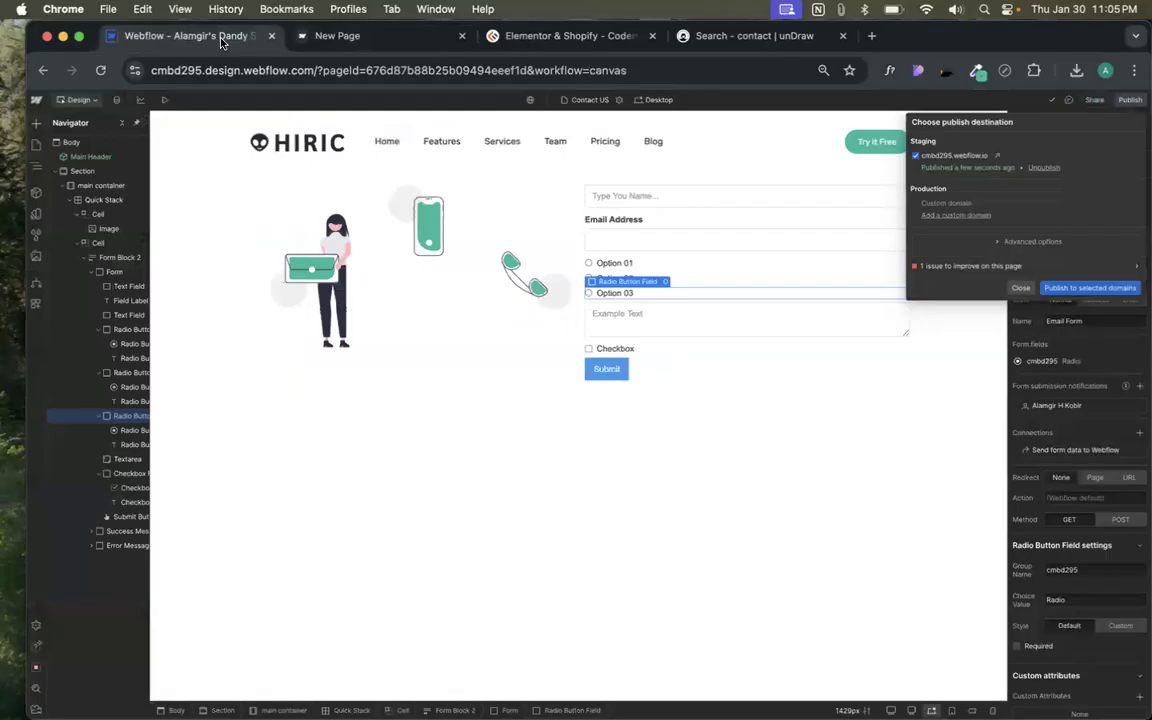
{"action": "left_click", "coordinate": [920, 499]}
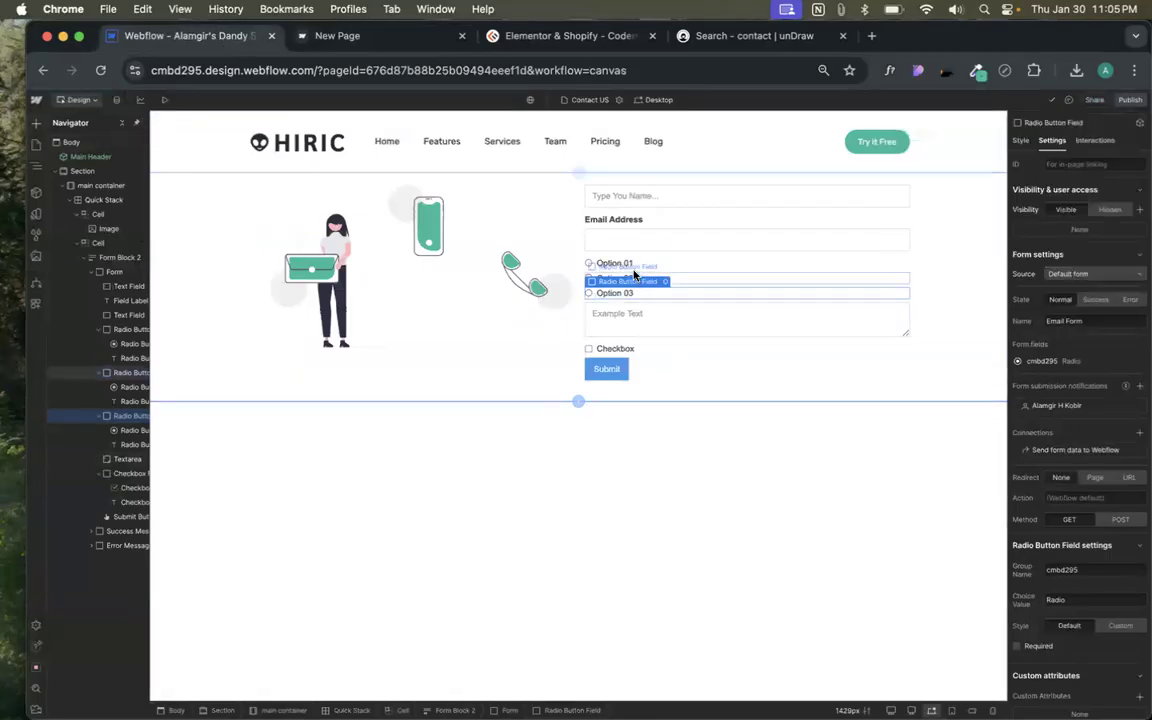
{"action": "left_click", "coordinate": [642, 265]}
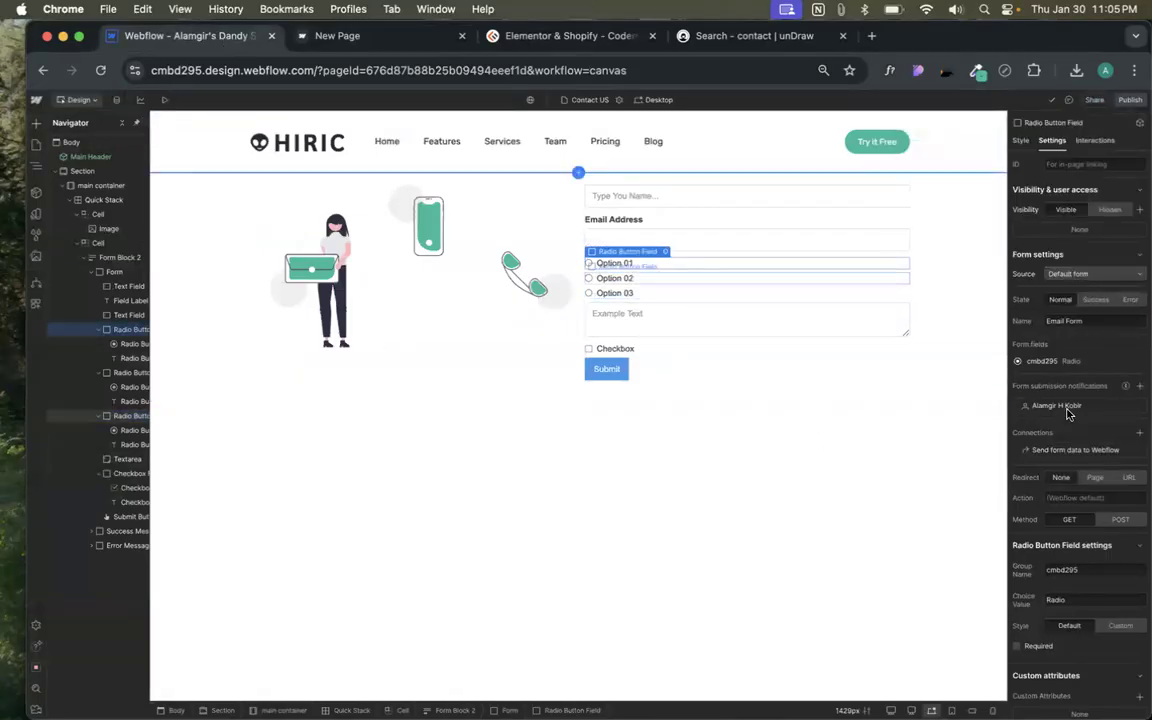
{"action": "left_click", "coordinate": [1088, 572]}
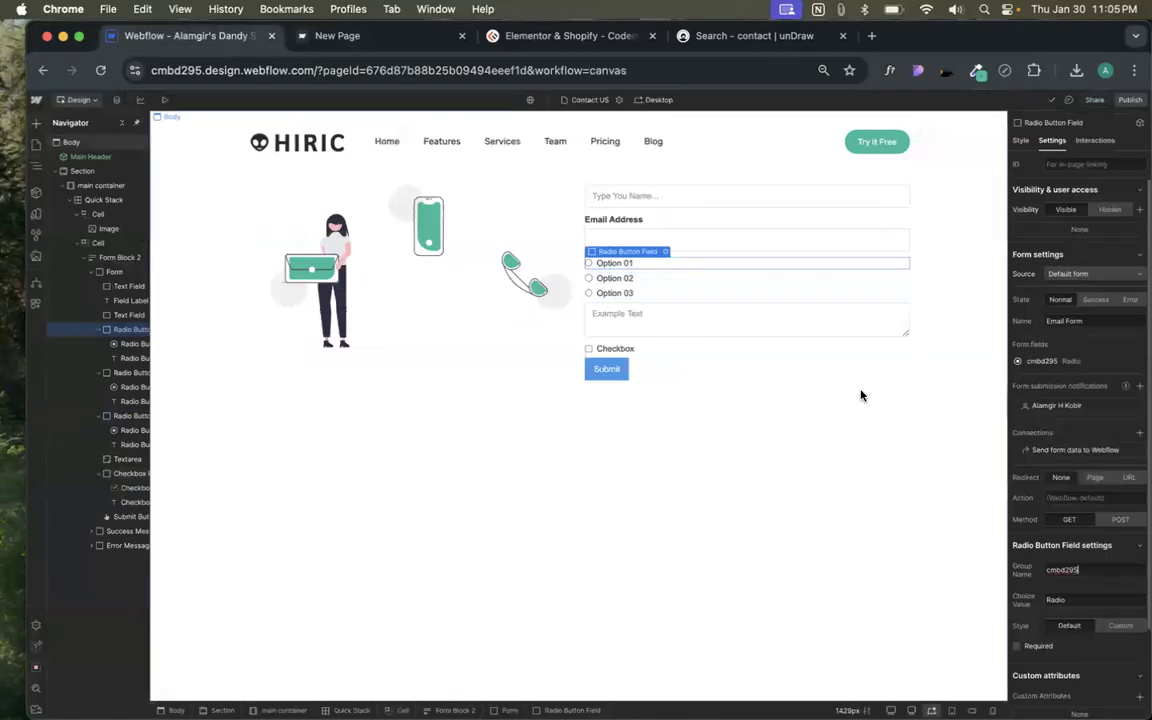
{"action": "left_click", "coordinate": [671, 280]}
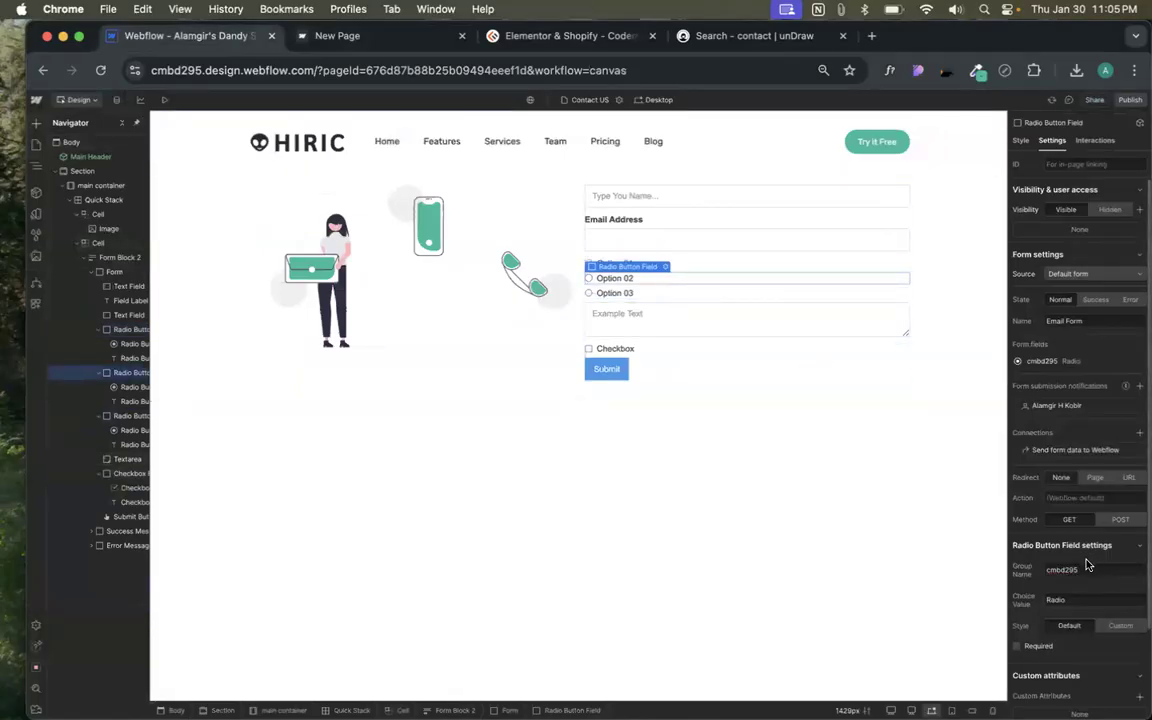
{"action": "type", "text": "-2"}
{"action": "left_click", "coordinate": [640, 297]}
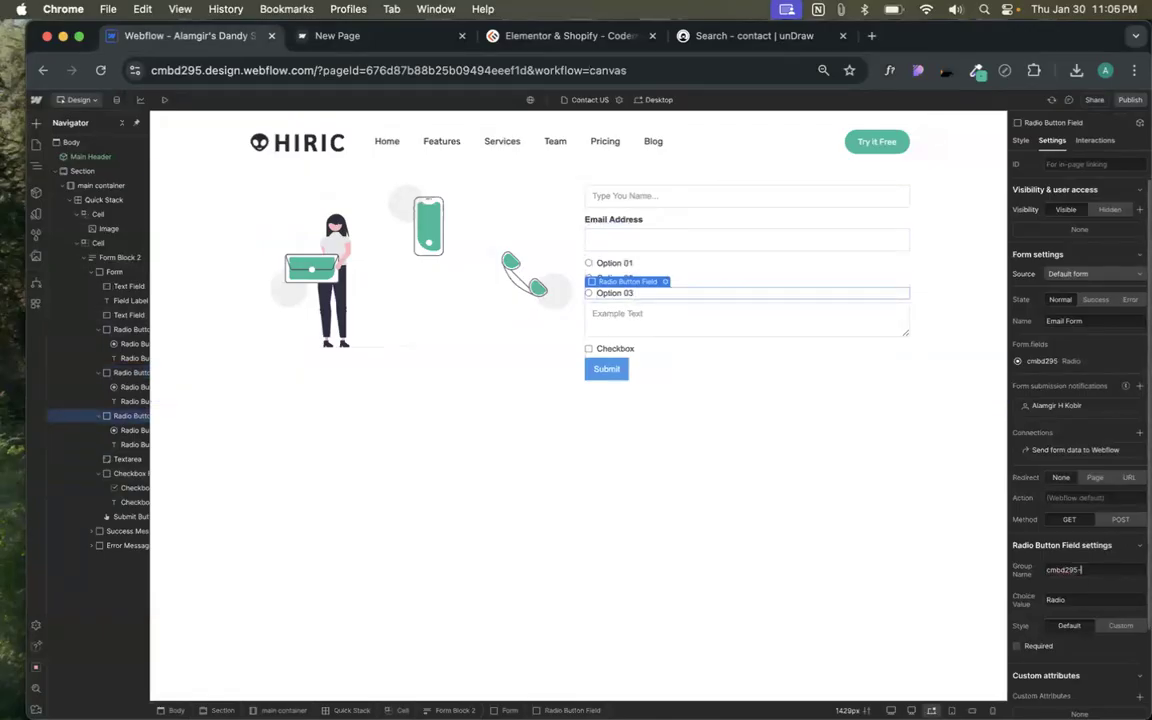
{"action": "key", "text": "BackSpace"}
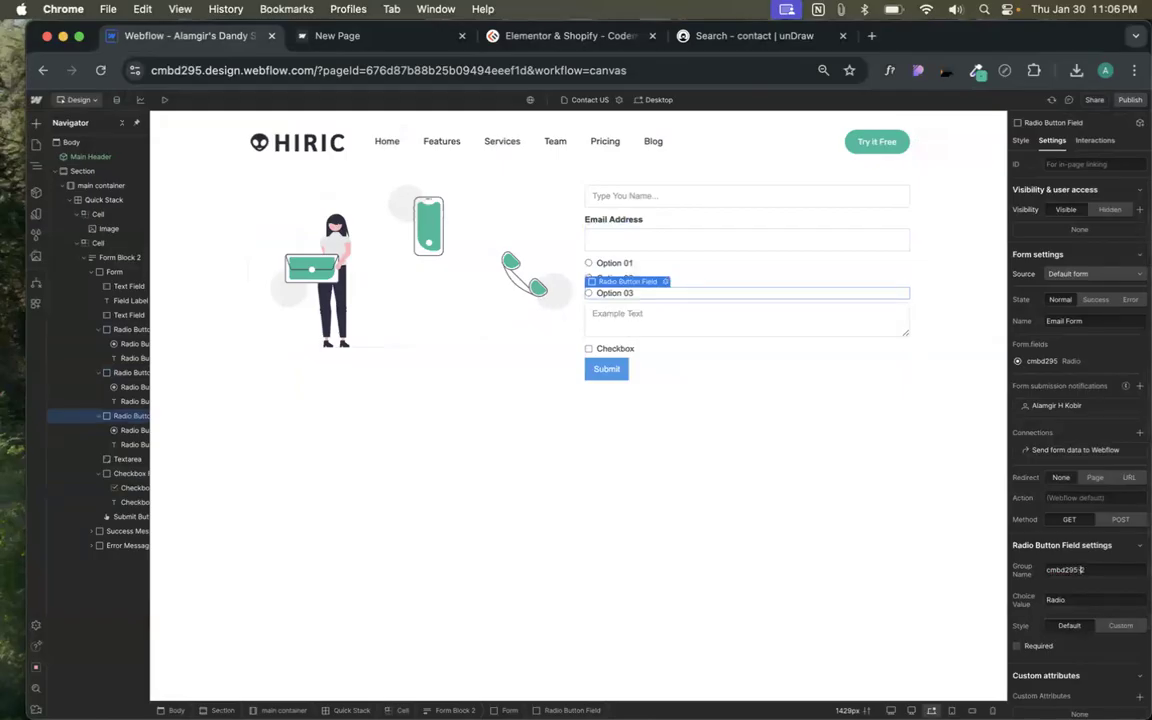
{"action": "type", "text": "3"}
- Republish the site with the separate radio group names to the cmbd295.webflow.io staging domain
{"action": "left_click", "coordinate": [1129, 99]}
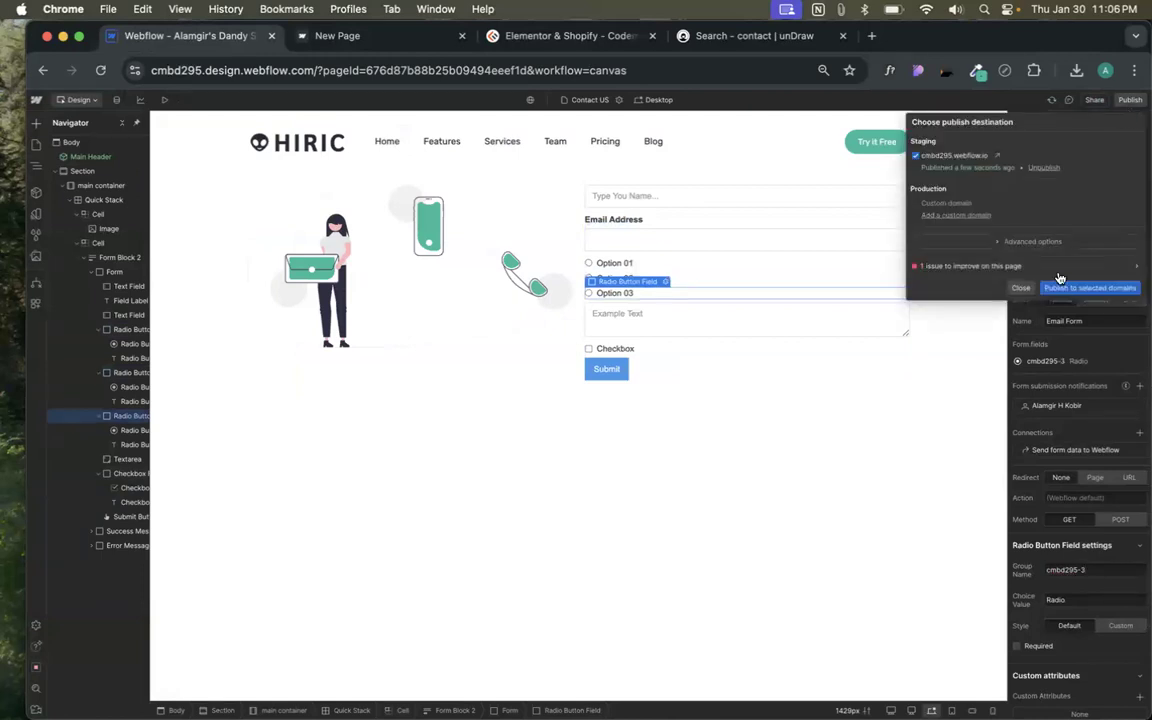
{"action": "left_click", "coordinate": [1078, 288]}
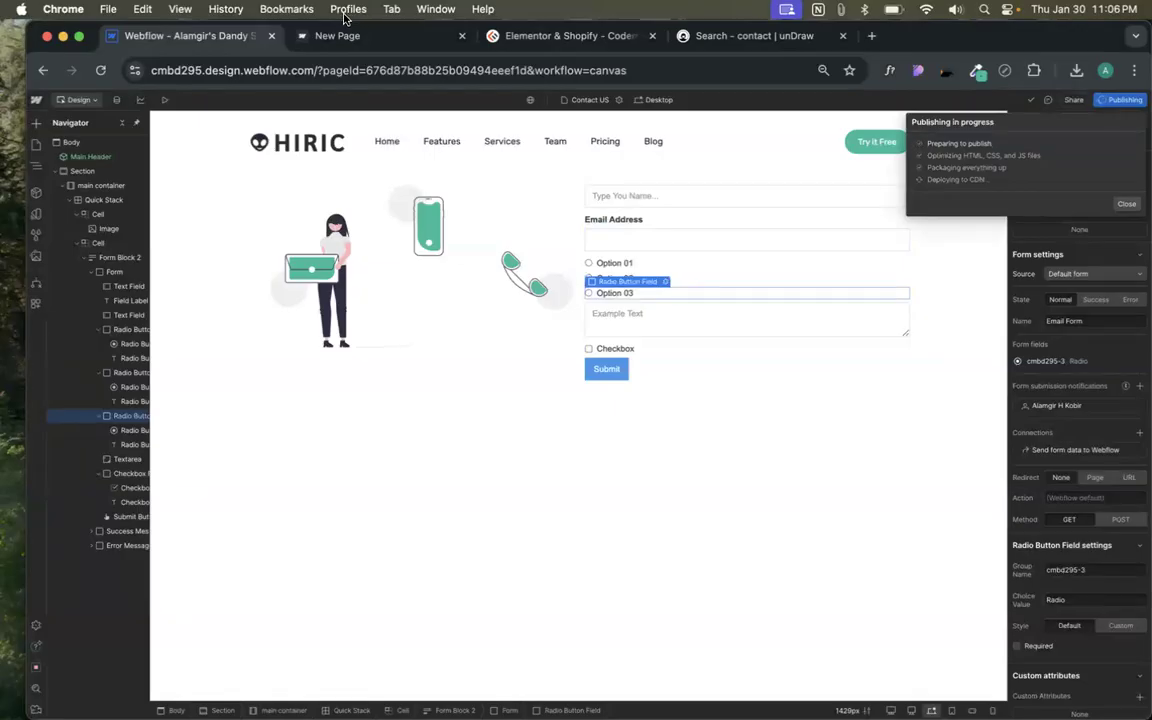
{"action": "left_click", "coordinate": [344, 12]}
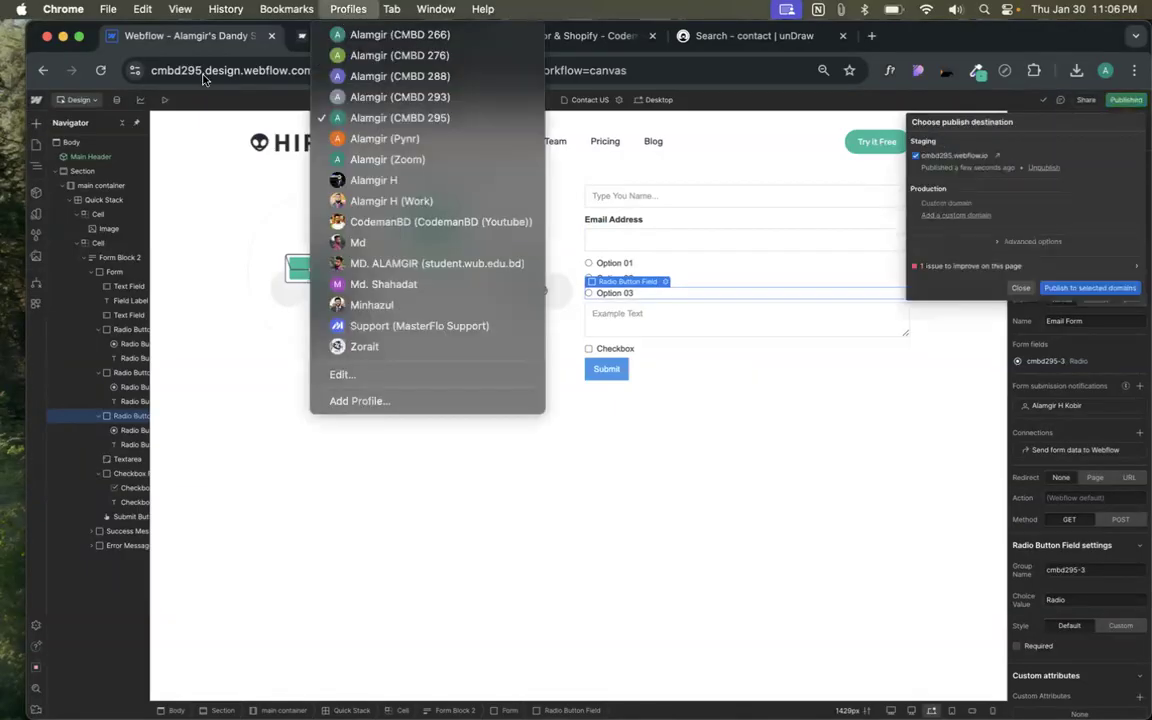
{"action": "left_click", "coordinate": [162, 38]}
- Reload the published contact page and test selecting the three radio options with their separate group names
{"action": "left_click", "coordinate": [337, 36]}
{"action": "left_click", "coordinate": [97, 71]}
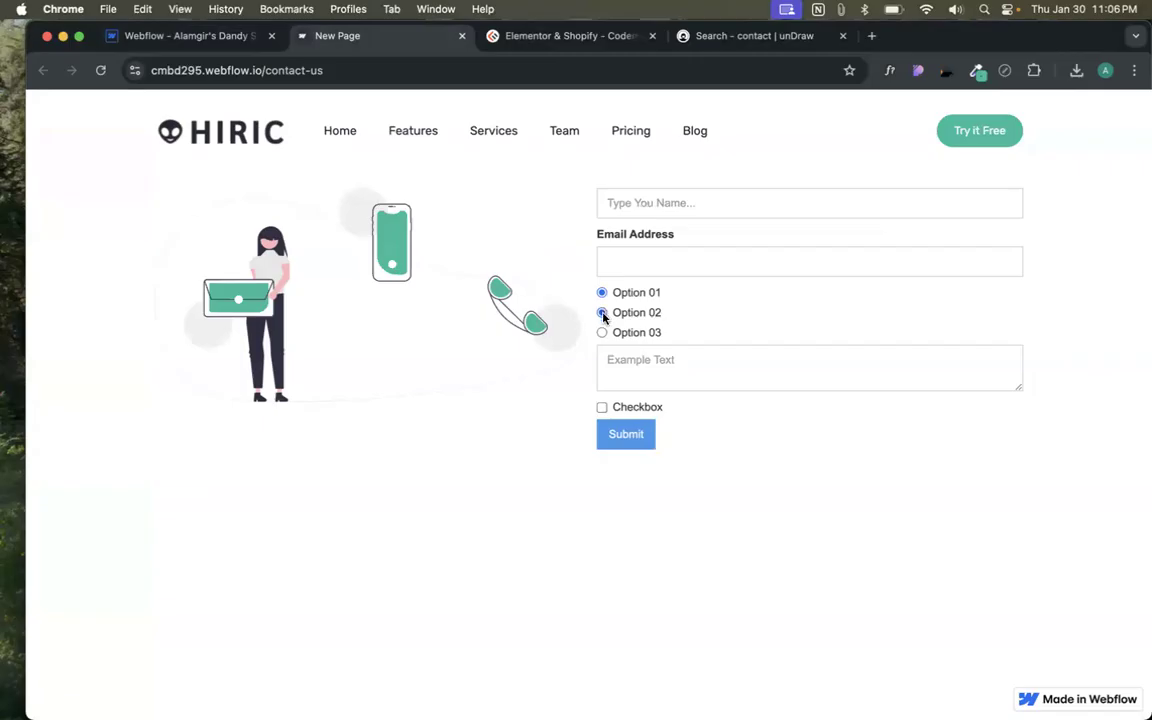
{"action": "left_click", "coordinate": [603, 332]}
- Return to the Webflow designer and set the group name of Option 02 and Option 03 back to "cmbd295"
{"action": "left_click", "coordinate": [137, 33]}
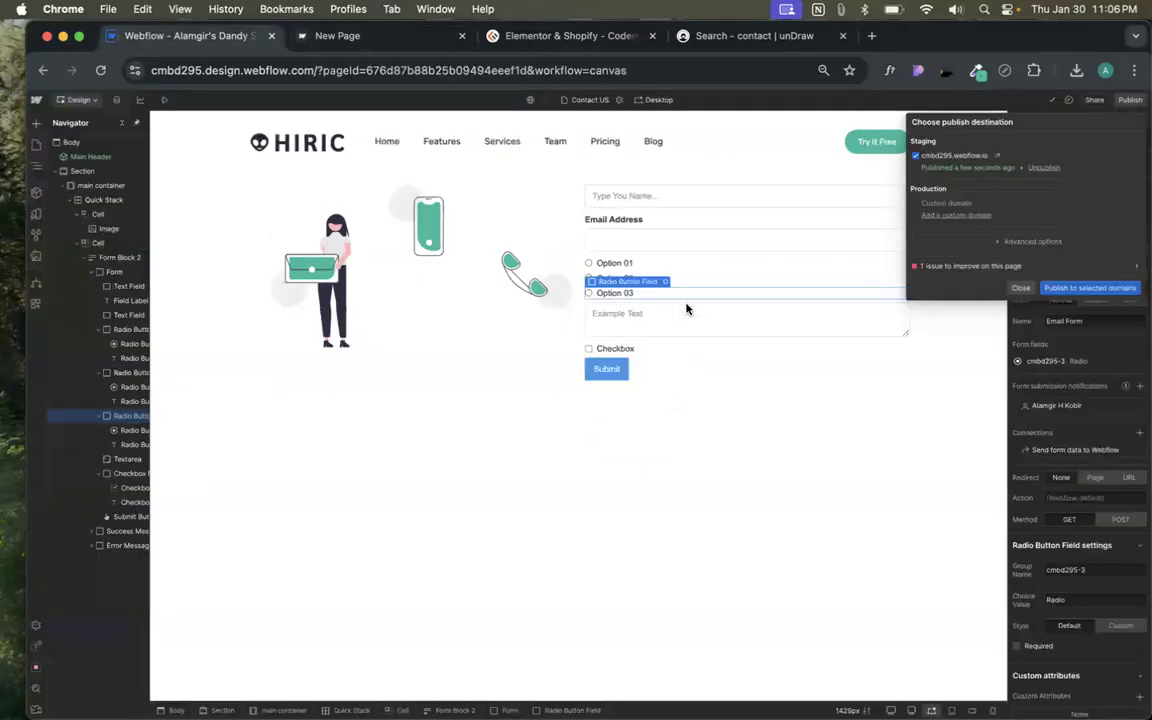
{"action": "left_click", "coordinate": [656, 266]}
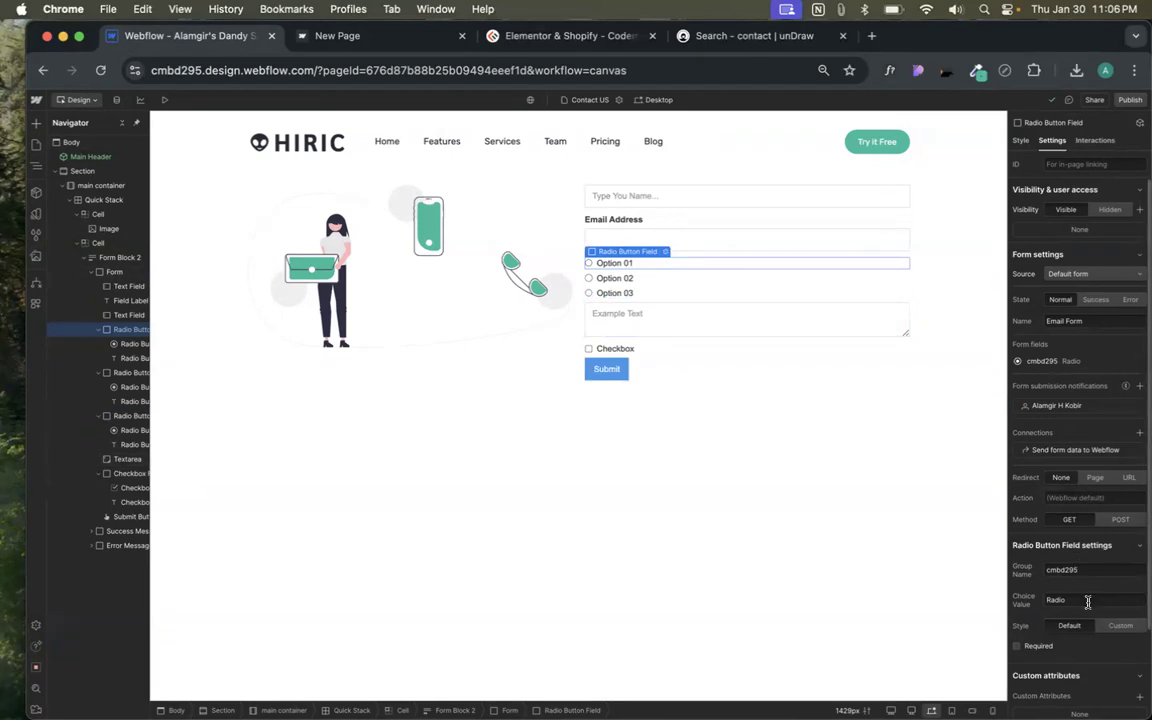
{"action": "double_click", "coordinate": [1066, 569]}
{"action": "left_click", "coordinate": [663, 281]}
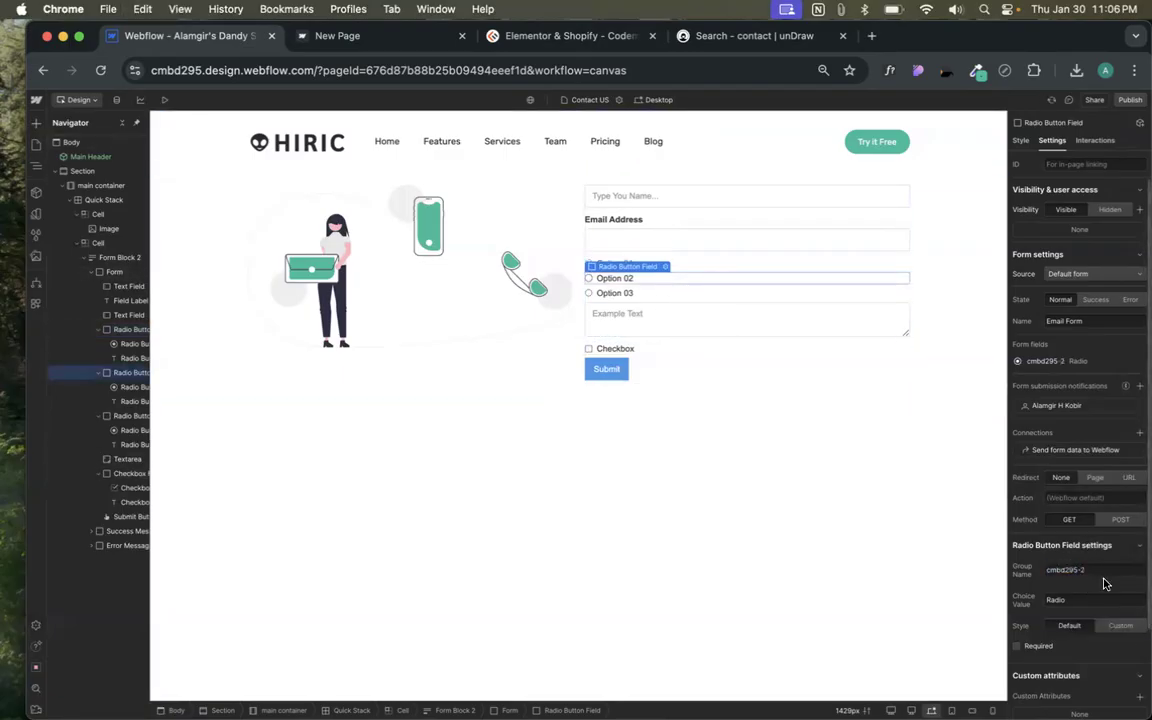
{"action": "double_click", "coordinate": [1065, 569]}
{"action": "key", "text": "ctrl+c"}
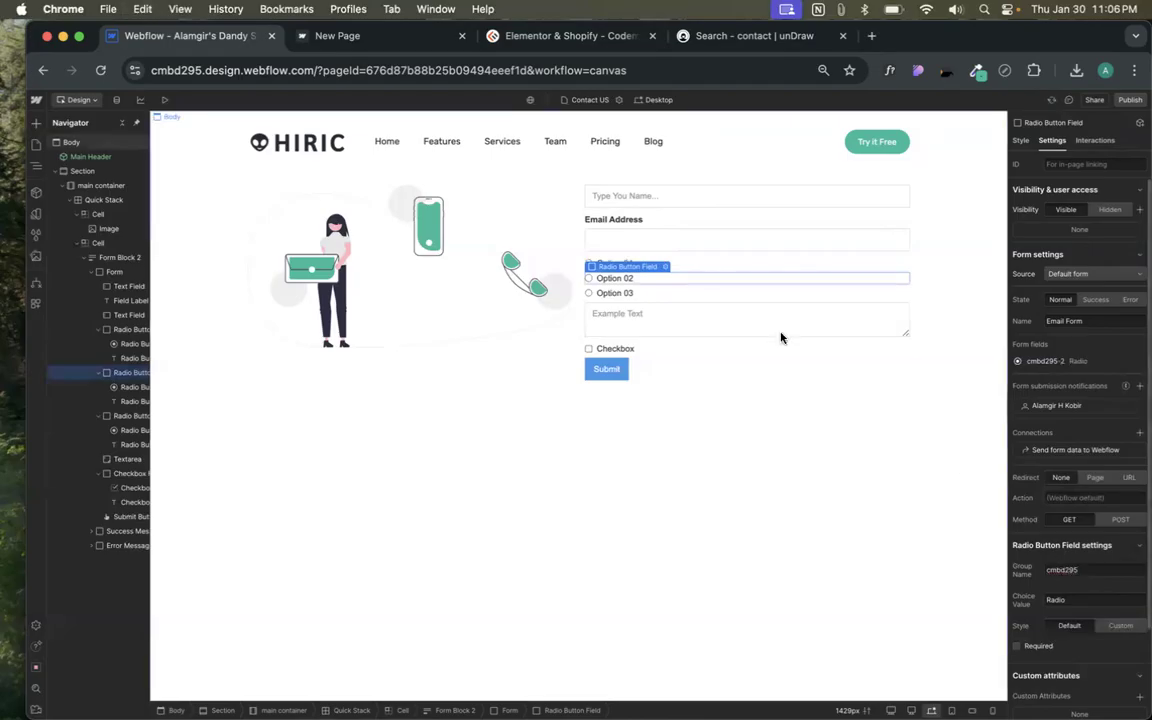
{"action": "left_click", "coordinate": [676, 298]}
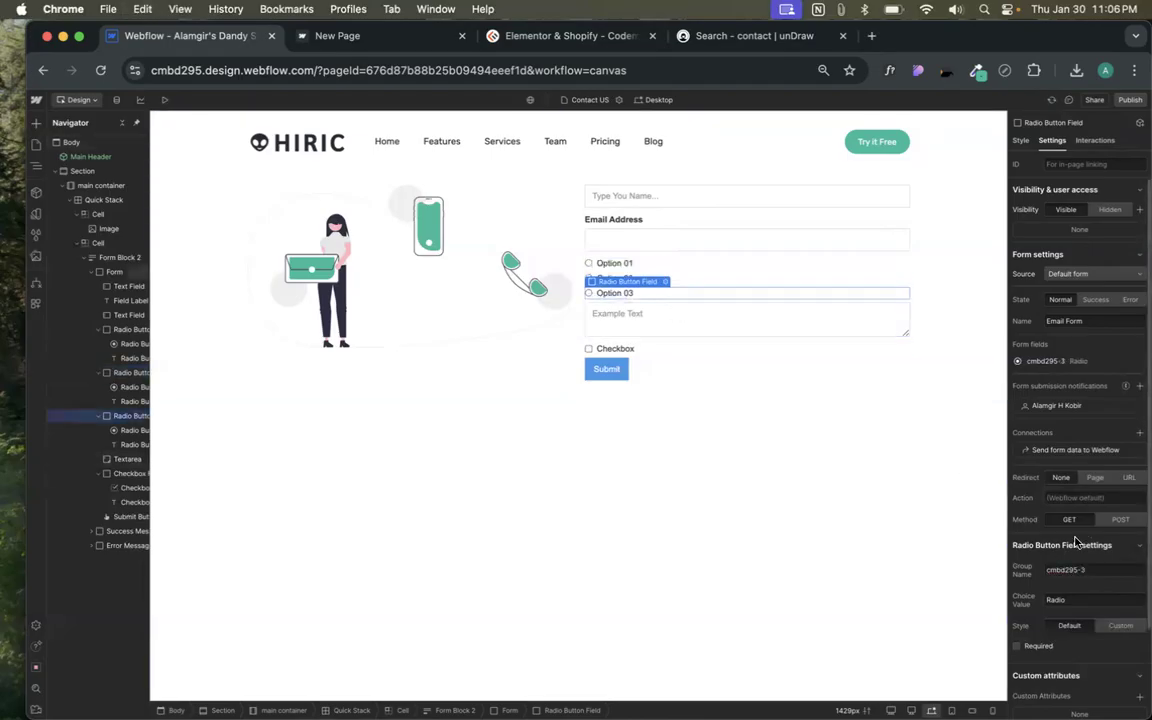
{"action": "triple_click", "coordinate": [1065, 570]}
{"action": "key", "text": "ctrl+v"}
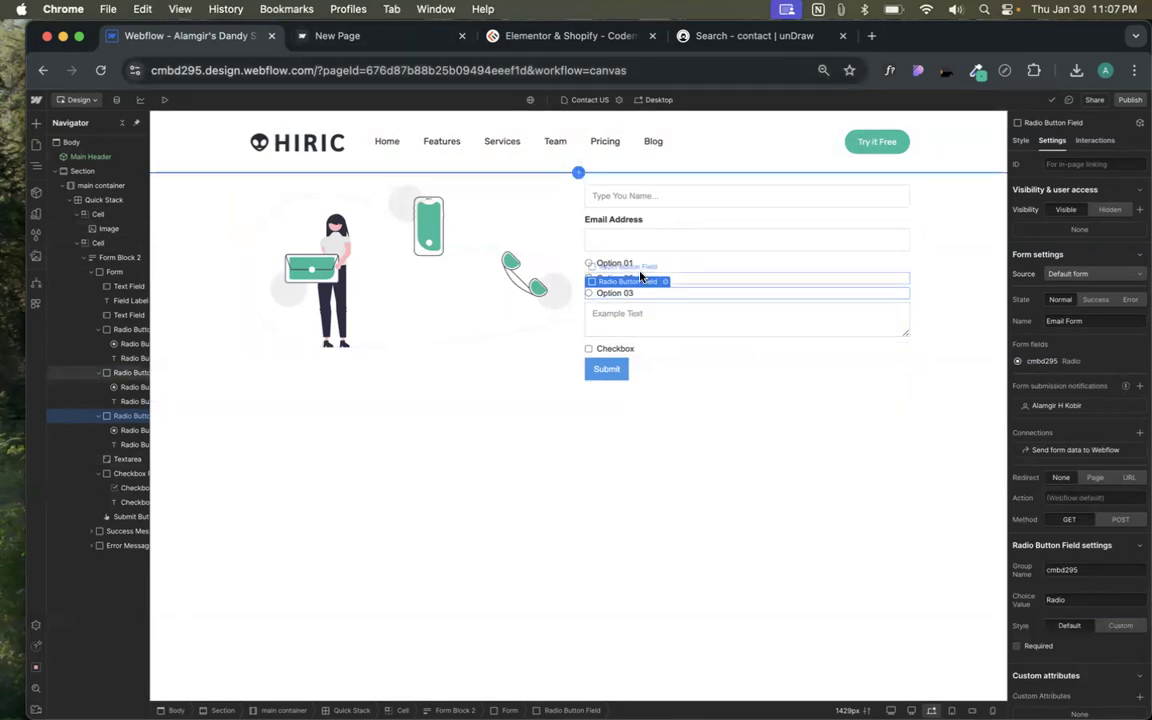
- Add a Select field to the contact form between the email input and the Option 01 radio button
{"action": "left_click", "coordinate": [36, 122]}
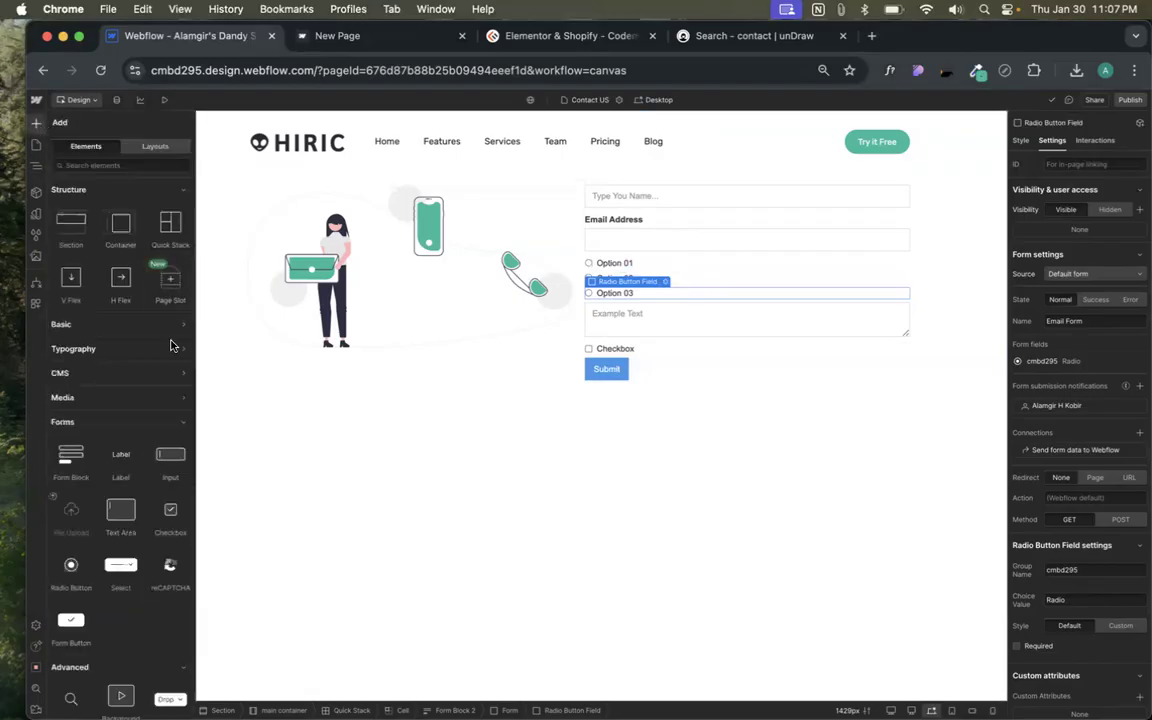
{"action": "scroll", "coordinate": [170, 345], "scroll_direction": "down", "scroll_amount": 3}
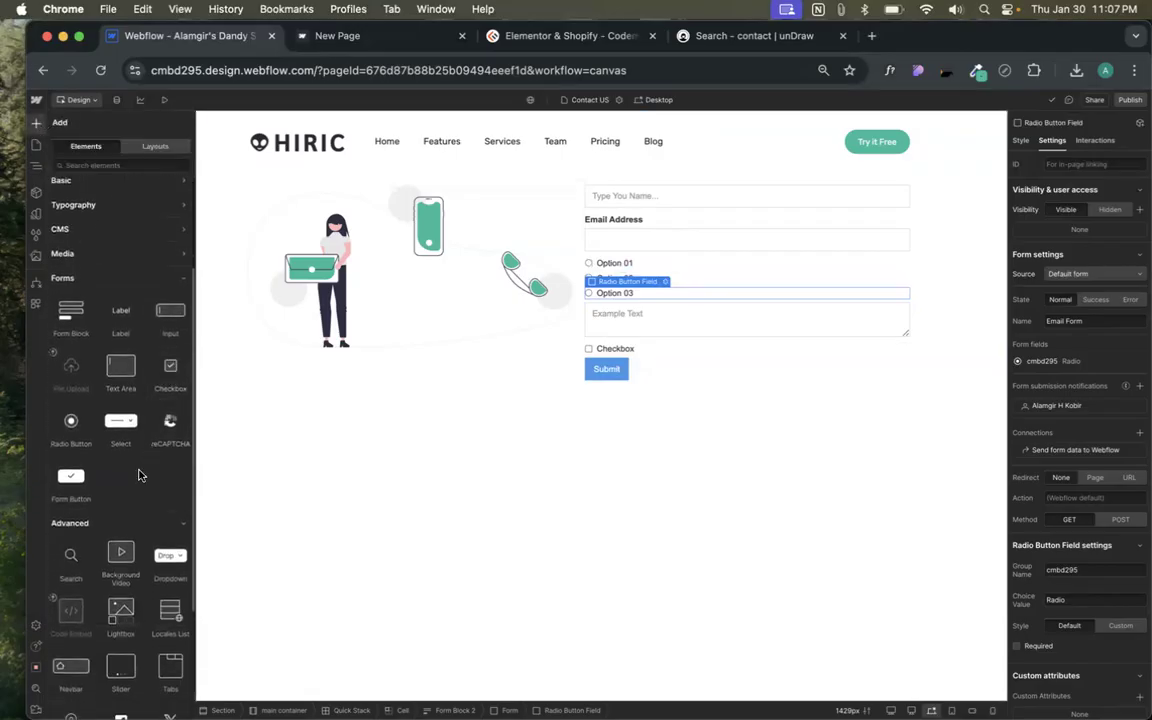
{"action": "left_click_drag", "start_coordinate": [120, 422], "coordinate": [288, 166]}
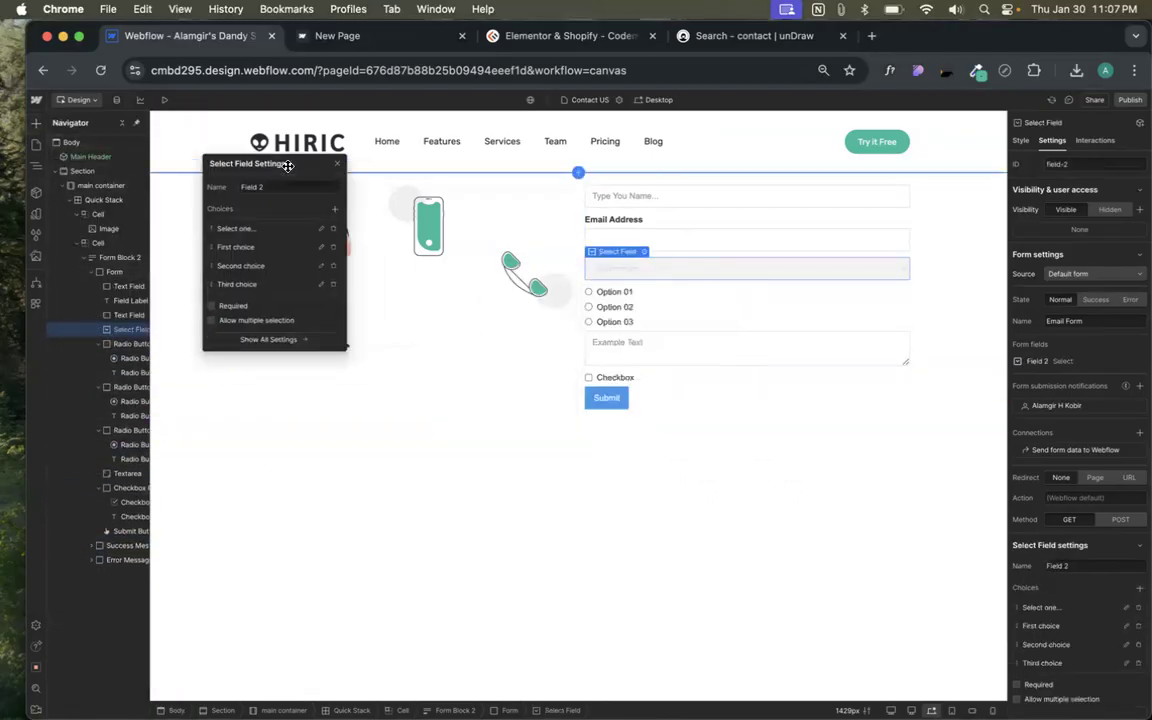
- Preview the contact page, open the select field's list of choices, and return to the designer
{"action": "left_click", "coordinate": [610, 264]}
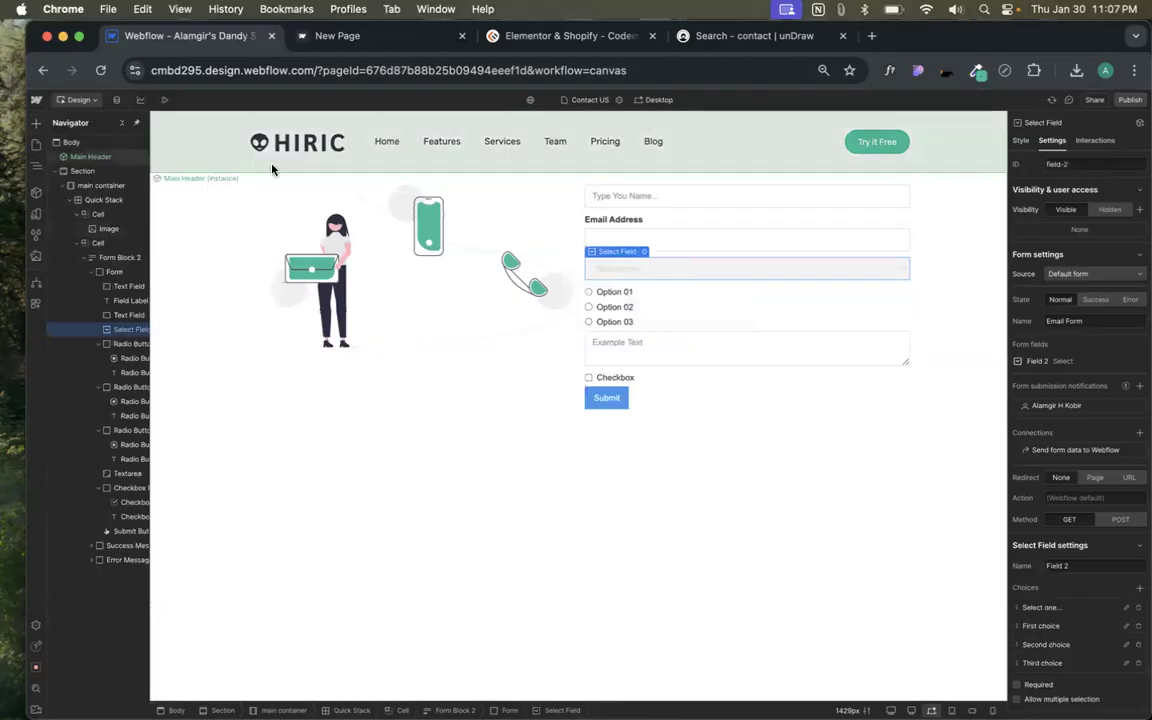
{"action": "left_click", "coordinate": [167, 101]}
{"action": "left_click", "coordinate": [664, 273]}
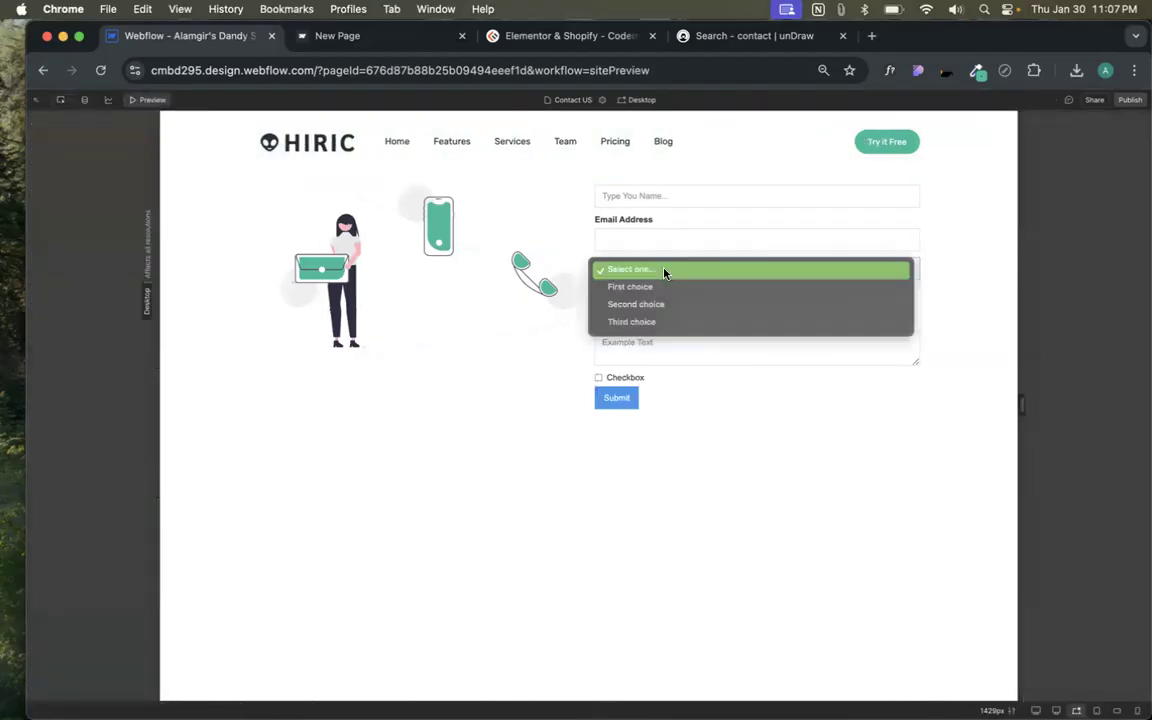
{"action": "left_click", "coordinate": [304, 365]}
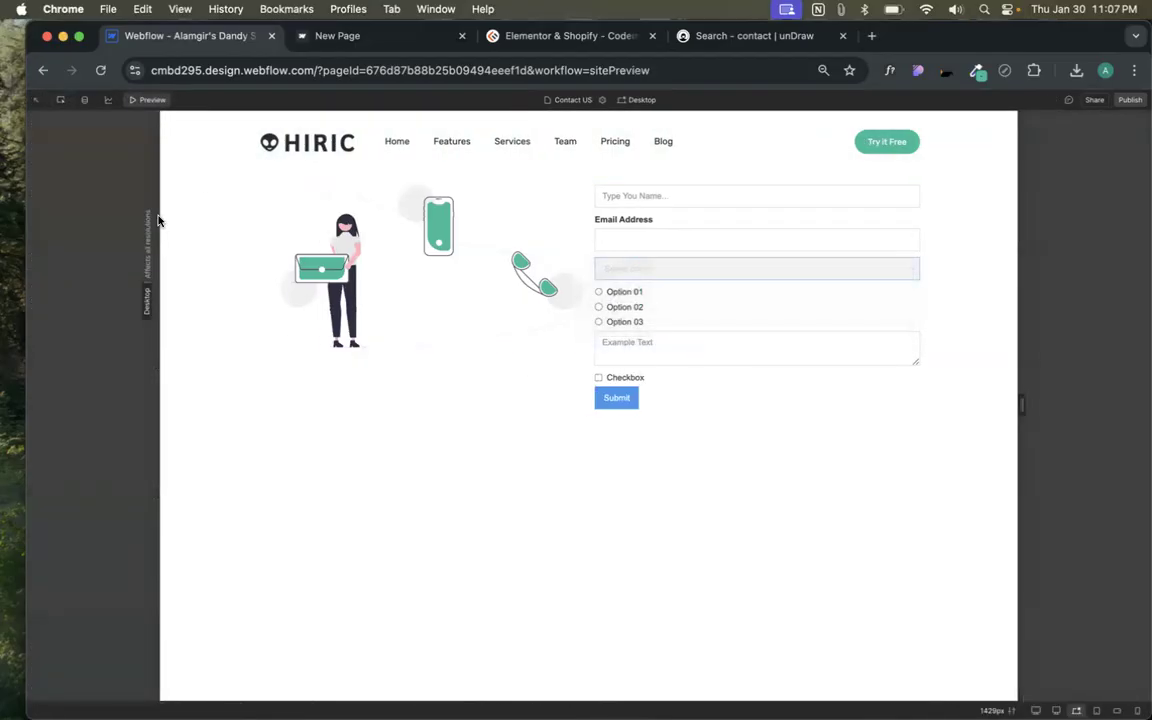
{"action": "left_click", "coordinate": [134, 100]}
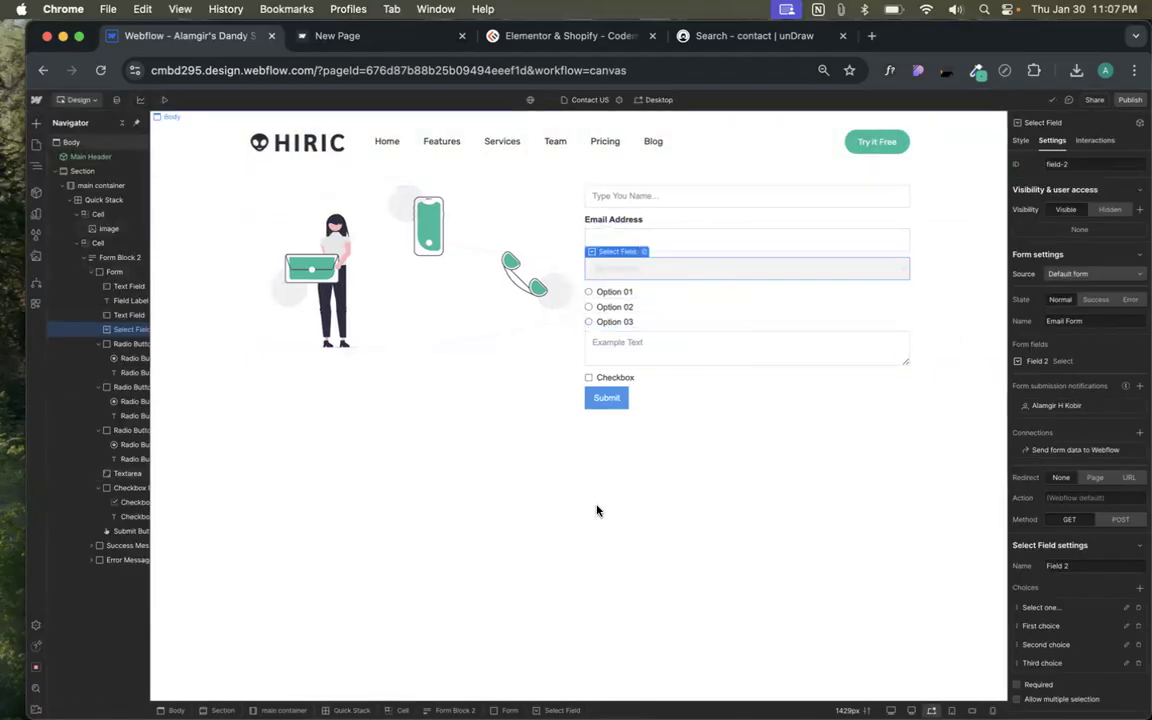
- Add a fourth choice to the select field, keeping "Another option" as both its text and value
{"action": "left_click", "coordinate": [645, 252]}
{"action": "left_click_drag", "start_coordinate": [657, 293], "coordinate": [255, 231]}
{"action": "left_click_drag", "start_coordinate": [288, 275], "coordinate": [300, 298]}
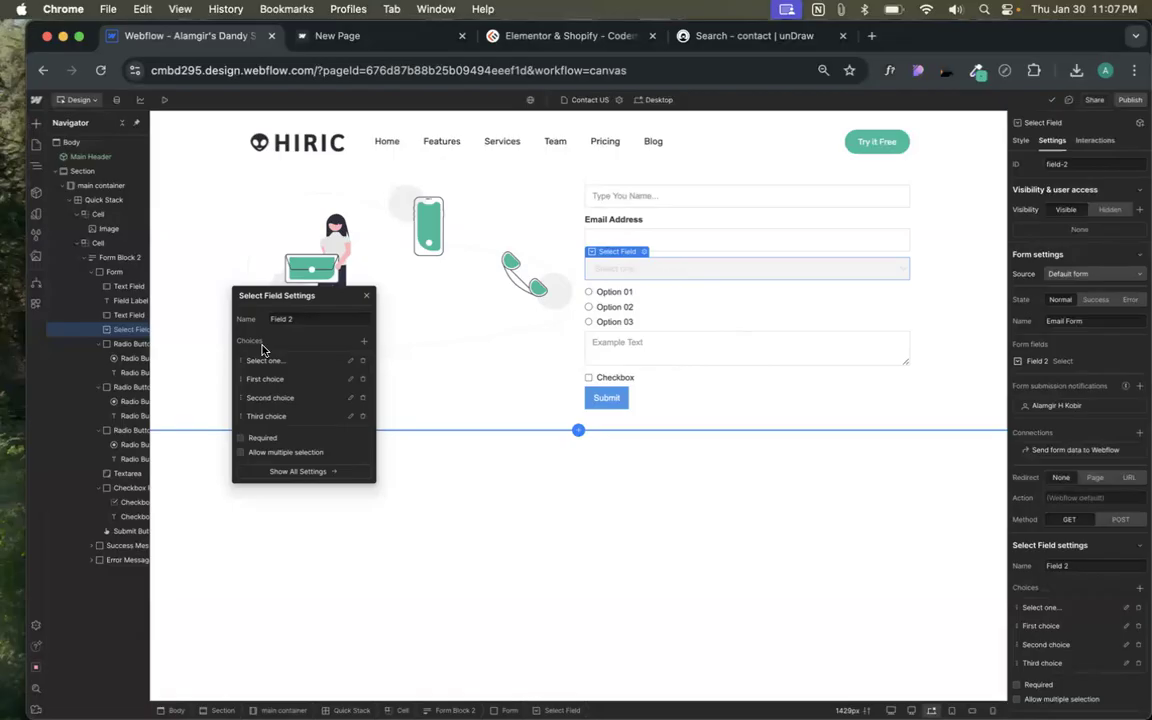
{"action": "left_click", "coordinate": [365, 343]}
{"action": "triple_click", "coordinate": [280, 459]}
{"action": "triple_click", "coordinate": [285, 481]}
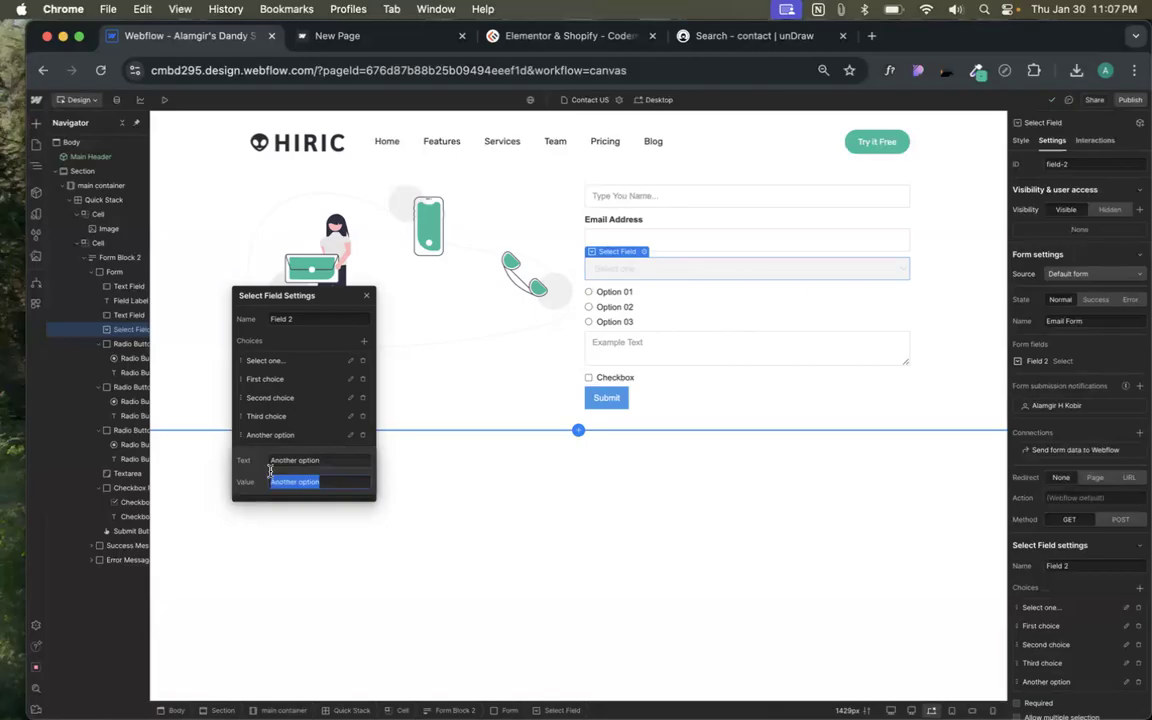
{"action": "left_click", "coordinate": [241, 461]}
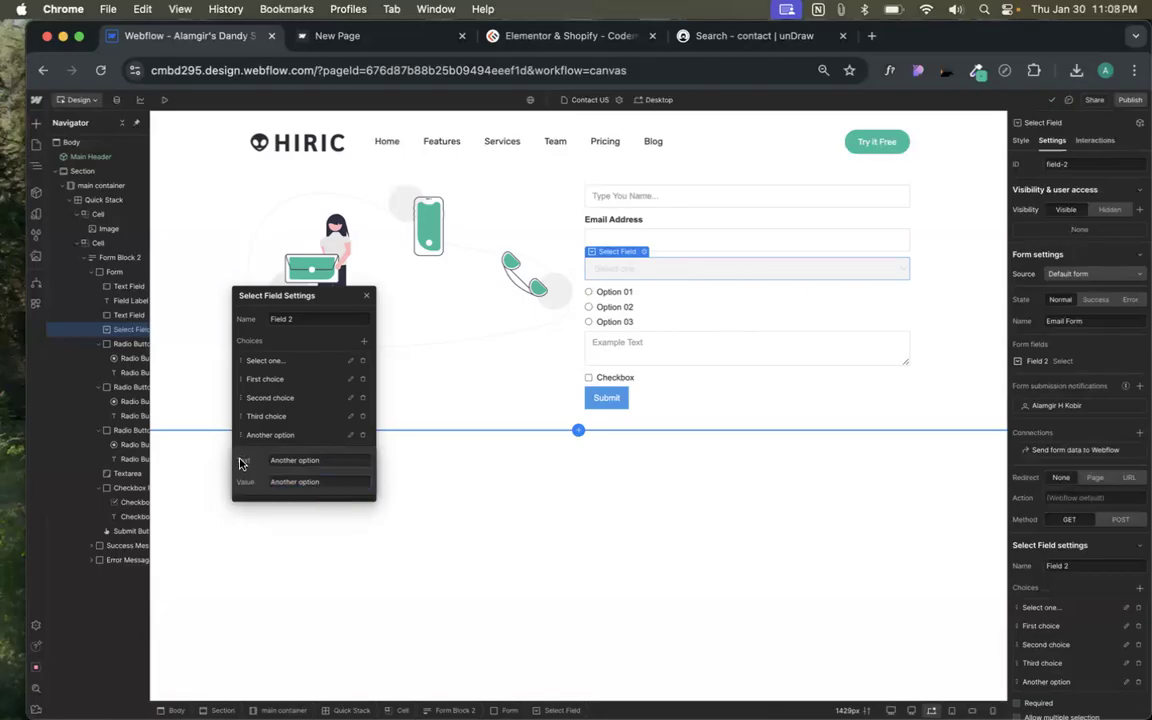
{"action": "triple_click", "coordinate": [308, 460]}
{"action": "triple_click", "coordinate": [304, 482]}
{"action": "left_click", "coordinate": [262, 481]}
{"action": "left_click", "coordinate": [262, 319]}
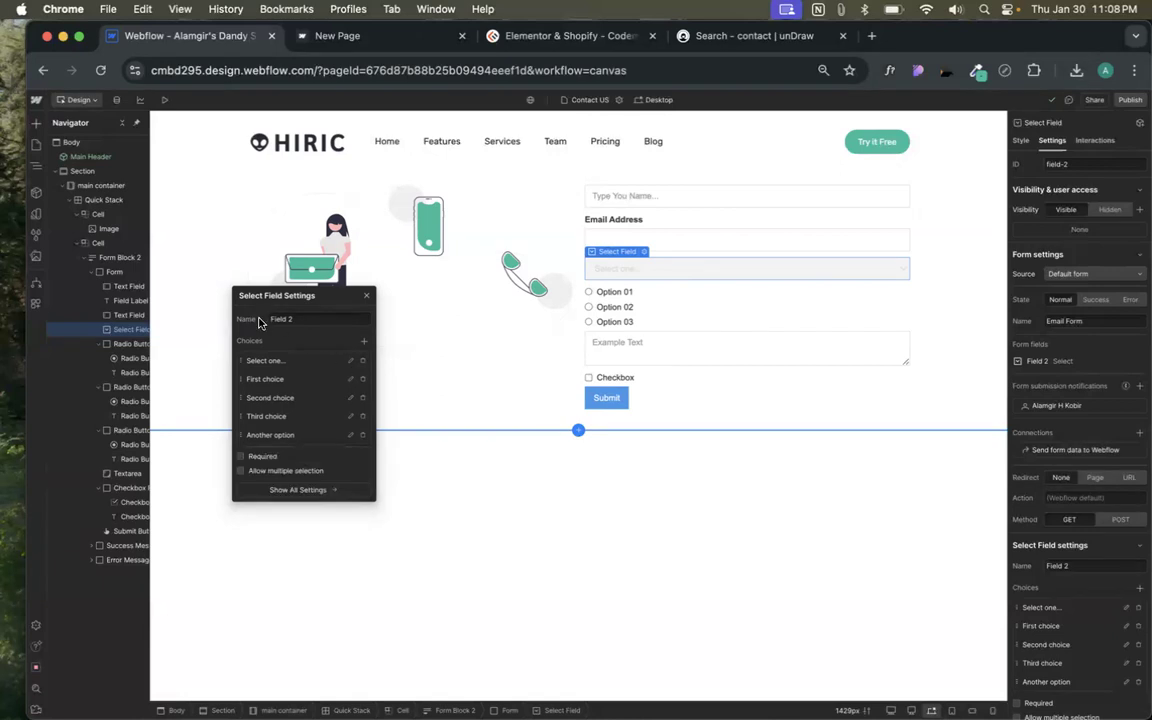
- Make the select field required and allow multiple selection
{"action": "left_click", "coordinate": [281, 318]}
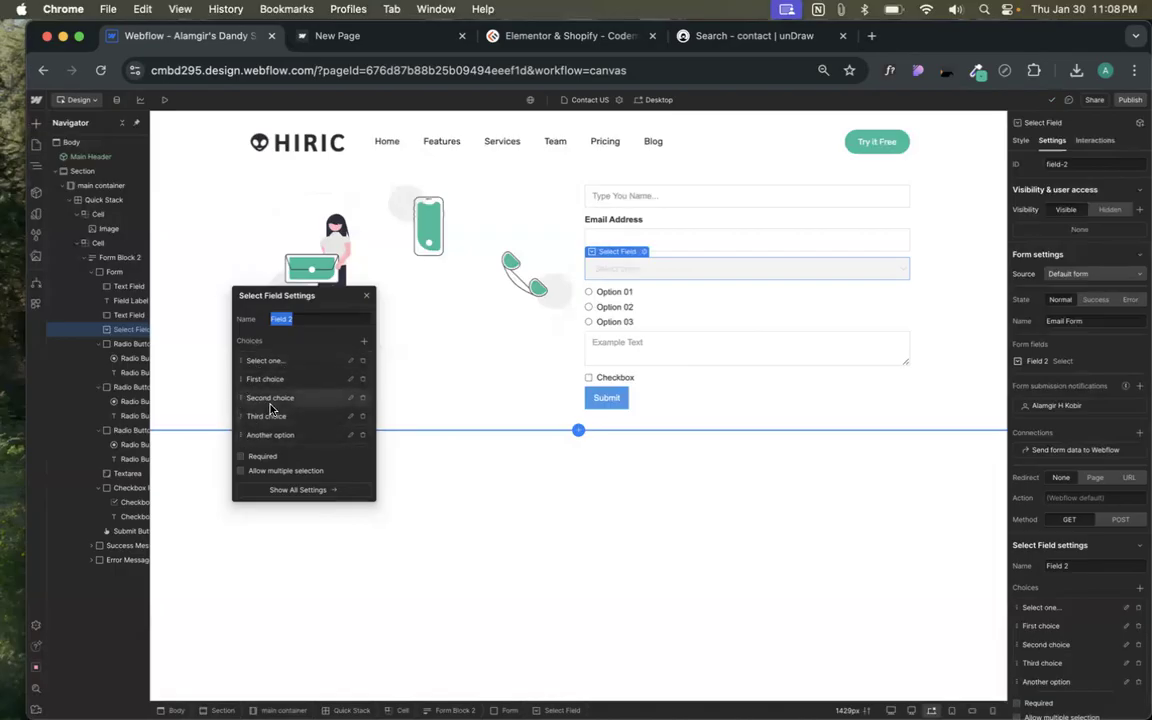
{"action": "left_click", "coordinate": [243, 458]}
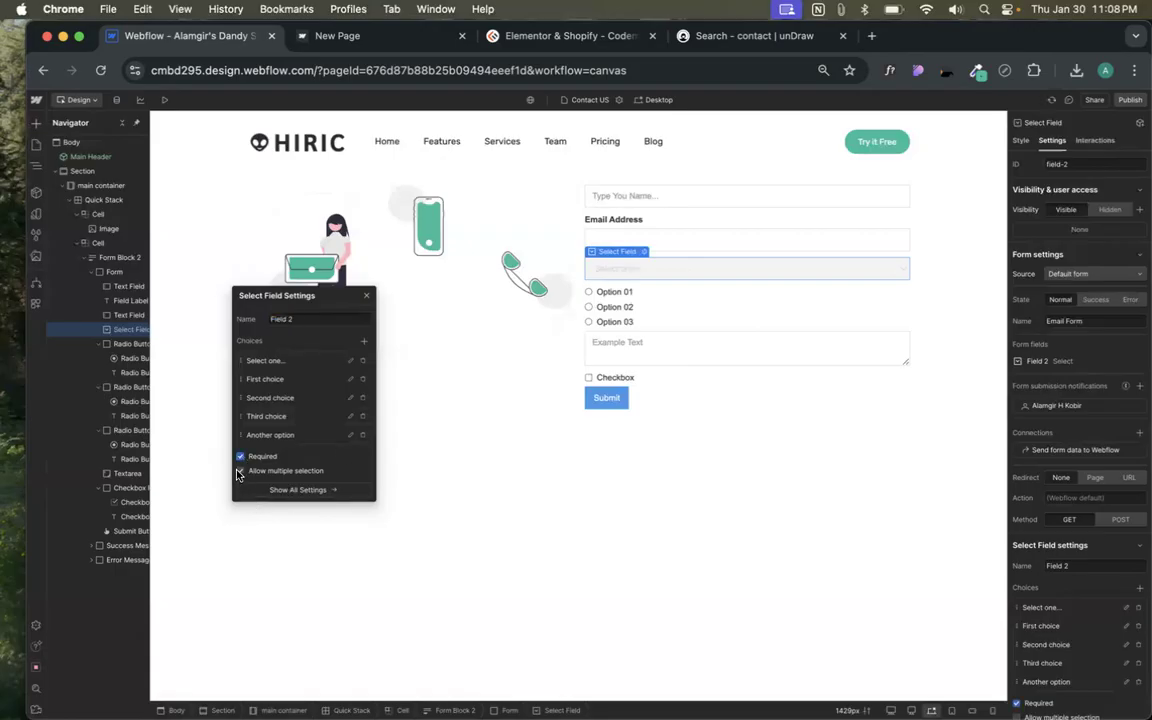
{"action": "left_click", "coordinate": [240, 475]}
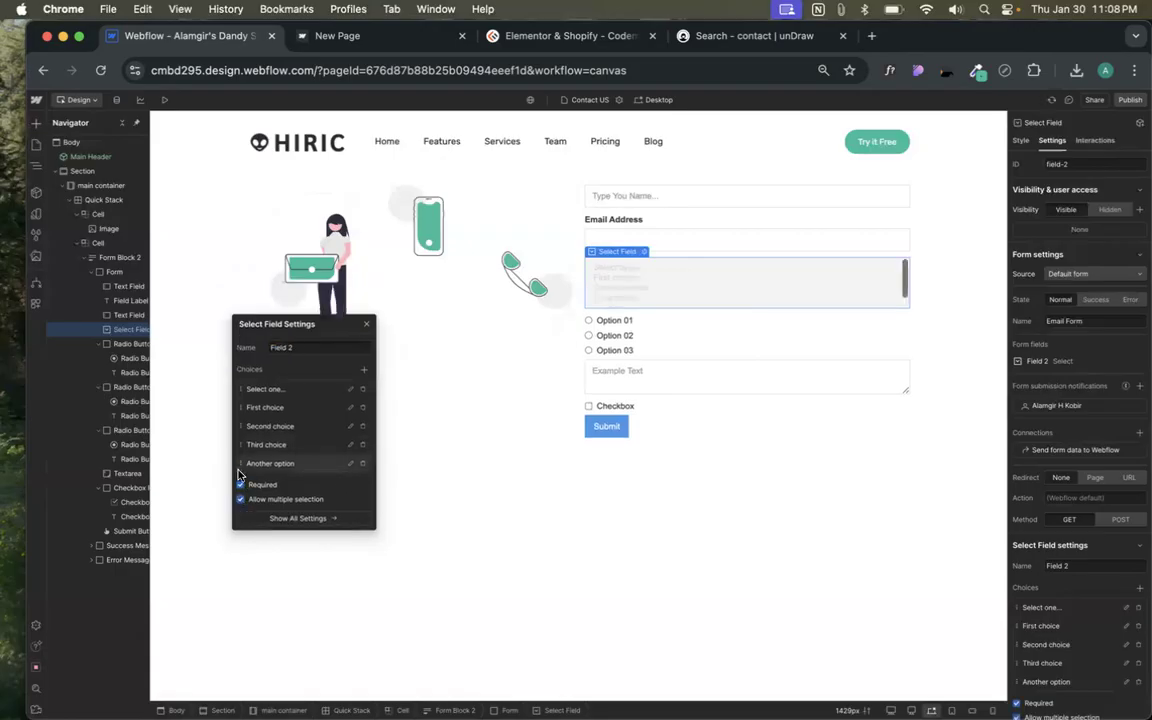
{"action": "left_click", "coordinate": [661, 283]}
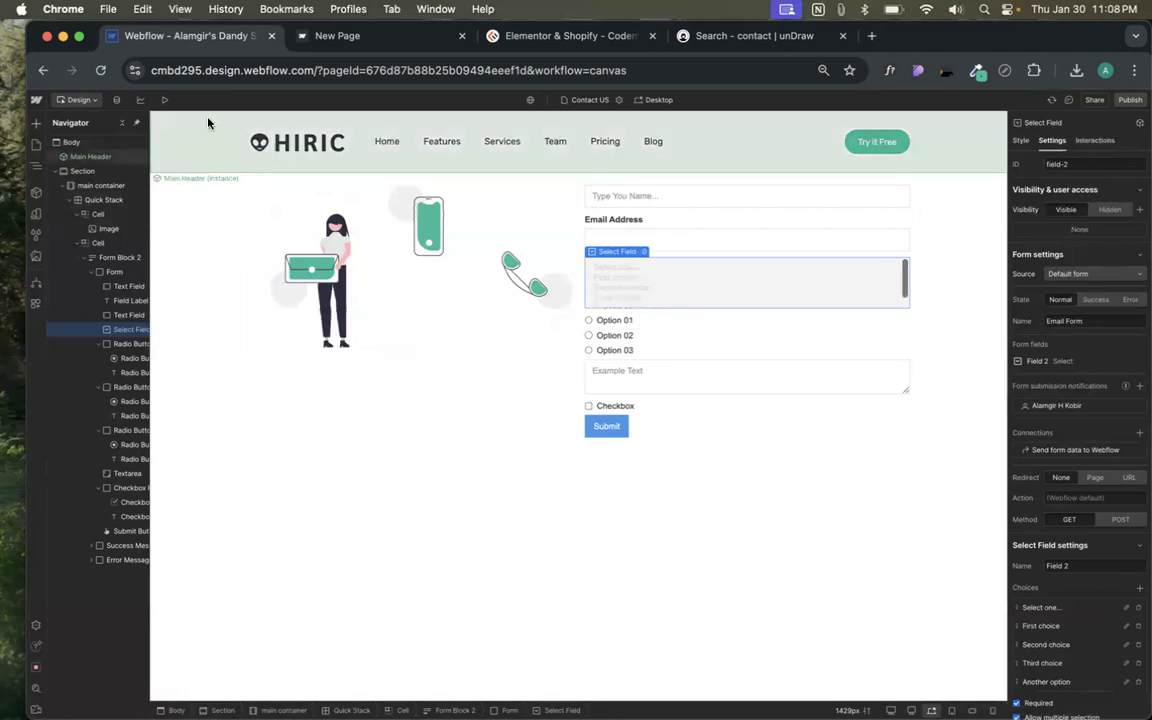
- Preview the page and test selecting several choices at once in the select field, then return to the designer
{"action": "left_click", "coordinate": [164, 99]}
{"action": "left_click", "coordinate": [653, 281]}
{"action": "left_click", "coordinate": [651, 292]}
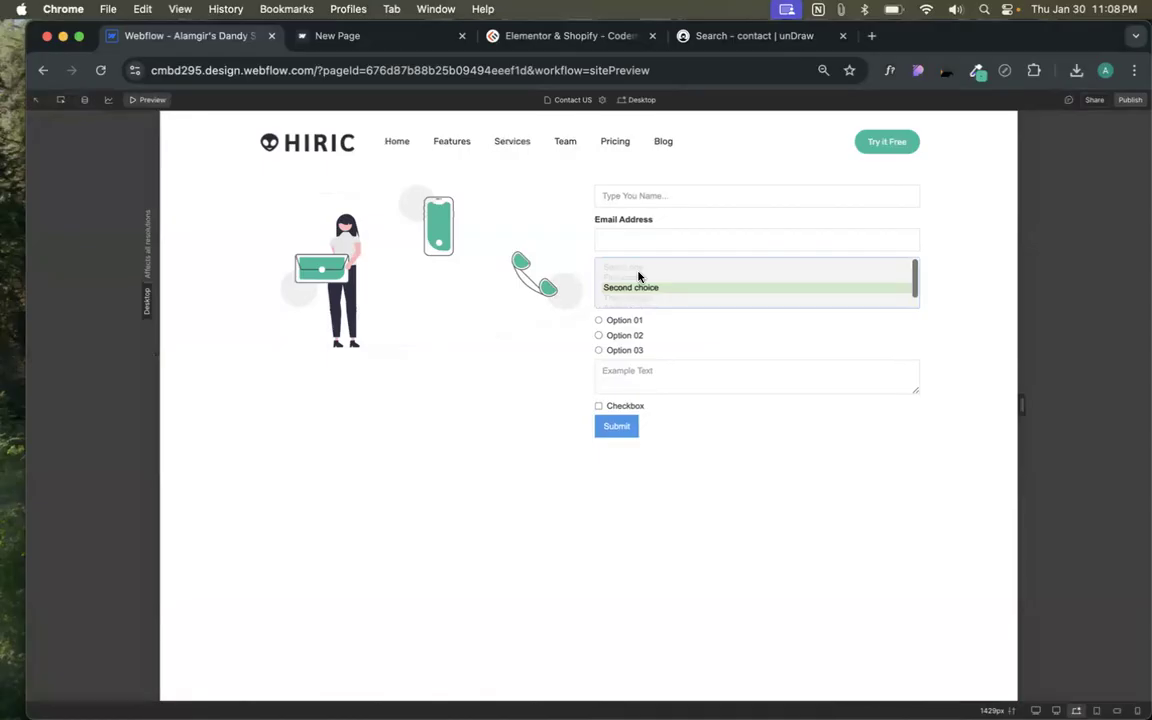
{"action": "left_click", "coordinate": [638, 275], "text": "super"}
{"action": "left_click", "coordinate": [638, 266], "text": "super"}
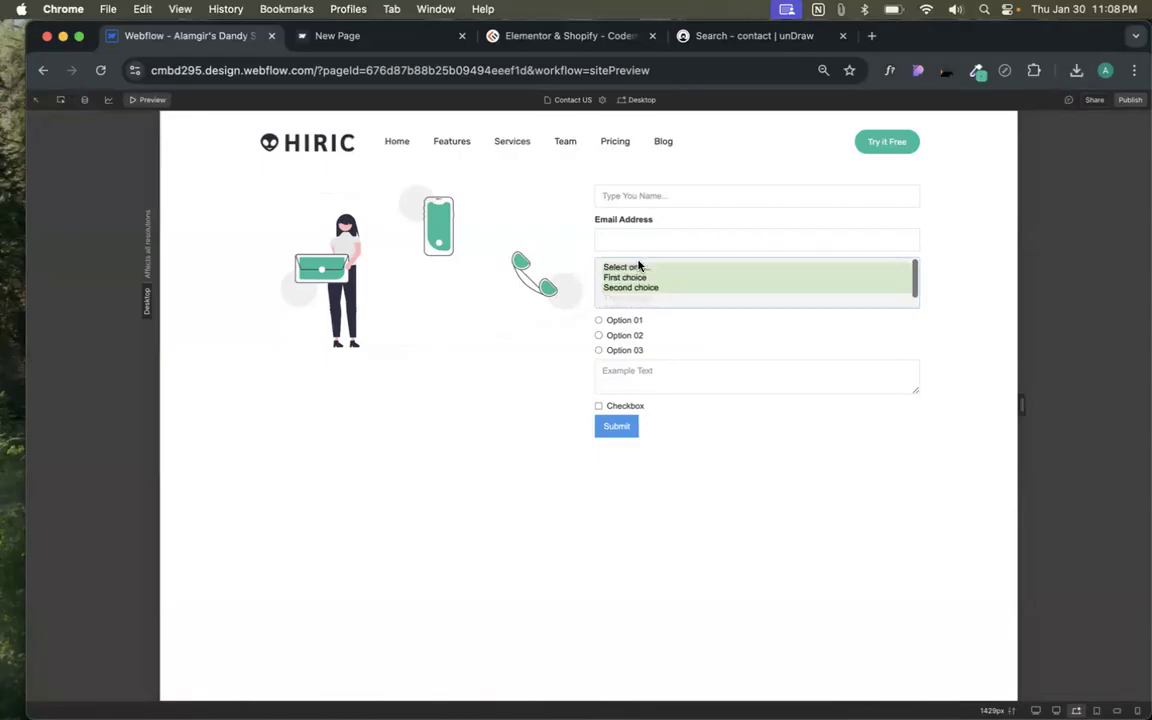
{"action": "left_click", "coordinate": [637, 298], "text": "super"}
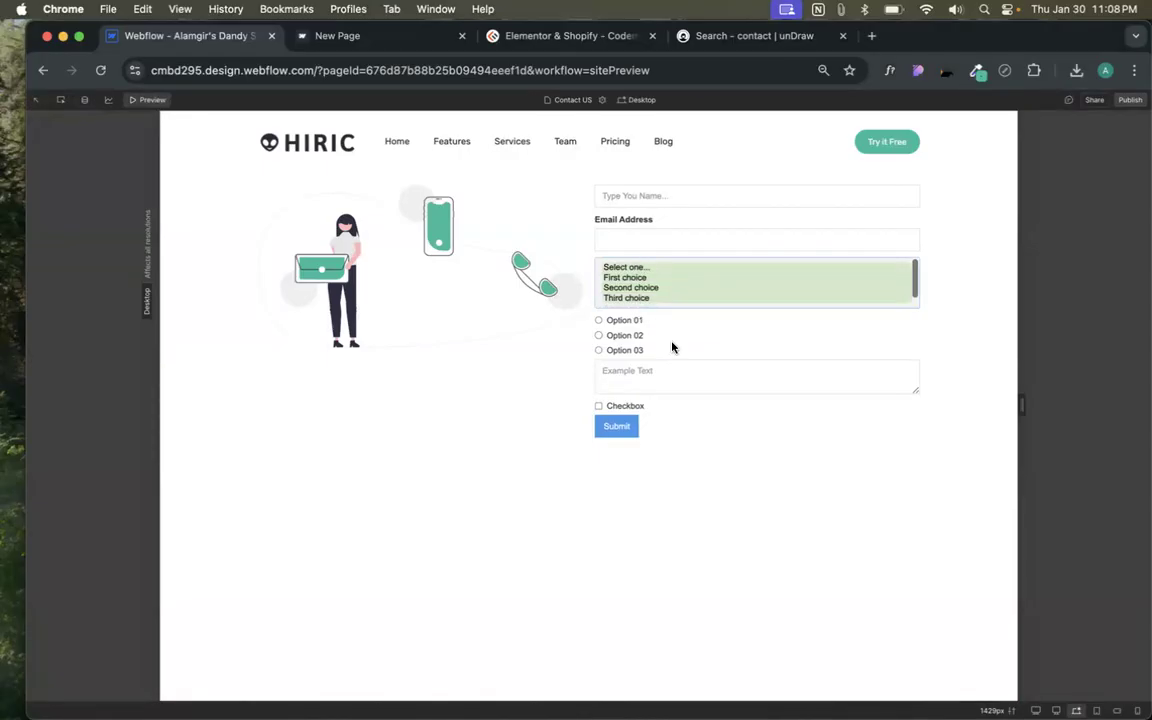
{"action": "left_click", "coordinate": [120, 99]}
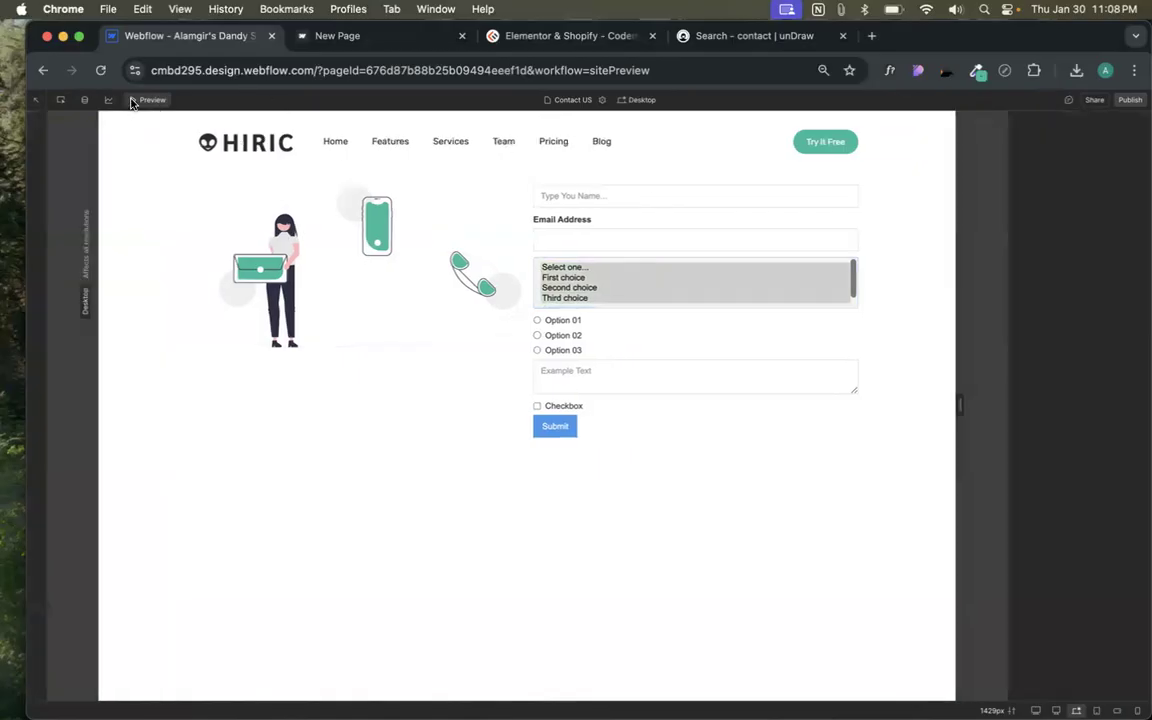
- Disable multiple selection for the select field and close its settings
{"action": "left_click", "coordinate": [644, 251]}
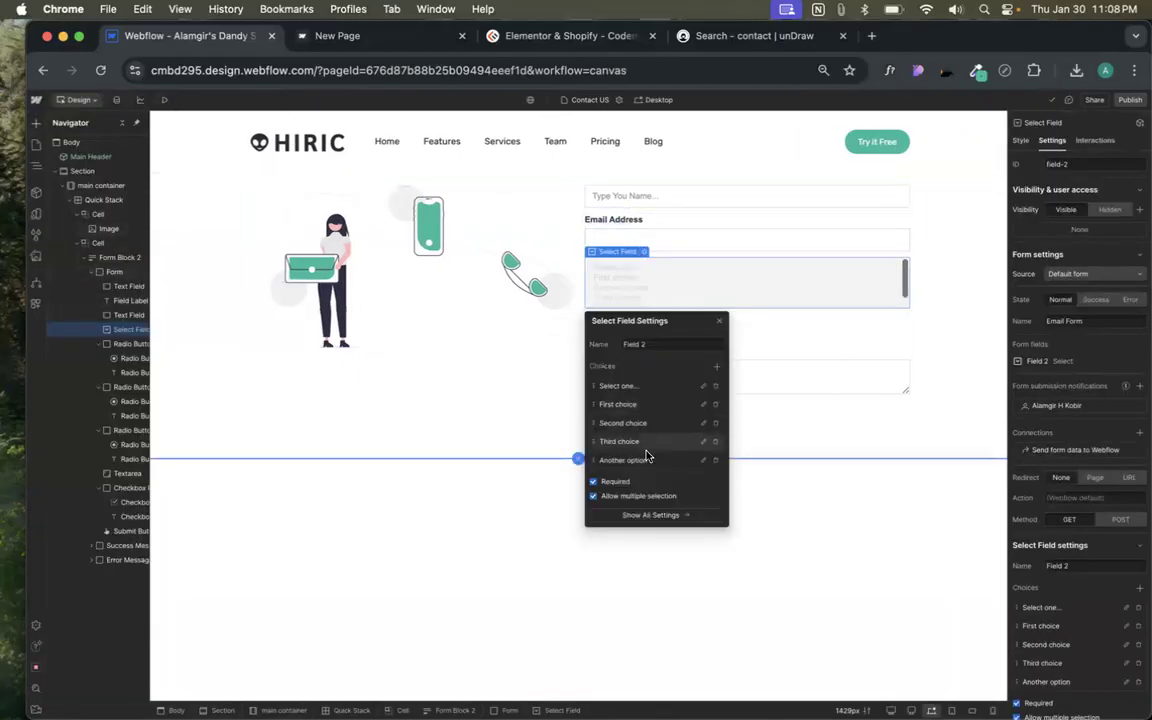
{"action": "left_click", "coordinate": [595, 496]}
{"action": "left_click", "coordinate": [718, 294]}
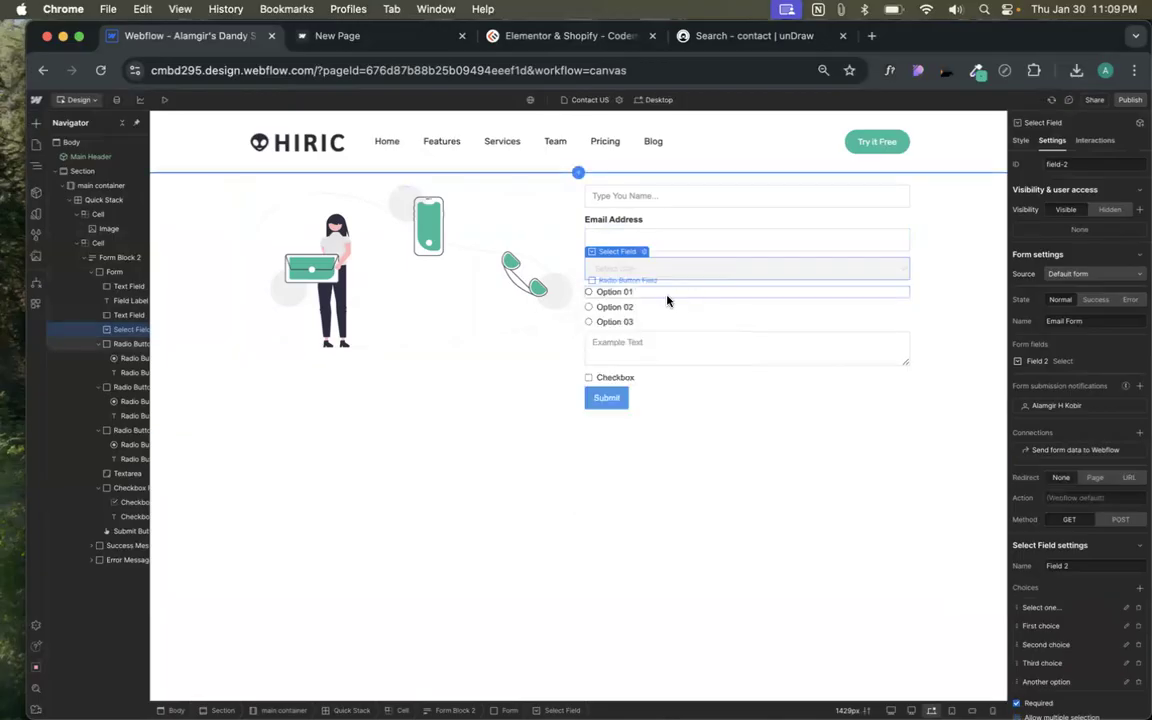
- Add a reCAPTCHA element to the contact form between the text area and the checkbox
{"action": "left_click", "coordinate": [38, 123]}
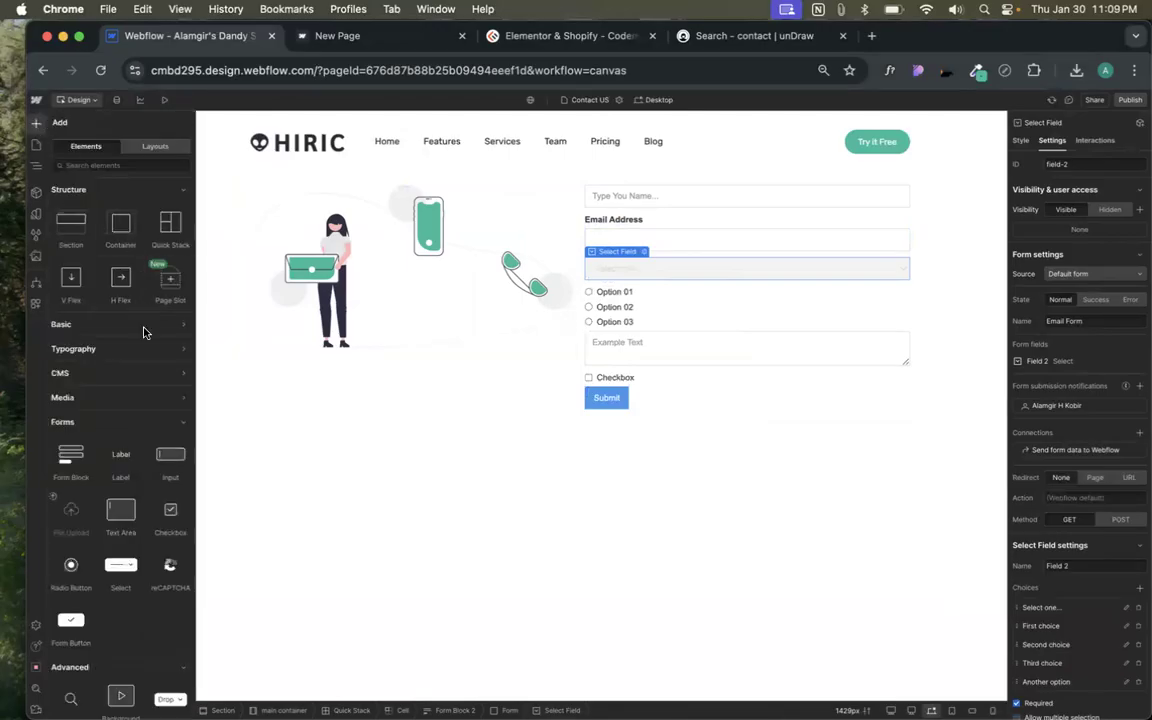
{"action": "scroll", "coordinate": [140, 330], "scroll_direction": "down", "scroll_amount": 2}
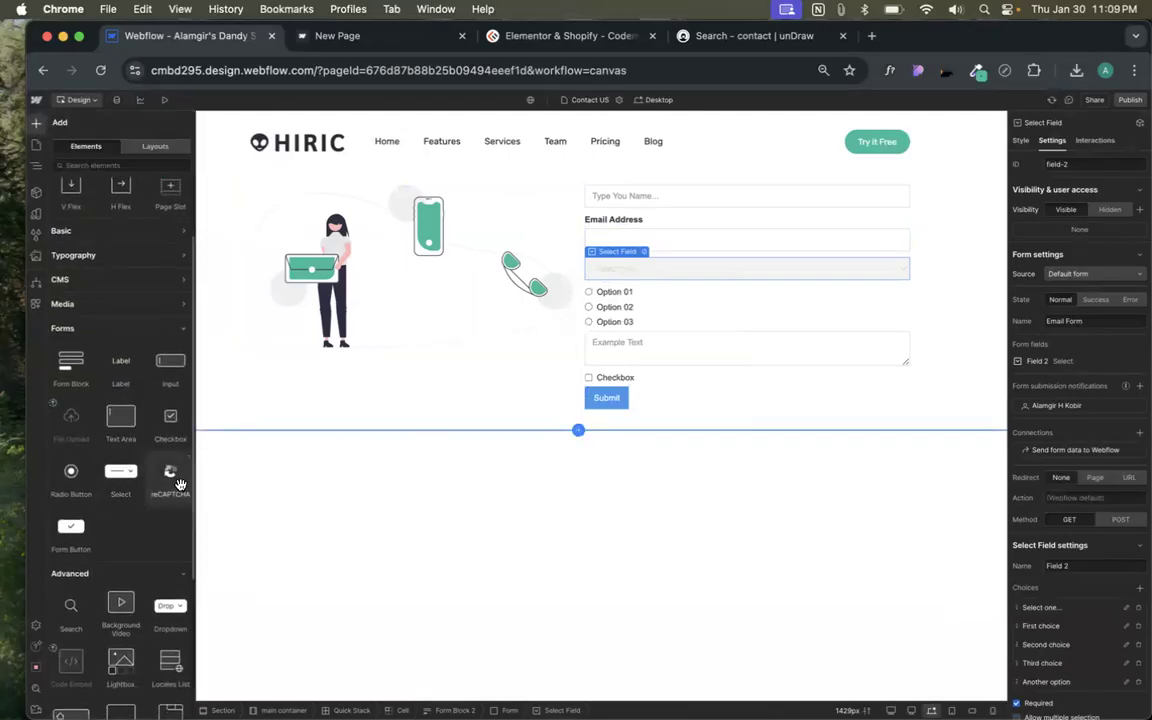
{"action": "left_click_drag", "start_coordinate": [180, 485], "coordinate": [594, 374]}
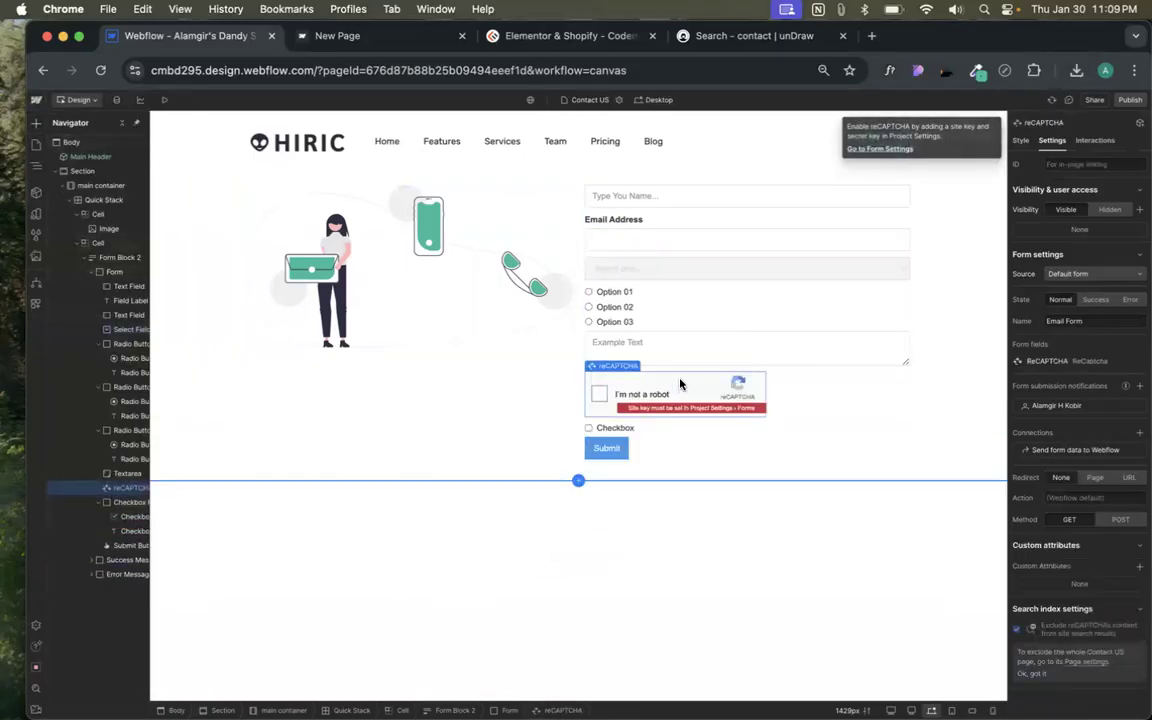
{"action": "left_click", "coordinate": [597, 399]}
{"action": "mouse_move", "coordinate": [618, 363]}
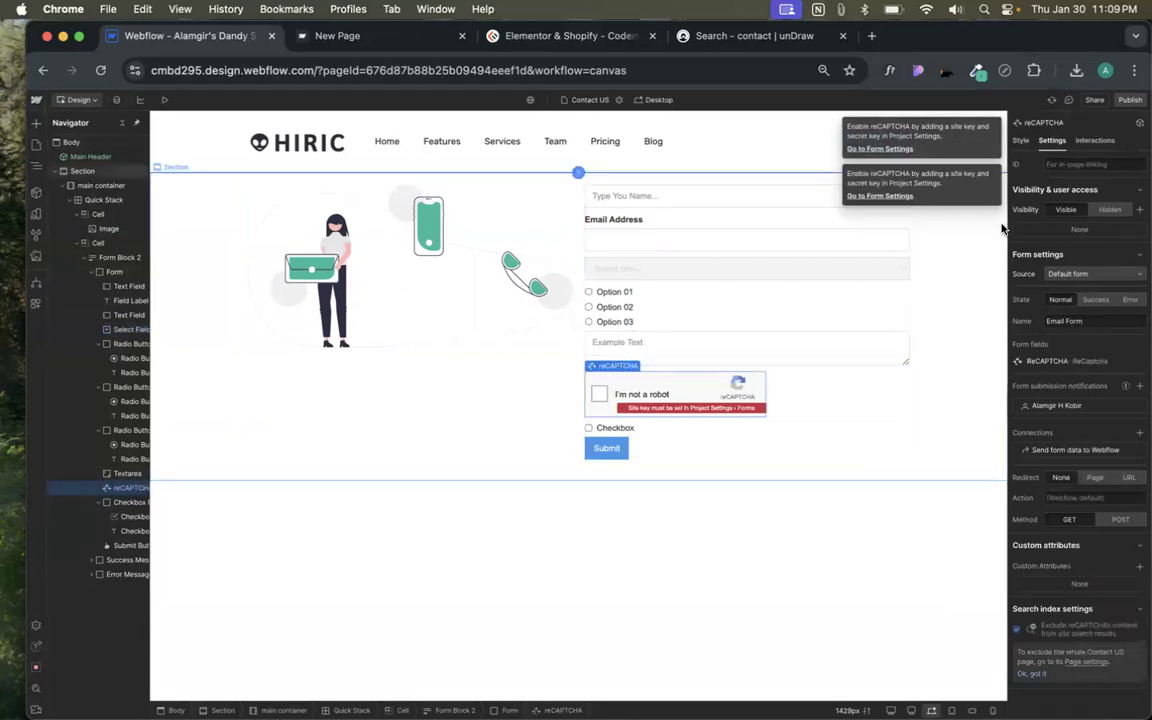
- Open the site's form settings for reCAPTCHA and examine the v2 site key, secret key and enable options
{"action": "left_click", "coordinate": [878, 150]}
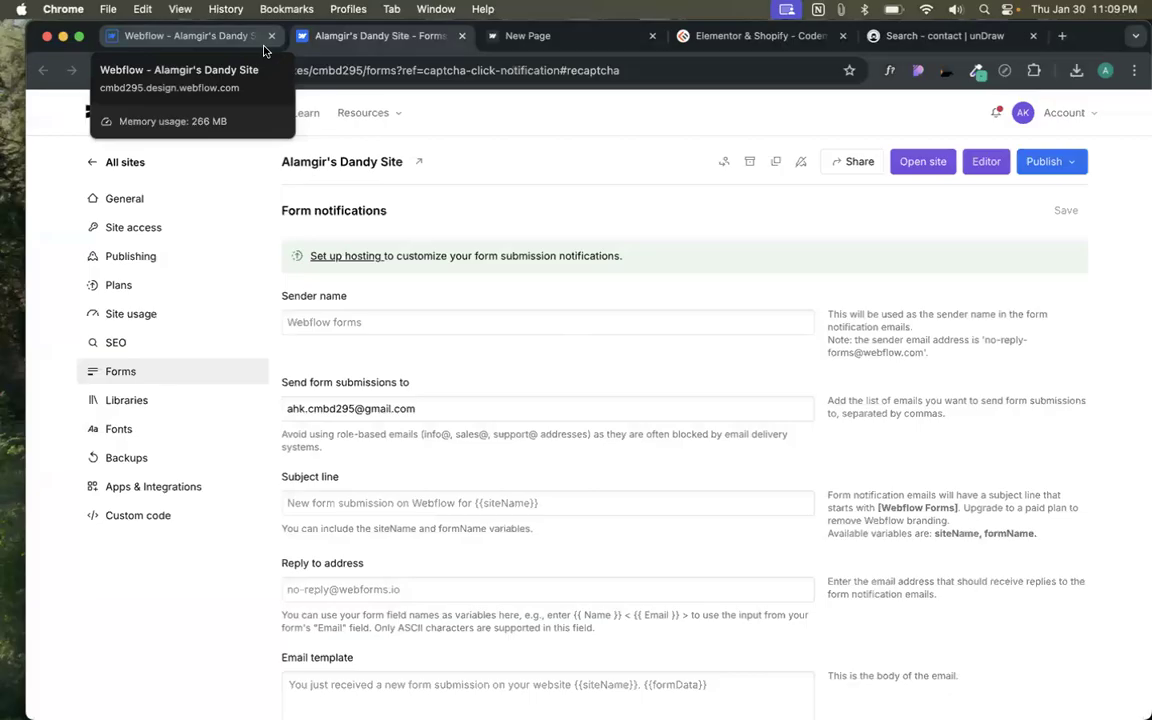
{"action": "scroll", "coordinate": [385, 337], "scroll_direction": "down", "scroll_amount": 10}
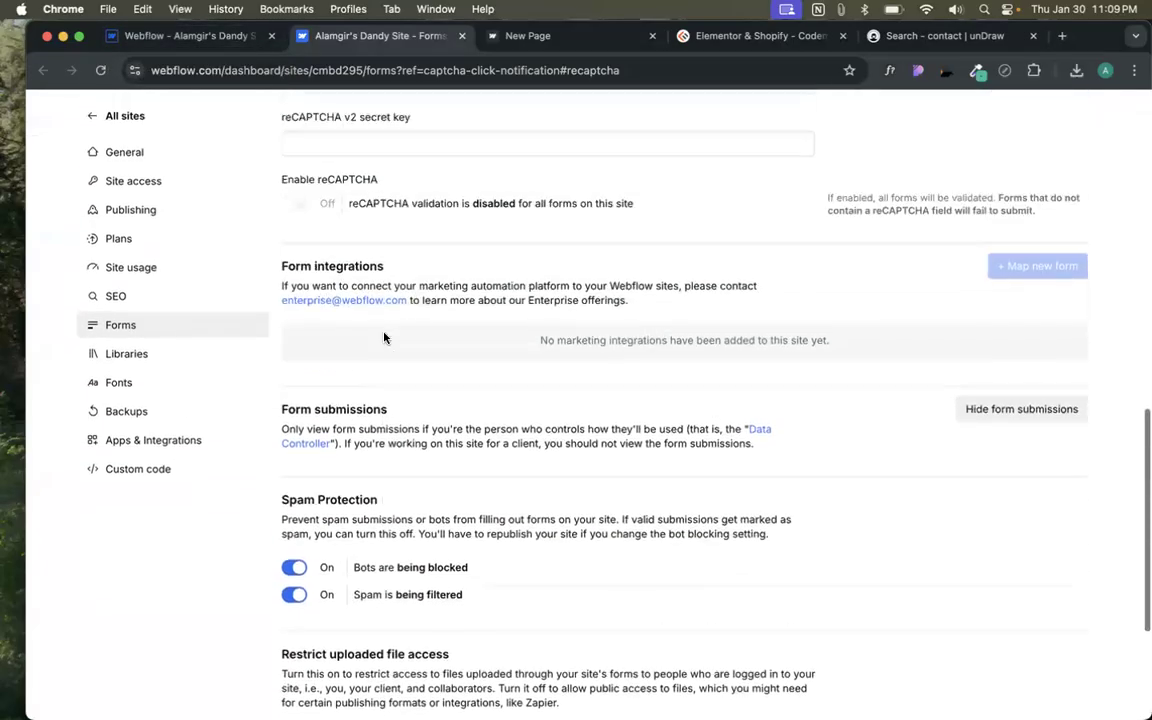
{"action": "scroll", "coordinate": [384, 338], "scroll_direction": "up", "scroll_amount": 5}
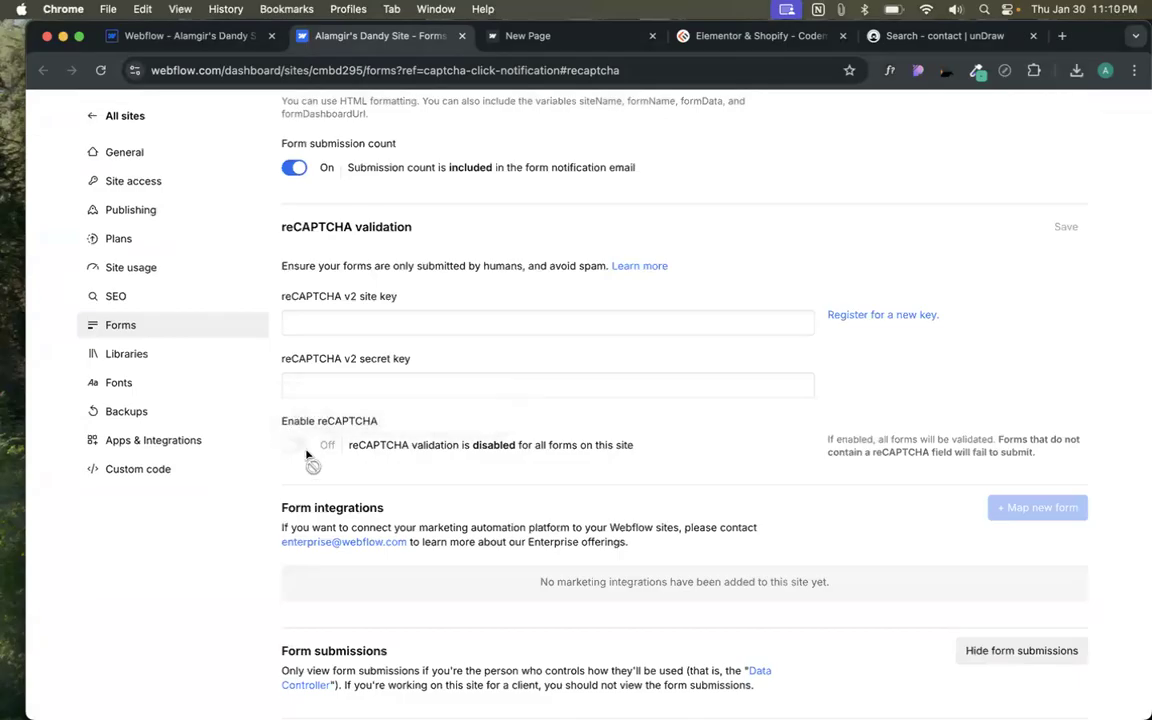
{"action": "scroll", "coordinate": [305, 450], "scroll_direction": "up", "scroll_amount": 2}
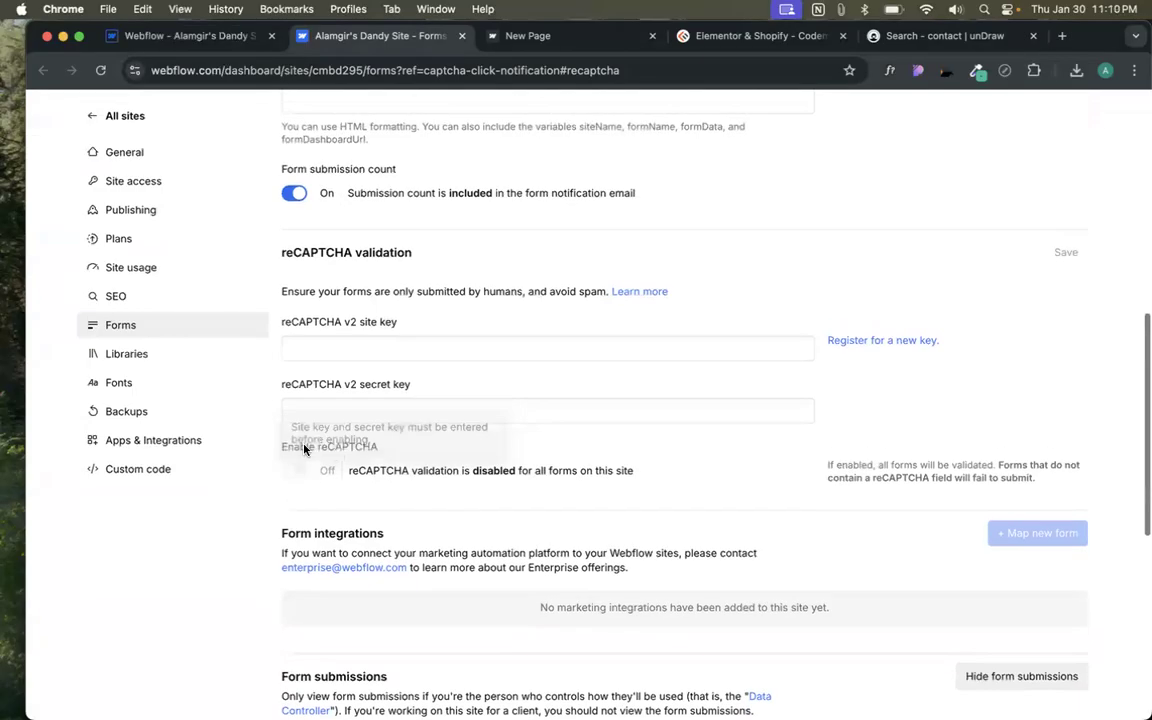
{"action": "left_click", "coordinate": [311, 378]}
{"action": "left_click", "coordinate": [309, 440]}
- Open Google's reCAPTCHA registration page for a new key and copy its web address
{"action": "left_click", "coordinate": [850, 369]}
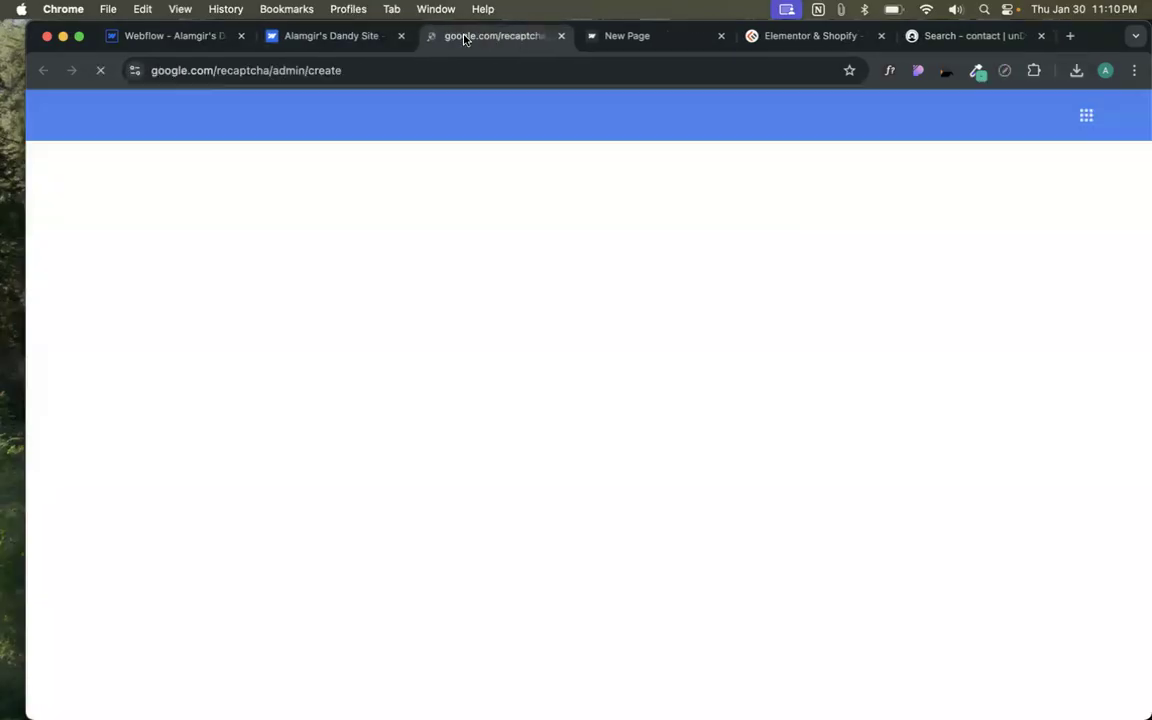
{"action": "left_click", "coordinate": [385, 70]}
{"action": "right_click", "coordinate": [385, 72]}
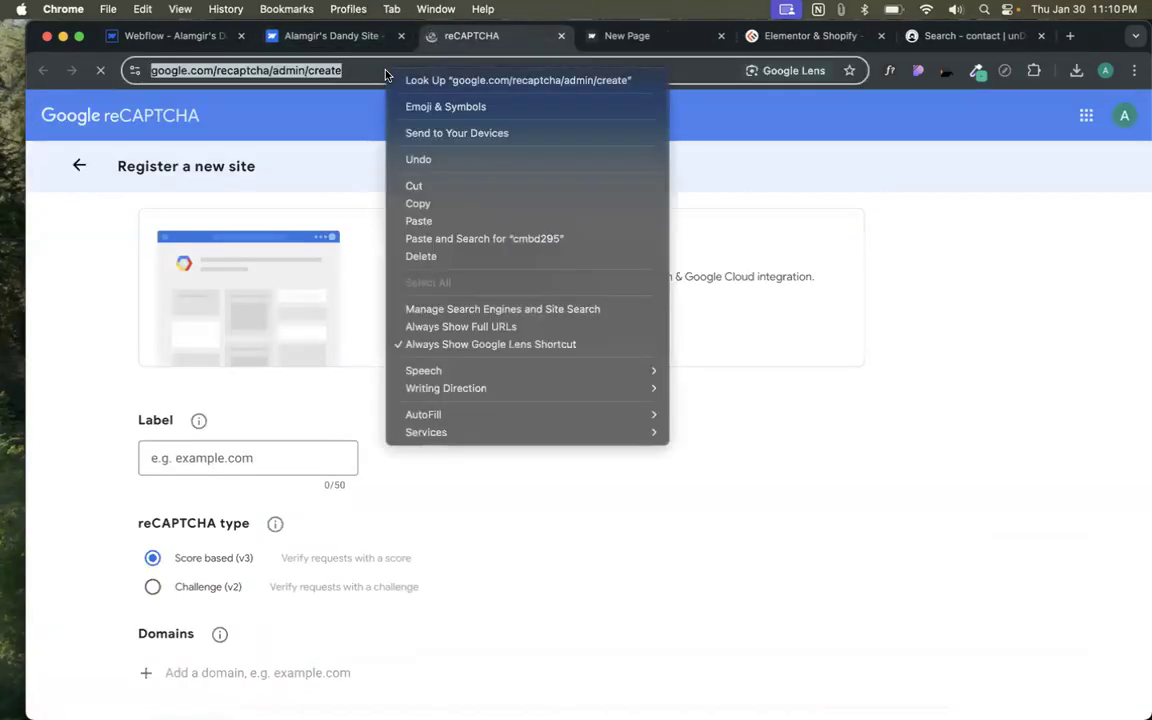
{"action": "left_click", "coordinate": [420, 203]}
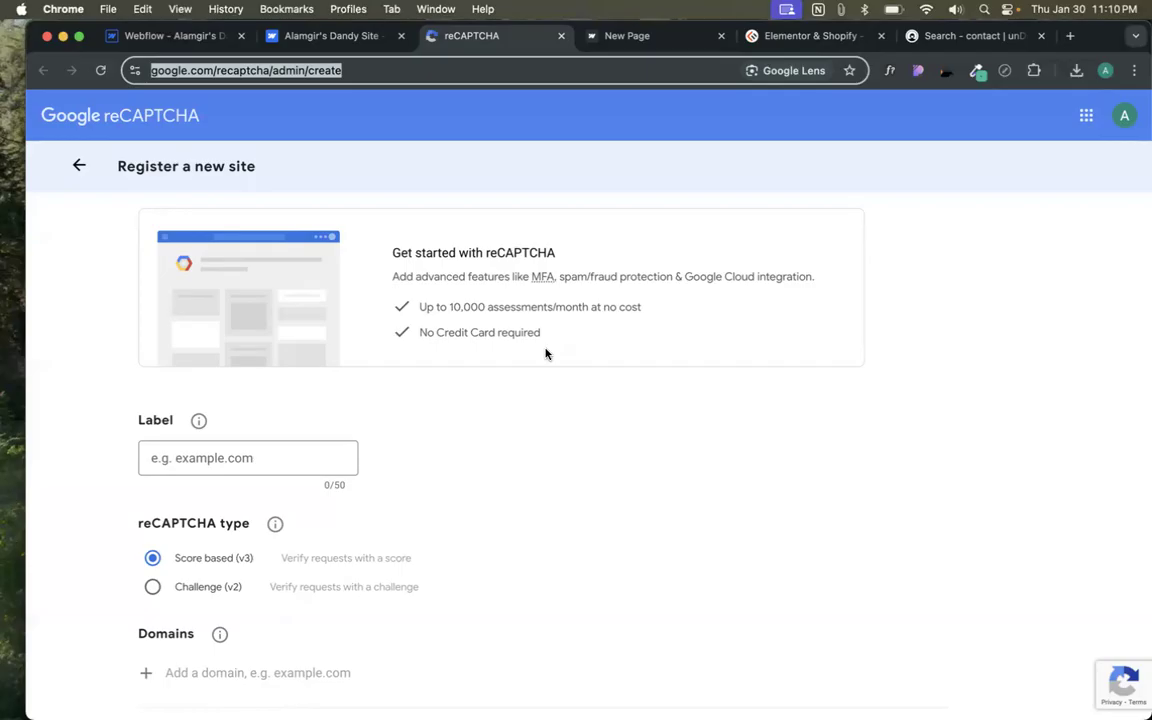
- Compare the reCAPTCHA key fields in the site's form settings with the registration form, ending in its Label field
{"action": "left_click", "coordinate": [320, 36]}
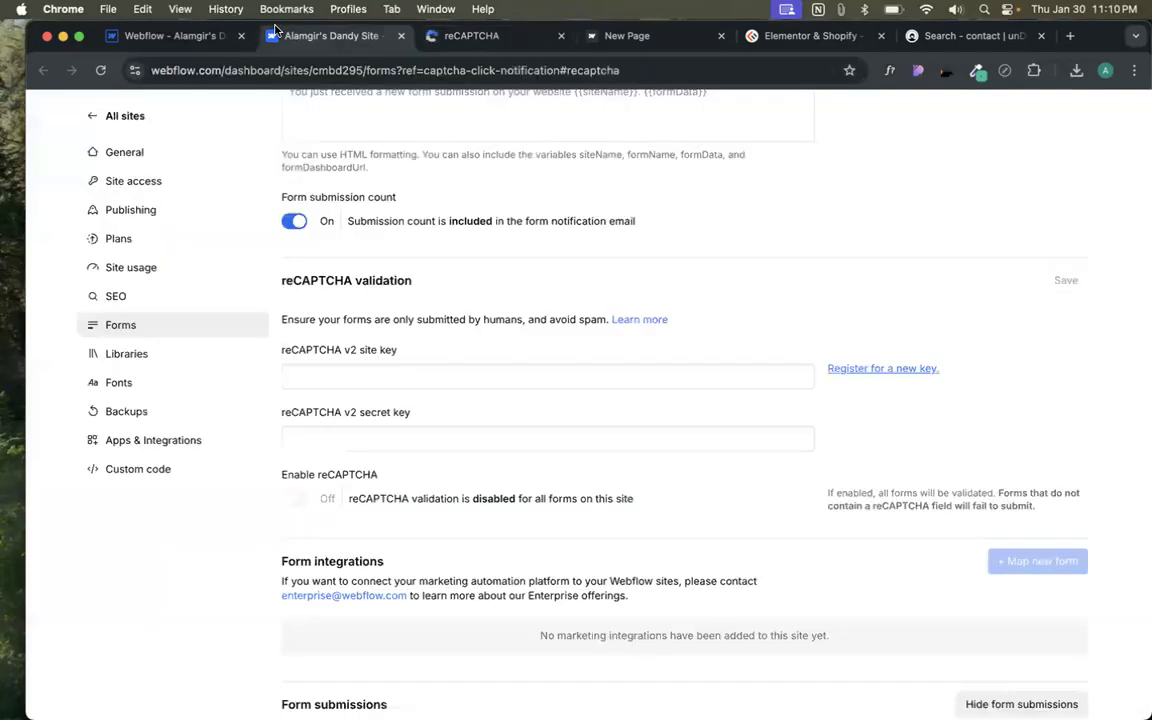
{"action": "left_click", "coordinate": [467, 38]}
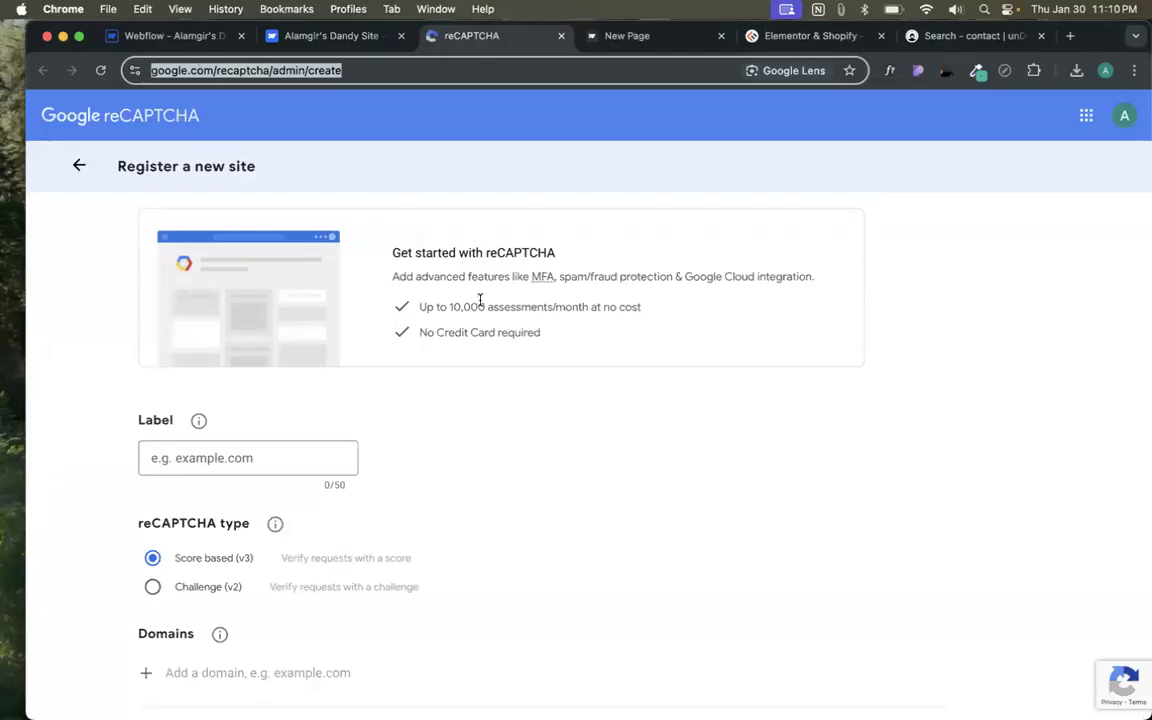
{"action": "left_click", "coordinate": [187, 457]}
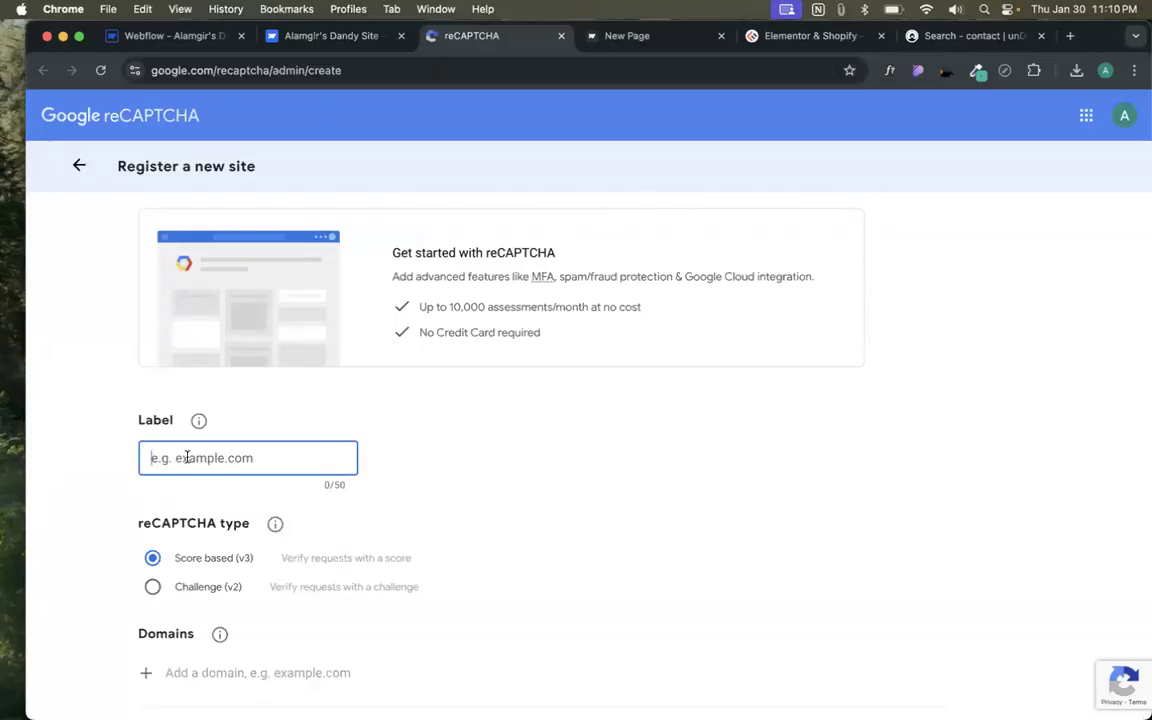
- Check the publish destinations in the site's form settings for its domain, without publishing
{"action": "left_click", "coordinate": [312, 40]}
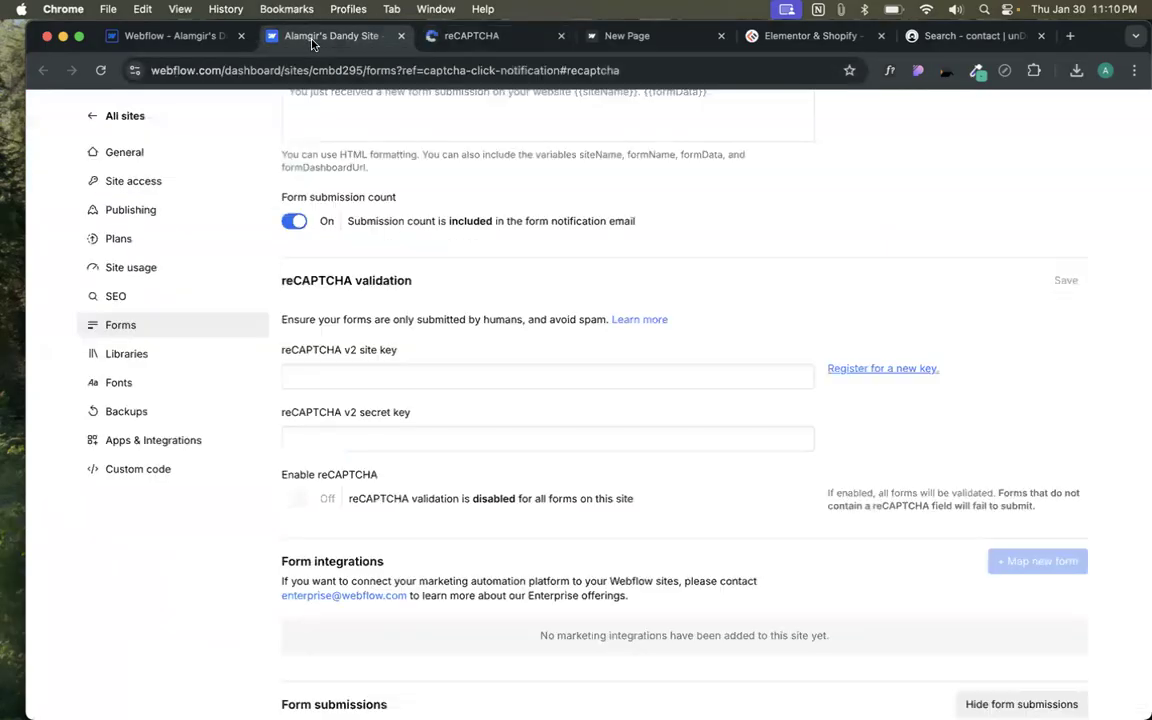
{"action": "scroll", "coordinate": [468, 267], "scroll_direction": "up", "scroll_amount": 3}
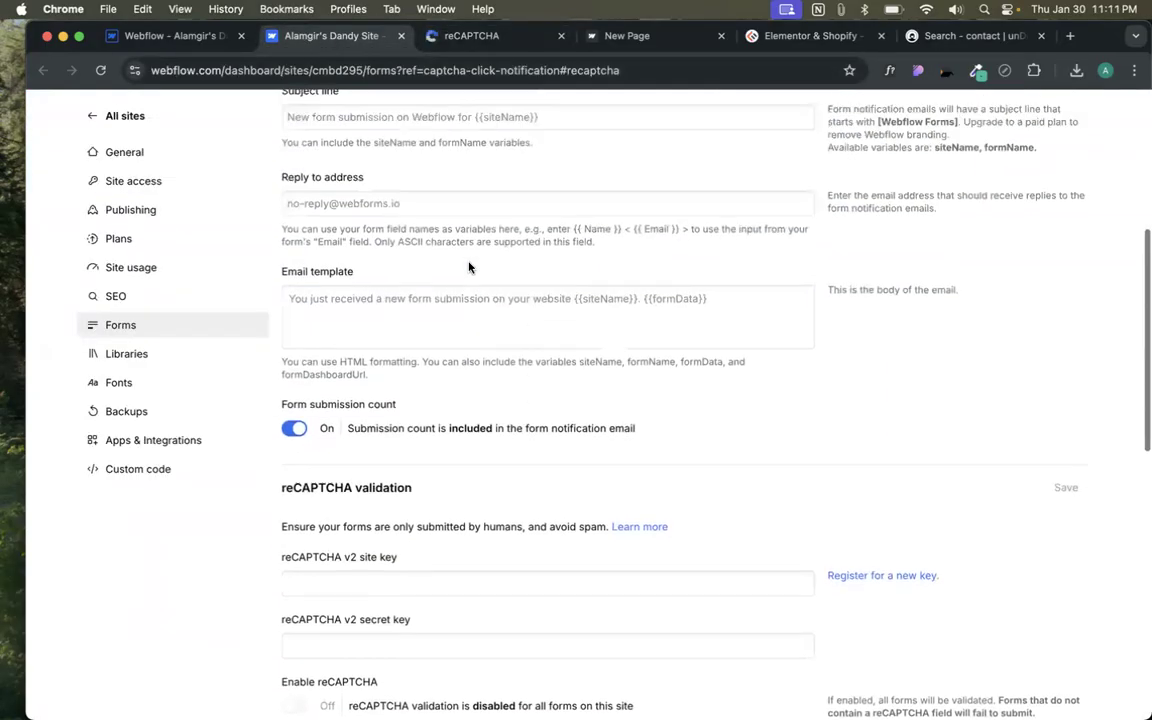
{"action": "scroll", "coordinate": [468, 267], "scroll_direction": "up", "scroll_amount": 4}
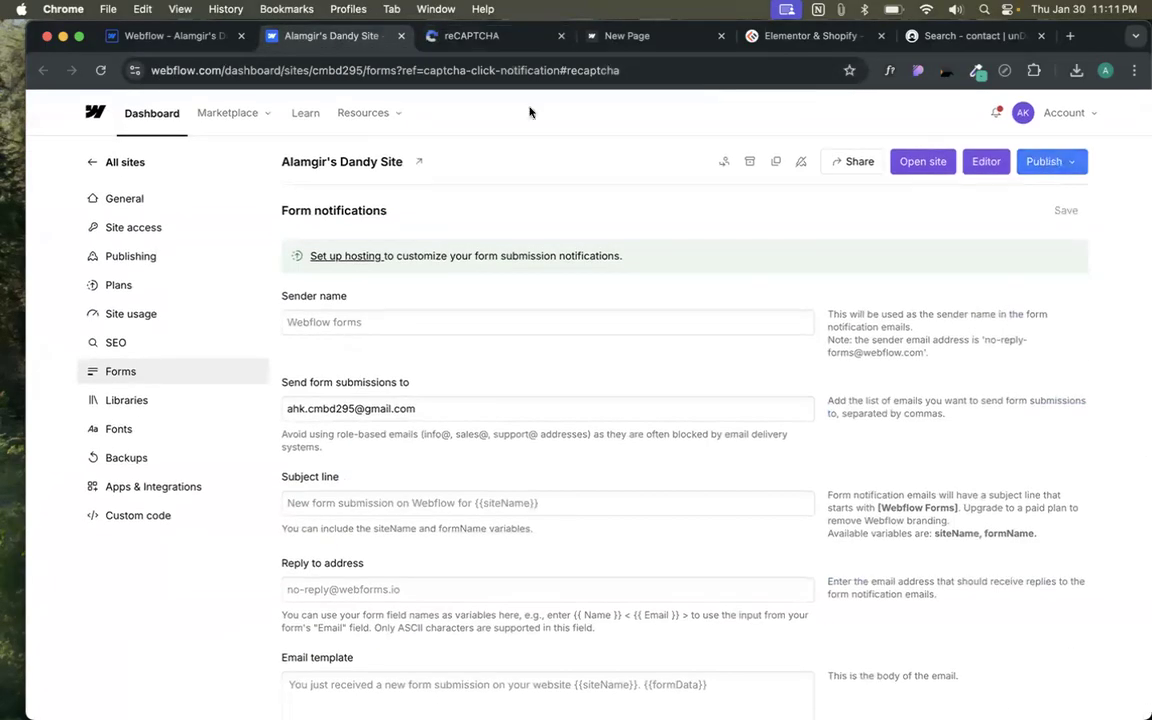
{"action": "left_click", "coordinate": [1072, 161]}
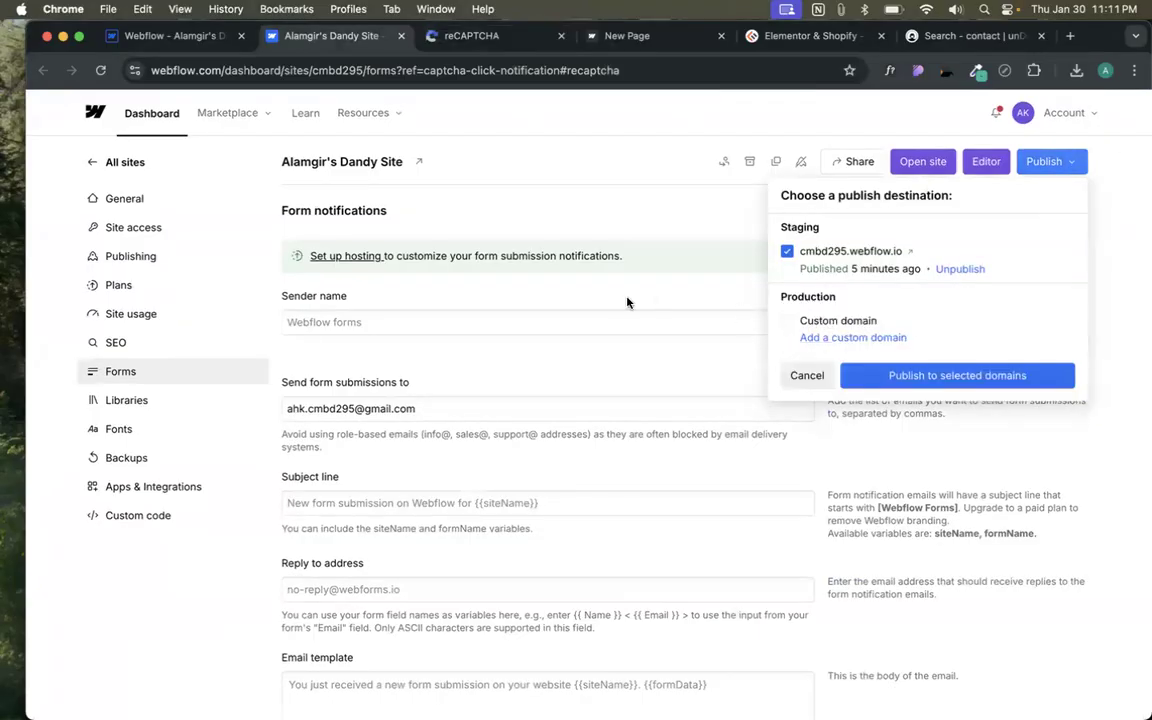
{"action": "left_click", "coordinate": [600, 260]}
- Review the reCAPTCHA registration form's label, type and domain fields, then return to the Webflow designer
{"action": "left_click", "coordinate": [471, 36]}
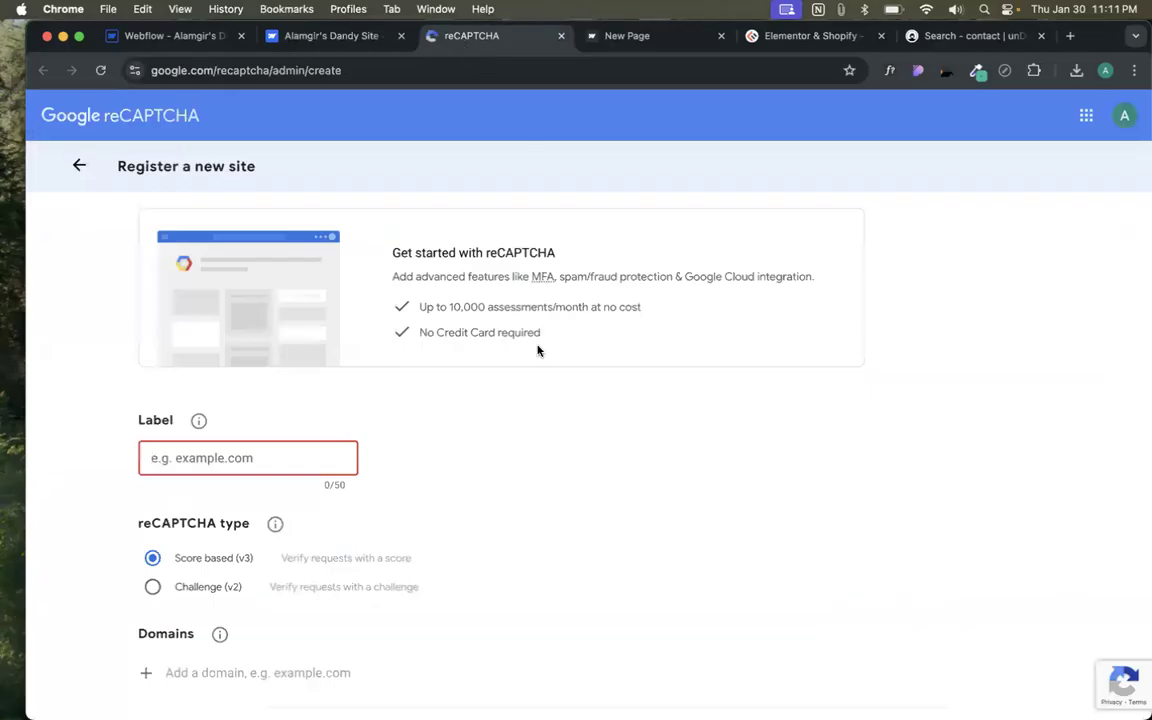
{"action": "scroll", "coordinate": [537, 350], "scroll_direction": "down", "scroll_amount": 1}
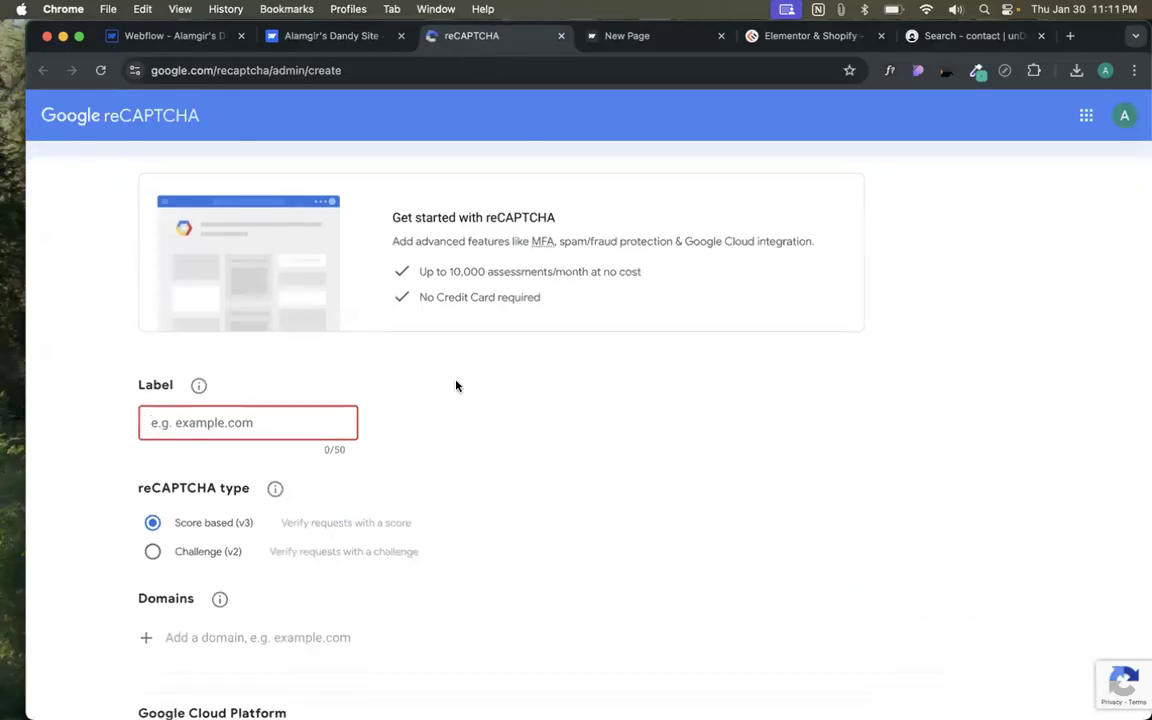
{"action": "left_click", "coordinate": [337, 40]}
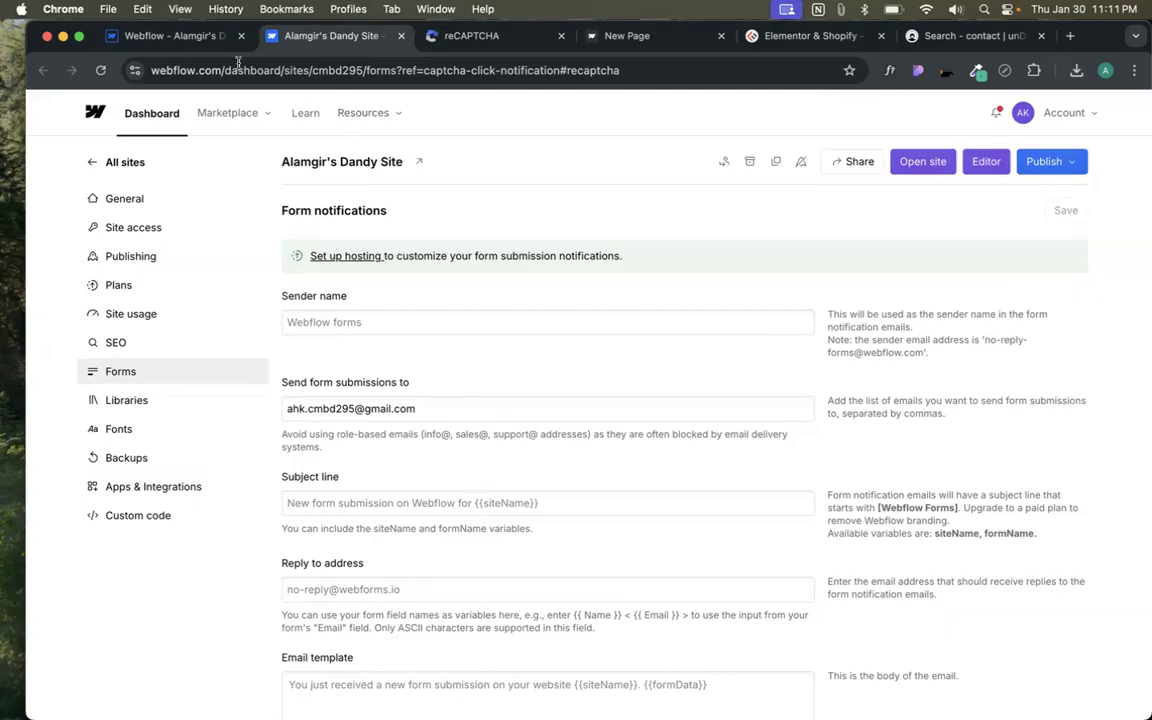
{"action": "left_click", "coordinate": [165, 35]}
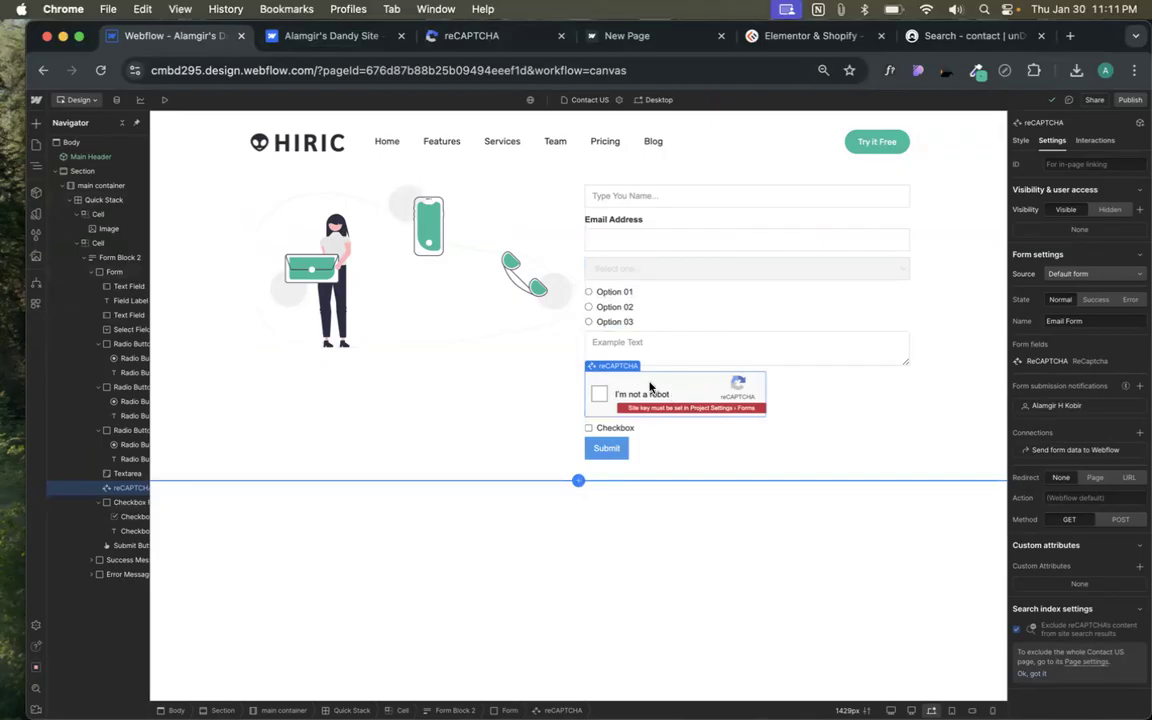
- Delete the reCAPTCHA element from the contact form
{"action": "mouse_move", "coordinate": [612, 366]}
{"action": "key", "text": "Delete"}
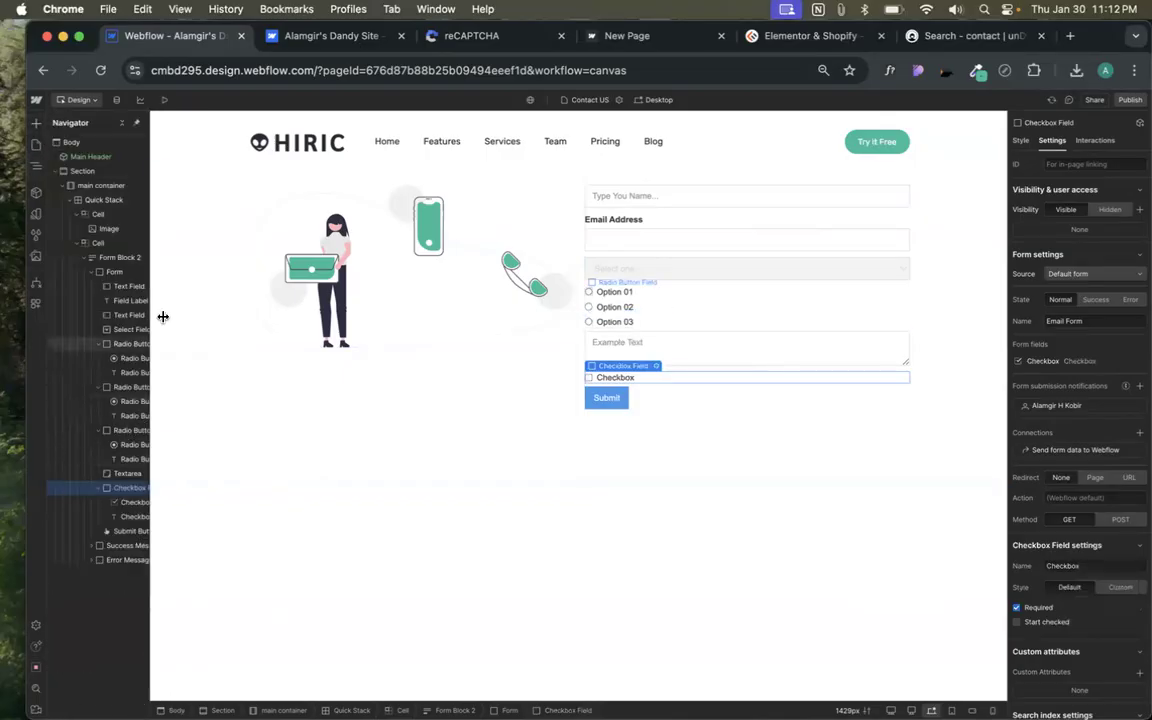
- Try a second Submit button above the name field, checking its button and waiting texts, and remove it again
{"action": "left_click", "coordinate": [36, 123]}
{"action": "left_click_drag", "start_coordinate": [65, 565], "coordinate": [626, 191]}
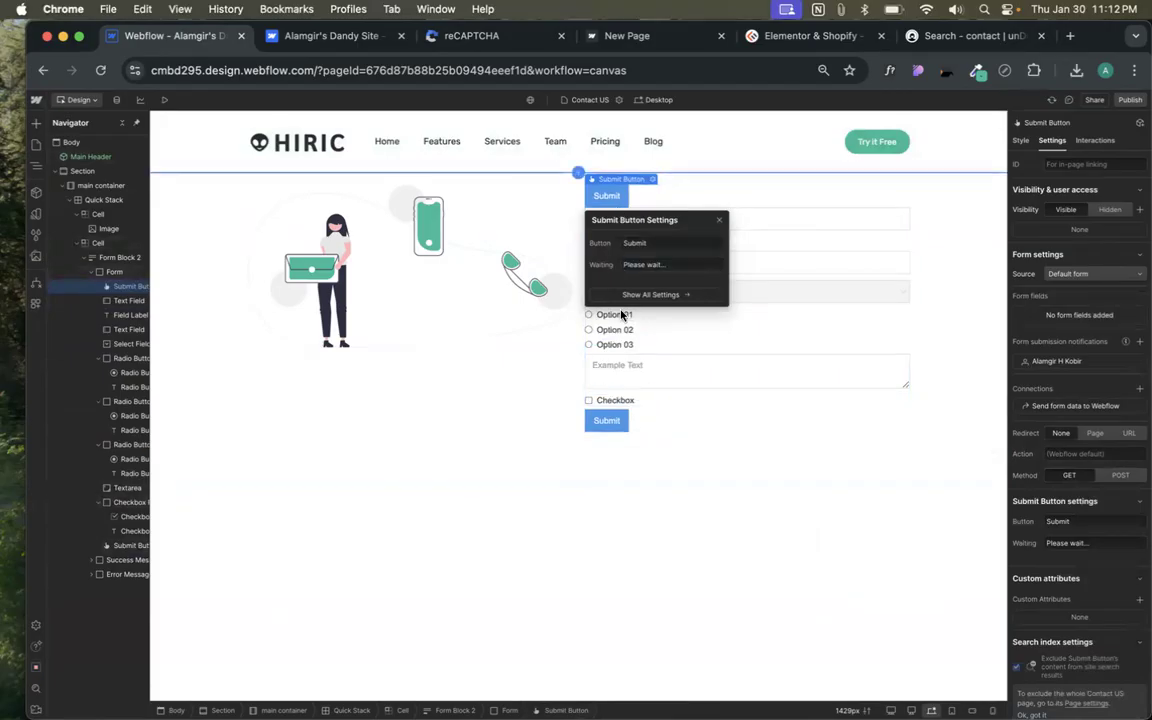
{"action": "left_click_drag", "start_coordinate": [663, 220], "coordinate": [286, 221]}
{"action": "double_click", "coordinate": [256, 244]}
{"action": "left_click", "coordinate": [273, 265]}
{"action": "triple_click", "coordinate": [273, 265]}
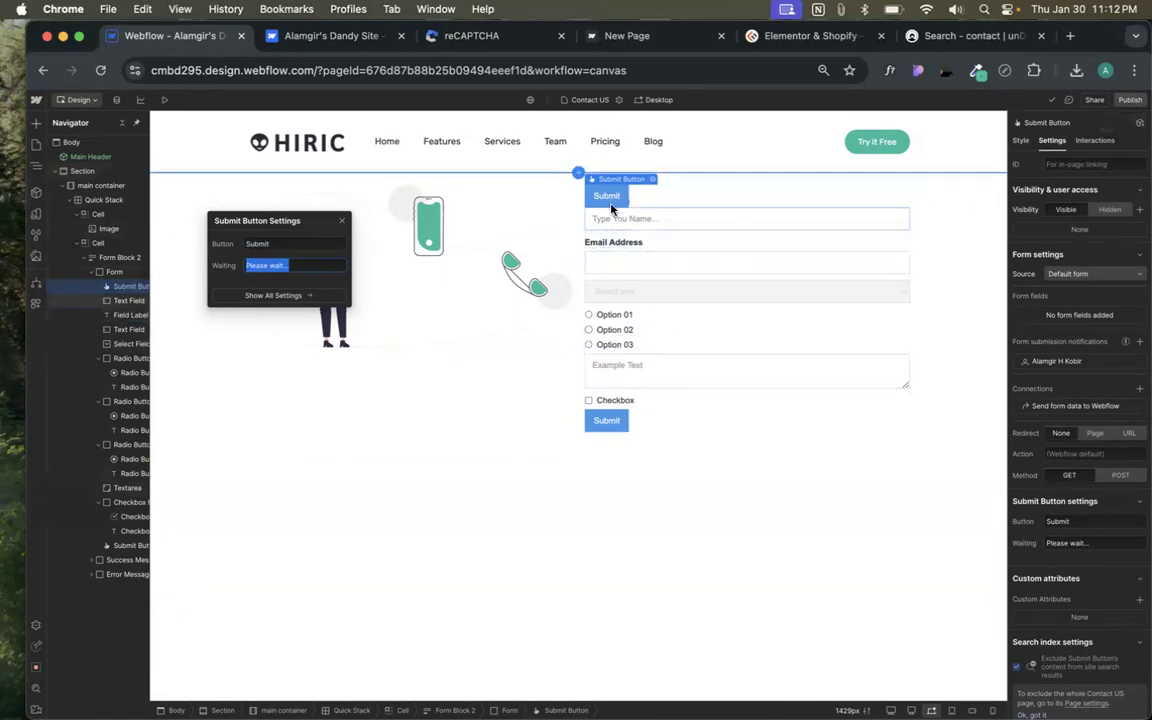
{"action": "key", "text": "Escape"}
{"action": "key", "text": "Delete"}
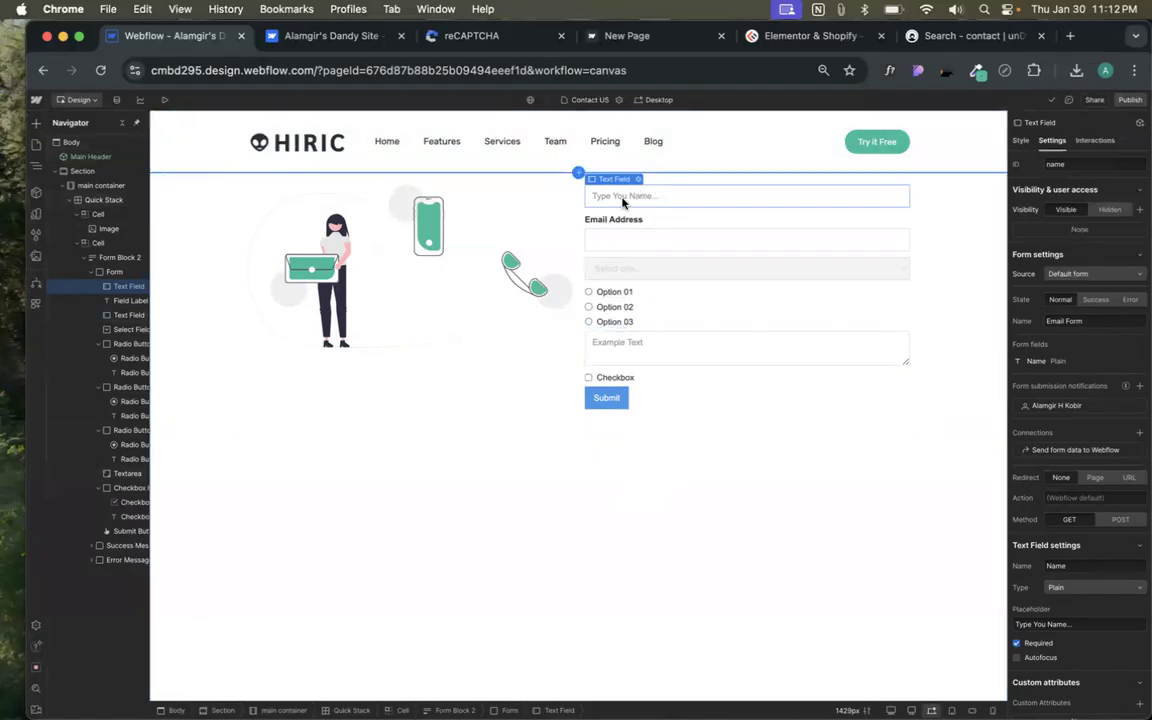
- Set the name text field's typography colour to red
{"action": "left_click", "coordinate": [1021, 141]}
{"action": "scroll", "coordinate": [1087, 396], "scroll_direction": "down", "scroll_amount": 5}
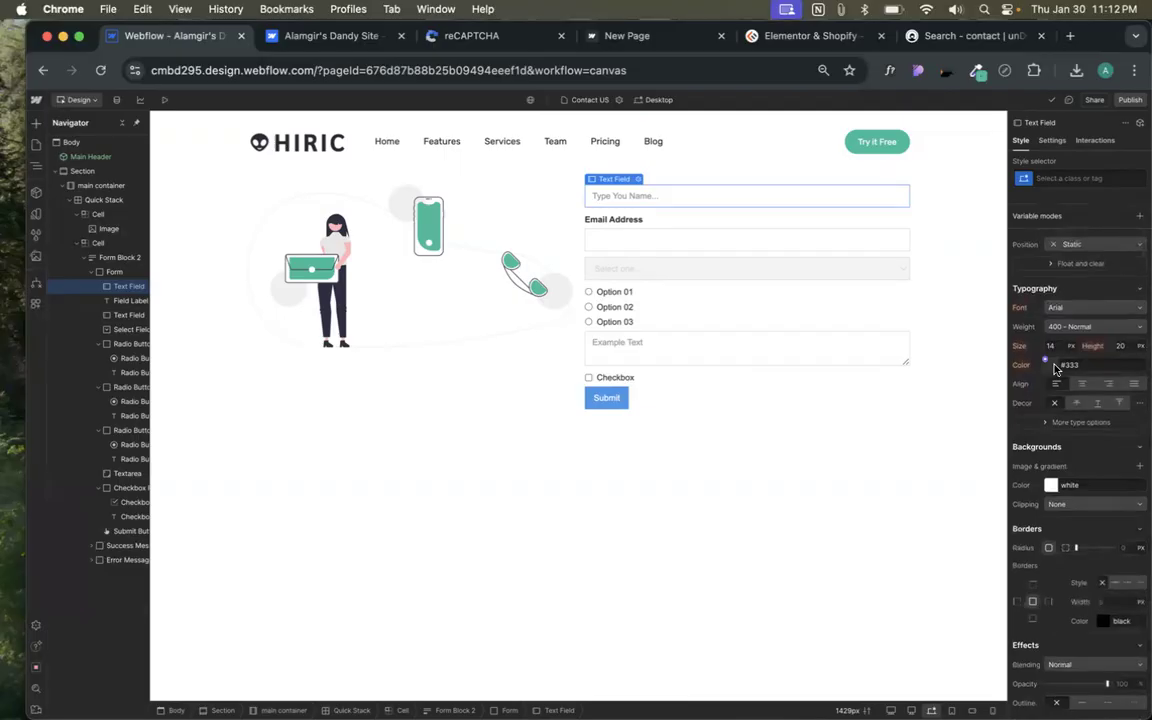
{"action": "left_click", "coordinate": [1054, 368]}
{"action": "left_click_drag", "start_coordinate": [1092, 406], "coordinate": [1143, 369]}
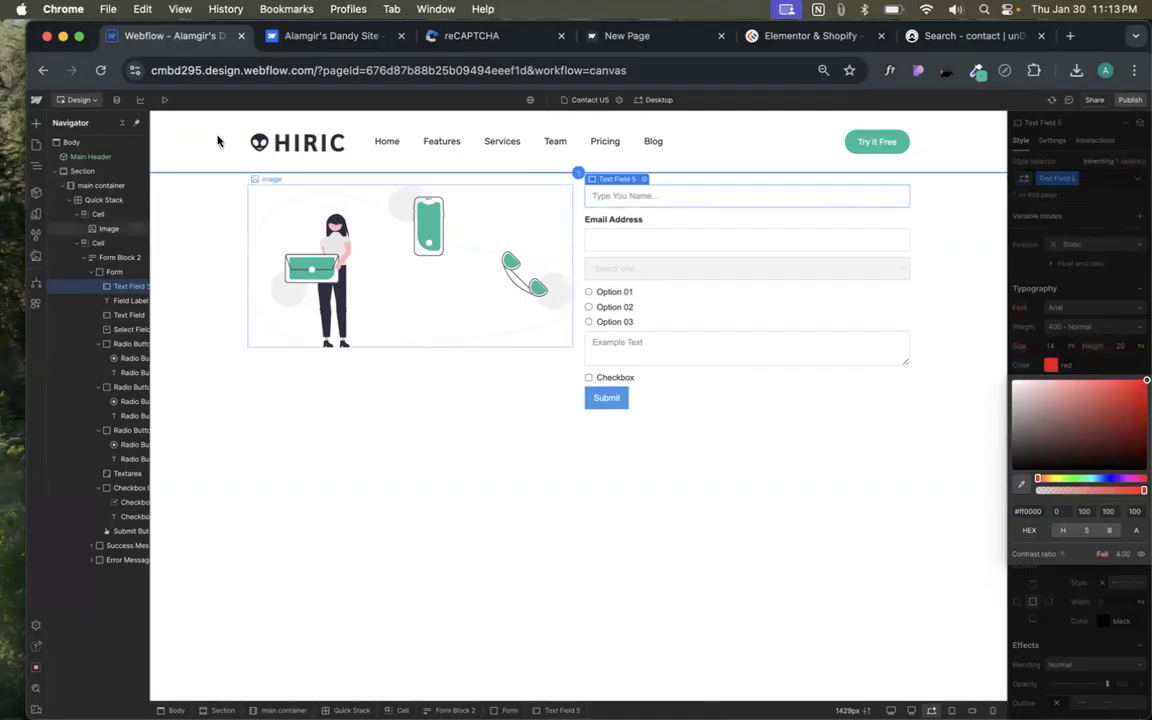
- Preview the page and test the name field's text colour with sample text, clearing it before returning to the design view
{"action": "left_click", "coordinate": [164, 99]}
{"action": "type", "text": "hvghd"}
{"action": "key", "text": "BackSpace"}
{"action": "key", "text": "BackSpace"}
{"action": "key", "text": "BackSpace"}
{"action": "key", "text": "BackSpace"}
{"action": "key", "text": "BackSpace"}
{"action": "key", "text": "BackSpace"}
{"action": "key", "text": "BackSpace"}
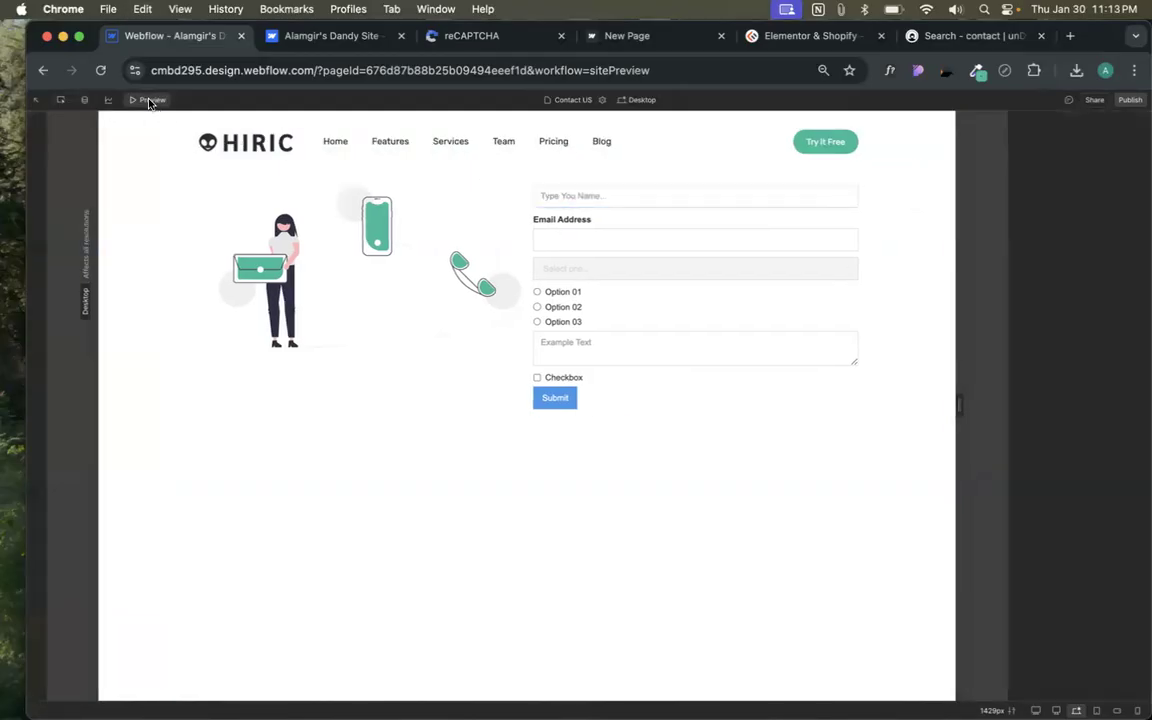
{"action": "left_click", "coordinate": [147, 99]}
- Set the name field's font weight to 700 - Bold
{"action": "scroll", "coordinate": [1070, 585], "scroll_direction": "down", "scroll_amount": 3}
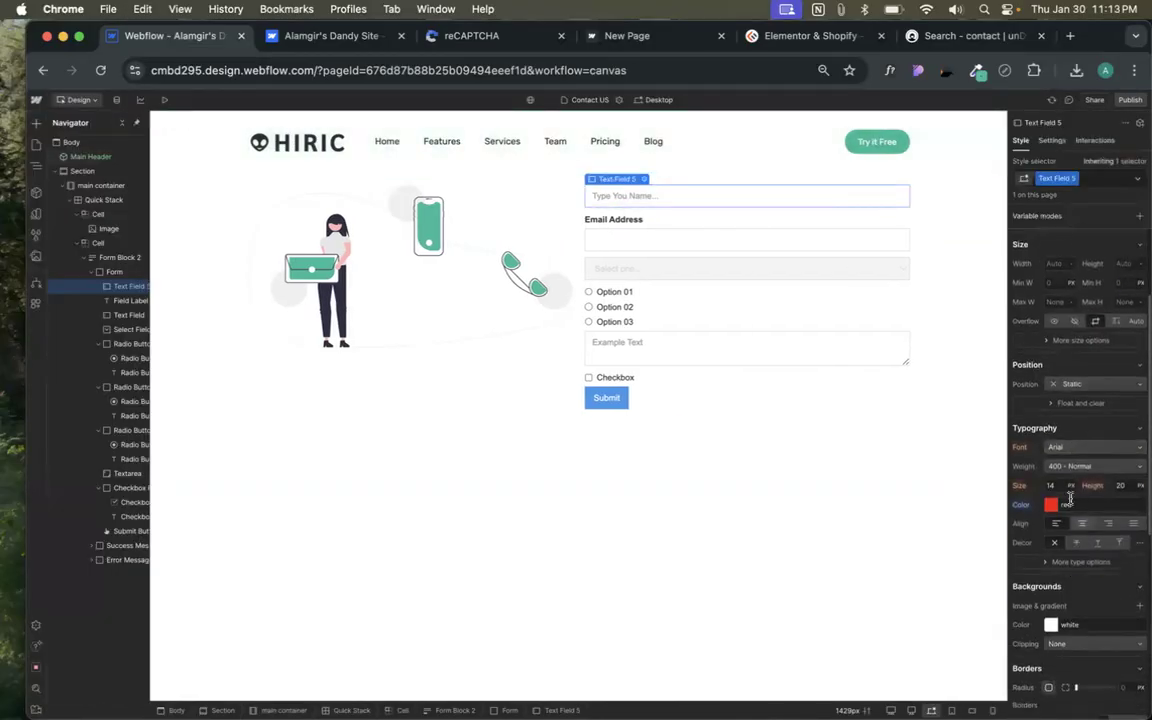
{"action": "left_click", "coordinate": [1075, 466]}
{"action": "left_click", "coordinate": [1067, 507]}
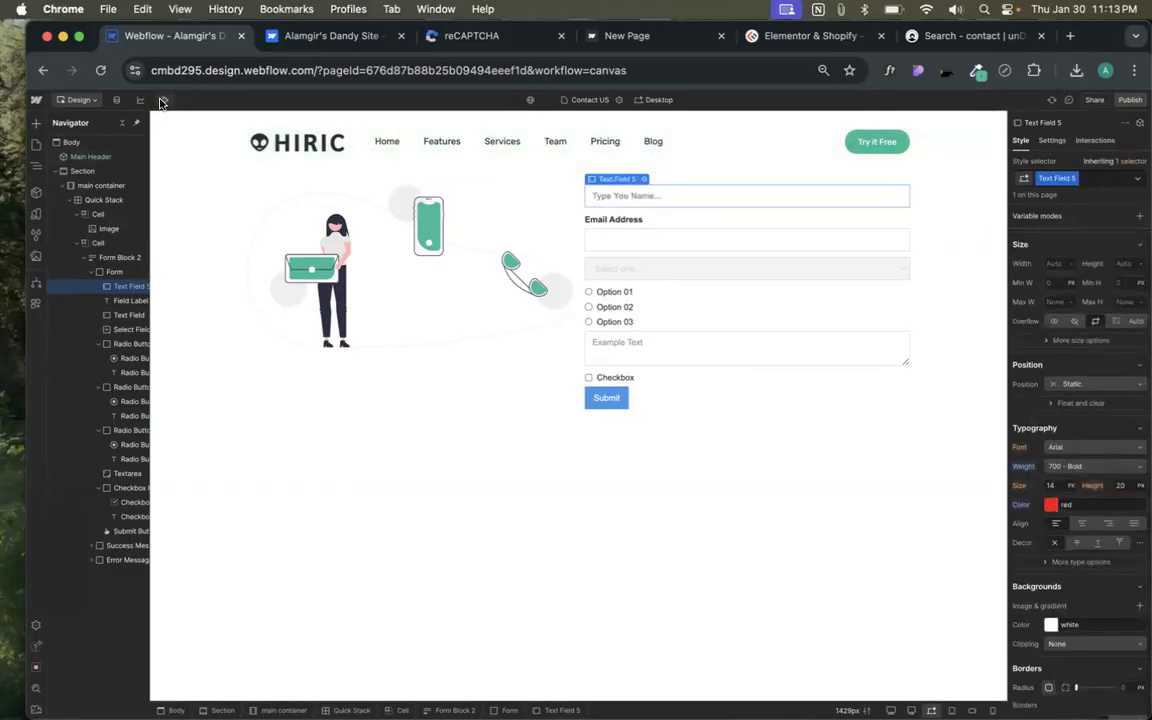
- Preview the name field's bold weight with the sample text "vhghfd", clear it and return to the design view
{"action": "left_click", "coordinate": [160, 100]}
{"action": "left_click", "coordinate": [631, 196]}
{"action": "type", "text": "vhghfd"}
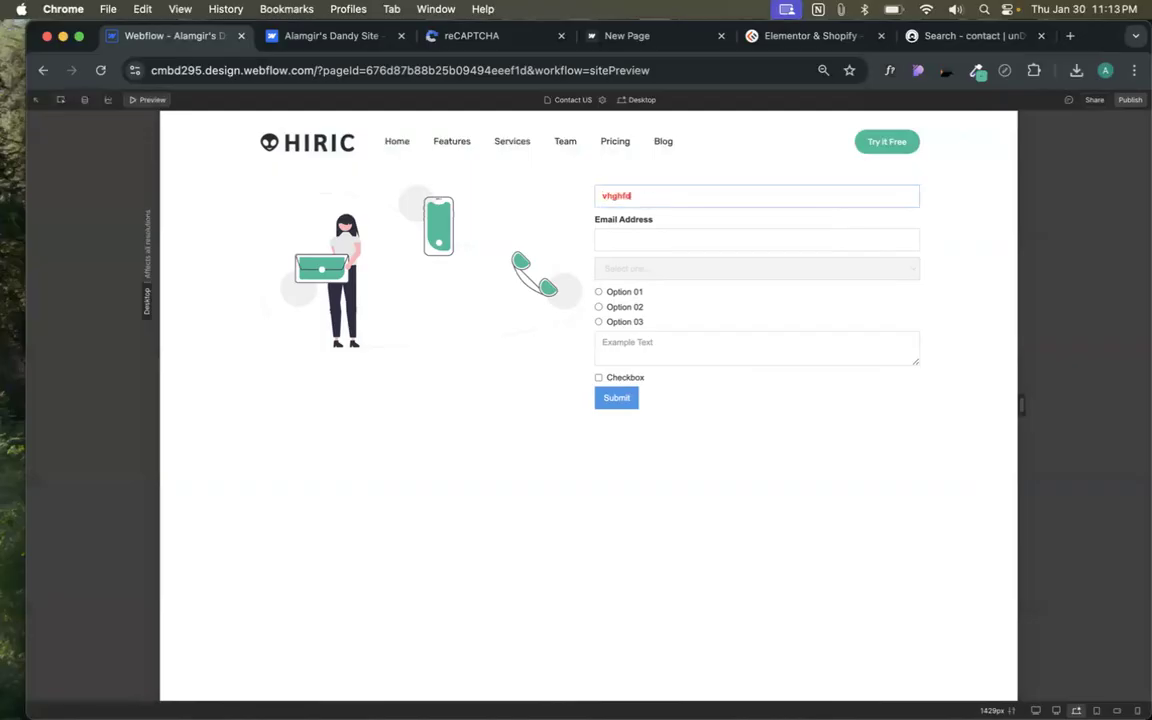
{"action": "key", "text": "super+a"}
{"action": "key", "text": "BackSpace"}
{"action": "left_click", "coordinate": [145, 100]}
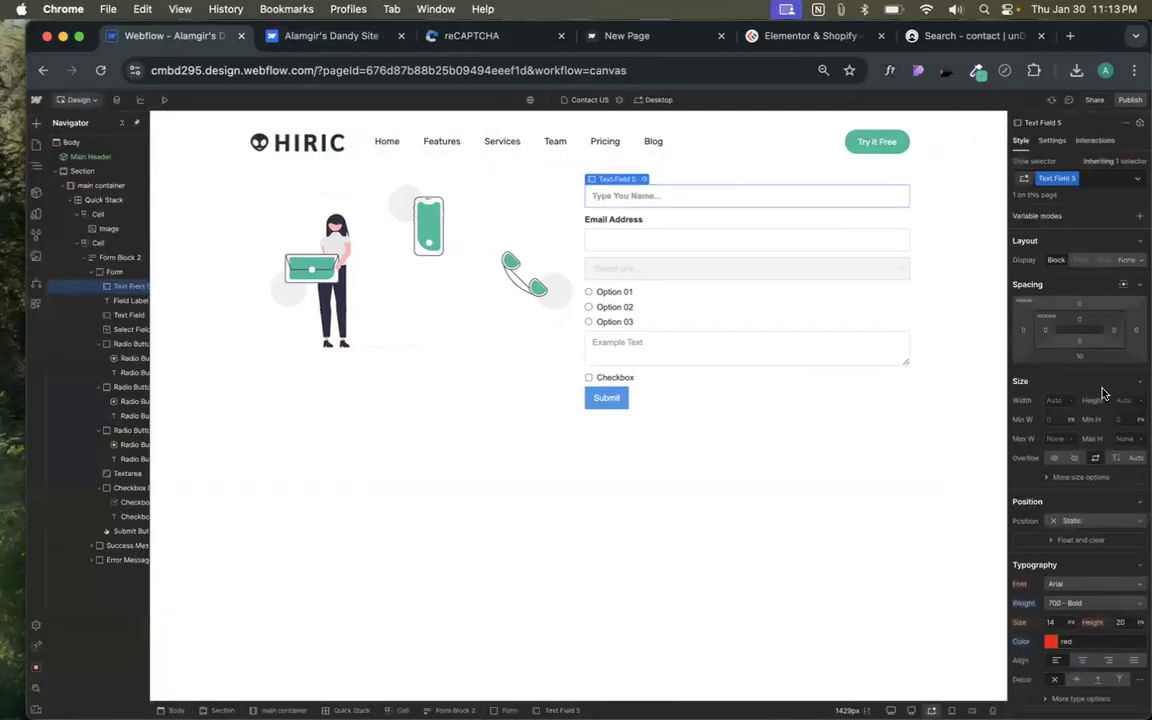
- Look through the name field's typography, background, border and effects style settings
{"action": "scroll", "coordinate": [1124, 600], "scroll_direction": "down", "scroll_amount": 1}
{"action": "scroll", "coordinate": [1124, 600], "scroll_direction": "down", "scroll_amount": 1}
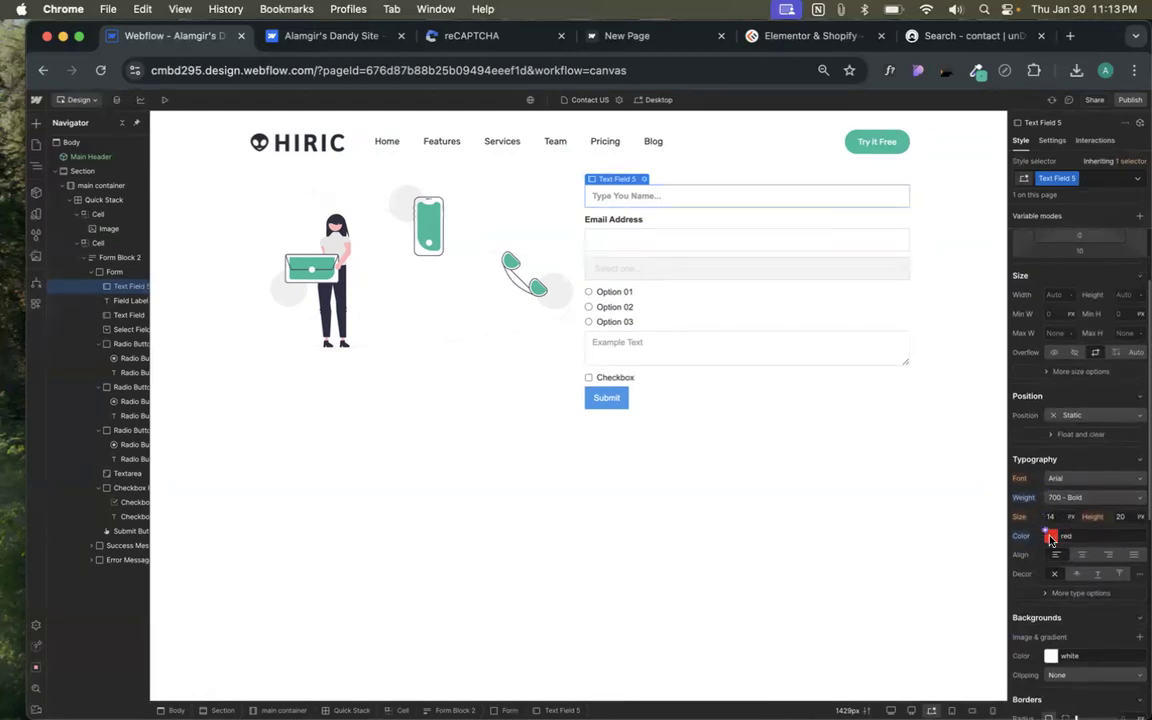
{"action": "scroll", "coordinate": [1050, 540], "scroll_direction": "down", "scroll_amount": 2}
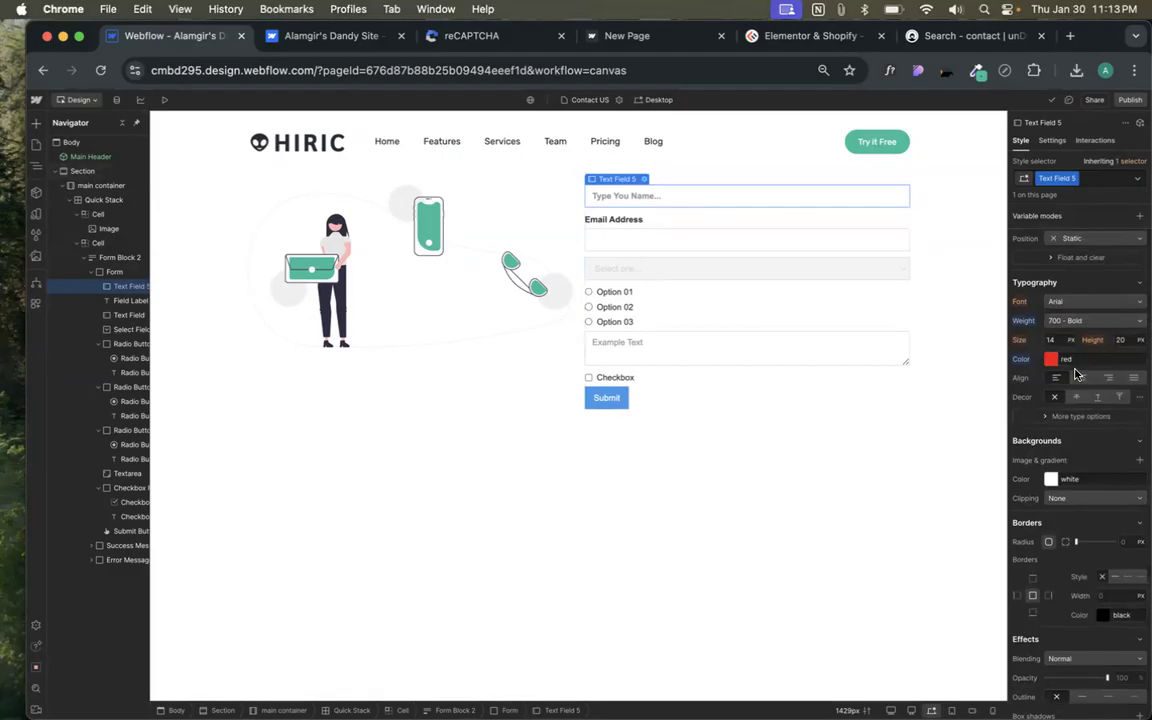
{"action": "scroll", "coordinate": [1094, 310], "scroll_direction": "down", "scroll_amount": 3}
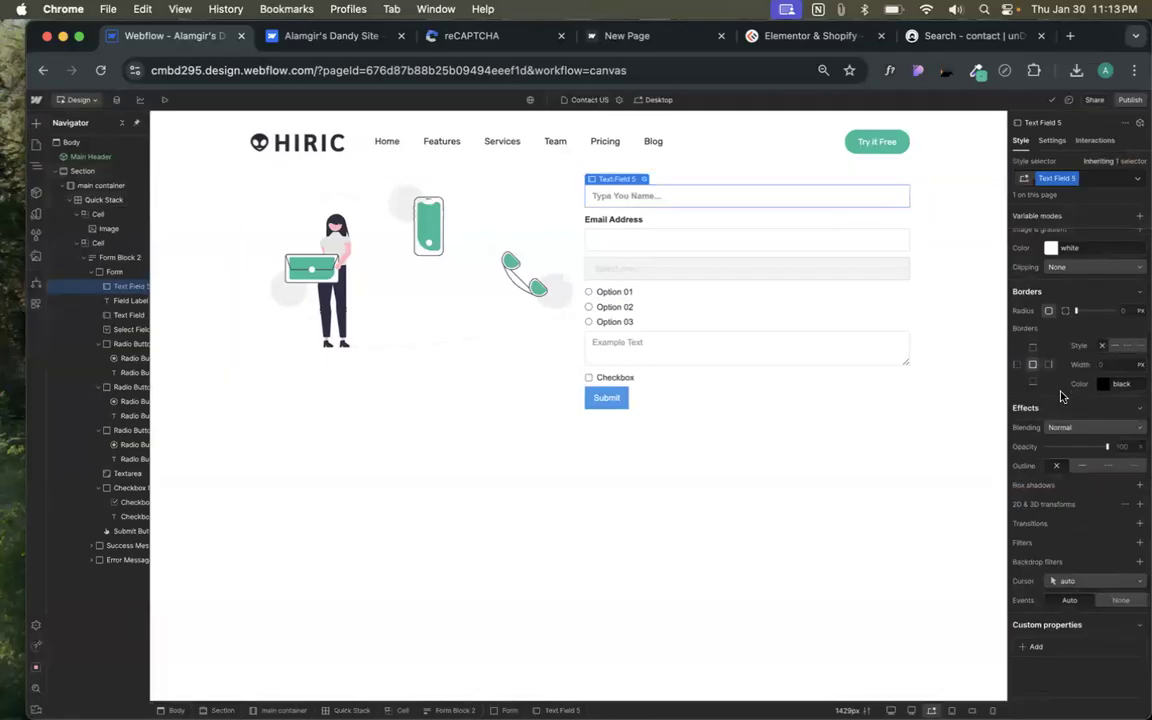
{"action": "scroll", "coordinate": [1062, 397], "scroll_direction": "up", "scroll_amount": 1}
{"action": "scroll", "coordinate": [1062, 397], "scroll_direction": "down", "scroll_amount": 1}
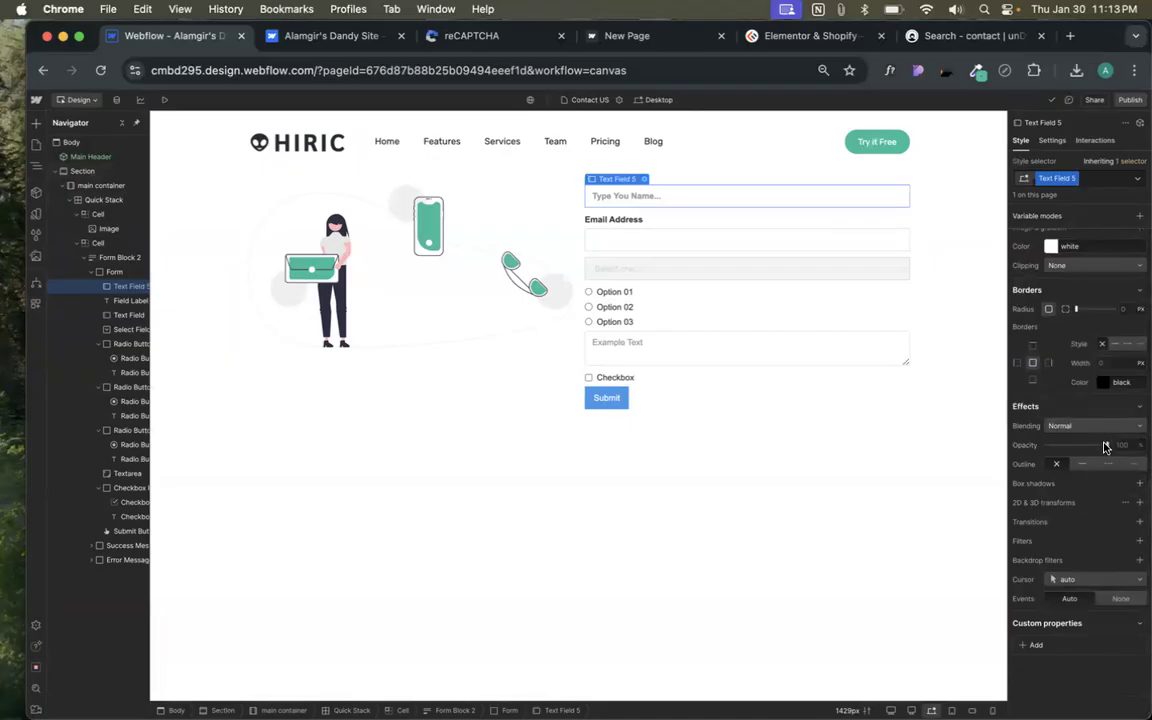
{"action": "scroll", "coordinate": [1090, 415], "scroll_direction": "up", "scroll_amount": 10}
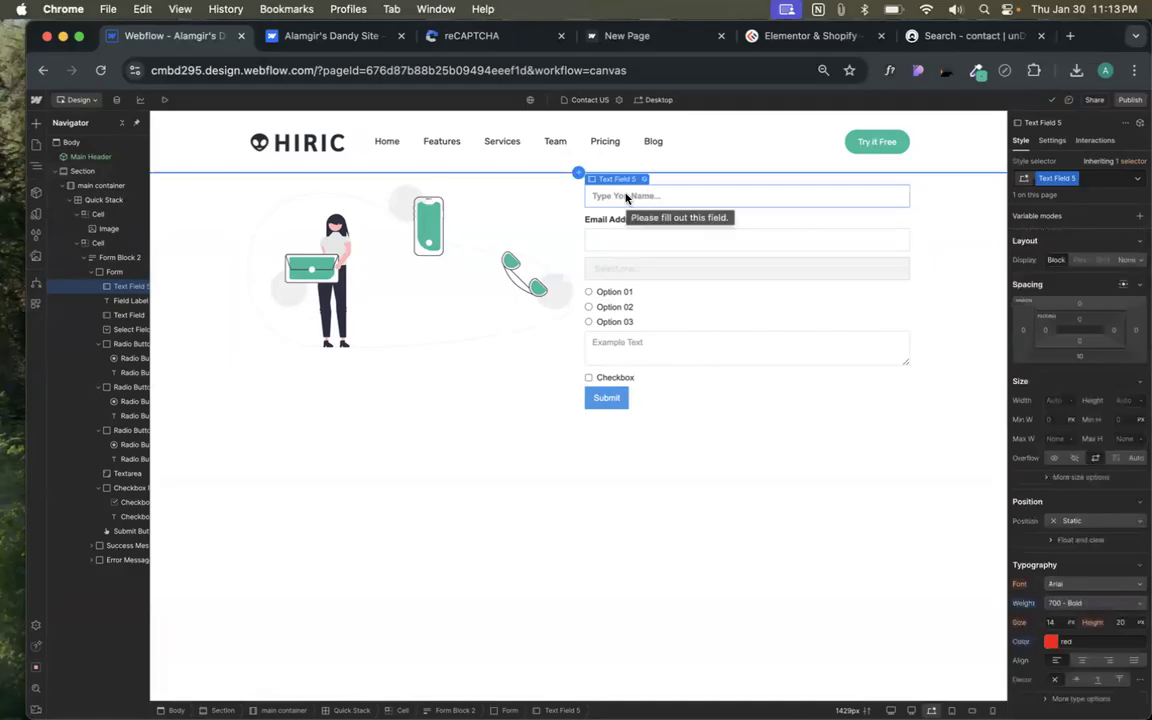
- Set the text colour of the name field's Placeholder state to light pink #eda8a8
{"action": "left_click", "coordinate": [1136, 178]}
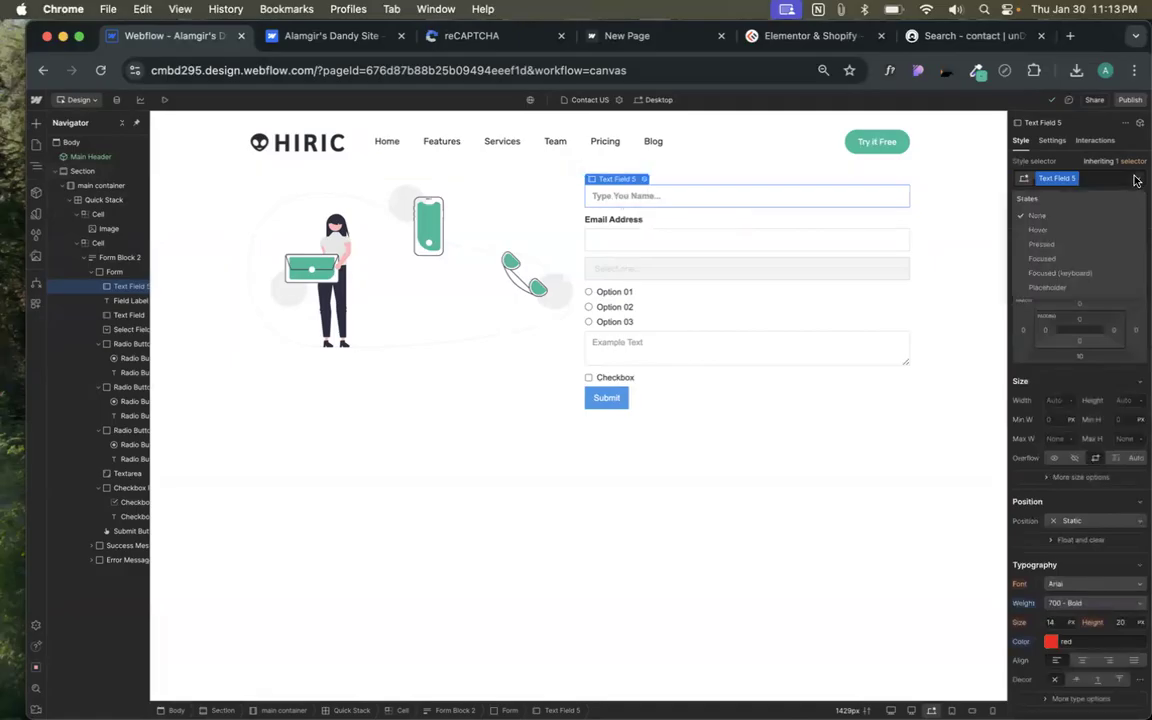
{"action": "left_click", "coordinate": [1036, 288]}
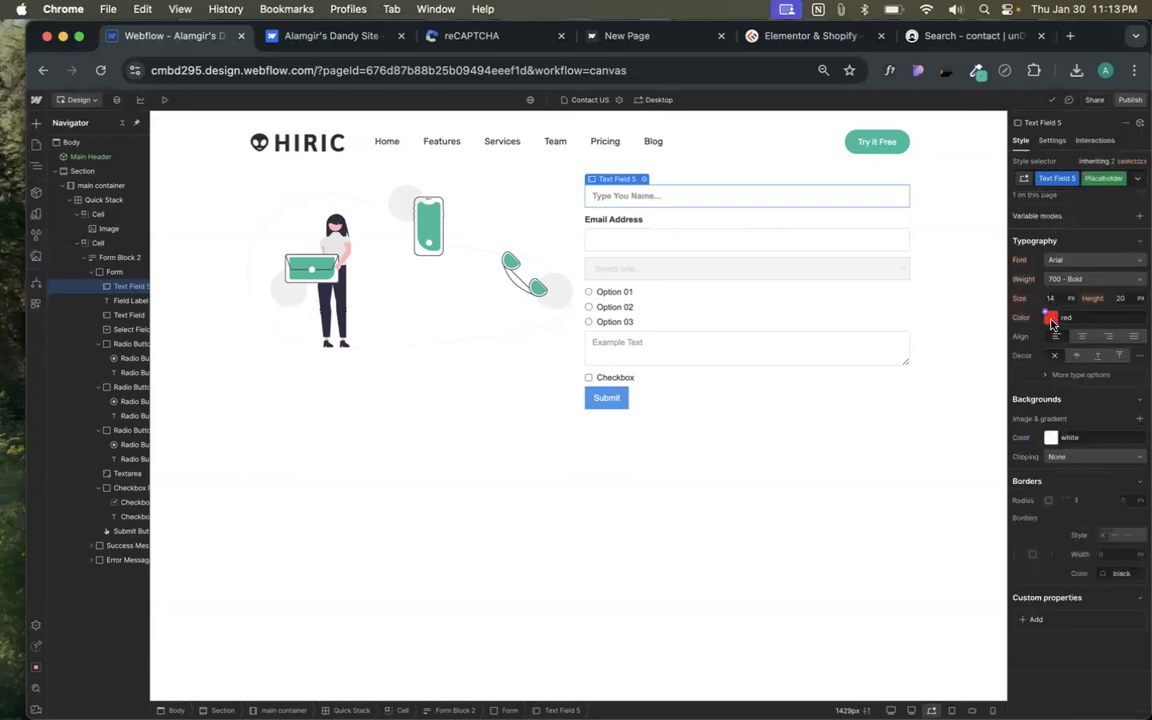
{"action": "left_click", "coordinate": [1052, 322]}
{"action": "left_click_drag", "start_coordinate": [1108, 362], "coordinate": [1052, 339]}
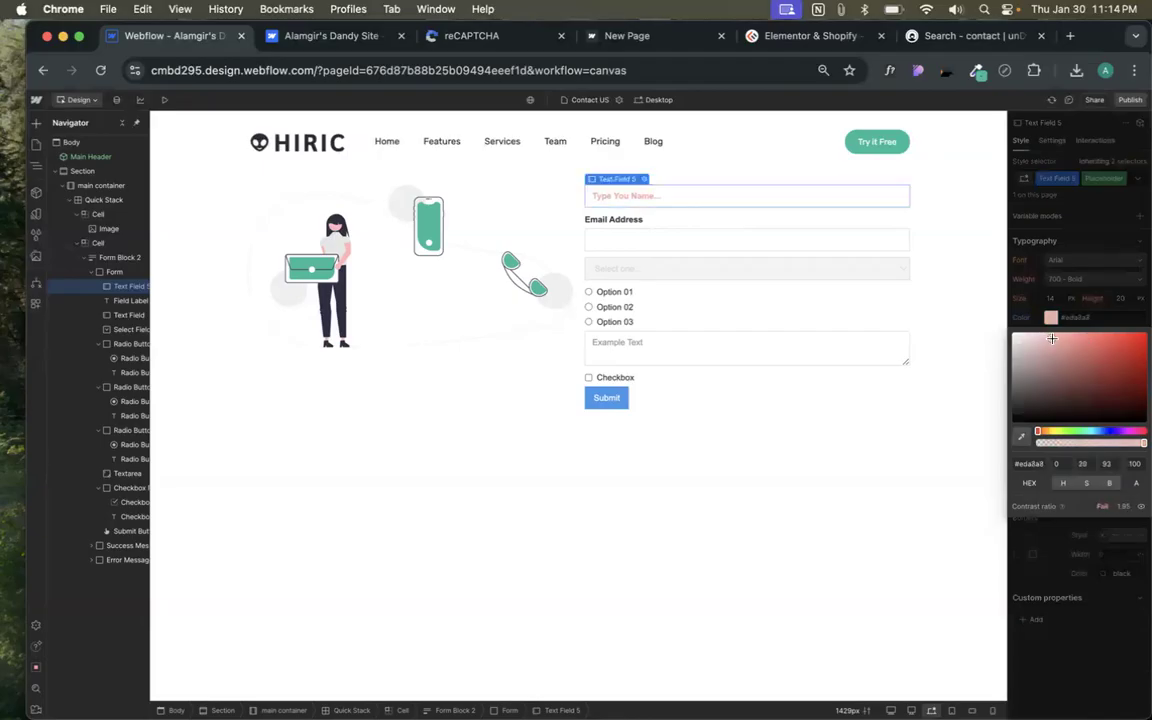
{"action": "left_click", "coordinate": [1055, 268]}
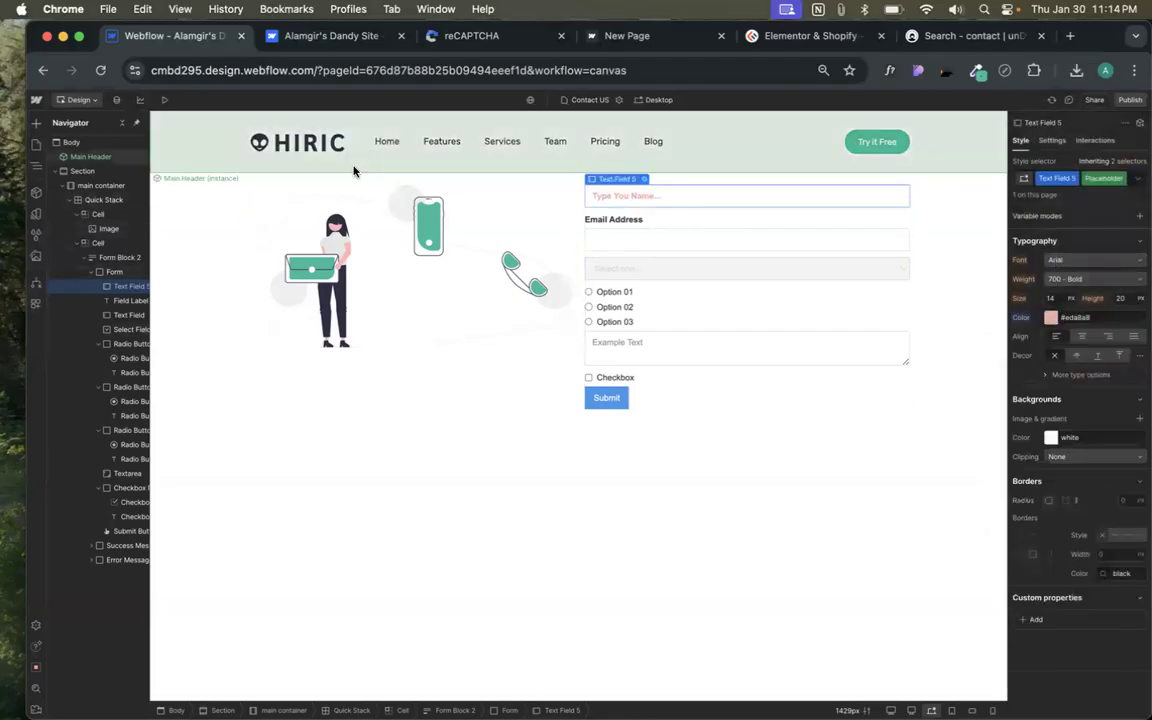
- Preview the placeholder colour against typed sample text in the name field, clear it and return to the design view
{"action": "left_click", "coordinate": [168, 100]}
{"action": "left_click", "coordinate": [609, 195]}
{"action": "type", "text": "vgchfxgd"}
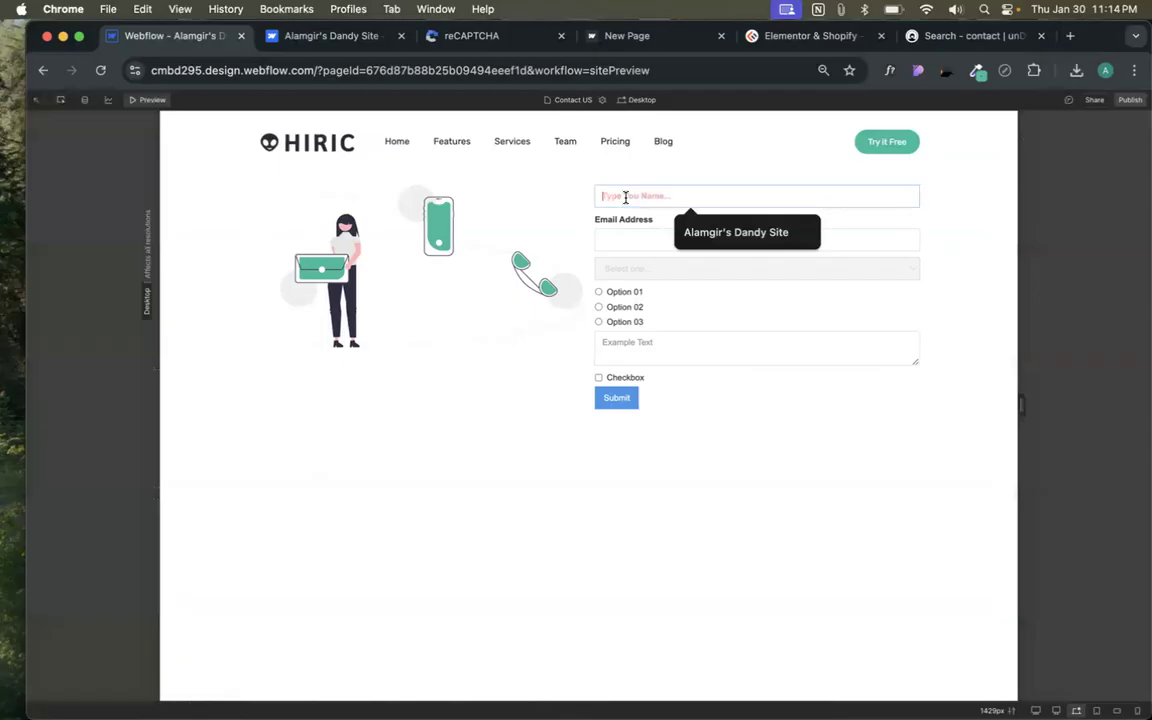
{"action": "key", "text": "super+a"}
{"action": "key", "text": "BackSpace"}
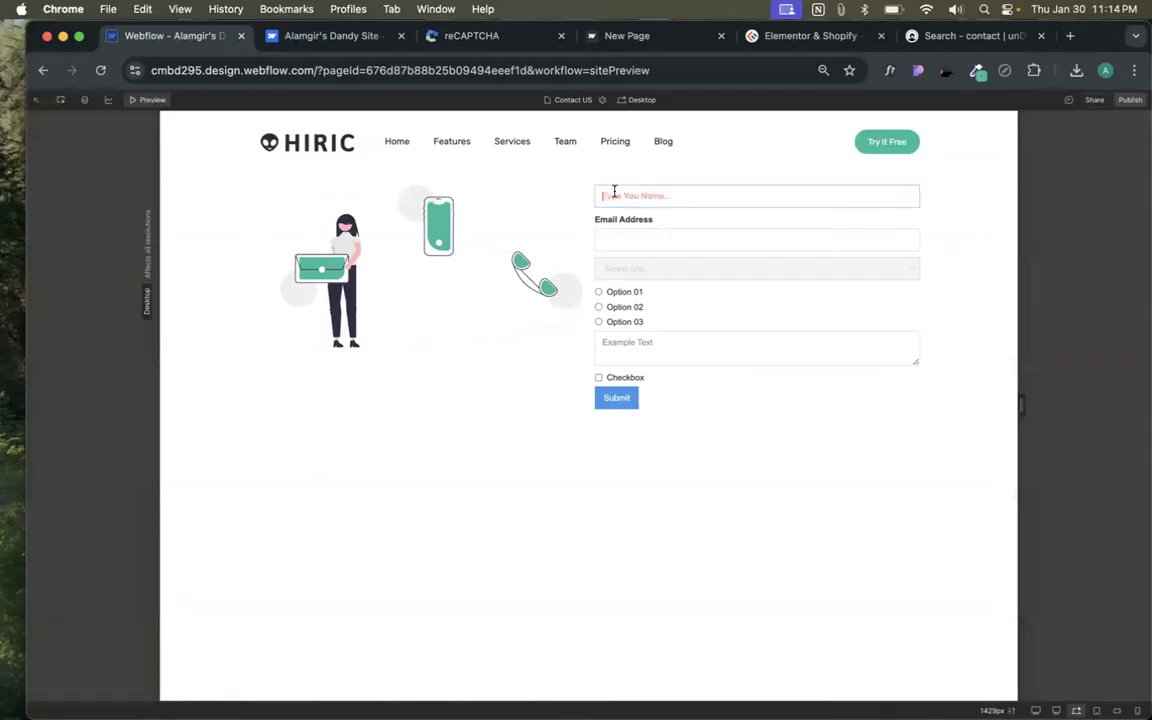
{"action": "left_click", "coordinate": [137, 103]}
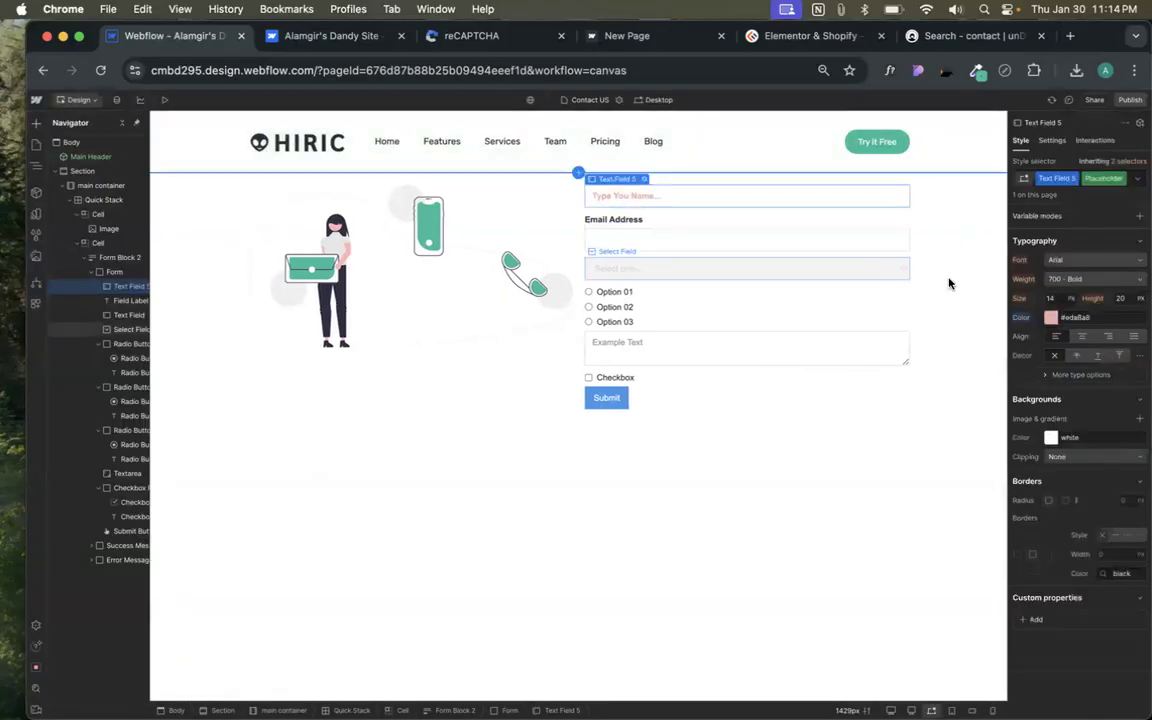
- Try a dark #302828 background colour on the name field's Placeholder state
{"action": "left_click", "coordinate": [1051, 438]}
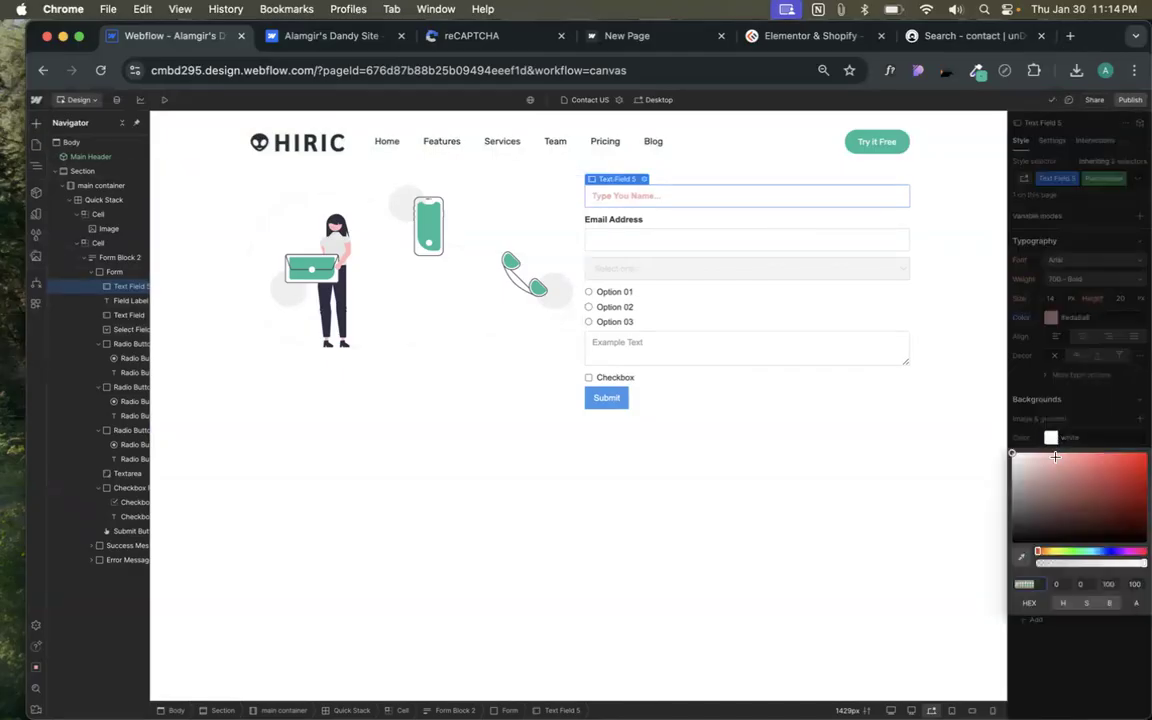
{"action": "left_click", "coordinate": [1042, 508]}
{"action": "left_click_drag", "start_coordinate": [1042, 508], "coordinate": [1034, 525]}
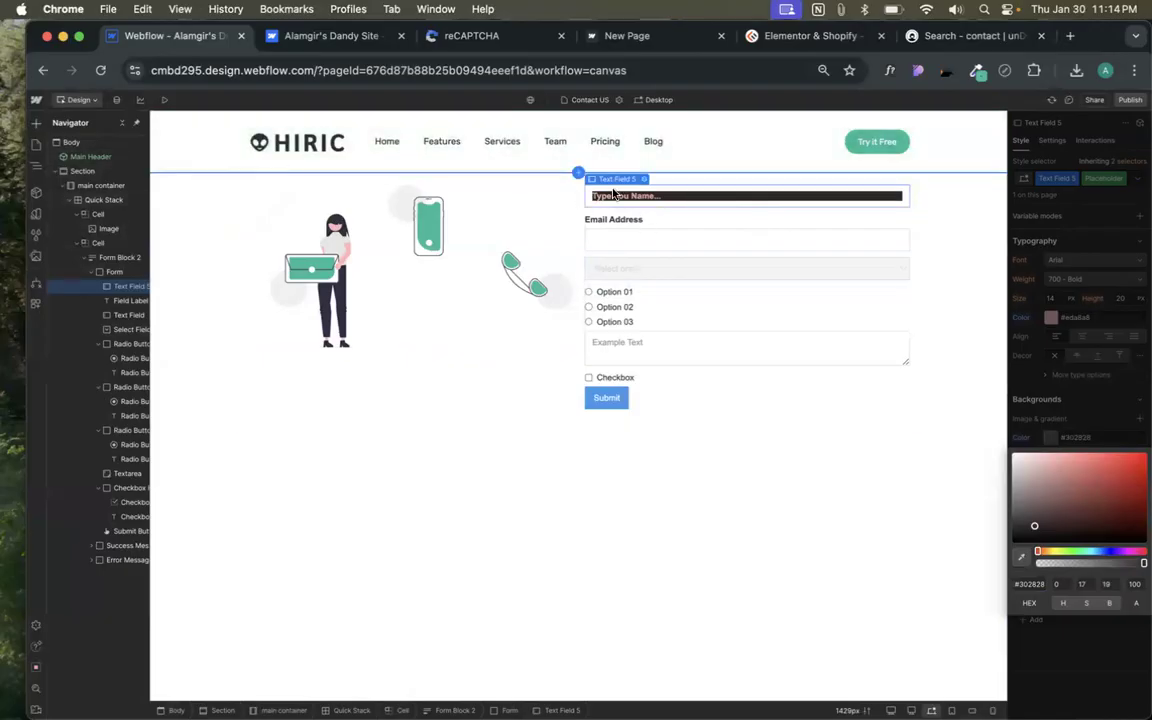
{"action": "left_click", "coordinate": [1052, 388]}
{"action": "key", "text": "super+z"}
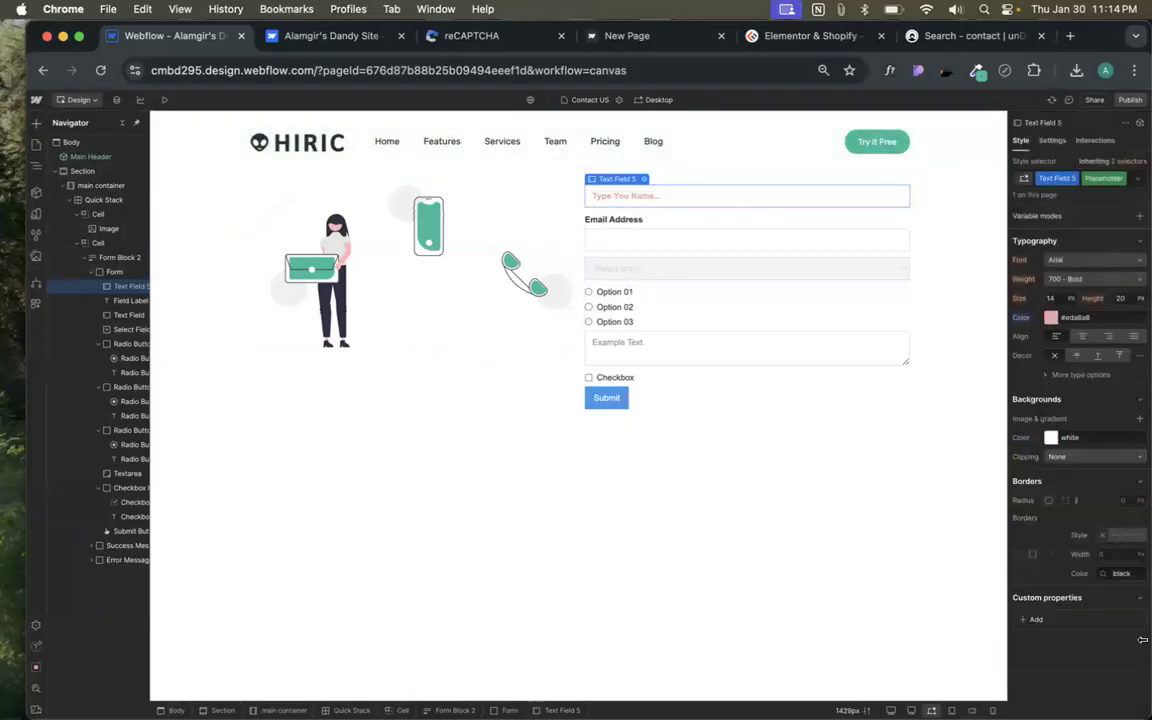
- Return to the name field's base state and set its background colour to grey #908b8b
{"action": "left_click", "coordinate": [1121, 178]}
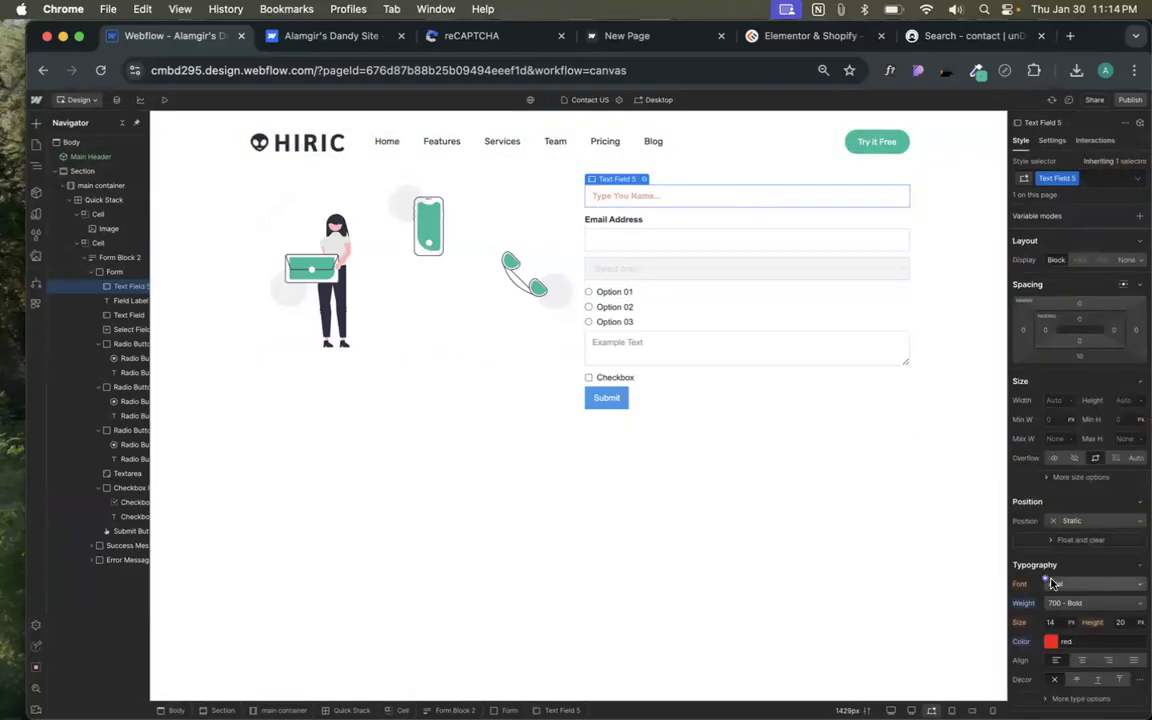
{"action": "scroll", "coordinate": [1060, 460], "scroll_direction": "down", "scroll_amount": 5}
{"action": "left_click", "coordinate": [1052, 468]}
{"action": "left_click_drag", "start_coordinate": [1060, 485], "coordinate": [1016, 517]}
{"action": "left_click", "coordinate": [1104, 415]}
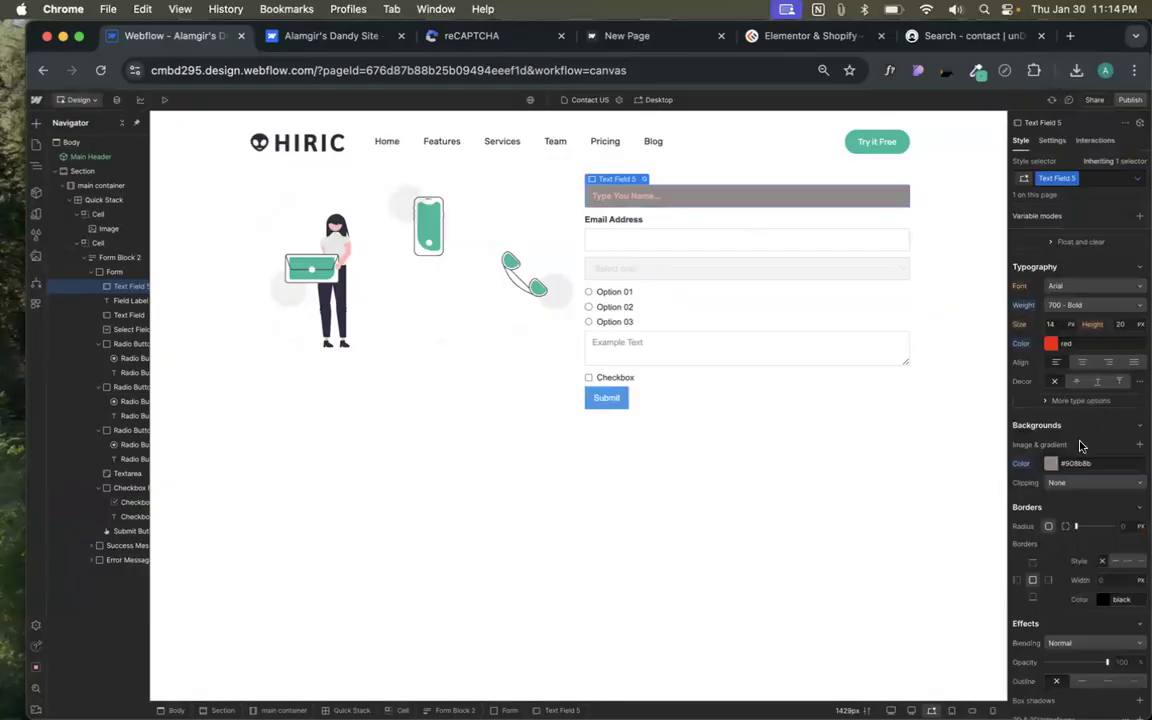
- Set the name field's minimum height to 50 px
{"action": "scroll", "coordinate": [1080, 442], "scroll_direction": "up", "scroll_amount": 3}
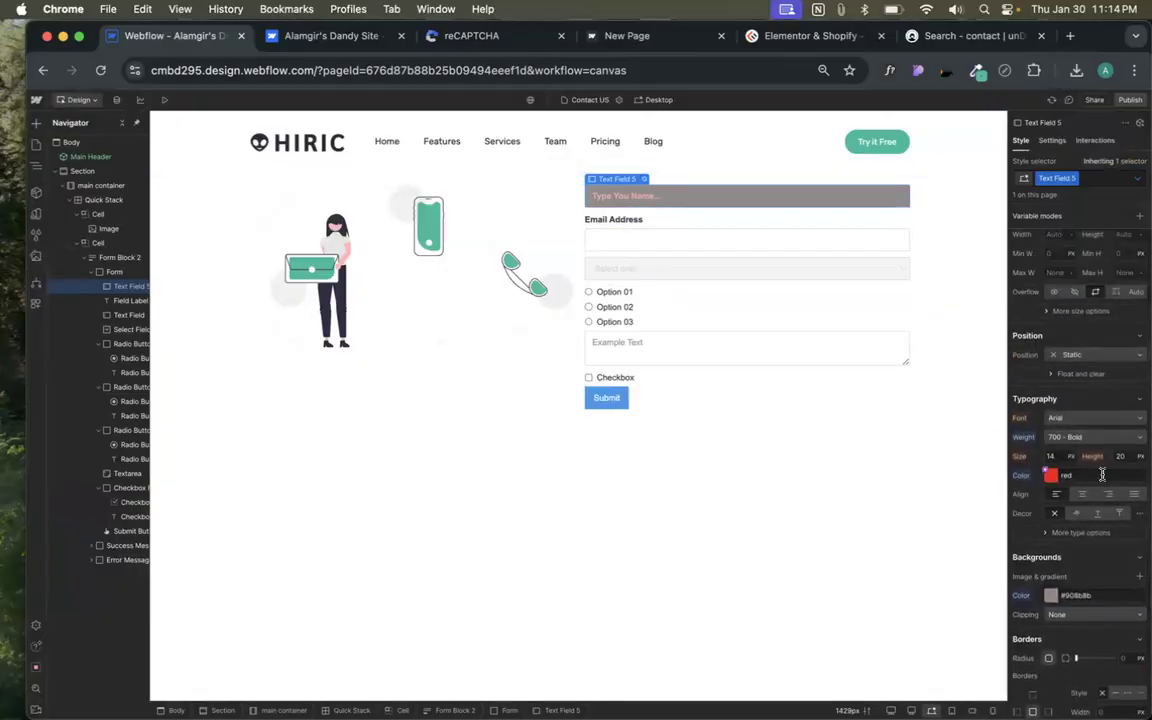
{"action": "scroll", "coordinate": [1102, 474], "scroll_direction": "down", "scroll_amount": 5}
{"action": "scroll", "coordinate": [1090, 420], "scroll_direction": "up", "scroll_amount": 6}
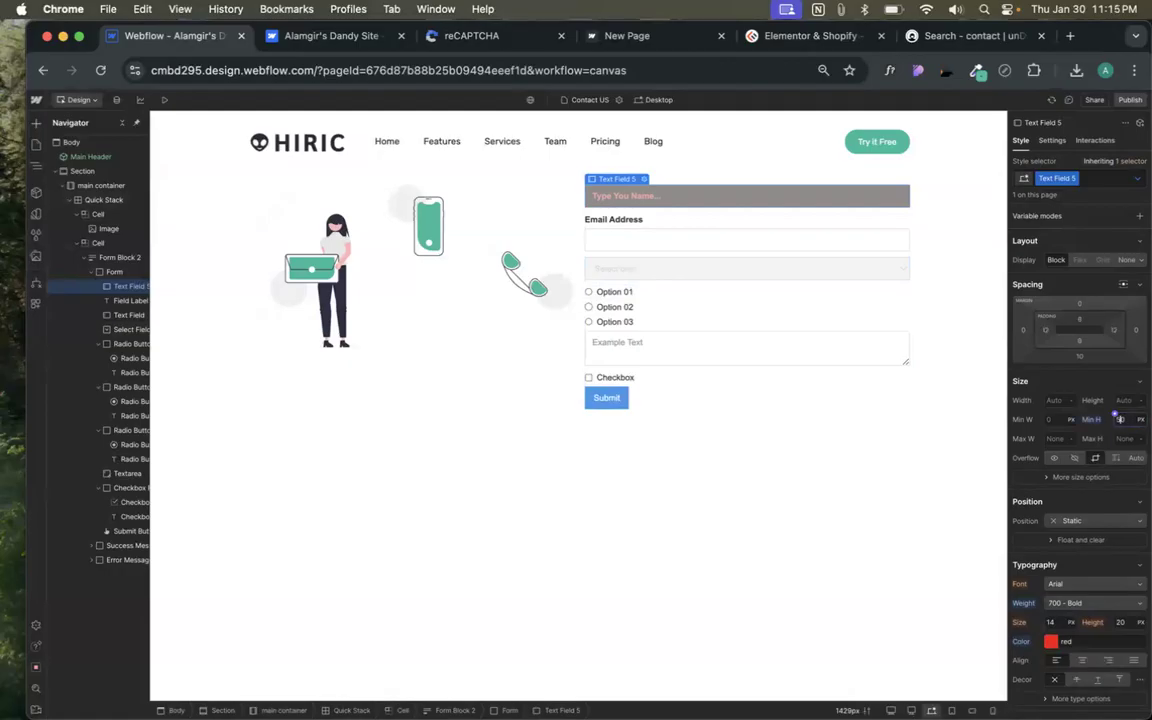
- Preview the taller grey name field with sample text, clear it and return to the design view
{"action": "left_click", "coordinate": [166, 103]}
{"action": "left_click", "coordinate": [658, 200]}
{"action": "type", "text": "fdhvjghdfgxd"}
{"action": "key", "text": "super+a"}
{"action": "key", "text": "BackSpace"}
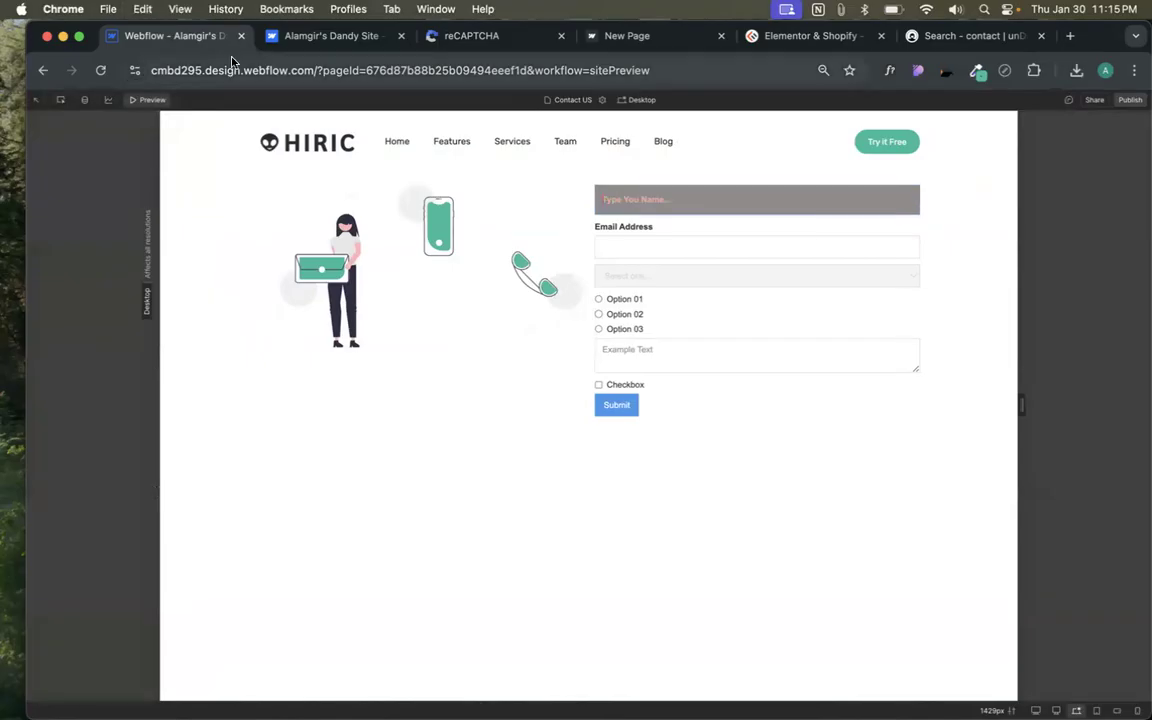
{"action": "left_click", "coordinate": [163, 100]}
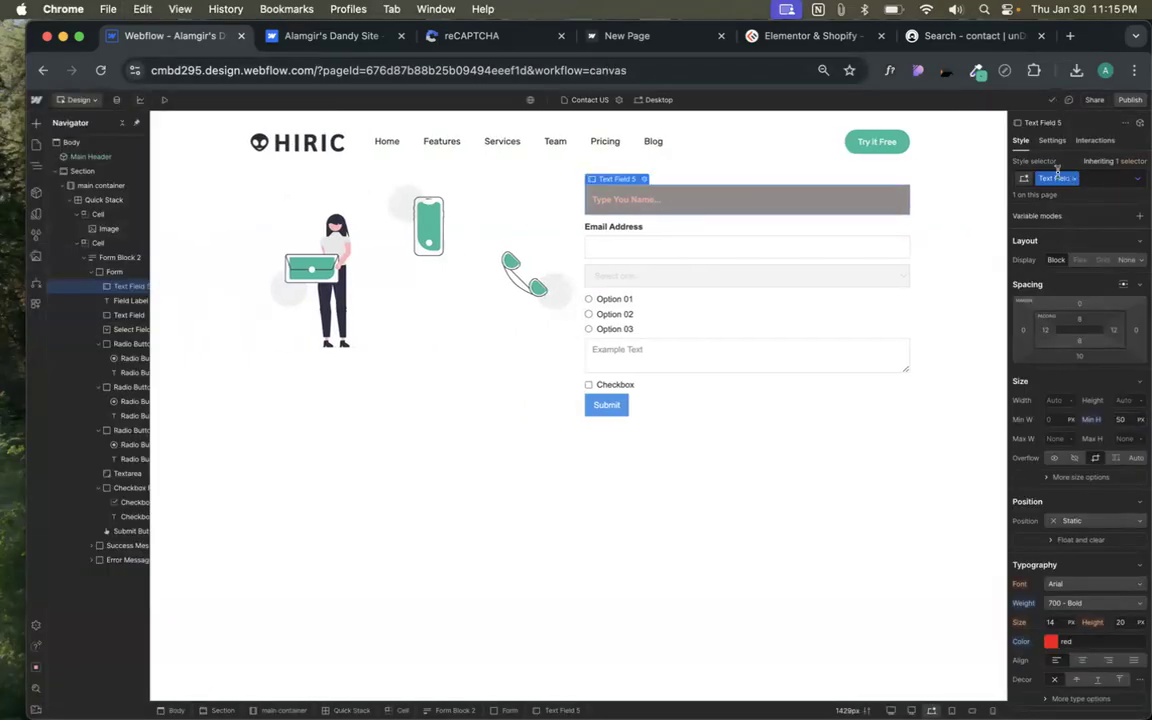
- Set the name field's font size to 18 px
{"action": "scroll", "coordinate": [1076, 522], "scroll_direction": "down", "scroll_amount": 3}
{"action": "scroll", "coordinate": [1076, 520], "scroll_direction": "down", "scroll_amount": 1}
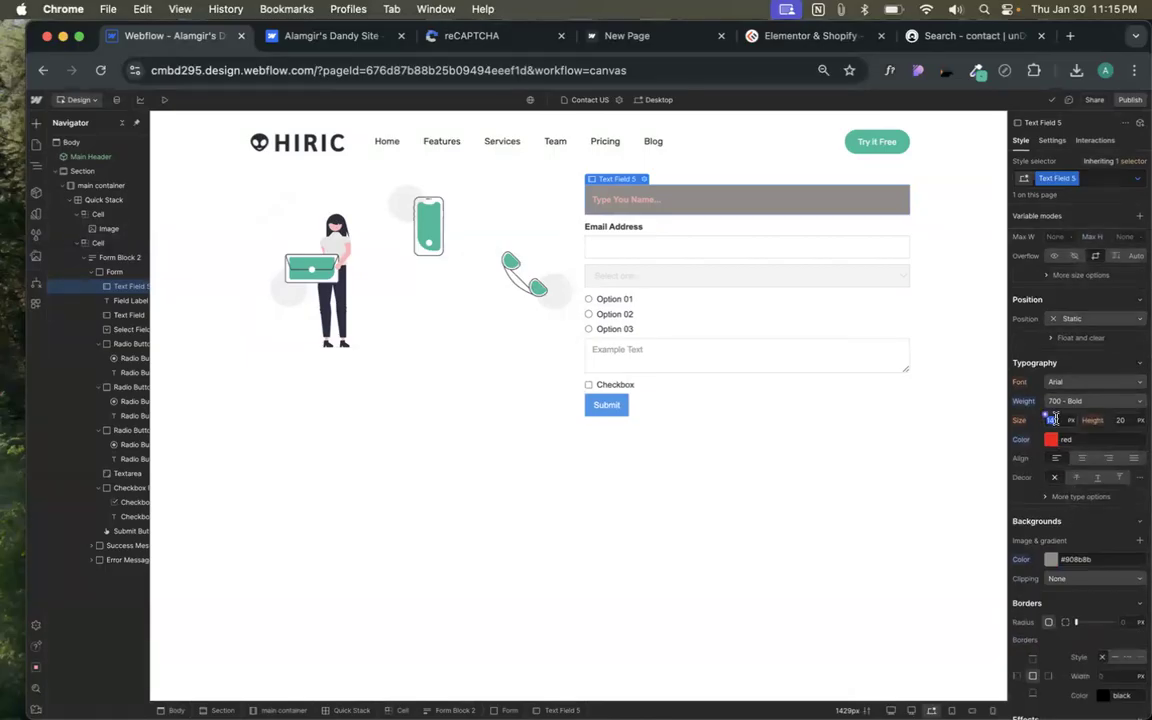
{"action": "type", "text": "18"}
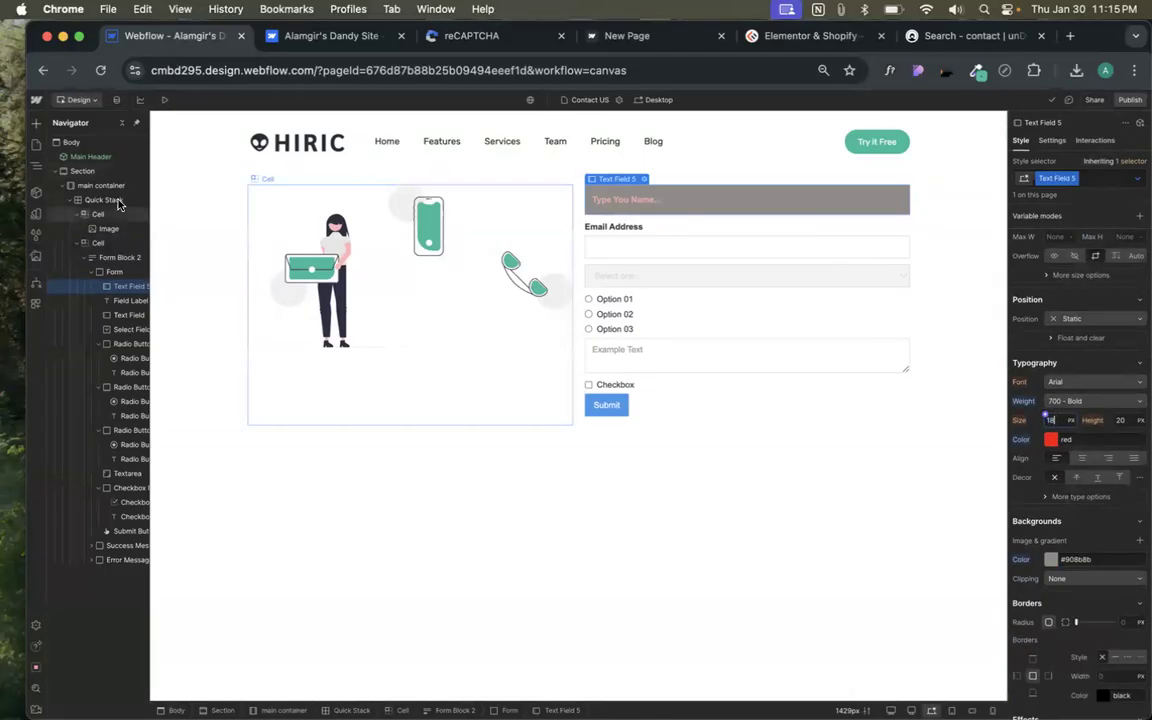
- Preview the name field's enlarged text with the sample entry "vhgchfd", clear it and return to the design view
{"action": "left_click", "coordinate": [165, 100]}
{"action": "left_click", "coordinate": [632, 199]}
{"action": "type", "text": "vhgchfd"}
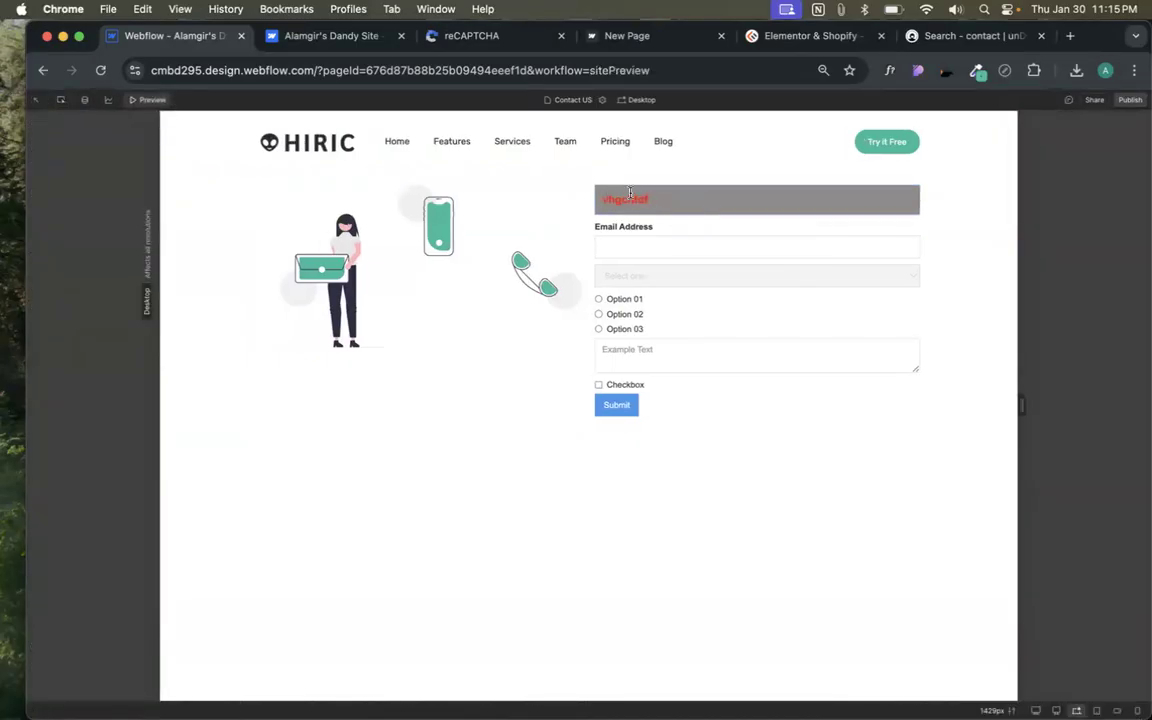
{"action": "key", "text": "BackSpace"}
{"action": "key", "text": "BackSpace"}
{"action": "key", "text": "BackSpace"}
{"action": "key", "text": "BackSpace"}
{"action": "key", "text": "BackSpace"}
{"action": "key", "text": "BackSpace"}
{"action": "key", "text": "BackSpace"}
{"action": "left_click", "coordinate": [143, 100]}
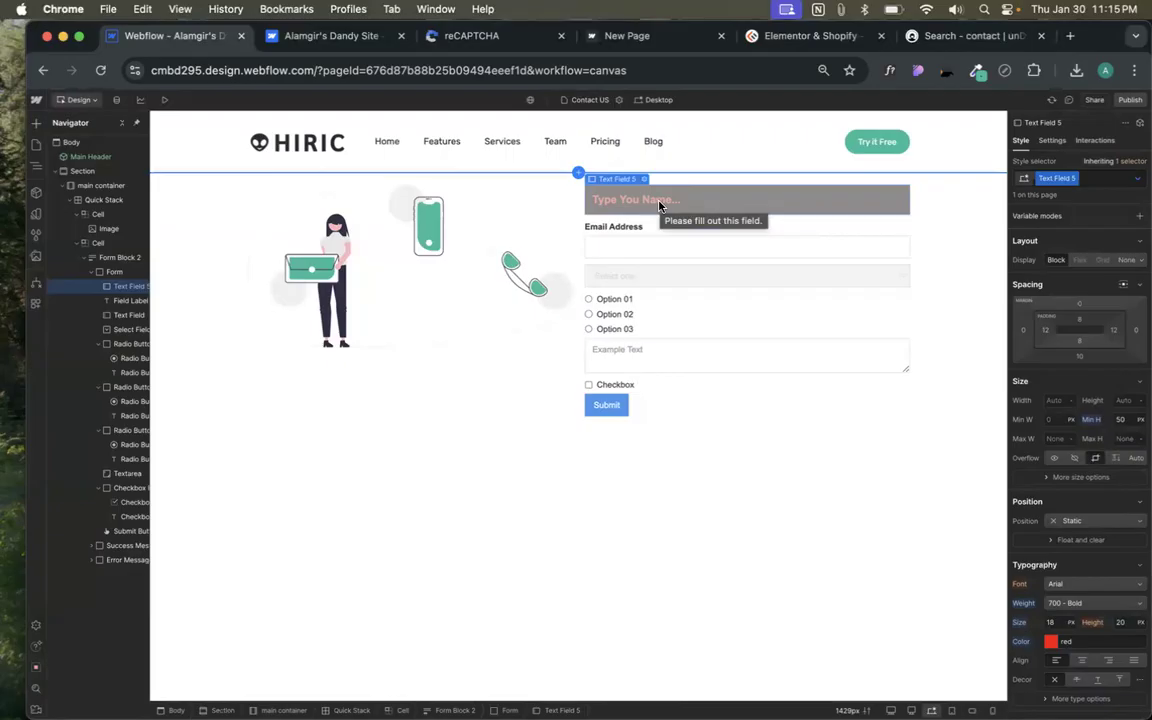
{"action": "scroll", "coordinate": [1062, 336], "scroll_direction": "up", "scroll_amount": 5}
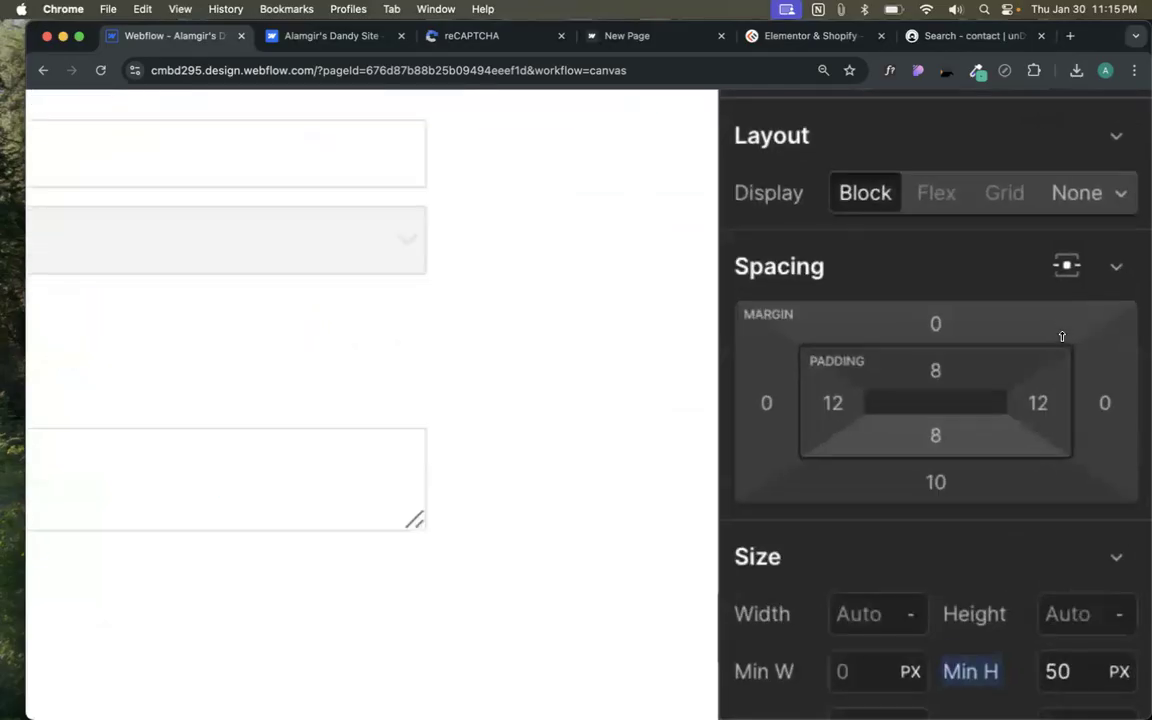
{"action": "scroll", "coordinate": [913, 404], "scroll_direction": "down", "scroll_amount": 5}
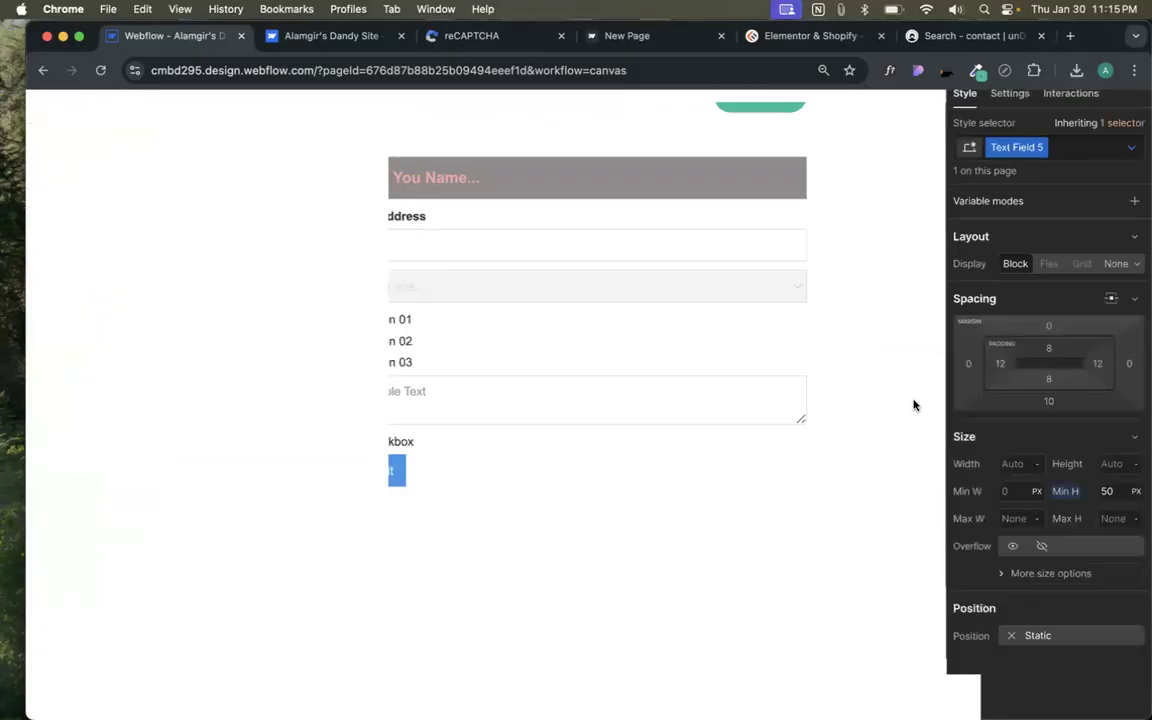
{"action": "scroll", "coordinate": [913, 404], "scroll_direction": "down", "scroll_amount": 2}
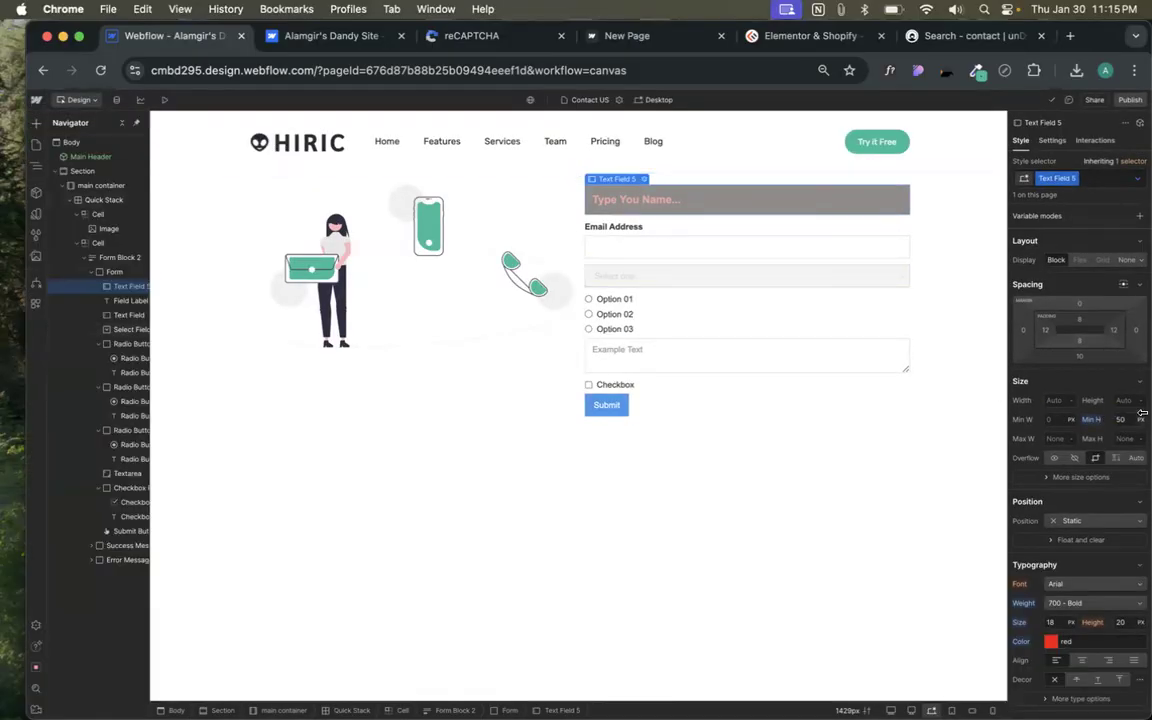
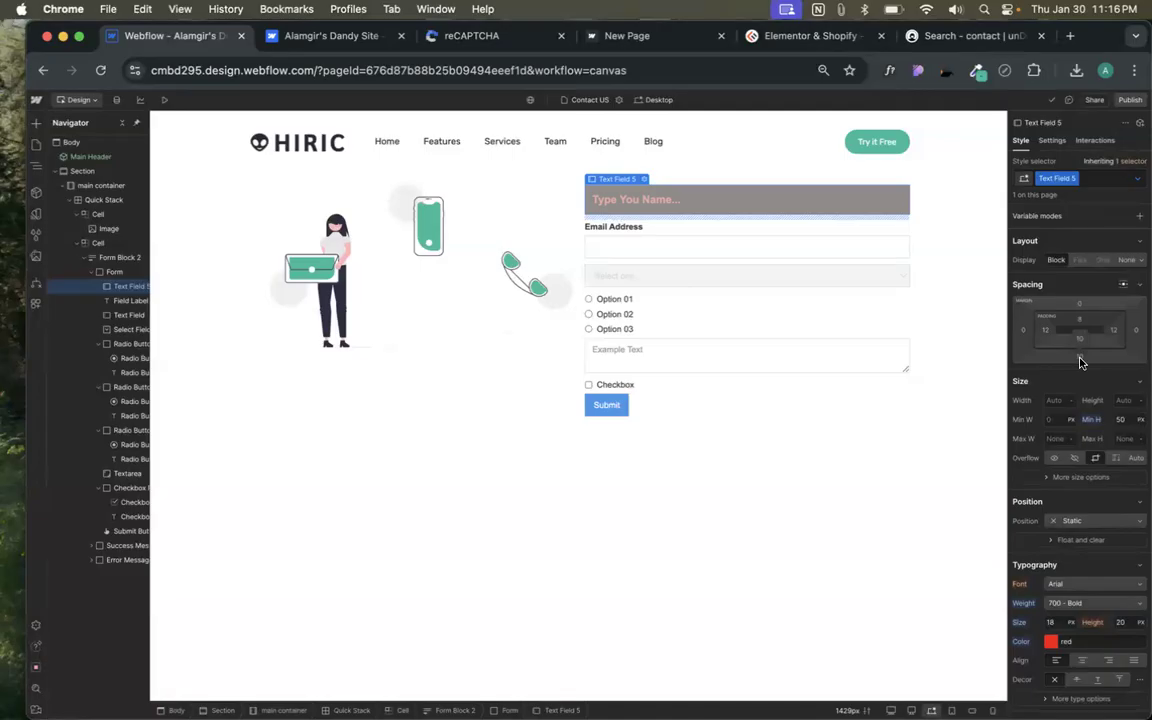
- Duplicate the styled name field so the copy sits directly beneath the original in the form
{"action": "mouse_move", "coordinate": [616, 179]}
{"action": "left_mouse_down"}
{"action": "mouse_move", "coordinate": [707, 278]}
{"action": "mouse_move", "coordinate": [616, 182]}
{"action": "left_mouse_up"}
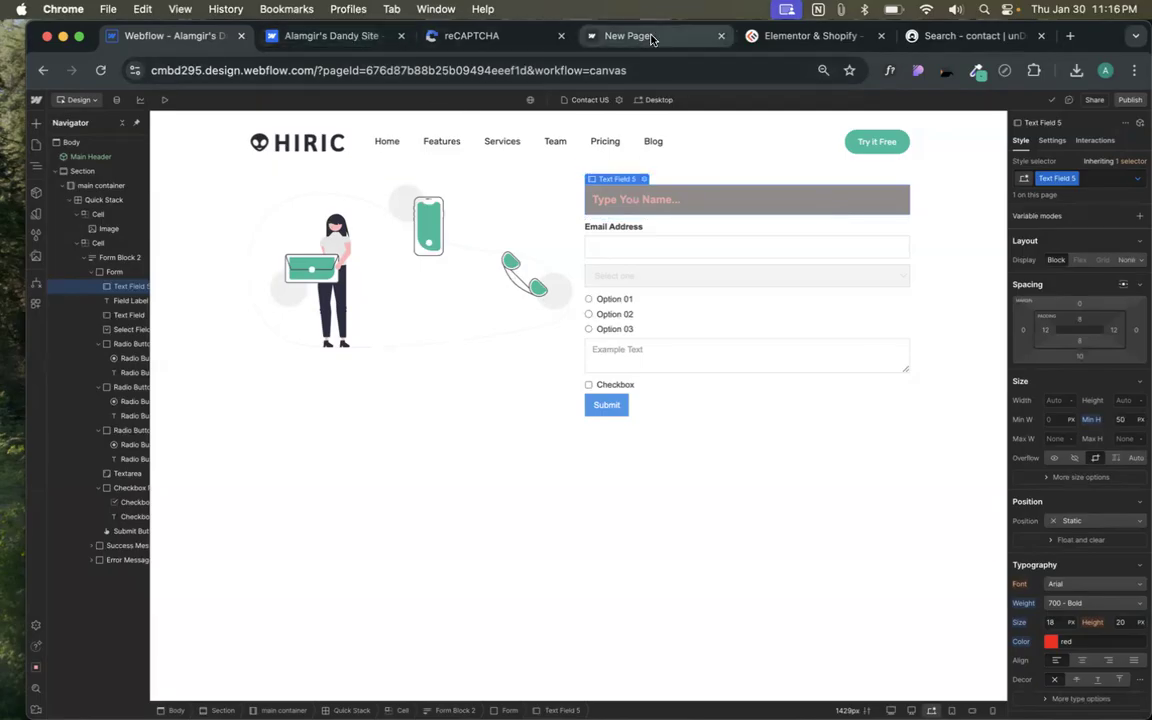
{"action": "left_click_drag", "start_coordinate": [664, 212], "coordinate": [633, 215]}
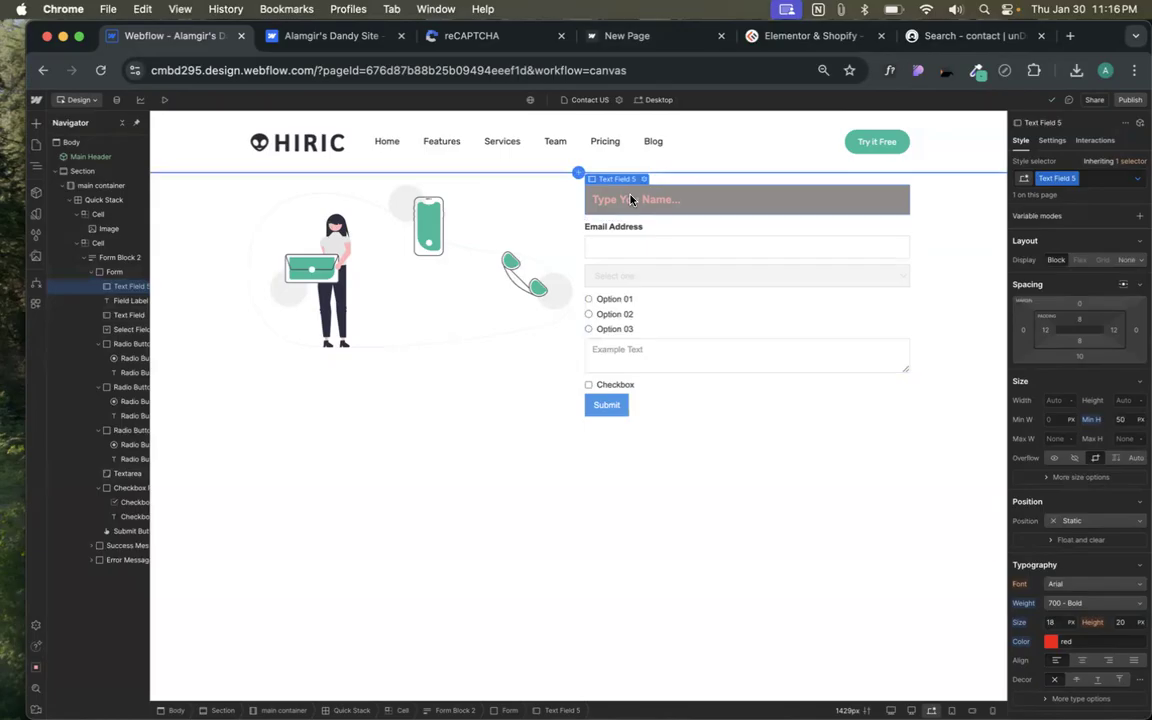
{"action": "key", "text": "super+v"}
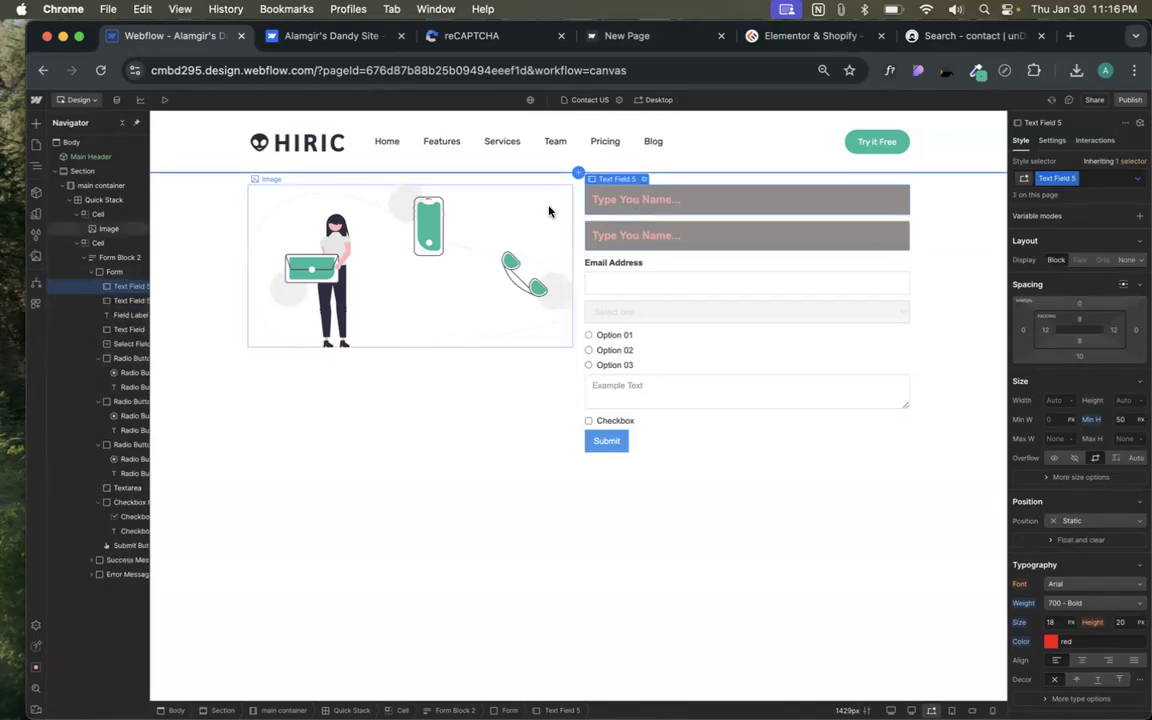
- Change the lower name field's placeholder to "Type You Name... 2" and close its settings
{"action": "left_click", "coordinate": [648, 240]}
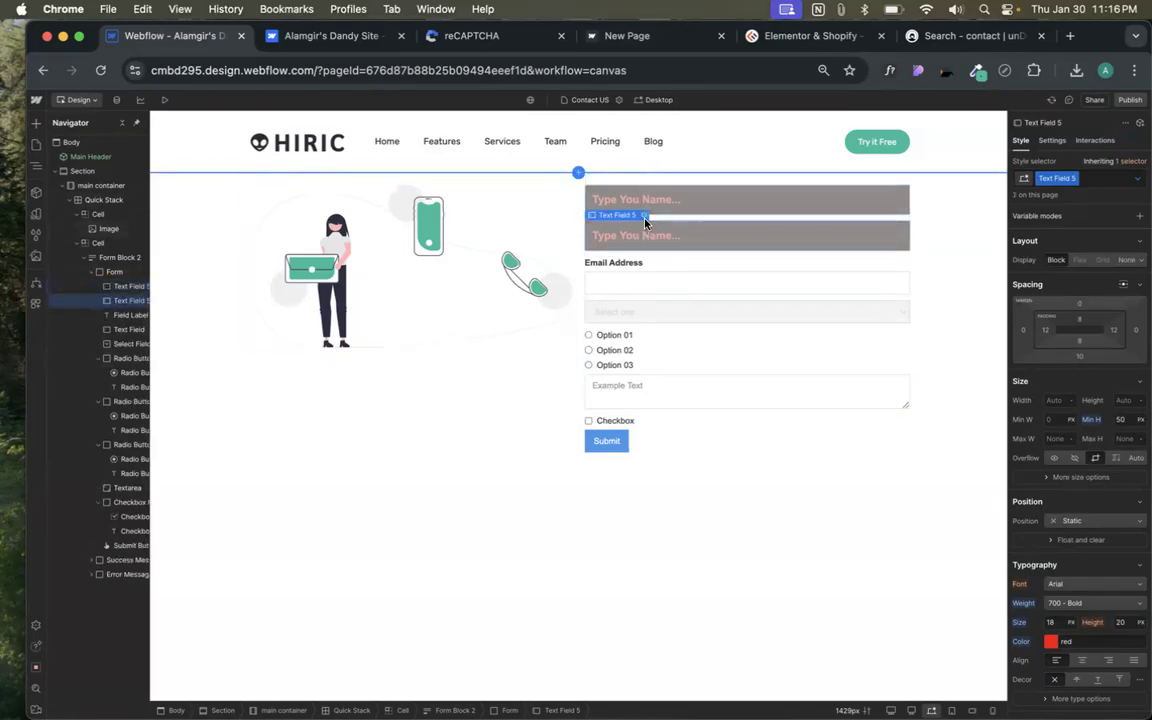
{"action": "left_click", "coordinate": [645, 216]}
{"action": "left_click", "coordinate": [667, 340]}
{"action": "type", "text": "2"}
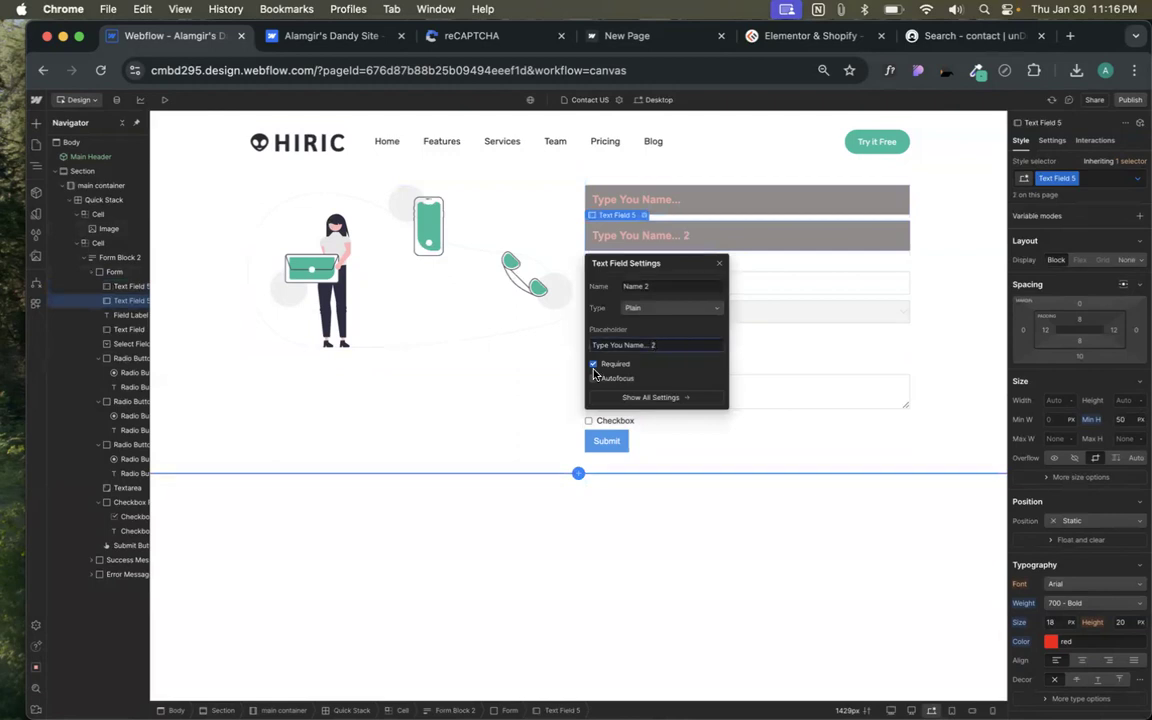
{"action": "left_click", "coordinate": [522, 385]}
- Add an H Flex block at the top of the form and place both name fields inside it
{"action": "left_click", "coordinate": [719, 204]}
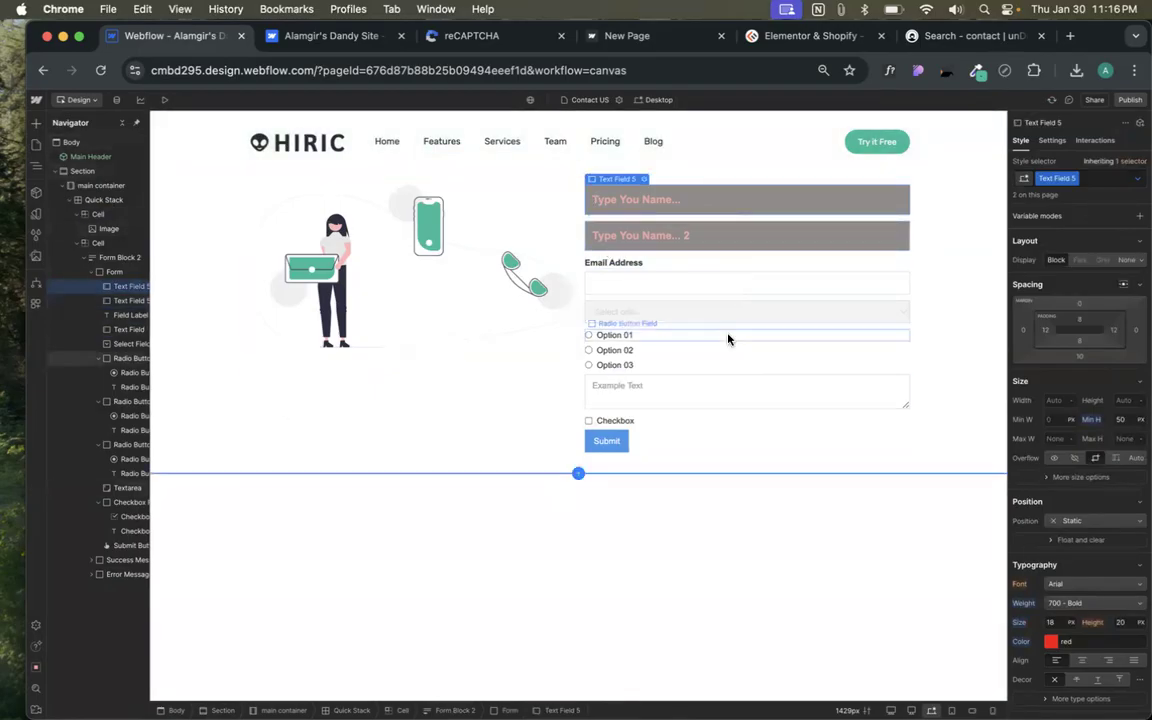
{"action": "left_click", "coordinate": [36, 122]}
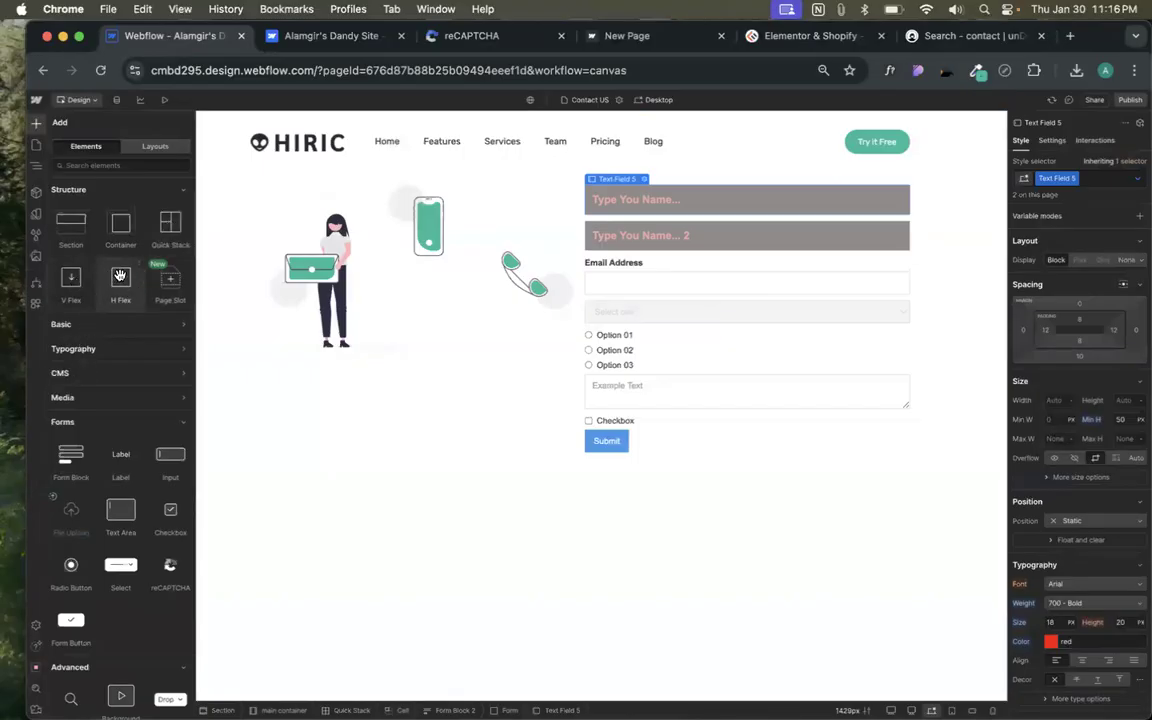
{"action": "left_click_drag", "start_coordinate": [119, 276], "coordinate": [624, 197]}
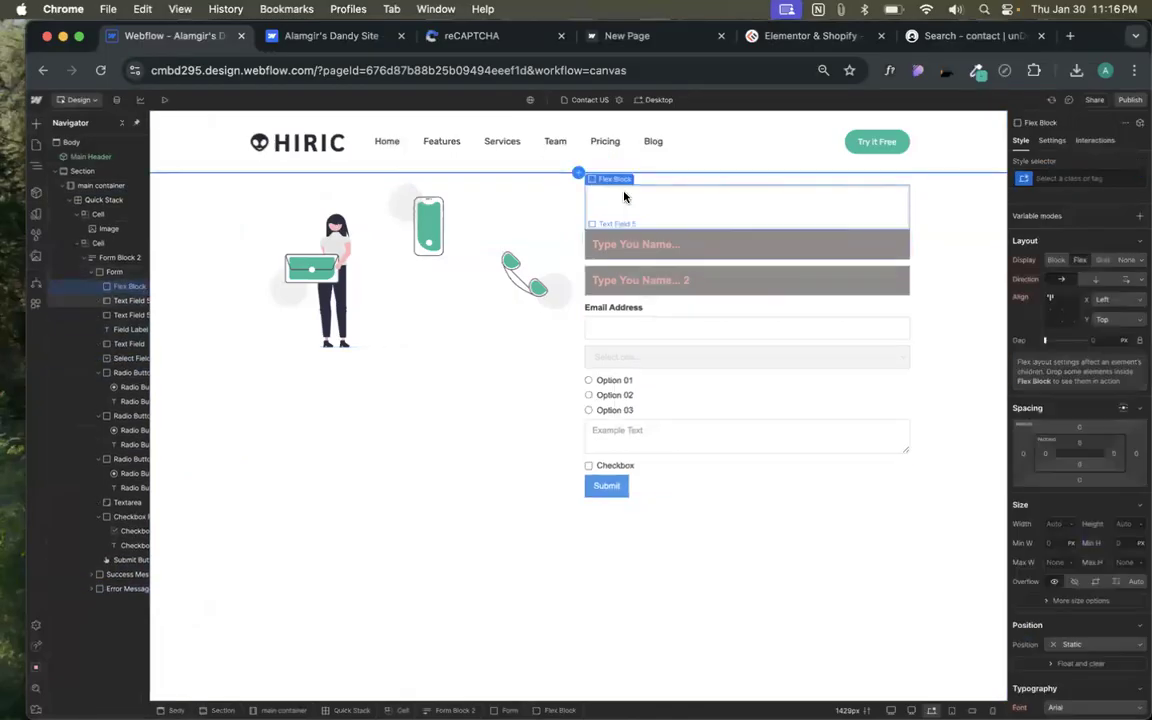
{"action": "left_click_drag", "start_coordinate": [685, 250], "coordinate": [733, 213]}
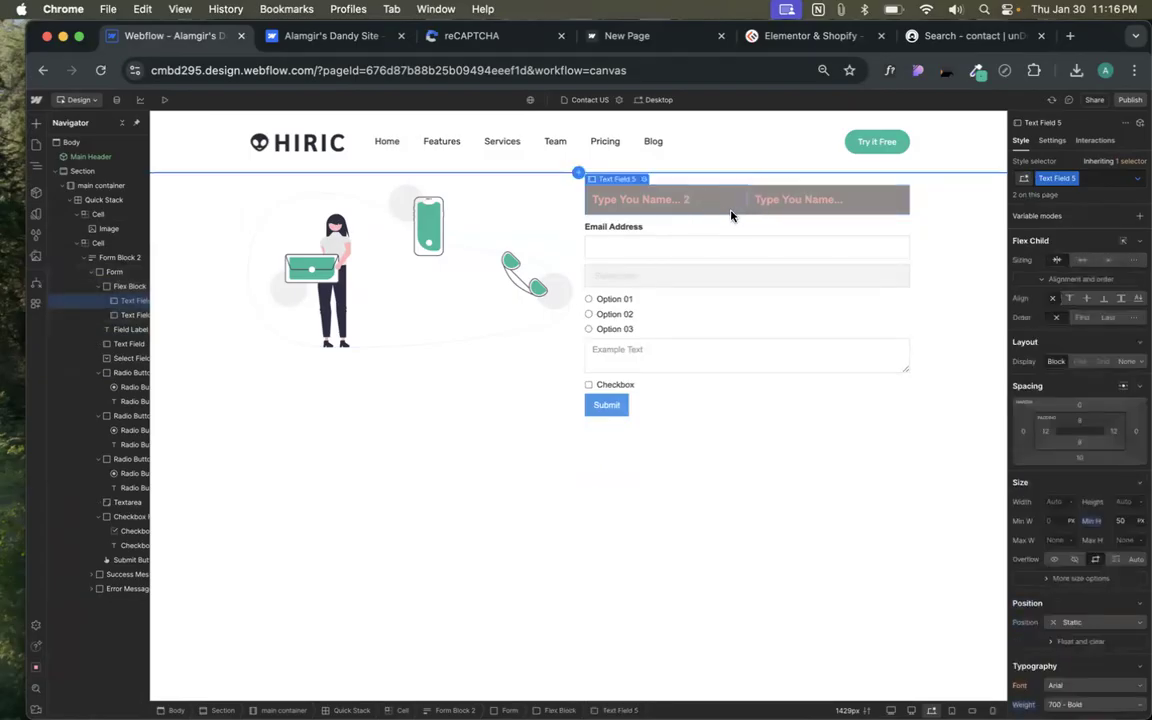
- Set the gap between the fields in the form's flex block to 20 px
{"action": "left_click", "coordinate": [122, 287]}
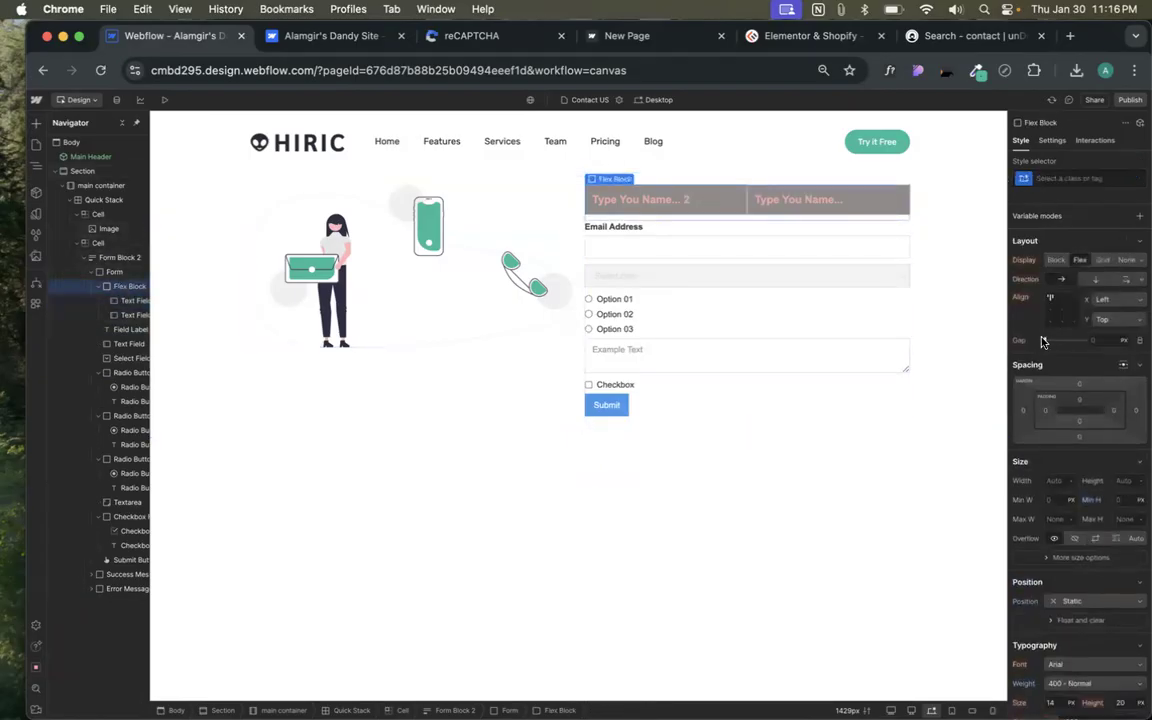
{"action": "left_click_drag", "start_coordinate": [1043, 341], "coordinate": [1054, 339]}
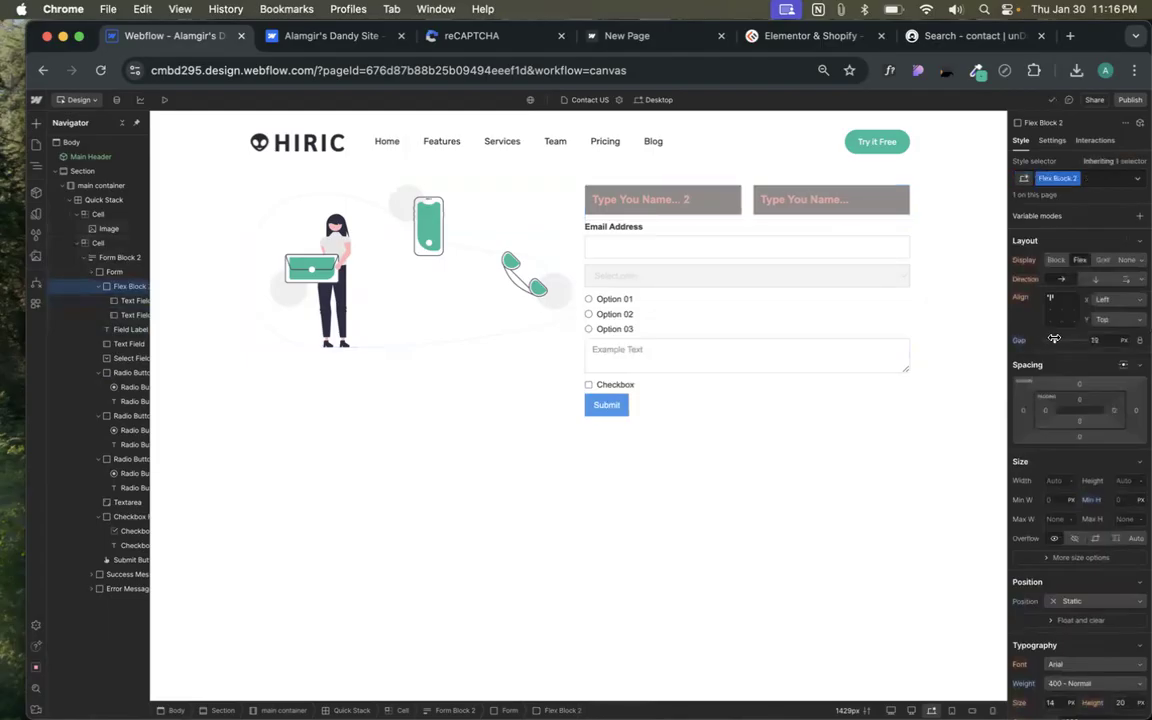
{"action": "left_click", "coordinate": [1105, 343]}
{"action": "type", "text": "20"}
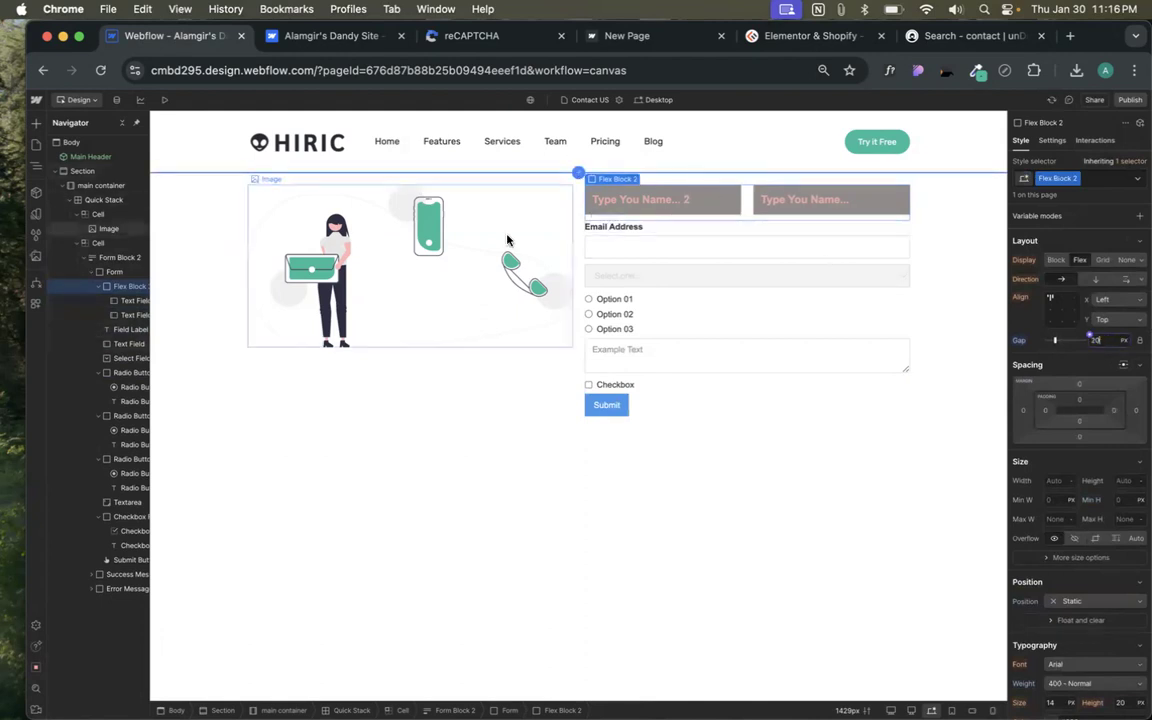
{"action": "left_click", "coordinate": [36, 122]}
{"action": "left_click_drag", "start_coordinate": [160, 205], "coordinate": [699, 229]}
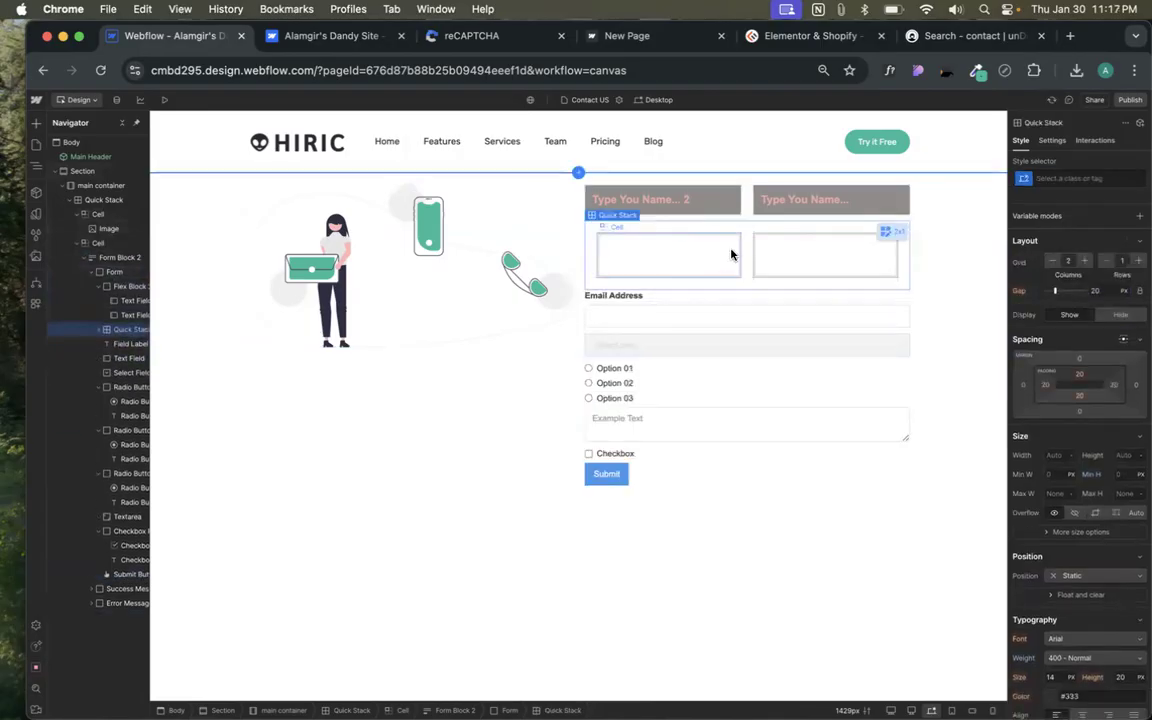
{"action": "key", "text": "Delete"}
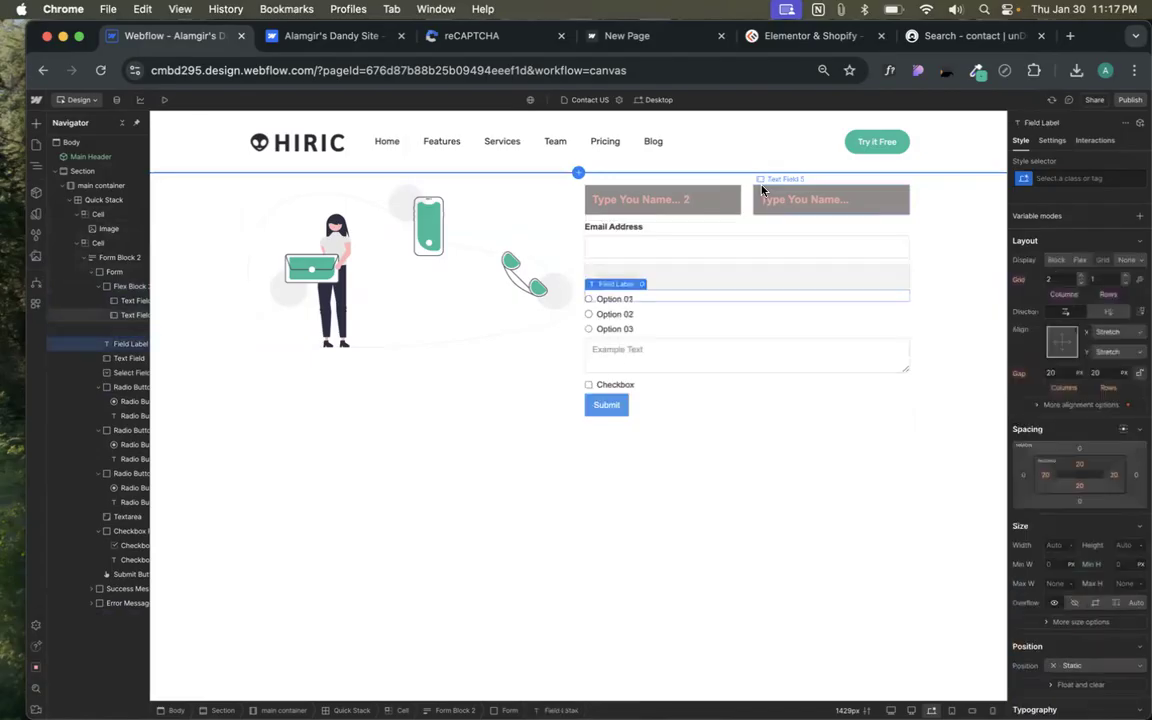
- Publish the site with the updated contact form
{"action": "left_click", "coordinate": [640, 278]}
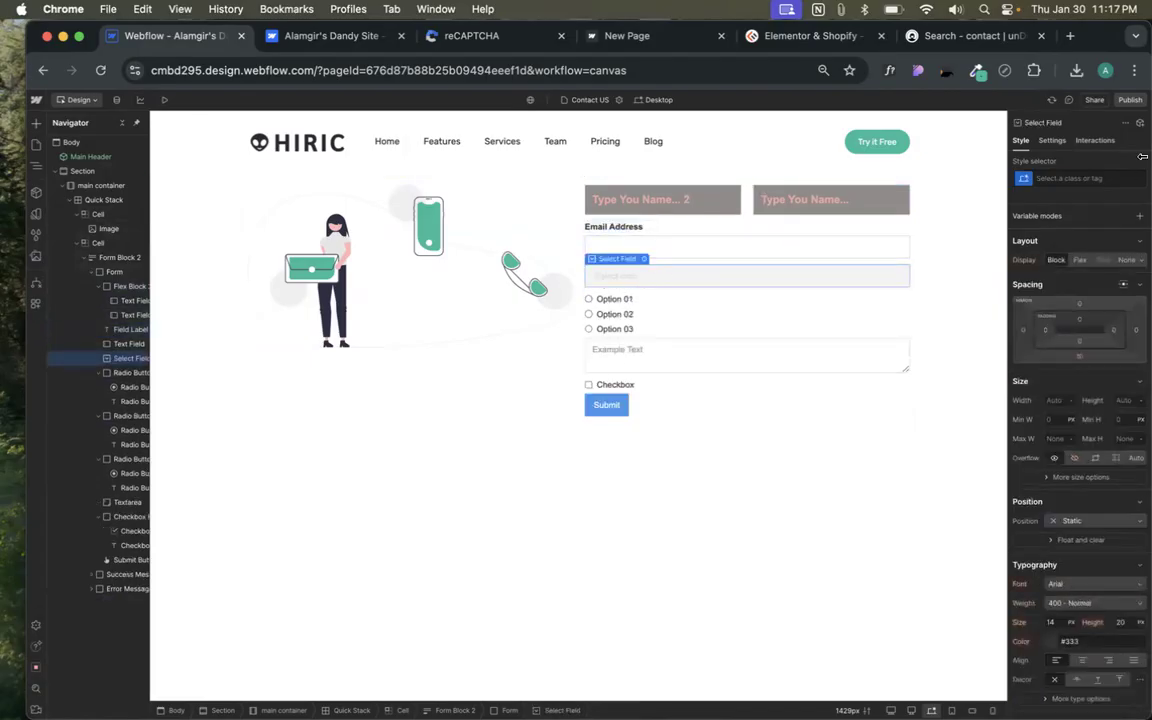
{"action": "left_click", "coordinate": [1130, 99]}
{"action": "left_click", "coordinate": [1090, 288]}
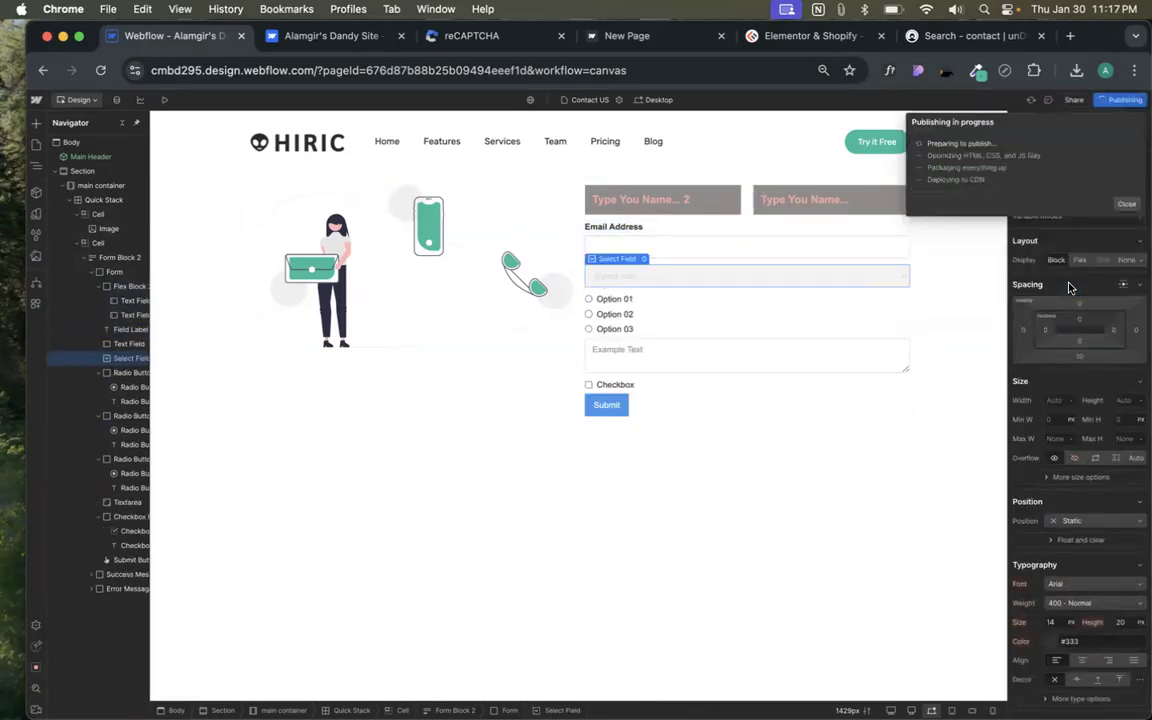
- Reorder the flex block's fields so "Type You Name... 2" comes after "Type You Name..."
{"action": "left_click", "coordinate": [720, 200]}
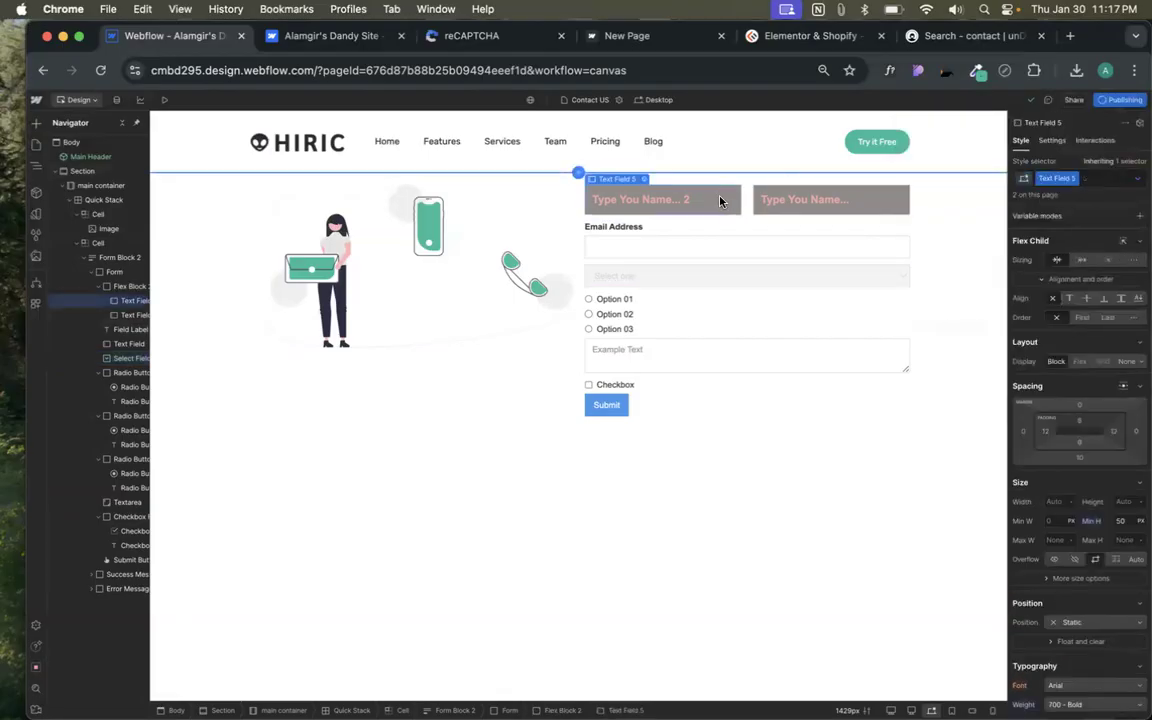
{"action": "left_click_drag", "start_coordinate": [692, 200], "coordinate": [858, 199]}
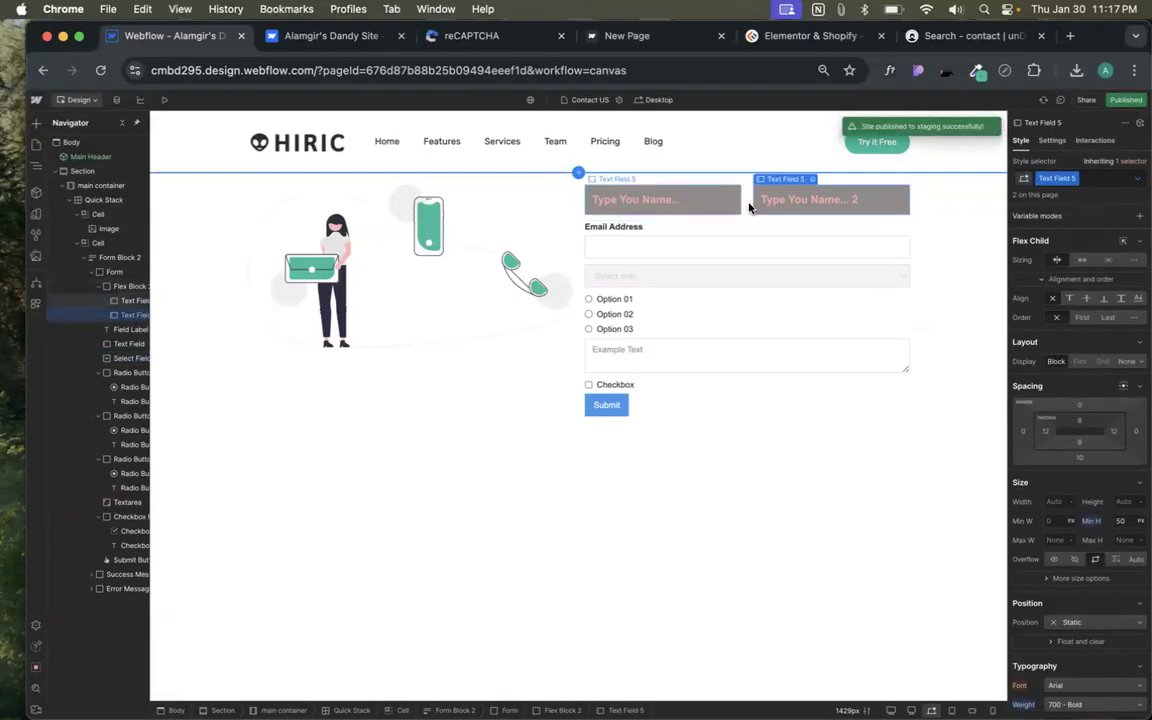
{"action": "left_click", "coordinate": [678, 205]}
{"action": "left_click", "coordinate": [819, 204]}
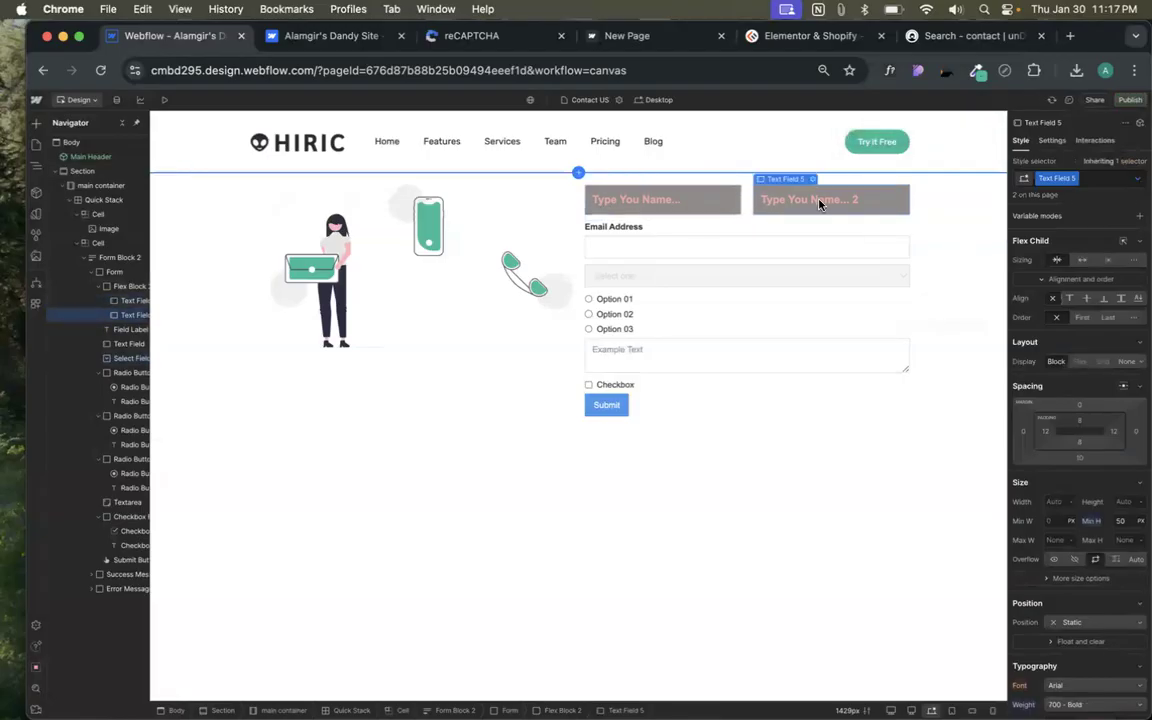
{"action": "key", "text": "super+d"}
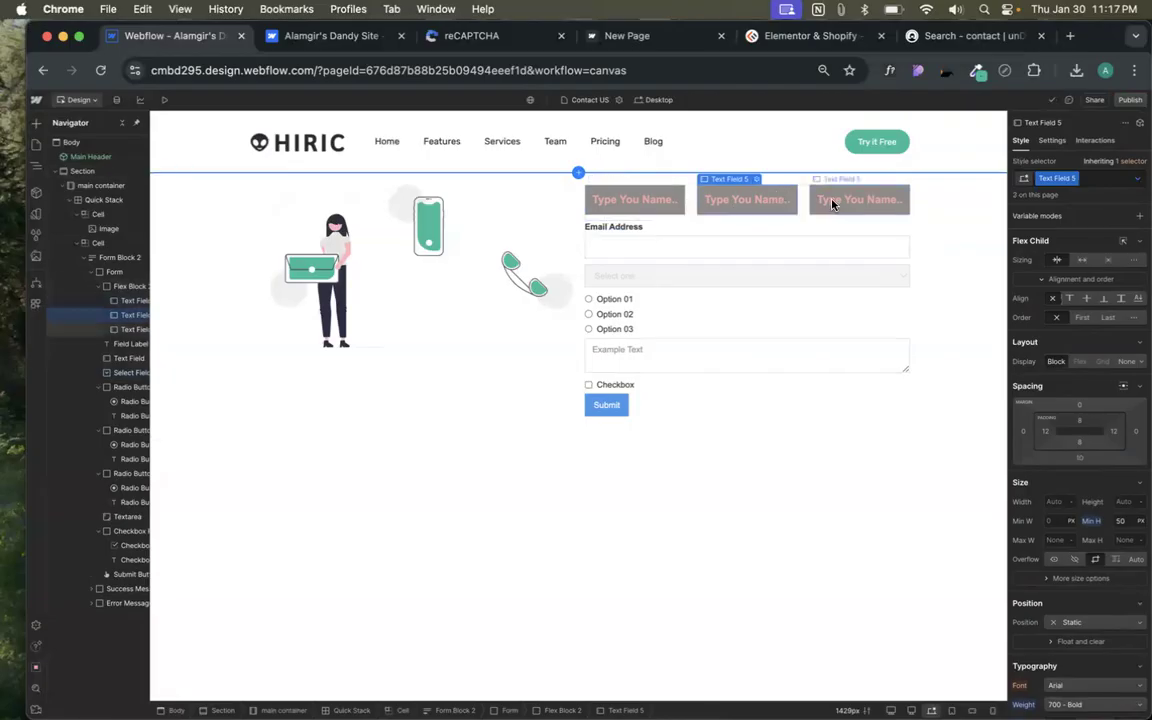
{"action": "key", "text": "Delete"}
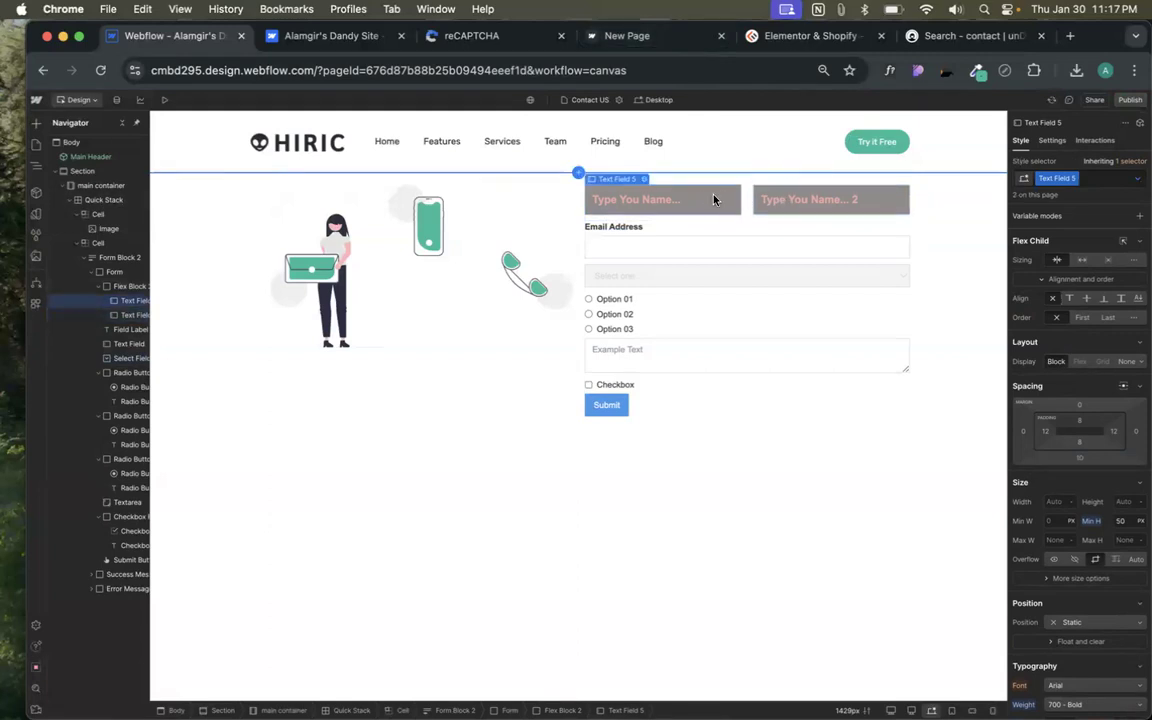
- Check the text field settings of both name fields, then close them
{"action": "left_click", "coordinate": [796, 201]}
{"action": "left_click", "coordinate": [809, 180]}
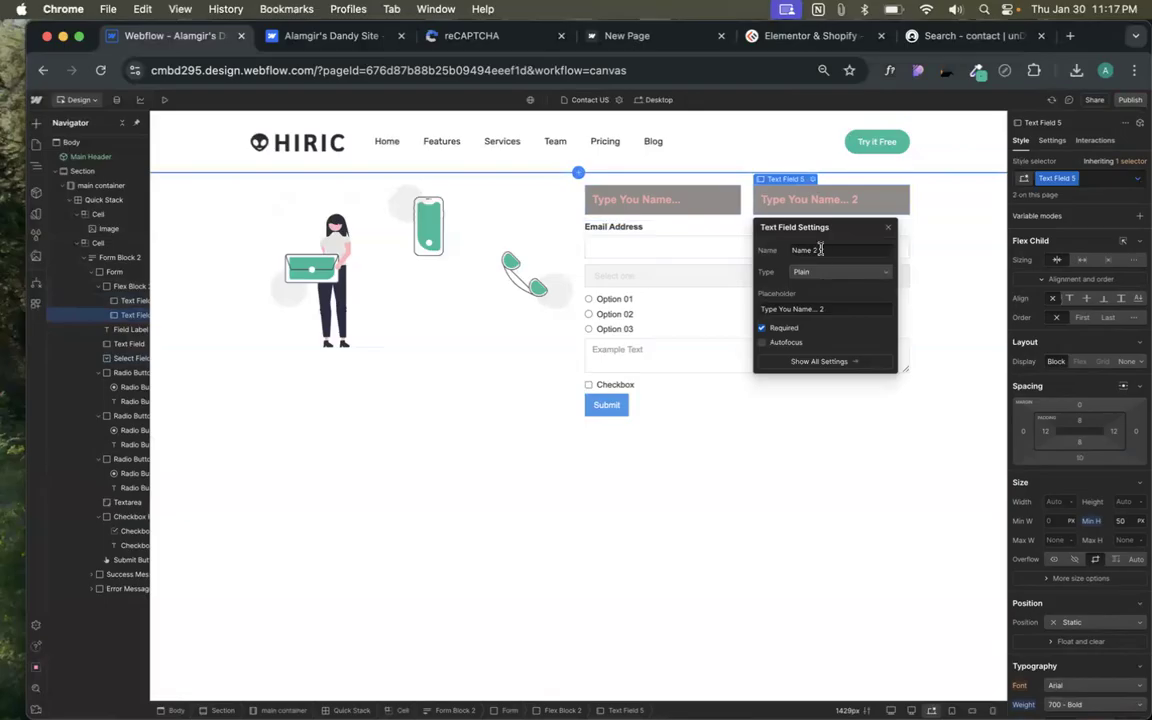
{"action": "left_click", "coordinate": [641, 185]}
{"action": "left_click", "coordinate": [643, 180]}
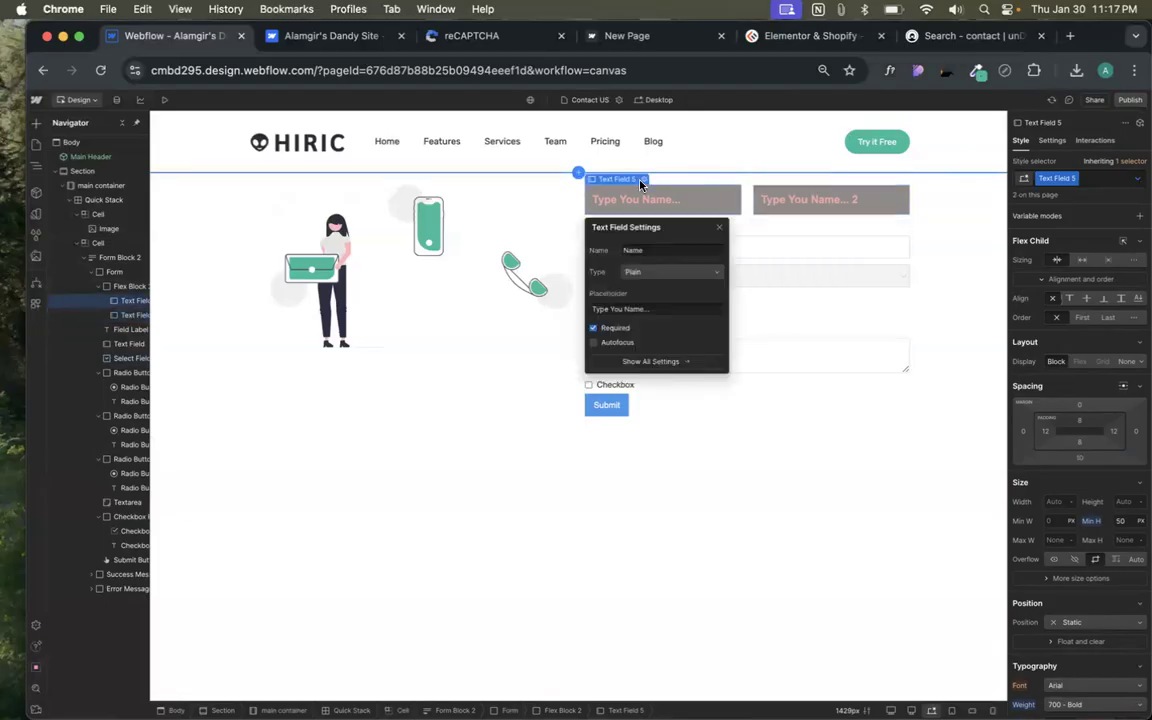
{"action": "left_click", "coordinate": [720, 228]}
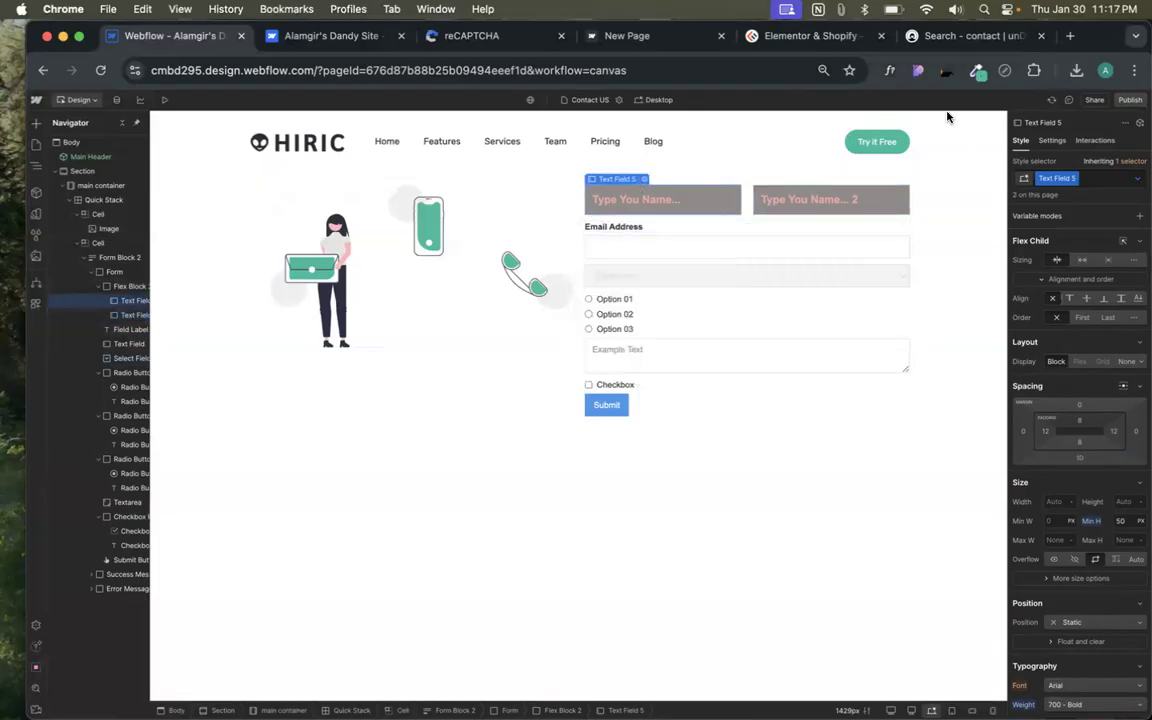
- Move the published New Page browser tab beside the Webflow Designer tab, reload it and return to the Designer
{"action": "left_click", "coordinate": [268, 36]}
{"action": "left_click", "coordinate": [490, 37]}
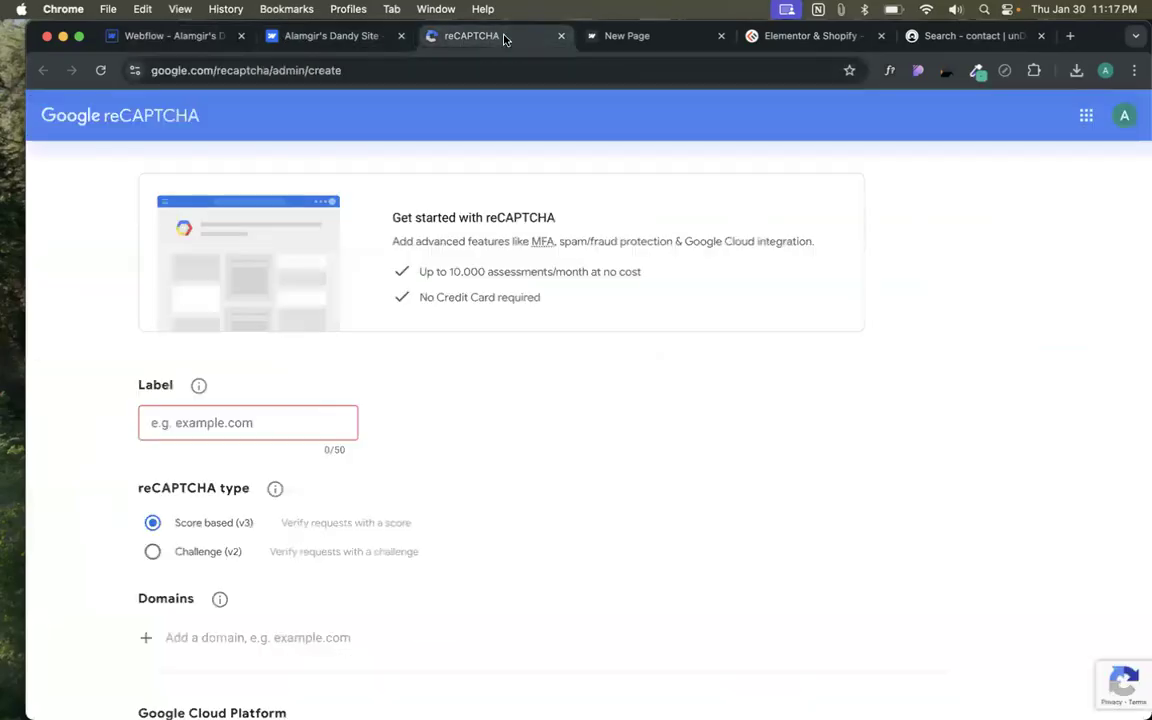
{"action": "left_click_drag", "start_coordinate": [640, 36], "coordinate": [300, 36]}
{"action": "left_click", "coordinate": [101, 70]}
{"action": "left_click", "coordinate": [130, 36]}
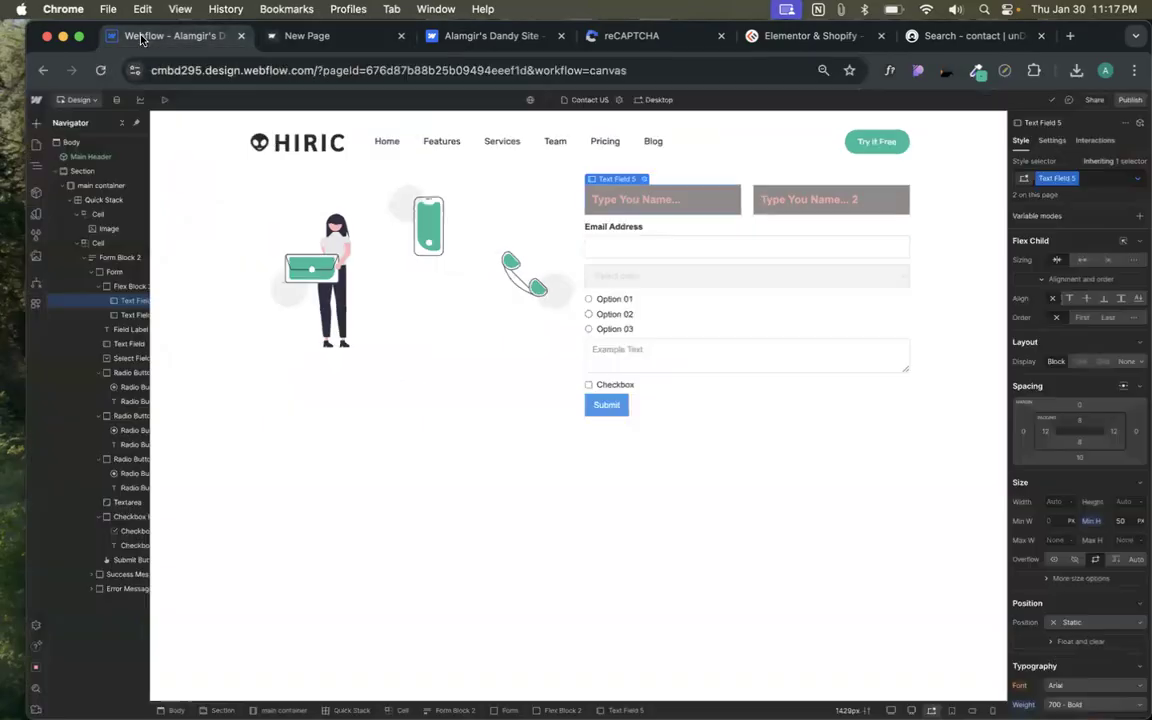
- Open the Contact US page's settings and replace the SEO title tag with "Contact"
{"action": "left_click", "coordinate": [35, 143]}
{"action": "left_click", "coordinate": [177, 201]}
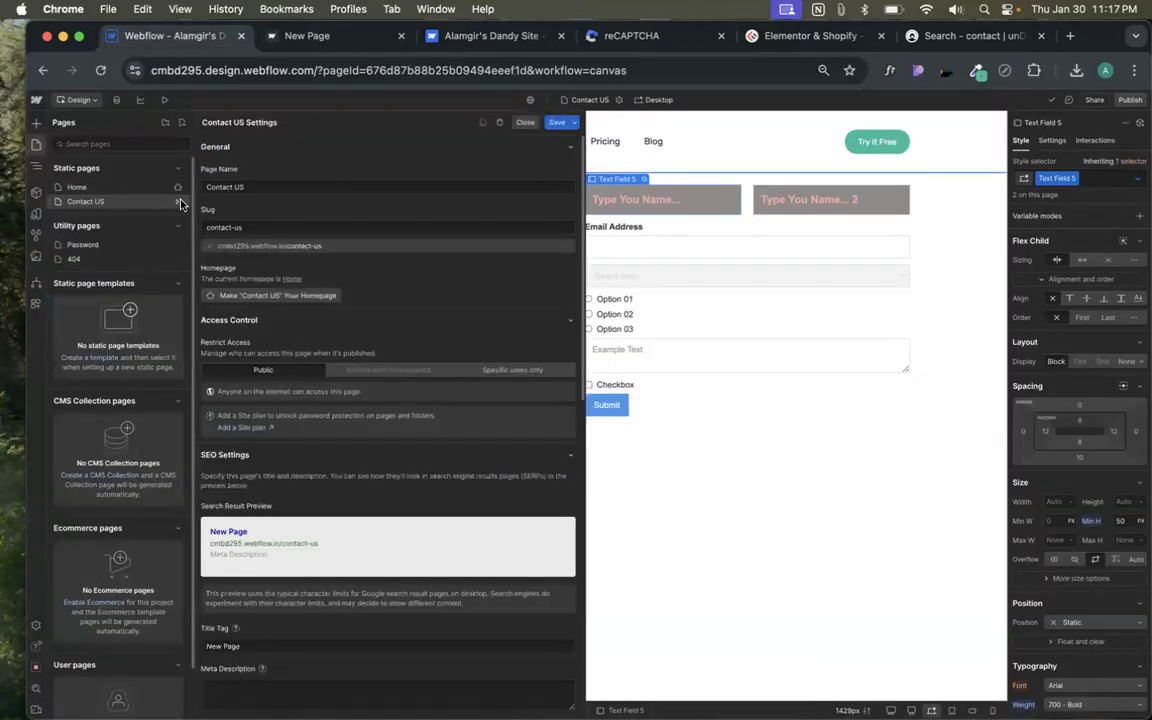
{"action": "scroll", "coordinate": [287, 333], "scroll_direction": "down", "scroll_amount": 2}
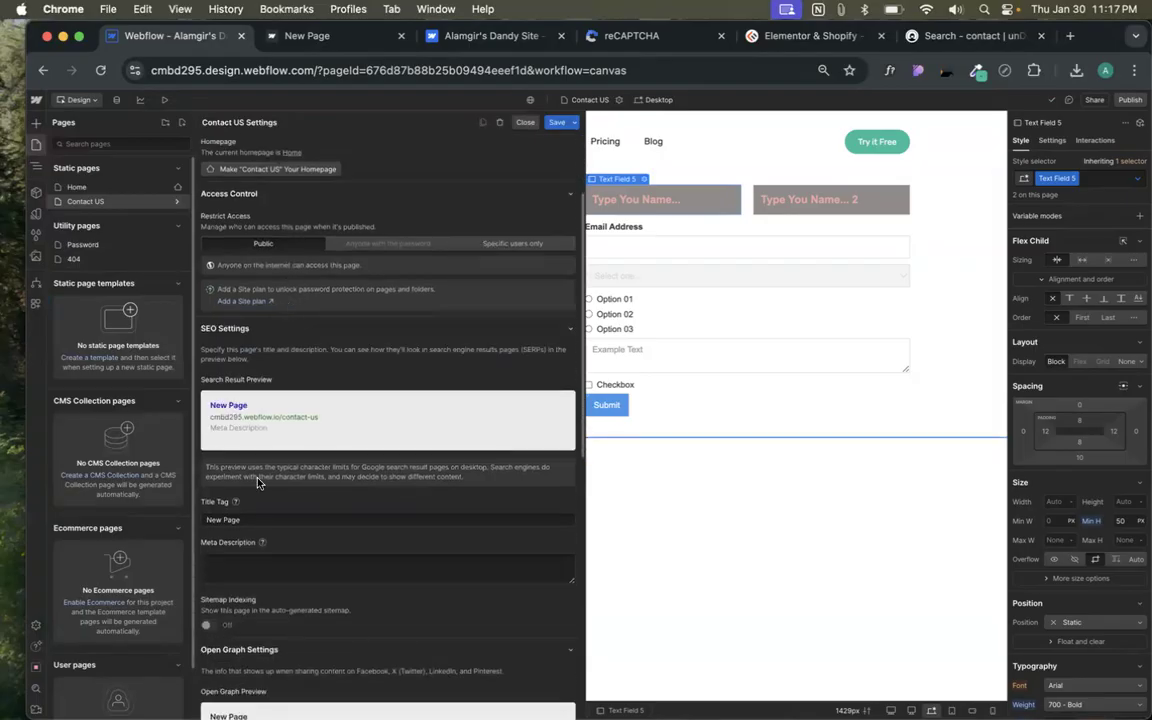
{"action": "left_click", "coordinate": [205, 519]}
{"action": "left_click_drag", "start_coordinate": [204, 519], "coordinate": [285, 519]}
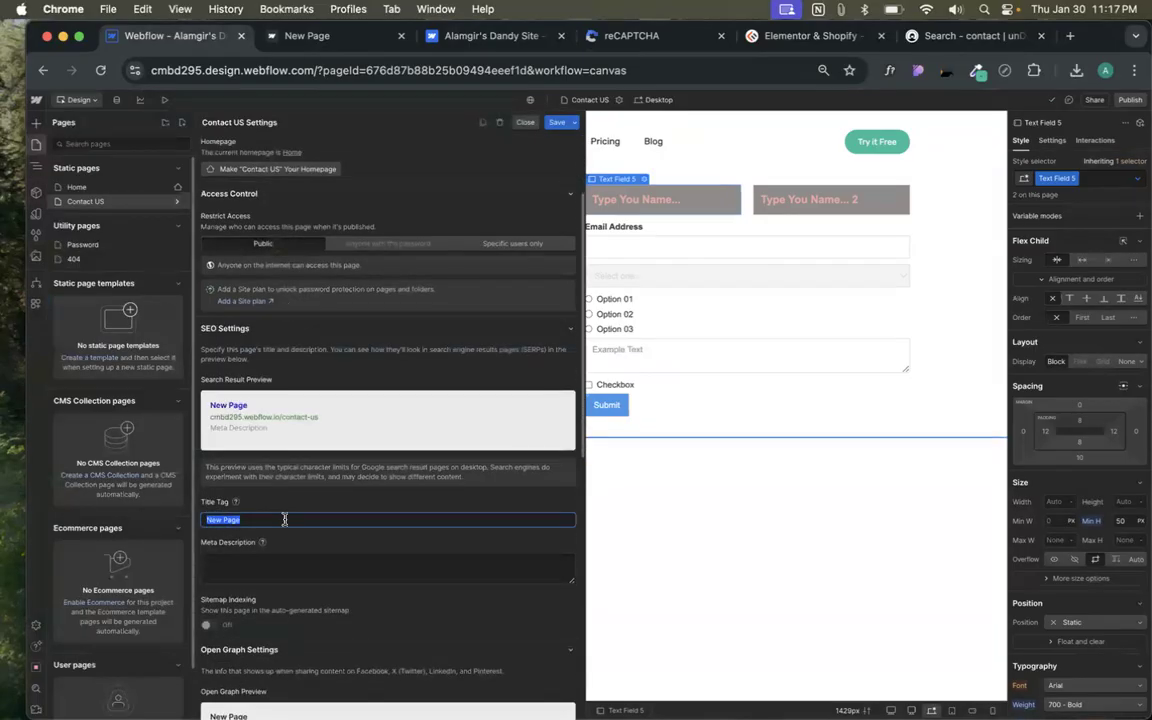
{"action": "type", "text": "Conta"}
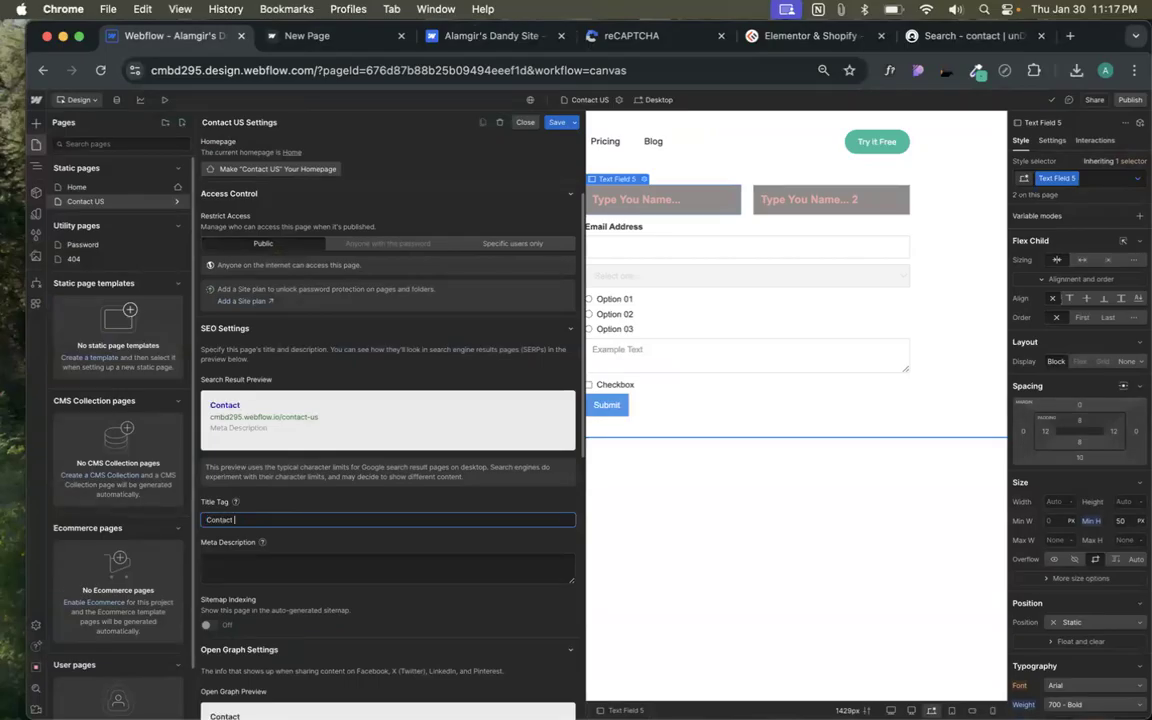
{"action": "type", "text": "ct"}
- Complete the SEO title tag as "Contact US" and save the page settings
{"action": "scroll", "coordinate": [280, 438], "scroll_direction": "up", "scroll_amount": 2}
{"action": "scroll", "coordinate": [280, 438], "scroll_direction": "down", "scroll_amount": 3}
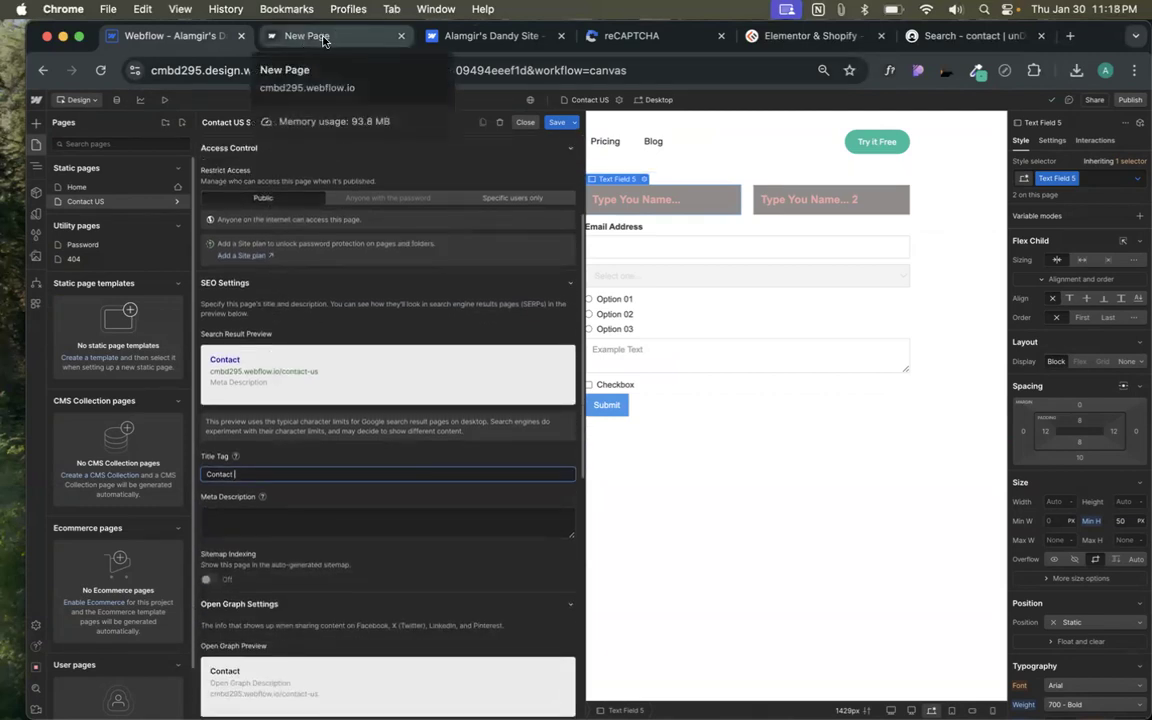
{"action": "scroll", "coordinate": [300, 220], "scroll_direction": "up", "scroll_amount": 2}
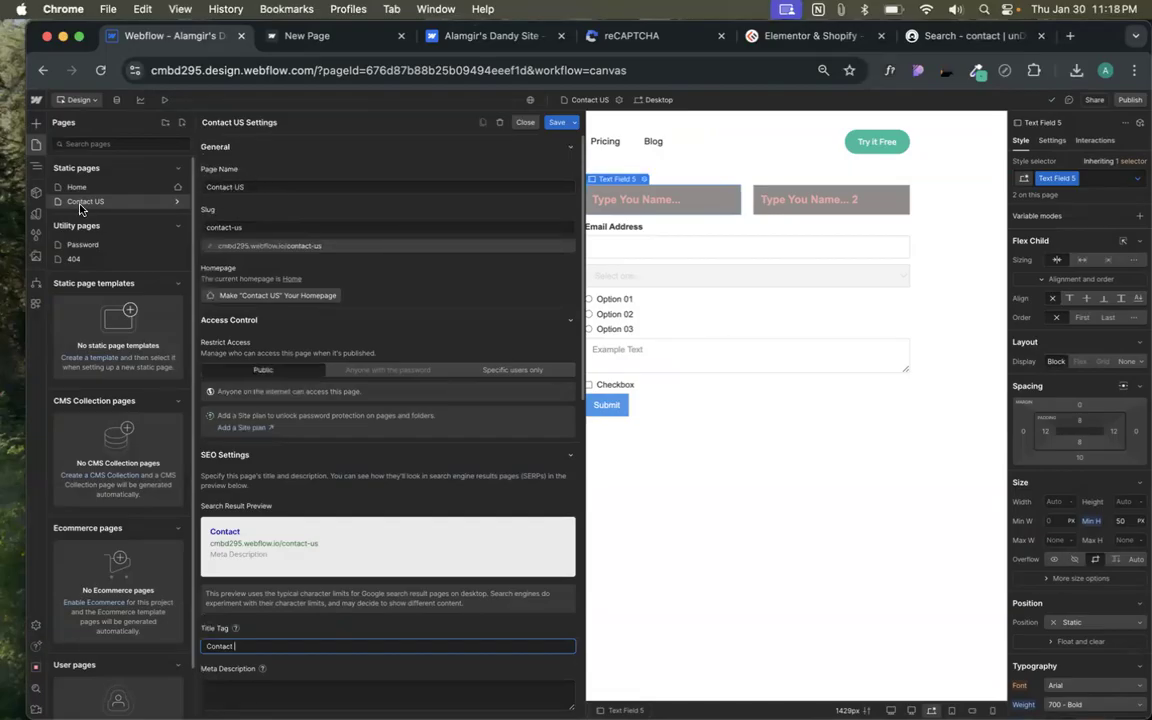
{"action": "scroll", "coordinate": [260, 650], "scroll_direction": "down", "scroll_amount": 3}
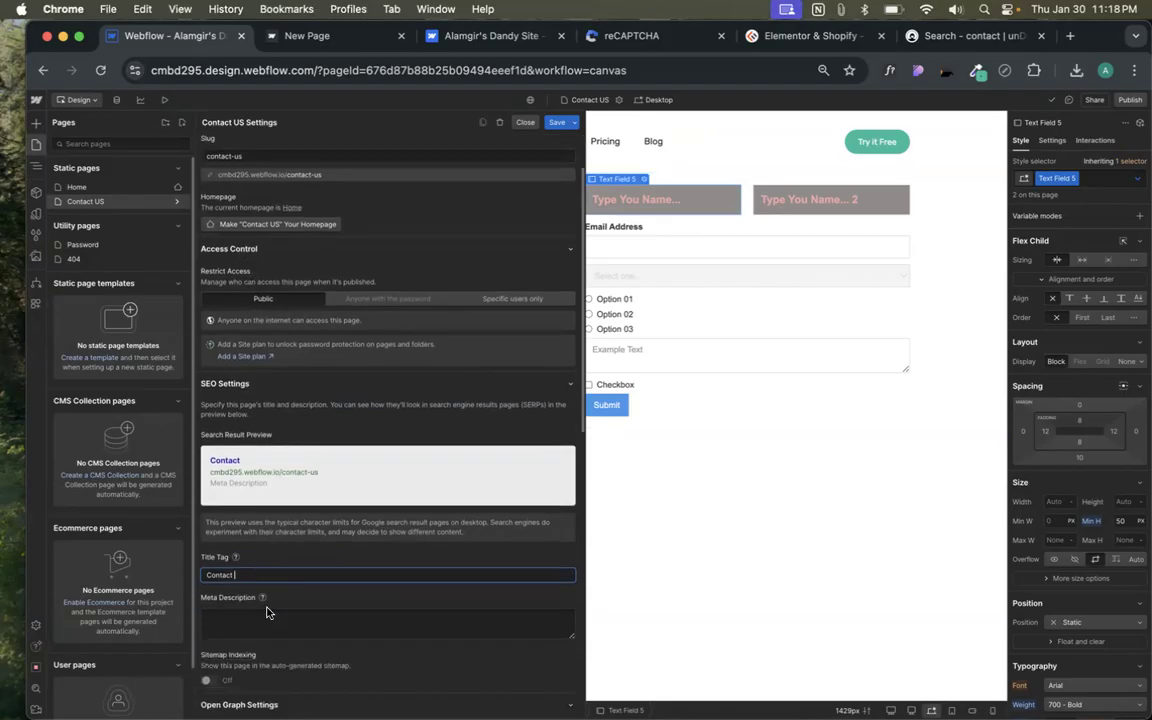
{"action": "scroll", "coordinate": [262, 480], "scroll_direction": "down", "scroll_amount": 3}
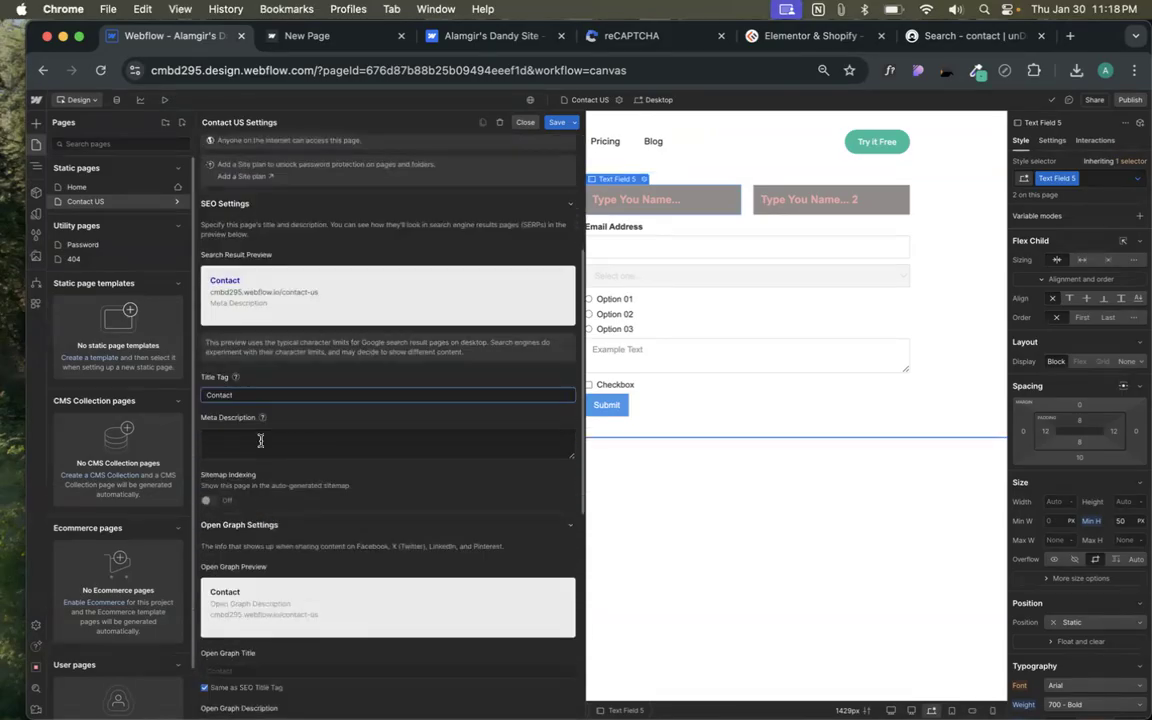
{"action": "double_click", "coordinate": [236, 396]}
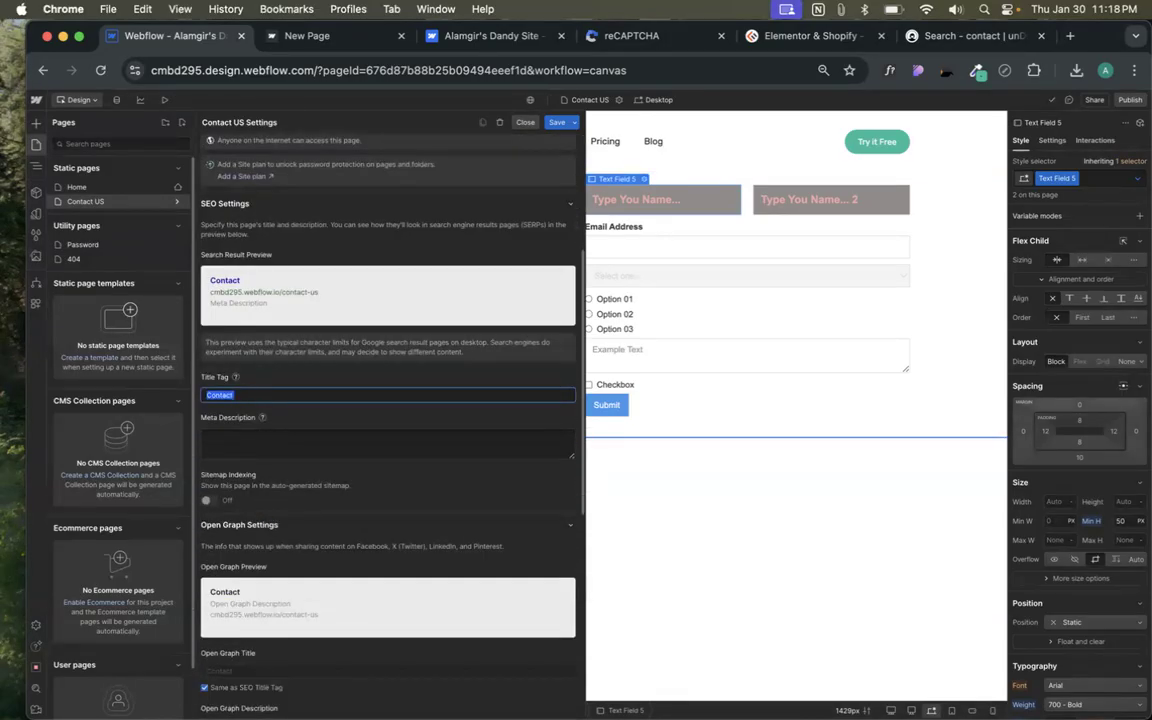
{"action": "left_click", "coordinate": [236, 395]}
{"action": "type", "text": "US"}
{"action": "left_click", "coordinate": [557, 122]}
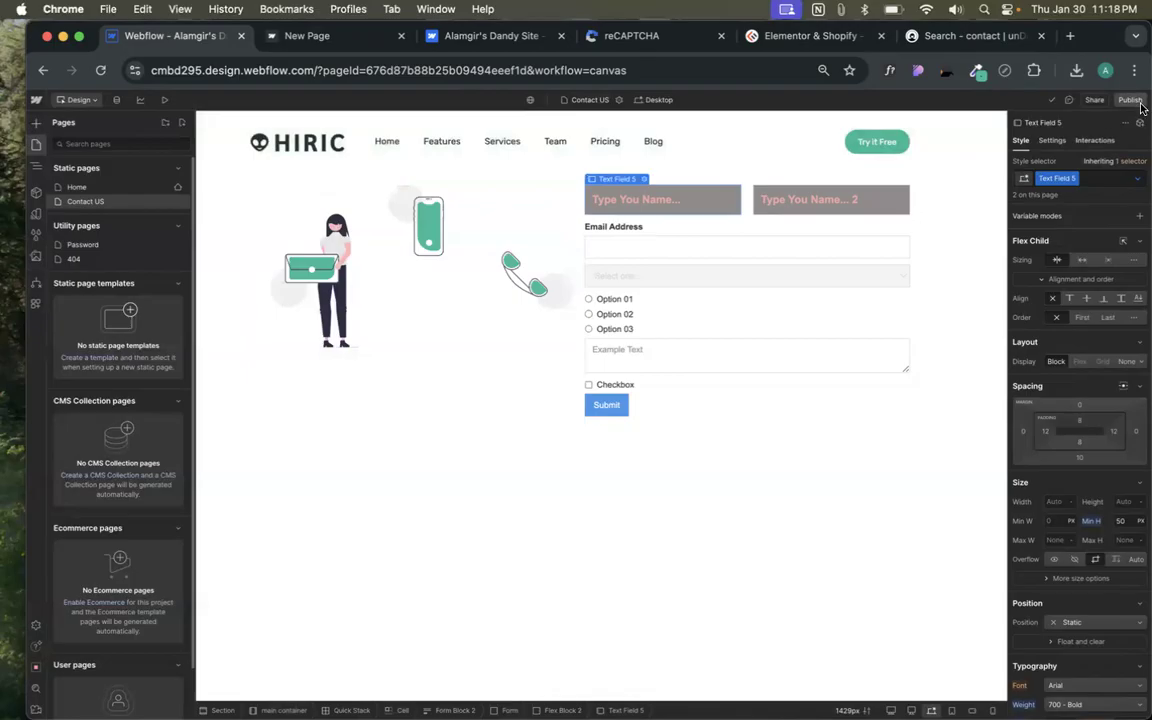
- Publish the site to the staging domain cmbd295.webflow.io and reload the published contact page
{"action": "left_click", "coordinate": [1130, 100]}
{"action": "left_click", "coordinate": [961, 259]}
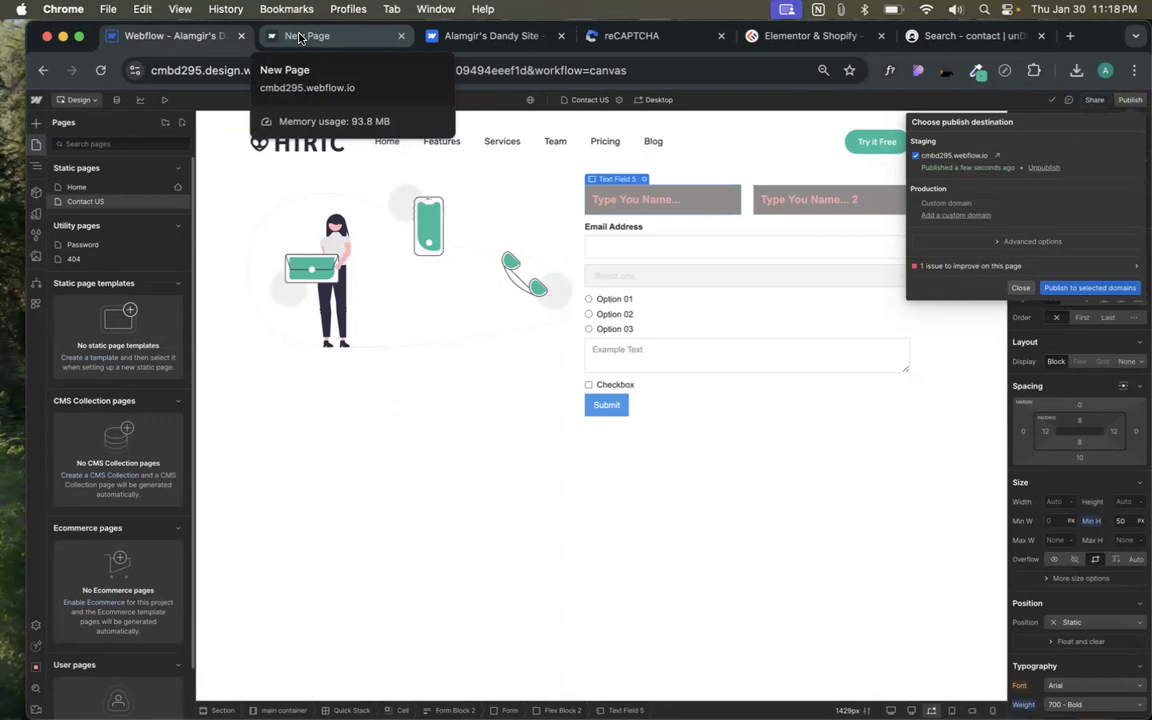
{"action": "left_click", "coordinate": [299, 37]}
{"action": "left_click", "coordinate": [101, 70]}
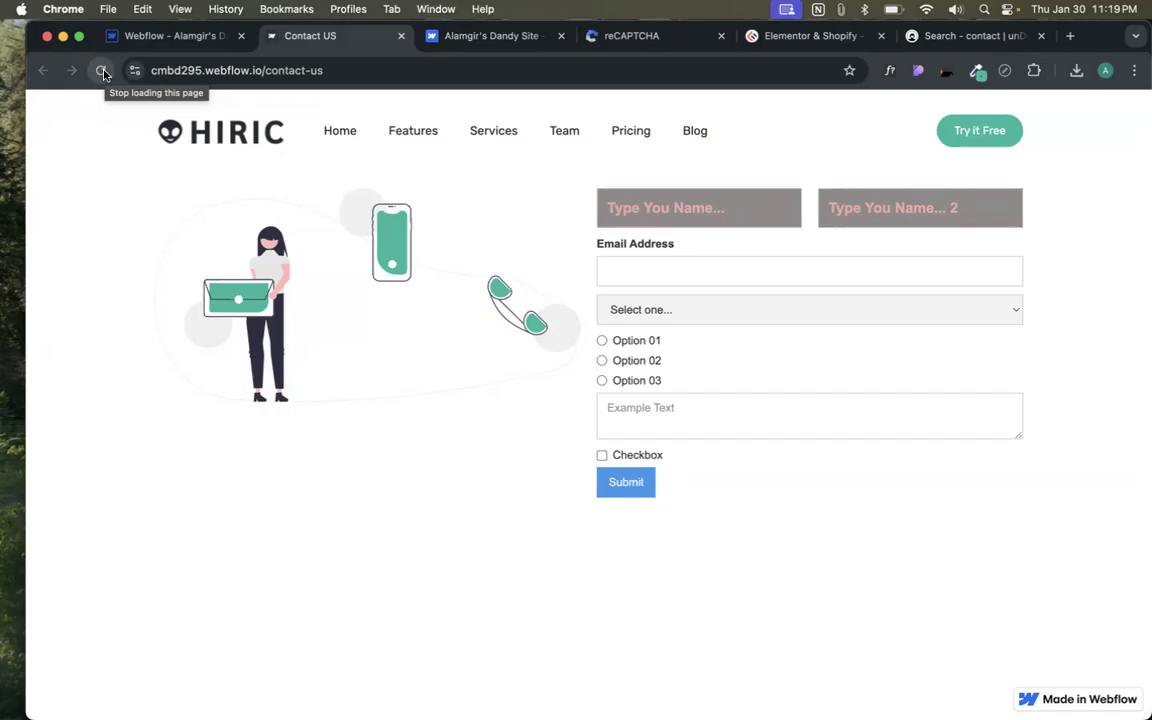
- Fill in the published form's two name fields with the sender's first name and last name
{"action": "left_click", "coordinate": [613, 204]}
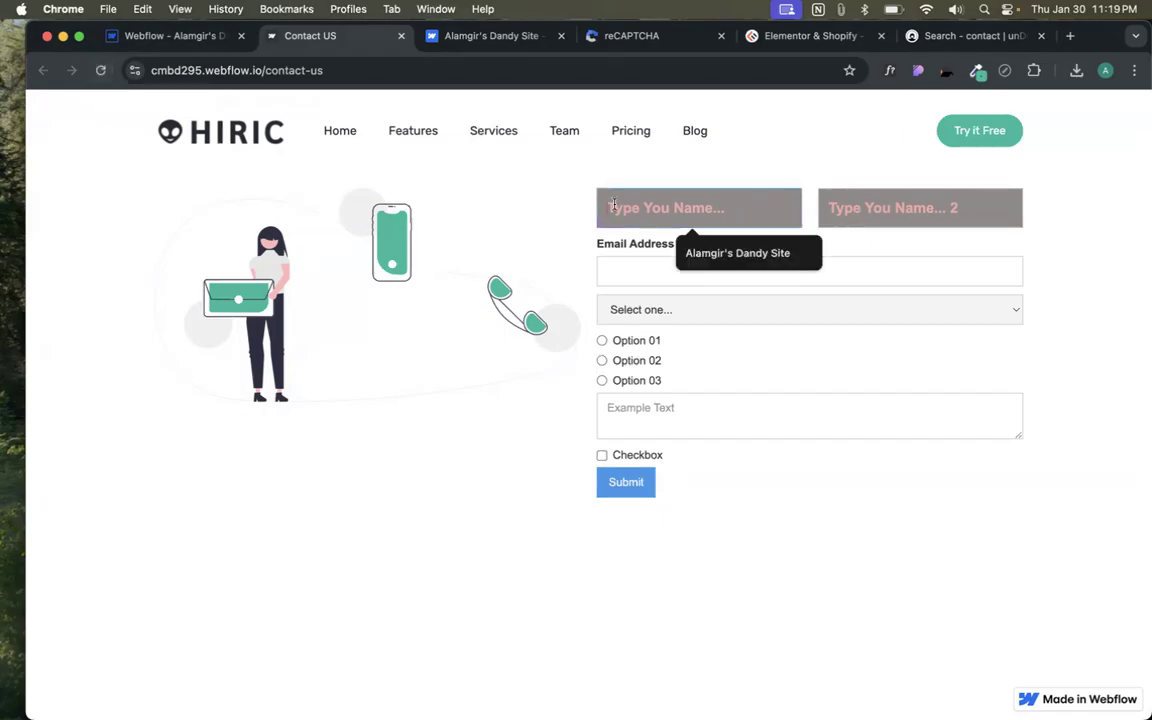
{"action": "left_click", "coordinate": [790, 255]}
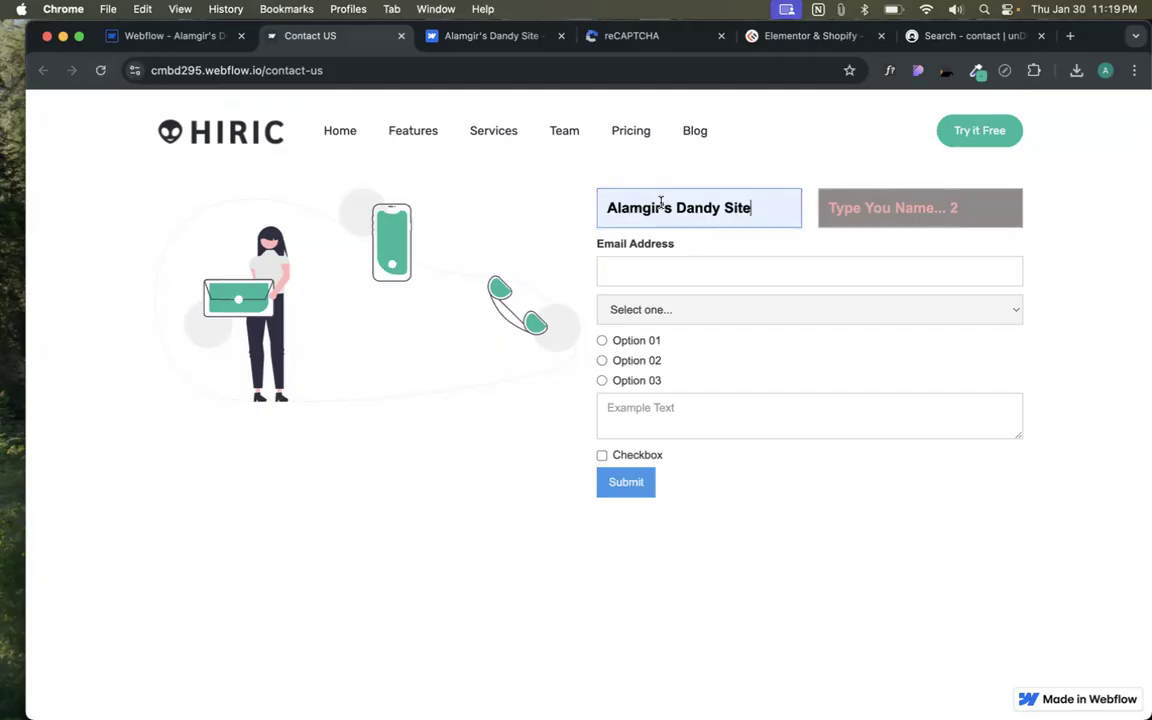
{"action": "key", "text": "BackSpace"}
{"action": "key", "text": "BackSpace"}
{"action": "key", "text": "BackSpace"}
{"action": "key", "text": "BackSpace"}
{"action": "key", "text": "BackSpace"}
{"action": "key", "text": "BackSpace"}
{"action": "key", "text": "BackSpace"}
{"action": "key", "text": "BackSpace"}
{"action": "key", "text": "BackSpace"}
{"action": "key", "text": "BackSpace"}
{"action": "key", "text": "BackSpace"}
{"action": "key", "text": "BackSpace"}
{"action": "key", "text": "BackSpace"}
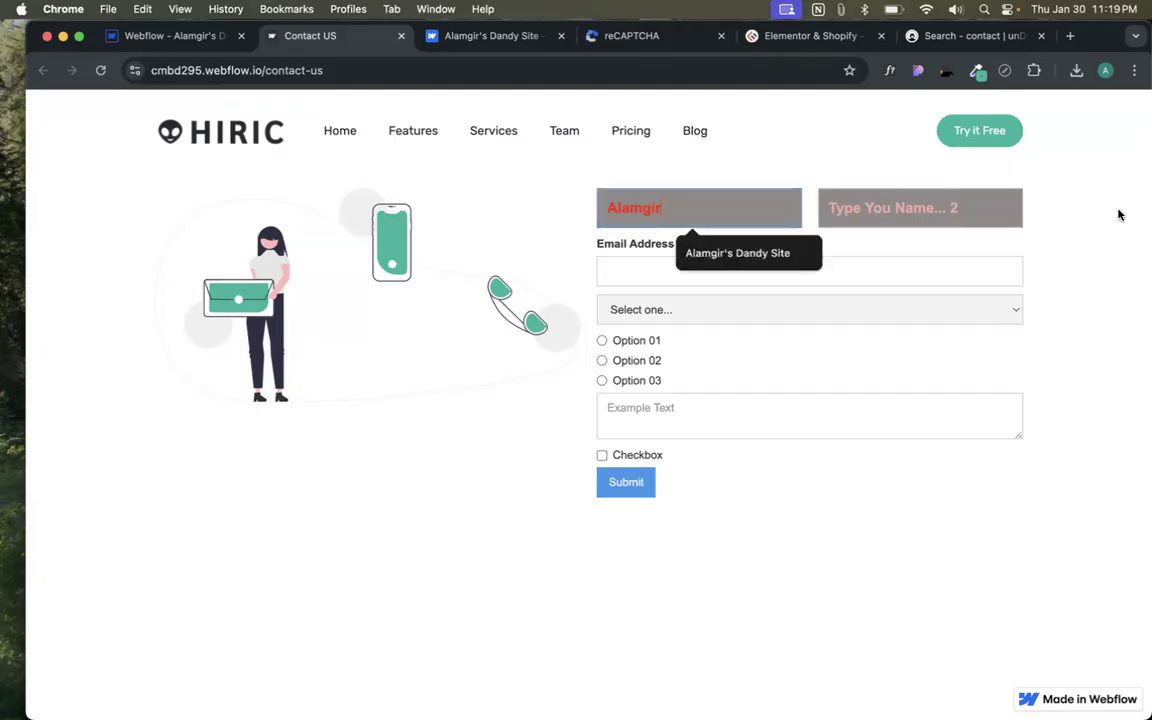
{"action": "left_click", "coordinate": [949, 200]}
{"action": "type", "text": "H Kobir"}
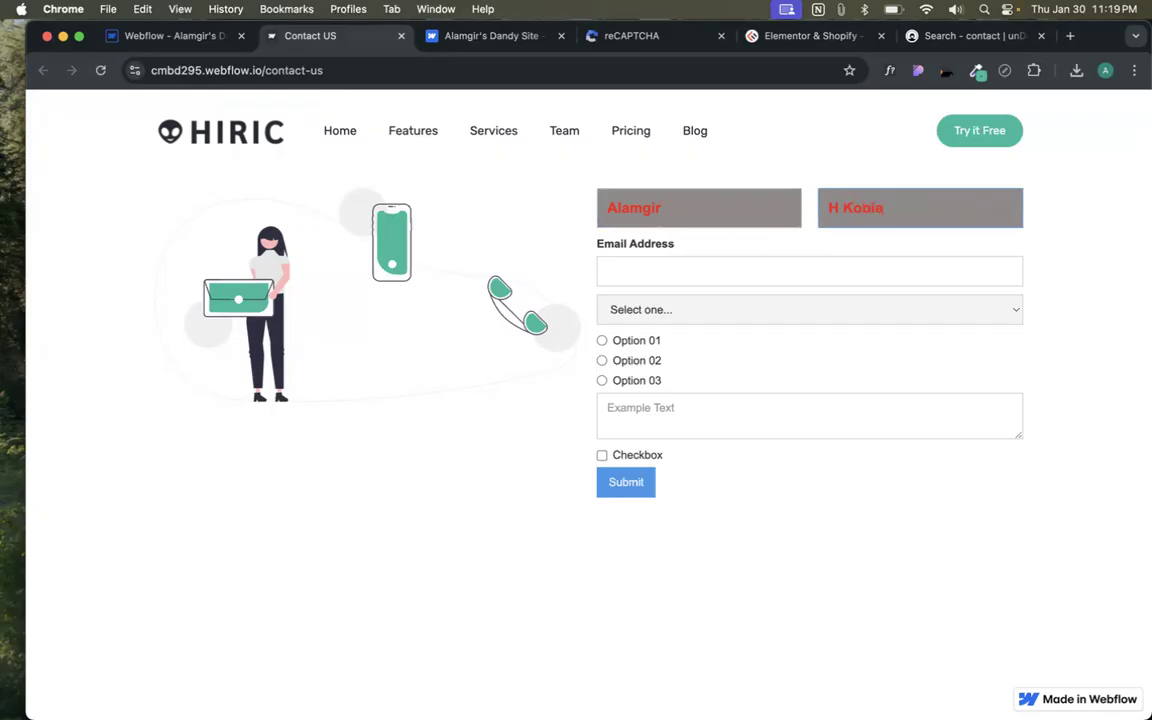
- Fill in the form's Email Address field with the sender's email address
{"action": "left_click", "coordinate": [684, 268]}
{"action": "left_click", "coordinate": [705, 312]}
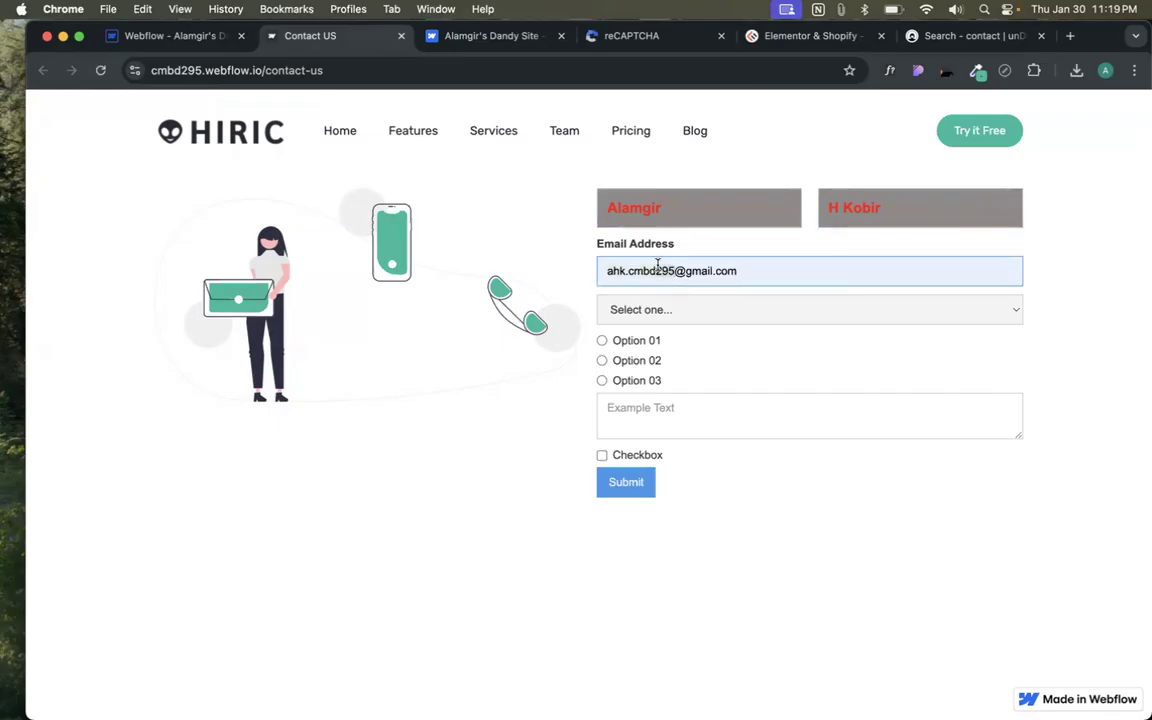
{"action": "type", "text": "166"}
- Choose "Second choice" in the form's select field and pick the Option 01 radio button
{"action": "left_click", "coordinate": [700, 302]}
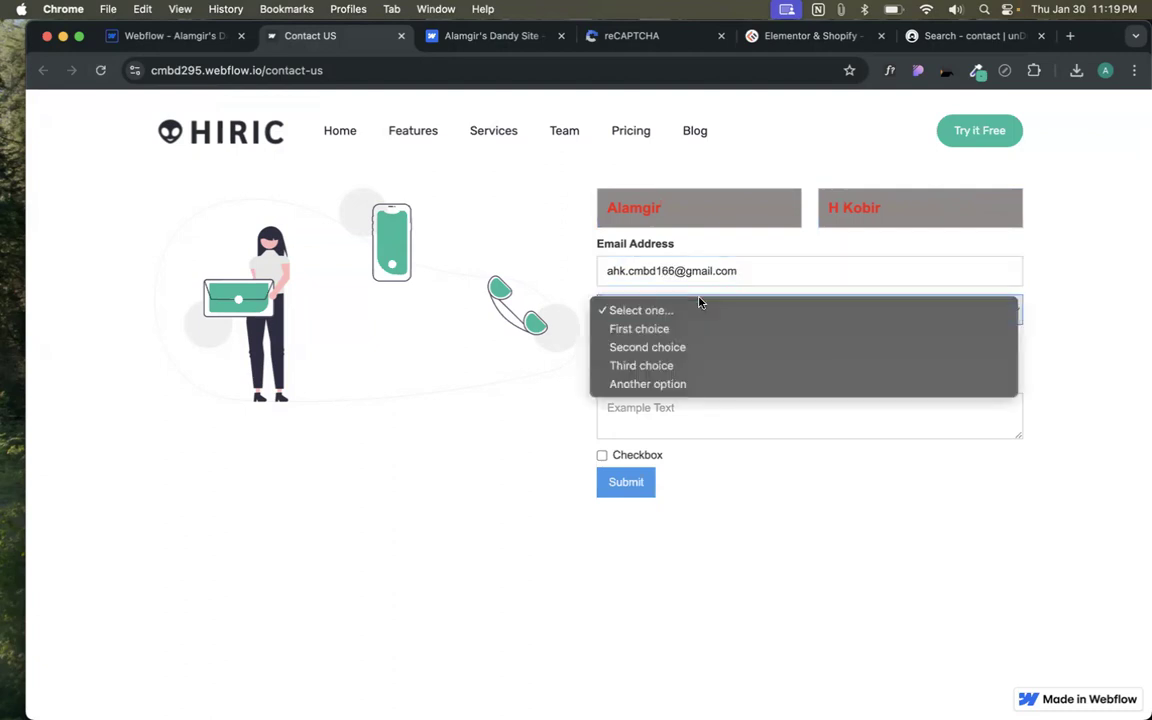
{"action": "left_click", "coordinate": [670, 341]}
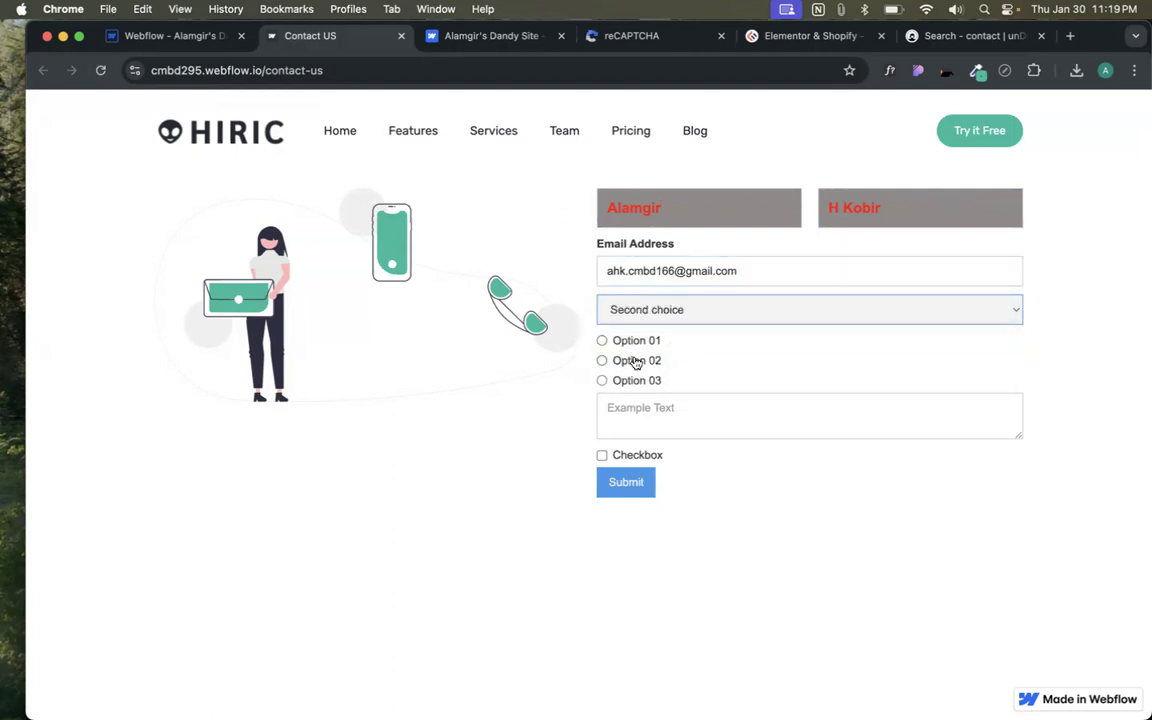
{"action": "left_click", "coordinate": [630, 341]}
- Enter the message "Hi" with "Test 01" on a second line in the form's text area
{"action": "left_click", "coordinate": [633, 420]}
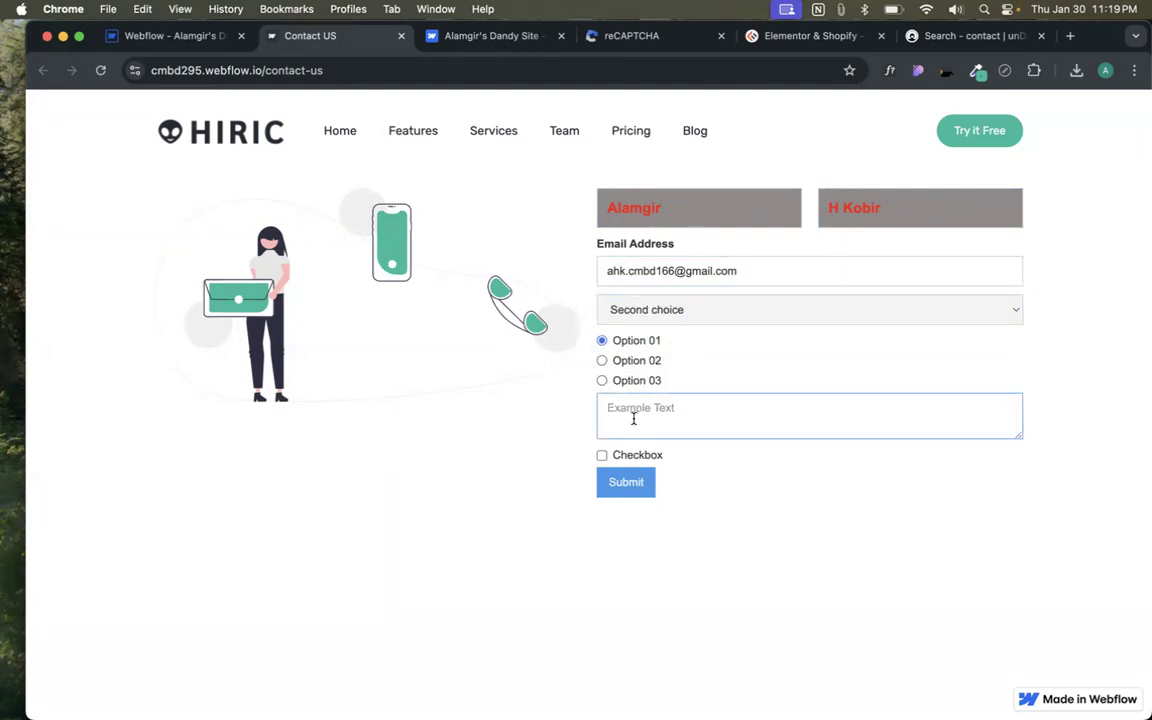
{"action": "type", "text": "Hi "}
{"action": "type", "text": "Tes"}
{"action": "type", "text": "t 01"}
- Tick the form's required checkbox and submit the form
{"action": "left_click", "coordinate": [605, 455]}
{"action": "left_click", "coordinate": [602, 455]}
{"action": "left_click", "coordinate": [620, 487]}
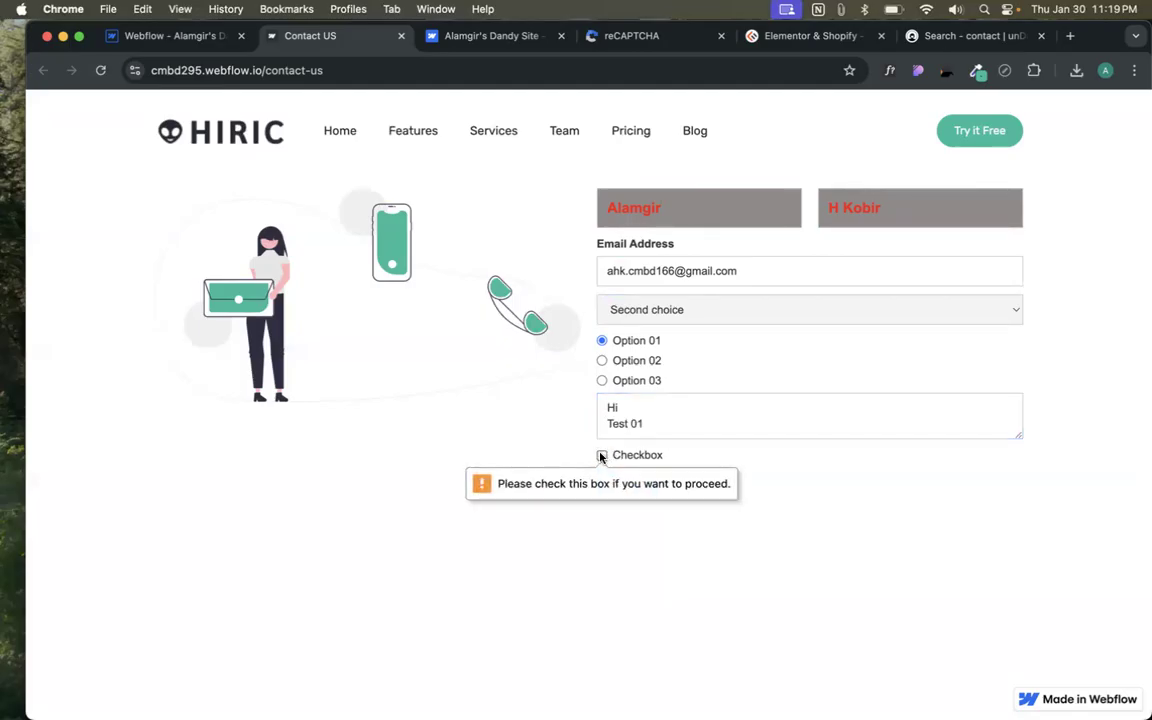
{"action": "left_click", "coordinate": [601, 456]}
{"action": "left_click", "coordinate": [622, 482]}
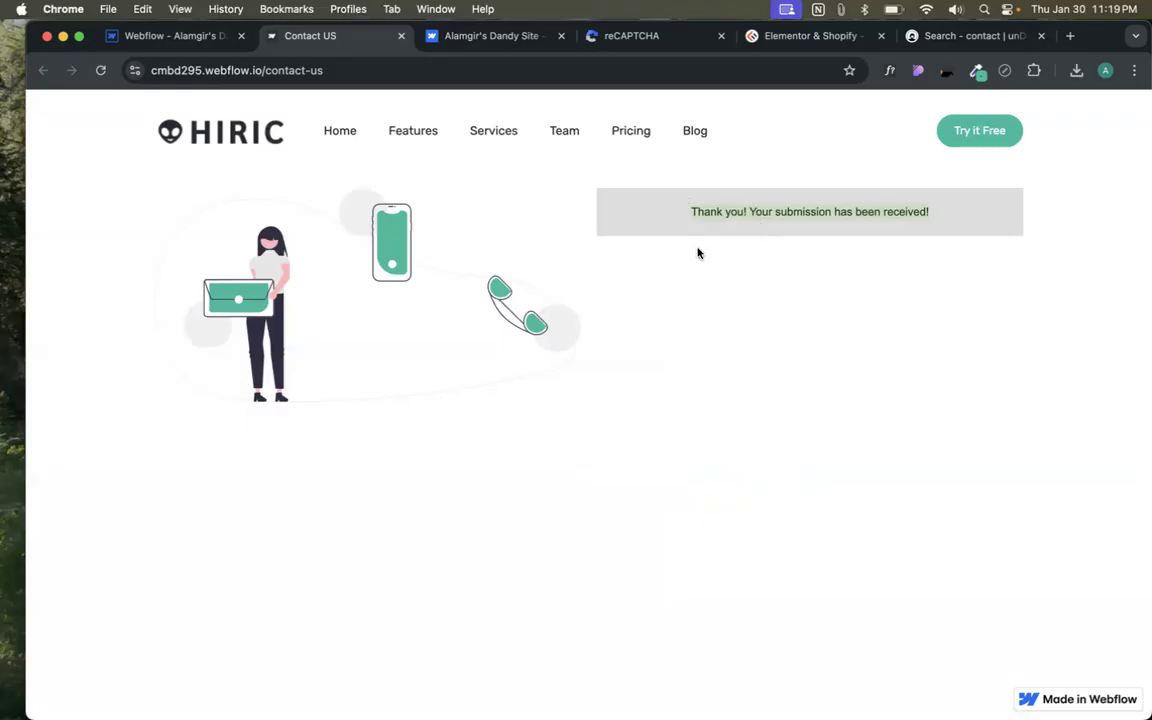
- Return to the Webflow Designer, open the site settings and go to the Forms settings
{"action": "right_click", "coordinate": [321, 40]}
{"action": "left_click", "coordinate": [267, 44]}
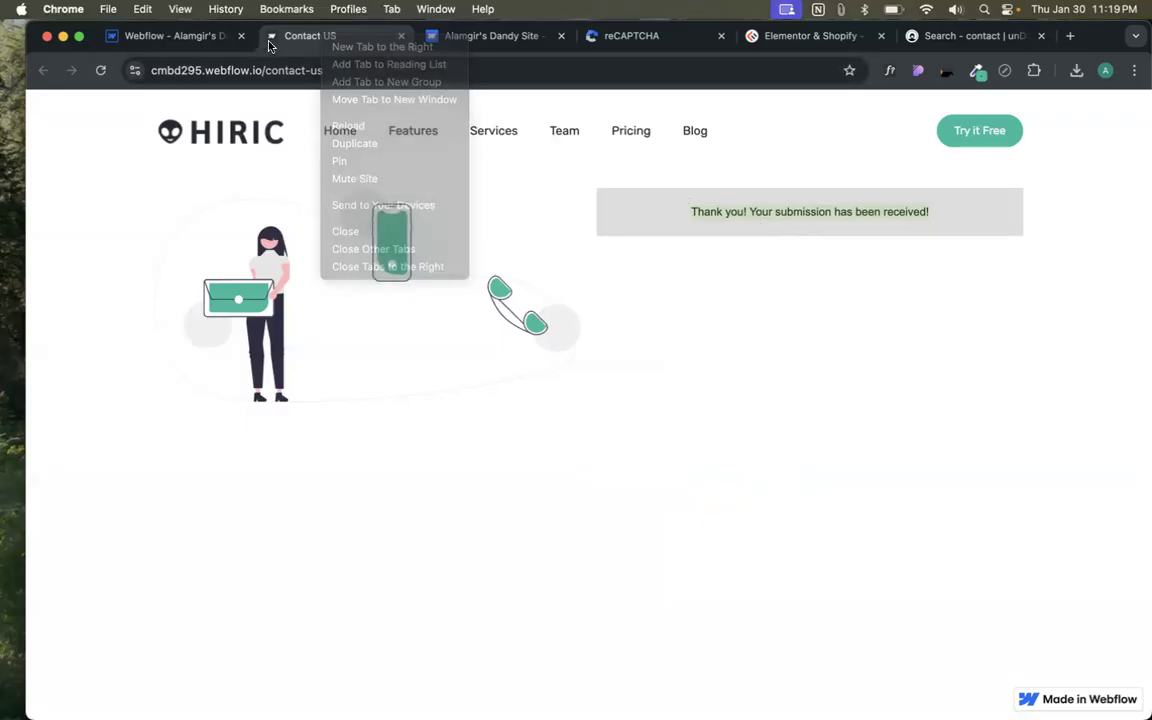
{"action": "left_click", "coordinate": [170, 40]}
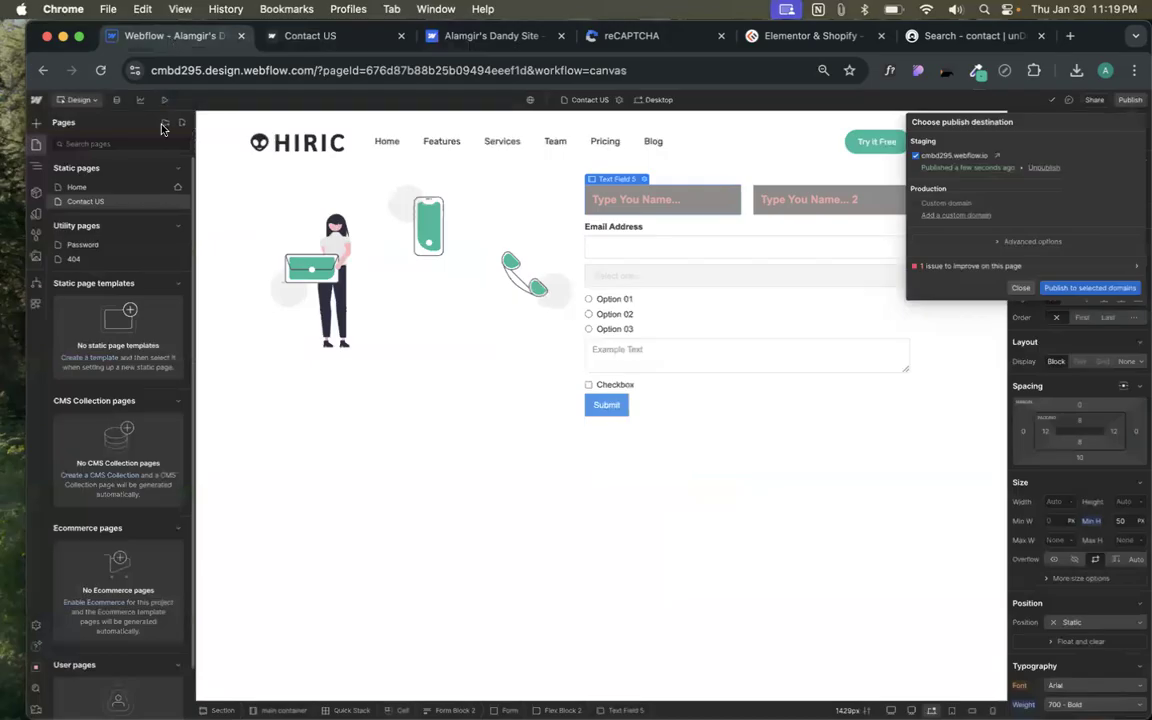
{"action": "left_click", "coordinate": [34, 97]}
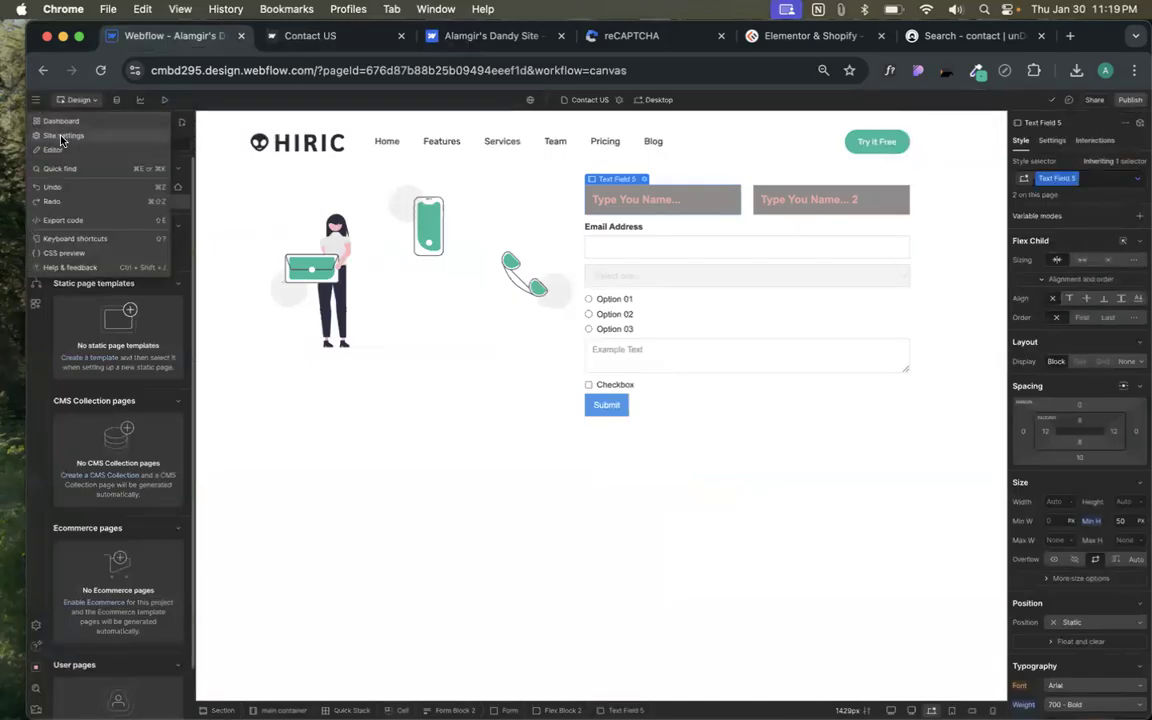
{"action": "left_click", "coordinate": [60, 140]}
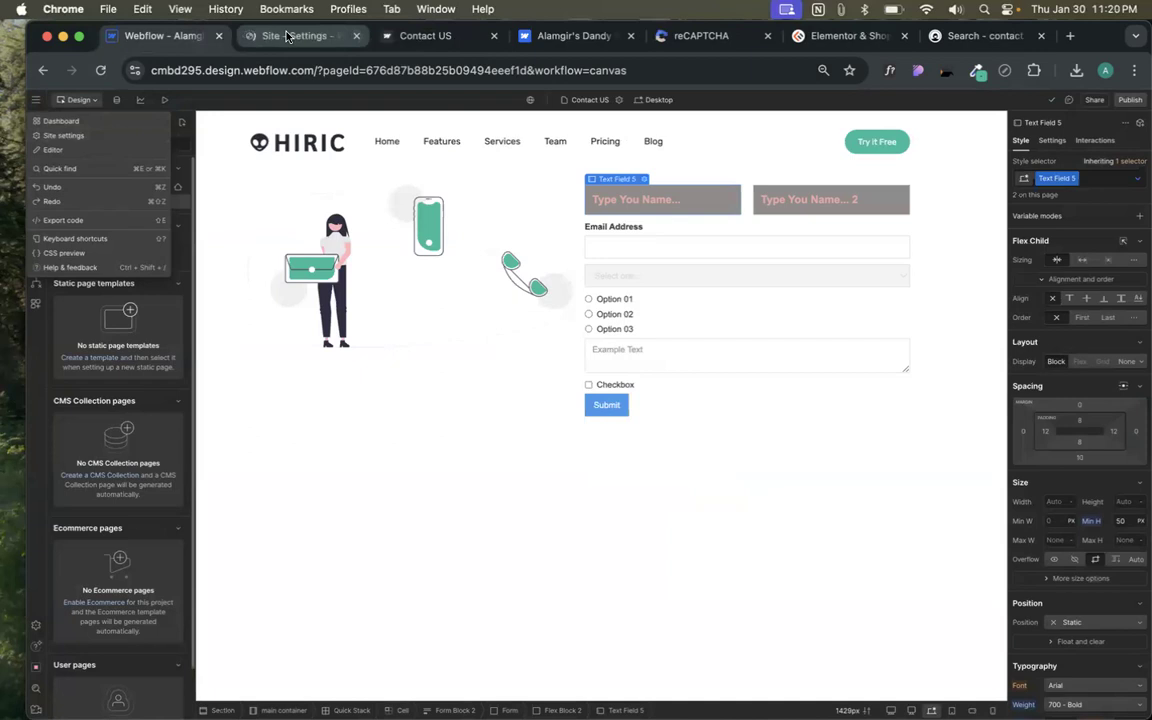
{"action": "left_click", "coordinate": [288, 38]}
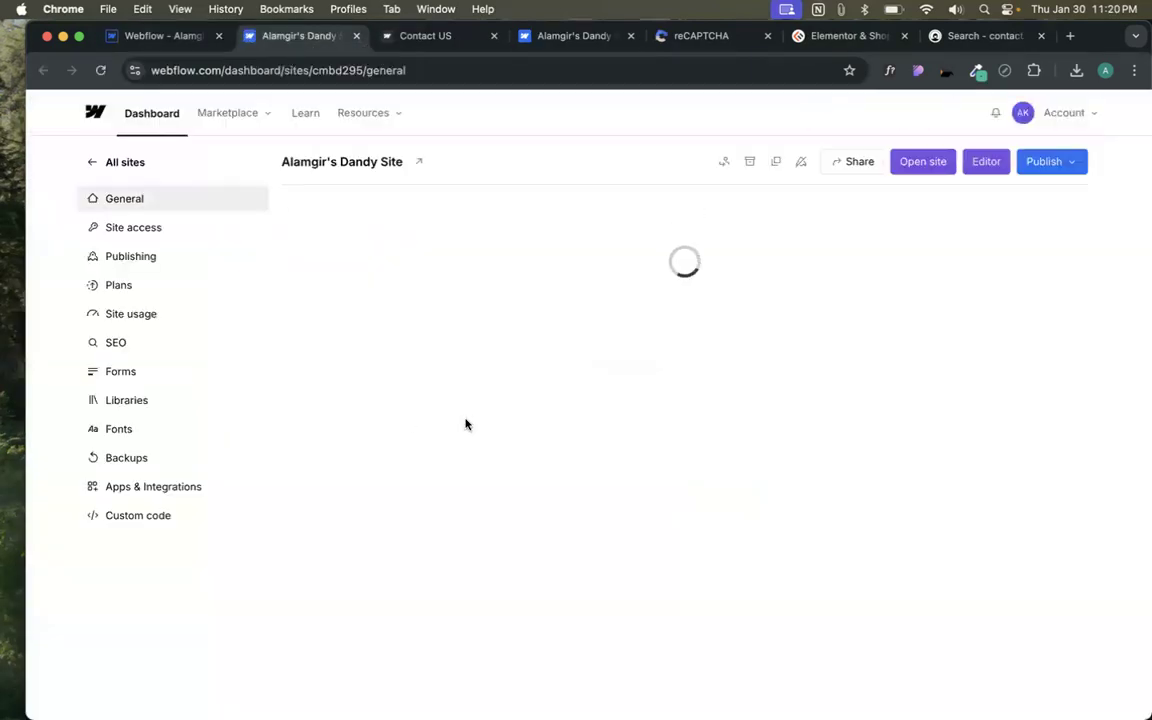
{"action": "scroll", "coordinate": [420, 350], "scroll_direction": "down", "scroll_amount": 1}
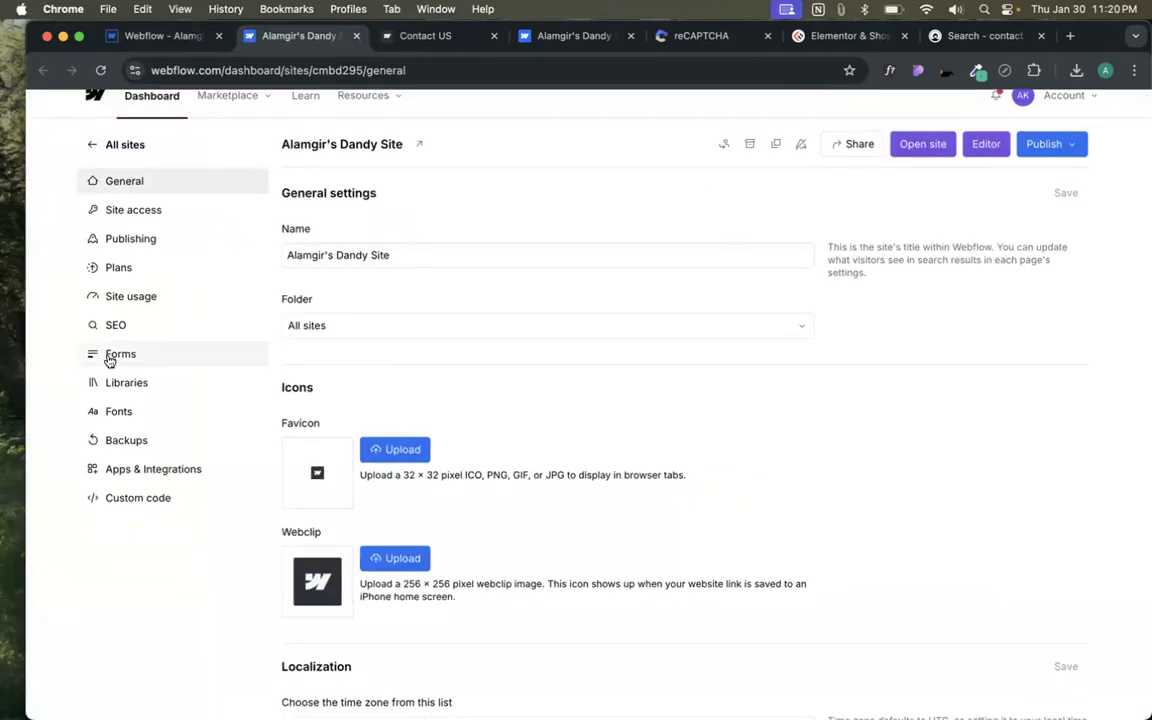
{"action": "left_click", "coordinate": [117, 359]}
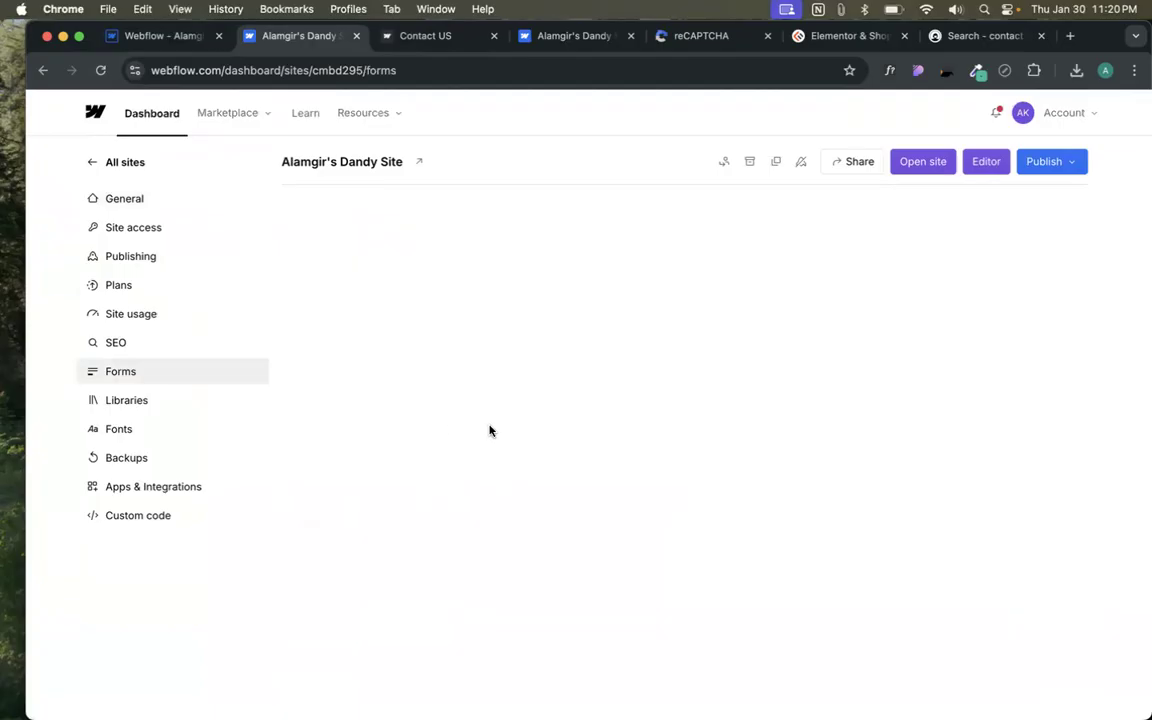
- Examine the Form submission data for the submission allowance and the Email form entry's submitted values
{"action": "scroll", "coordinate": [489, 430], "scroll_direction": "down", "scroll_amount": 1}
{"action": "scroll", "coordinate": [489, 430], "scroll_direction": "down", "scroll_amount": 10}
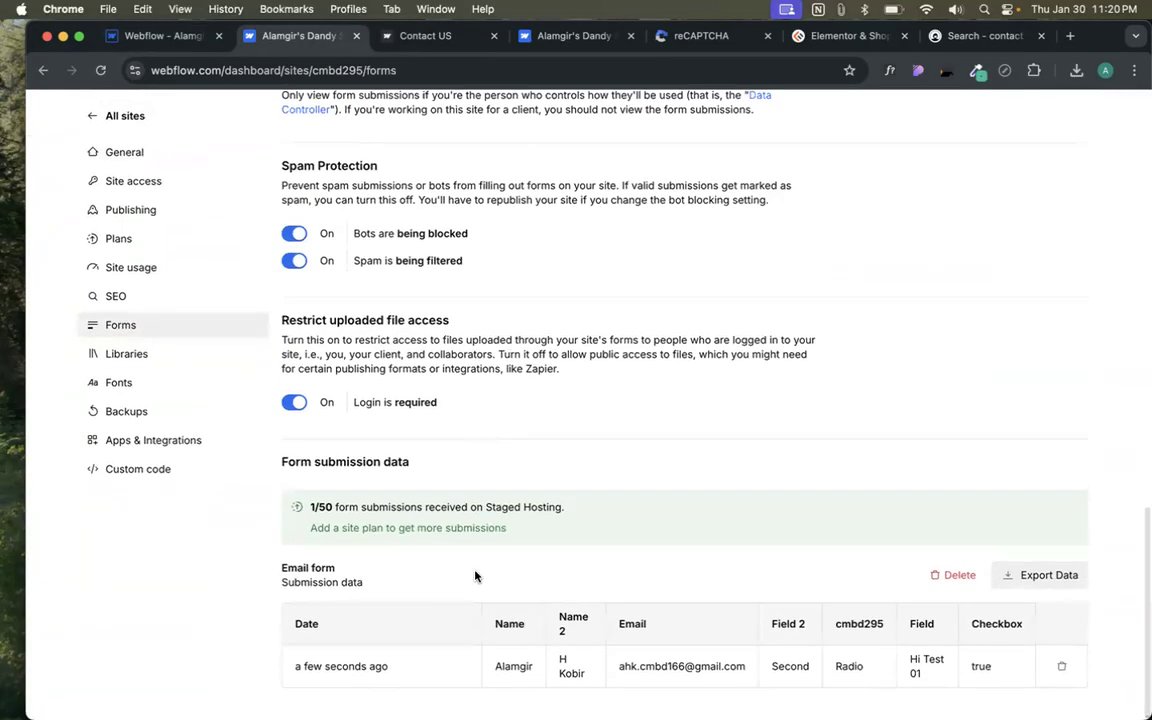
{"action": "left_click_drag", "start_coordinate": [284, 567], "coordinate": [393, 584]}
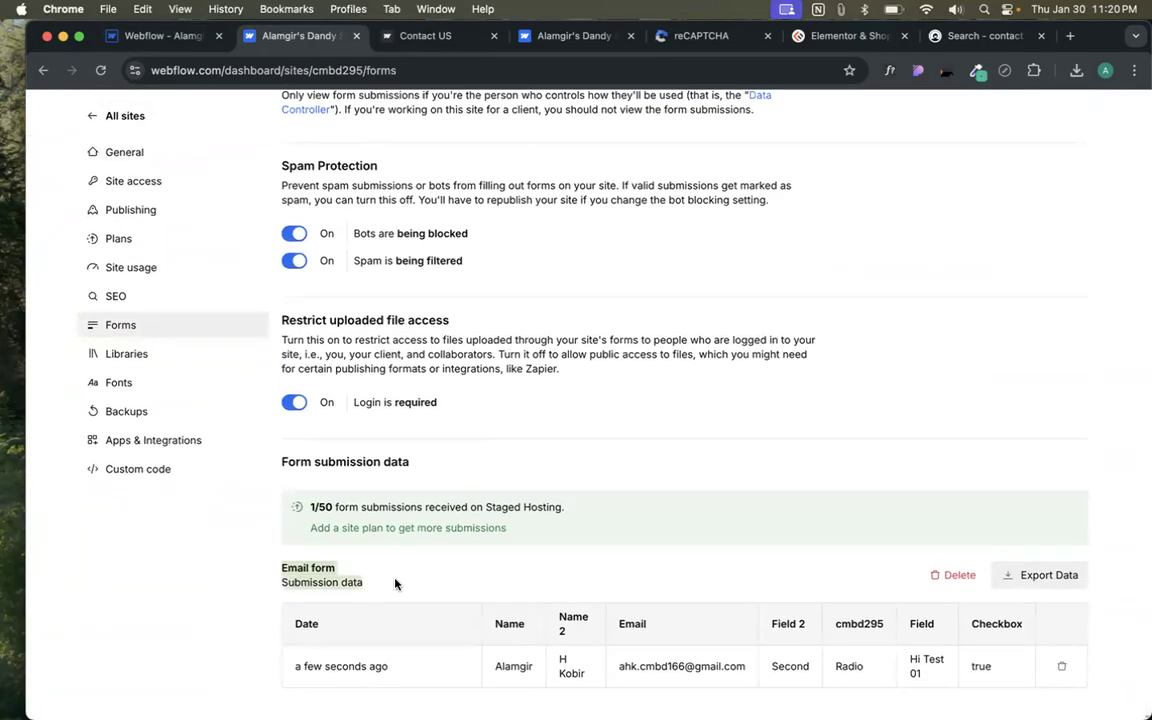
{"action": "left_click", "coordinate": [378, 586]}
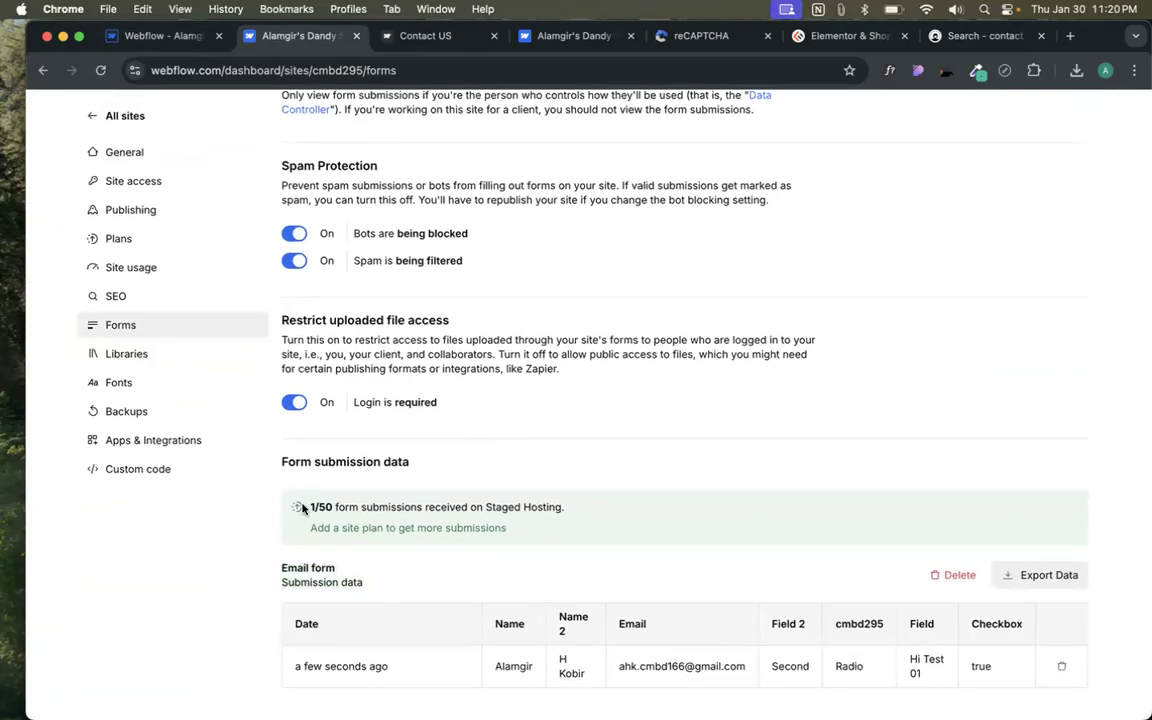
{"action": "left_click_drag", "start_coordinate": [310, 508], "coordinate": [644, 504]}
{"action": "left_click", "coordinate": [564, 585]}
{"action": "left_click_drag", "start_coordinate": [280, 564], "coordinate": [406, 587]}
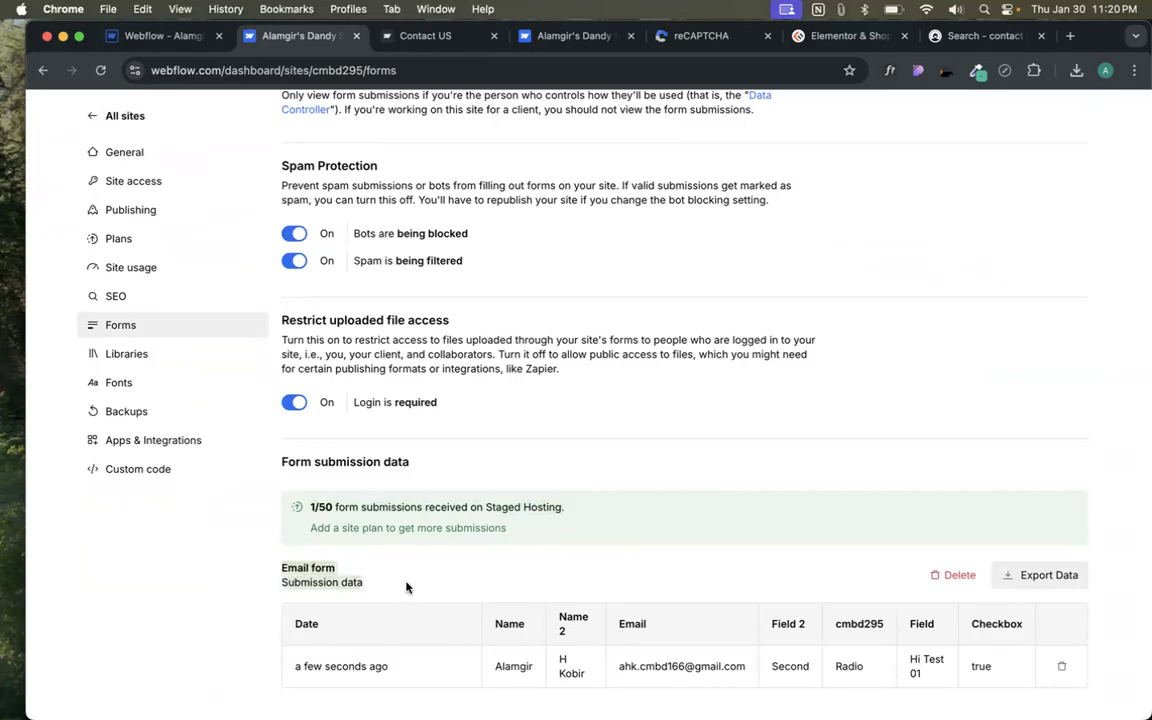
{"action": "left_click", "coordinate": [406, 586]}
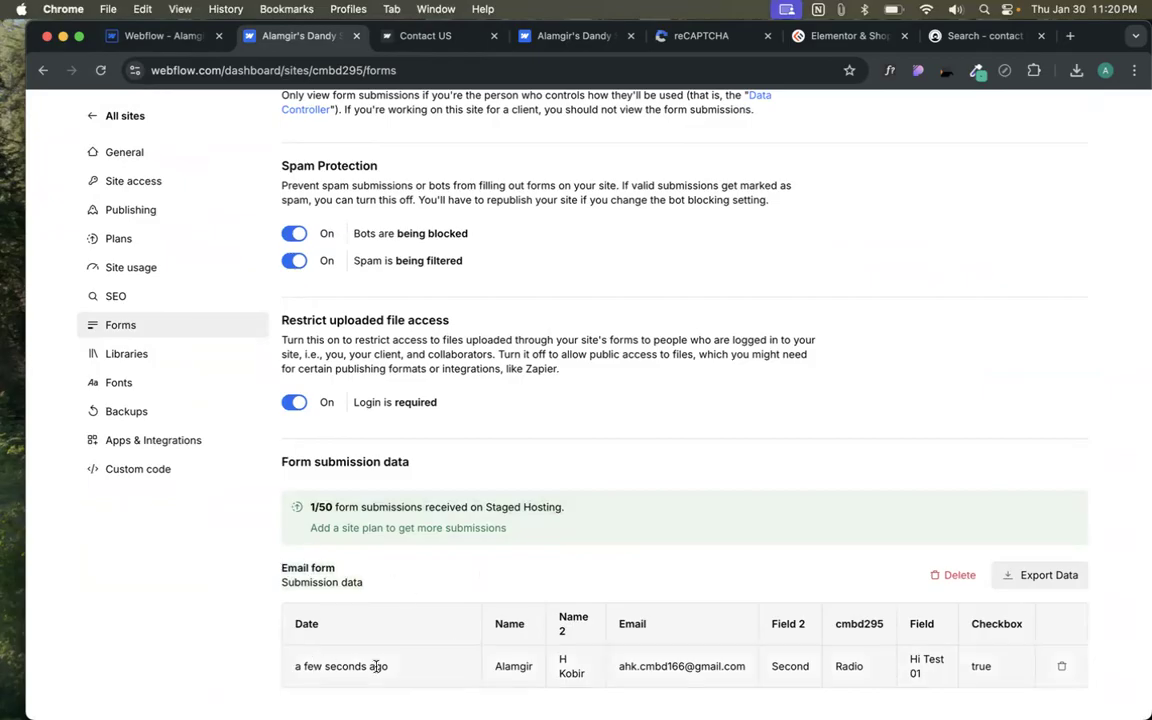
{"action": "double_click", "coordinate": [509, 666]}
{"action": "double_click", "coordinate": [561, 661]}
{"action": "left_click_drag", "start_coordinate": [574, 666], "coordinate": [868, 622]}
{"action": "left_click", "coordinate": [589, 674]}
{"action": "double_click", "coordinate": [790, 666]}
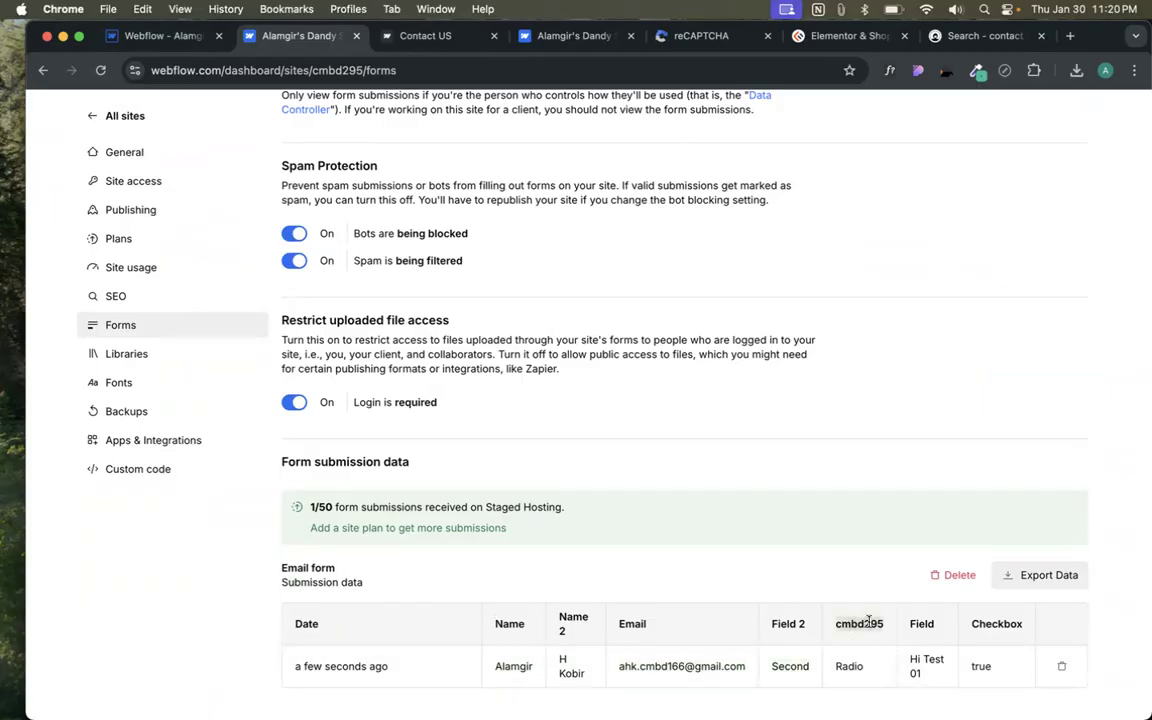
- Check the submitted radio, message and checkbox values in the form data against the text area's name in its Designer settings
{"action": "double_click", "coordinate": [848, 665]}
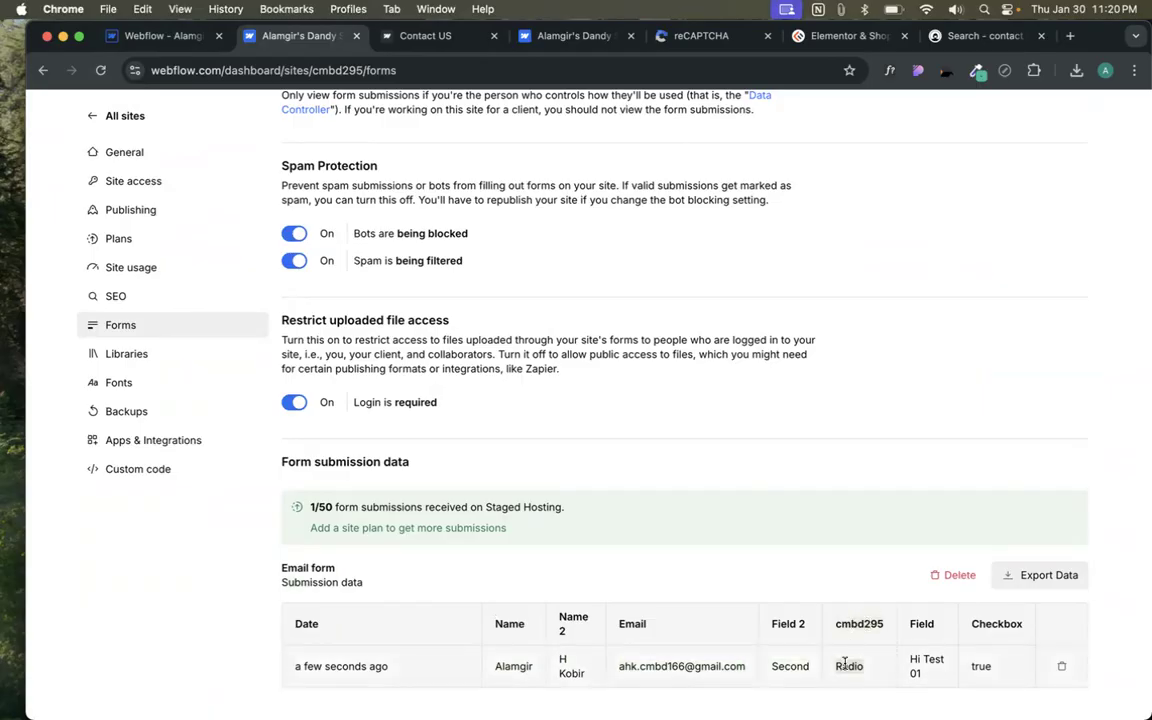
{"action": "triple_click", "coordinate": [924, 664]}
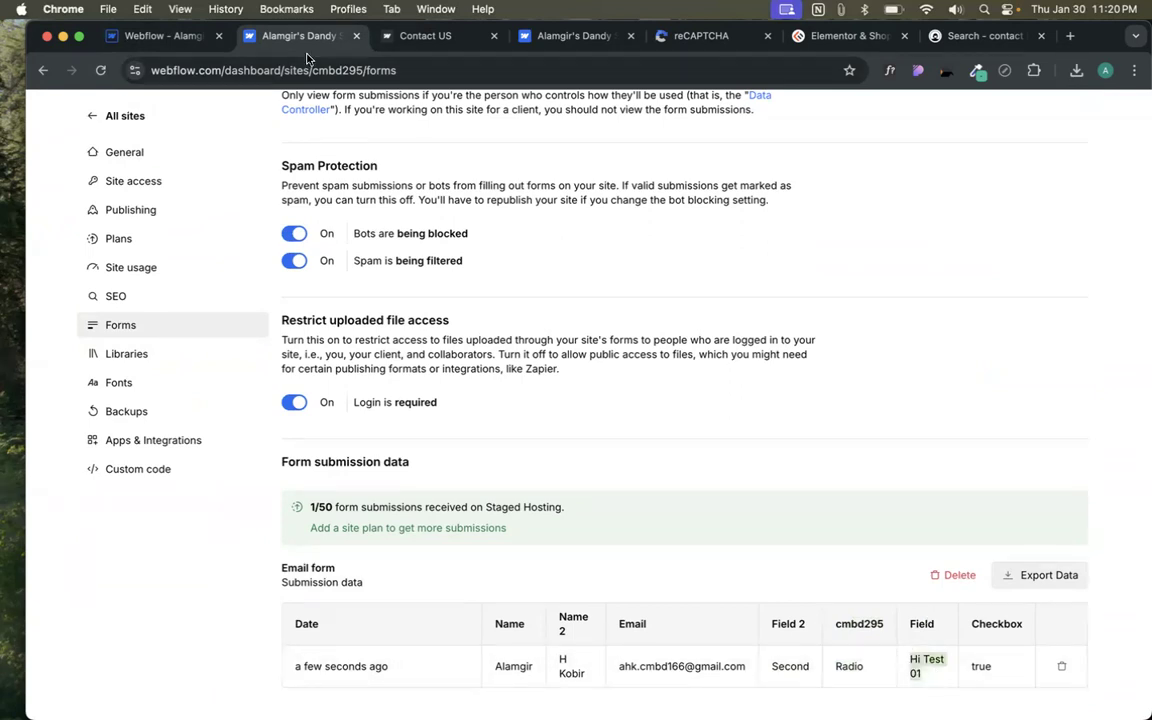
{"action": "left_click", "coordinate": [163, 40]}
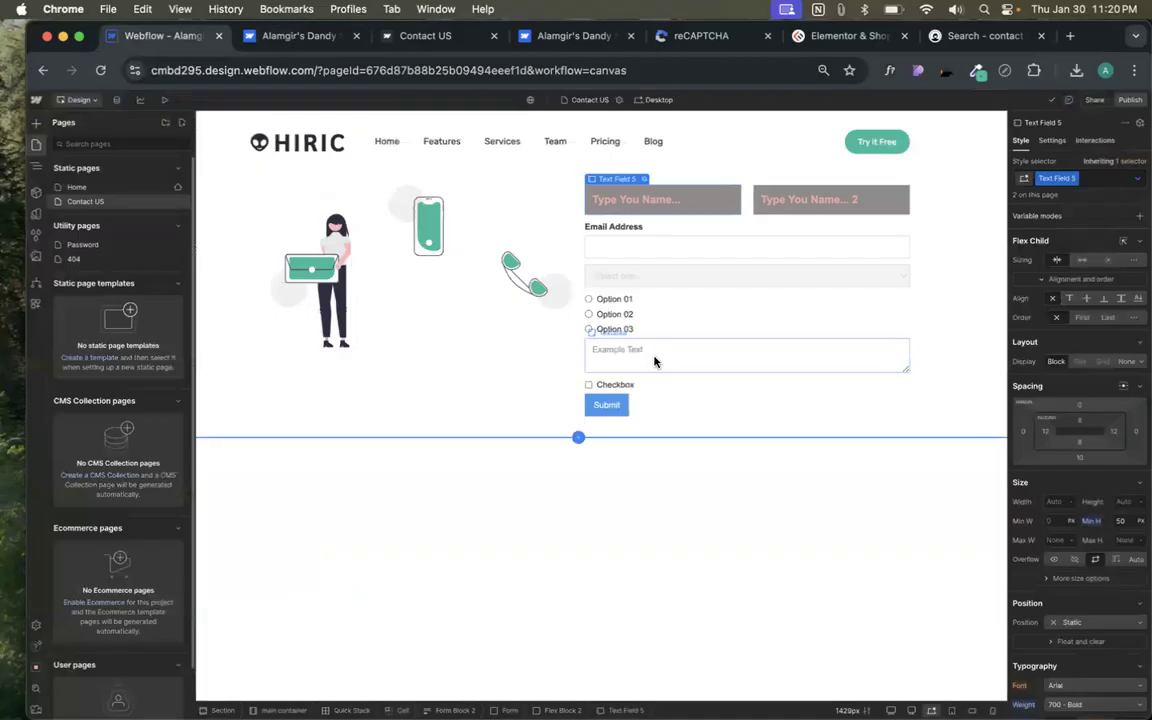
{"action": "left_click", "coordinate": [630, 340]}
{"action": "left_click", "coordinate": [634, 333]}
{"action": "double_click", "coordinate": [630, 407]}
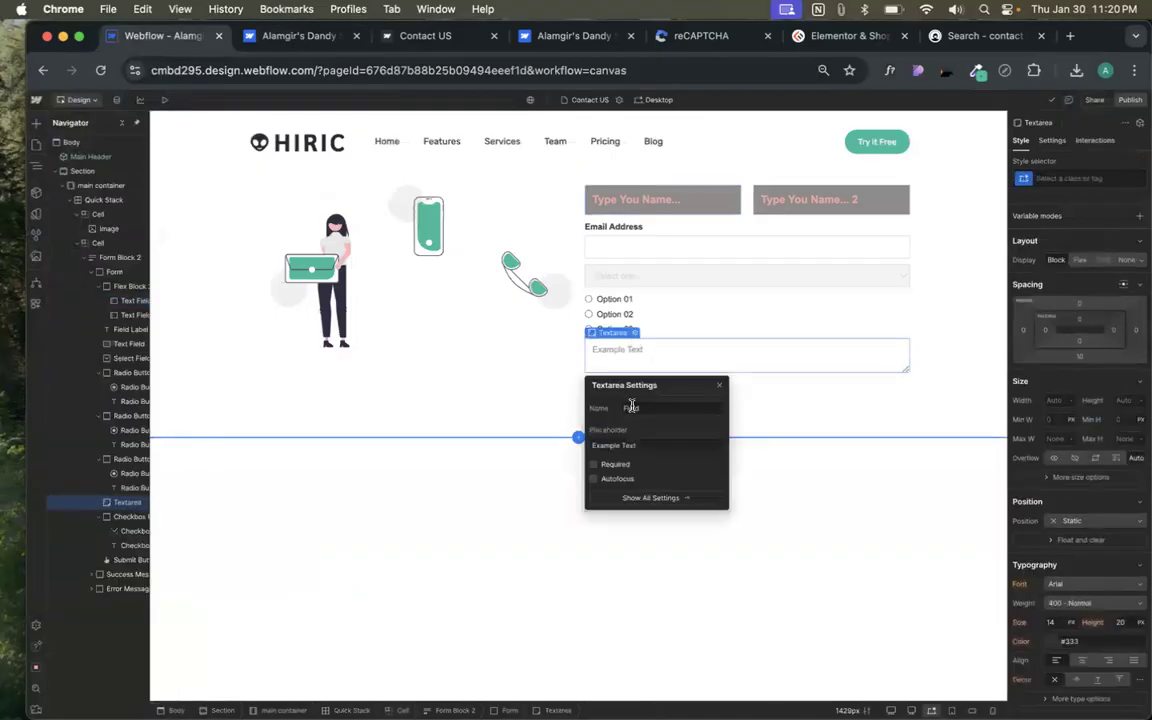
{"action": "left_click", "coordinate": [290, 36]}
{"action": "left_click", "coordinate": [410, 36]}
{"action": "left_click", "coordinate": [290, 36]}
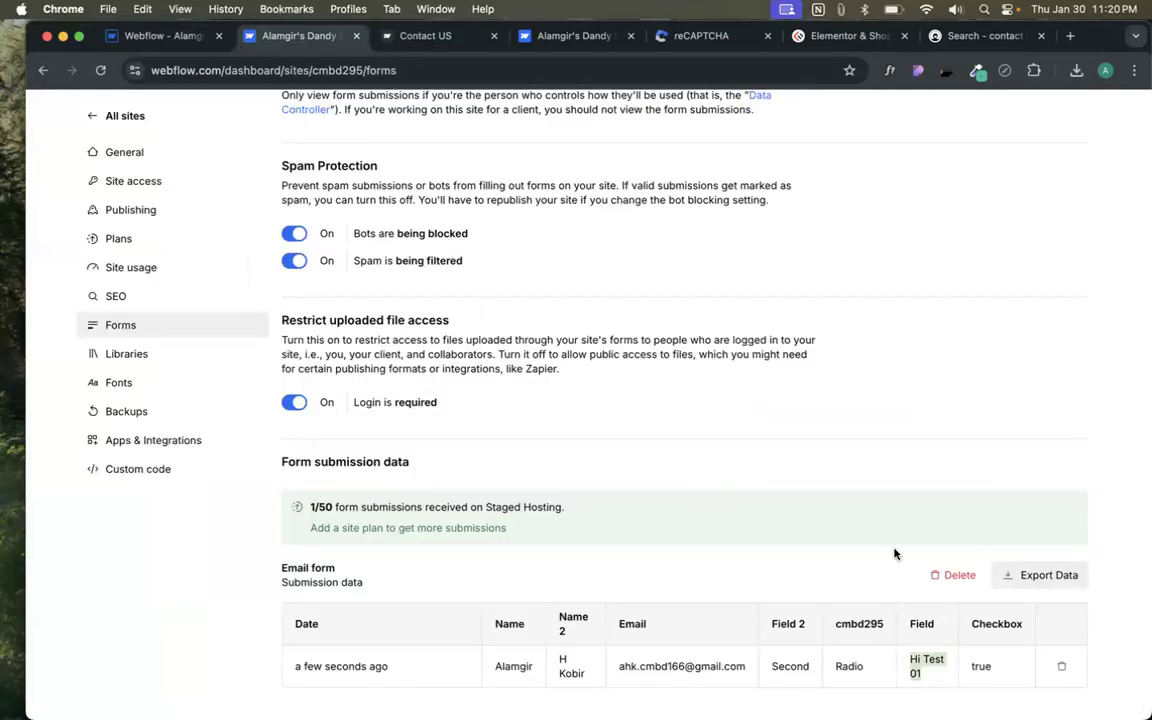
{"action": "left_click", "coordinate": [981, 666]}
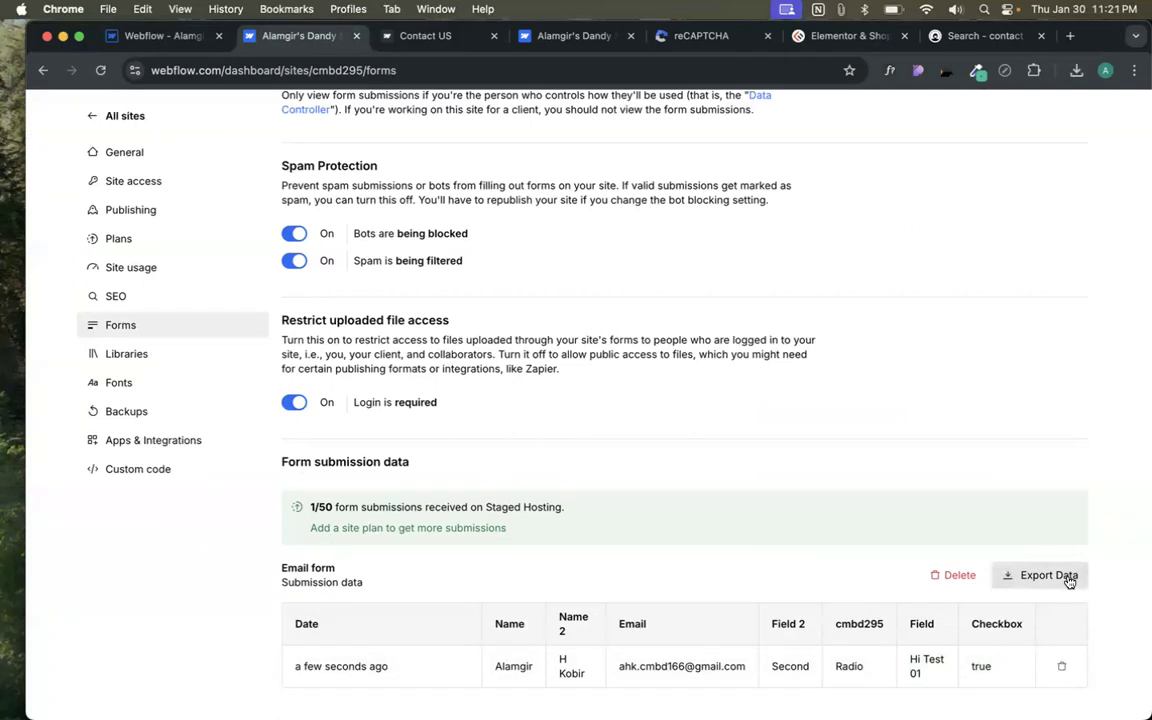
- Close the text area's settings and view the submission success message on the published Contact US page
{"action": "left_click", "coordinate": [123, 34]}
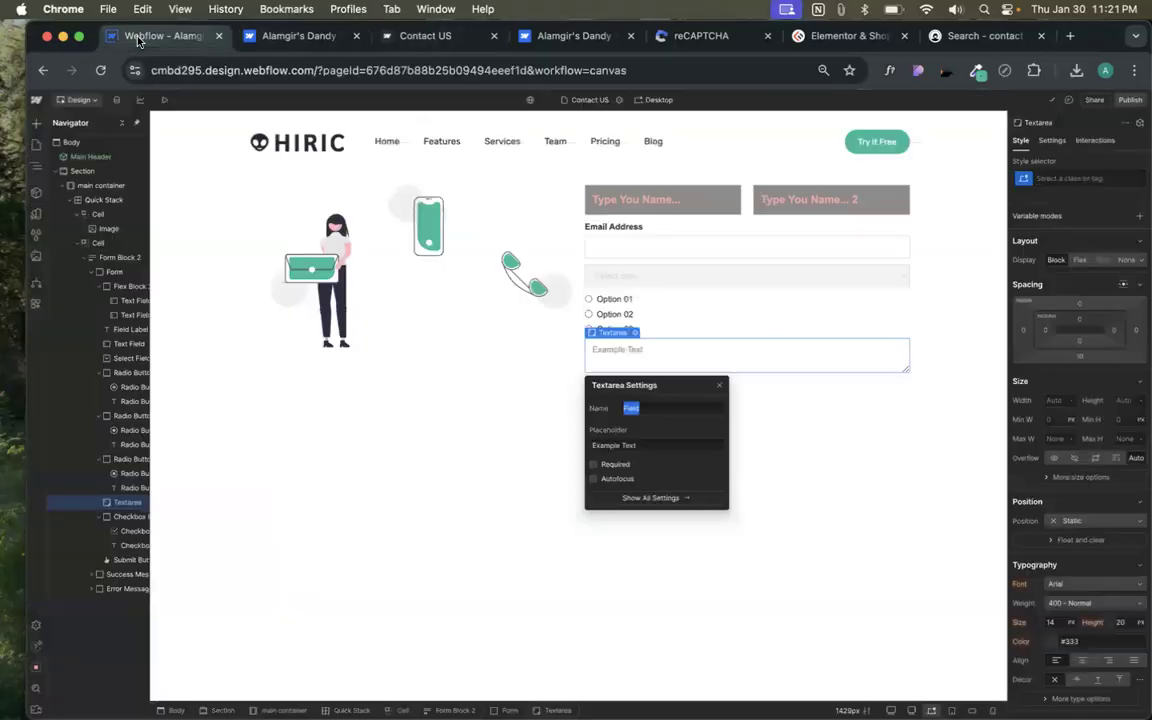
{"action": "left_click", "coordinate": [719, 385]}
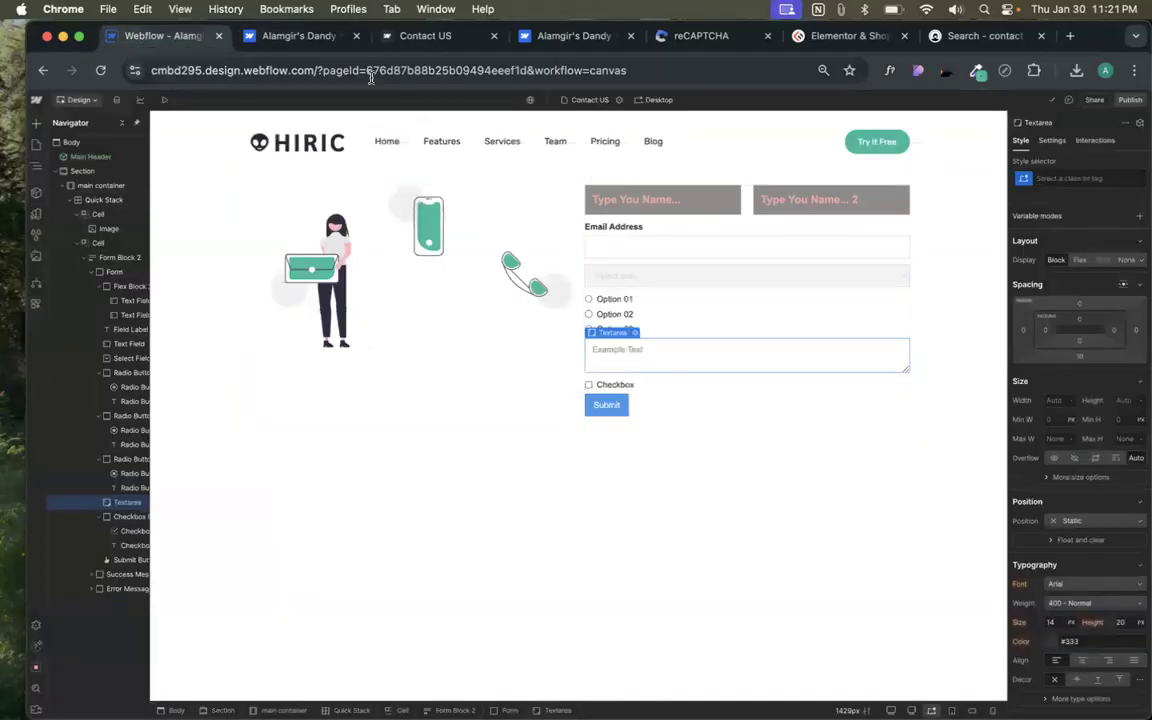
{"action": "left_click", "coordinate": [298, 36]}
{"action": "left_click", "coordinate": [428, 40]}
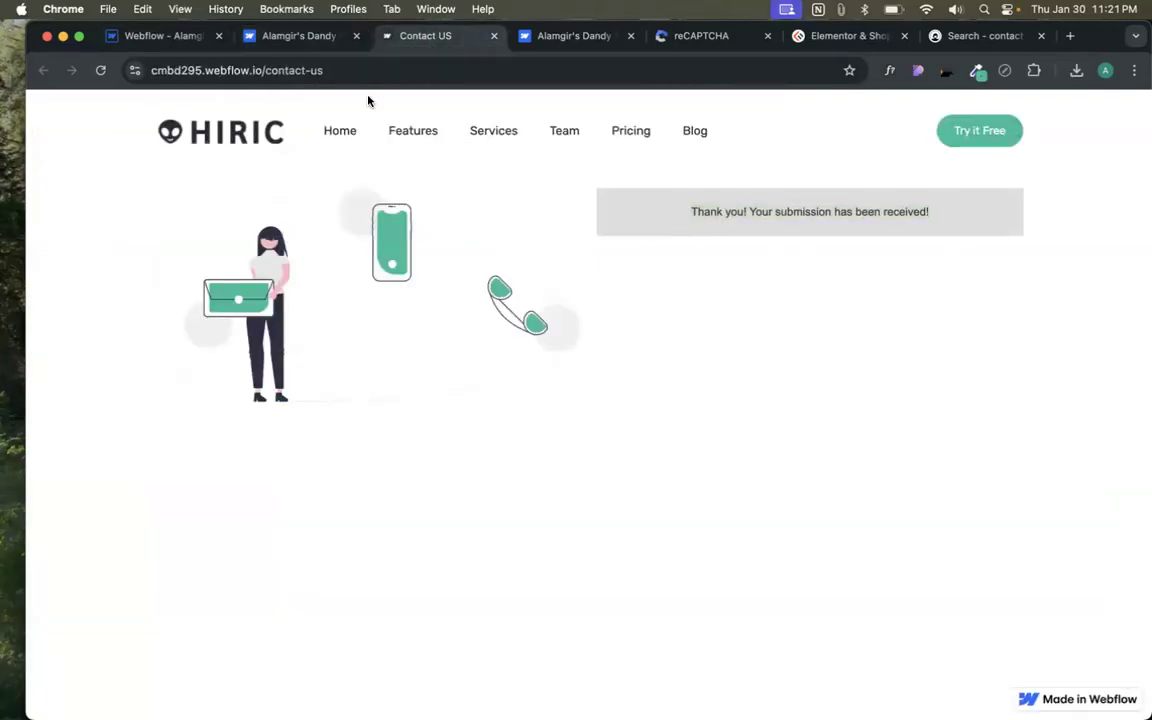
{"action": "left_click", "coordinate": [183, 38]}
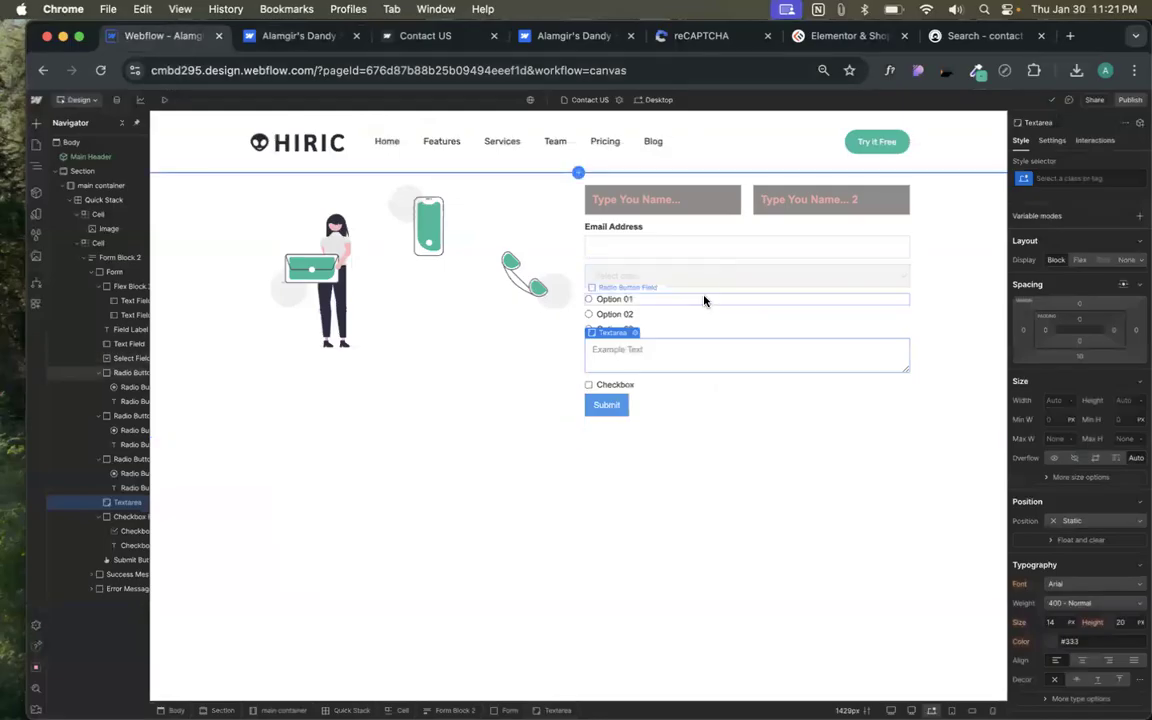
- Open the settings of Form Block 2 and switch the form to its Success state
{"action": "left_click", "coordinate": [705, 300]}
{"action": "mouse_move", "coordinate": [625, 288]}
{"action": "left_click", "coordinate": [620, 265]}
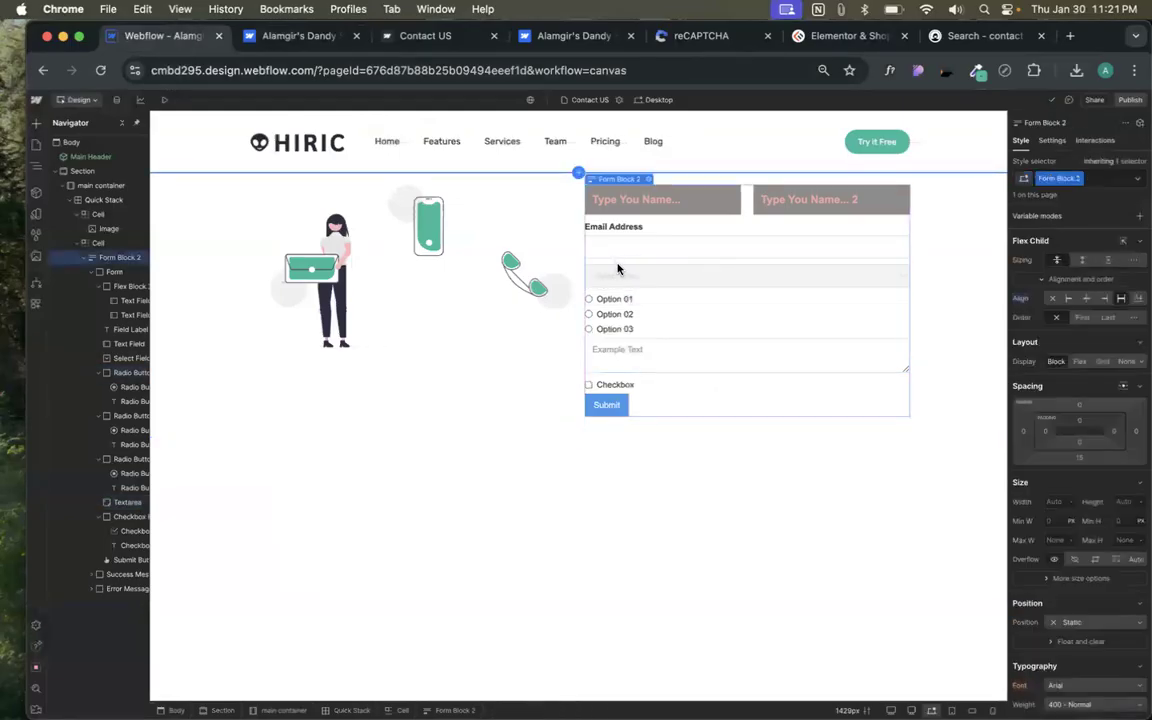
{"action": "left_click", "coordinate": [648, 179]}
{"action": "left_click_drag", "start_coordinate": [665, 220], "coordinate": [353, 220]}
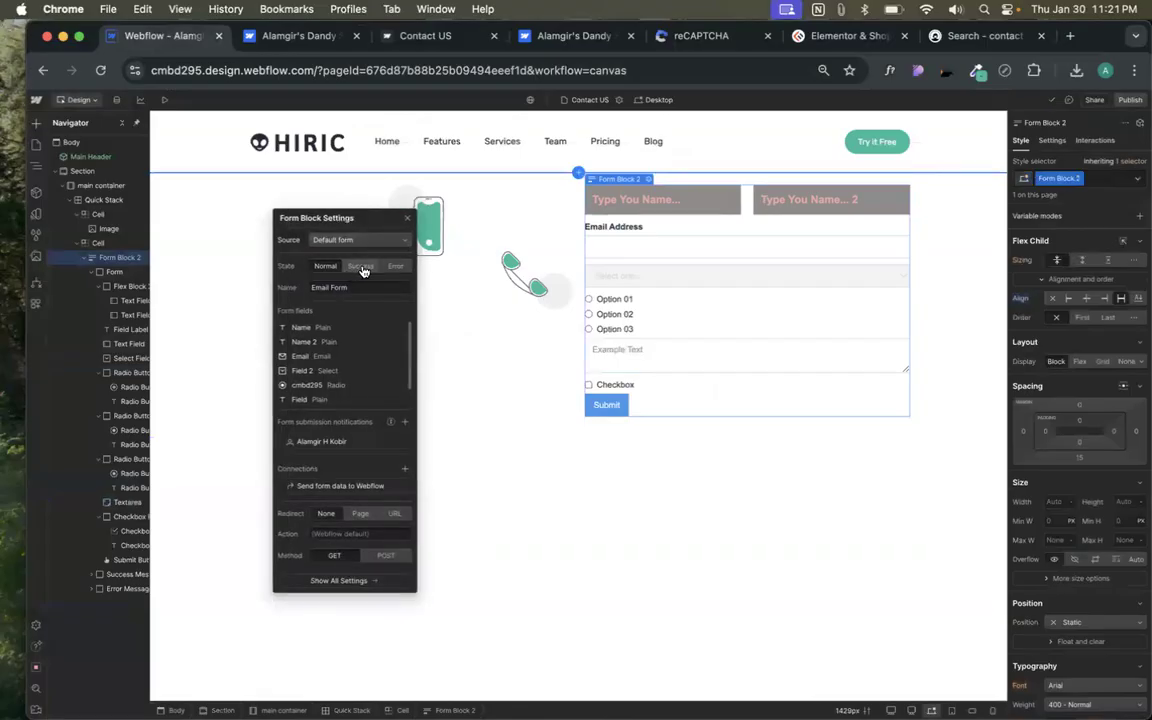
{"action": "left_click", "coordinate": [358, 267]}
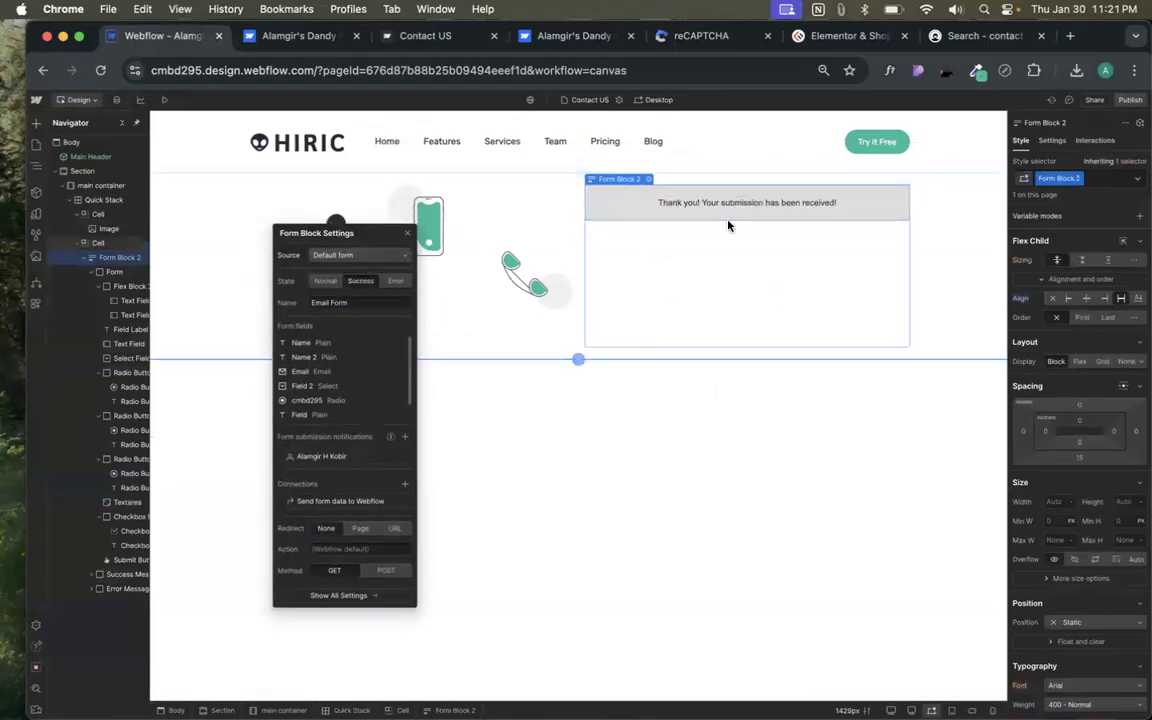
- Try heights of 100% and 500 px on the form's success message block, settling on 400 px
{"action": "left_click", "coordinate": [637, 207]}
{"action": "left_click", "coordinate": [671, 218]}
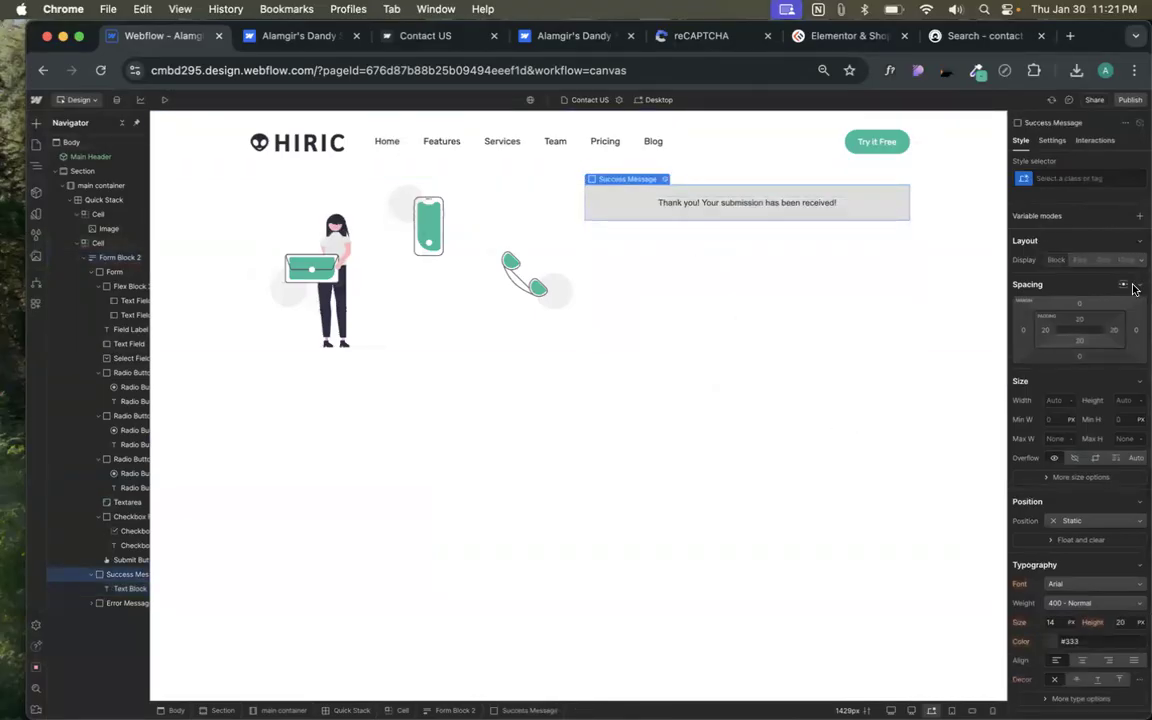
{"action": "left_click", "coordinate": [1117, 399]}
{"action": "type", "text": "100%"}
{"action": "key", "text": "Return"}
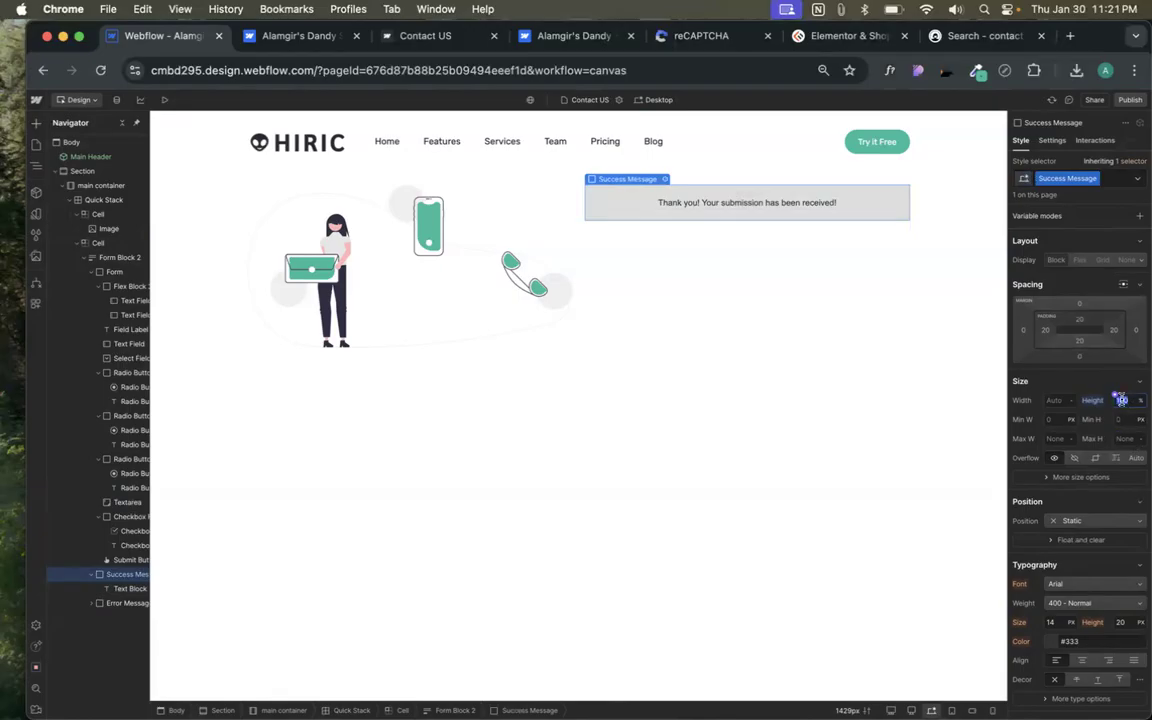
{"action": "key", "text": "Return"}
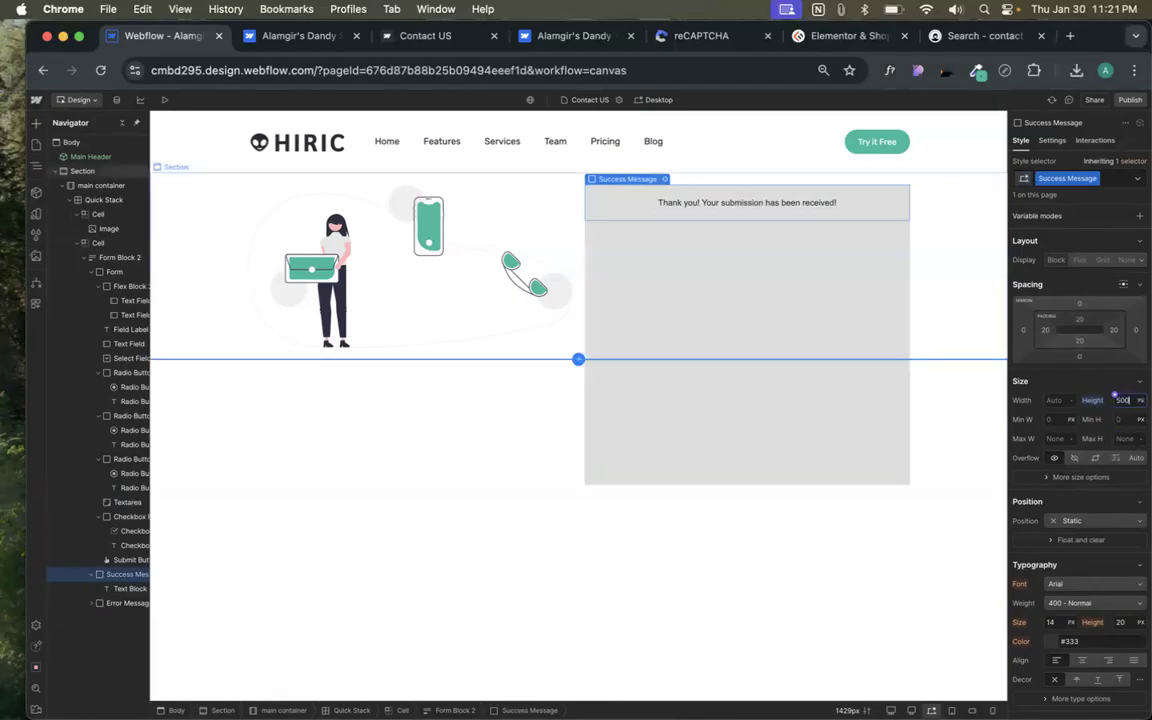
{"action": "left_click", "coordinate": [1122, 400]}
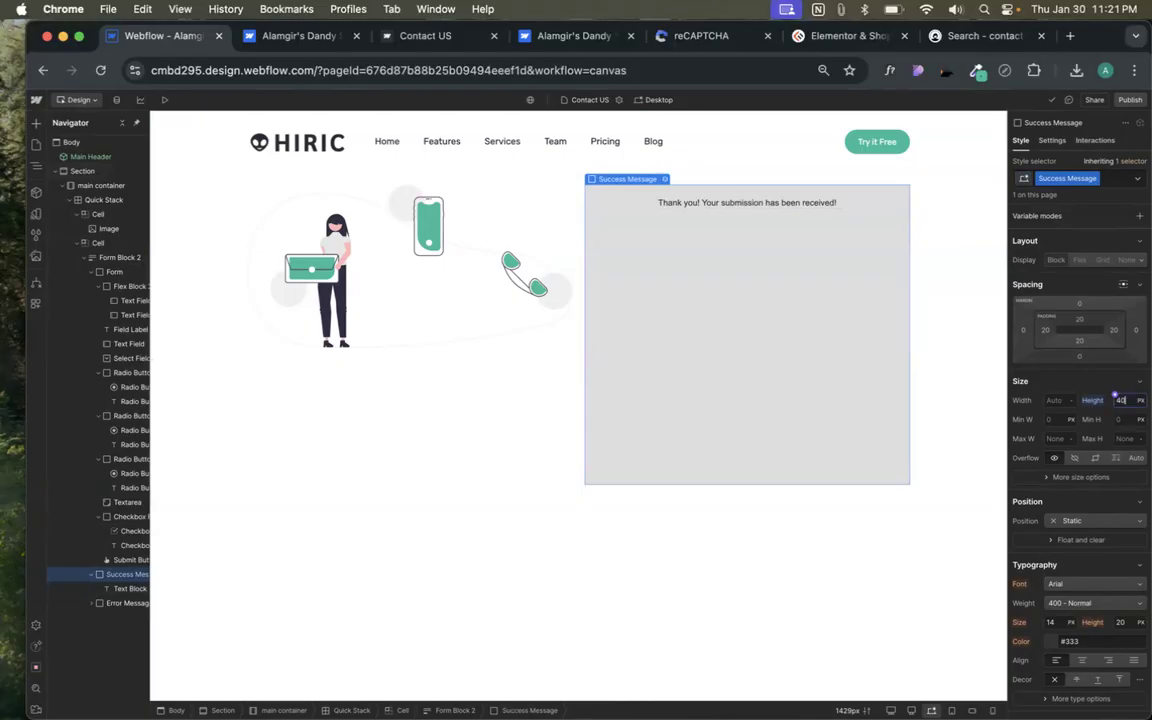
{"action": "type", "text": "400"}
{"action": "key", "text": "Return"}
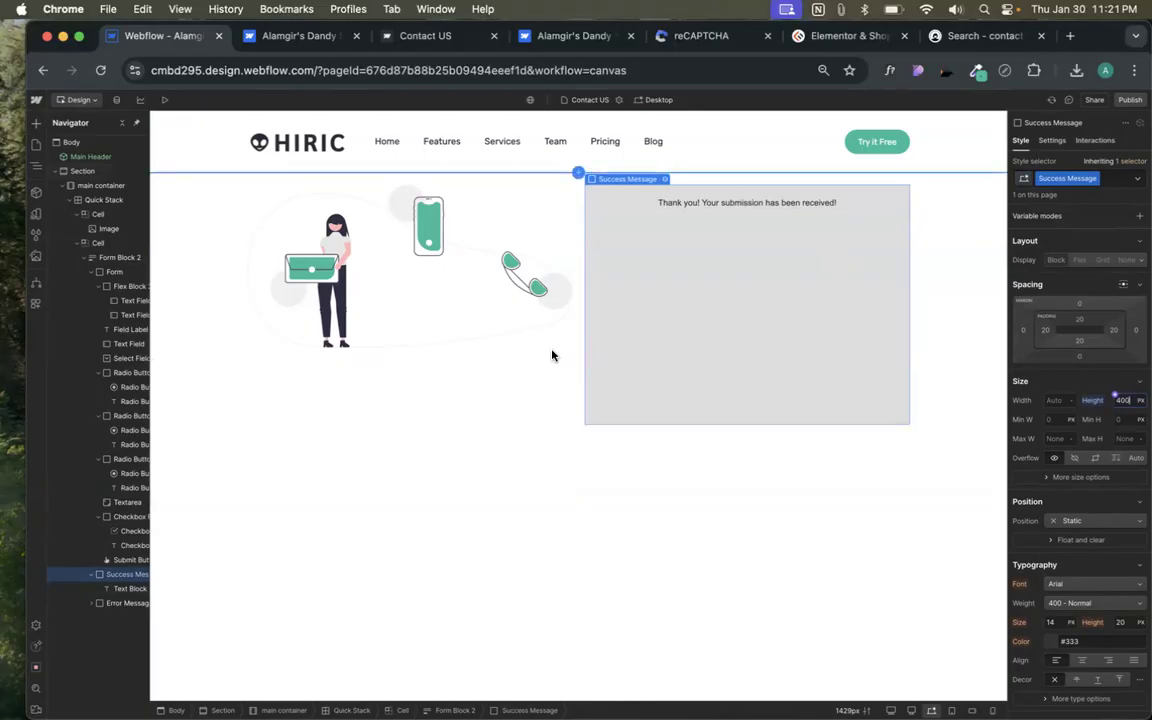
- Vertically centre the content of the illustration's cell, keeping it aligned left
{"action": "left_click", "coordinate": [427, 316]}
{"action": "left_click", "coordinate": [440, 391]}
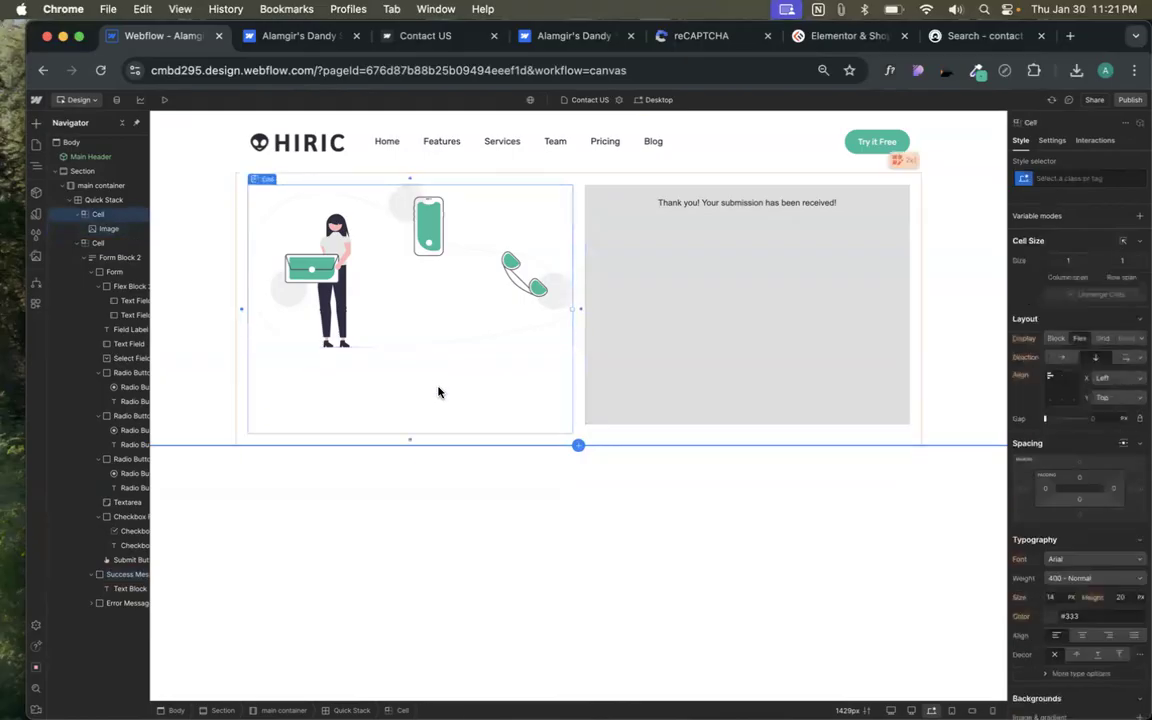
{"action": "left_click", "coordinate": [1051, 383]}
- Set the top padding of the text block inside the success message to 118 px
{"action": "left_click", "coordinate": [698, 321]}
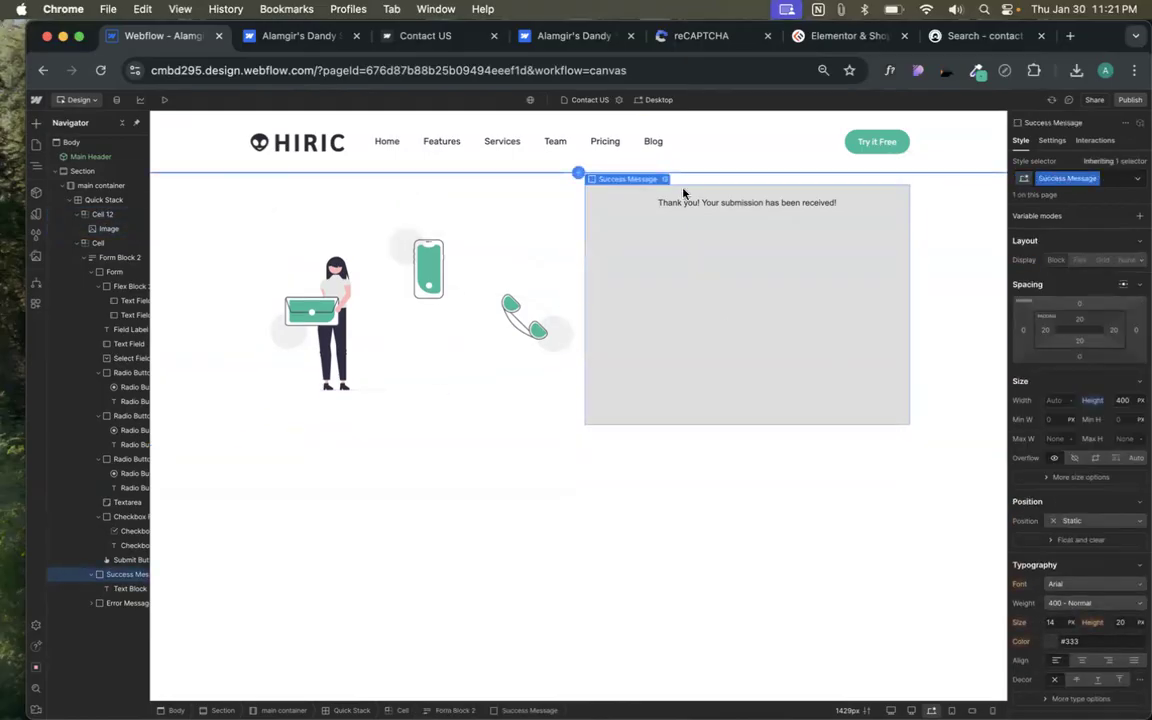
{"action": "mouse_move", "coordinate": [1081, 263]}
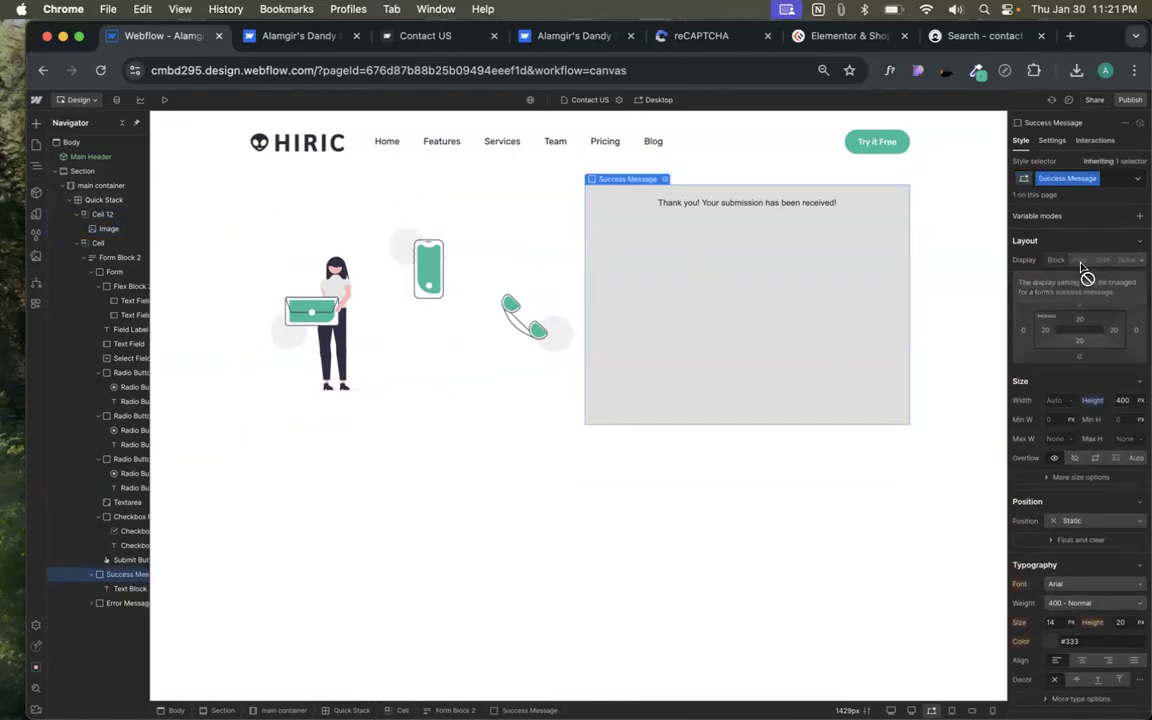
{"action": "left_click", "coordinate": [688, 204]}
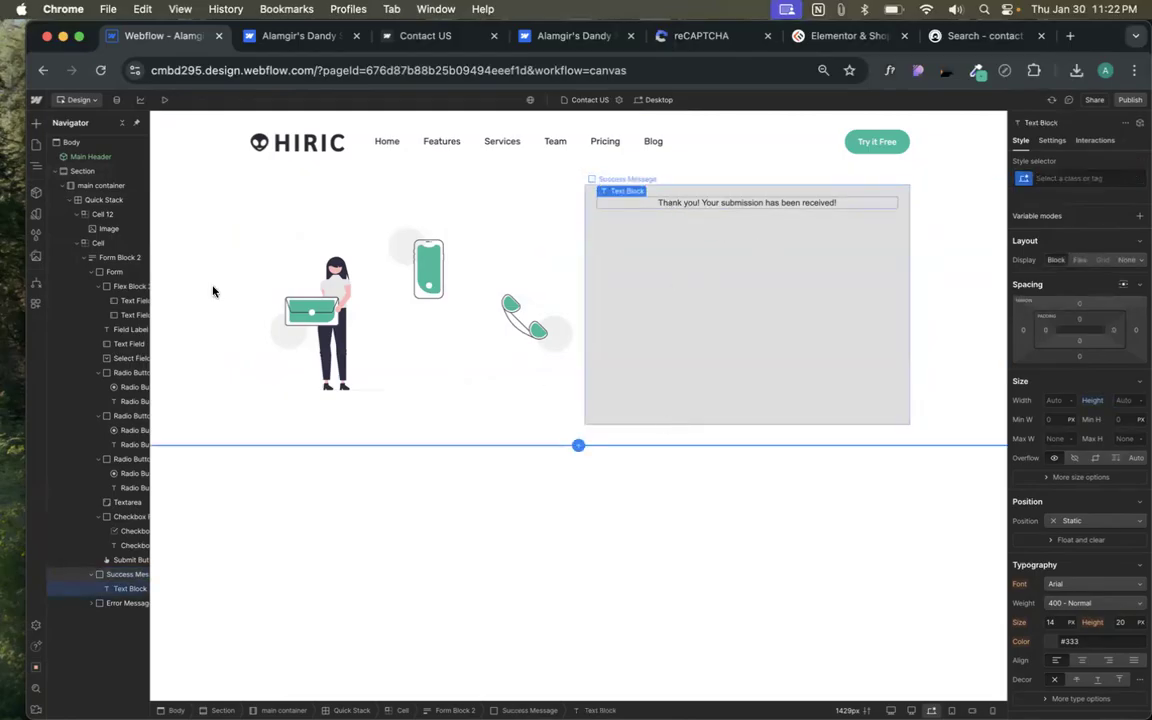
{"action": "left_click", "coordinate": [36, 122]}
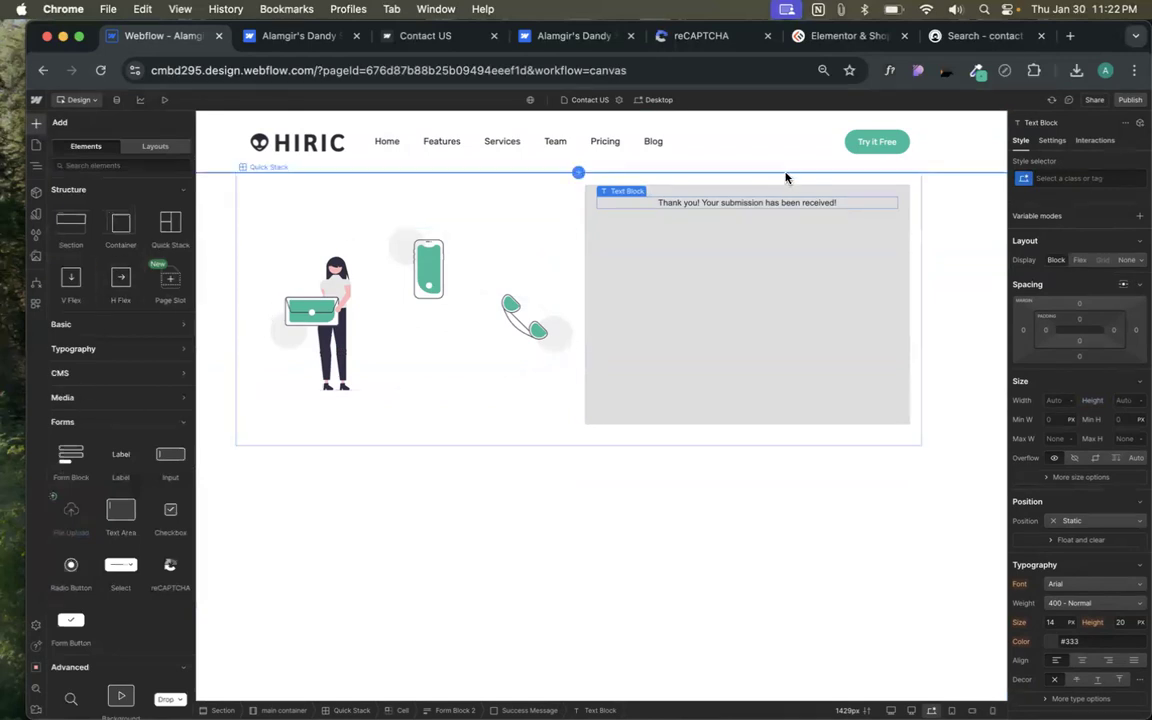
{"action": "left_click", "coordinate": [1087, 317]}
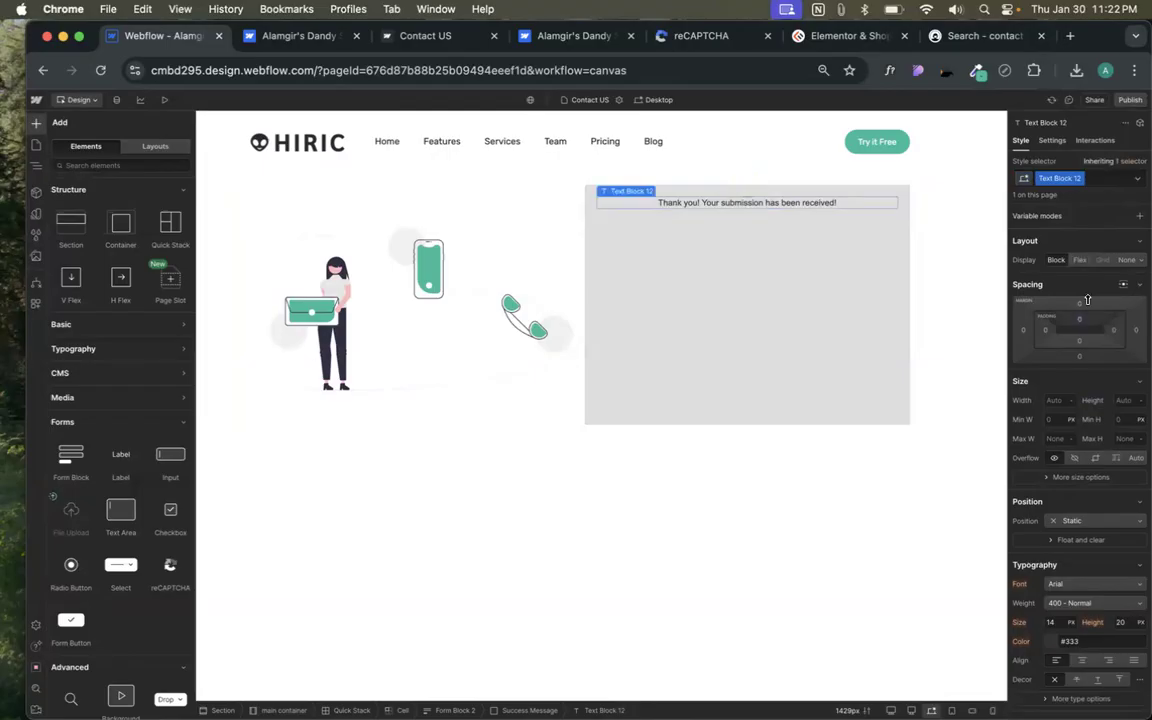
{"action": "left_click_drag", "start_coordinate": [1086, 313], "coordinate": [1093, 384]}
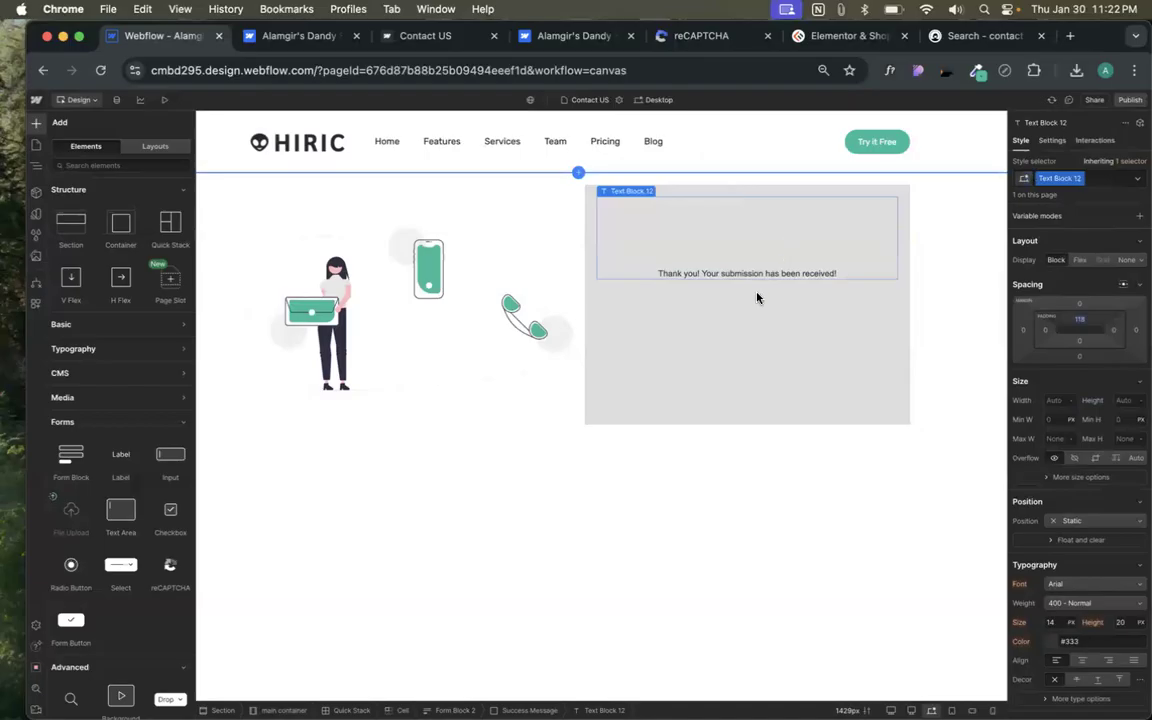
- Set the success message block's background colour to dark green #3a753e
{"action": "left_click", "coordinate": [746, 352]}
{"action": "scroll", "coordinate": [1098, 556], "scroll_direction": "down", "scroll_amount": 4}
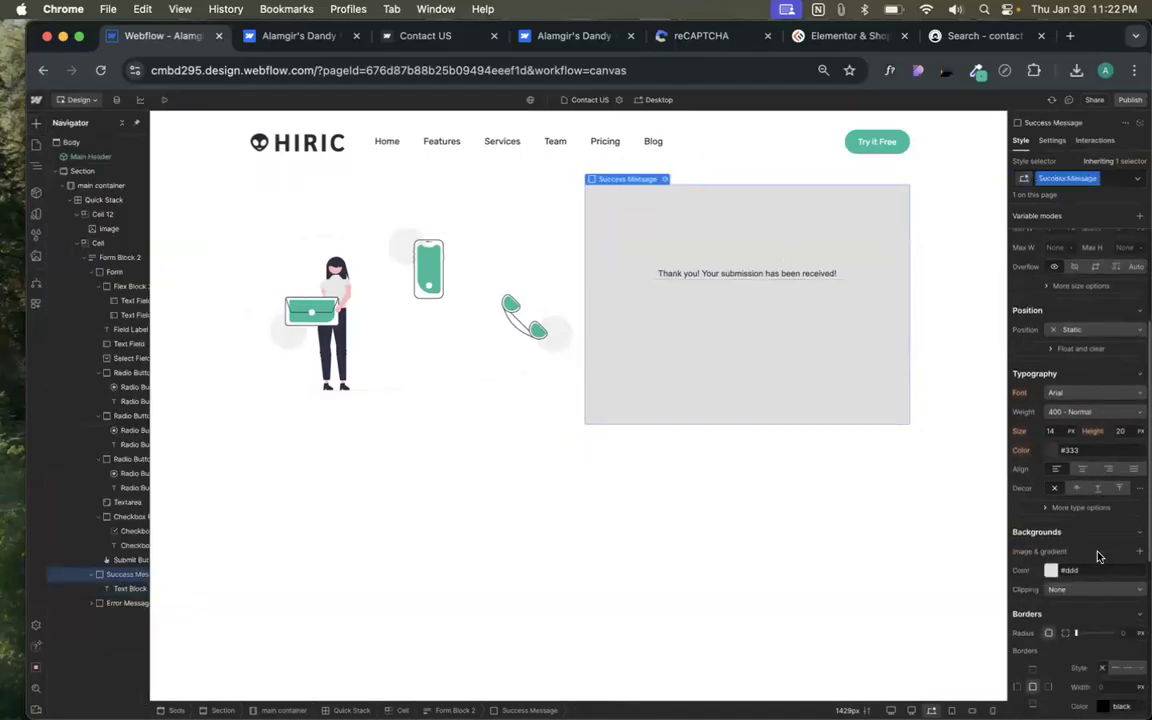
{"action": "scroll", "coordinate": [1098, 556], "scroll_direction": "down", "scroll_amount": 2}
{"action": "left_click", "coordinate": [1050, 445]}
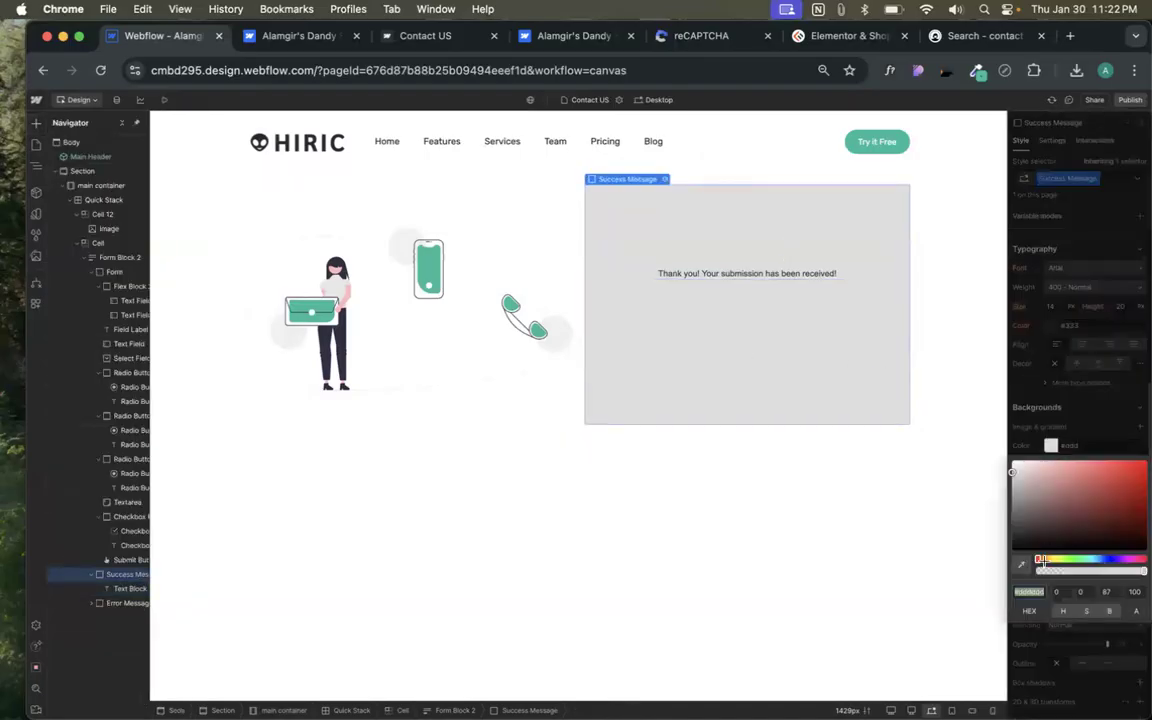
{"action": "left_click", "coordinate": [1073, 558]}
{"action": "left_click", "coordinate": [1118, 470]}
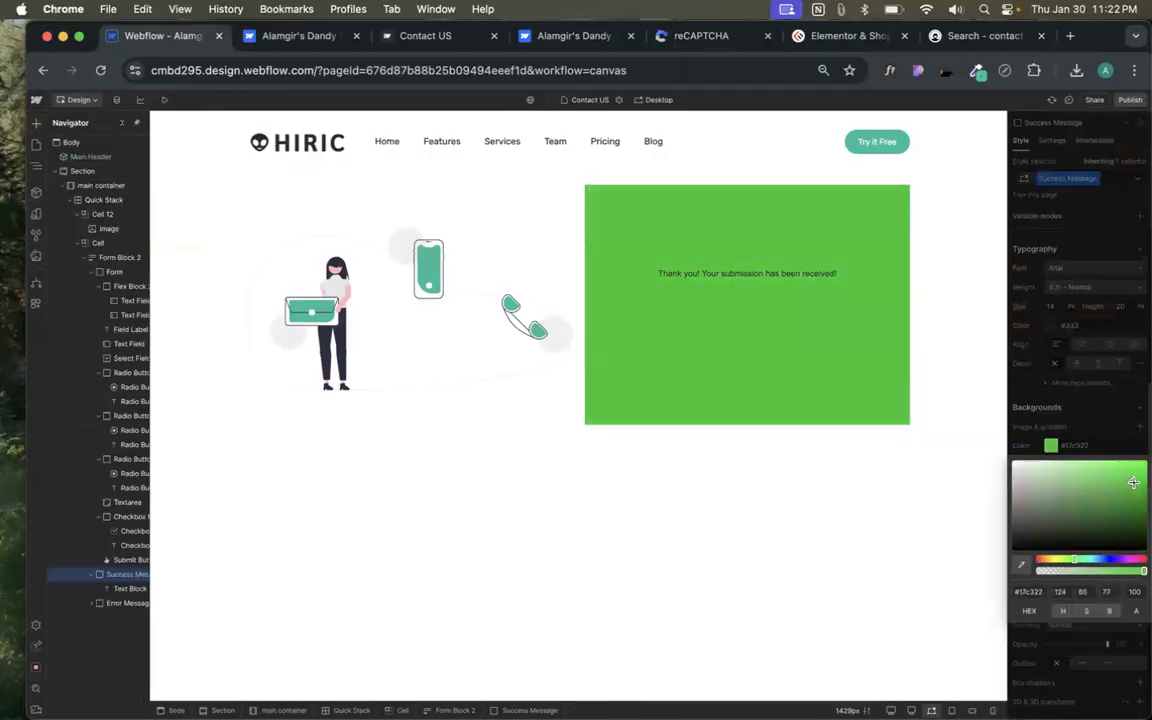
{"action": "mouse_move", "coordinate": [1118, 470]}
{"action": "left_mouse_down"}
{"action": "mouse_move", "coordinate": [1109, 465]}
{"action": "mouse_move", "coordinate": [1079, 509]}
{"action": "left_mouse_up"}
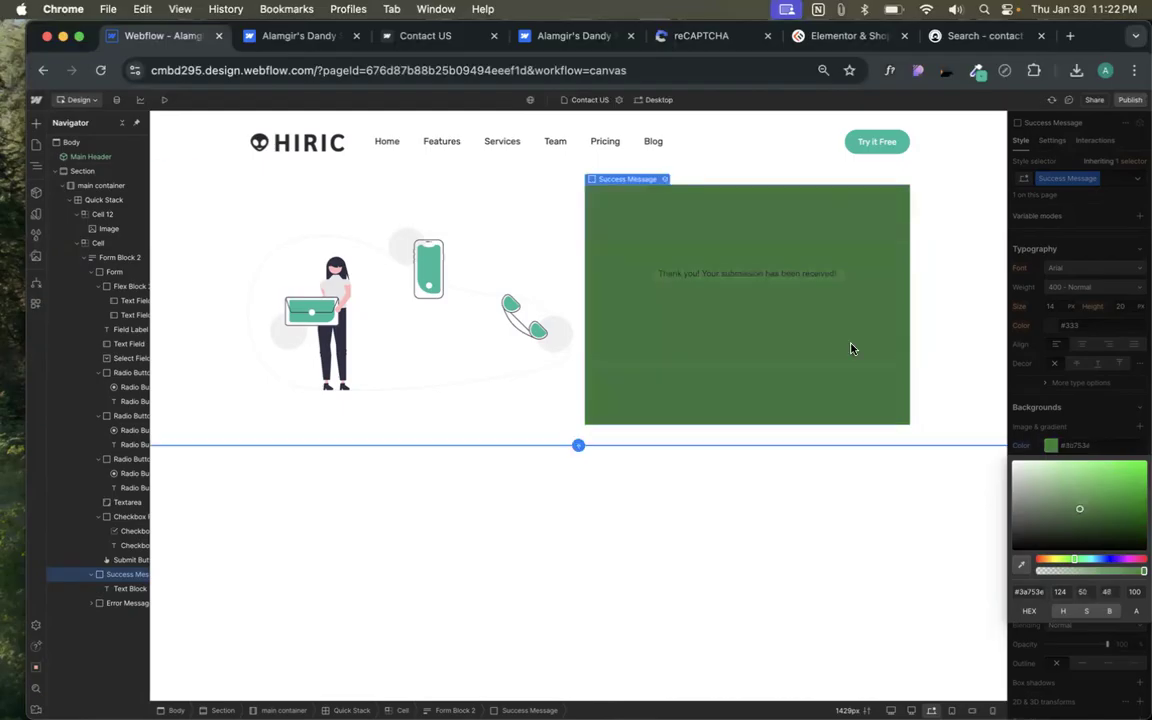
- Change the text colour of the success message's text block to white
{"action": "left_click", "coordinate": [776, 280]}
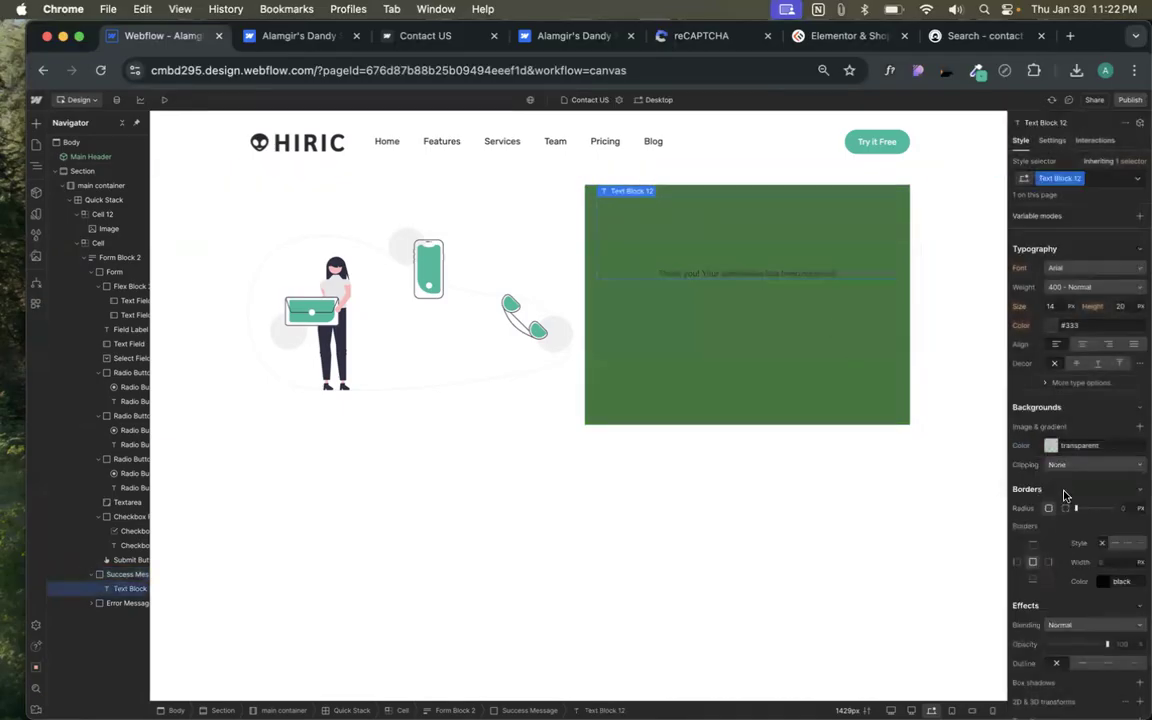
{"action": "left_click", "coordinate": [1051, 325]}
{"action": "left_click_drag", "start_coordinate": [1049, 364], "coordinate": [993, 299]}
{"action": "left_click", "coordinate": [1086, 277]}
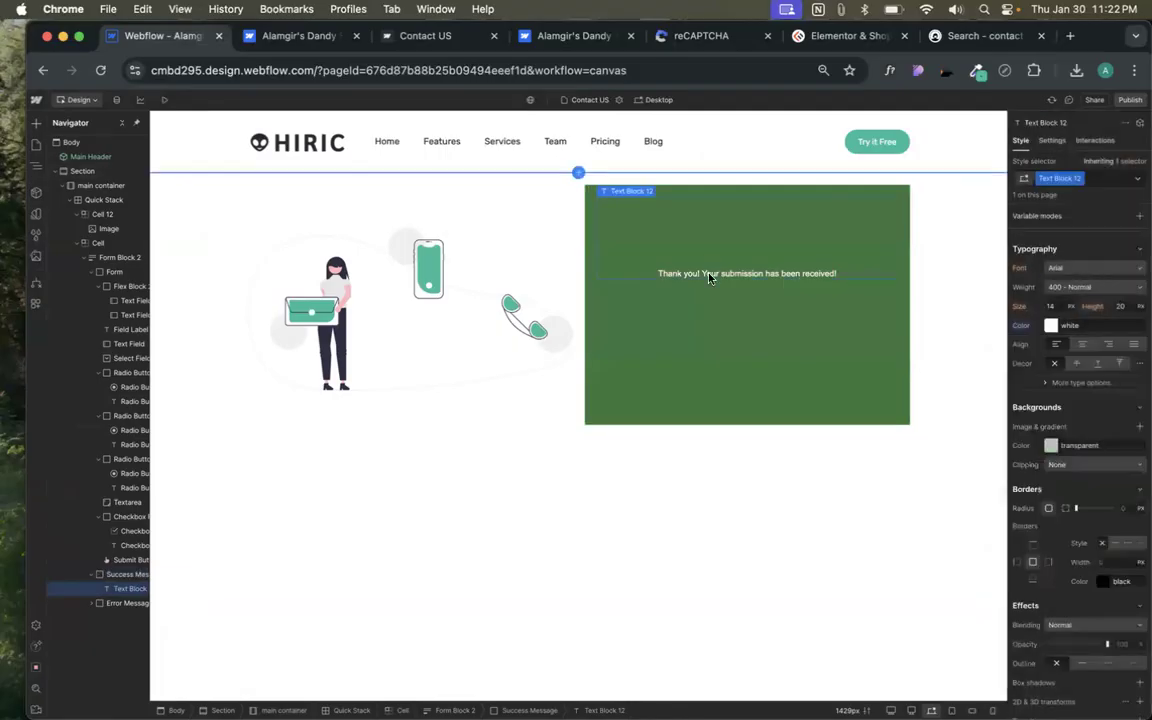
- Set the font size of the success message's text block to 20 px
{"action": "left_click", "coordinate": [1050, 306]}
{"action": "key", "text": "Up"}
{"action": "key", "text": "Up"}
{"action": "key", "text": "Up"}
{"action": "key", "text": "Up"}
{"action": "key", "text": "Up"}
{"action": "key", "text": "Up"}
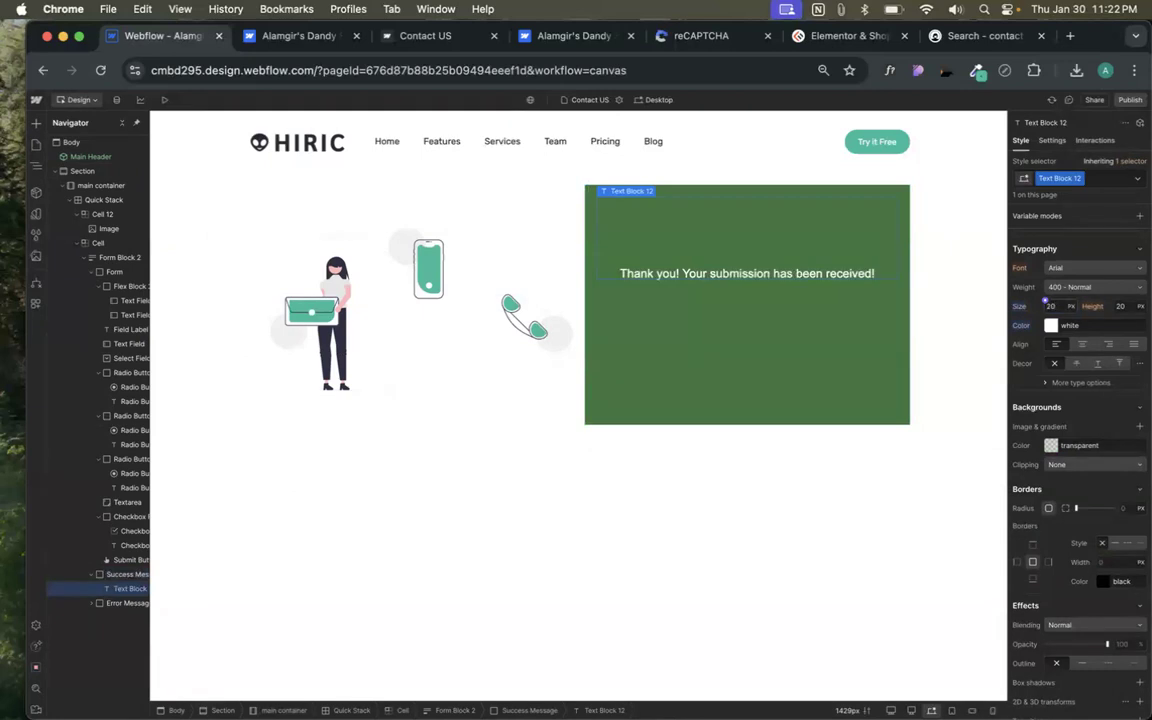
- Open the success message's text for editing on the canvas
{"action": "double_click", "coordinate": [732, 275]}
{"action": "left_click", "coordinate": [815, 273]}
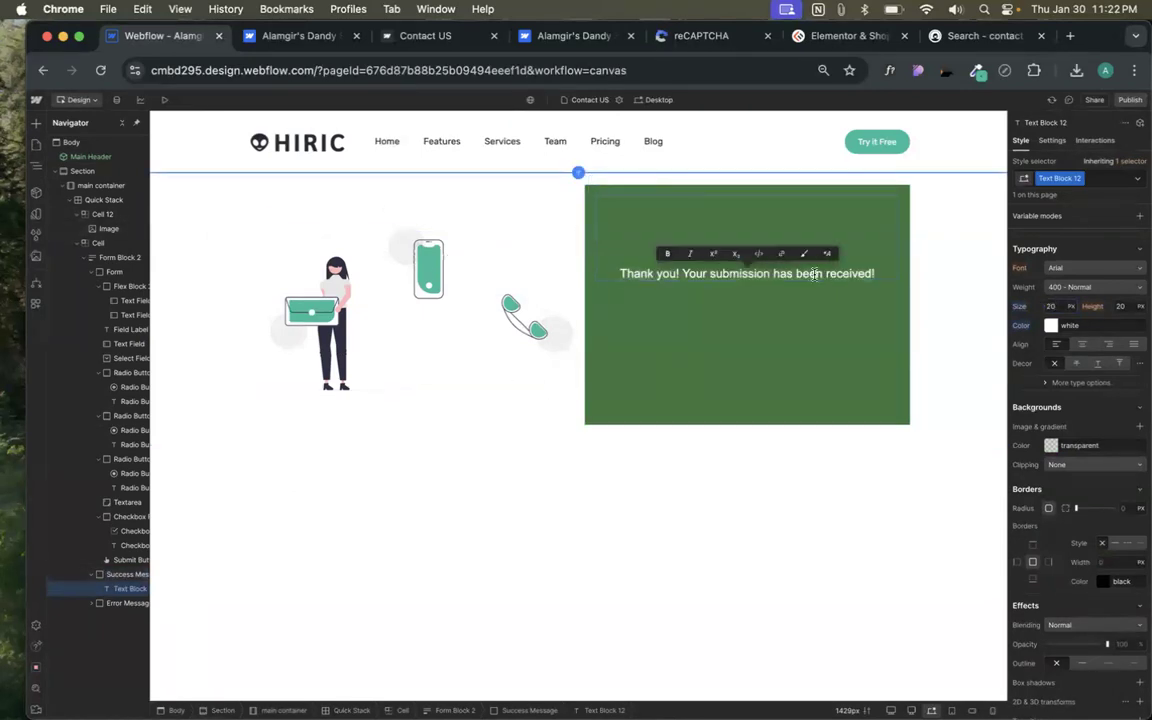
{"action": "left_click", "coordinate": [703, 339]}
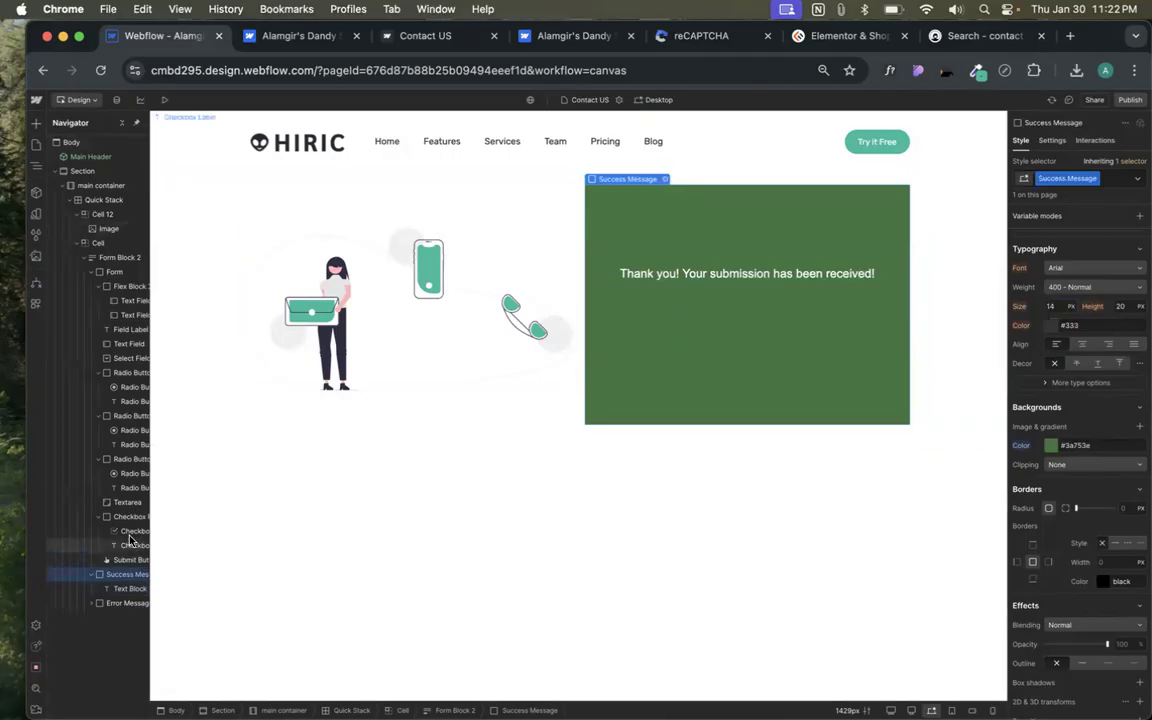
- Preview the Error state of the Contact US form block and return the block to its Normal state
{"action": "left_click", "coordinate": [117, 257]}
{"action": "left_click", "coordinate": [648, 178]}
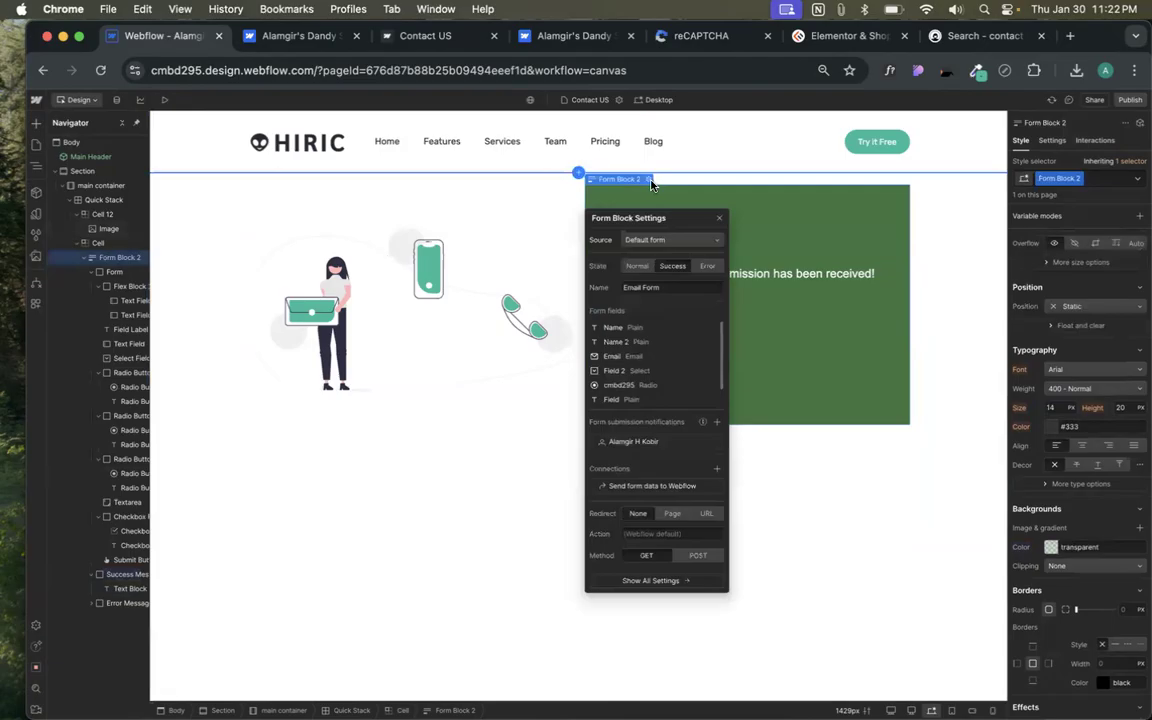
{"action": "left_click", "coordinate": [704, 266]}
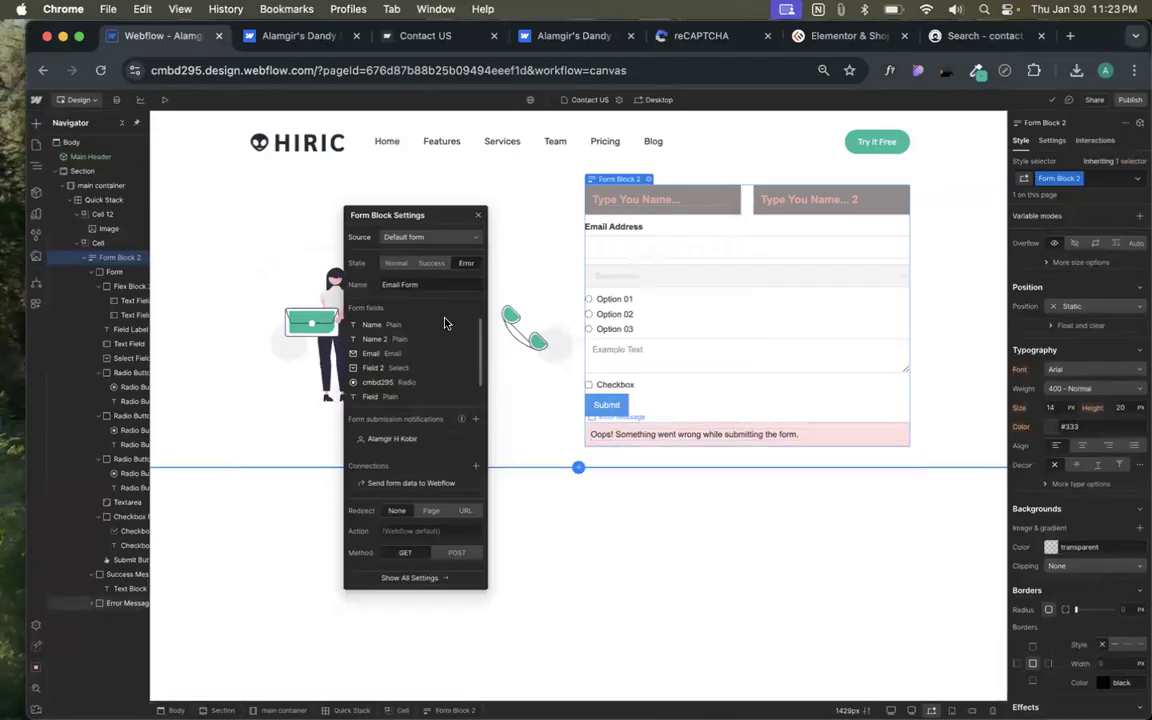
{"action": "left_click", "coordinate": [390, 264]}
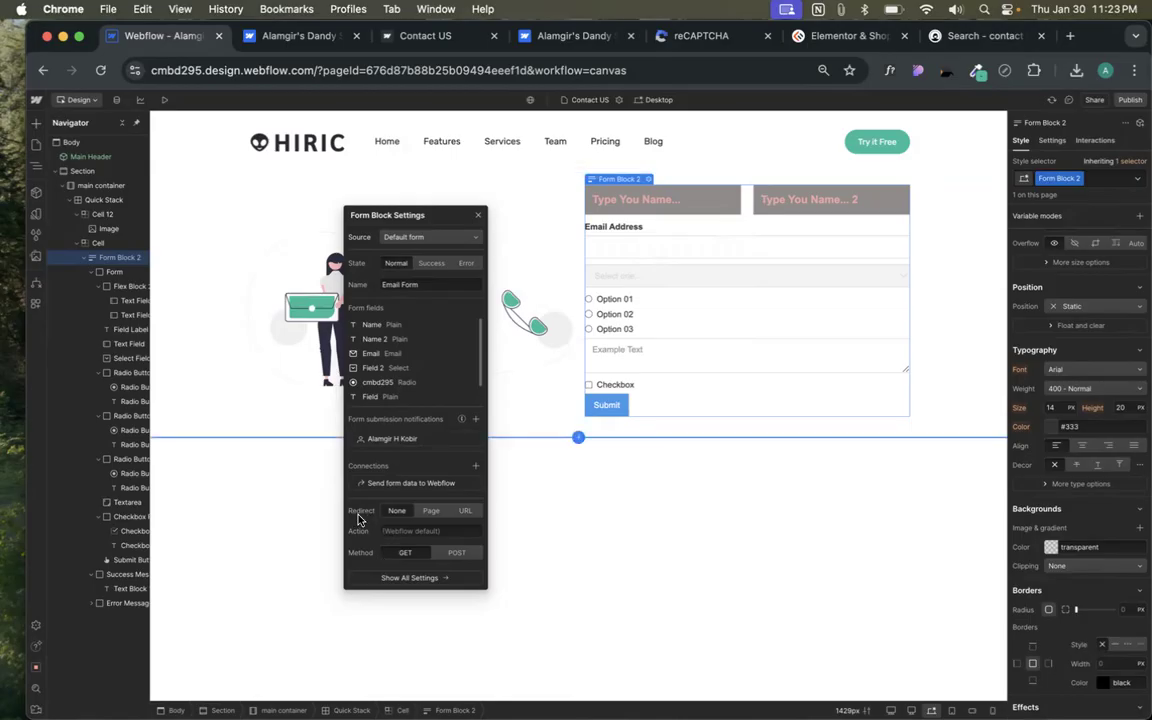
- Set the form block to redirect to a page, keeping Home as the target
{"action": "left_click", "coordinate": [430, 511]}
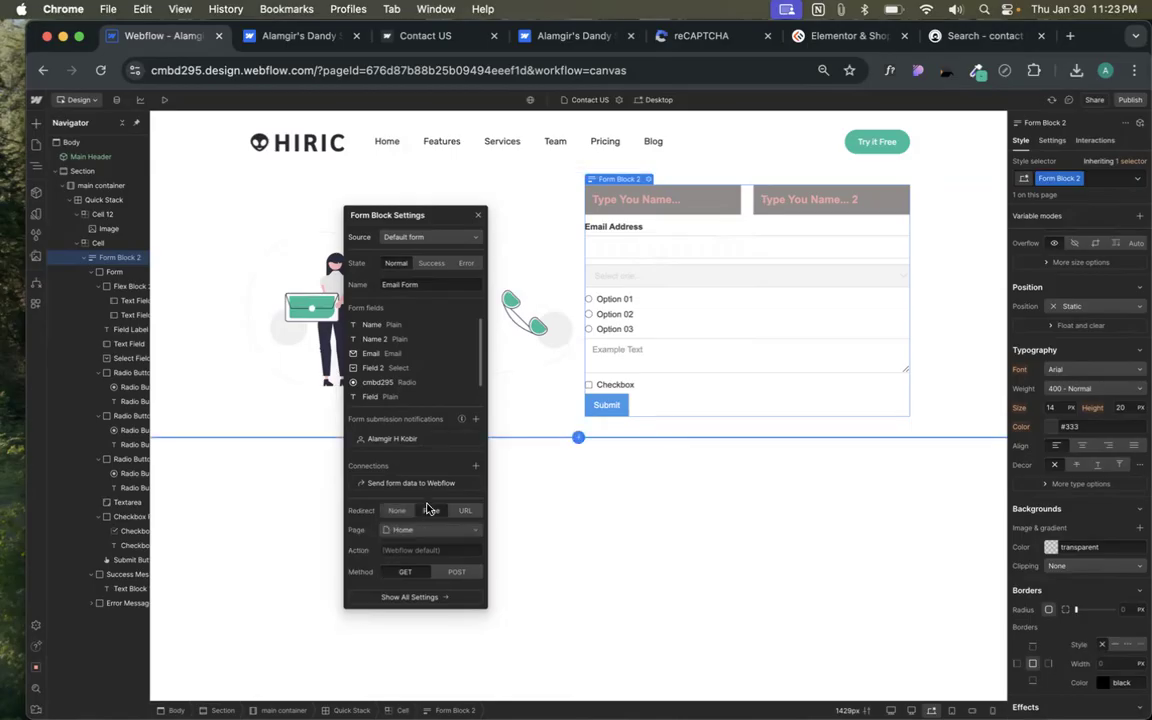
{"action": "left_click", "coordinate": [427, 529]}
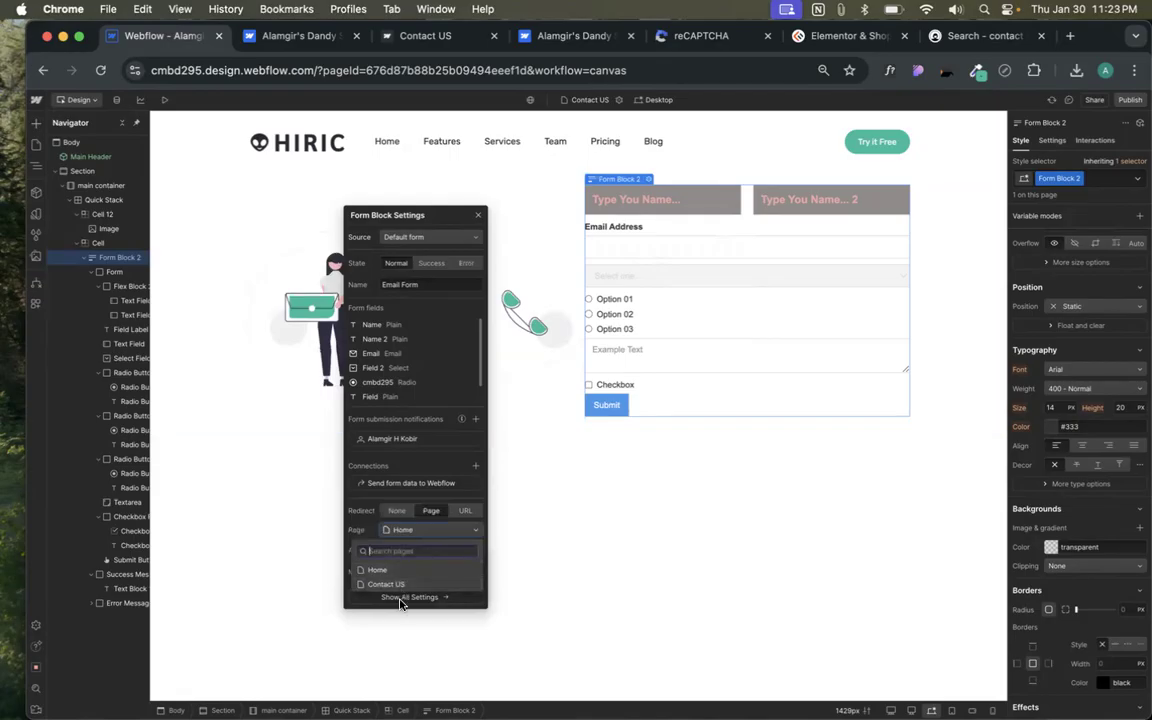
{"action": "left_click", "coordinate": [364, 525]}
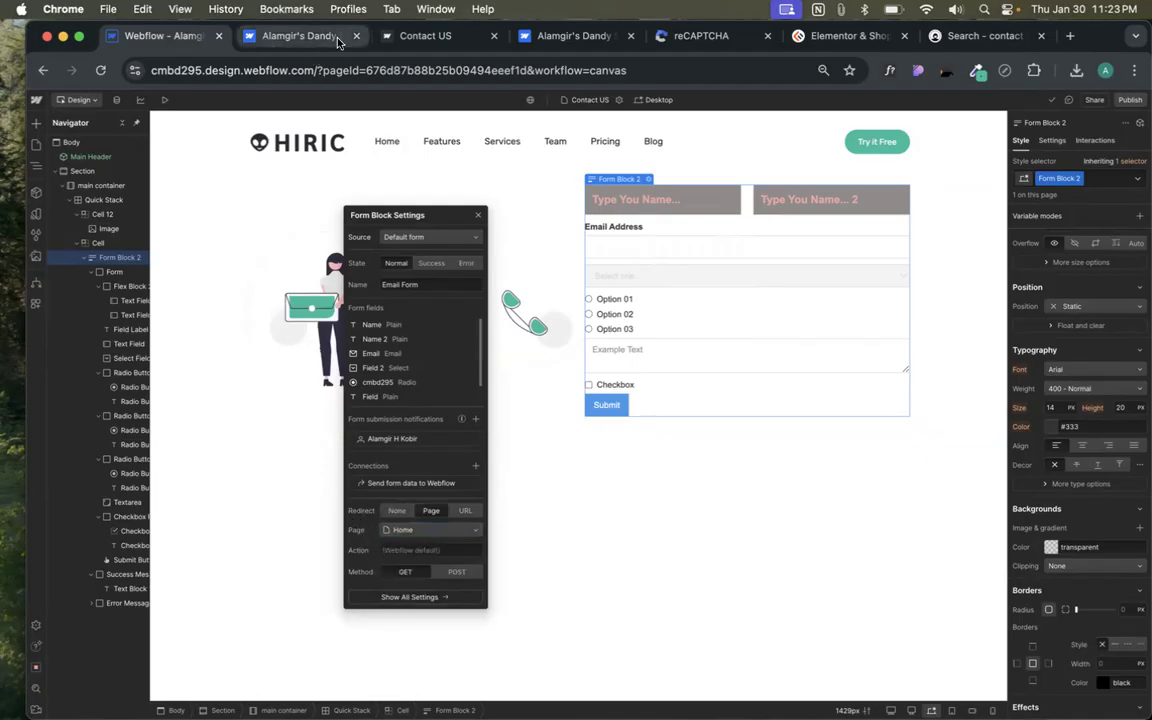
- Search Google Images for "thank you page" in a new tab and preview the PushEngage envelope example
{"action": "left_click", "coordinate": [1069, 36]}
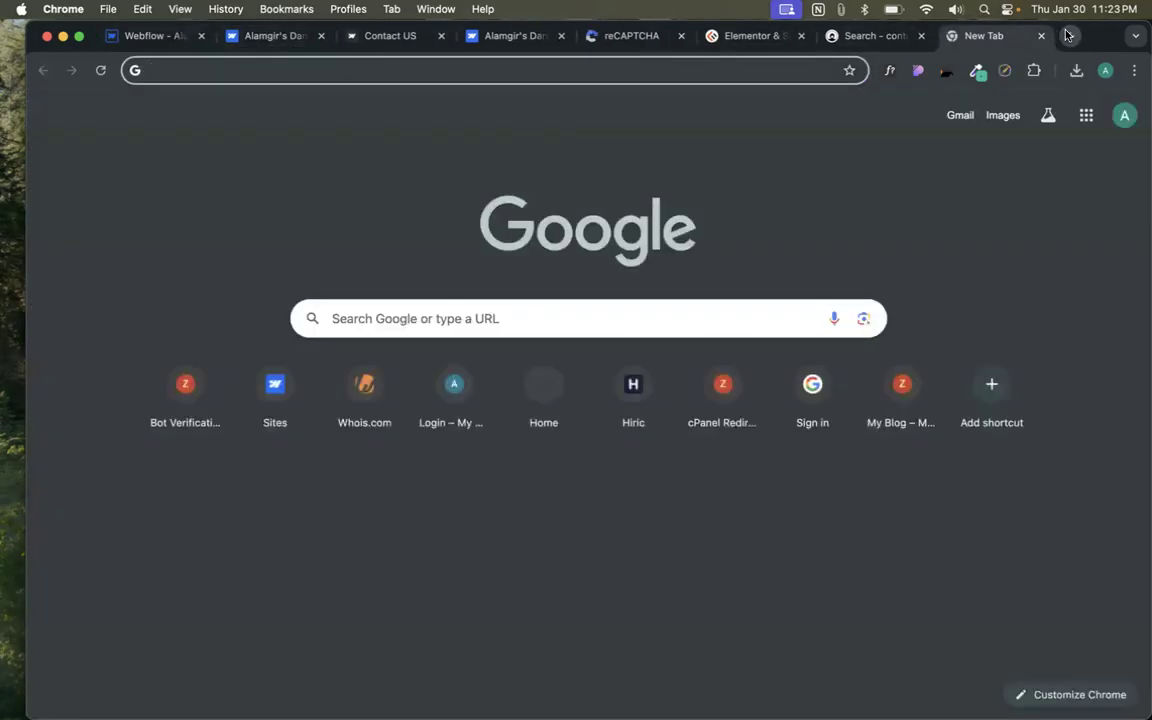
{"action": "type", "text": "Thank y"}
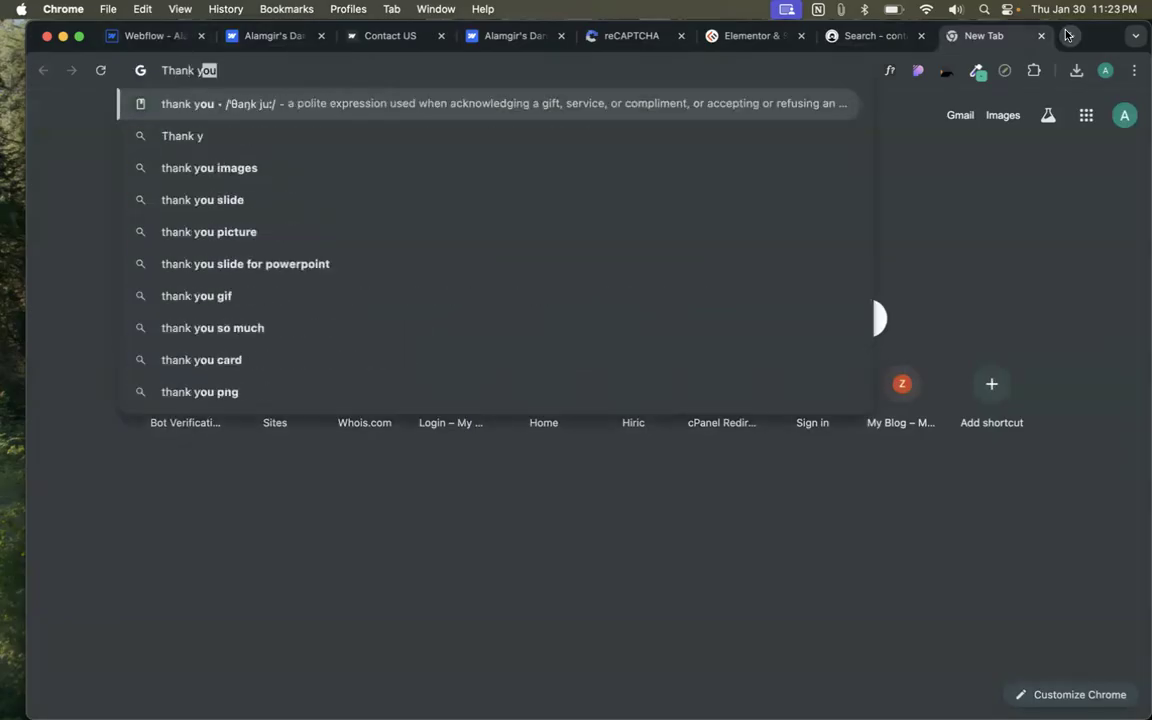
{"action": "type", "text": "ou page"}
{"action": "key", "text": "Return"}
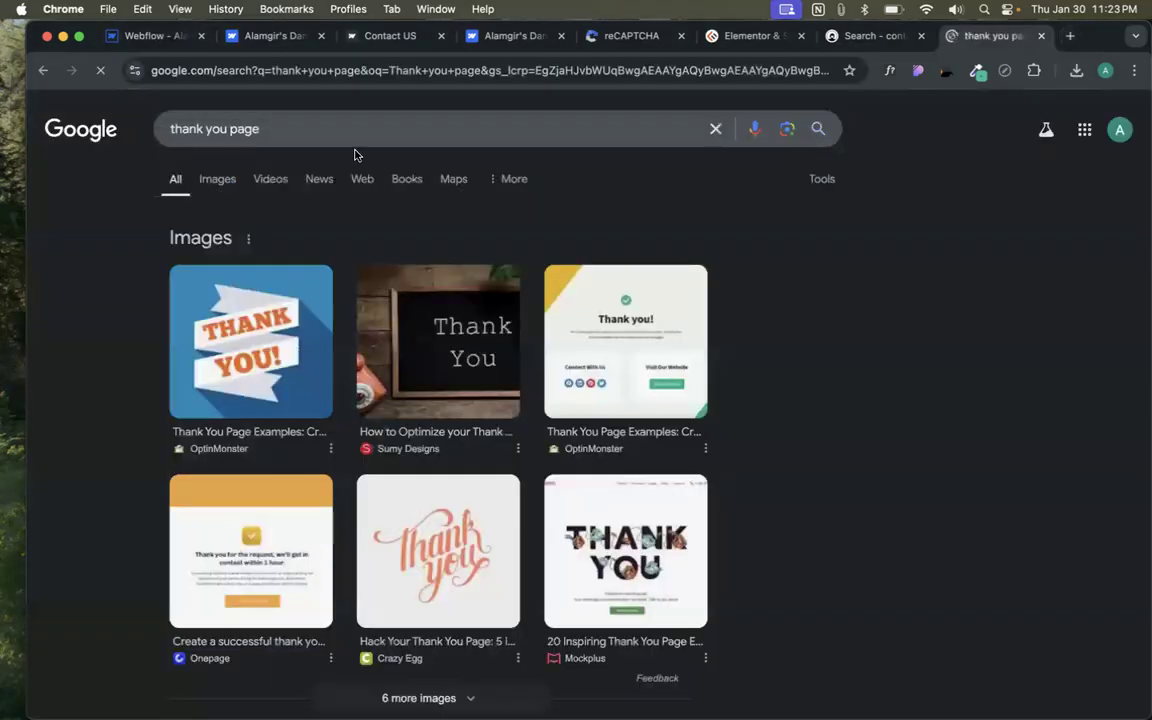
{"action": "left_click", "coordinate": [215, 180]}
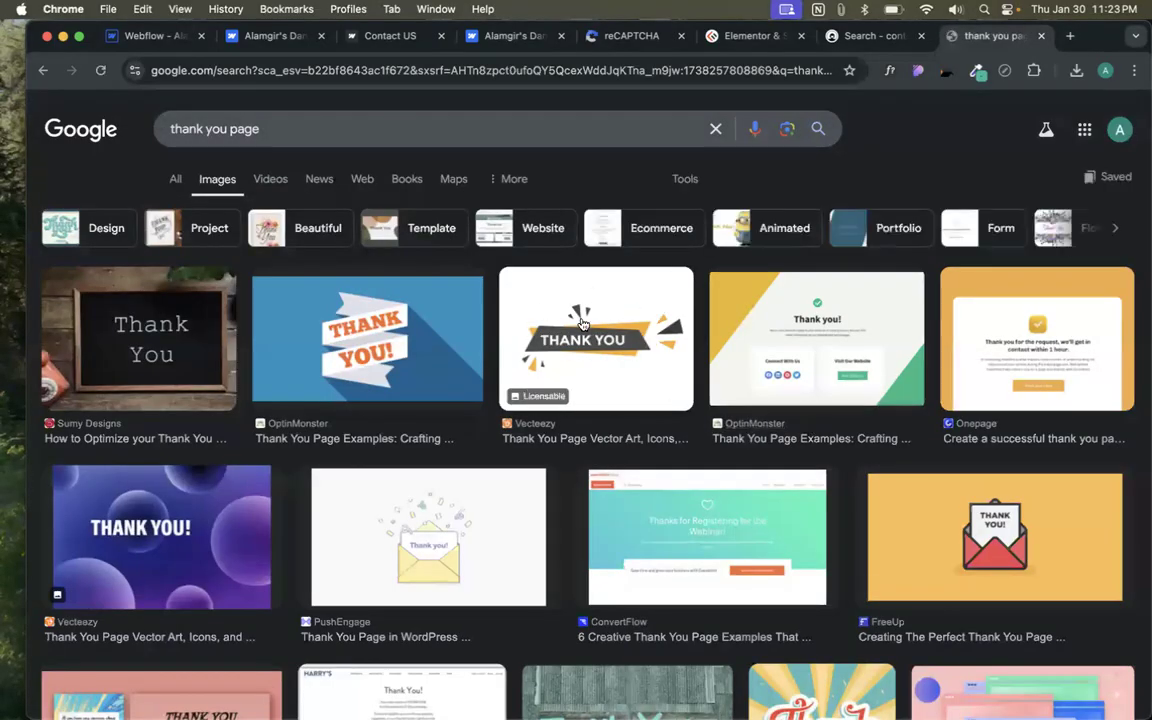
{"action": "scroll", "coordinate": [595, 330], "scroll_direction": "down", "scroll_amount": 3}
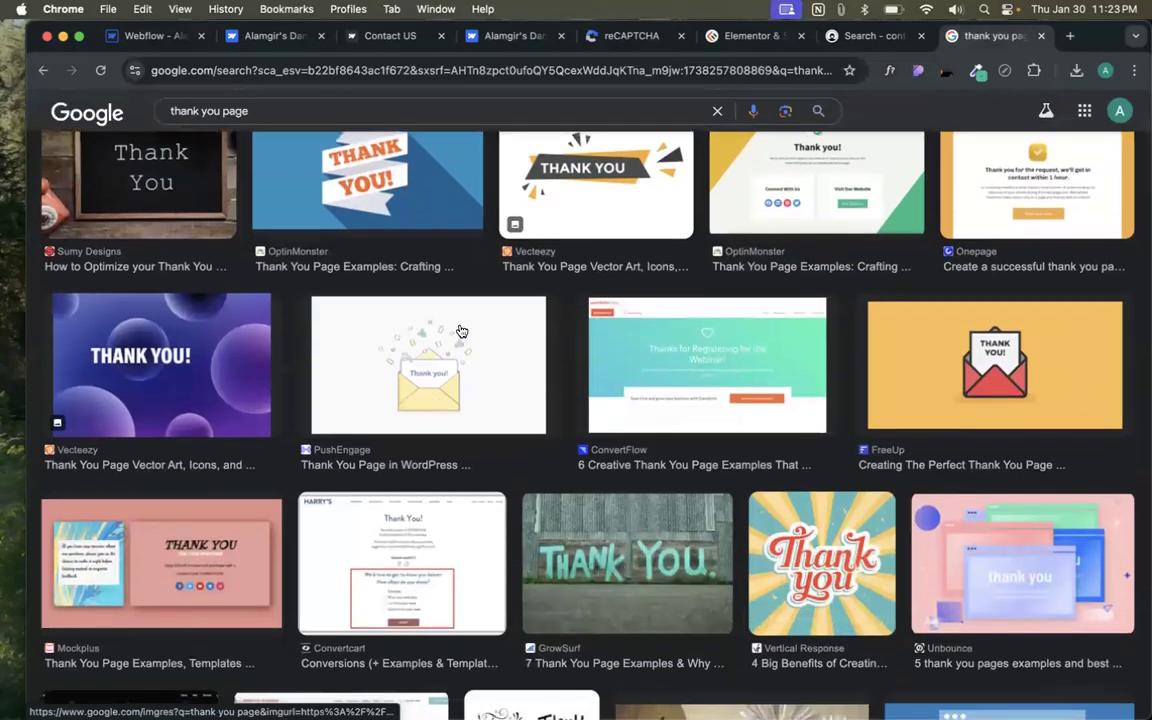
{"action": "left_click", "coordinate": [466, 330]}
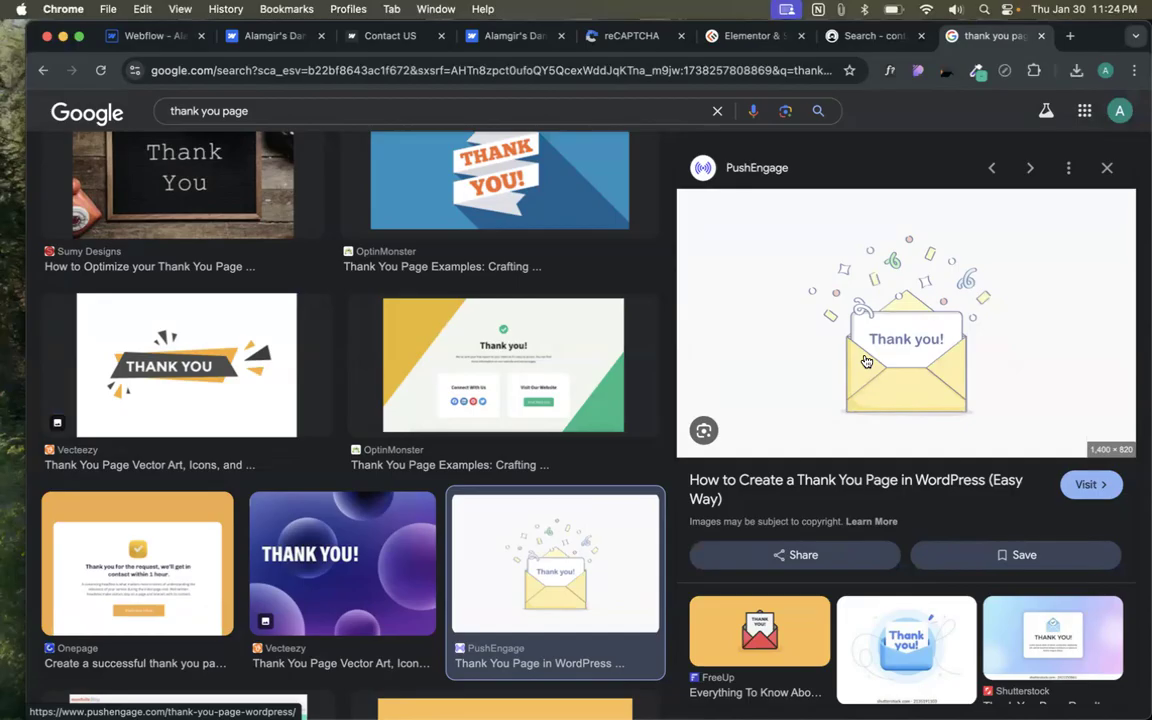
- Switch back to the Webflow Designer, close the form block settings and show the site's list of pages
{"action": "left_click", "coordinate": [137, 37]}
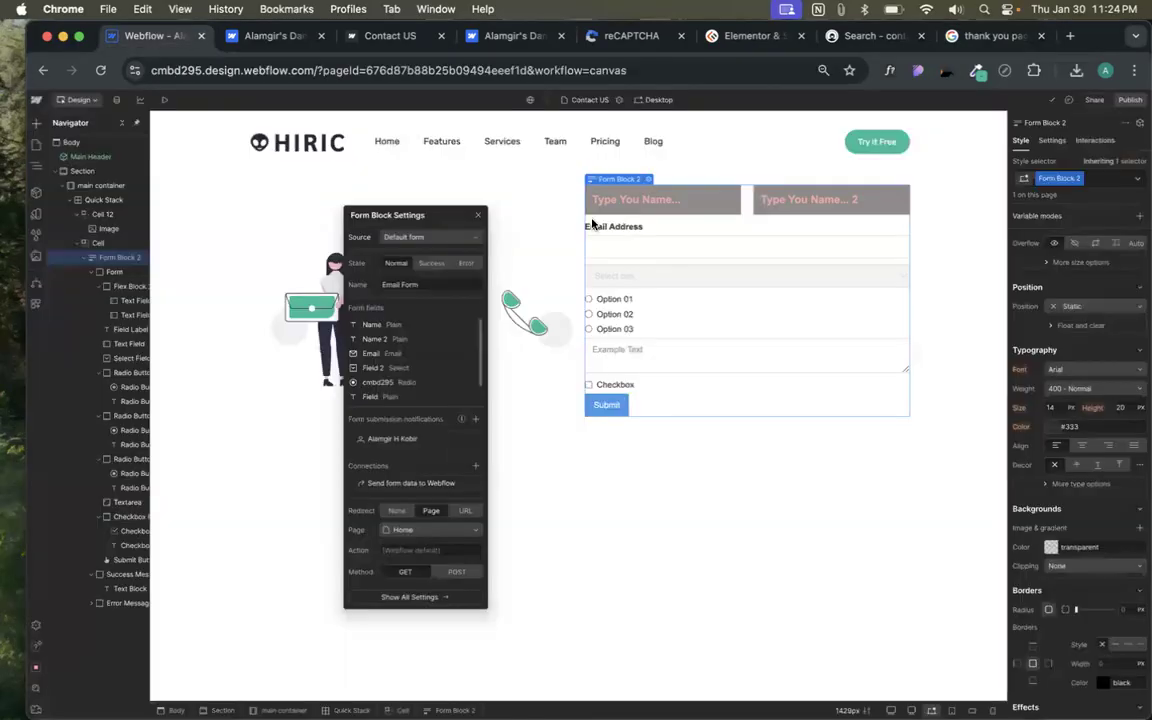
{"action": "left_click", "coordinate": [479, 215]}
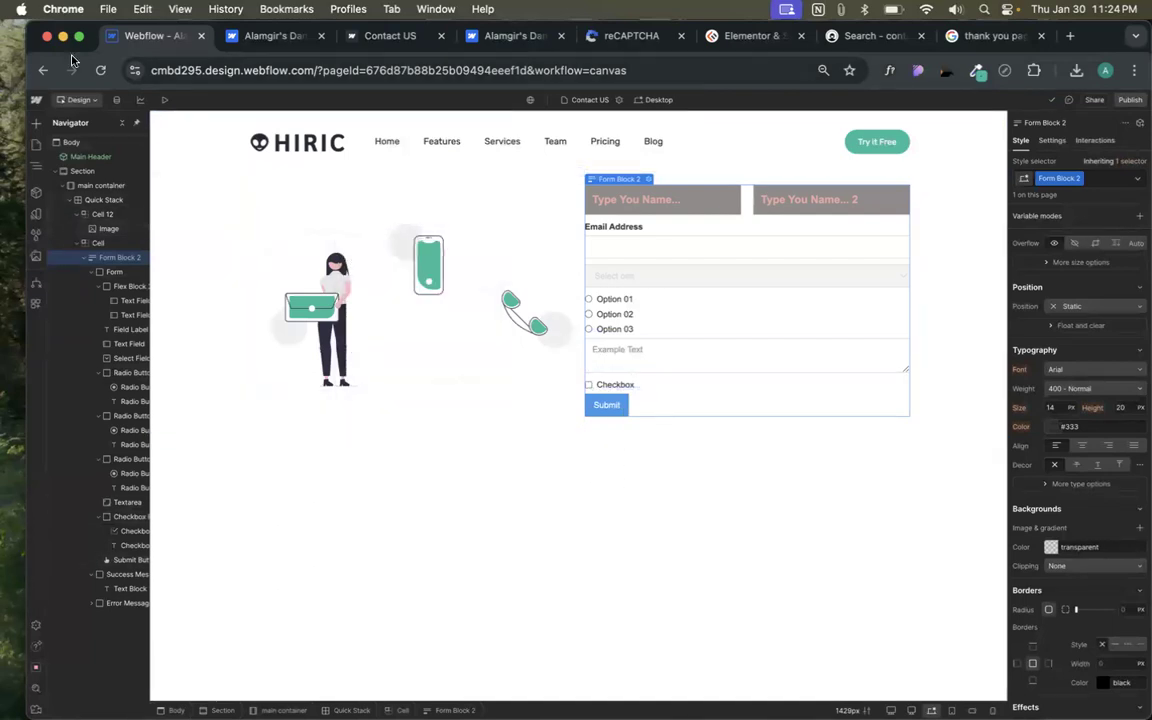
{"action": "left_click", "coordinate": [36, 144]}
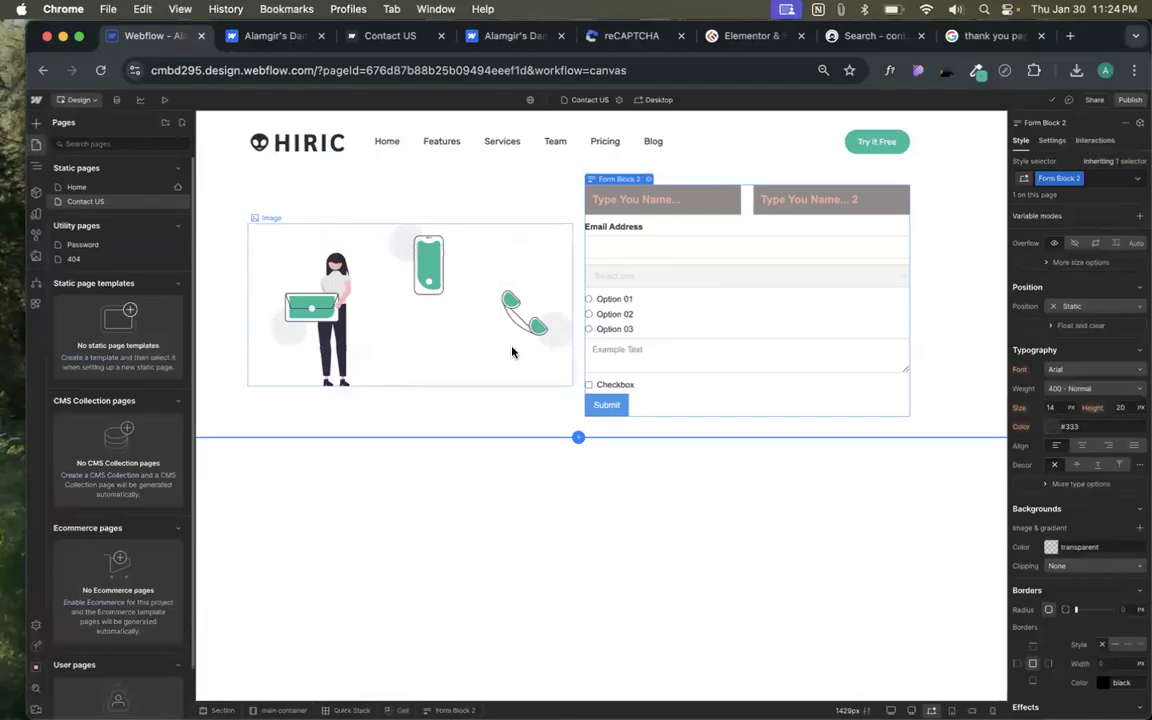
- Select the form on the canvas and examine which pages its redirect setting offers
{"action": "left_click", "coordinate": [694, 375]}
{"action": "left_click", "coordinate": [624, 179]}
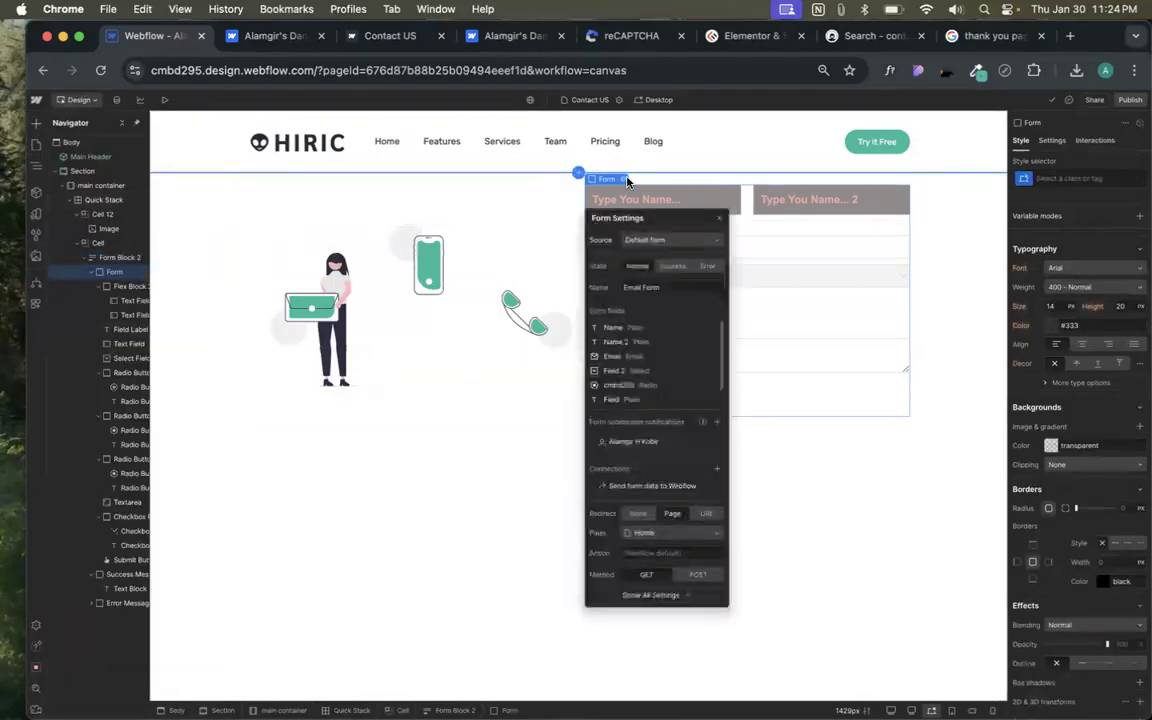
{"action": "left_click", "coordinate": [672, 513]}
{"action": "left_click", "coordinate": [669, 533]}
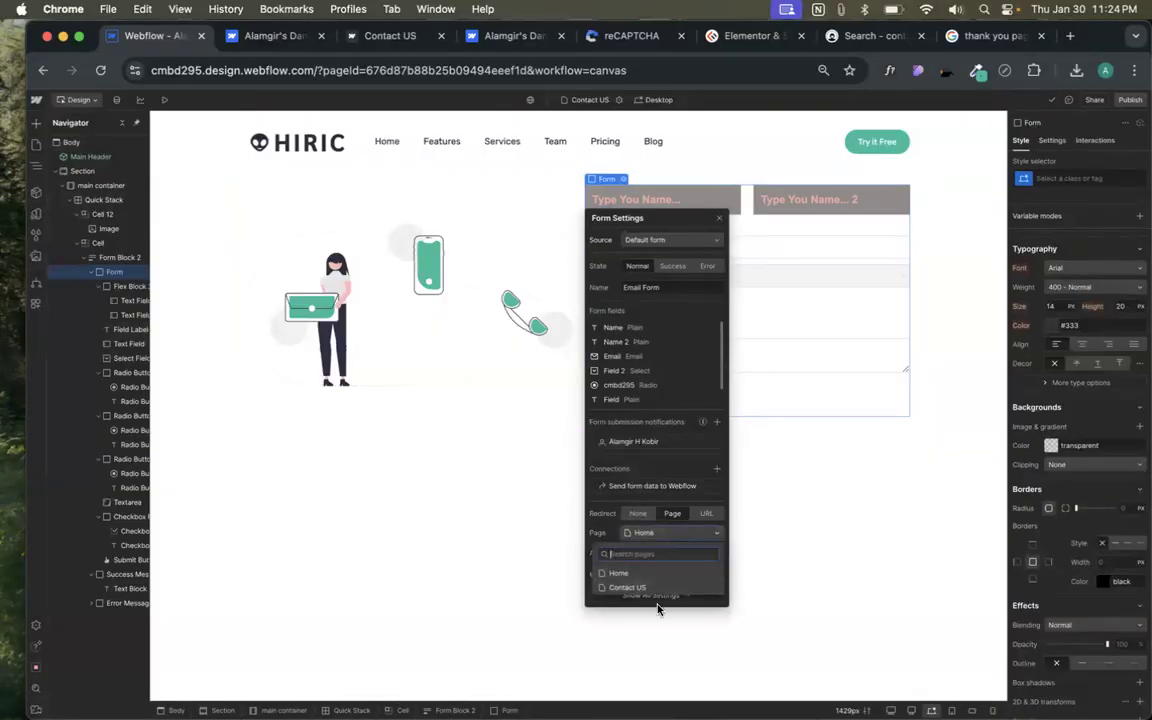
{"action": "left_click", "coordinate": [608, 528]}
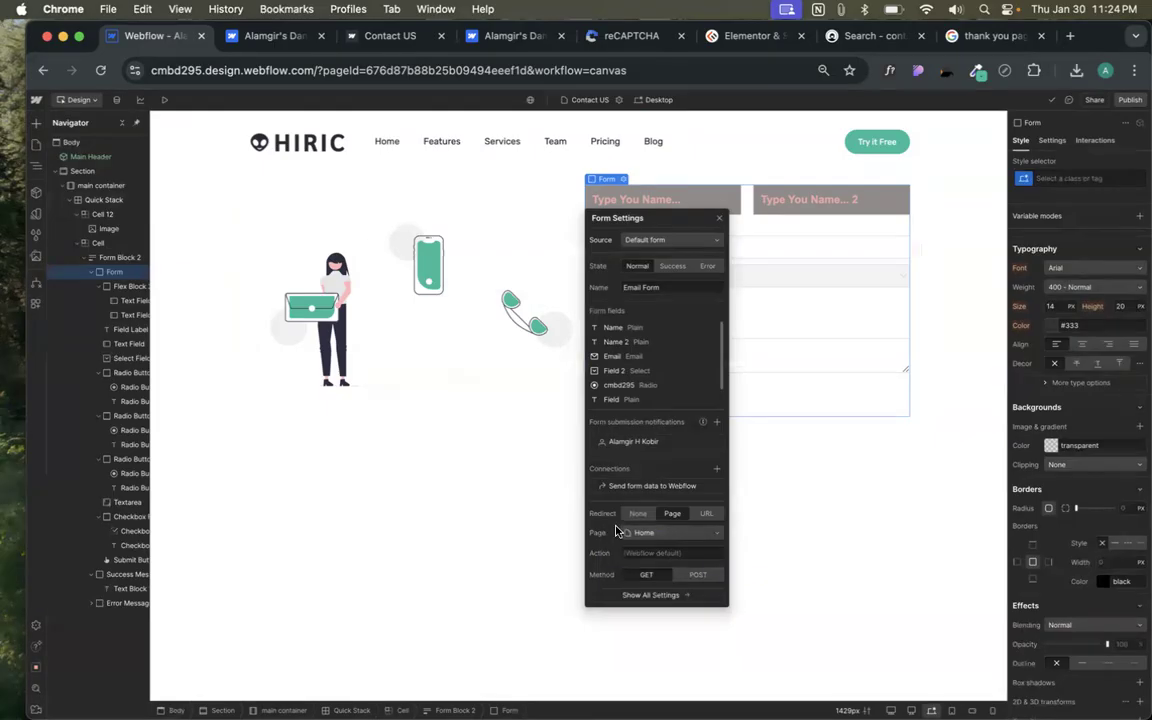
- Try the URL redirect option for the form, set the redirect back to the Home page and close the form settings
{"action": "left_click", "coordinate": [707, 513]}
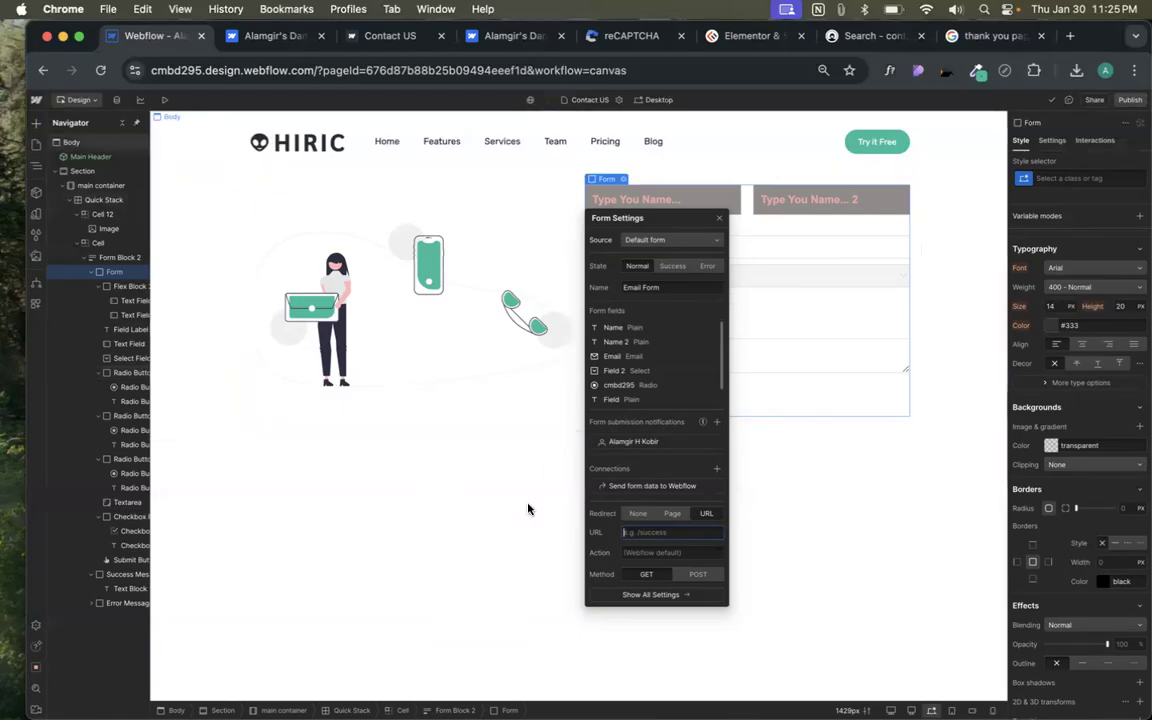
{"action": "left_click", "coordinate": [668, 513]}
{"action": "left_click", "coordinate": [660, 533]}
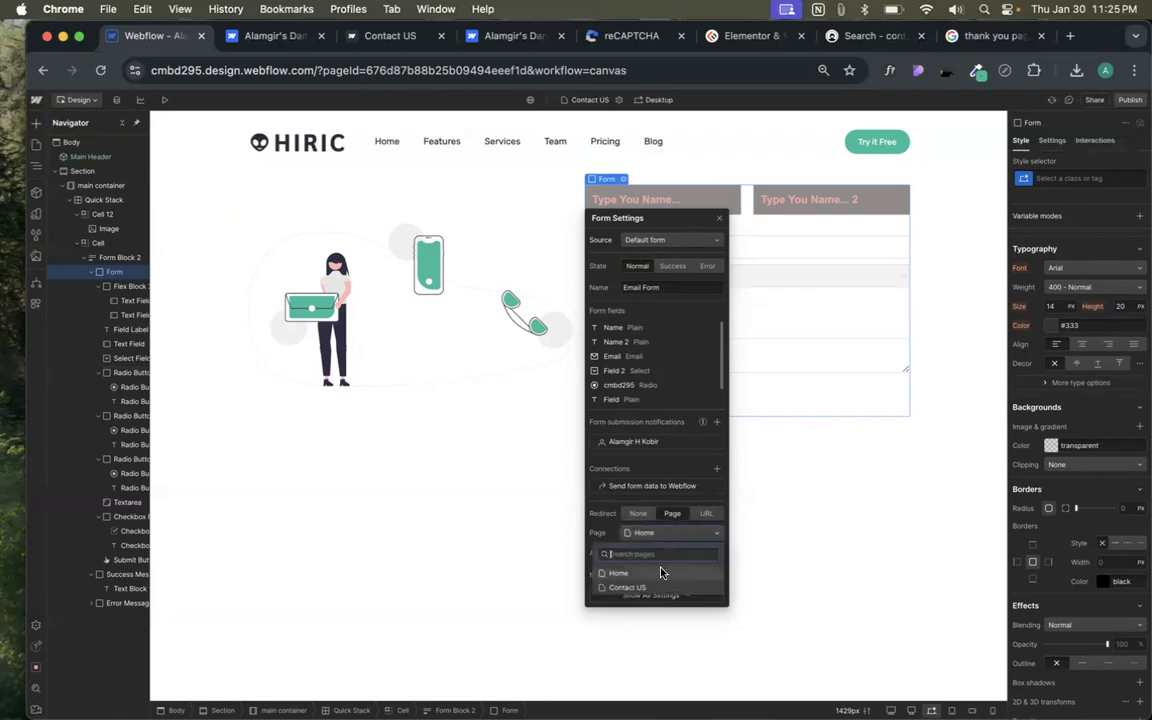
{"action": "left_click", "coordinate": [660, 572]}
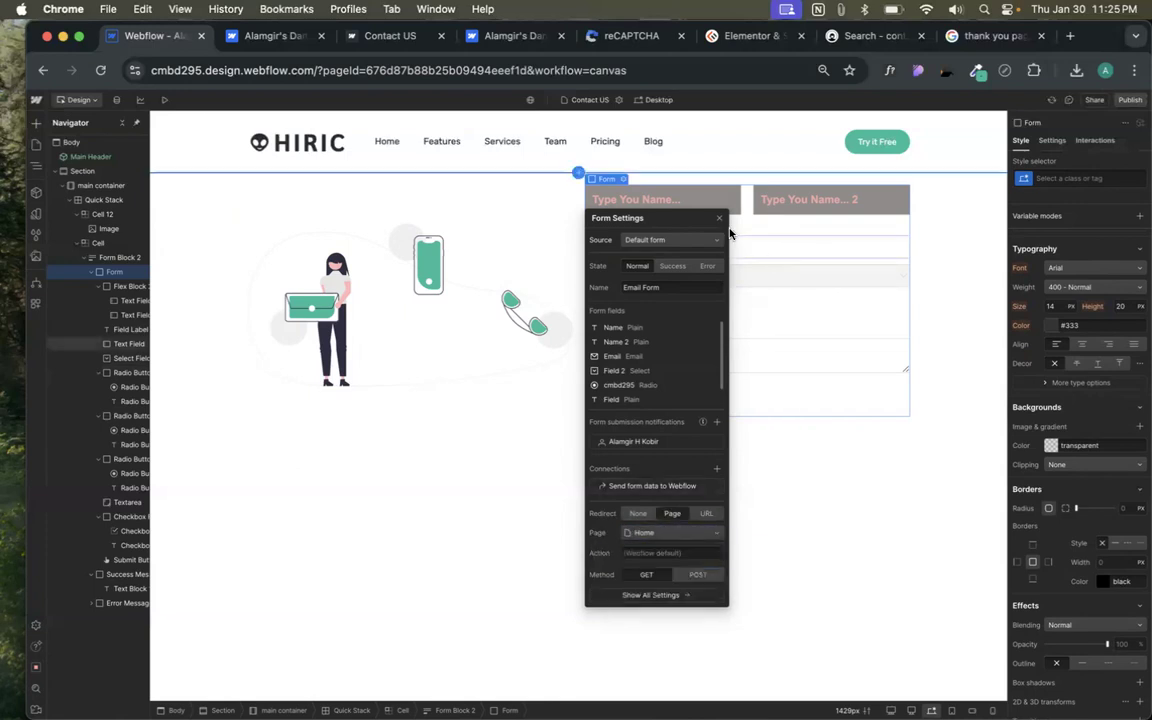
{"action": "left_click", "coordinate": [746, 226]}
- Publish the site to the selected staging domain
{"action": "left_click", "coordinate": [1130, 100]}
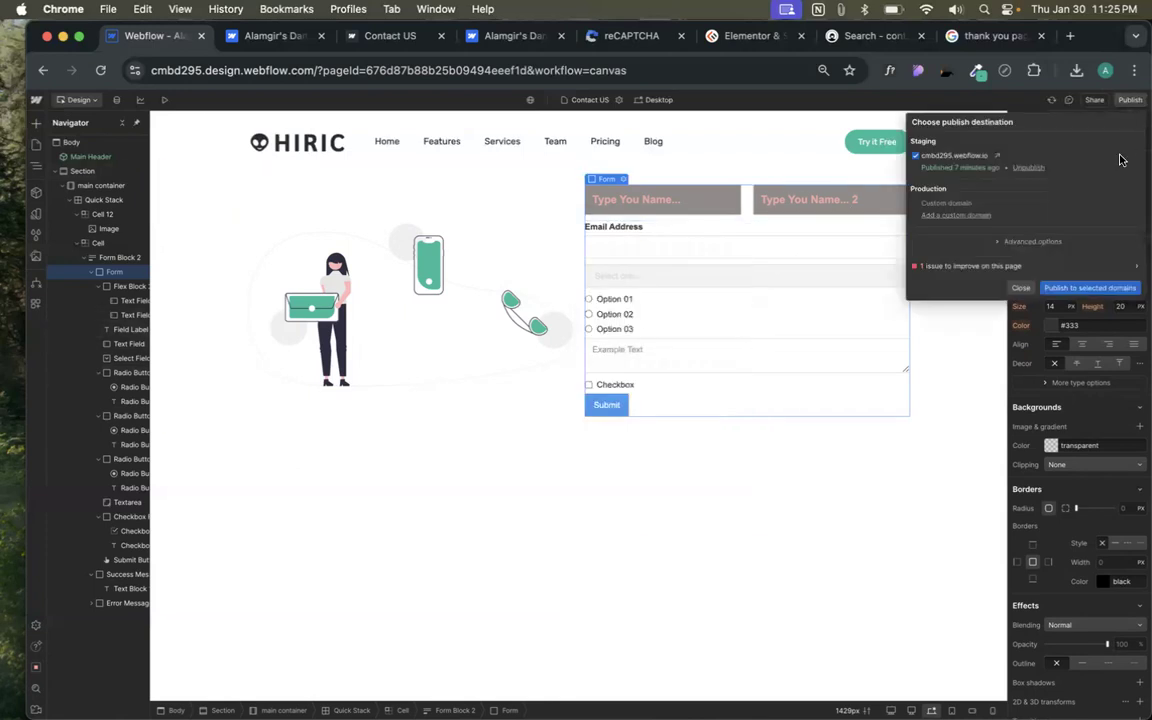
{"action": "left_click", "coordinate": [1080, 292]}
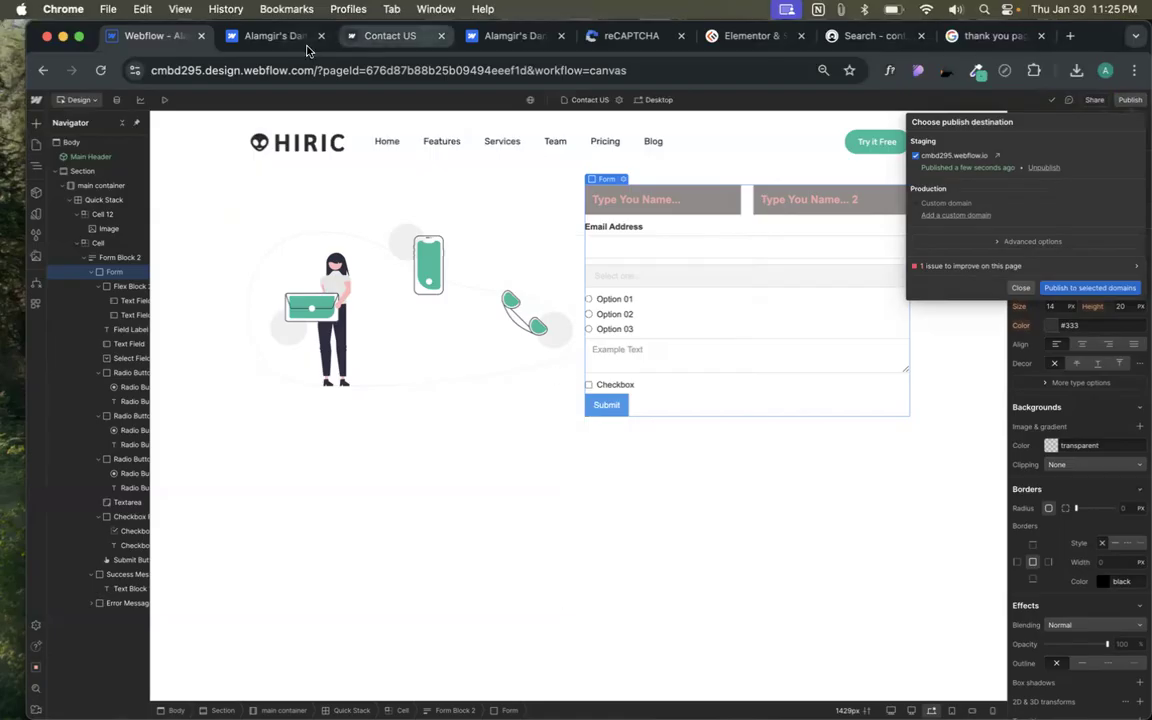
- Review the site's form notification settings in the Webflow dashboard, especially the address that receives form submissions
{"action": "left_click", "coordinate": [240, 37]}
{"action": "scroll", "coordinate": [418, 382], "scroll_direction": "down", "scroll_amount": 1}
{"action": "scroll", "coordinate": [418, 382], "scroll_direction": "up", "scroll_amount": 10}
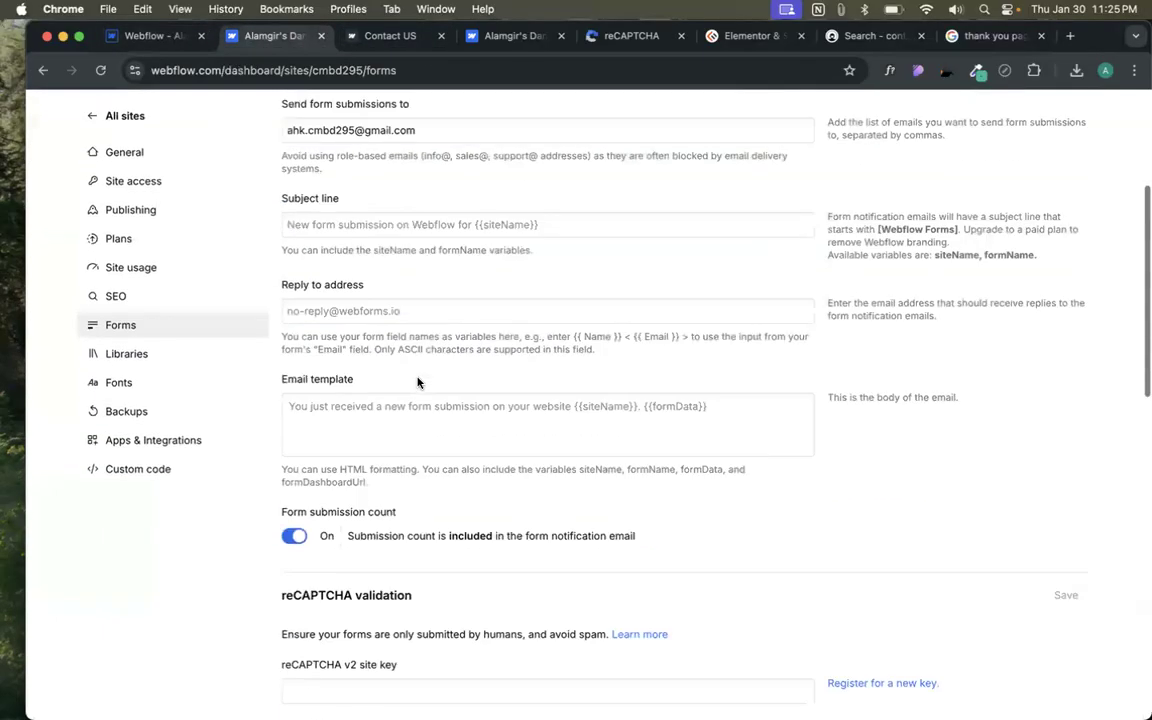
{"action": "scroll", "coordinate": [419, 380], "scroll_direction": "down", "scroll_amount": 1}
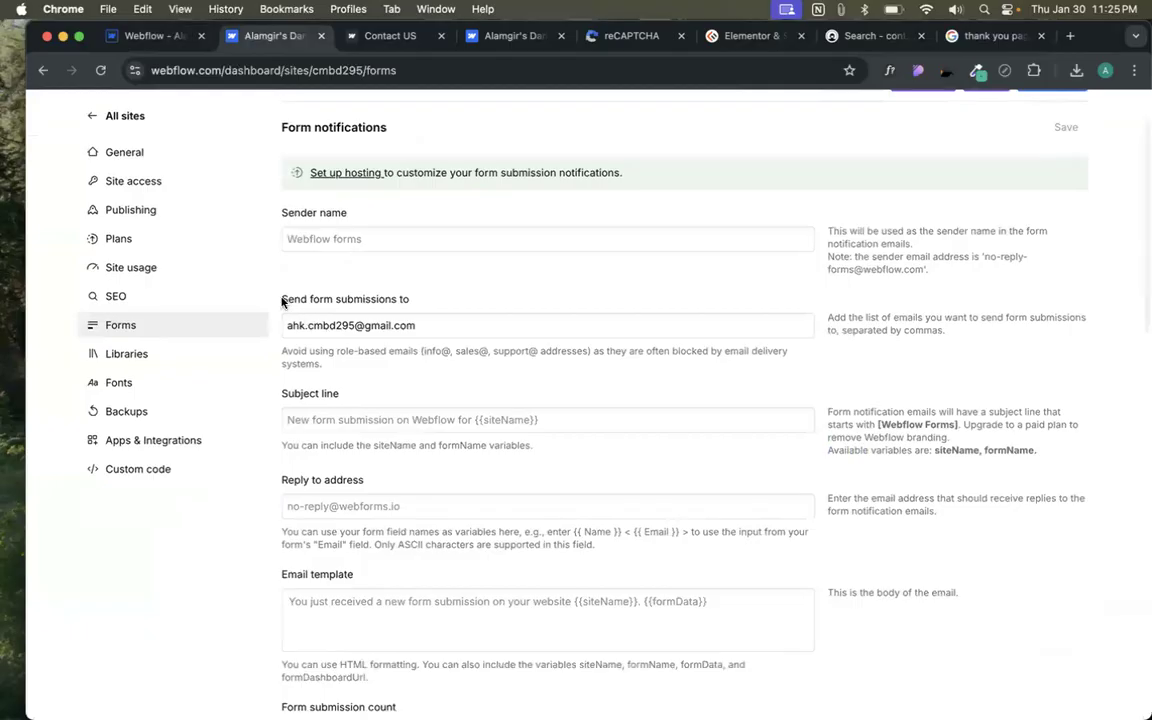
{"action": "left_click_drag", "start_coordinate": [283, 299], "coordinate": [403, 298]}
{"action": "triple_click", "coordinate": [422, 327]}
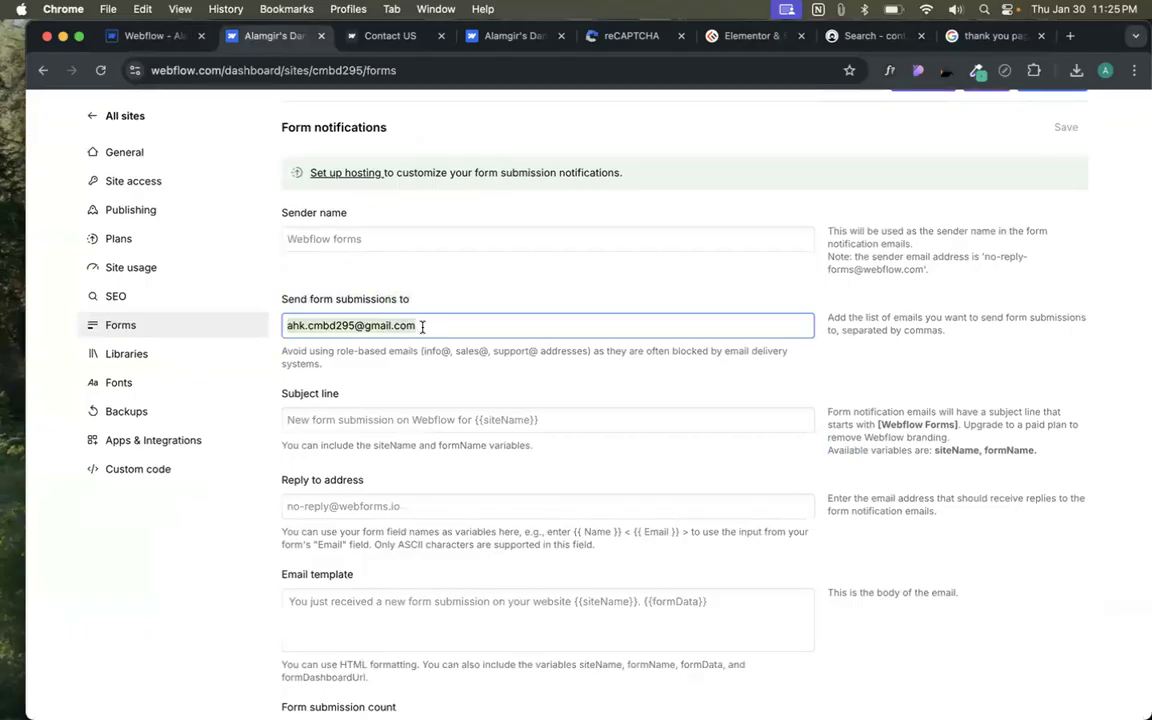
{"action": "scroll", "coordinate": [420, 327], "scroll_direction": "up", "scroll_amount": 1}
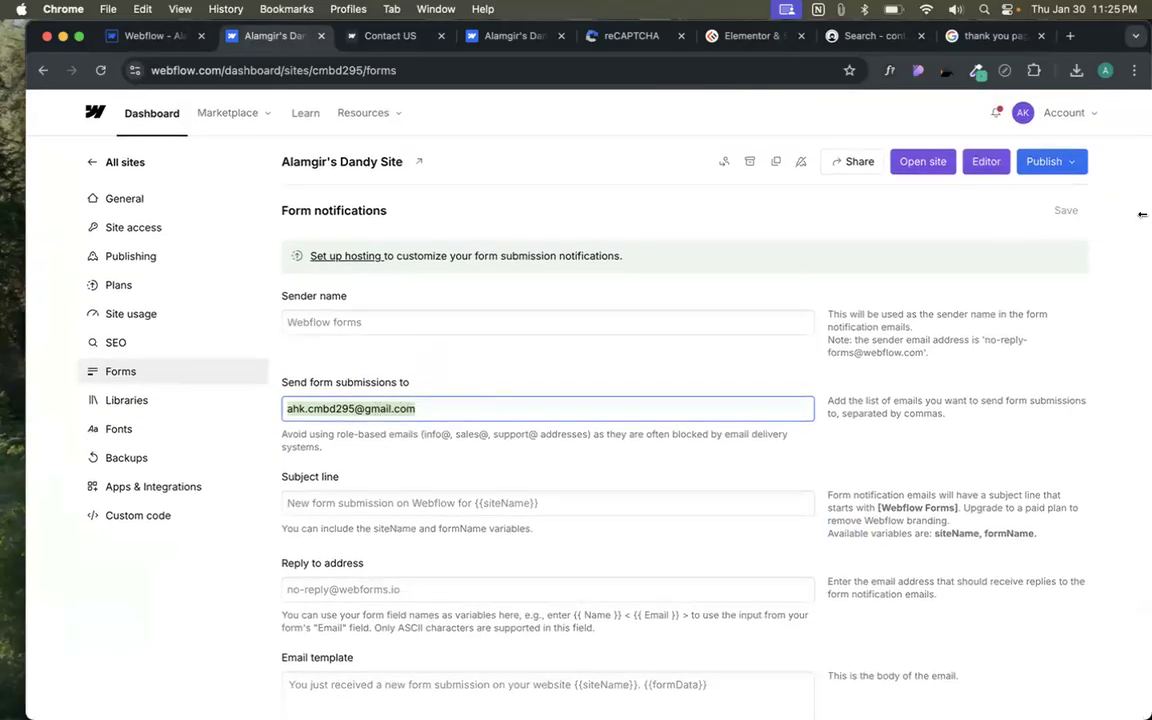
{"action": "left_click", "coordinate": [411, 405]}
- Open Gmail in a new tab and read the Webflow Forms notification email with the submitted form content
{"action": "right_click", "coordinate": [272, 36]}
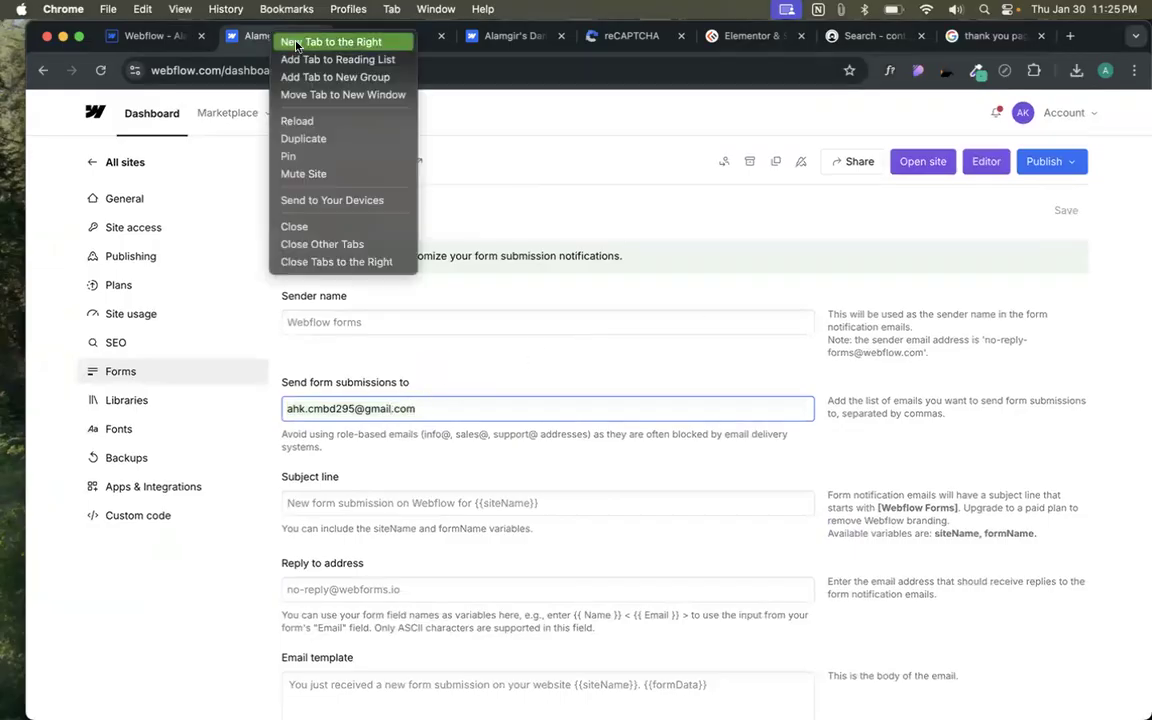
{"action": "left_click", "coordinate": [330, 42]}
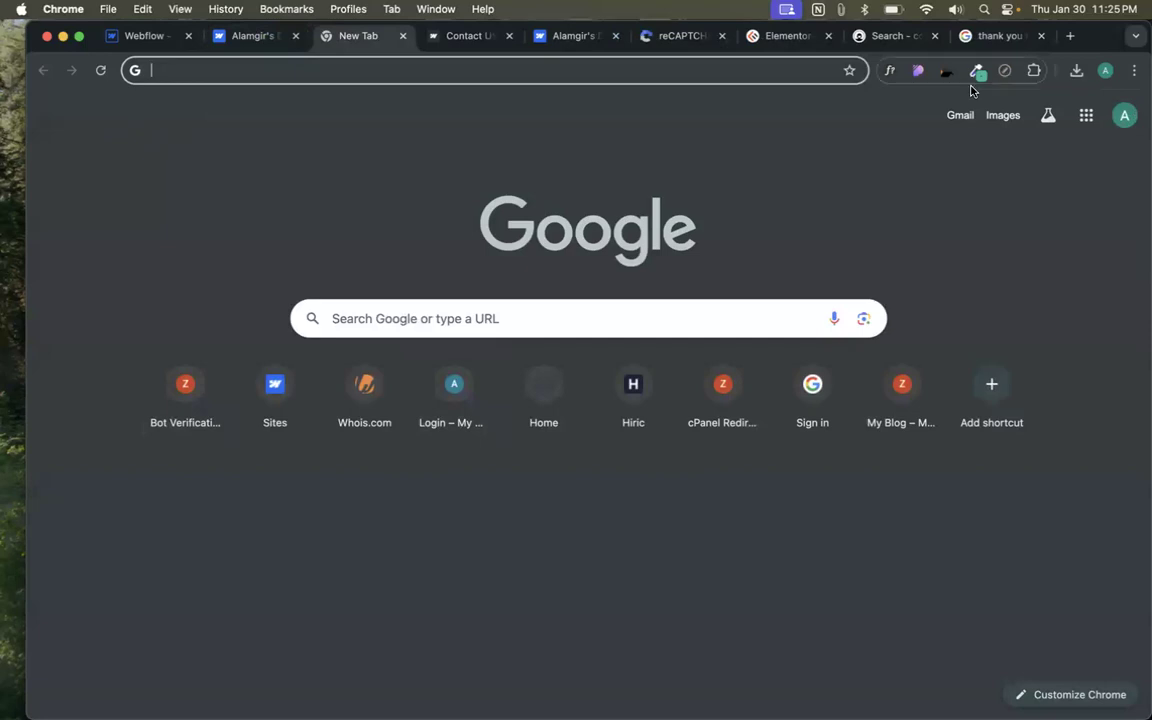
{"action": "left_click", "coordinate": [958, 115]}
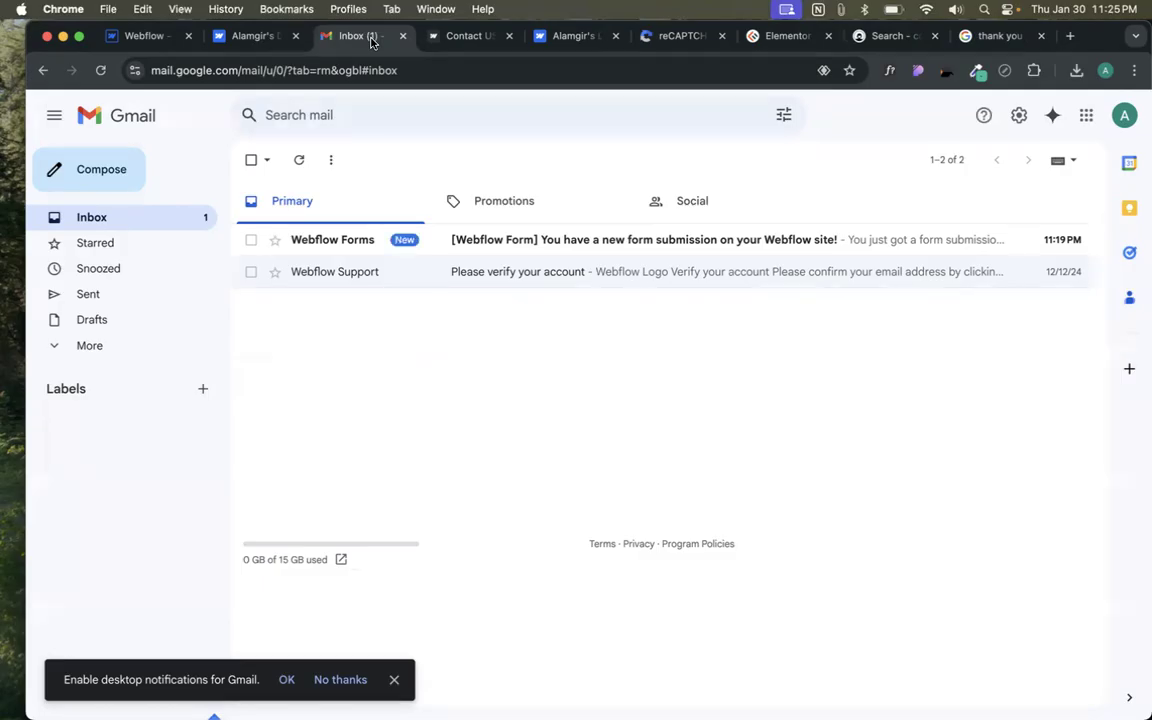
{"action": "left_click", "coordinate": [625, 245]}
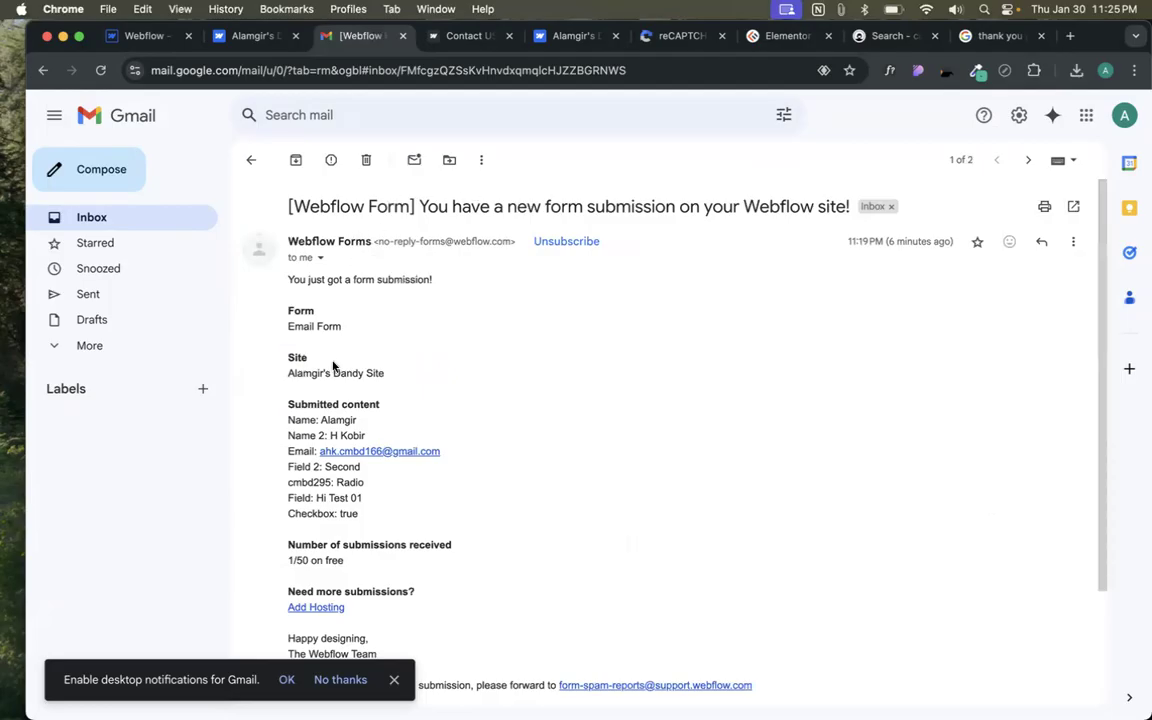
{"action": "scroll", "coordinate": [314, 405], "scroll_direction": "down", "scroll_amount": 2}
{"action": "left_click_drag", "start_coordinate": [292, 332], "coordinate": [346, 412]}
{"action": "scroll", "coordinate": [391, 476], "scroll_direction": "down", "scroll_amount": 2}
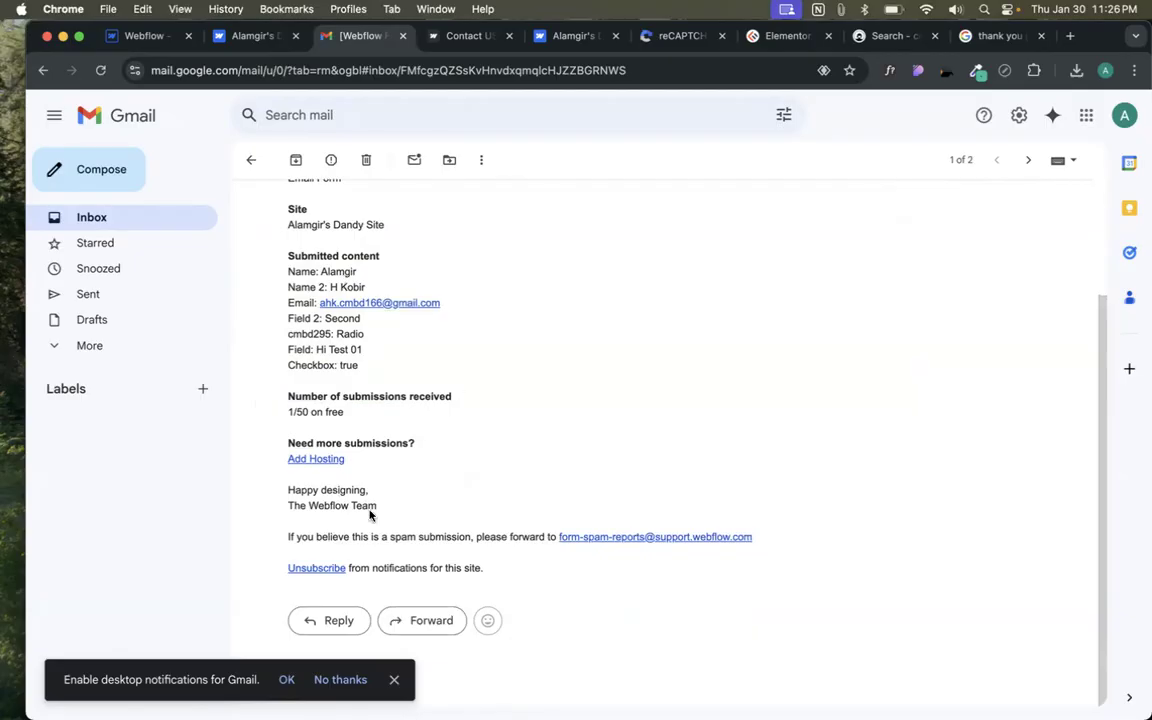
{"action": "scroll", "coordinate": [374, 505], "scroll_direction": "up", "scroll_amount": 3}
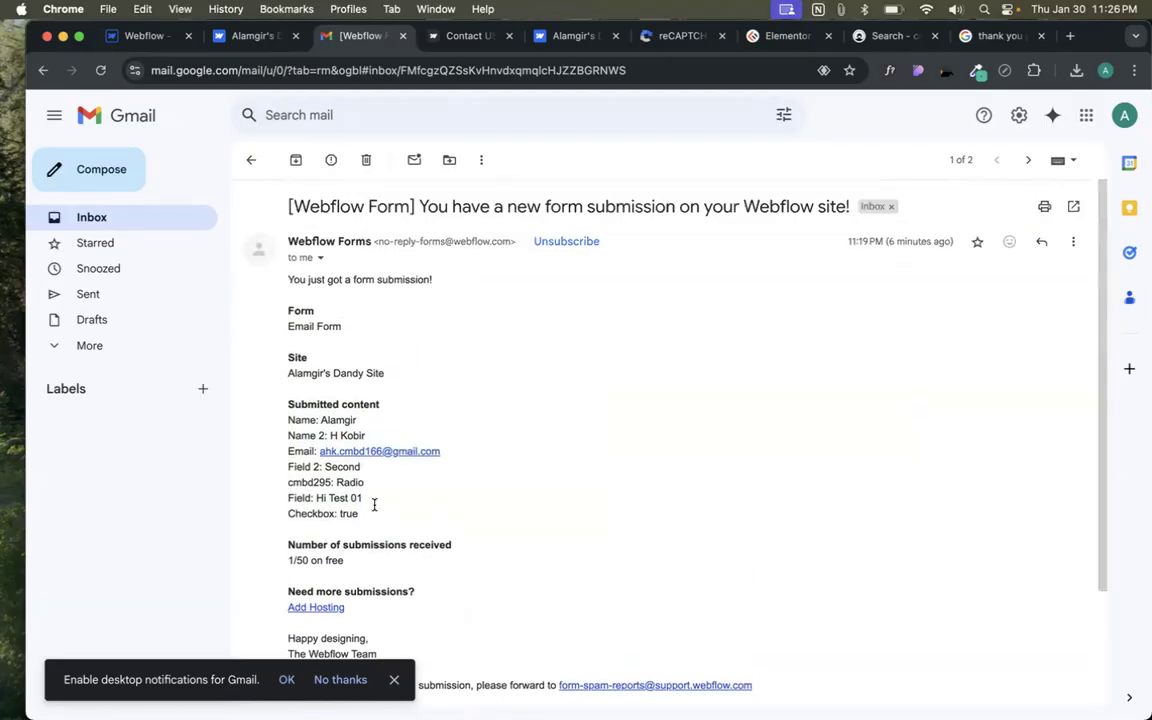
- Switch back to the site in the Webflow Designer and return to the workspace dashboard
{"action": "left_click", "coordinate": [166, 37]}
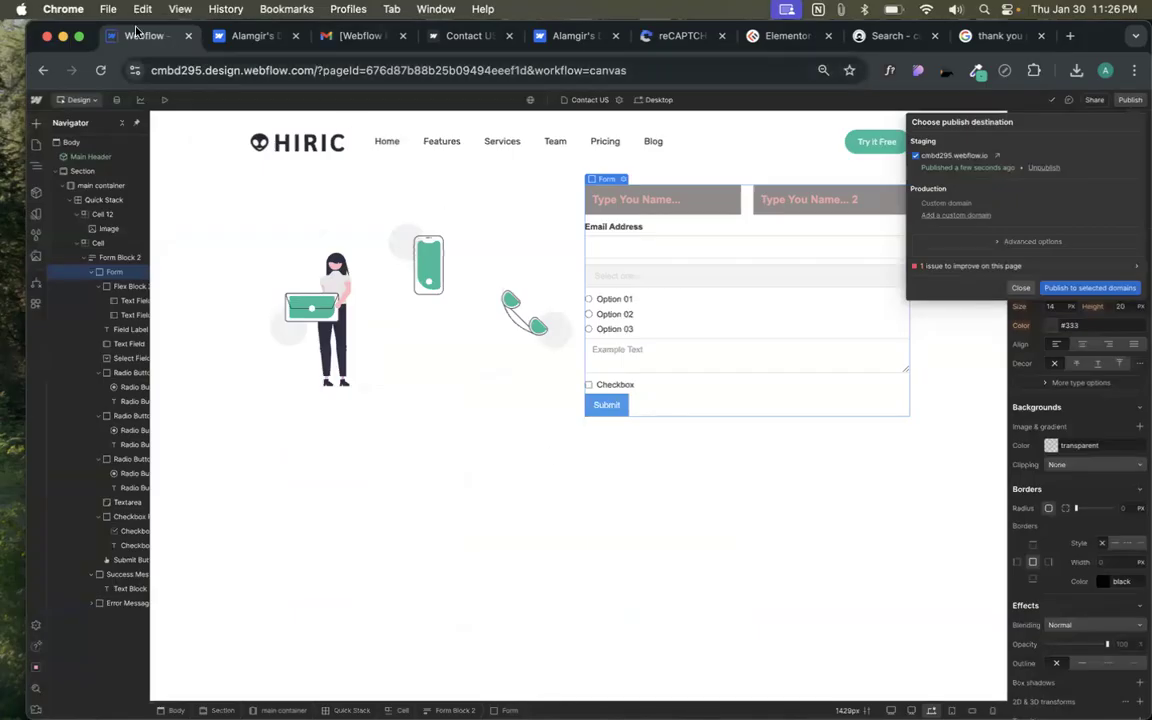
{"action": "left_click", "coordinate": [35, 103]}
{"action": "left_click", "coordinate": [37, 104]}
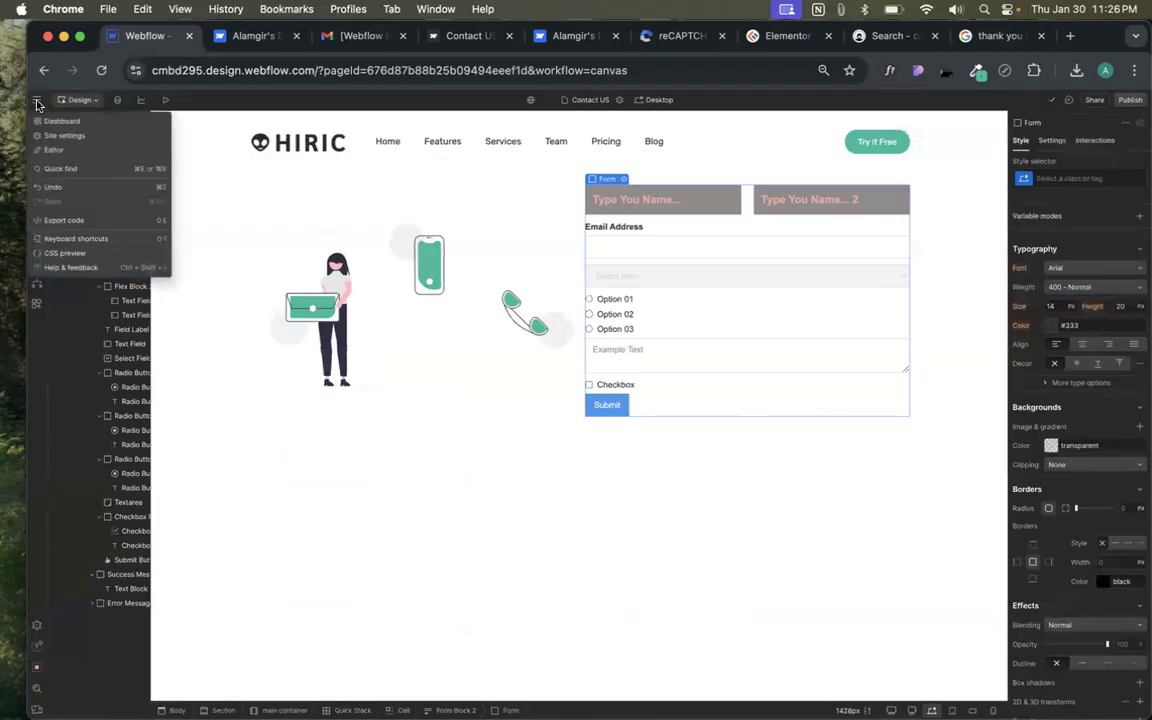
{"action": "left_click", "coordinate": [60, 121]}
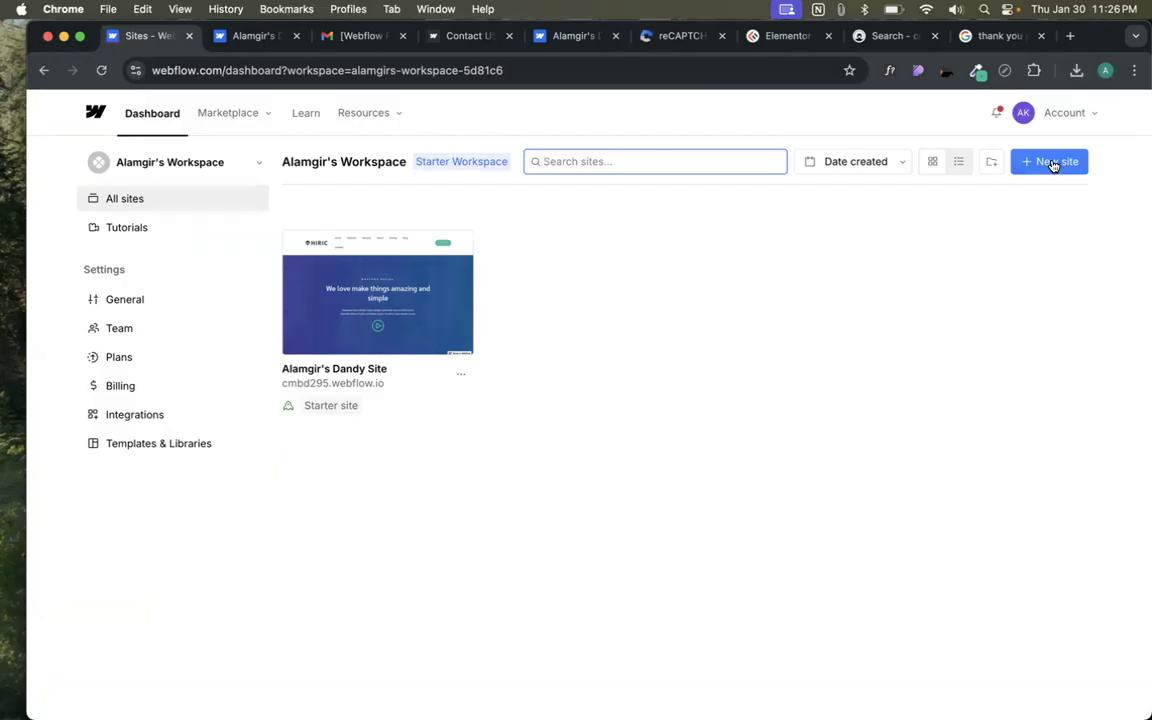
- Start a new site from a template and filter the template list to Free
{"action": "left_click", "coordinate": [1052, 163]}
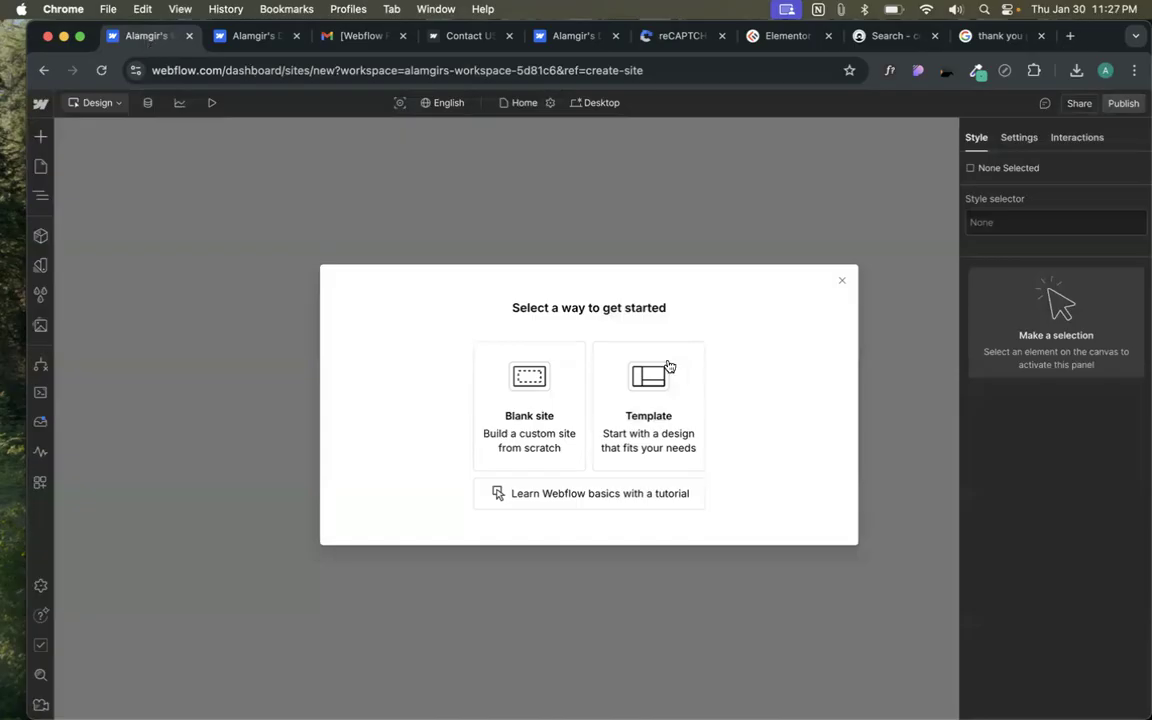
{"action": "left_click", "coordinate": [841, 280]}
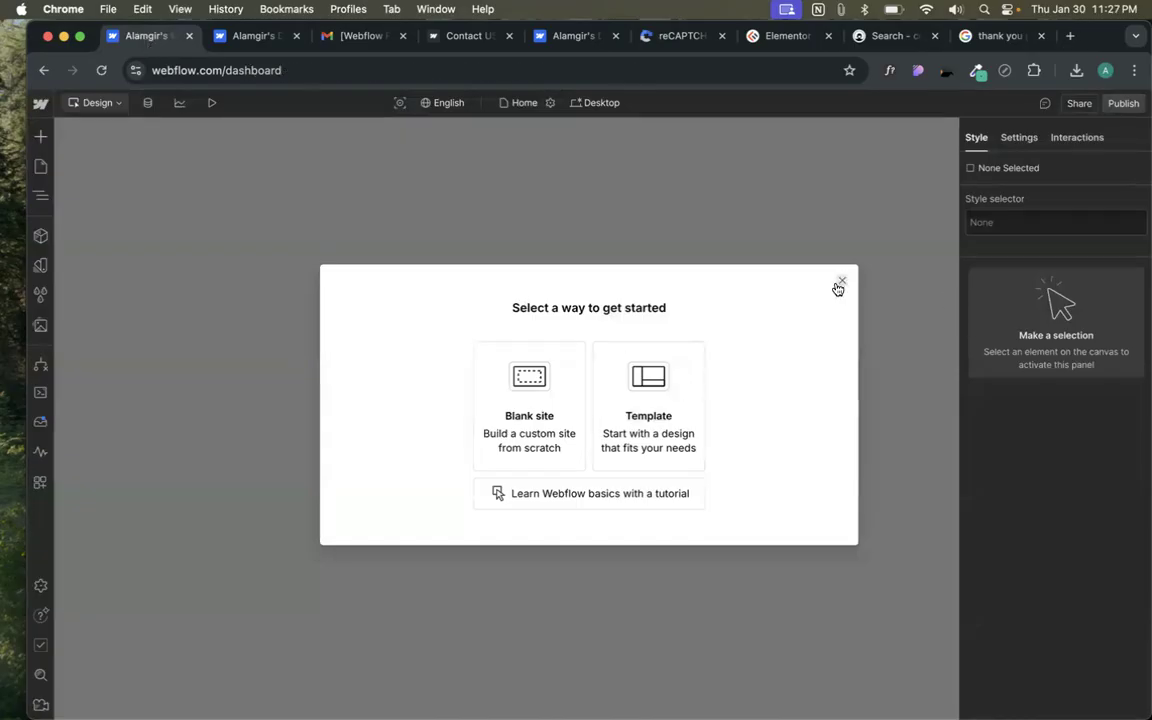
{"action": "left_click", "coordinate": [1072, 167]}
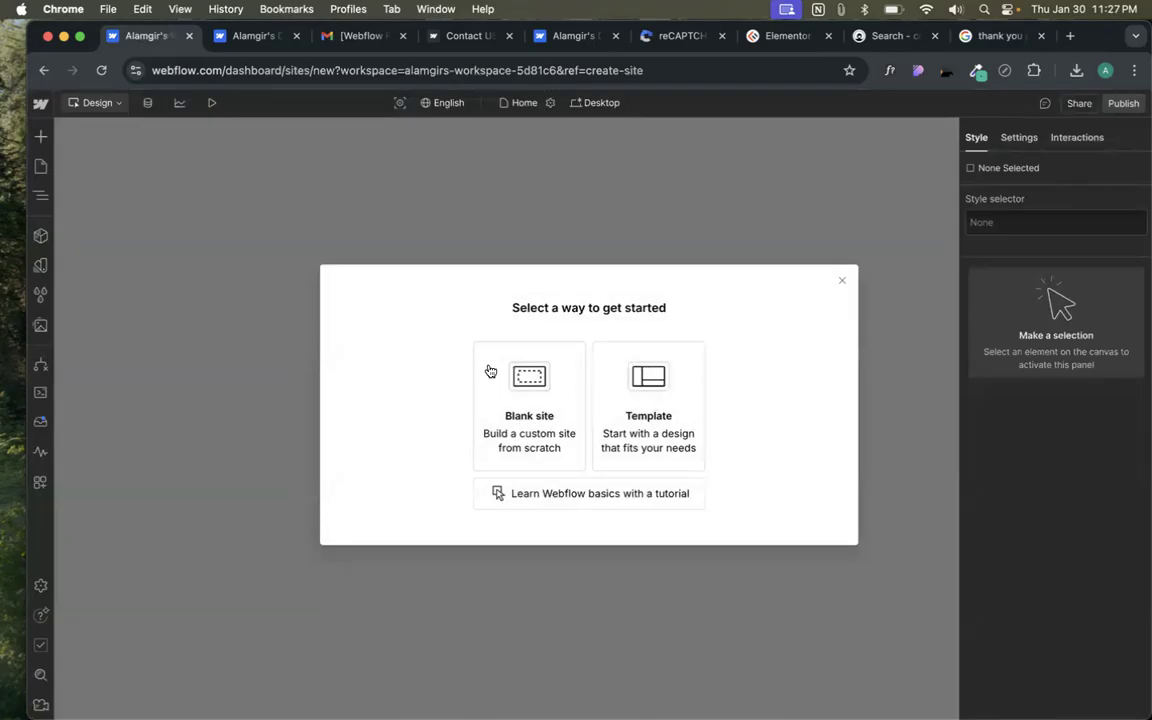
{"action": "left_click", "coordinate": [658, 380]}
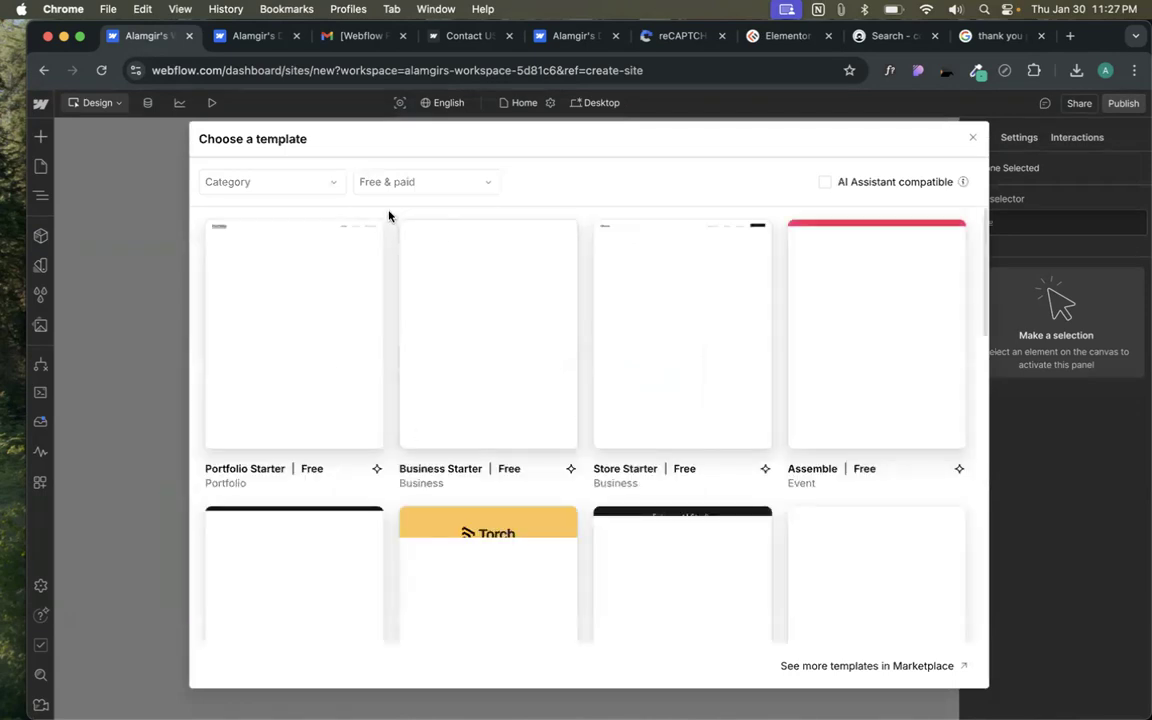
{"action": "left_click", "coordinate": [388, 183]}
{"action": "left_click", "coordinate": [387, 234]}
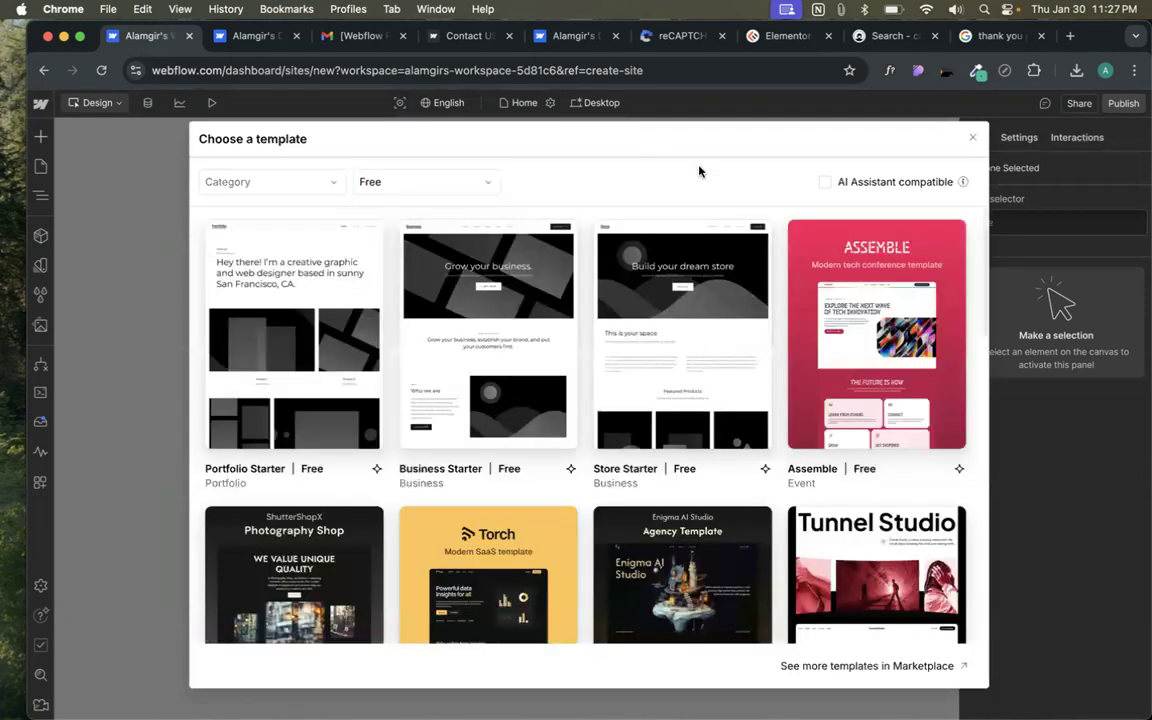
- Browse the free templates and preview the Memberbase template's home page
{"action": "scroll", "coordinate": [458, 413], "scroll_direction": "down", "scroll_amount": 8}
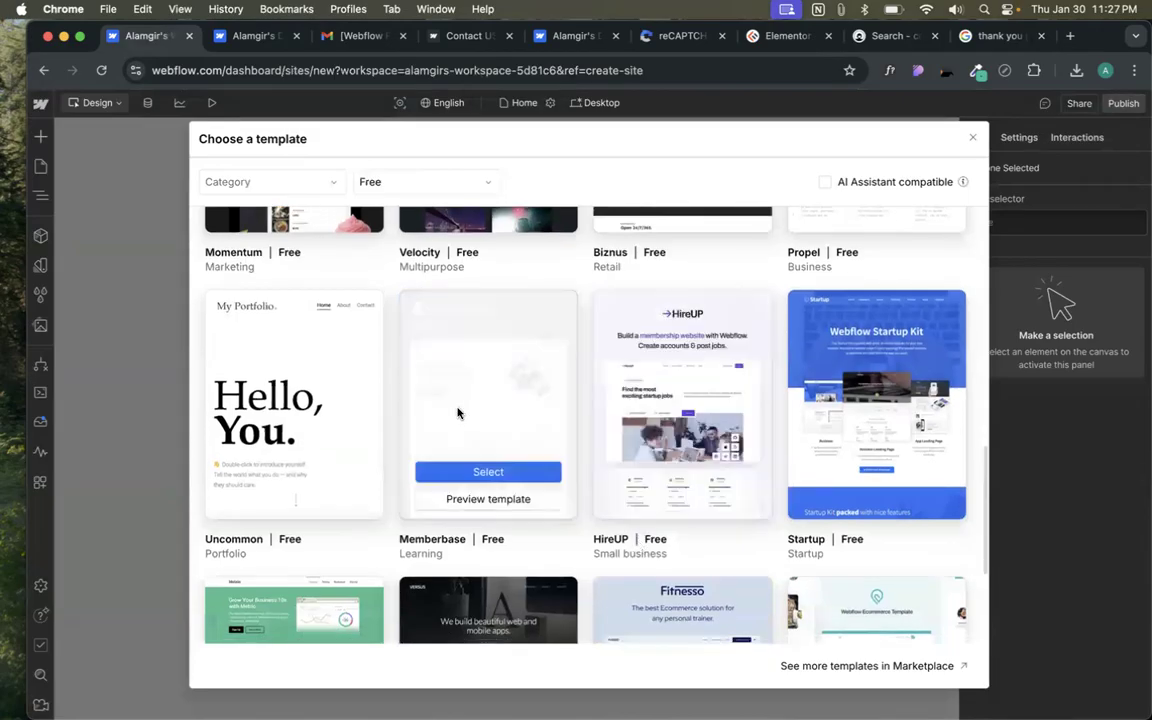
{"action": "left_click", "coordinate": [486, 499]}
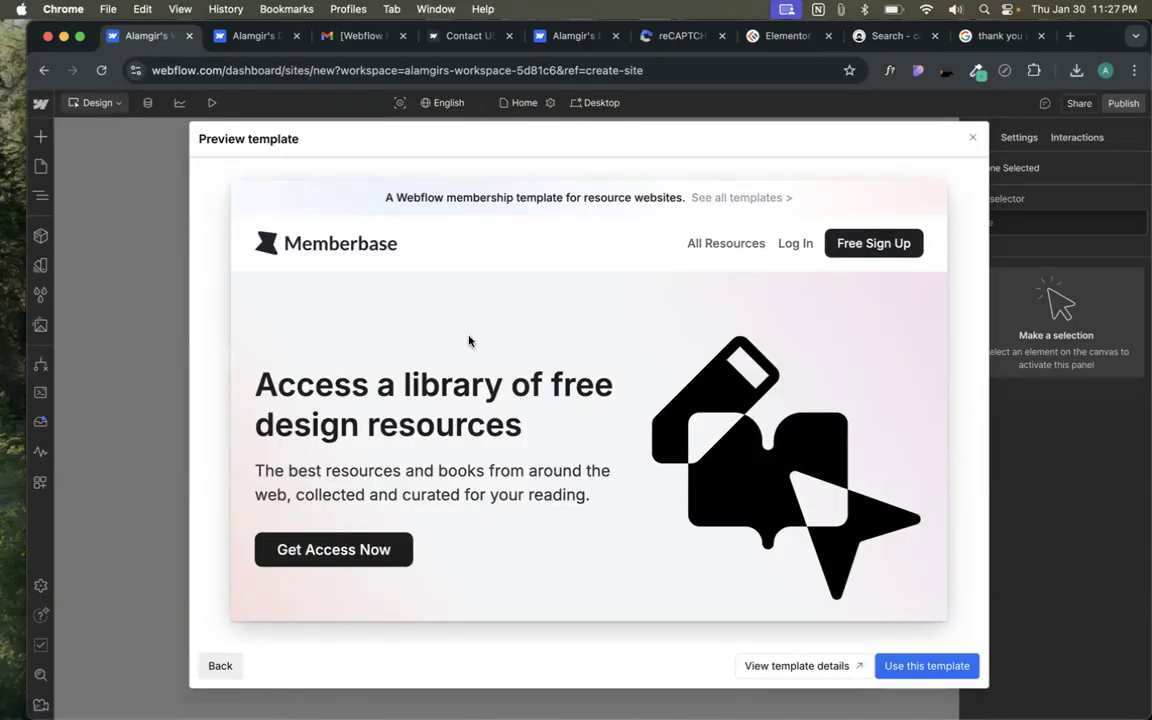
{"action": "scroll", "coordinate": [514, 406], "scroll_direction": "down", "scroll_amount": 3}
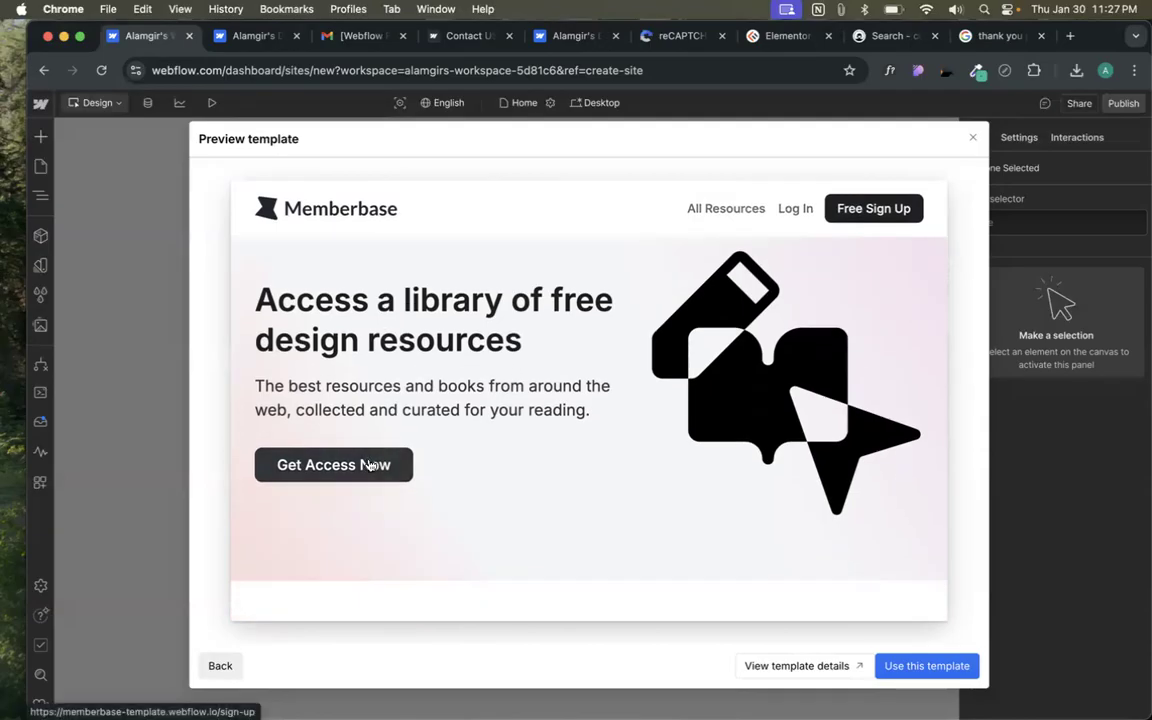
{"action": "scroll", "coordinate": [368, 465], "scroll_direction": "down", "scroll_amount": 10}
{"action": "scroll", "coordinate": [414, 309], "scroll_direction": "up", "scroll_amount": 12}
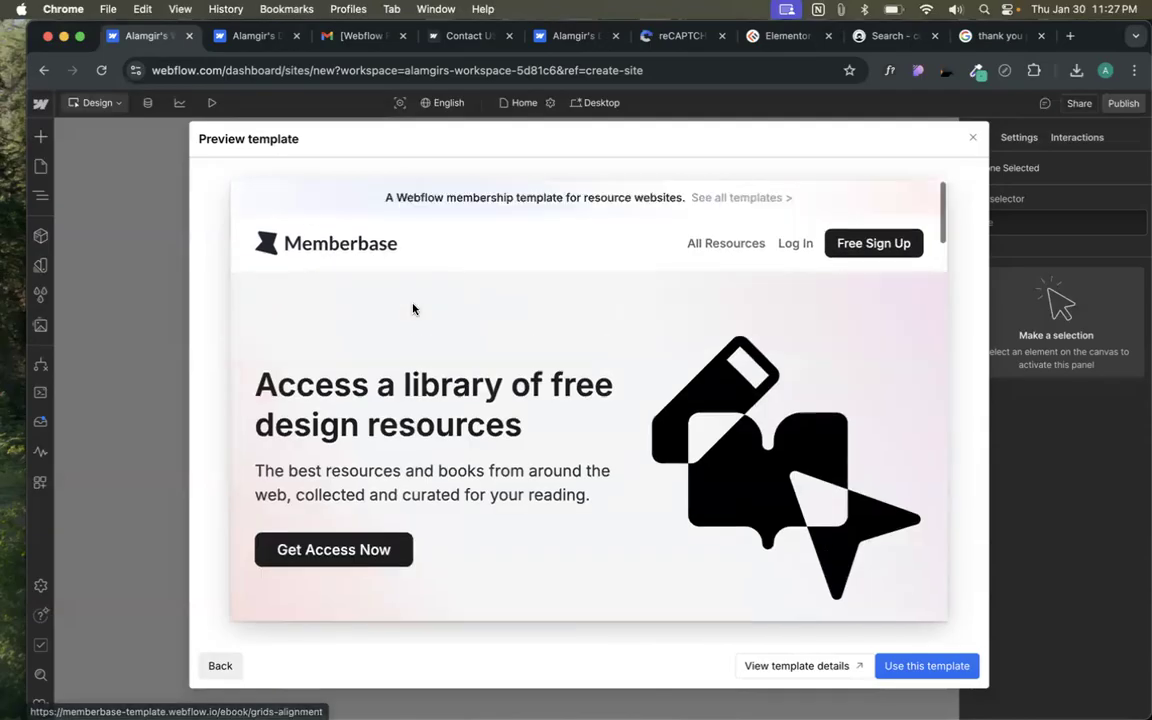
- Return to the template list, preview the Enigma AI Studio template and check its navigation menu
{"action": "left_click", "coordinate": [221, 666]}
{"action": "scroll", "coordinate": [480, 330], "scroll_direction": "down", "scroll_amount": 4}
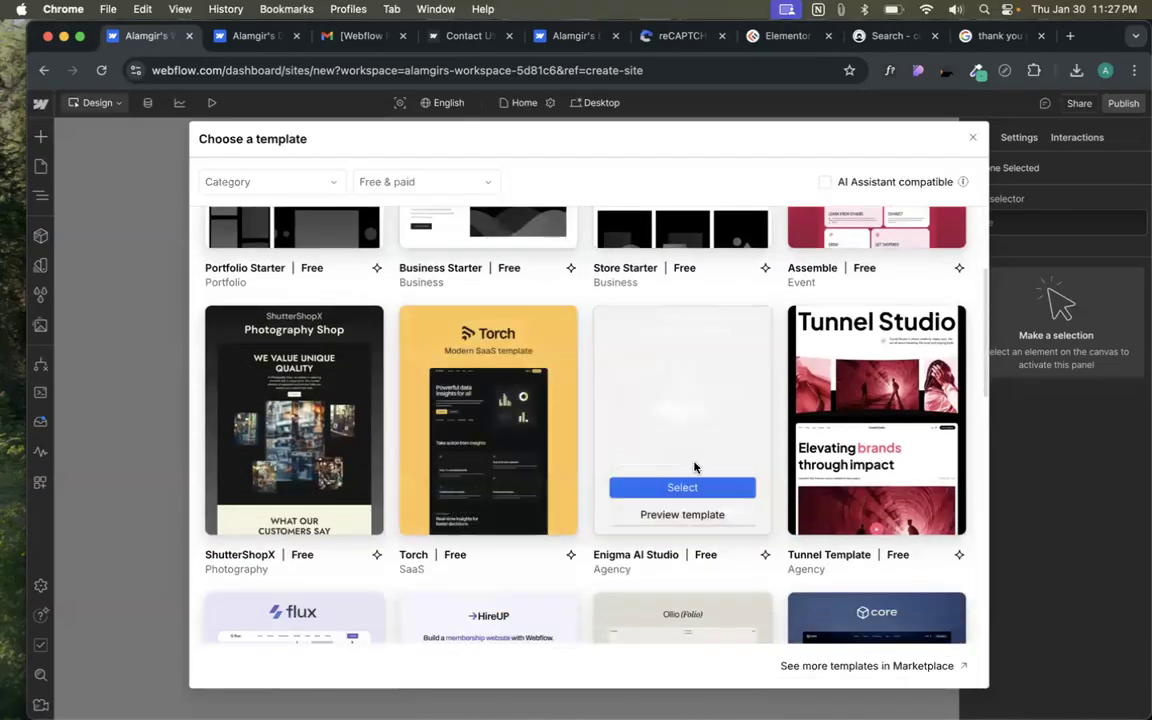
{"action": "left_click", "coordinate": [684, 515]}
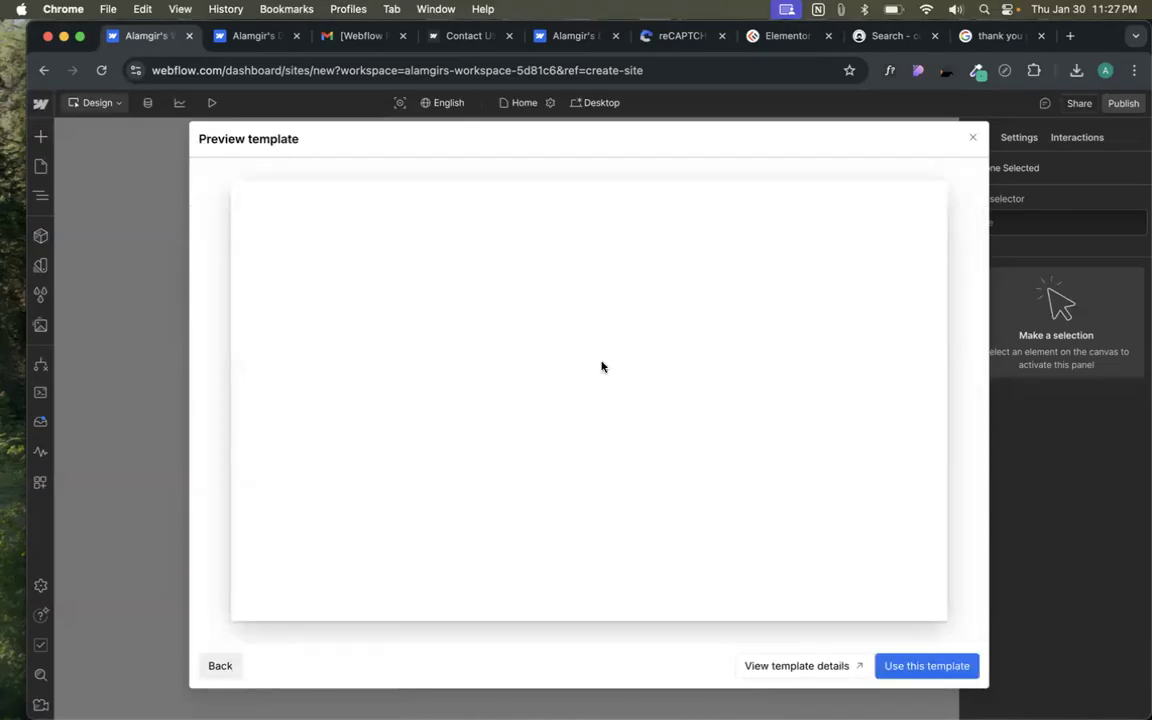
{"action": "left_click", "coordinate": [920, 214]}
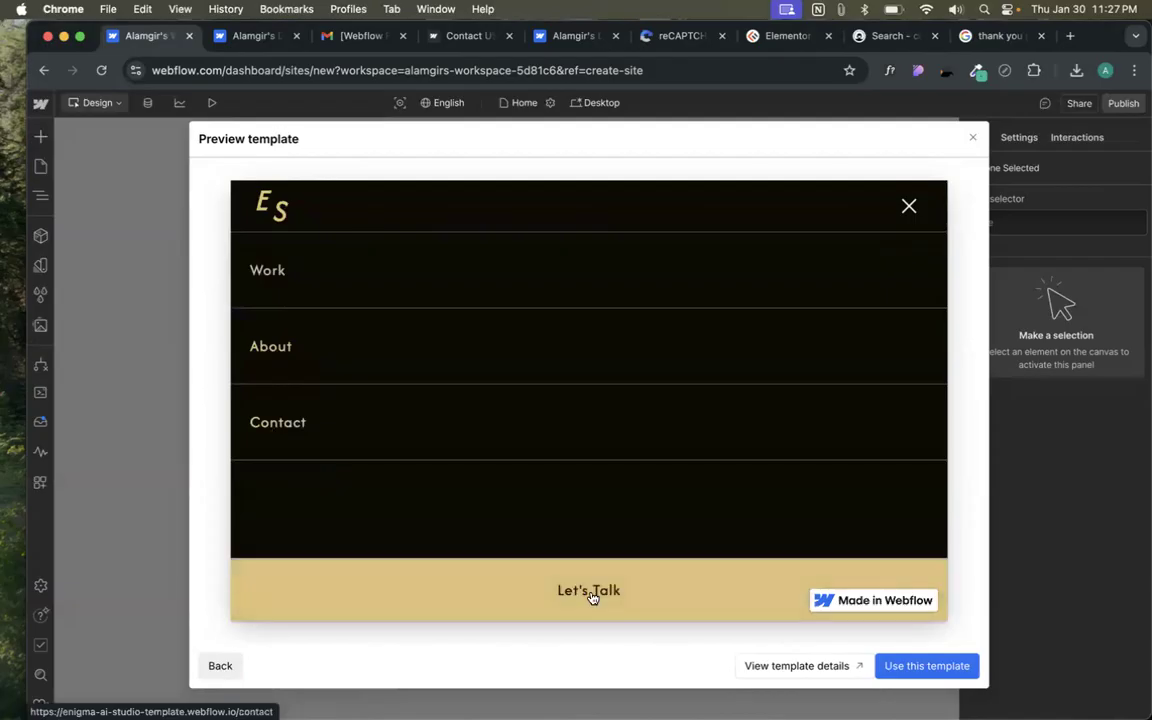
{"action": "left_click", "coordinate": [908, 206]}
- Examine the Enigma AI Studio preview's about, projects, services, clients and footer sections, including its navigation menu
{"action": "scroll", "coordinate": [439, 489], "scroll_direction": "down", "scroll_amount": 8}
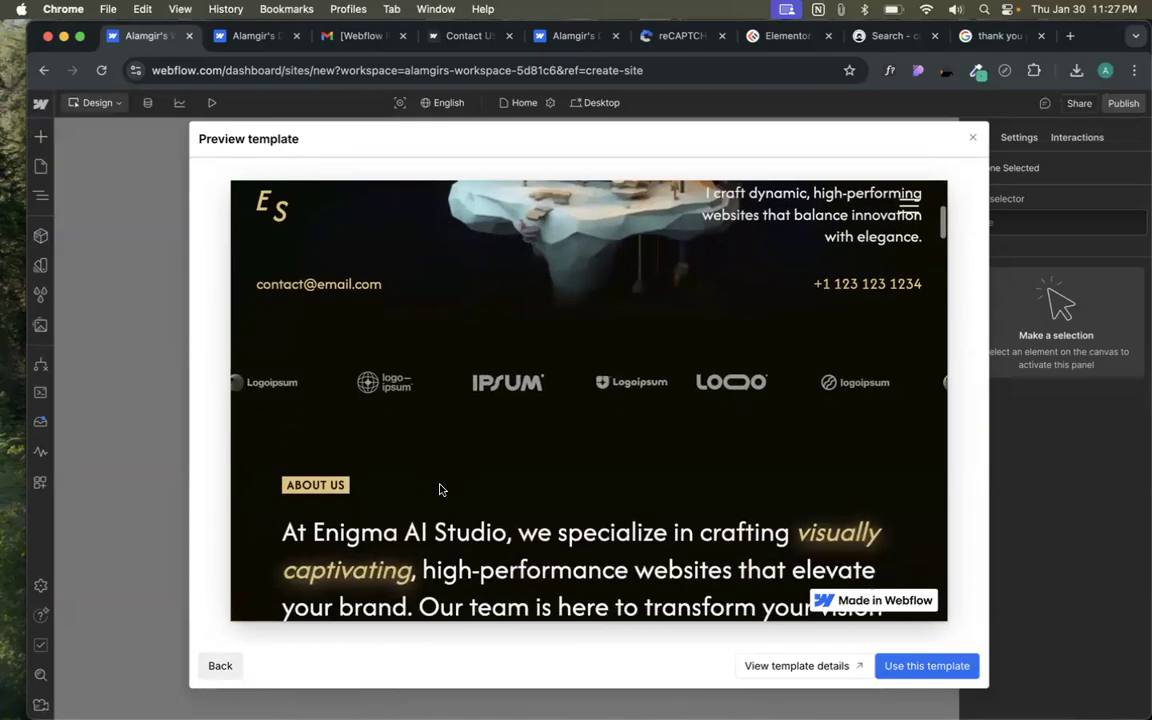
{"action": "scroll", "coordinate": [330, 490], "scroll_direction": "down", "scroll_amount": 5}
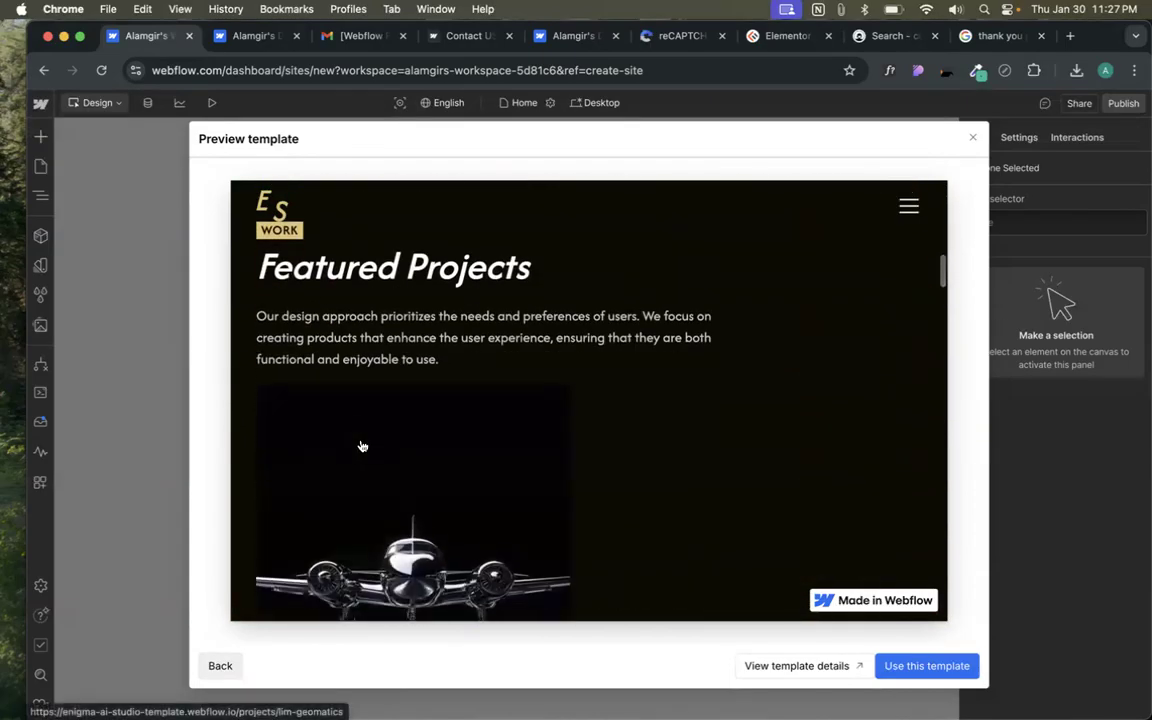
{"action": "scroll", "coordinate": [362, 446], "scroll_direction": "down", "scroll_amount": 5}
{"action": "scroll", "coordinate": [362, 446], "scroll_direction": "down", "scroll_amount": 10}
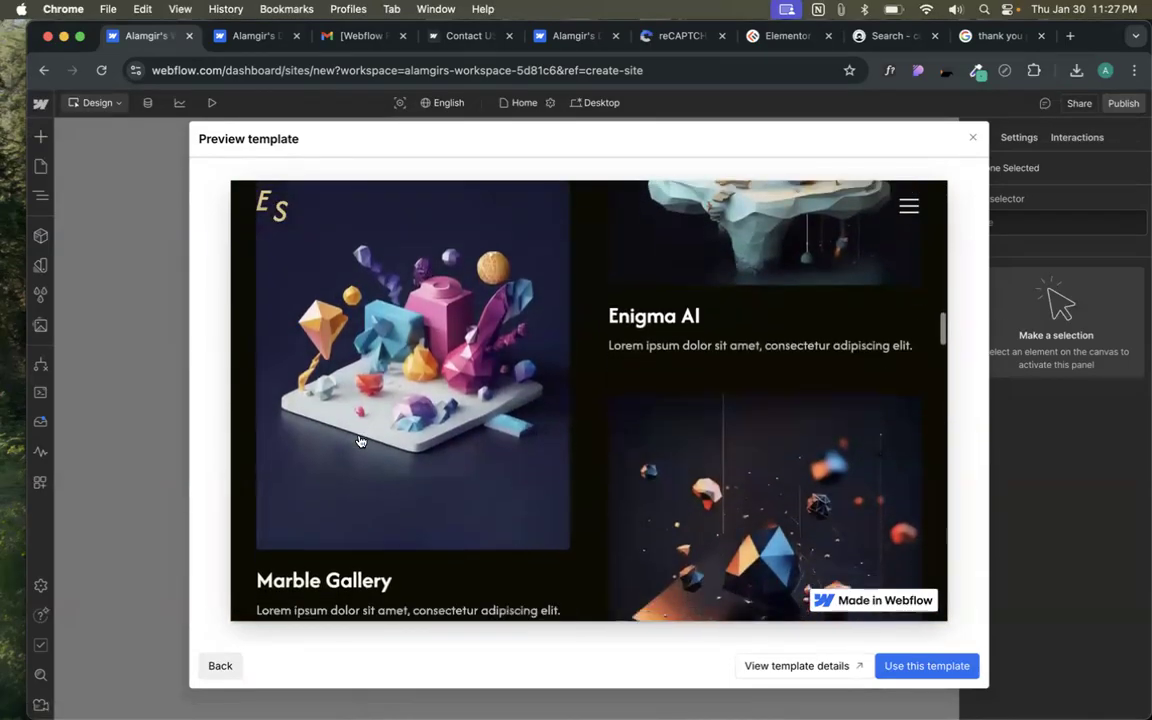
{"action": "scroll", "coordinate": [361, 441], "scroll_direction": "down", "scroll_amount": 10}
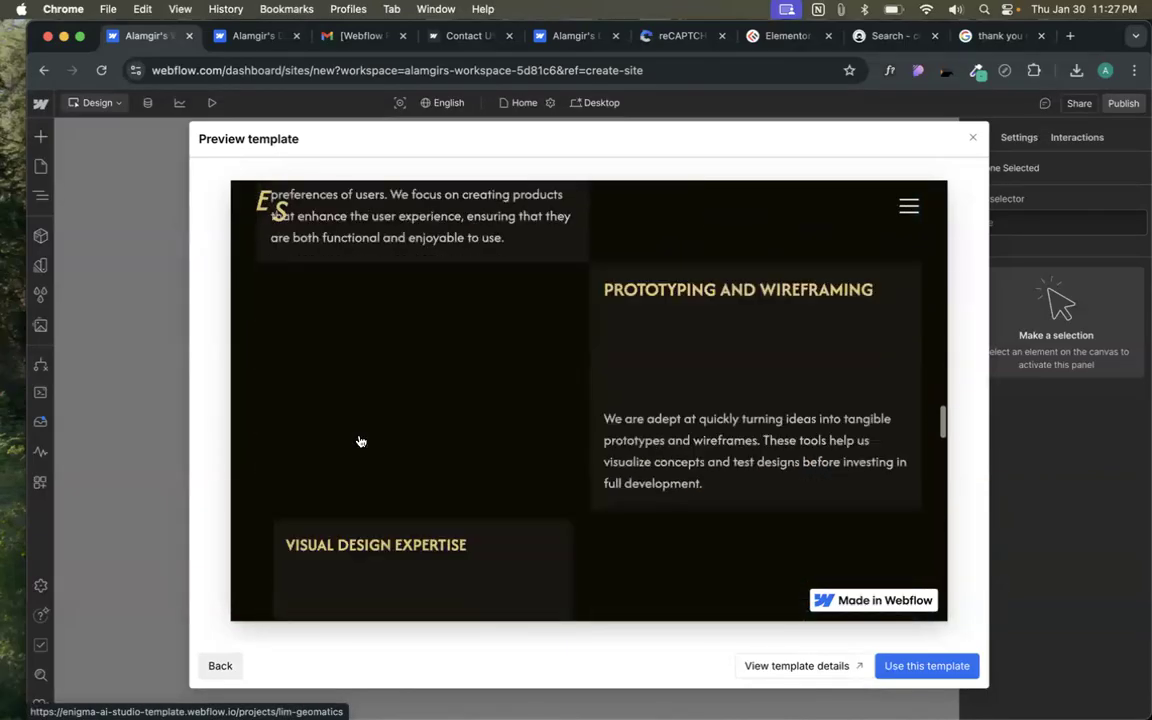
{"action": "scroll", "coordinate": [362, 453], "scroll_direction": "up", "scroll_amount": 5}
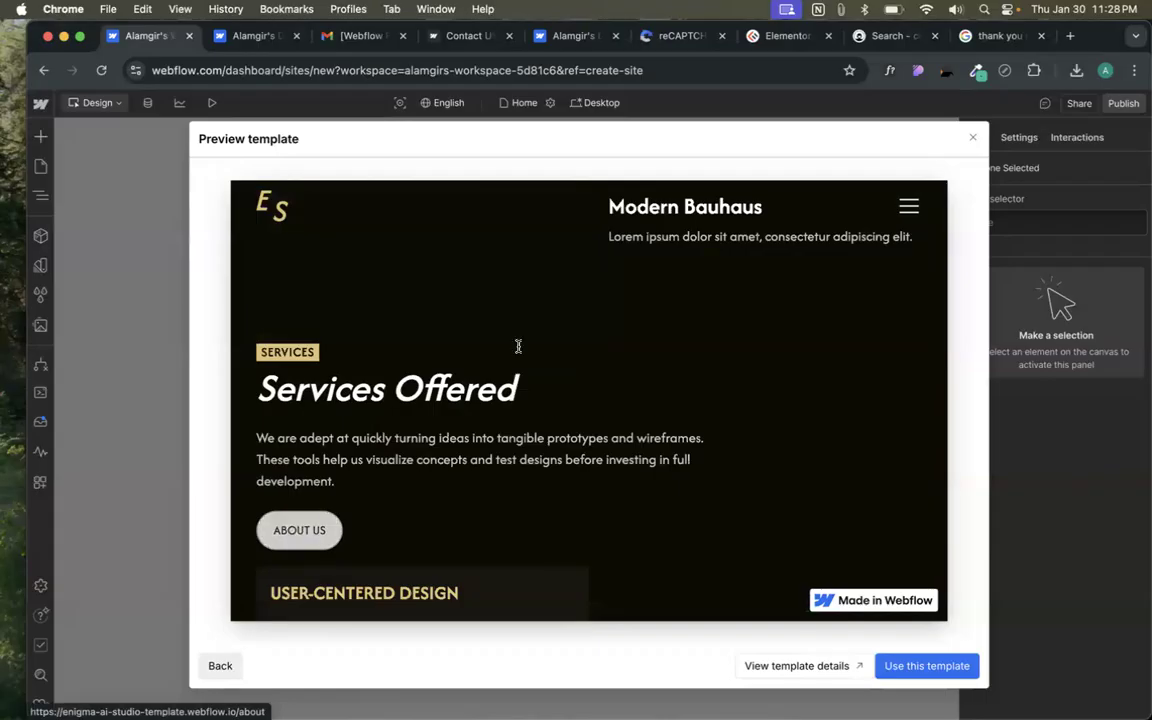
{"action": "left_click", "coordinate": [908, 206]}
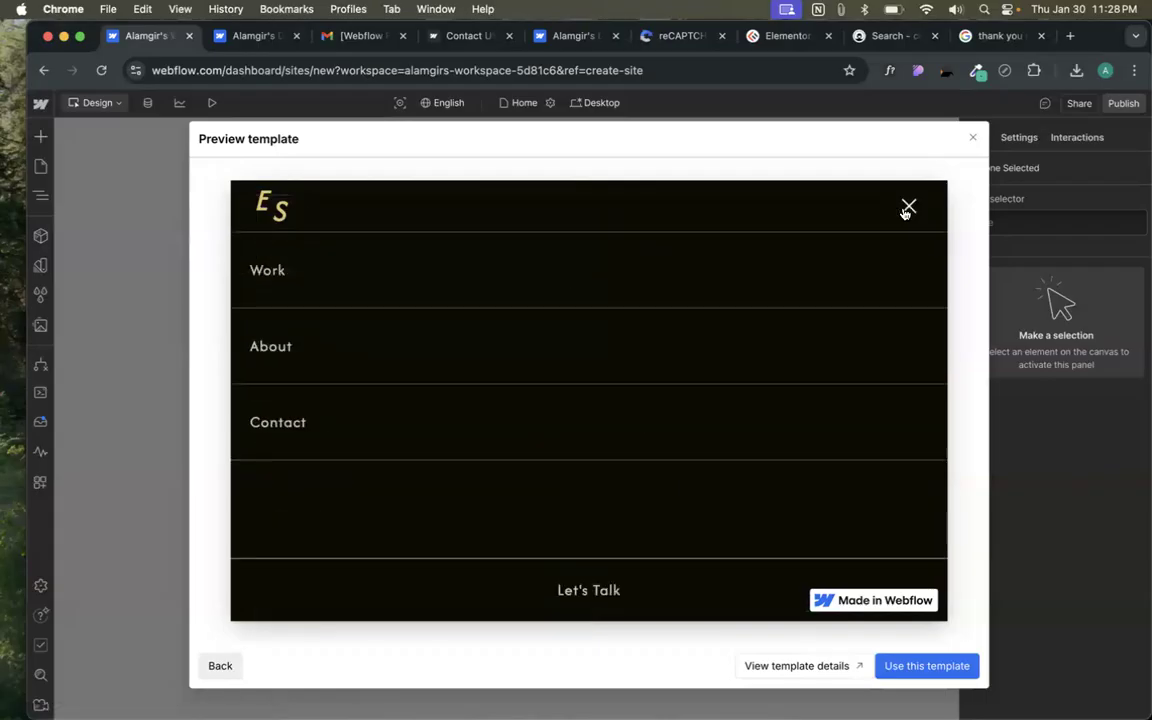
{"action": "left_click", "coordinate": [905, 211]}
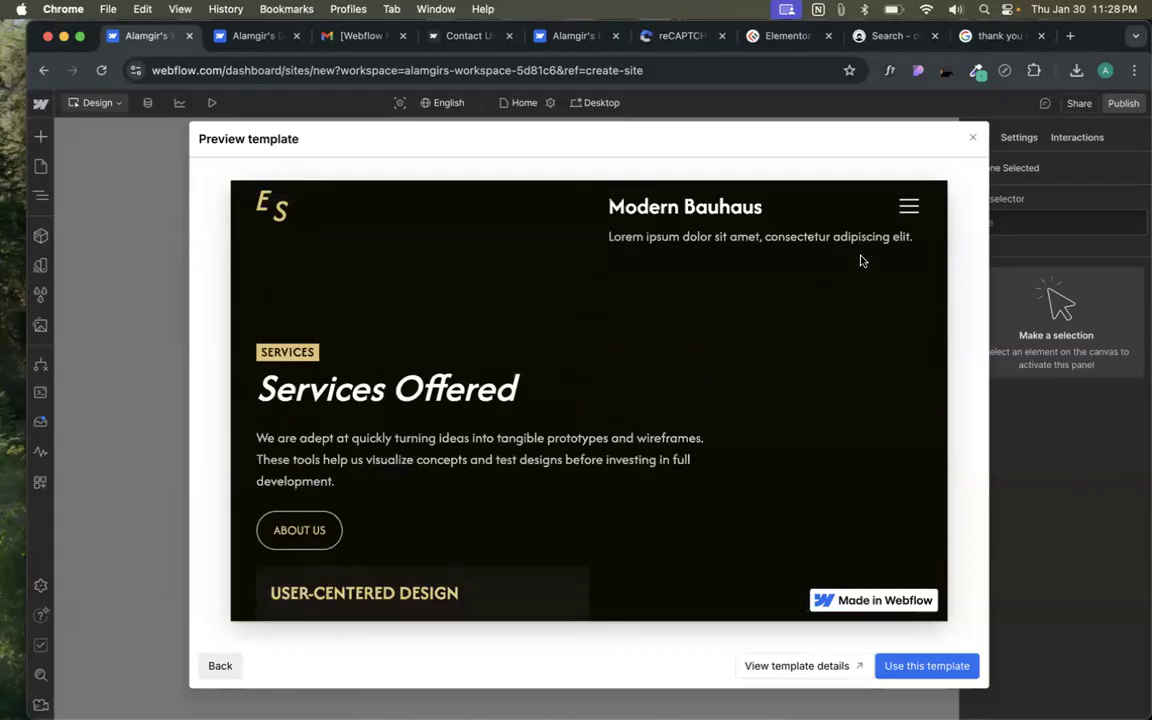
{"action": "left_click", "coordinate": [895, 203]}
{"action": "left_click", "coordinate": [895, 203]}
{"action": "scroll", "coordinate": [440, 485], "scroll_direction": "down", "scroll_amount": 6}
{"action": "scroll", "coordinate": [443, 486], "scroll_direction": "down", "scroll_amount": 10}
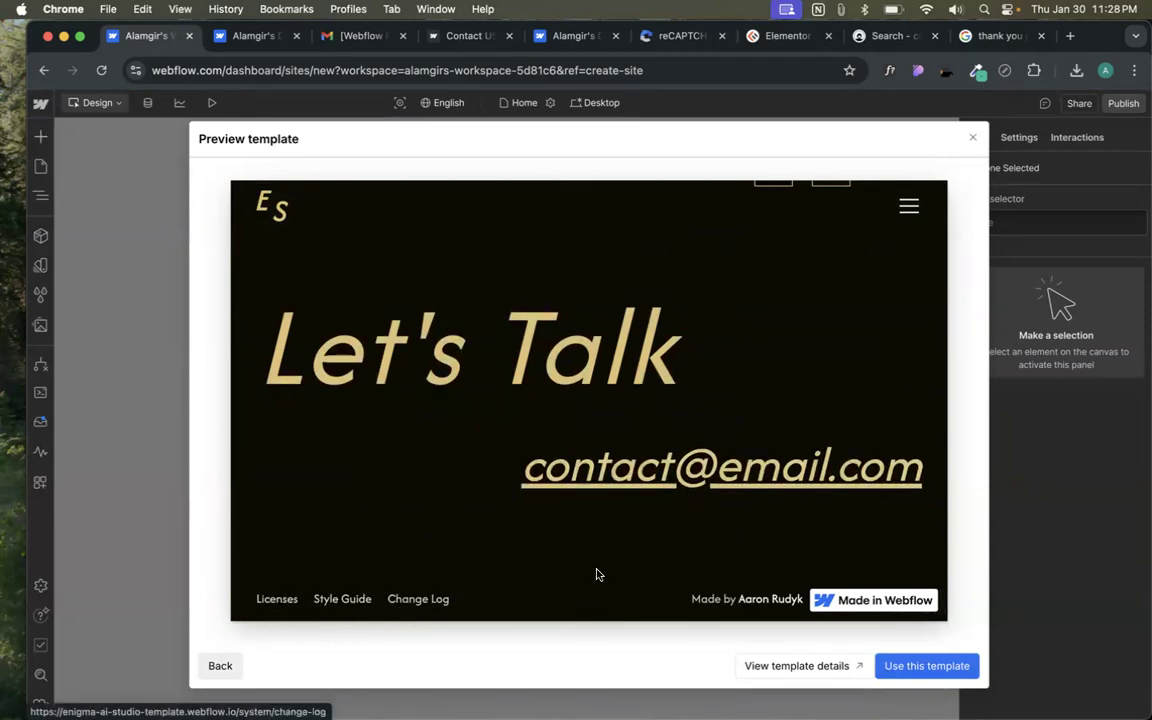
{"action": "scroll", "coordinate": [596, 574], "scroll_direction": "up", "scroll_amount": 10}
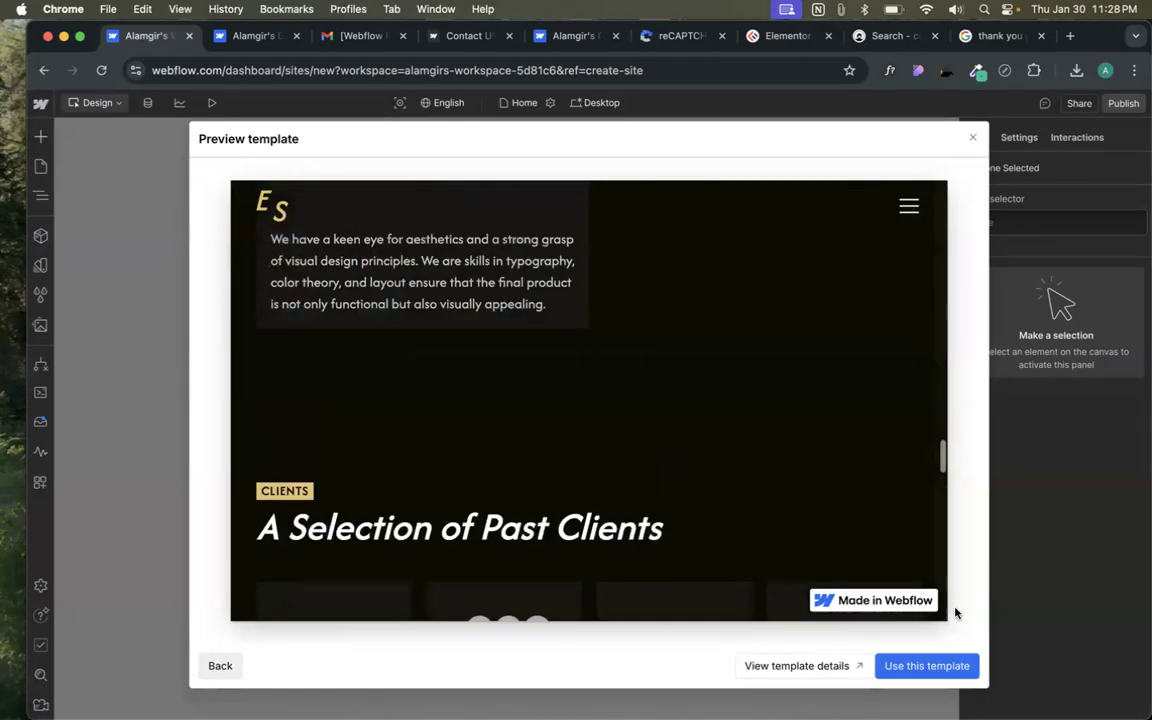
- Create a new site from the Enigma AI Studio template, keeping the suggested site name
{"action": "left_click", "coordinate": [918, 666]}
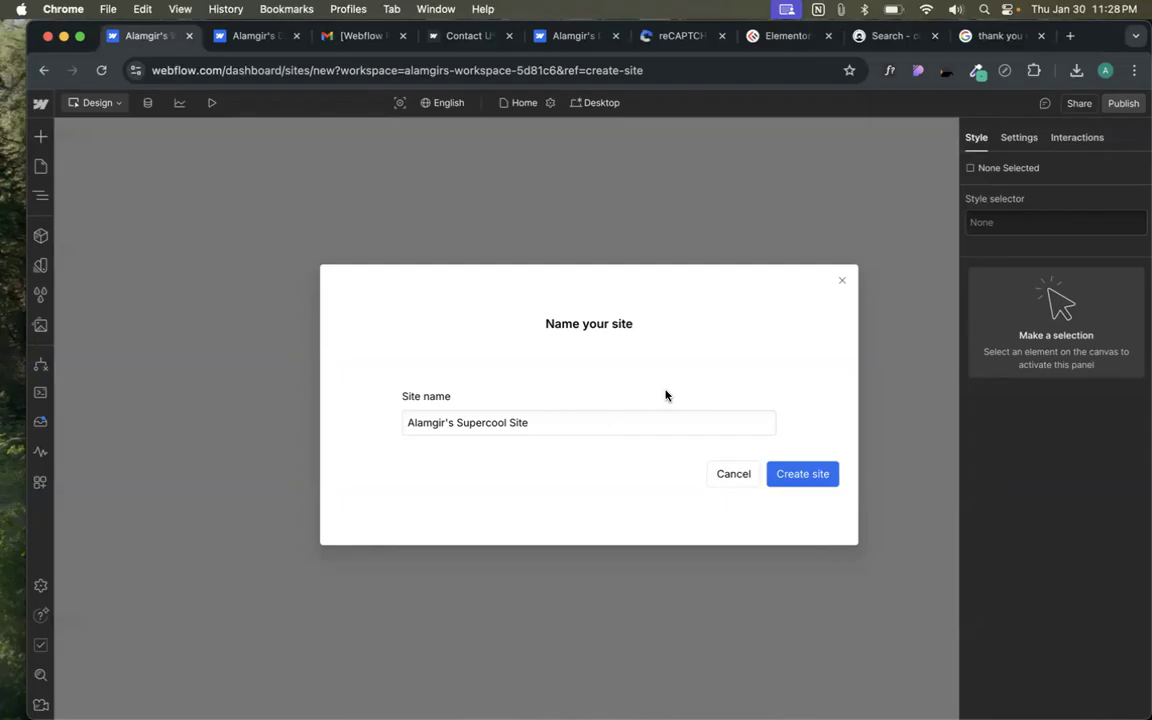
{"action": "left_click", "coordinate": [802, 476]}
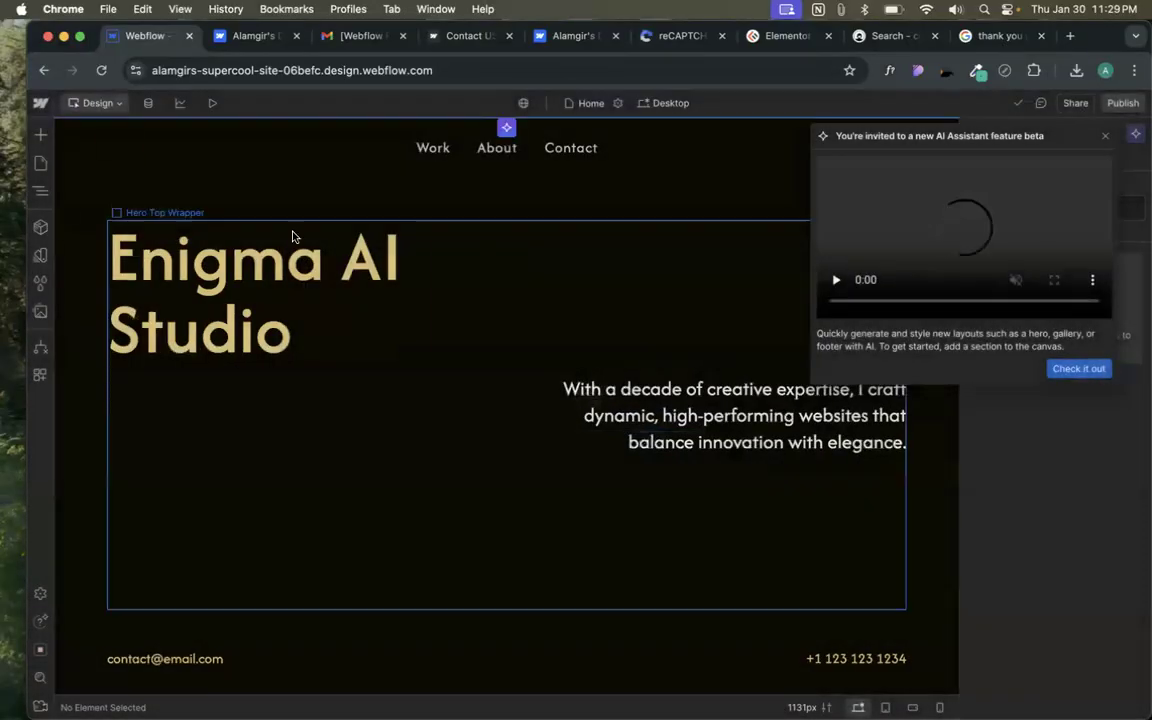
- Review the new site's element structure and page list, and dismiss the AI Assistant invitation
{"action": "left_click", "coordinate": [40, 192]}
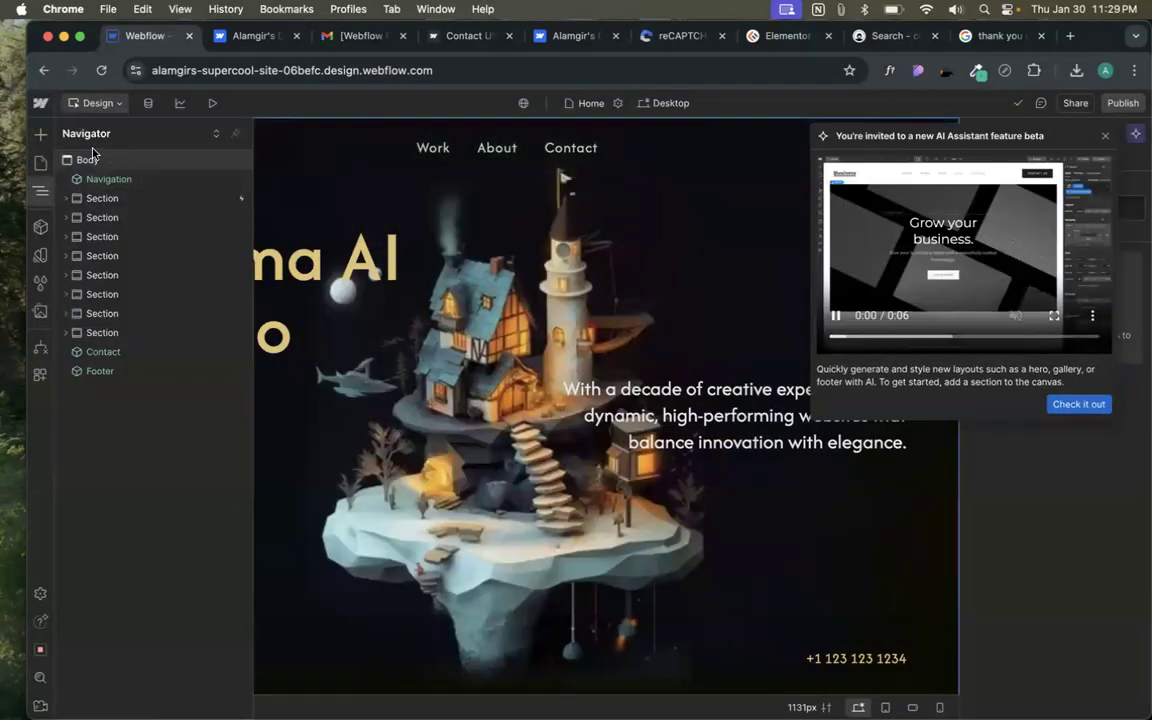
{"action": "left_click", "coordinate": [41, 163]}
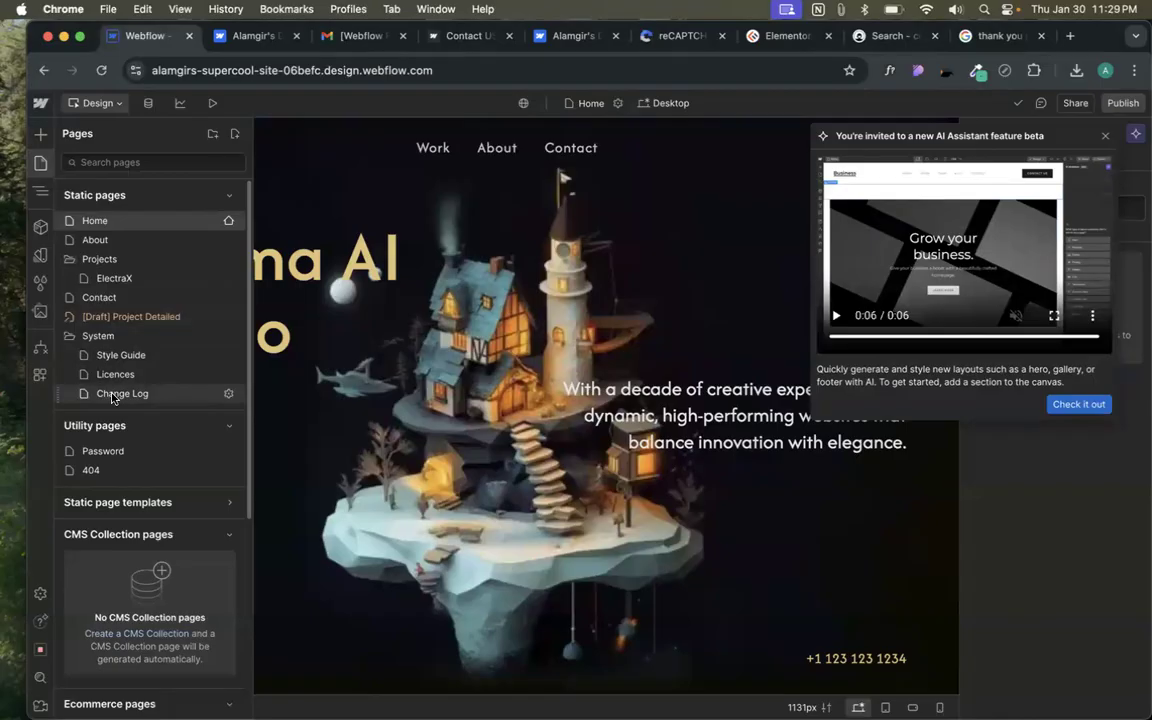
{"action": "left_click", "coordinate": [1105, 135]}
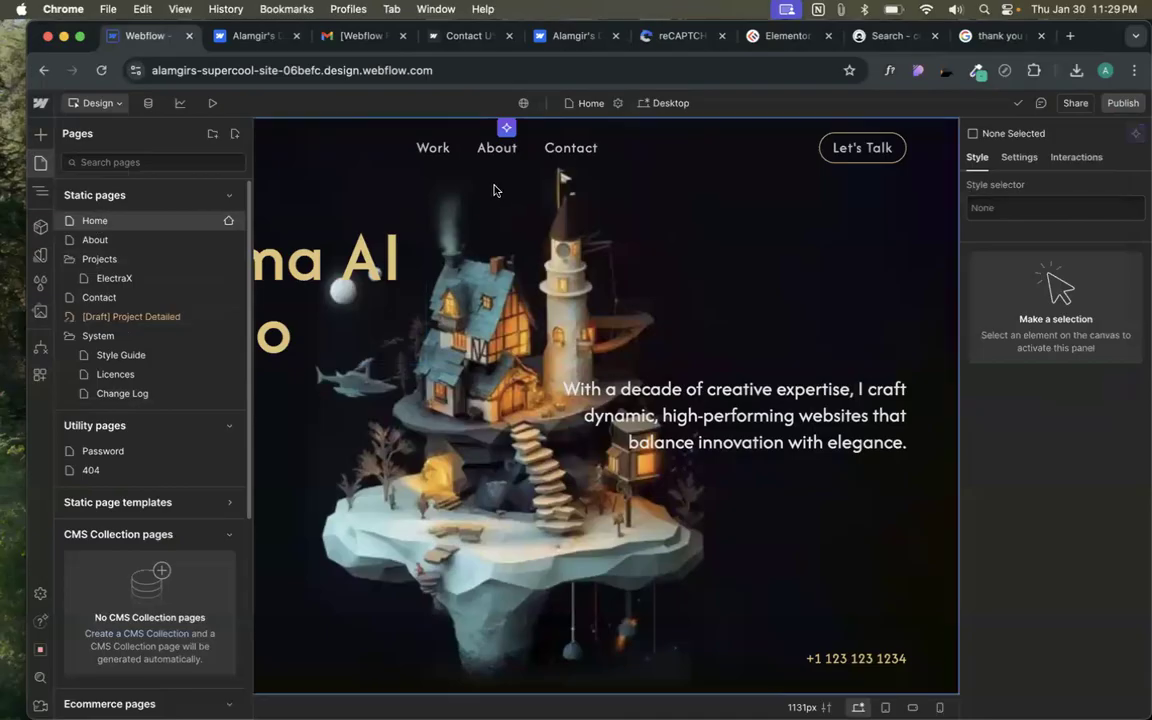
- Delete the Navigation, all sections, Contact and Footer from the Home page, leaving only the Body
{"action": "key", "text": "z"}
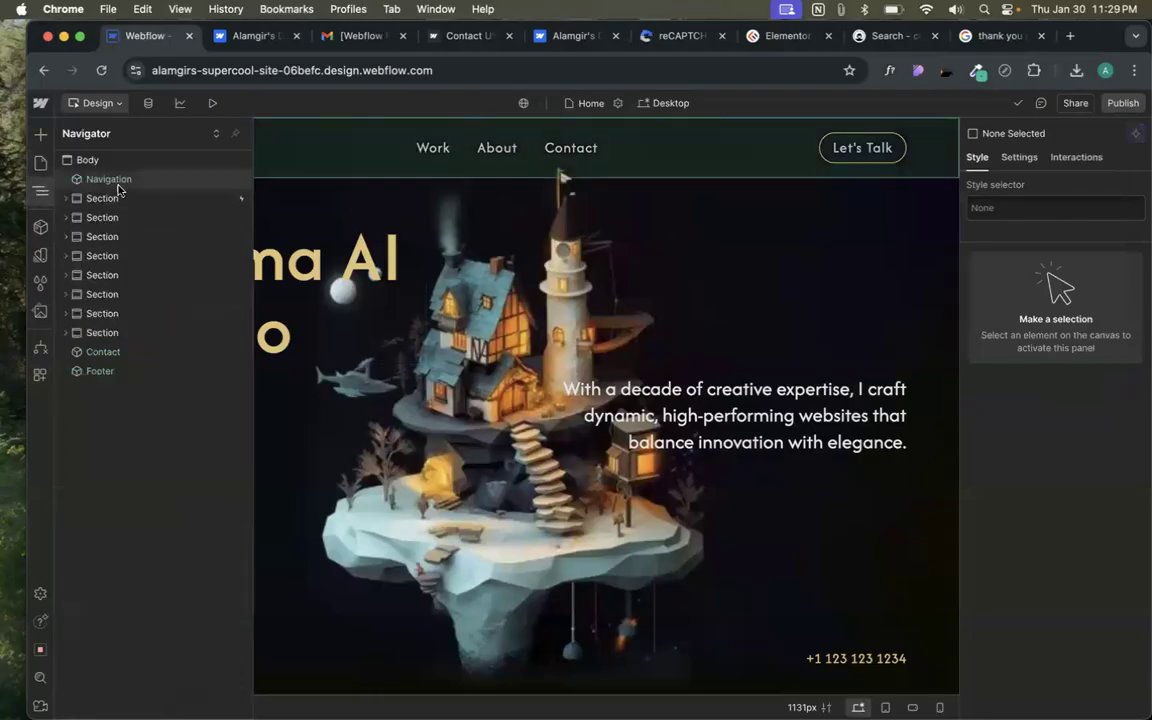
{"action": "left_click", "coordinate": [108, 179]}
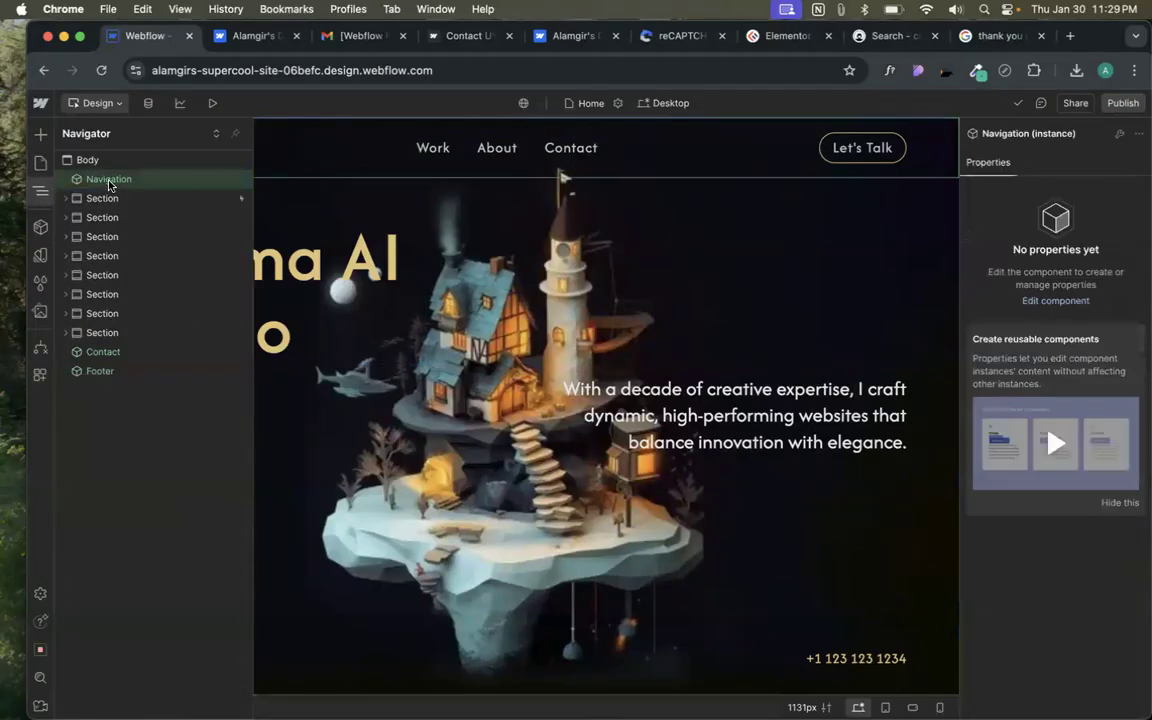
{"action": "key", "text": "BackSpace"}
{"action": "key", "text": "BackSpace"}
{"action": "key", "text": "BackSpace"}
{"action": "key", "text": "BackSpace"}
{"action": "key", "text": "BackSpace"}
{"action": "key", "text": "BackSpace"}
{"action": "key", "text": "BackSpace"}
{"action": "key", "text": "BackSpace"}
{"action": "key", "text": "BackSpace"}
{"action": "key", "text": "BackSpace"}
{"action": "key", "text": "BackSpace"}
{"action": "key", "text": "BackSpace"}
{"action": "key", "text": "BackSpace"}
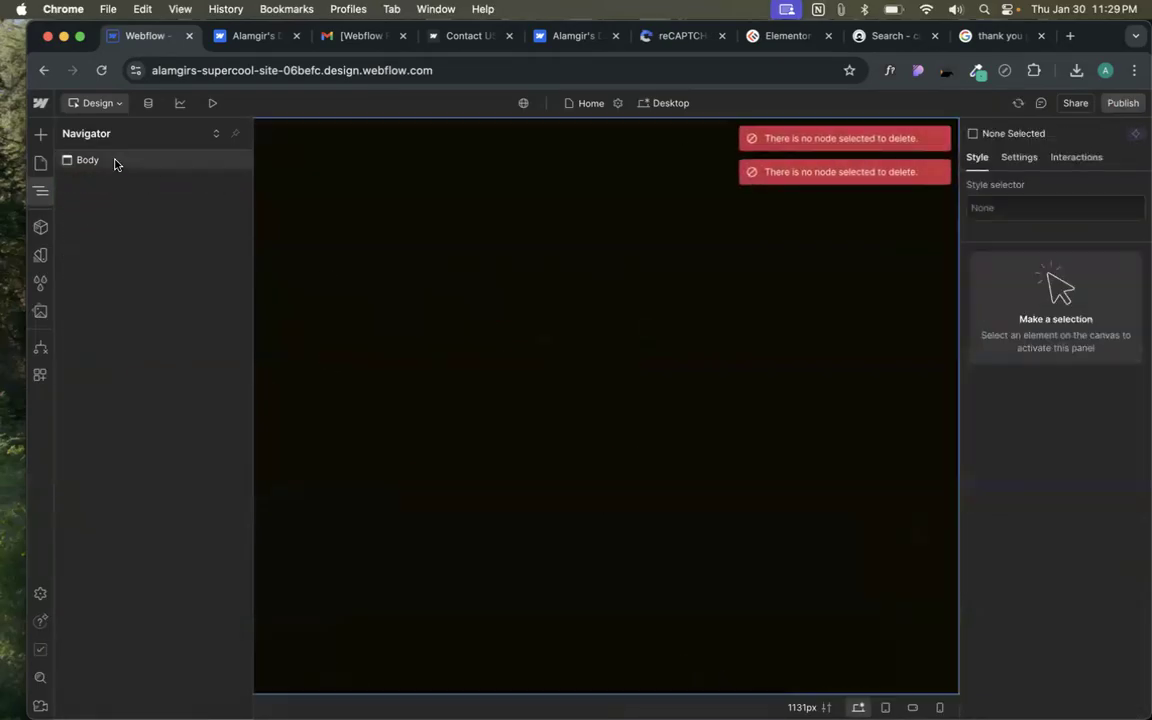
- Set the Home page Body's background colour to the White variable from the Base collection
{"action": "left_click", "coordinate": [112, 161]}
{"action": "scroll", "coordinate": [1058, 404], "scroll_direction": "down", "scroll_amount": 5}
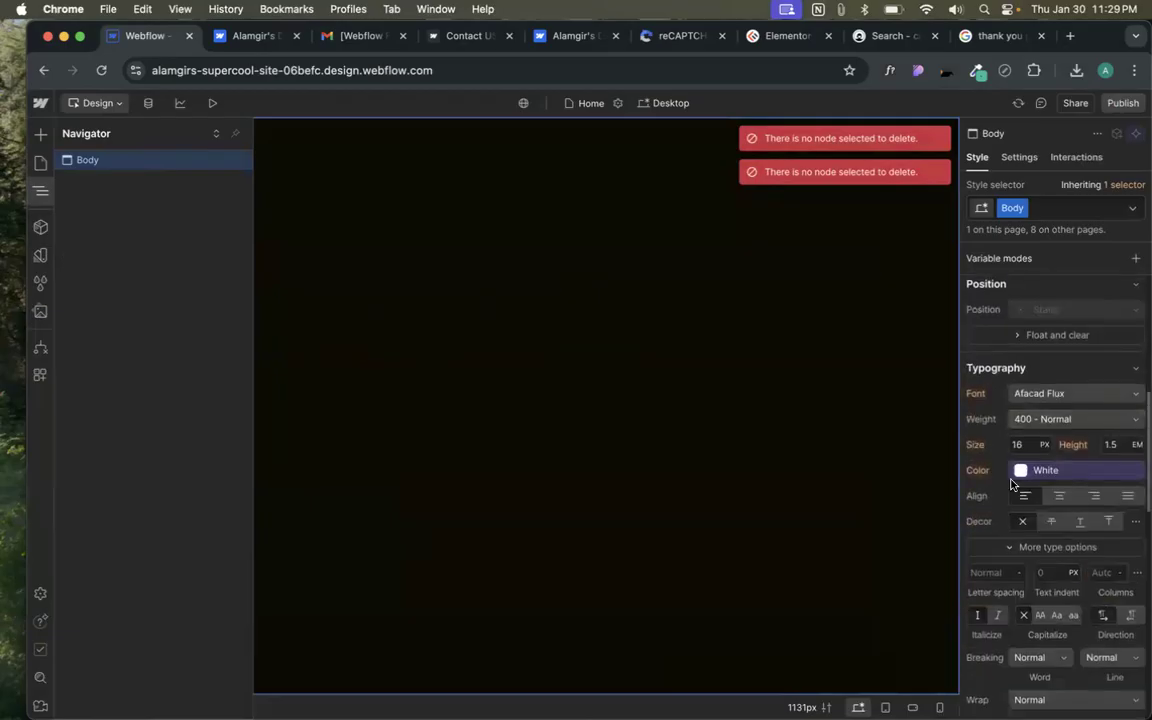
{"action": "scroll", "coordinate": [1120, 595], "scroll_direction": "down", "scroll_amount": 6}
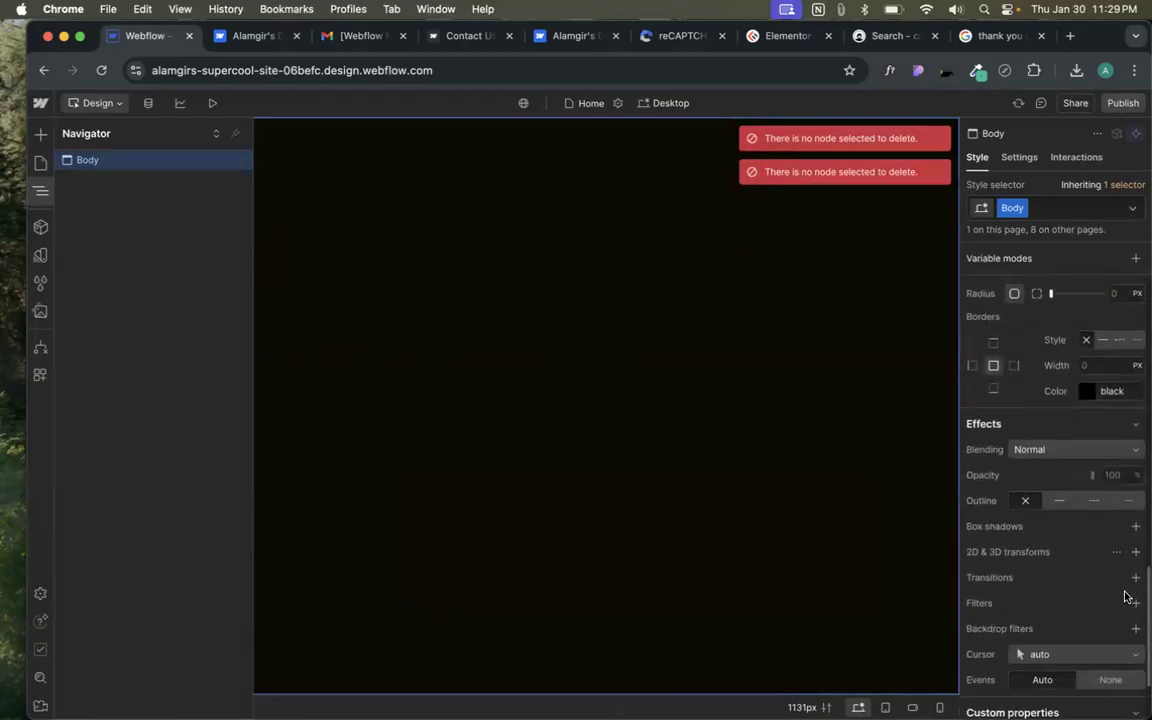
{"action": "left_click", "coordinate": [973, 479]}
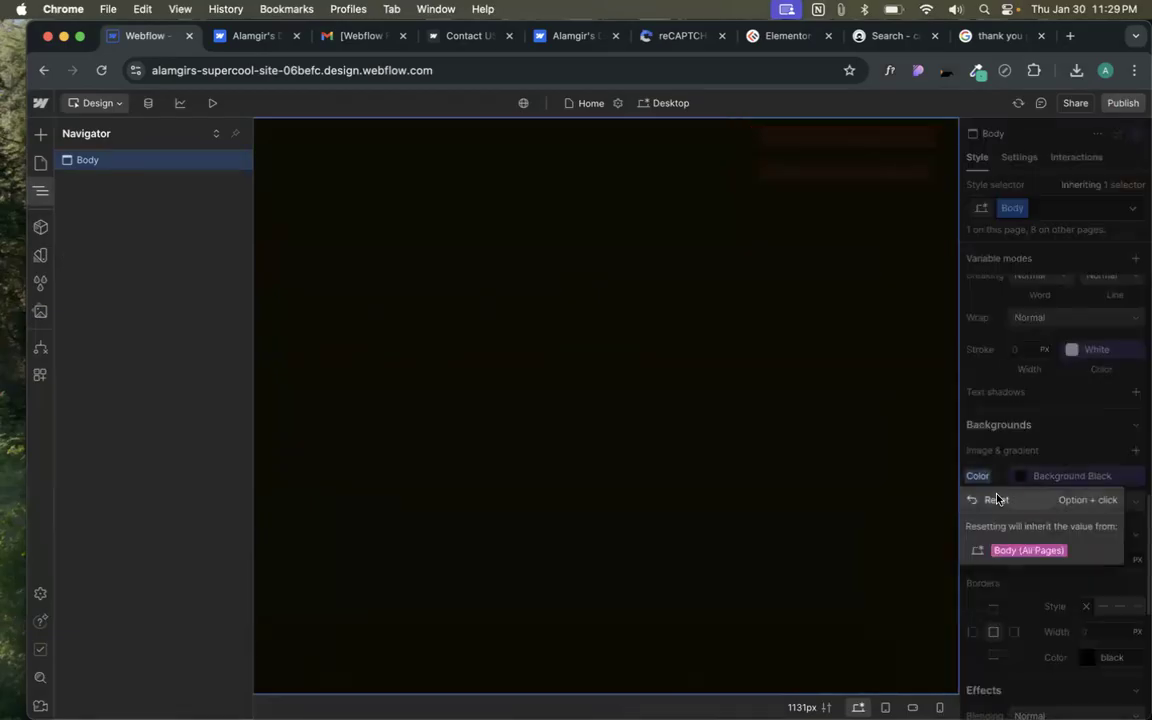
{"action": "left_click", "coordinate": [999, 501]}
{"action": "left_click", "coordinate": [1057, 477]}
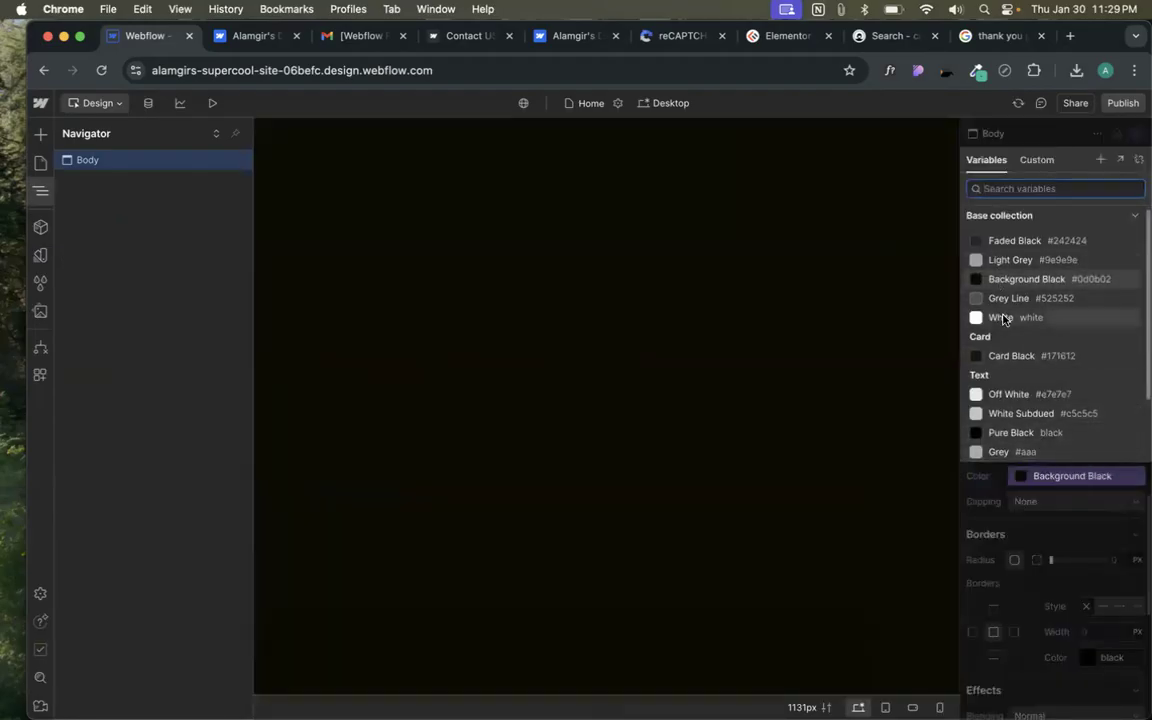
{"action": "left_click", "coordinate": [1000, 317]}
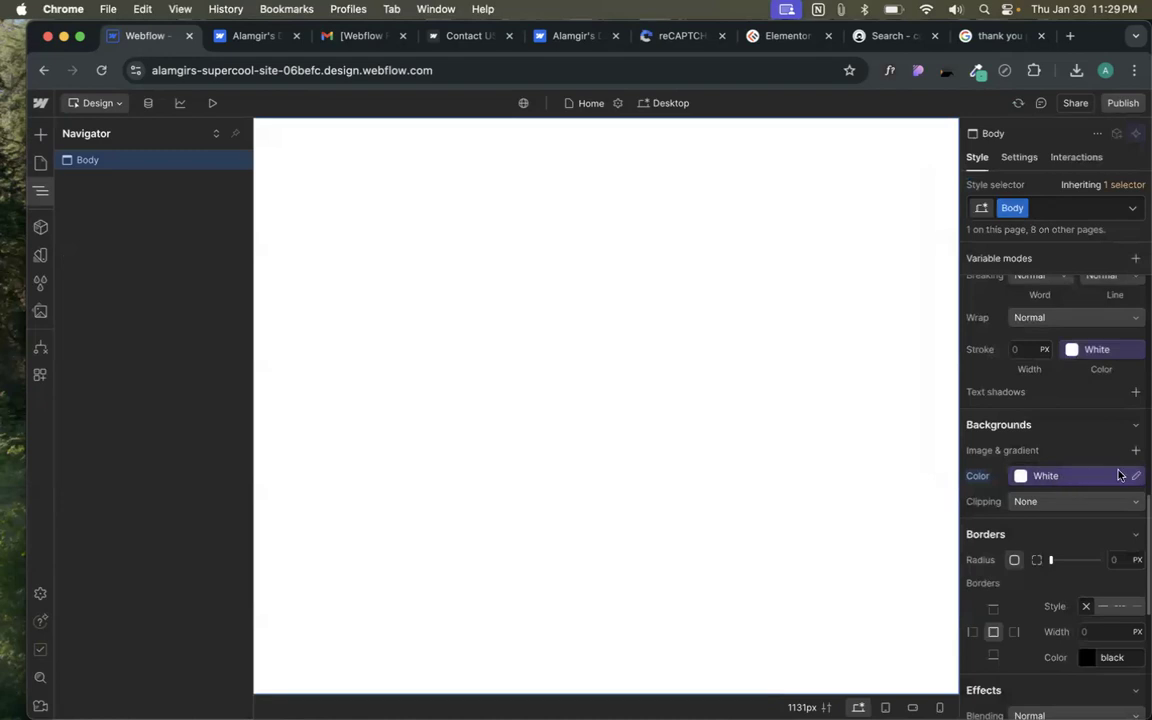
{"action": "left_click", "coordinate": [1072, 477]}
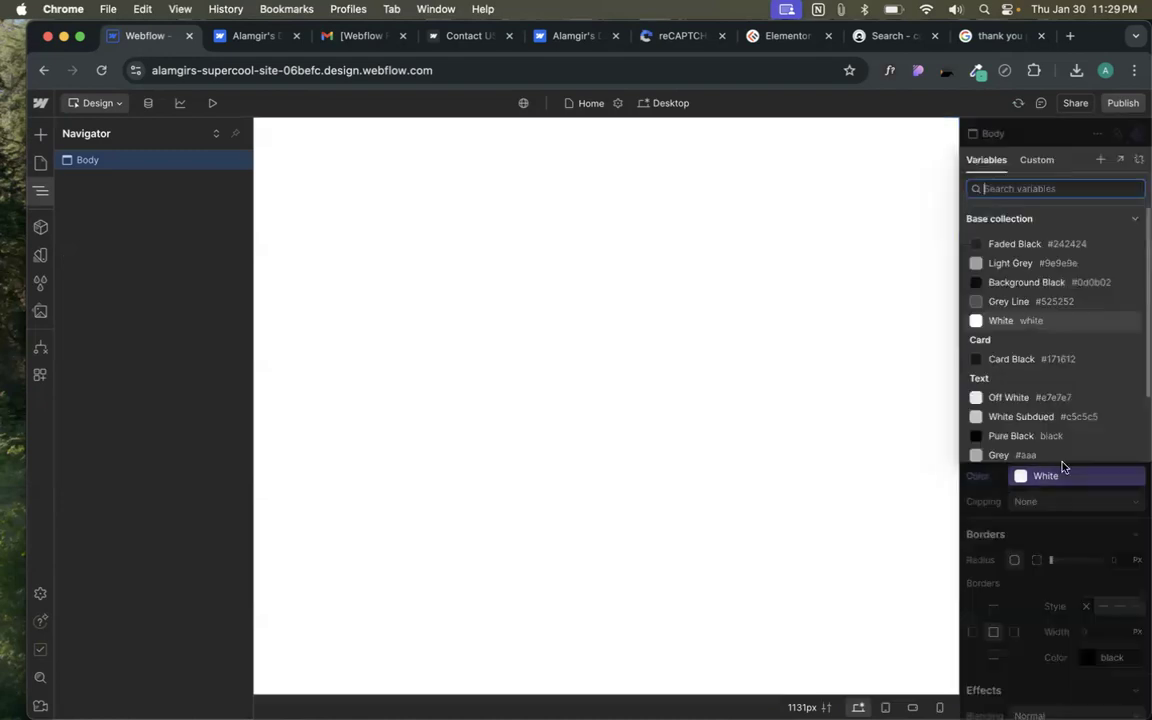
{"action": "scroll", "coordinate": [1008, 408], "scroll_direction": "down", "scroll_amount": 2}
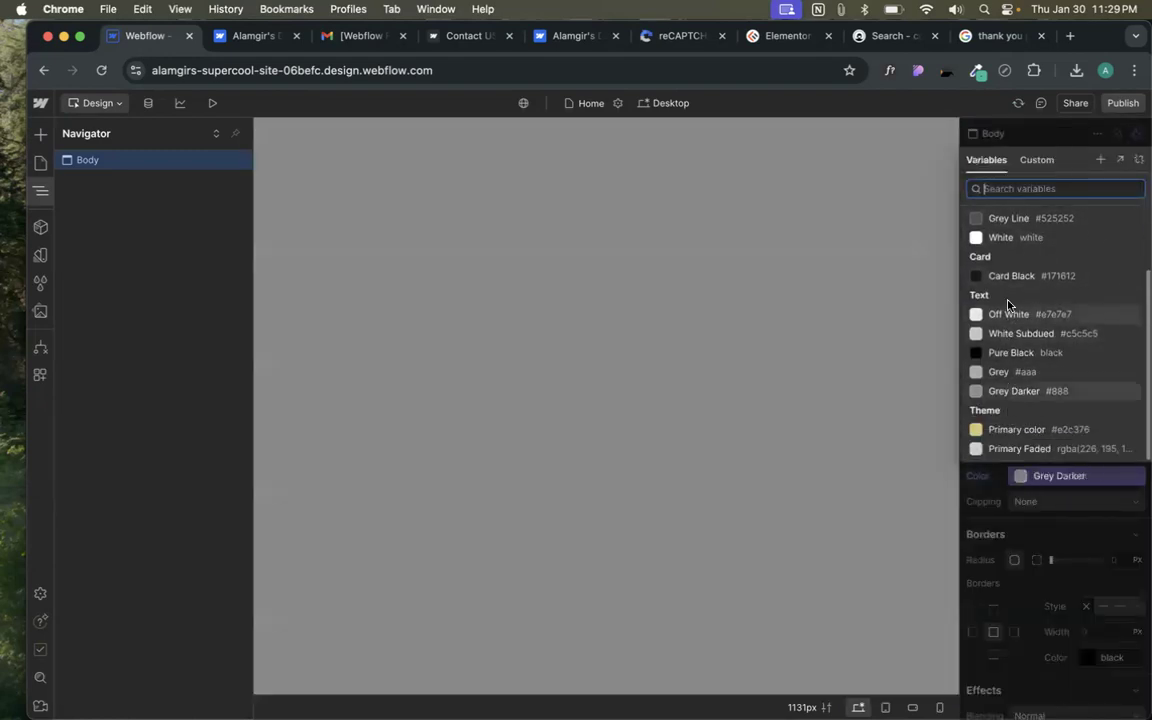
{"action": "left_click", "coordinate": [969, 511]}
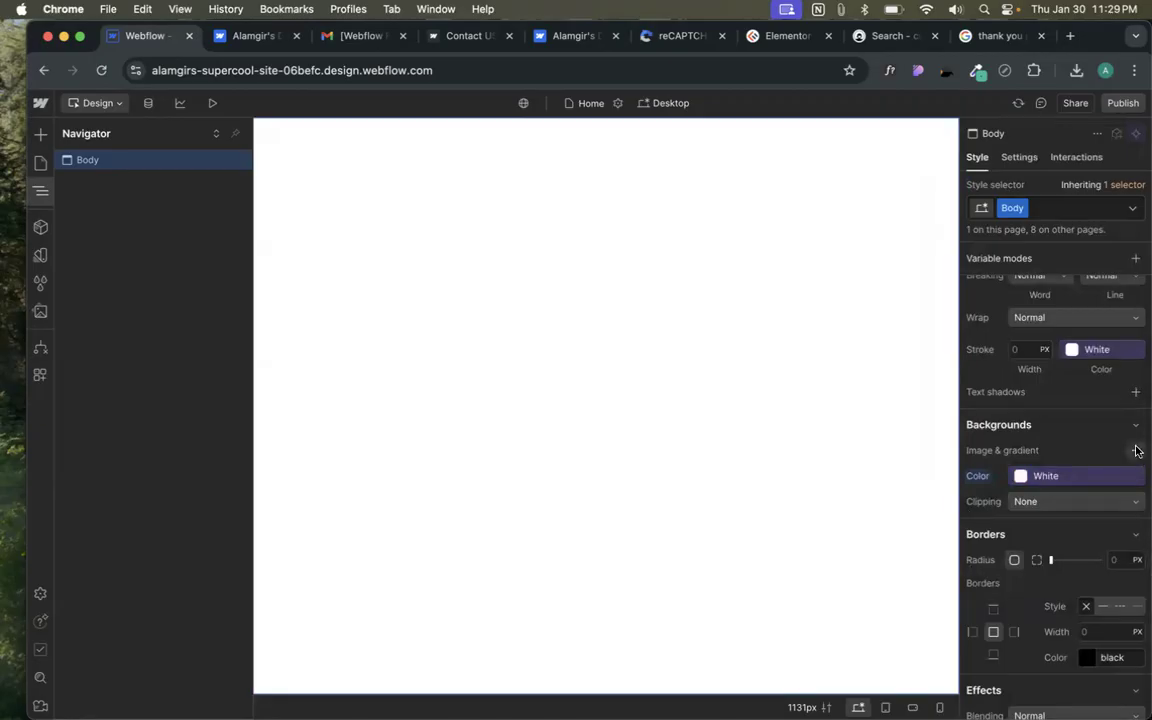
- Add a placeholder image layer to the Body's background and look over its image settings
{"action": "left_click", "coordinate": [1136, 451]}
{"action": "left_click", "coordinate": [1048, 532]}
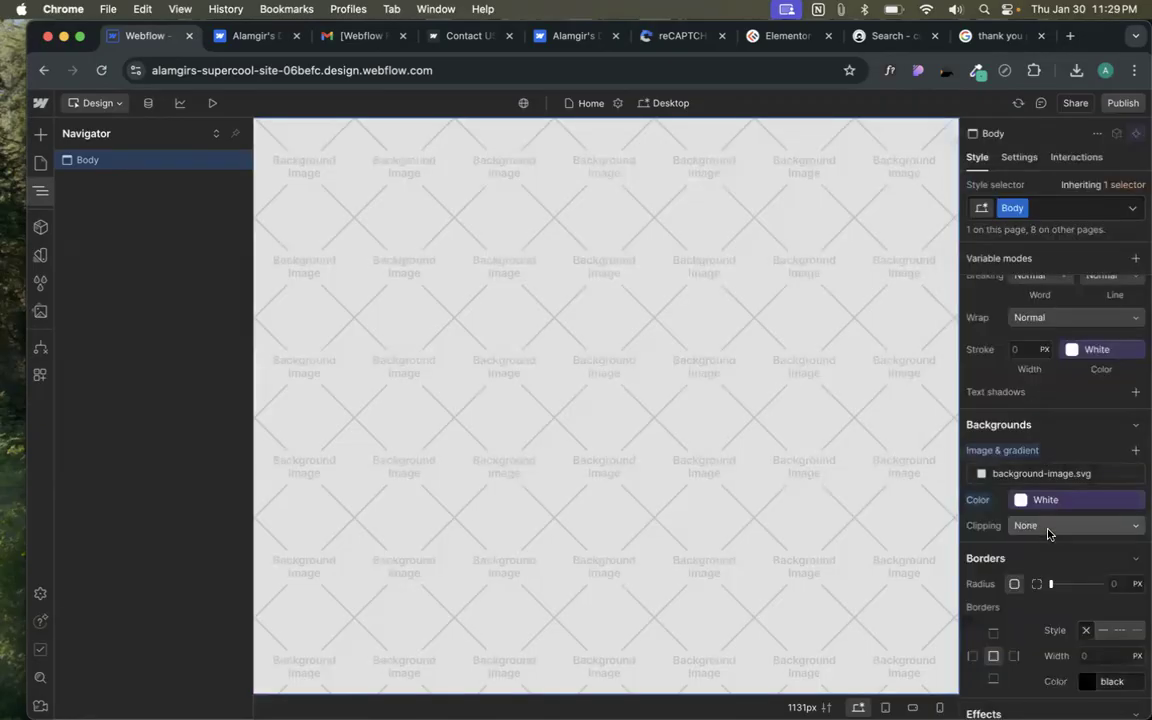
{"action": "left_click", "coordinate": [1037, 479]}
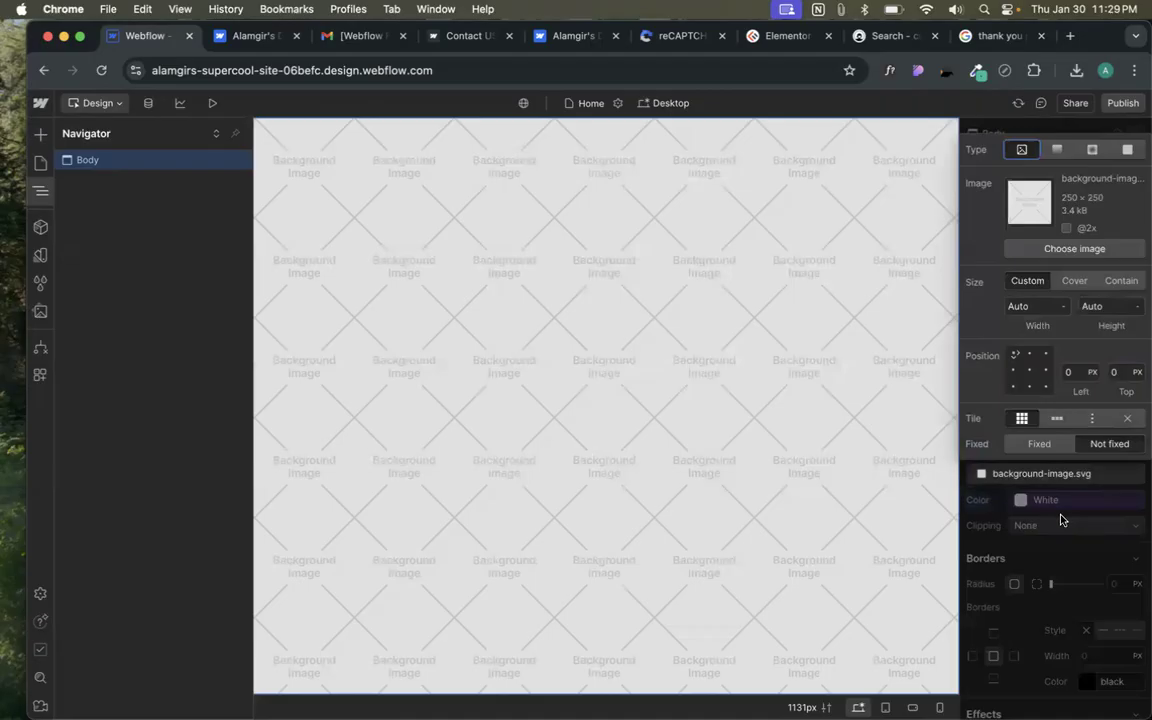
{"action": "left_click", "coordinate": [1061, 519]}
{"action": "left_click", "coordinate": [1044, 503]}
{"action": "left_click", "coordinate": [1026, 306]}
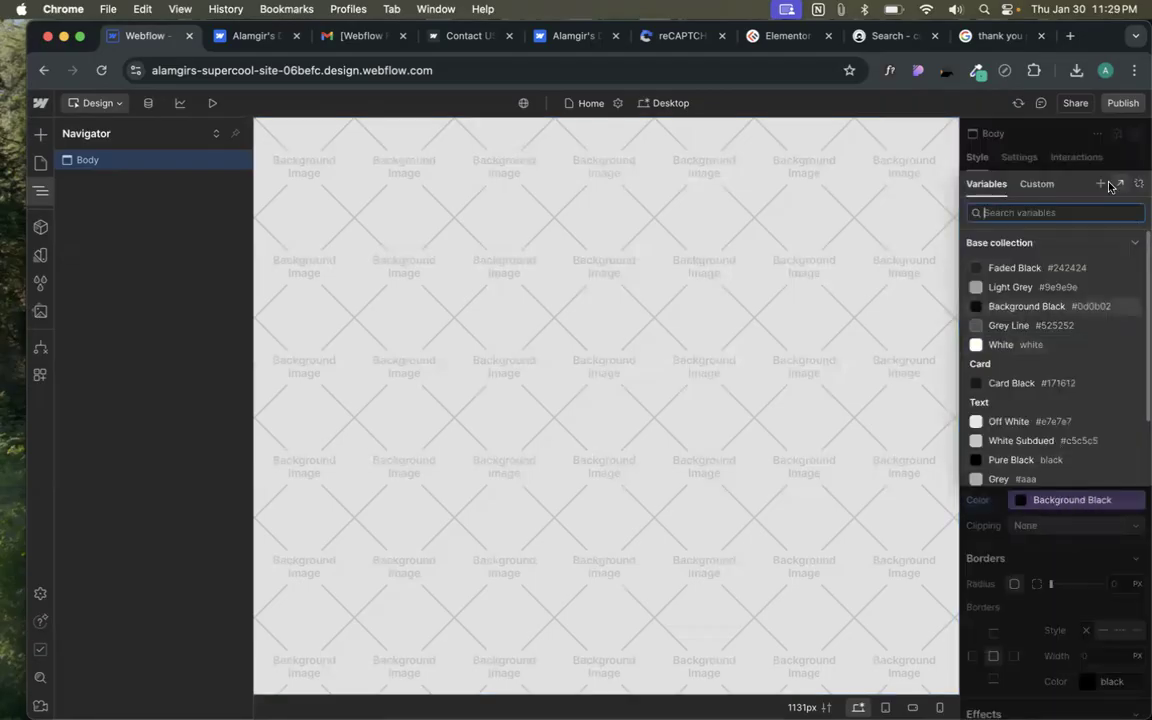
{"action": "left_click", "coordinate": [1101, 184]}
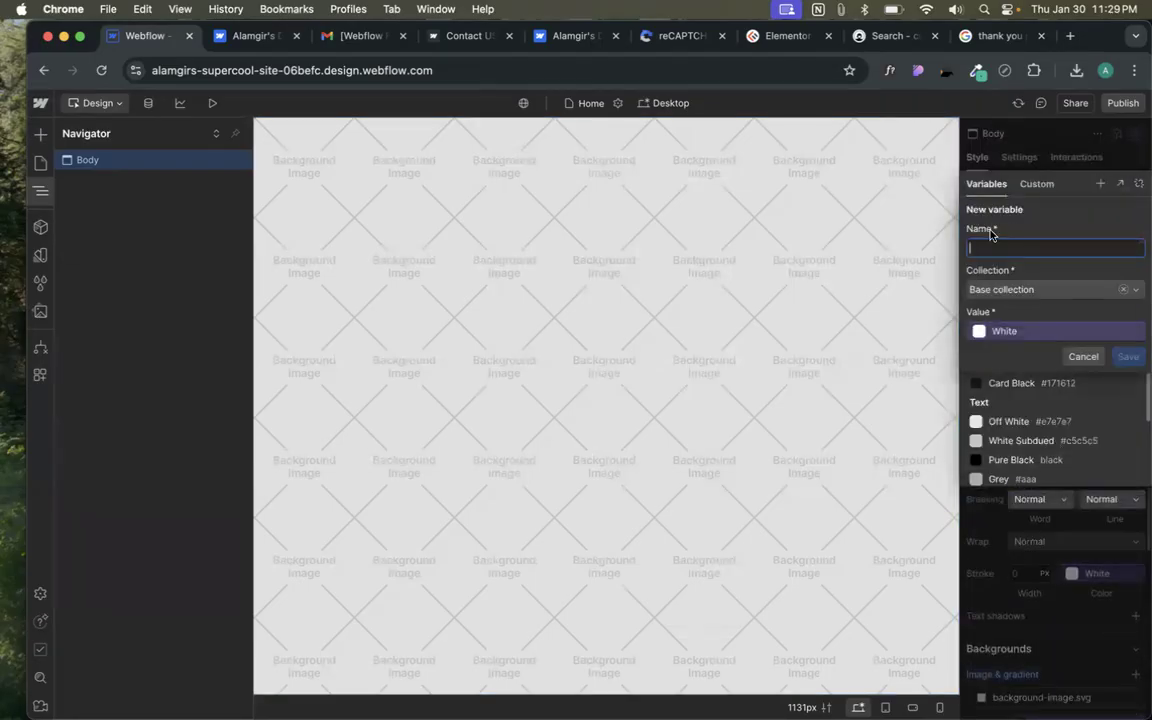
{"action": "left_click", "coordinate": [1045, 582]}
{"action": "left_click", "coordinate": [995, 525]}
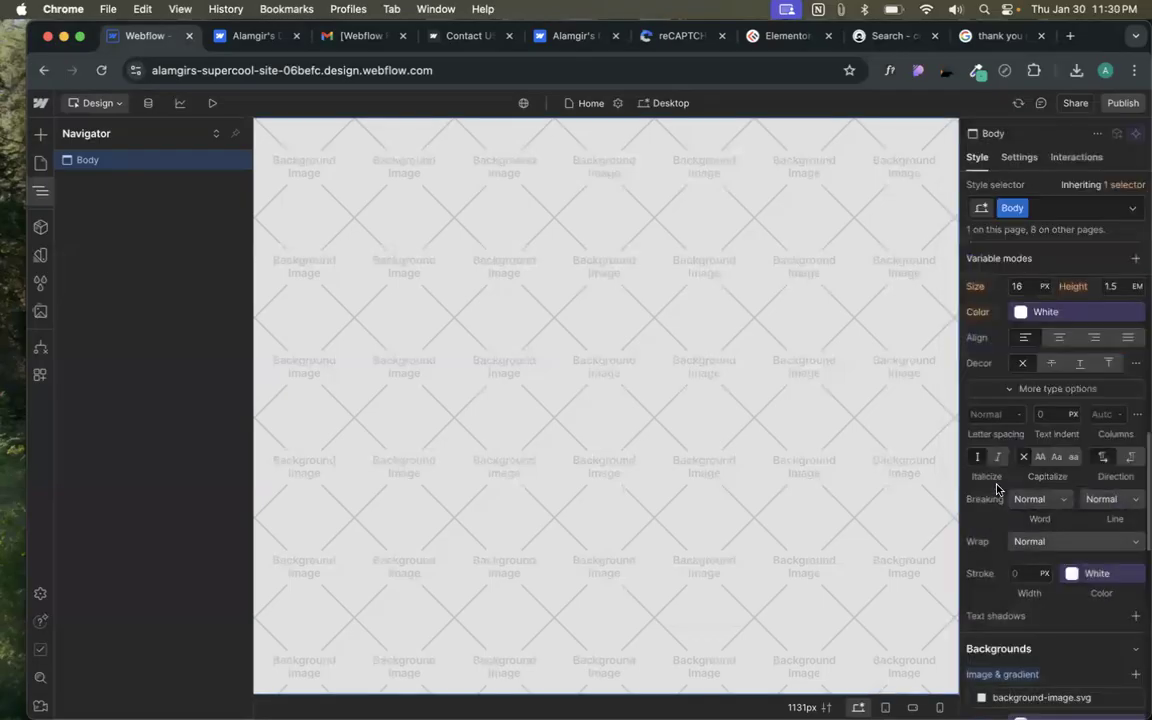
- Reset the Body's image and gradient background, leaving only the background colour
{"action": "scroll", "coordinate": [996, 597], "scroll_direction": "down", "scroll_amount": 2}
{"action": "left_click", "coordinate": [995, 578]}
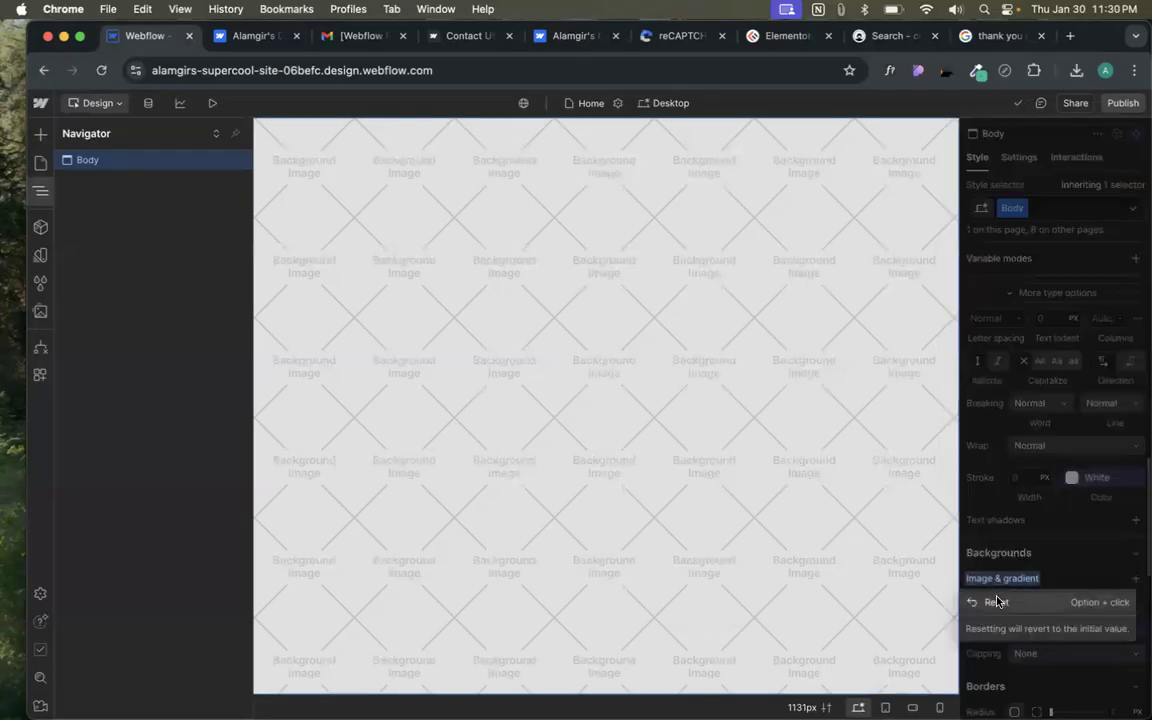
{"action": "left_click", "coordinate": [996, 601]}
{"action": "scroll", "coordinate": [982, 513], "scroll_direction": "down", "scroll_amount": 2}
{"action": "left_click", "coordinate": [978, 498]}
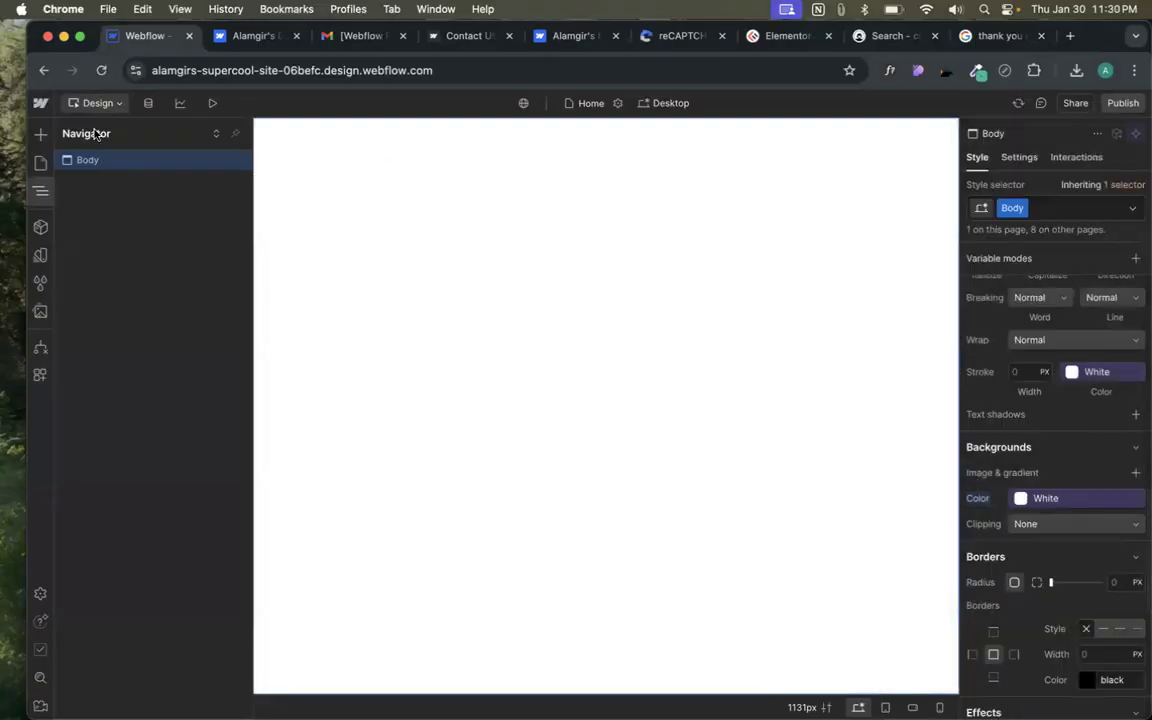
- Review the About page's name, slug and SEO title tag, save its settings, and return to the Home page
{"action": "left_click", "coordinate": [41, 158]}
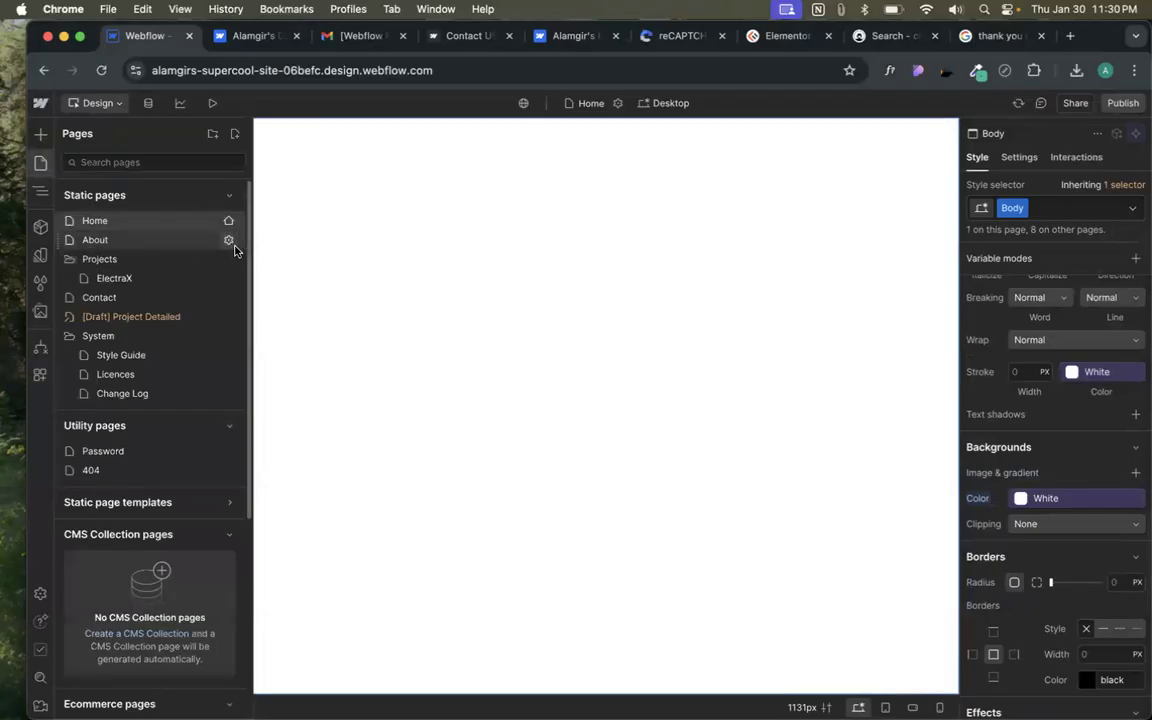
{"action": "left_click", "coordinate": [229, 241]}
{"action": "double_click", "coordinate": [279, 217]}
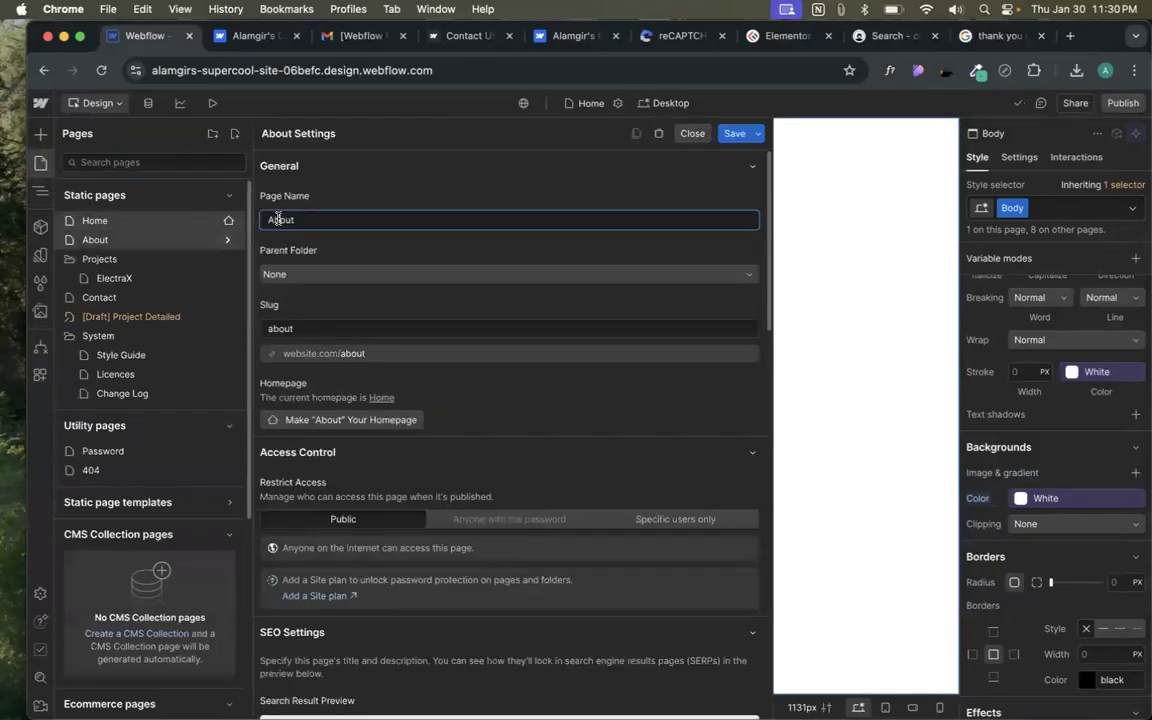
{"action": "left_click", "coordinate": [272, 328]}
{"action": "double_click", "coordinate": [272, 328]}
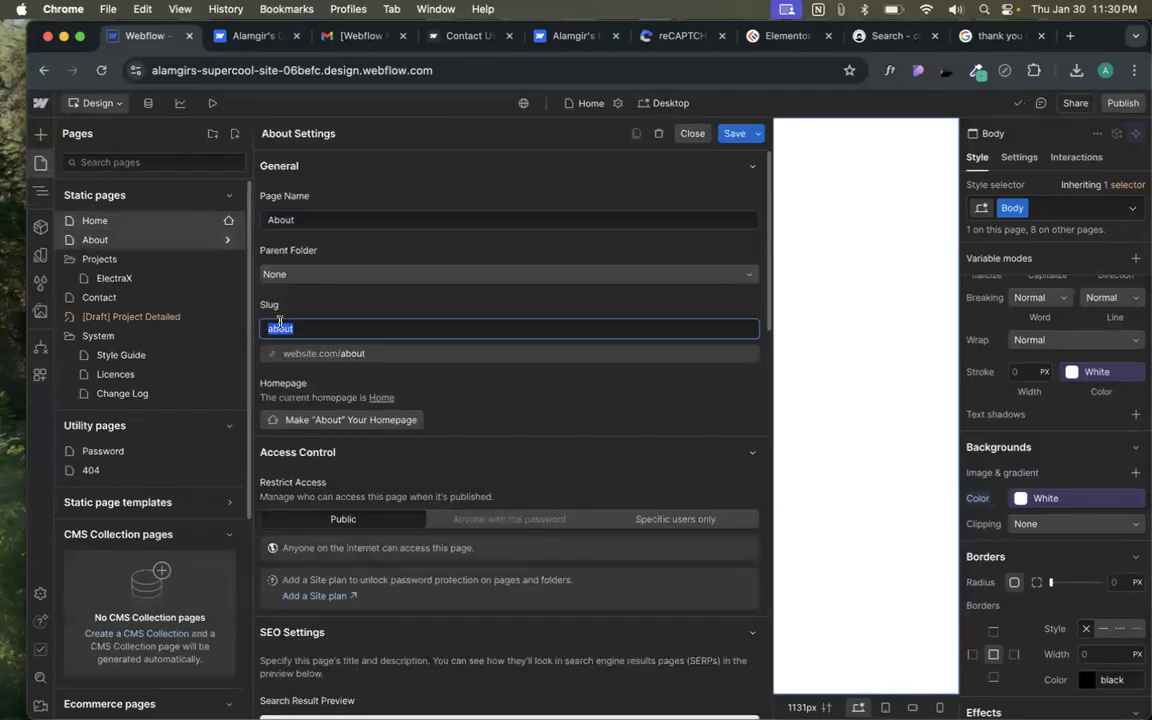
{"action": "scroll", "coordinate": [284, 340], "scroll_direction": "down", "scroll_amount": 5}
{"action": "scroll", "coordinate": [288, 380], "scroll_direction": "down", "scroll_amount": 3}
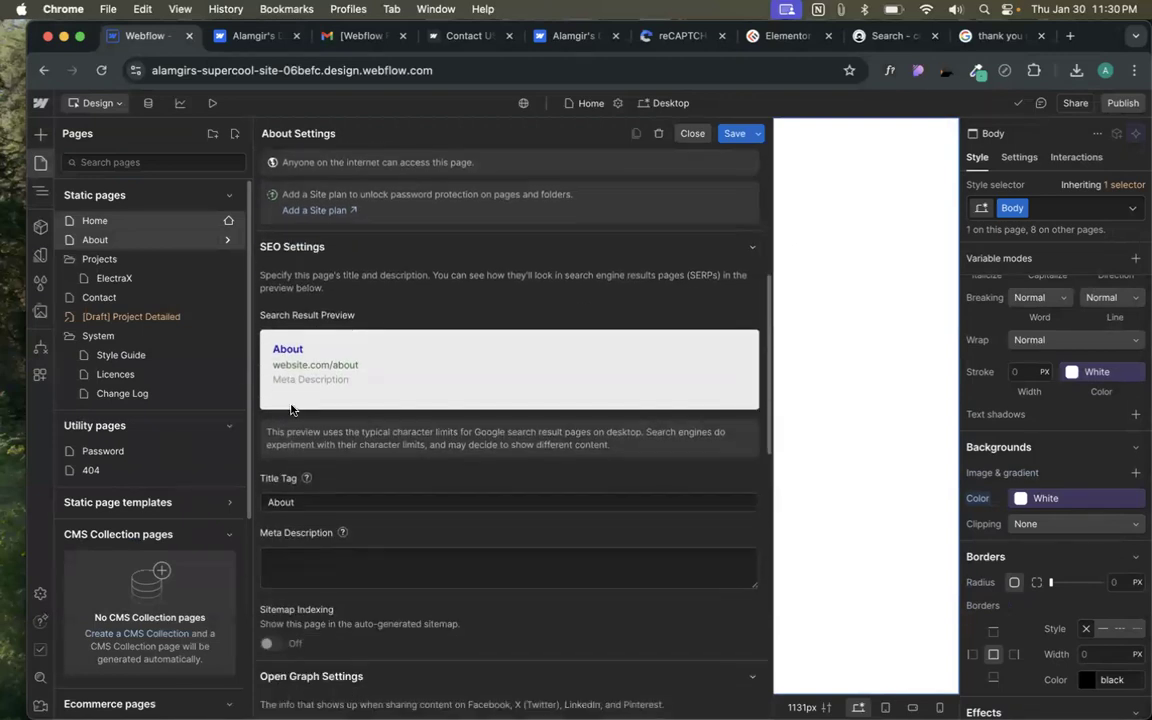
{"action": "double_click", "coordinate": [271, 502]}
{"action": "scroll", "coordinate": [348, 493], "scroll_direction": "up", "scroll_amount": 8}
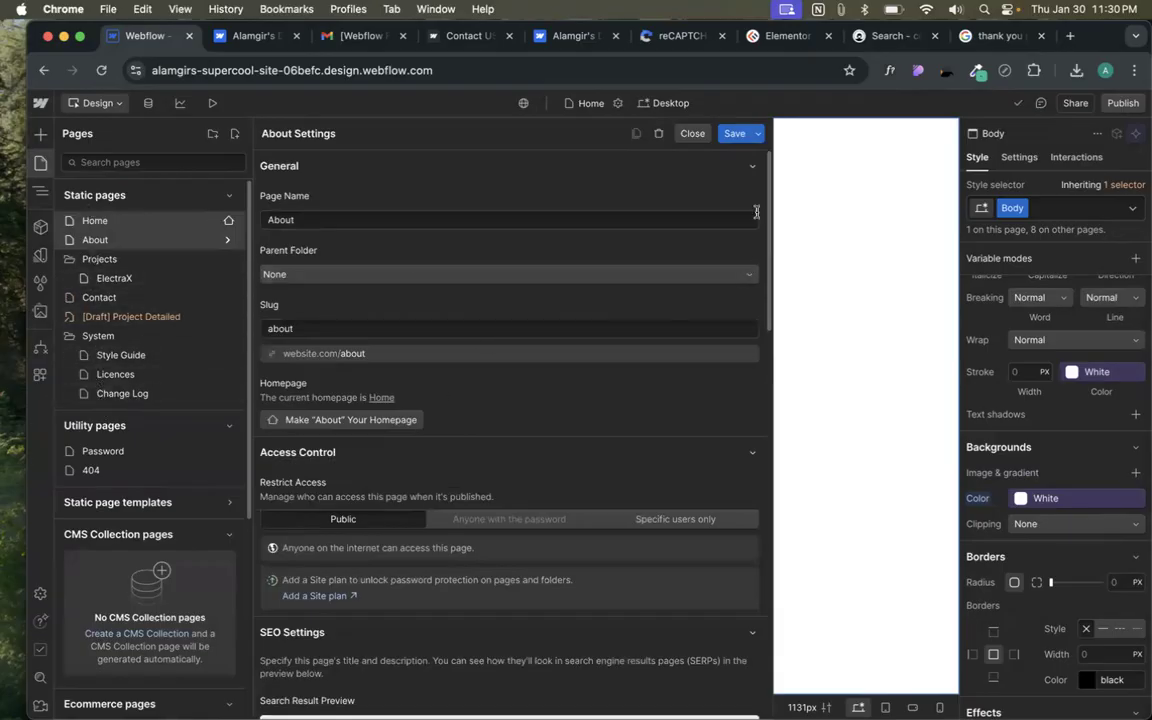
{"action": "left_click", "coordinate": [736, 134]}
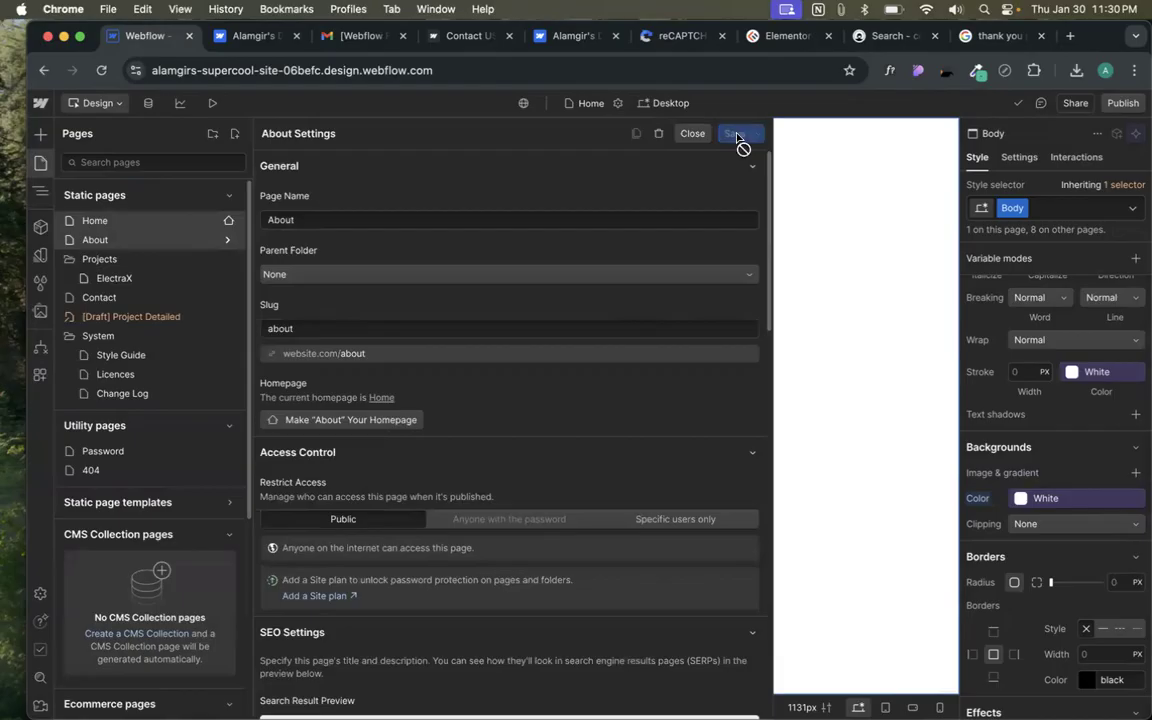
{"action": "left_click", "coordinate": [90, 226]}
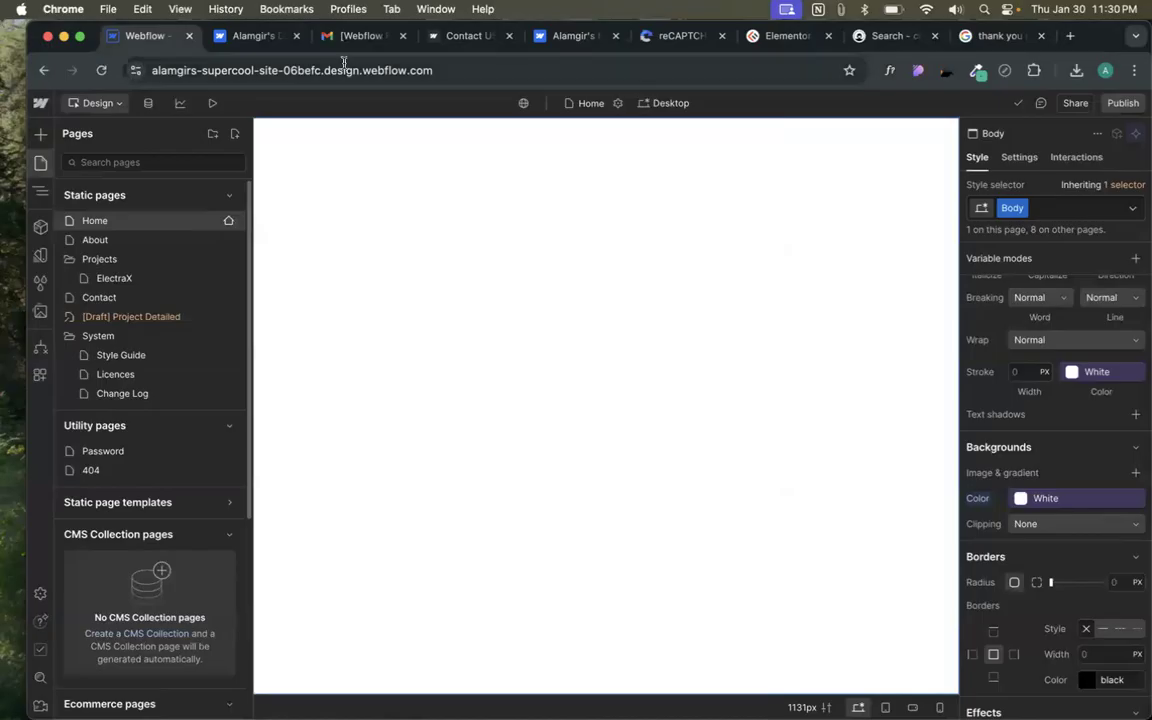
- Go to the dashboard's list of all sites and open the general settings of the Supercool Site
{"action": "left_click", "coordinate": [248, 35]}
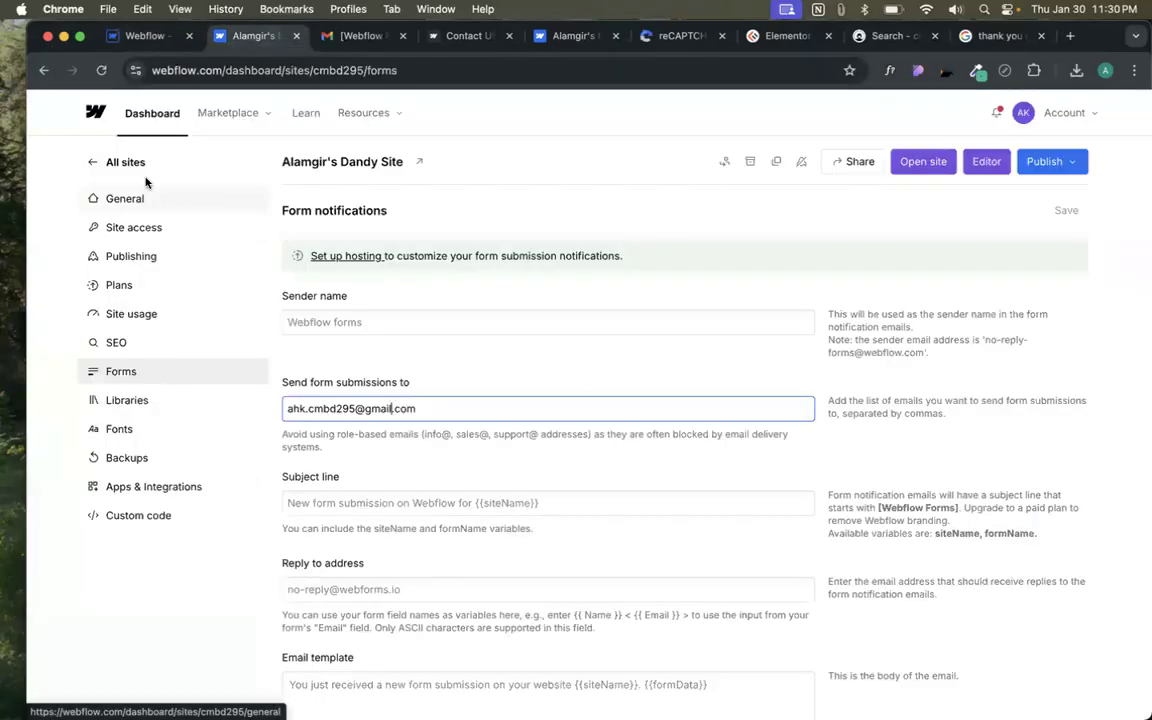
{"action": "left_click", "coordinate": [93, 163]}
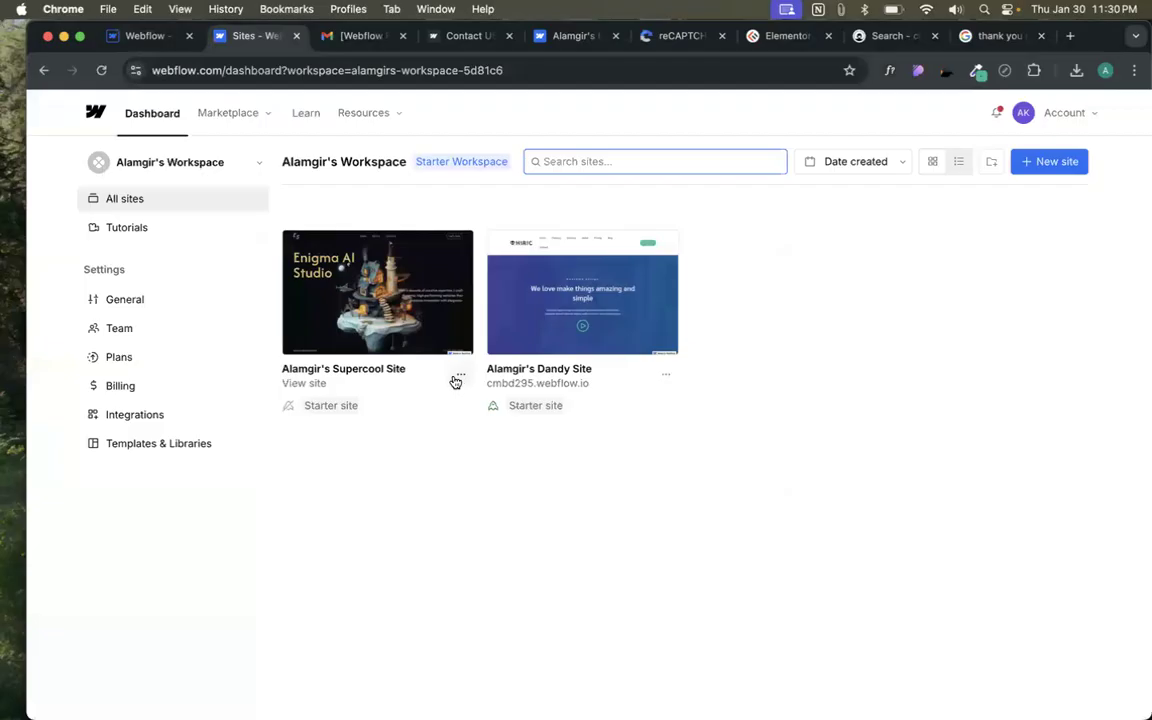
{"action": "left_click", "coordinate": [457, 374]}
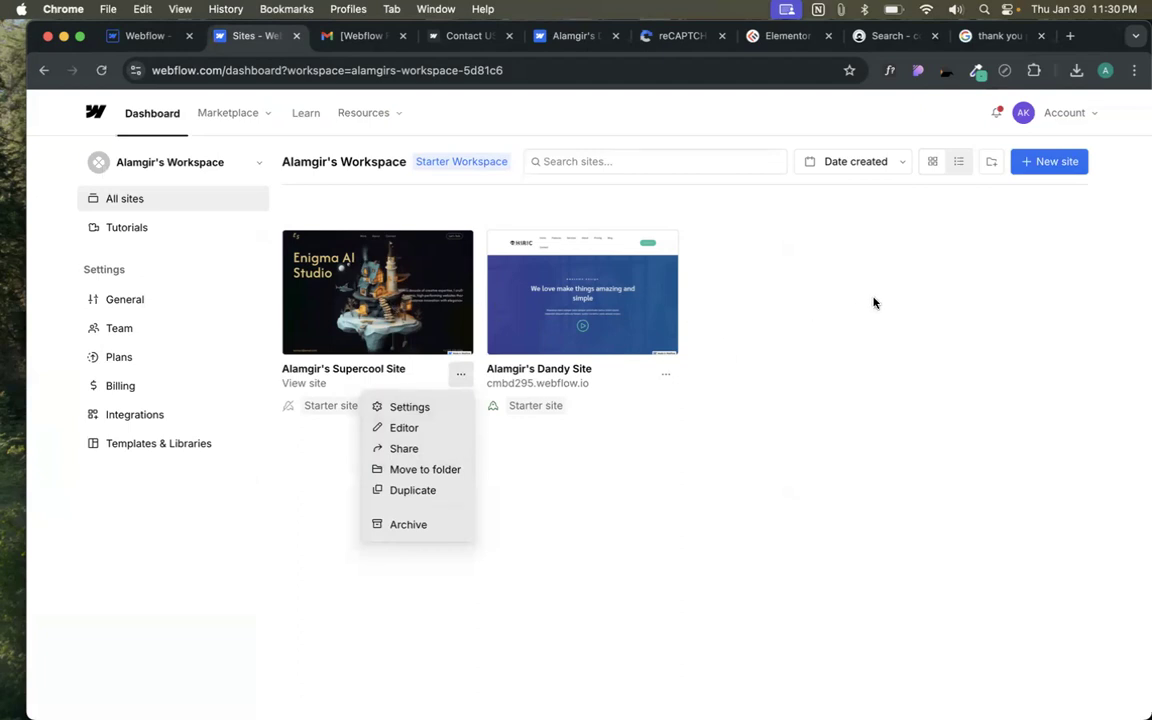
{"action": "left_click", "coordinate": [404, 410]}
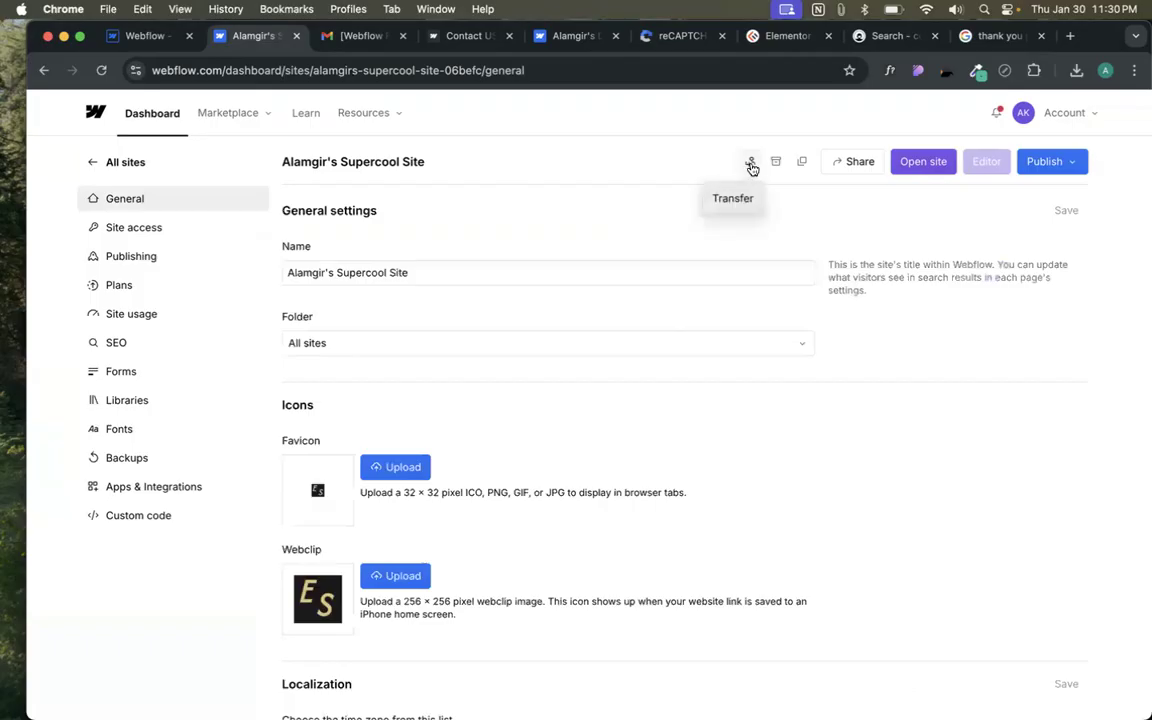
- Start transferring the Supercool Site to a user and begin entering the recipient's email address
{"action": "left_click", "coordinate": [750, 162]}
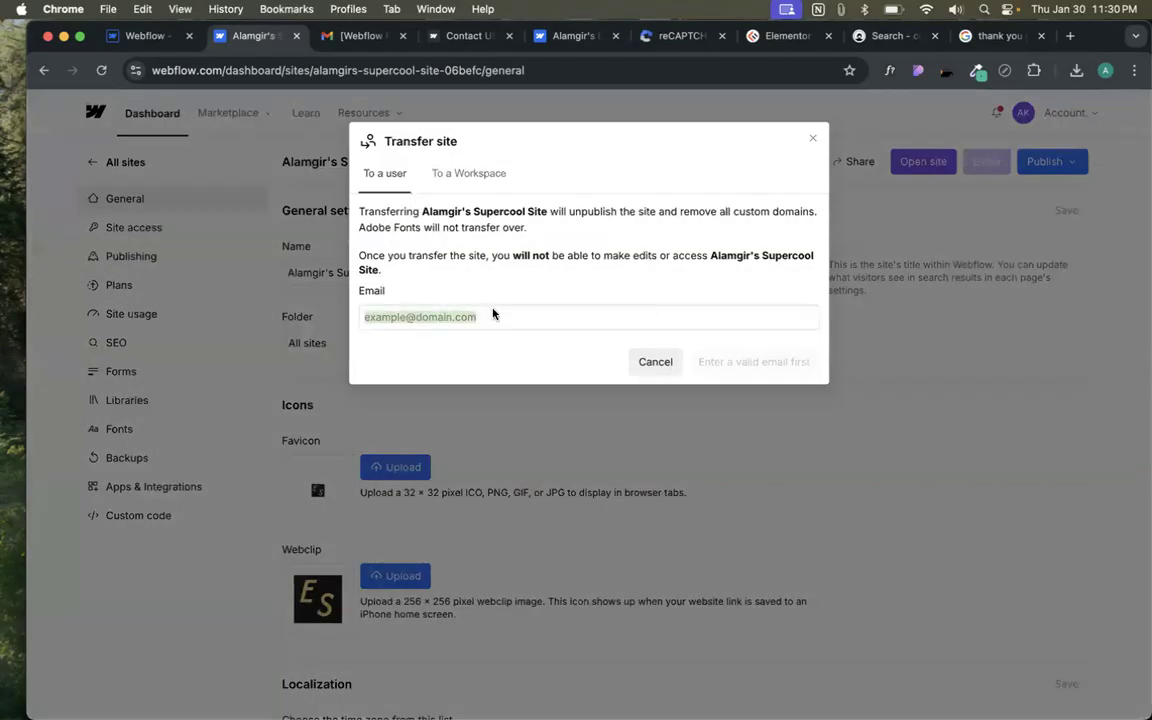
{"action": "left_click", "coordinate": [495, 316]}
{"action": "type", "text": "cmbd"}
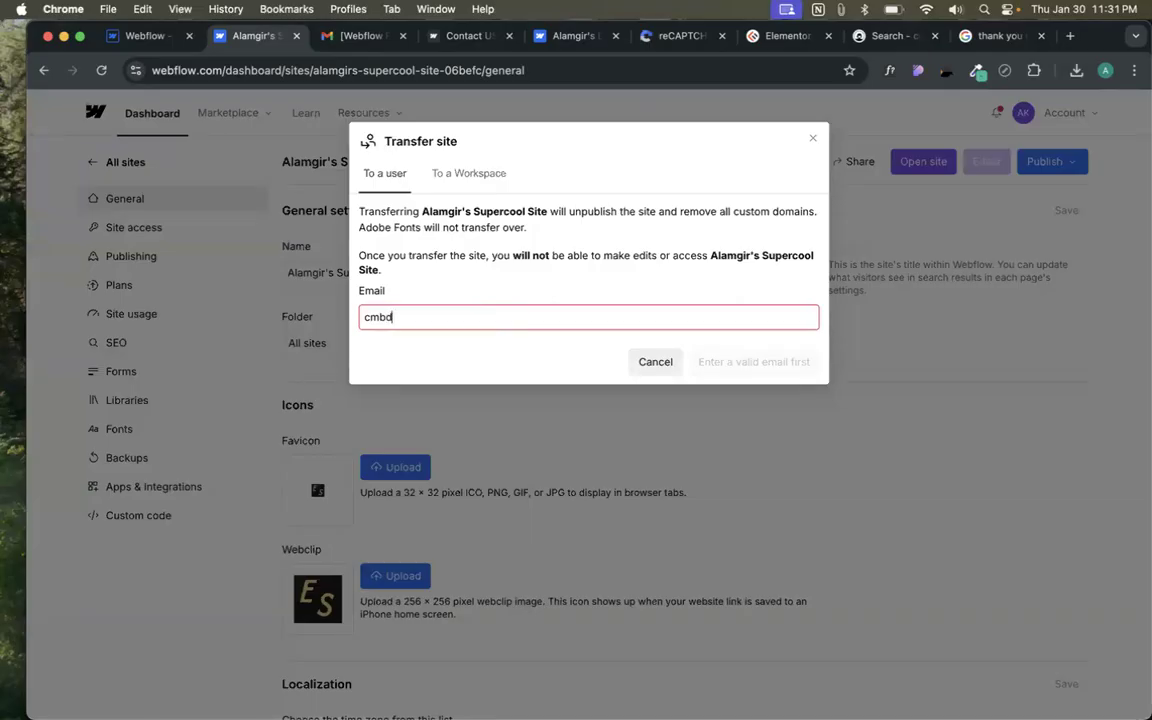
{"action": "type", "text": "ahk."}
- Log in to Webflow with a Google account in another Chrome profile and dismiss the What's new notice
{"action": "left_click", "coordinate": [348, 8]}
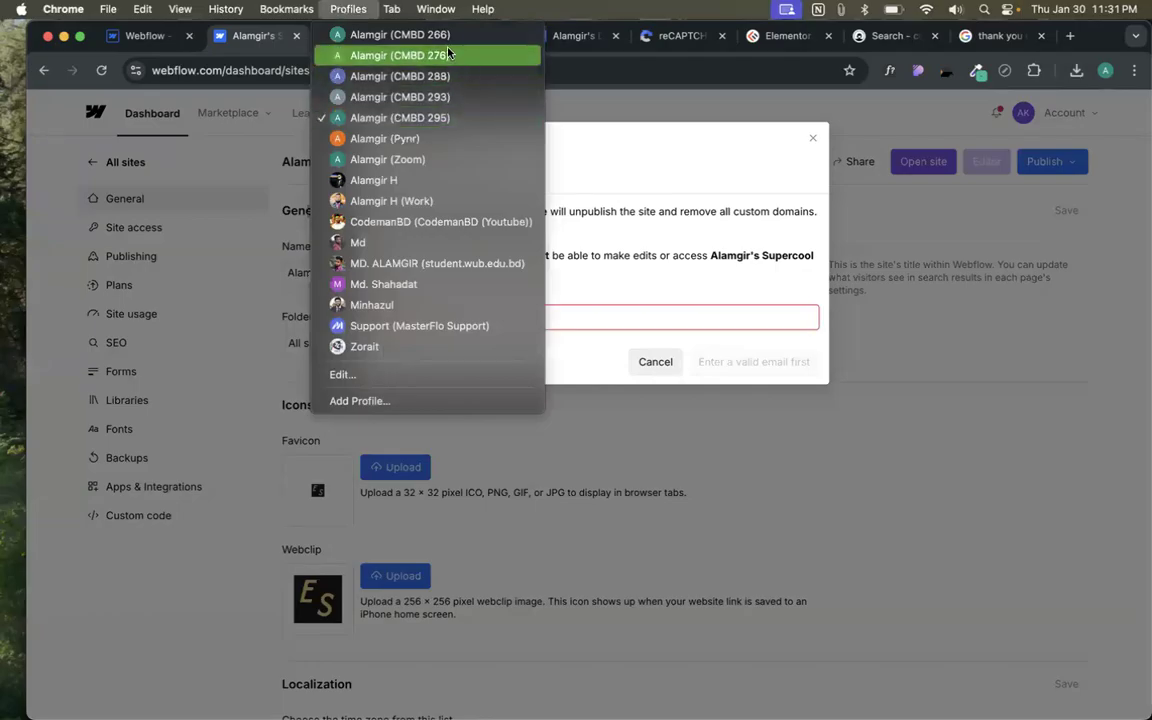
{"action": "left_click", "coordinate": [400, 36]}
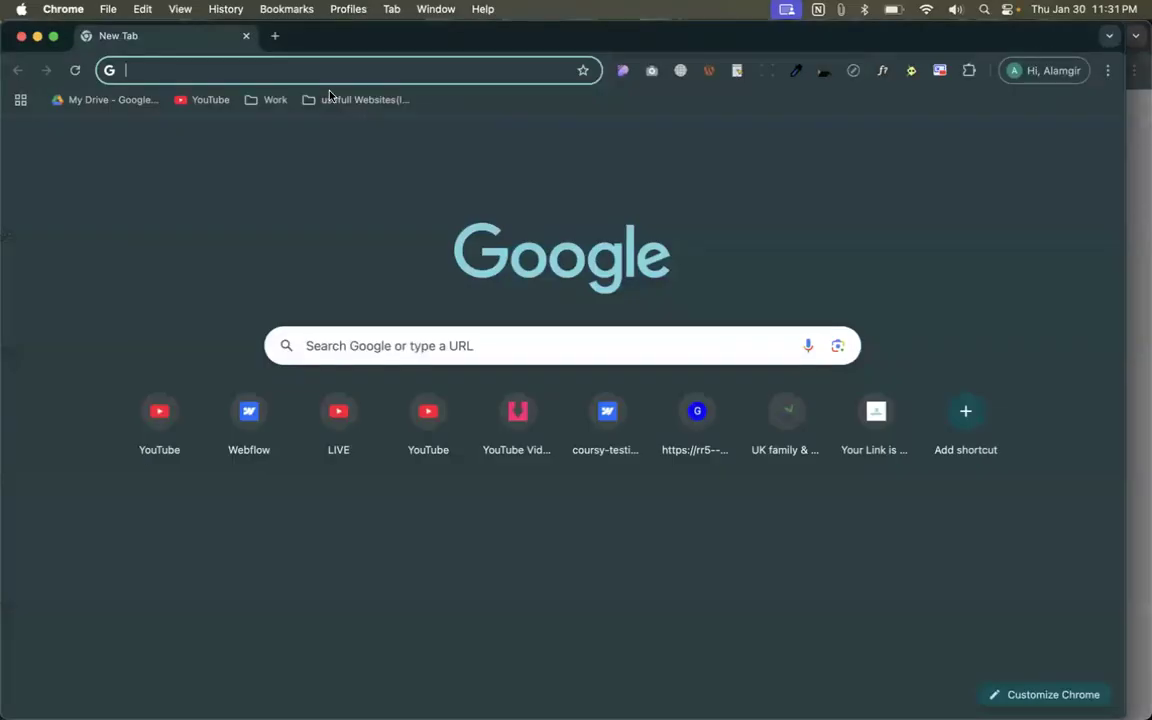
{"action": "left_click", "coordinate": [248, 414]}
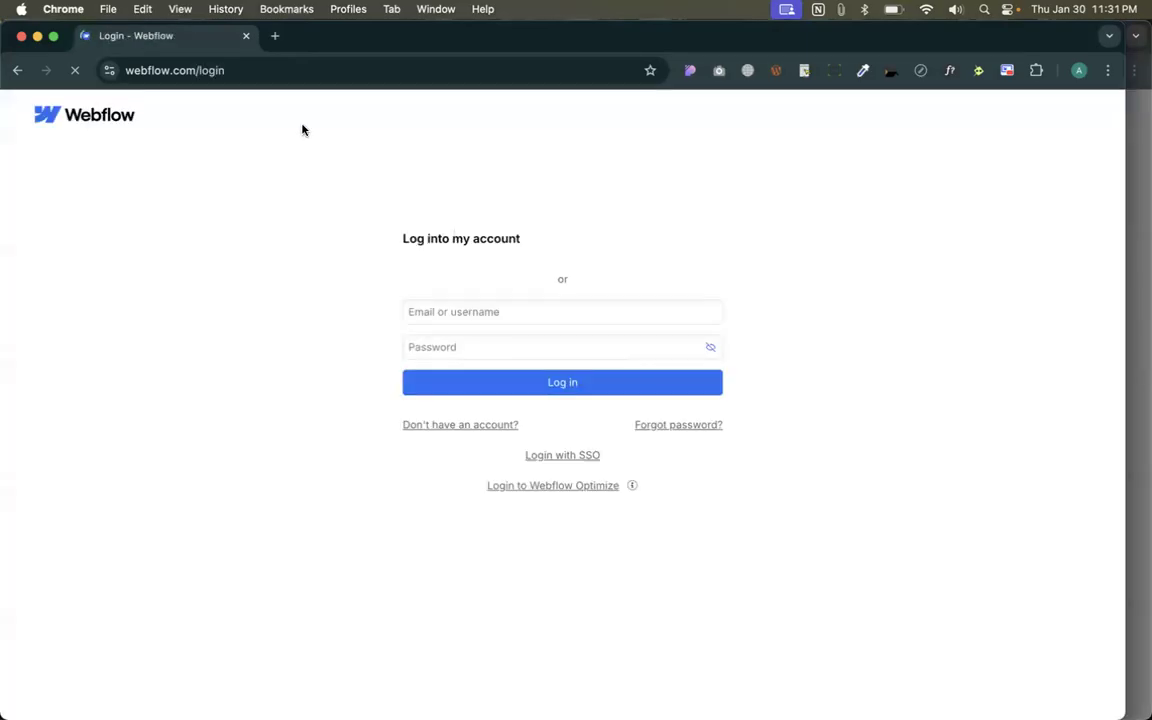
{"action": "left_click", "coordinate": [563, 311]}
{"action": "left_click", "coordinate": [563, 259]}
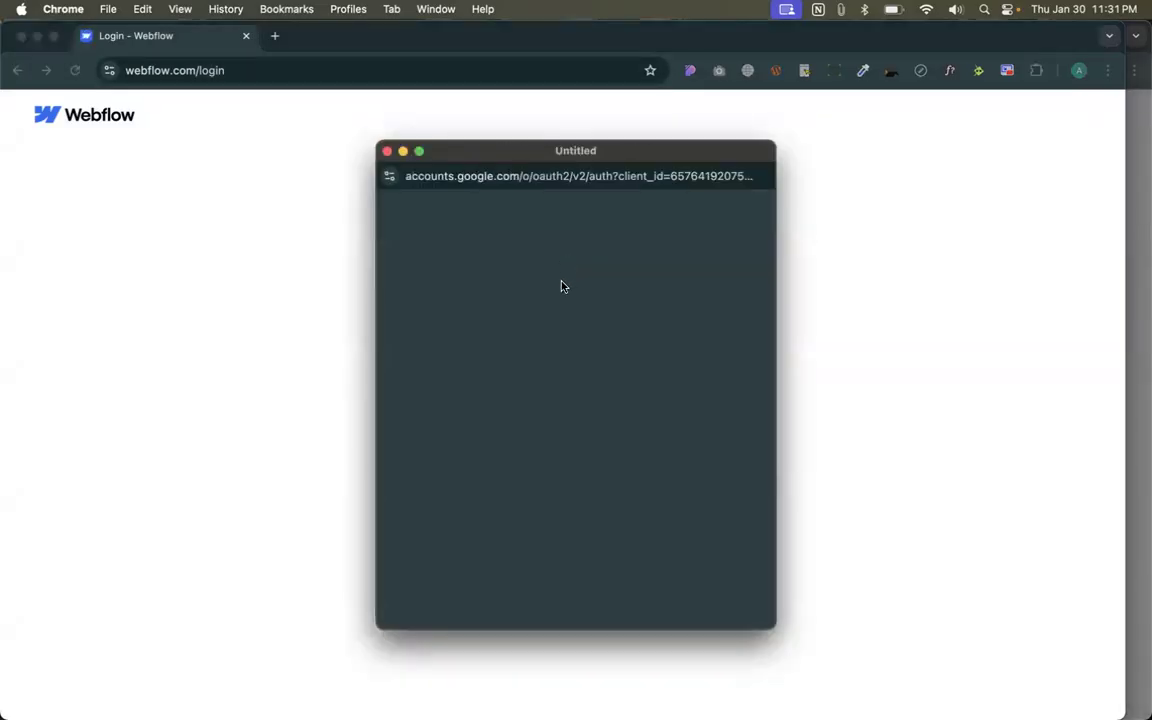
{"action": "left_click", "coordinate": [455, 384]}
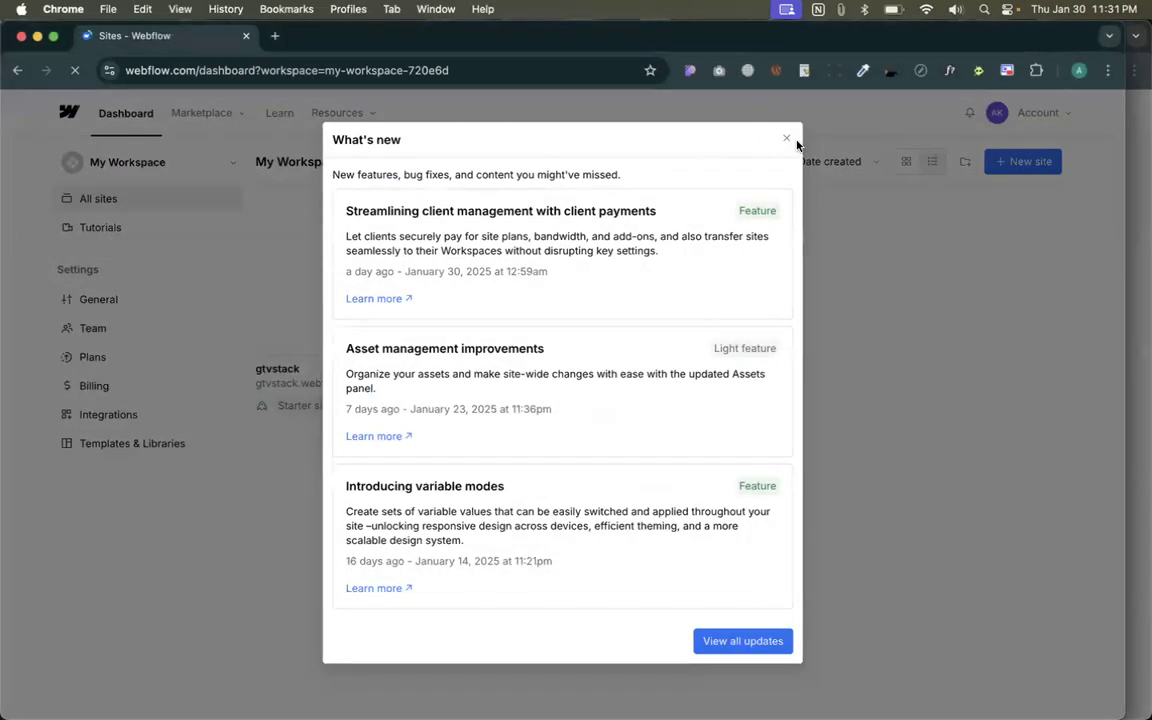
{"action": "left_click", "coordinate": [788, 142]}
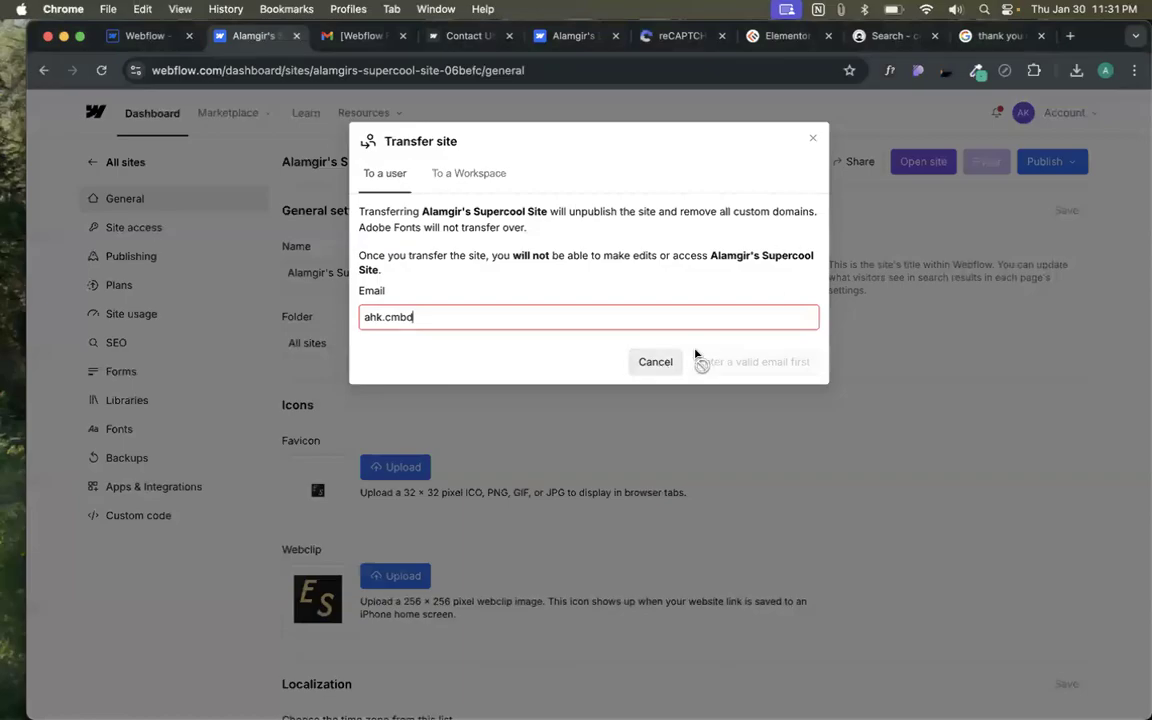
- Cancel the transfer of the Supercool Site in the original Chrome profile
{"action": "left_click", "coordinate": [652, 362]}
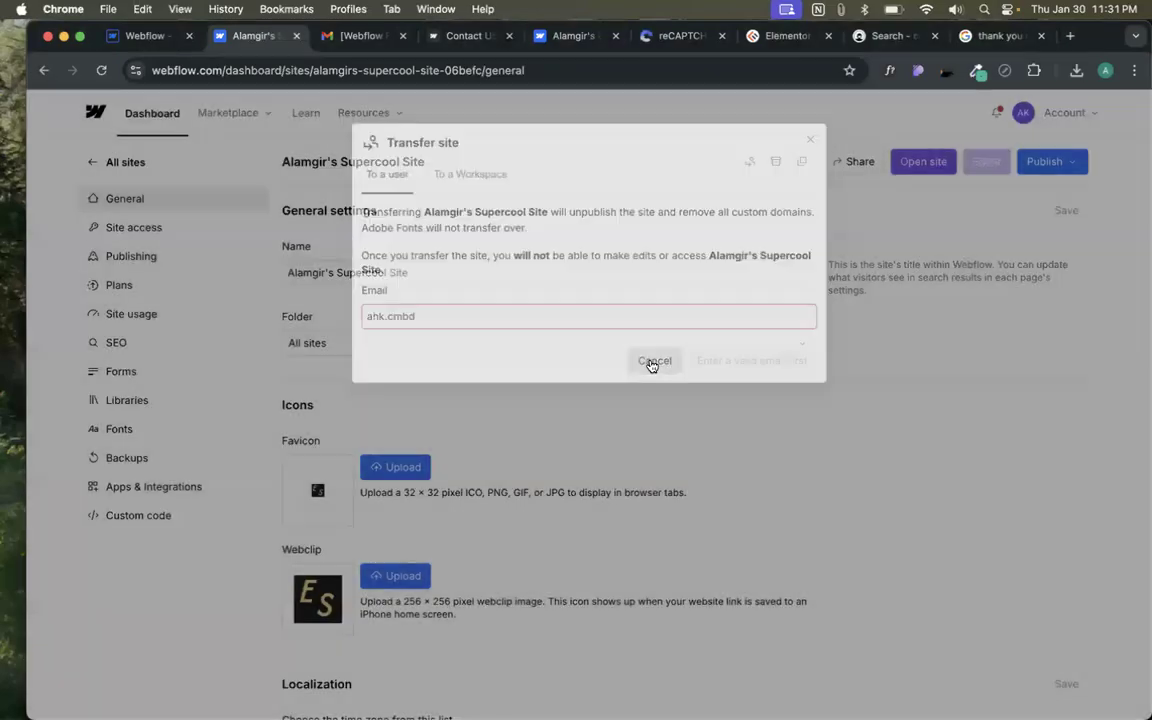
- Return to the dashboard's list of all sites and check the actions available for the Dandy Site
{"action": "left_click", "coordinate": [118, 162]}
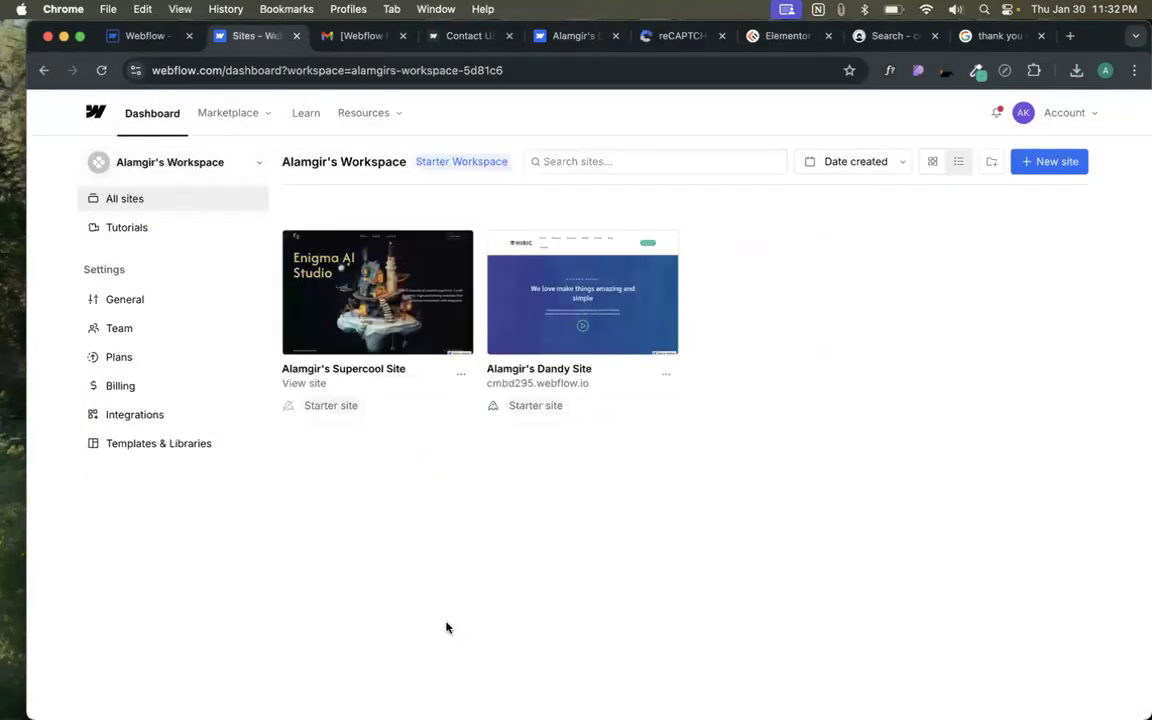
{"action": "left_click", "coordinate": [666, 376]}
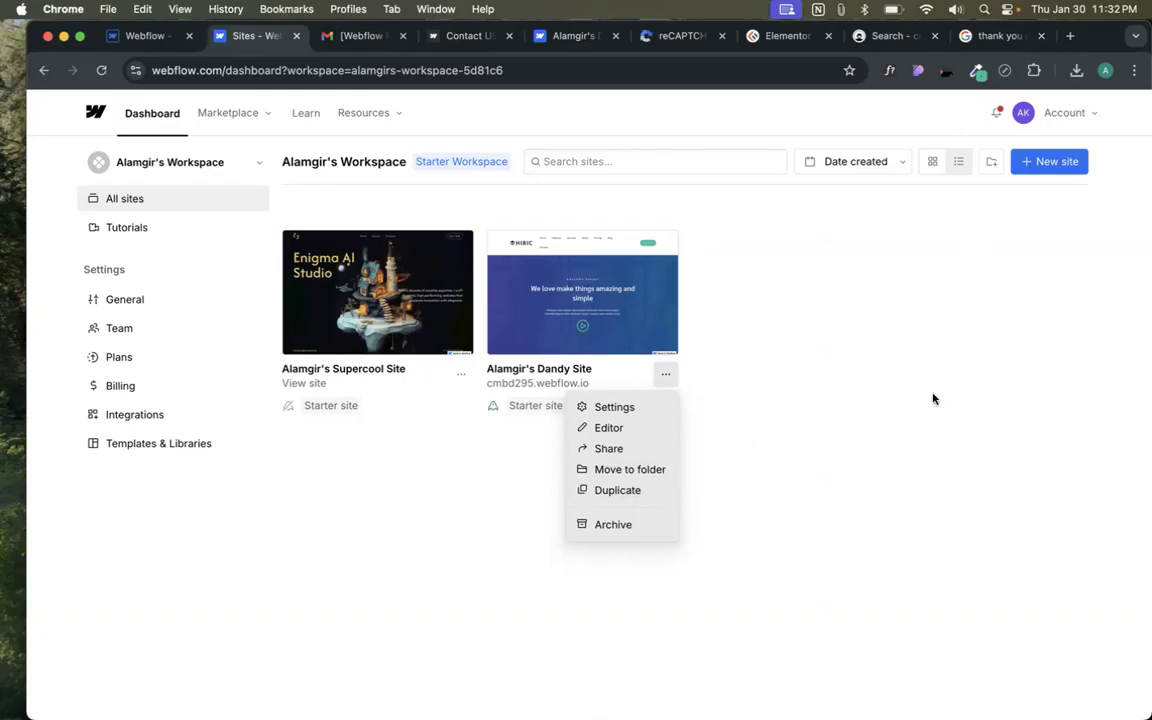
{"action": "left_click", "coordinate": [560, 100]}
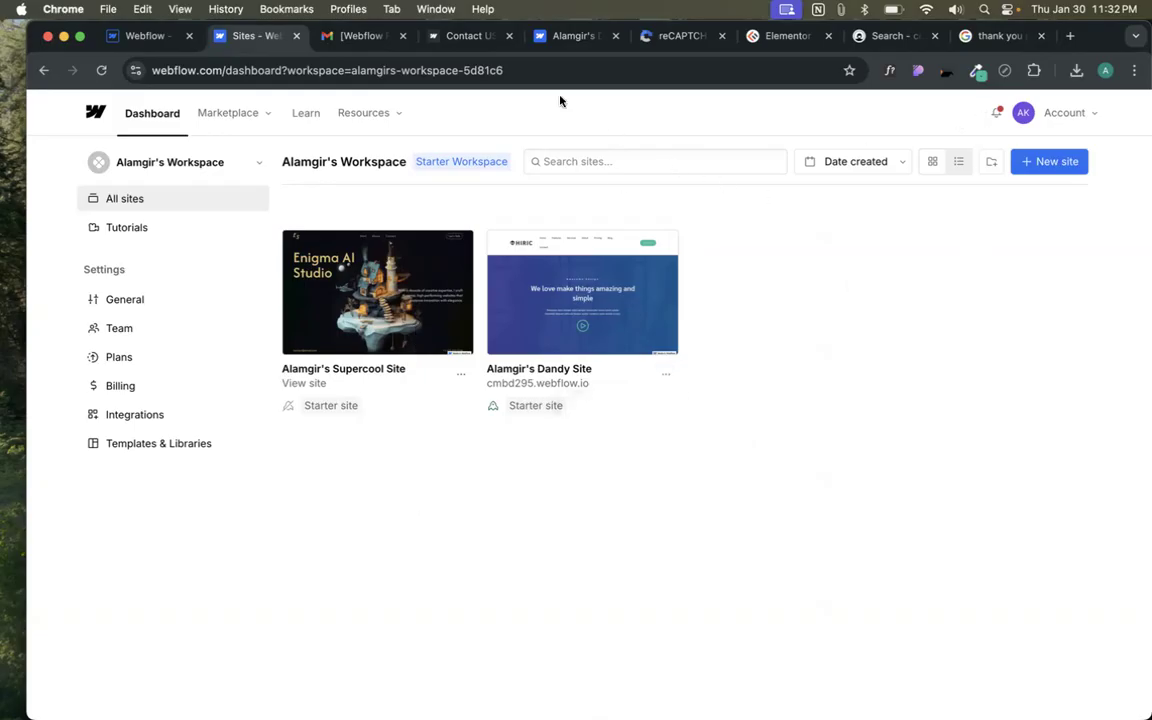
{"action": "left_click", "coordinate": [340, 9]}
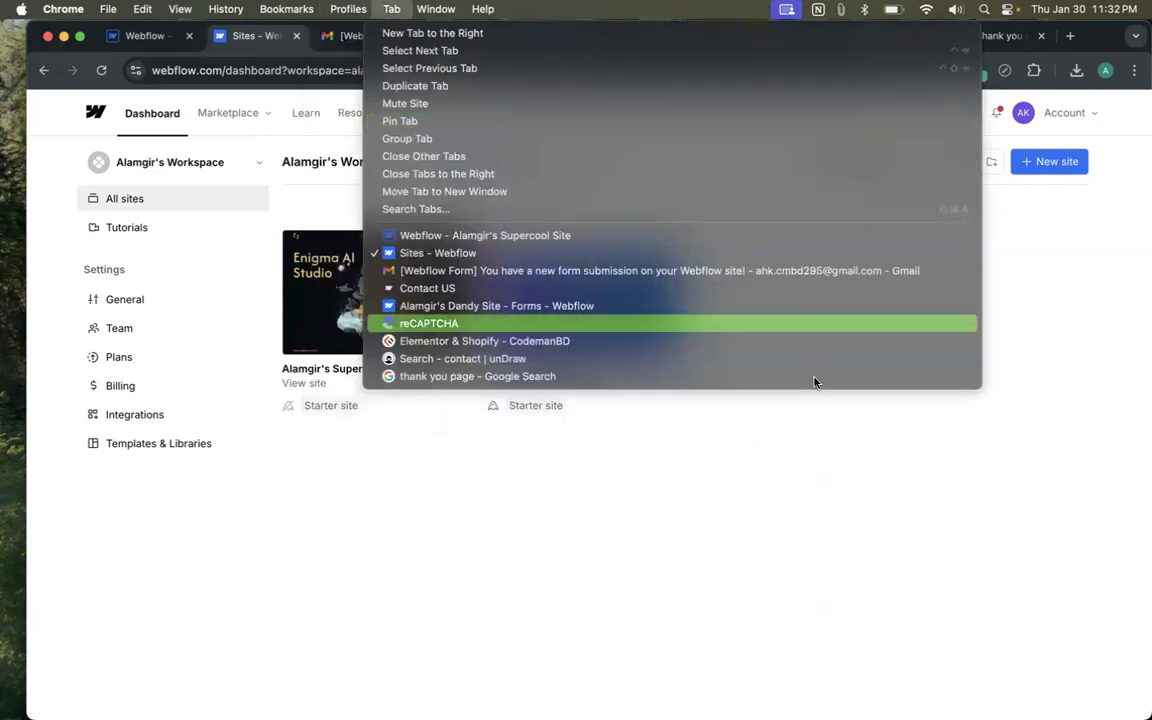
{"action": "left_click", "coordinate": [612, 501]}
- Review the Dandy Site's duplication options for hosting, SEO and integration settings, and close them without duplicating
{"action": "left_click", "coordinate": [665, 376]}
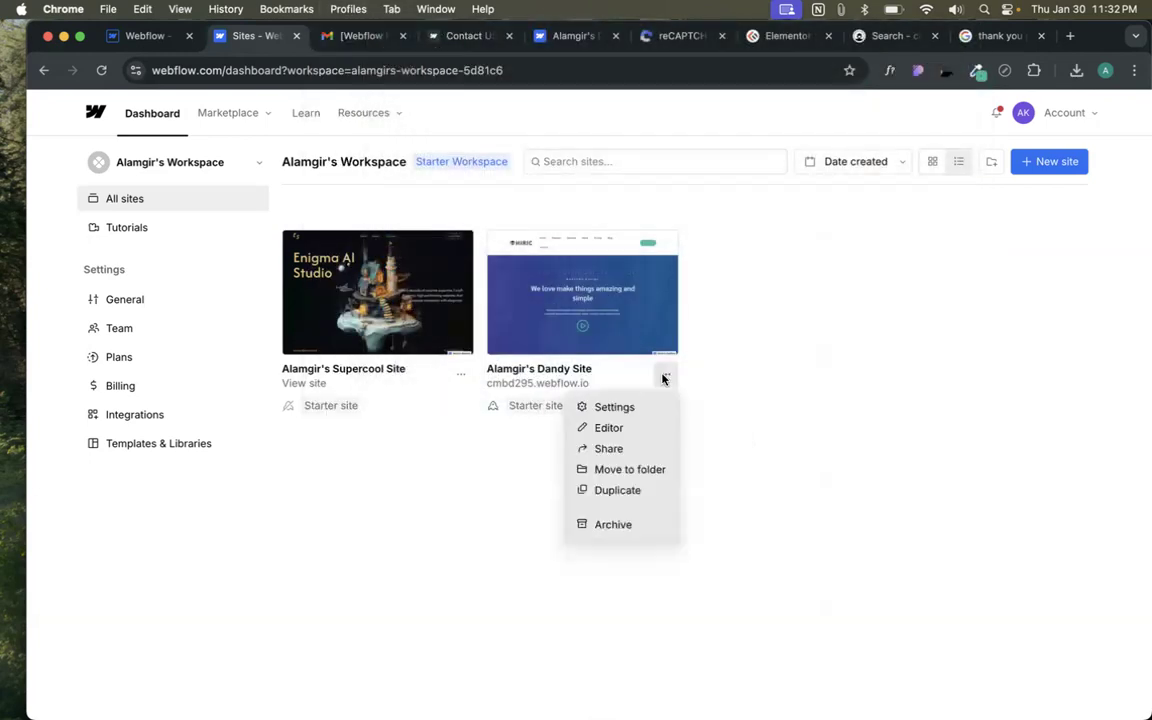
{"action": "left_click", "coordinate": [614, 491]}
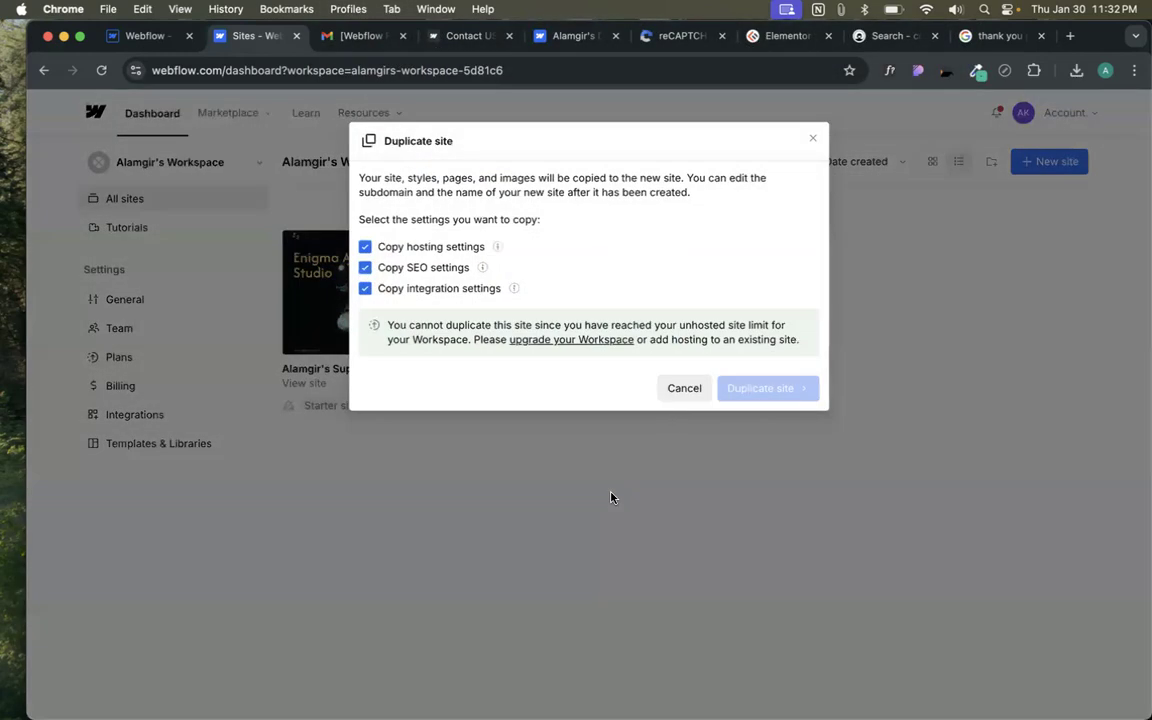
{"action": "left_click", "coordinate": [591, 516]}
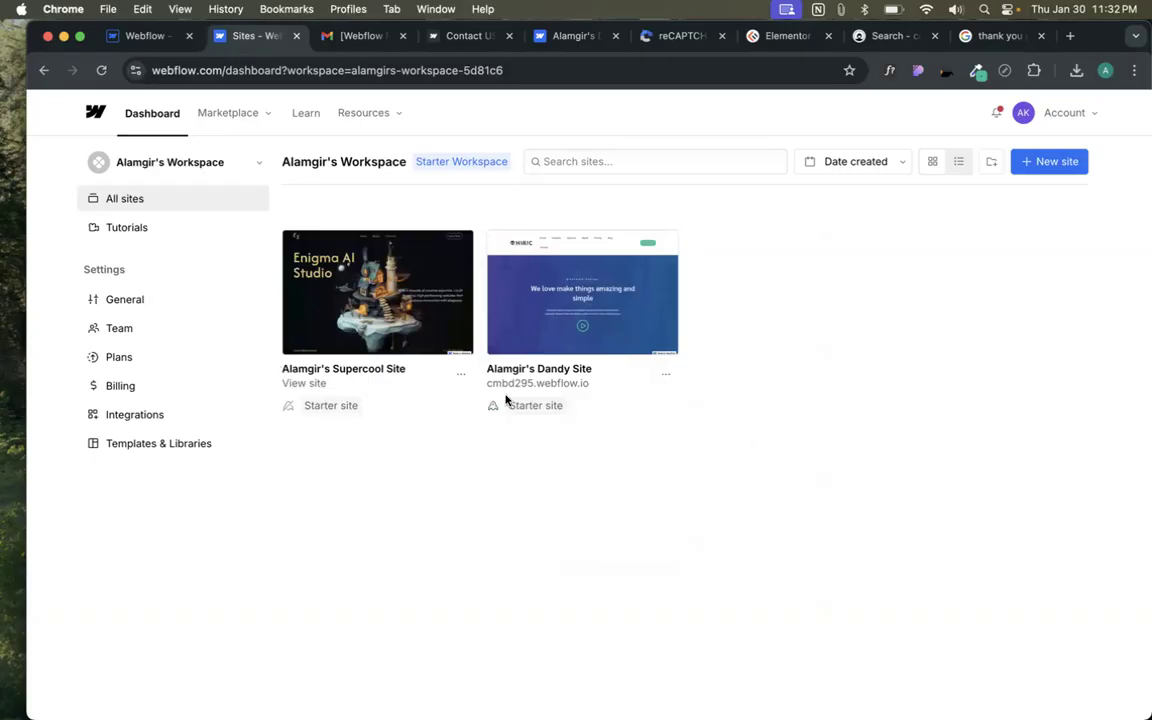
{"action": "left_click_drag", "start_coordinate": [486, 368], "coordinate": [589, 366]}
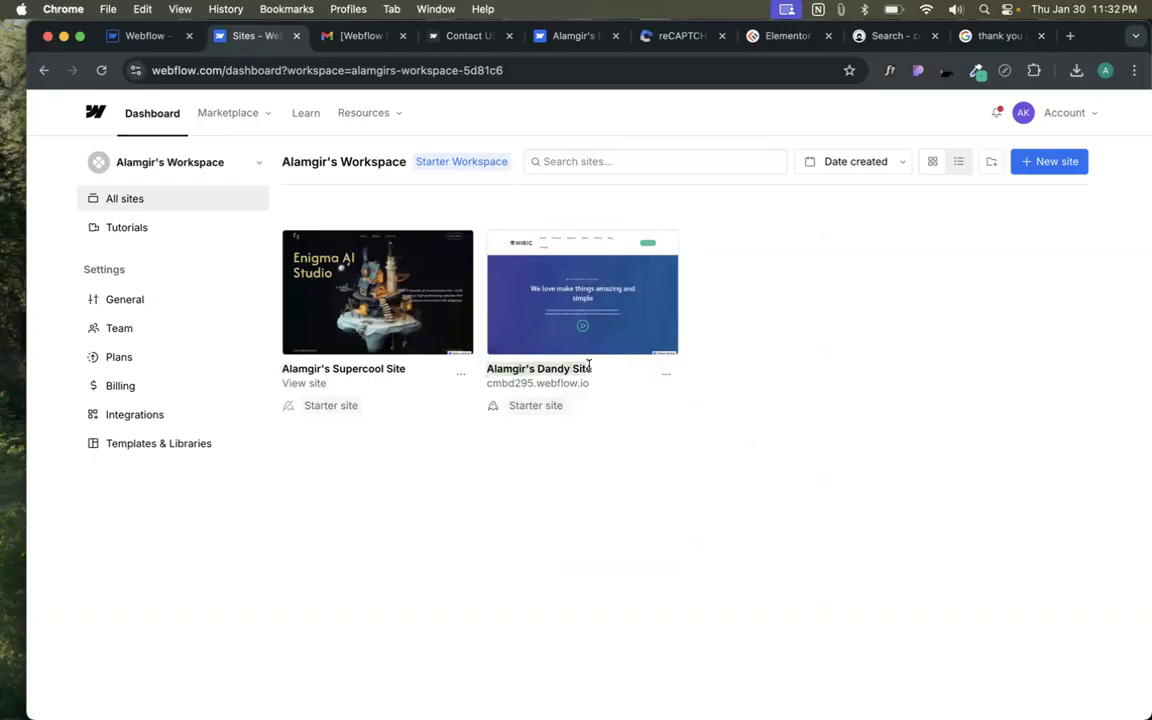
{"action": "left_click", "coordinate": [521, 578]}
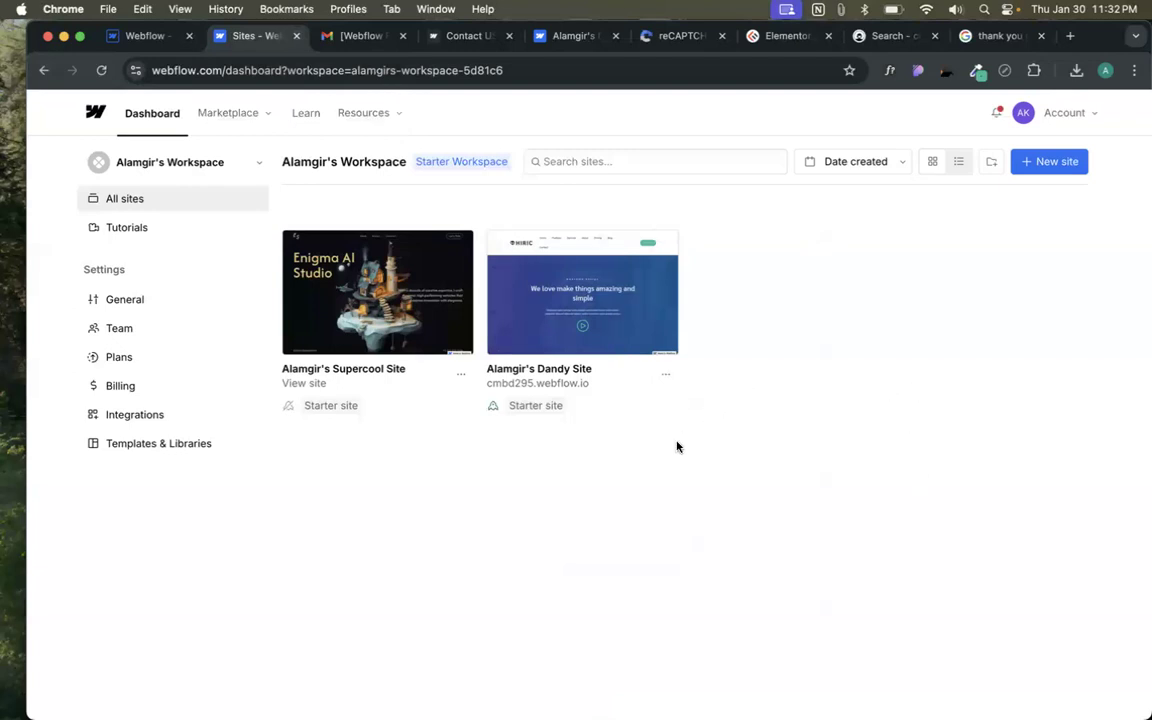
- Check the publish destinations for the Supercool Site in the Designer and return to the dashboard's site list
{"action": "left_click", "coordinate": [160, 37]}
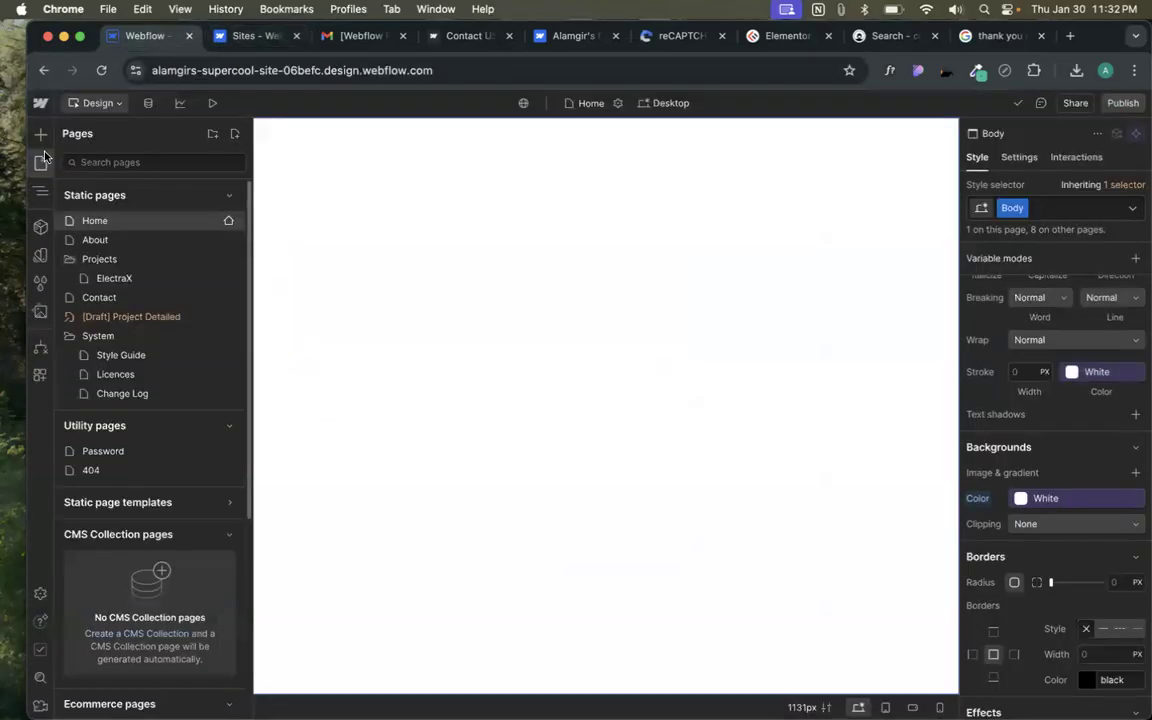
{"action": "left_click", "coordinate": [98, 224]}
{"action": "left_click", "coordinate": [1123, 103]}
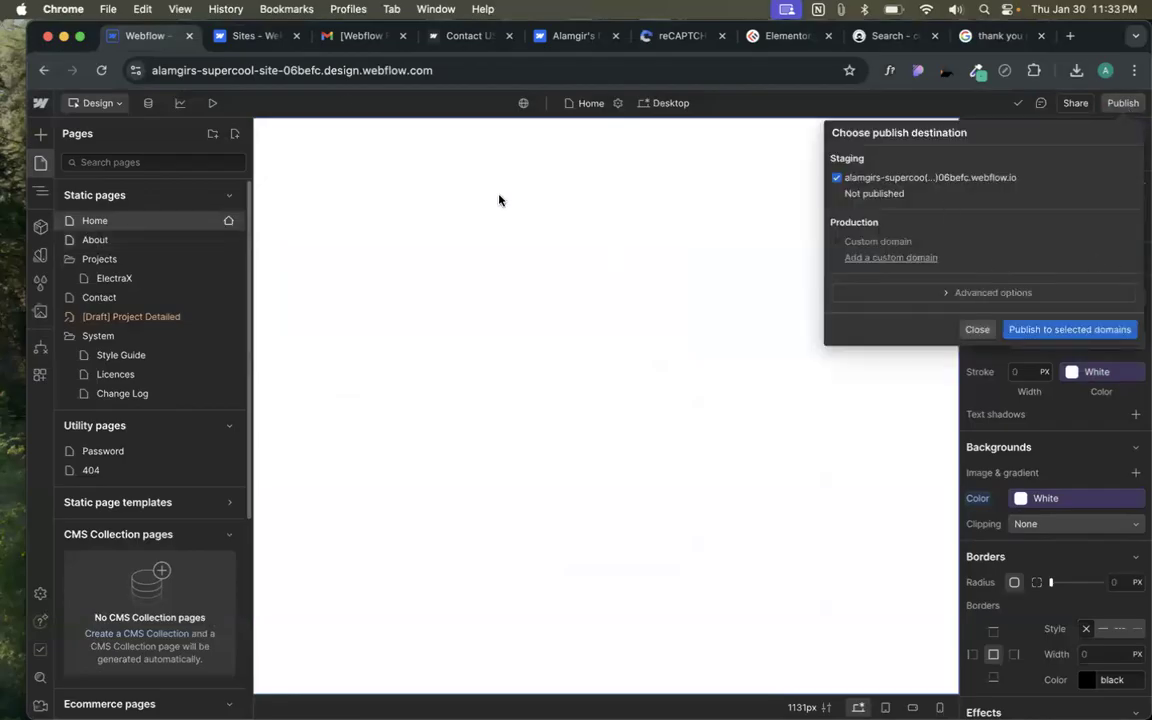
{"action": "left_click", "coordinate": [240, 36]}
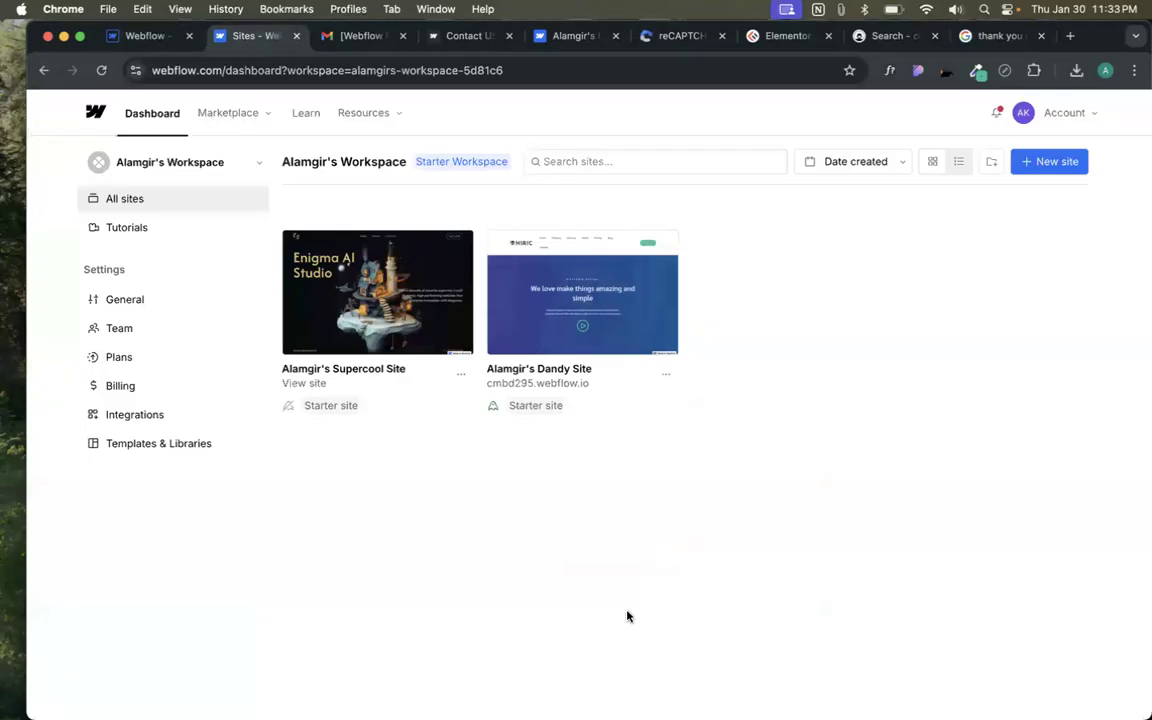